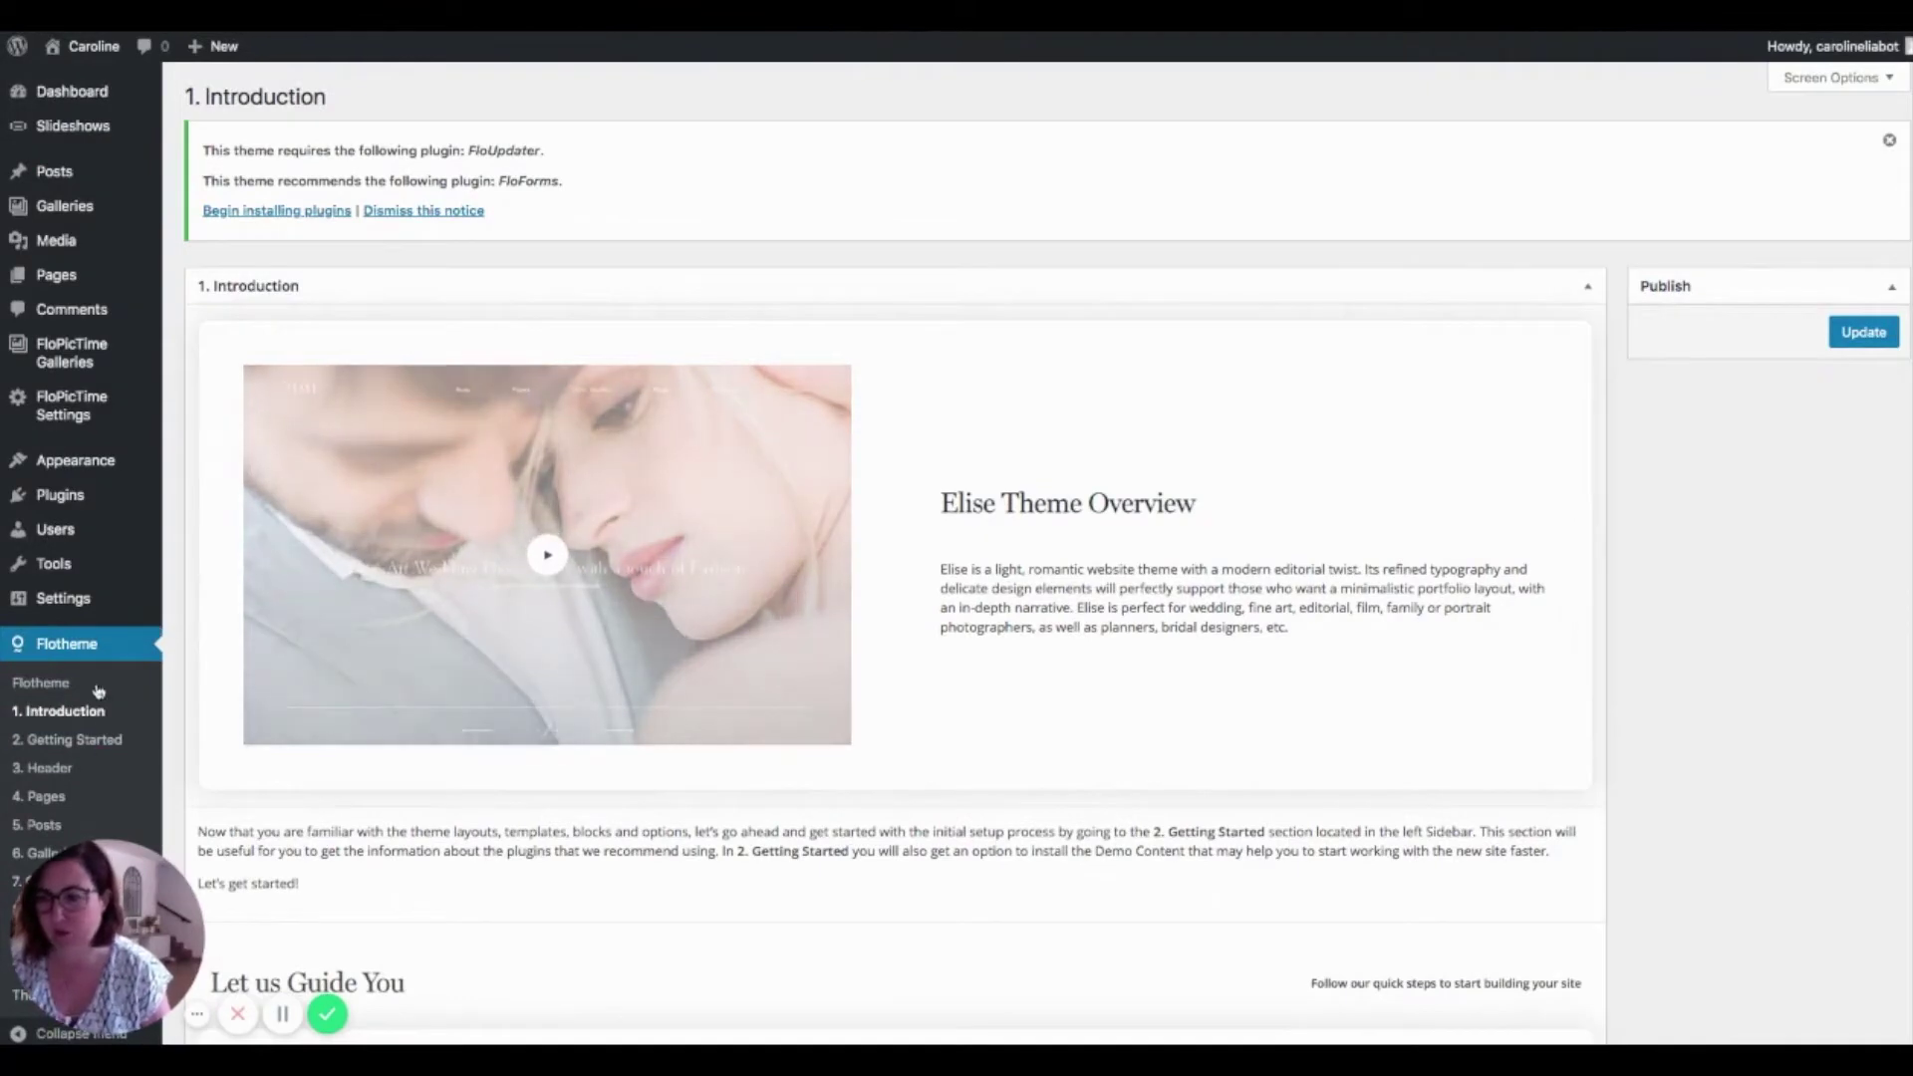
# Open the installed themes and activate the Mono theme.
pyautogui.moveTo(104, 460)
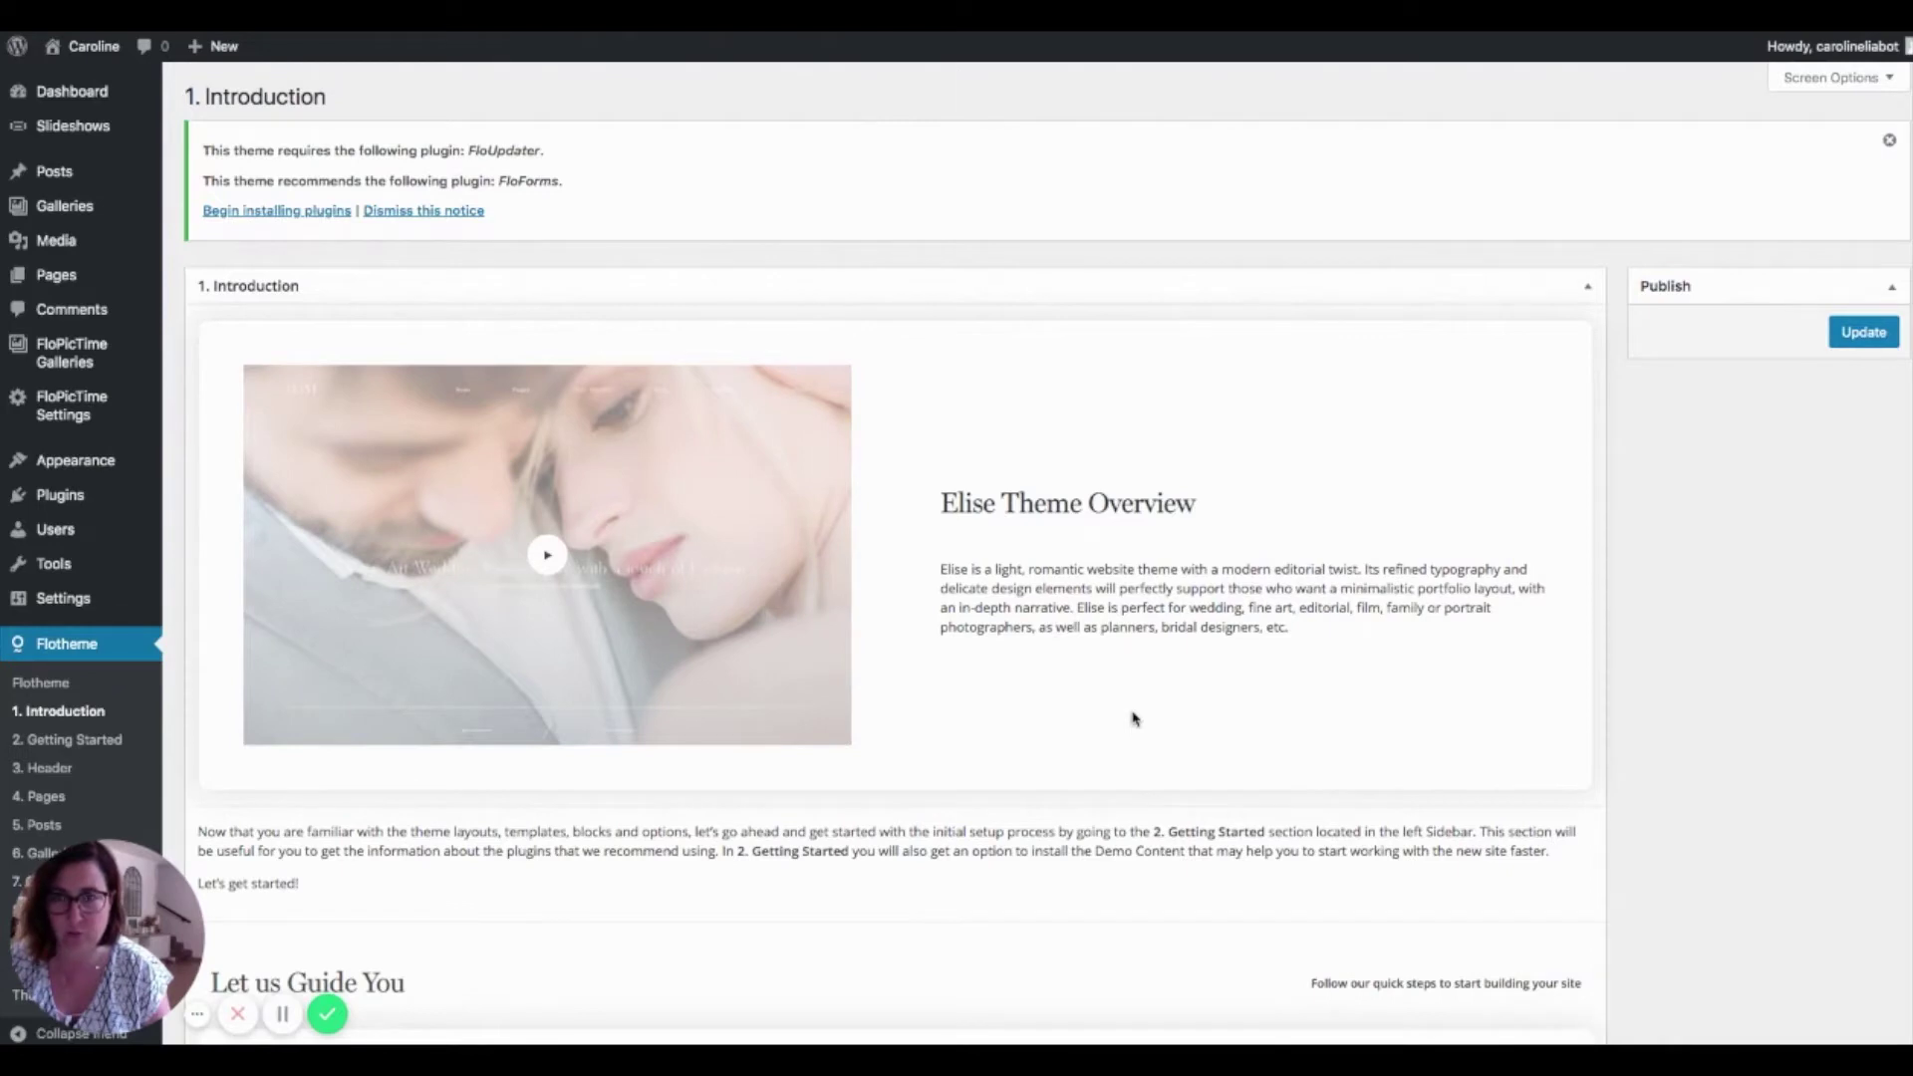
pyautogui.scroll(-1, 1133, 719)
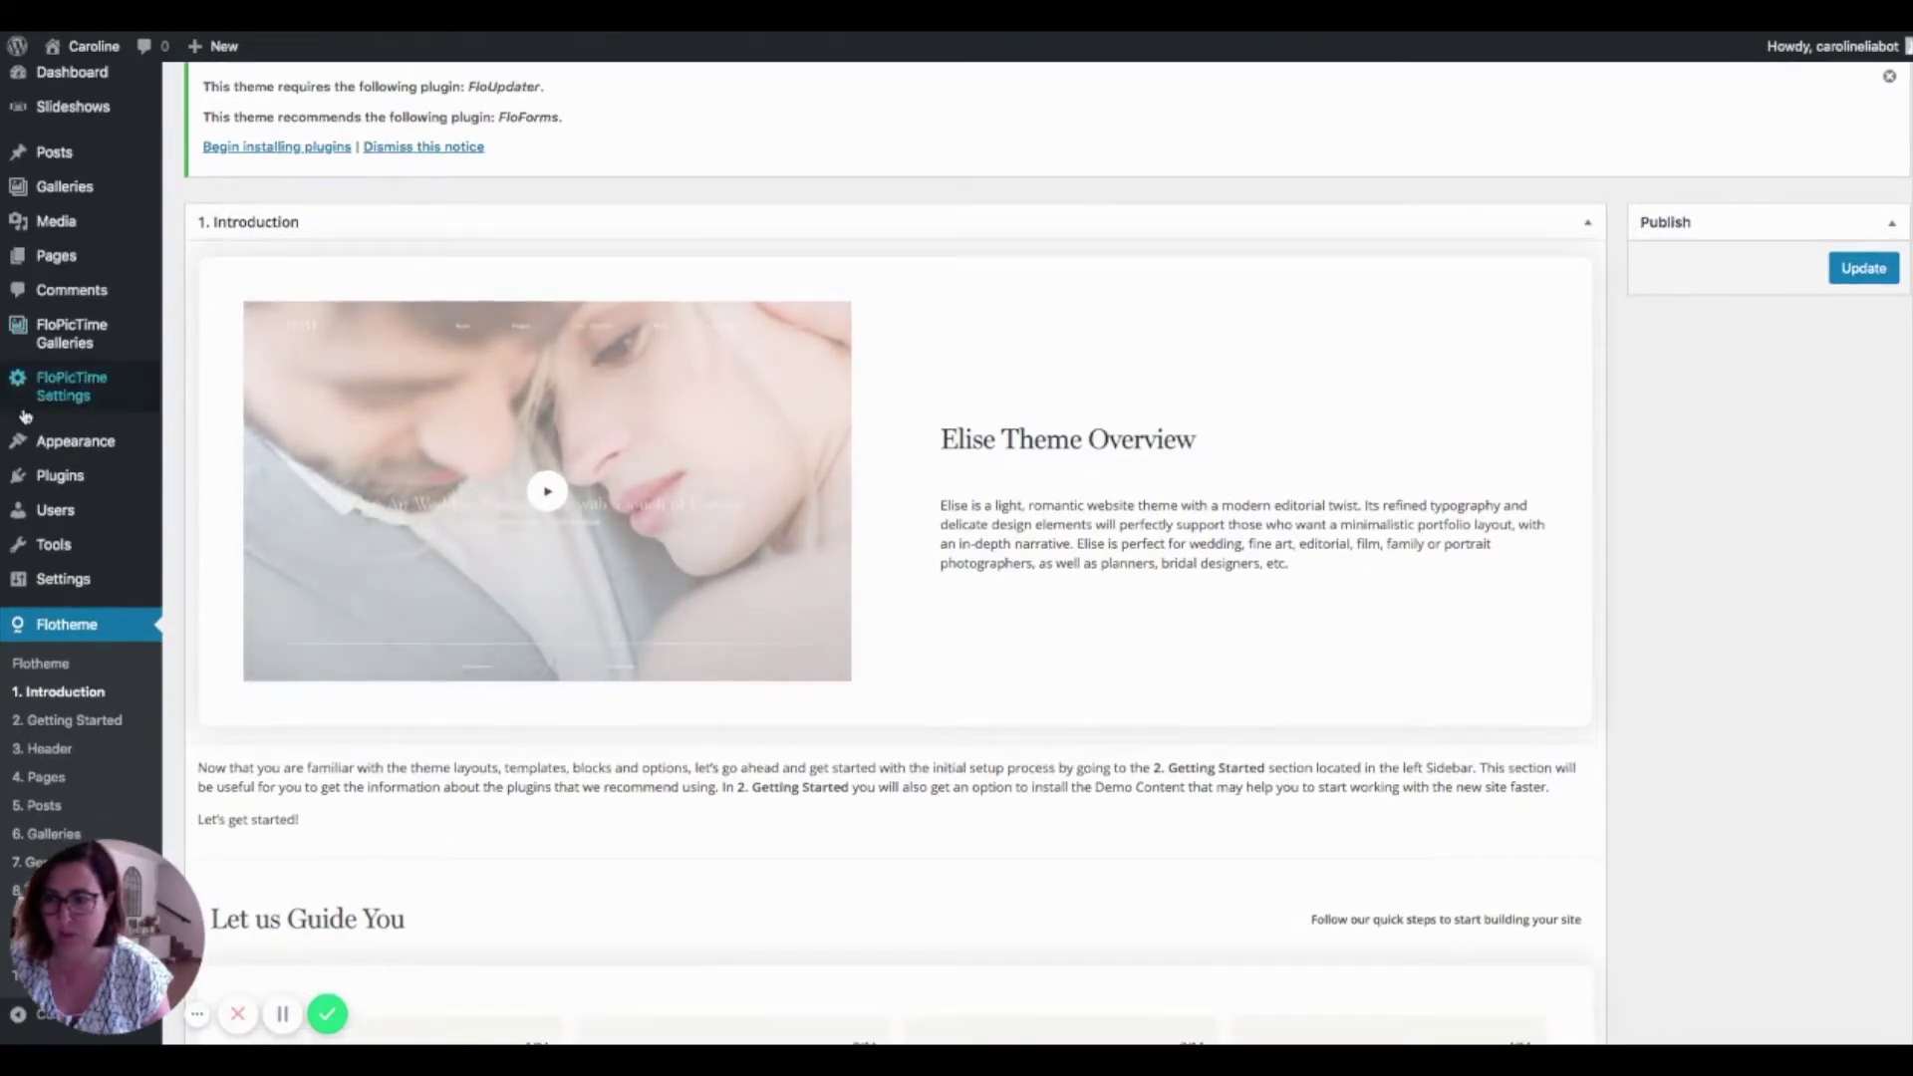
pyautogui.scroll(-5, 729, 738)
pyautogui.scroll(-4, 728, 739)
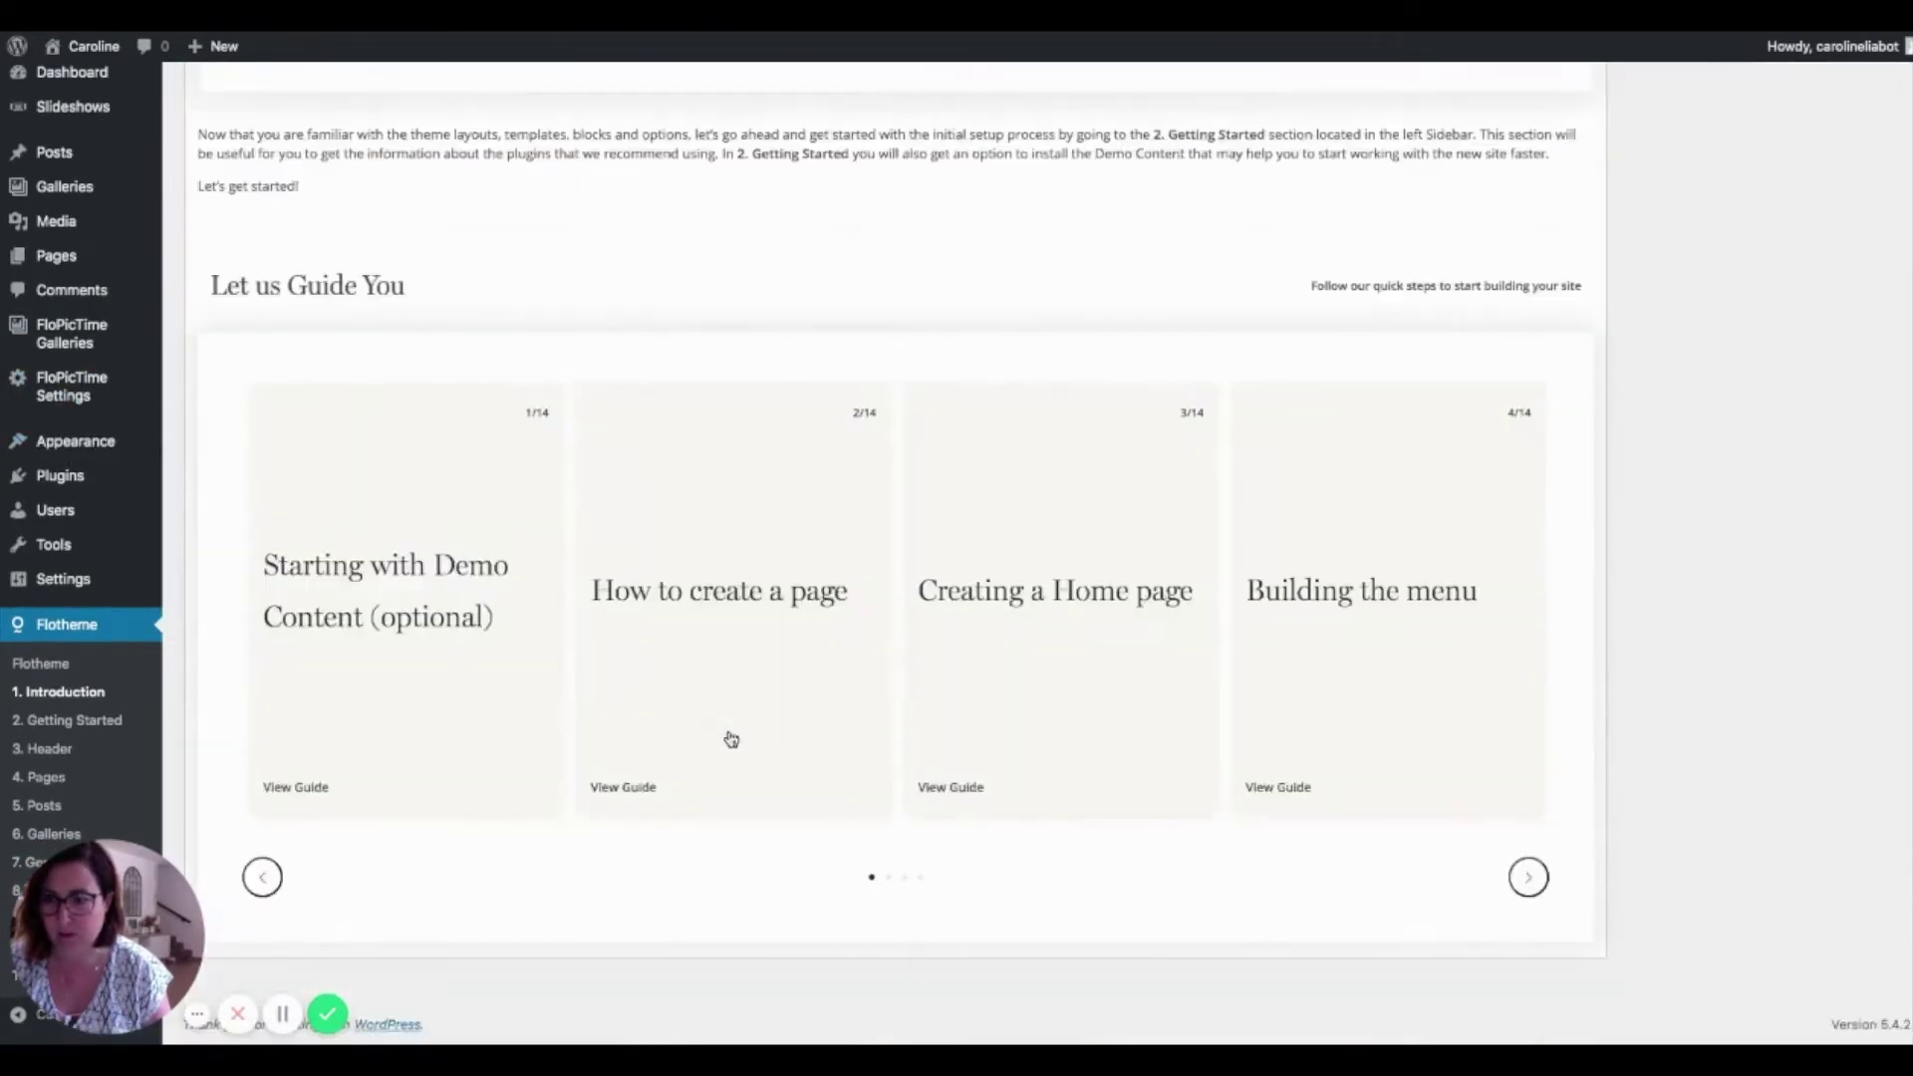
pyautogui.scroll(10, 678, 713)
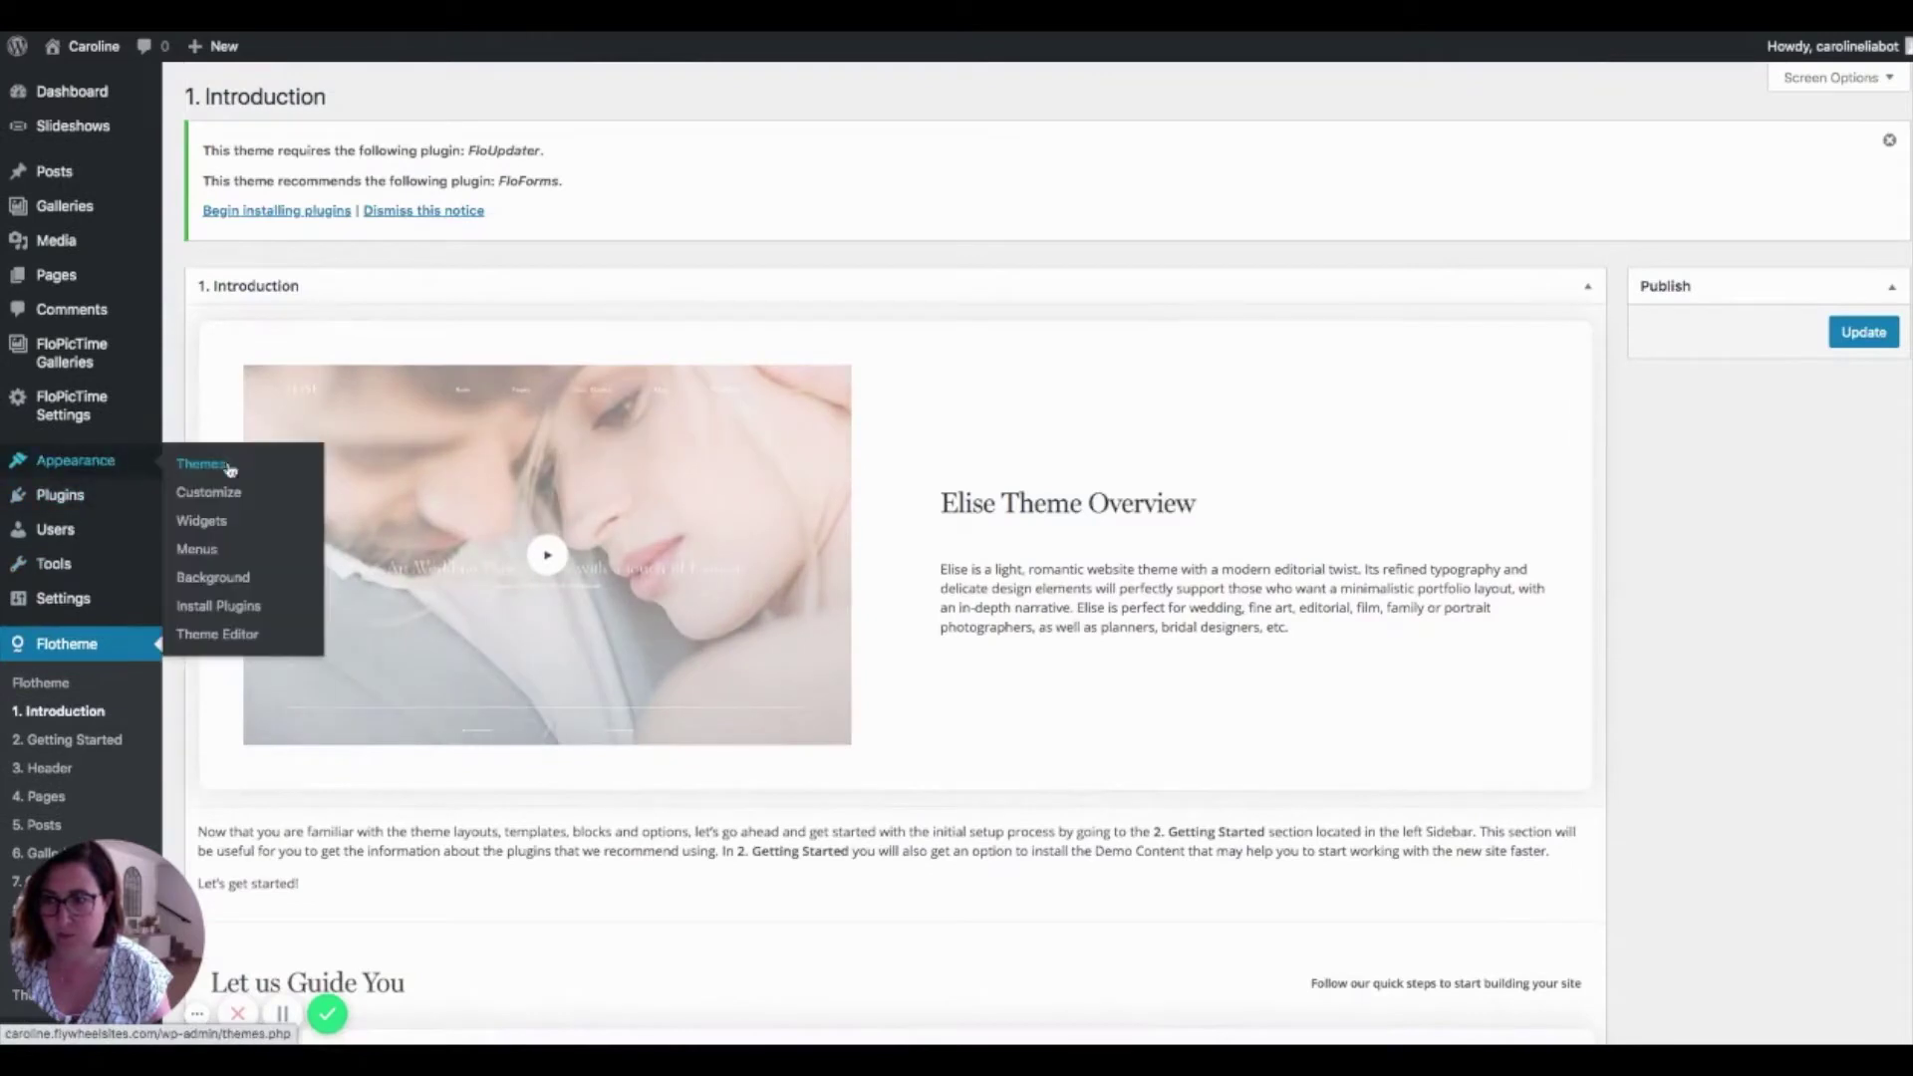
pyautogui.click(213, 470)
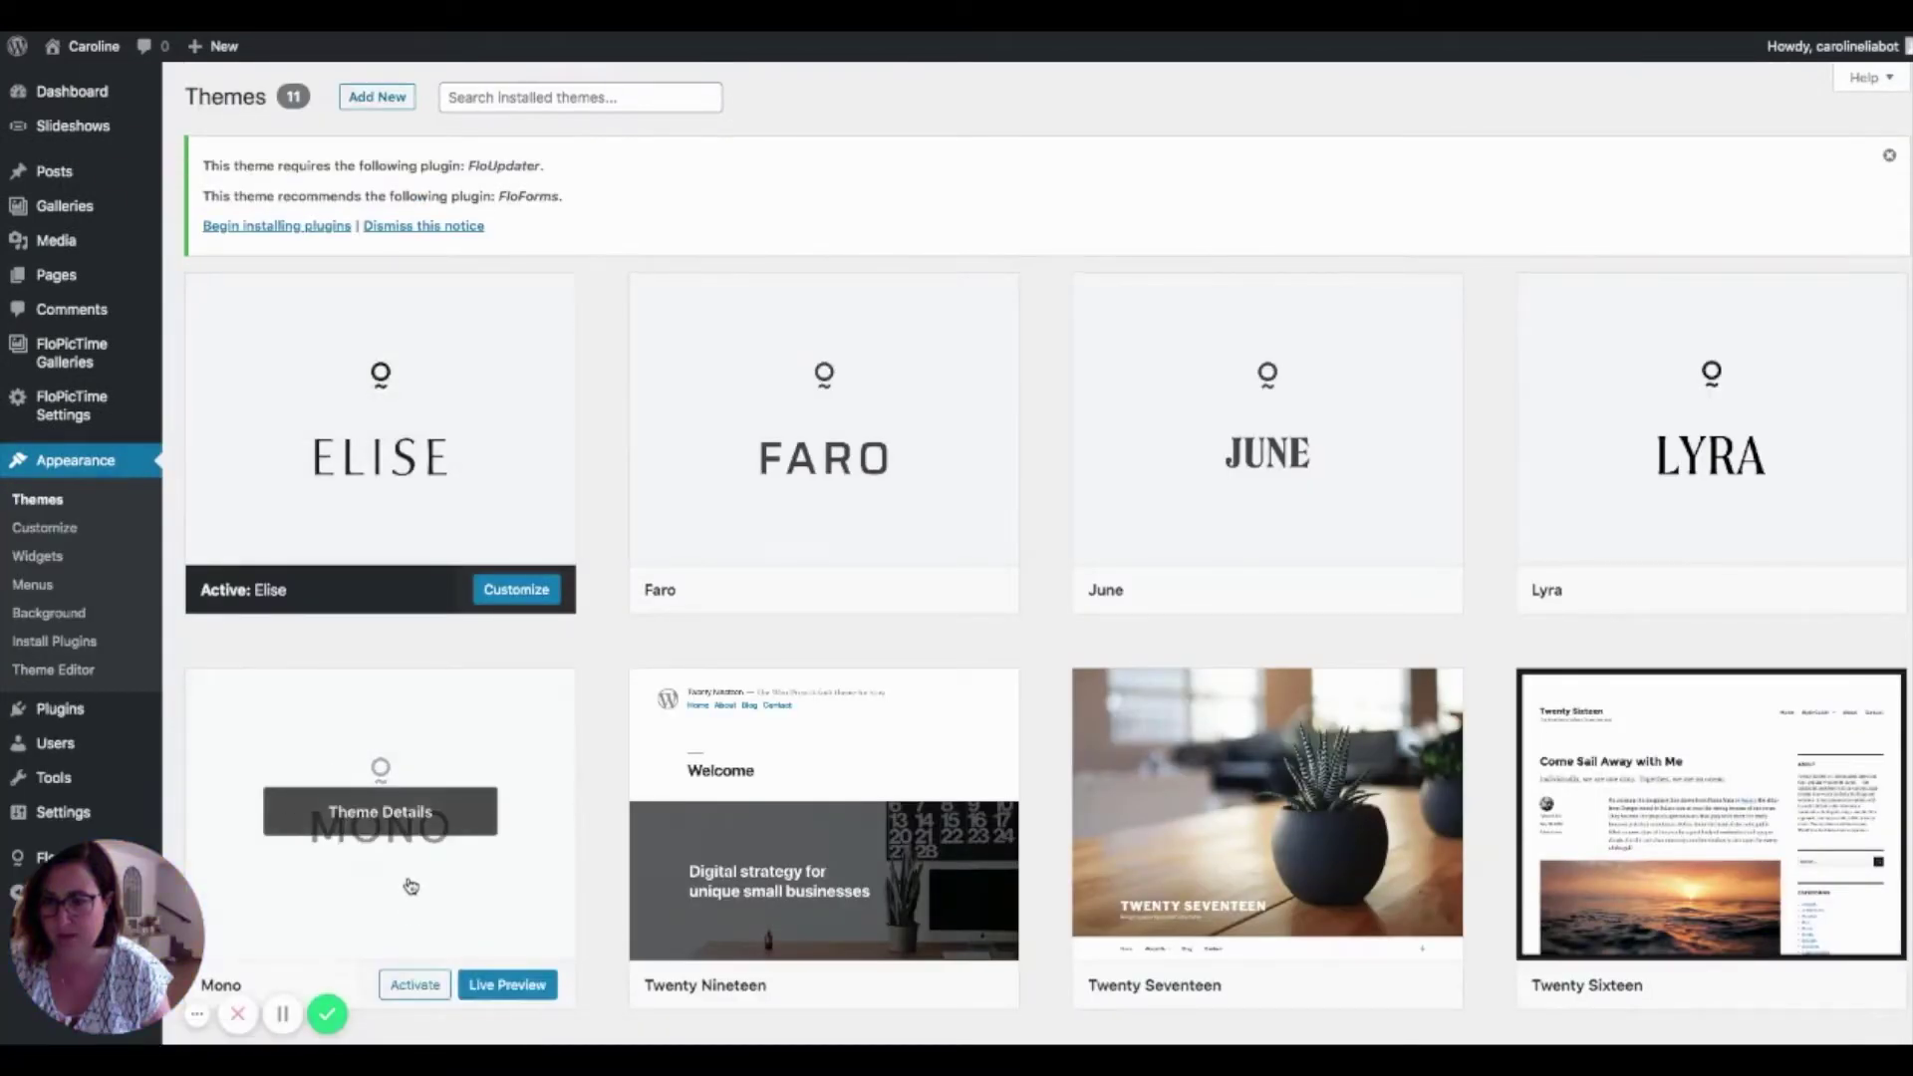
pyautogui.scroll(-1, 406, 876)
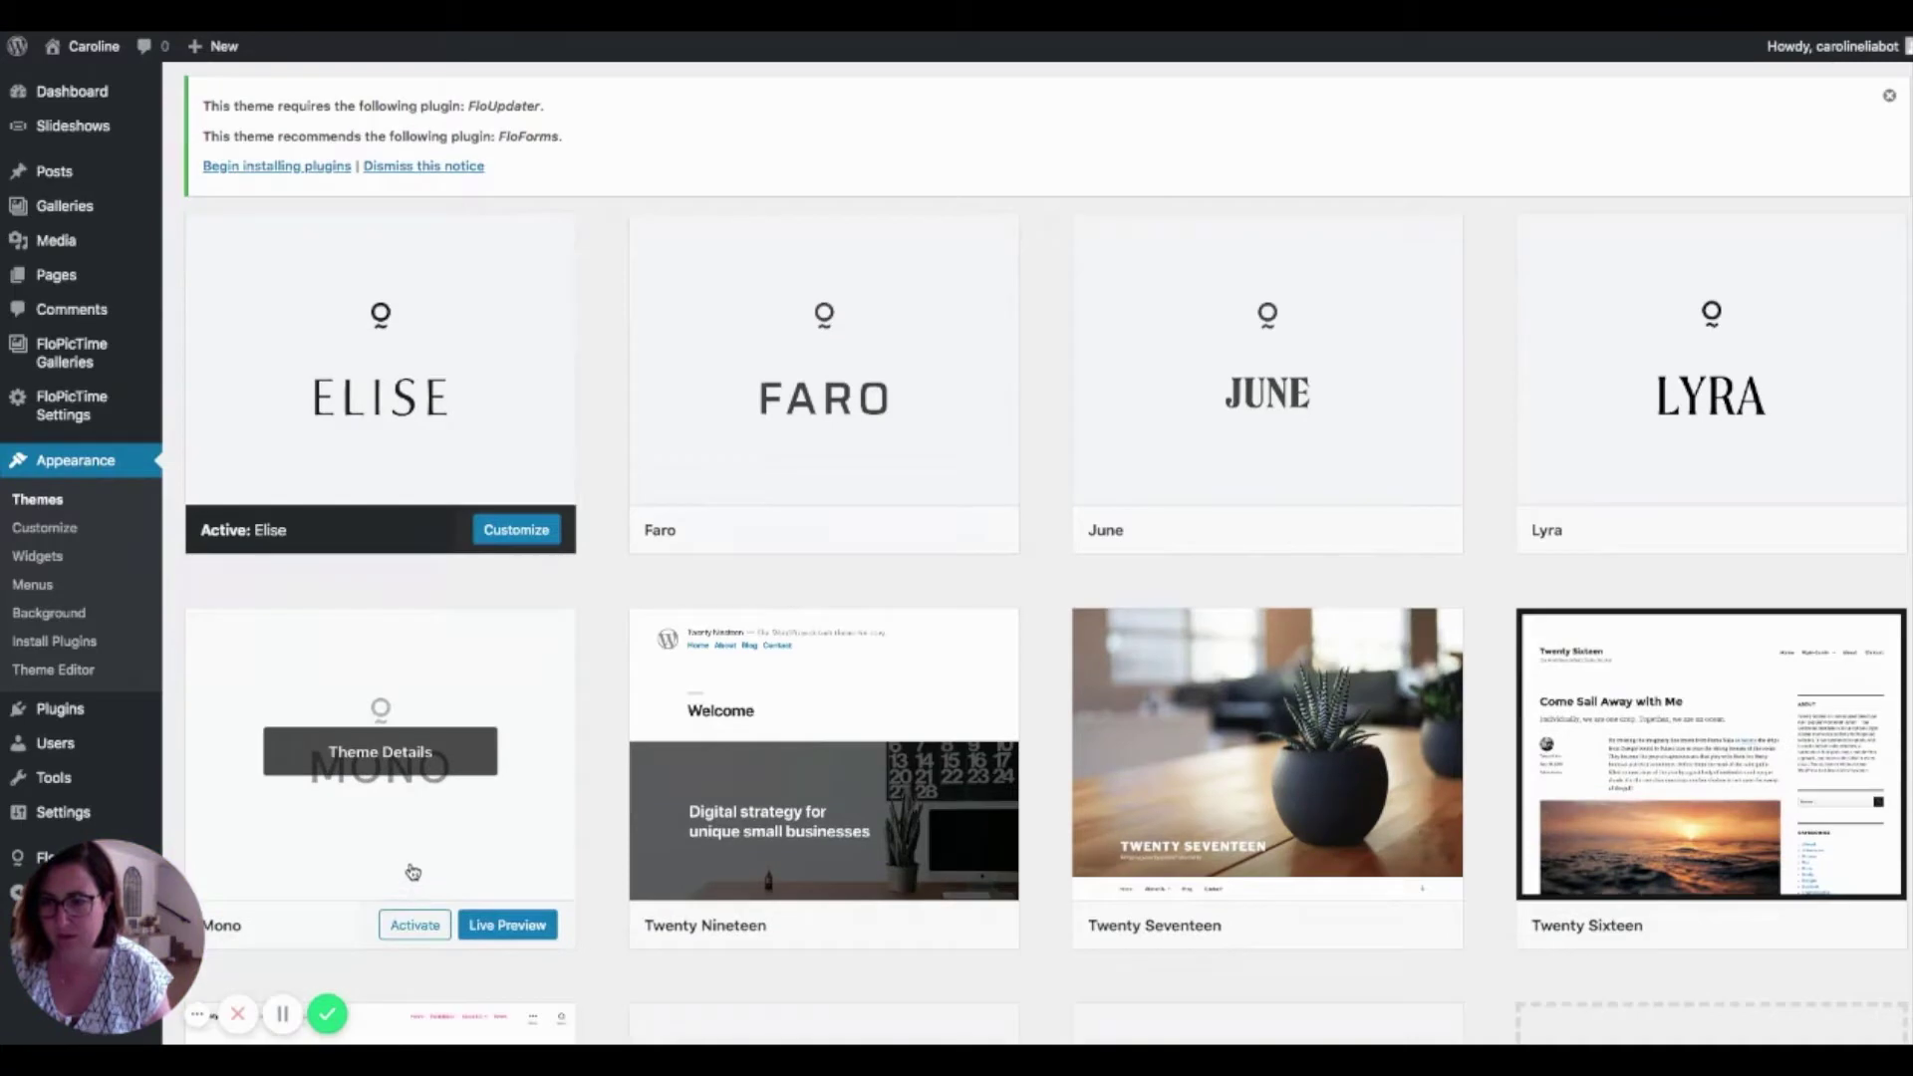
pyautogui.click(418, 929)
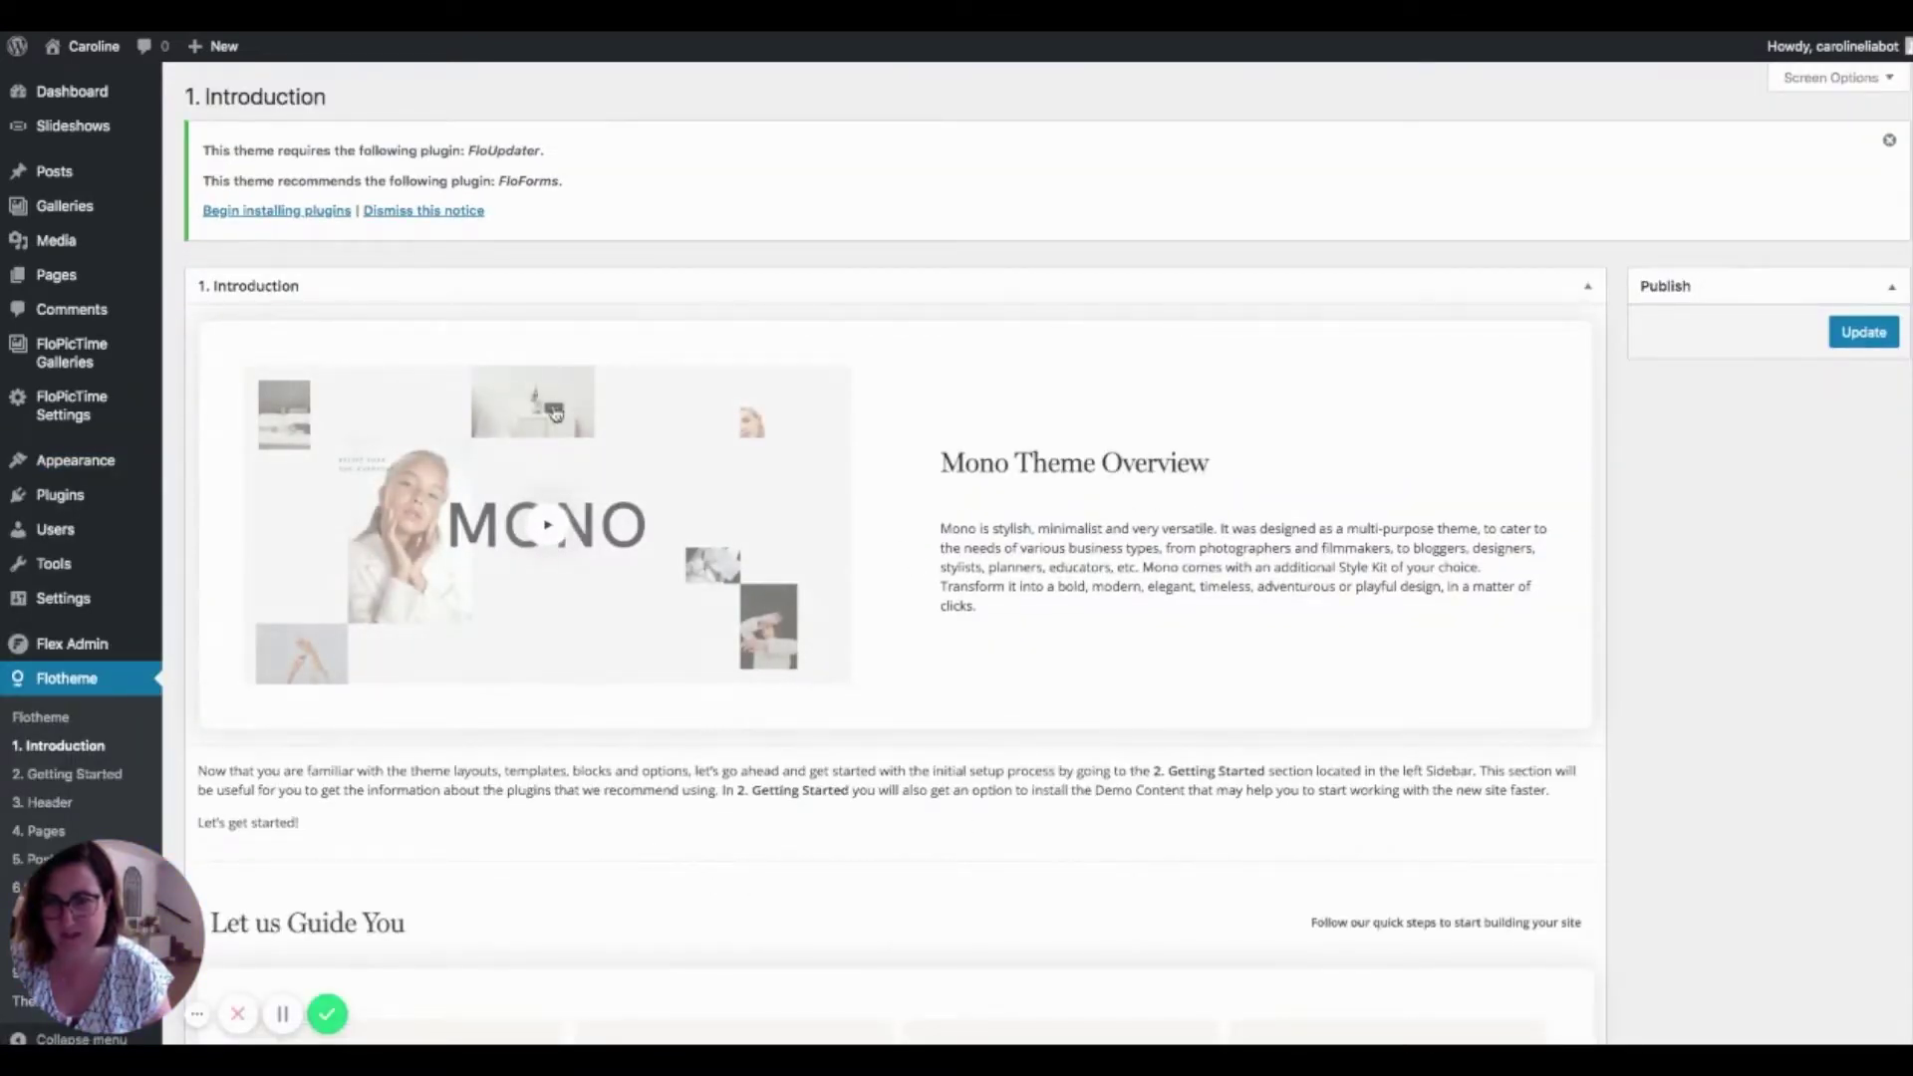
# Open Flex Admin, view the My Account section and return to the Style Kits library.
pyautogui.click(88, 653)
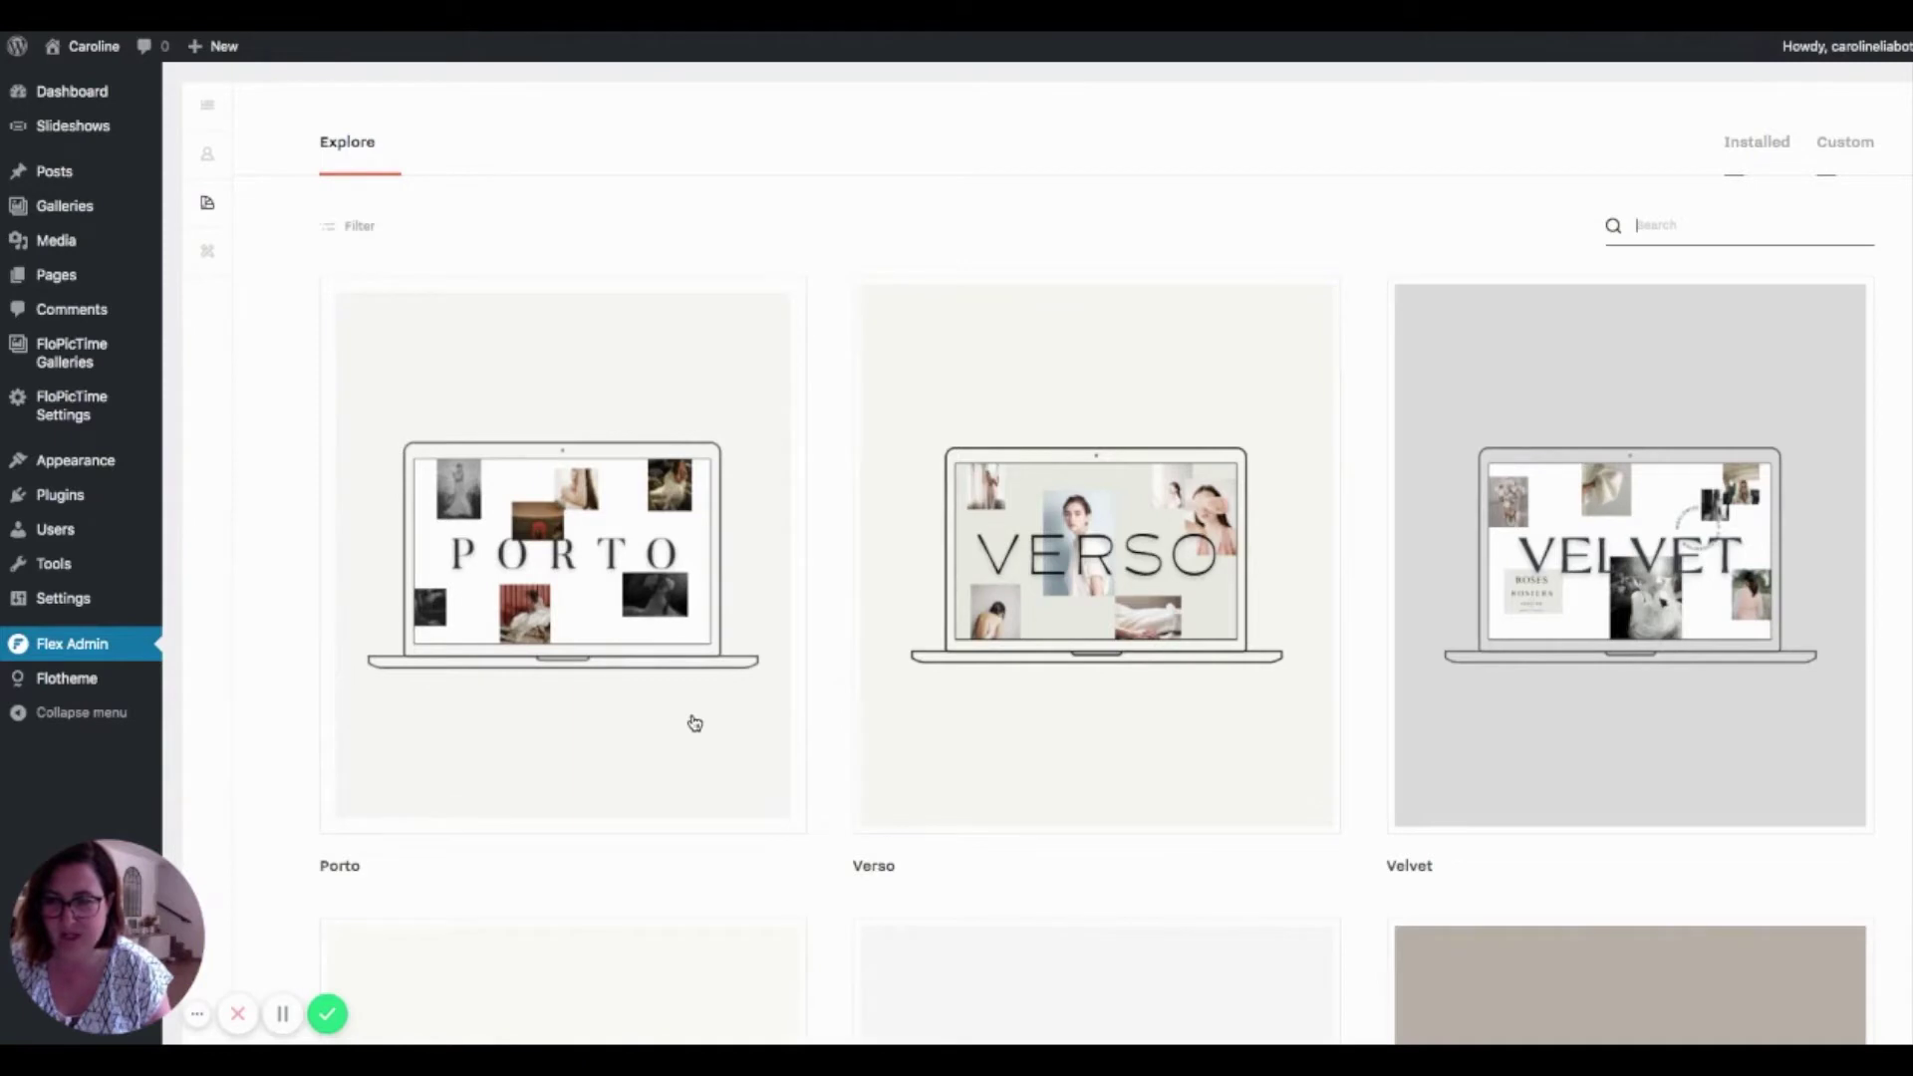
pyautogui.click(219, 109)
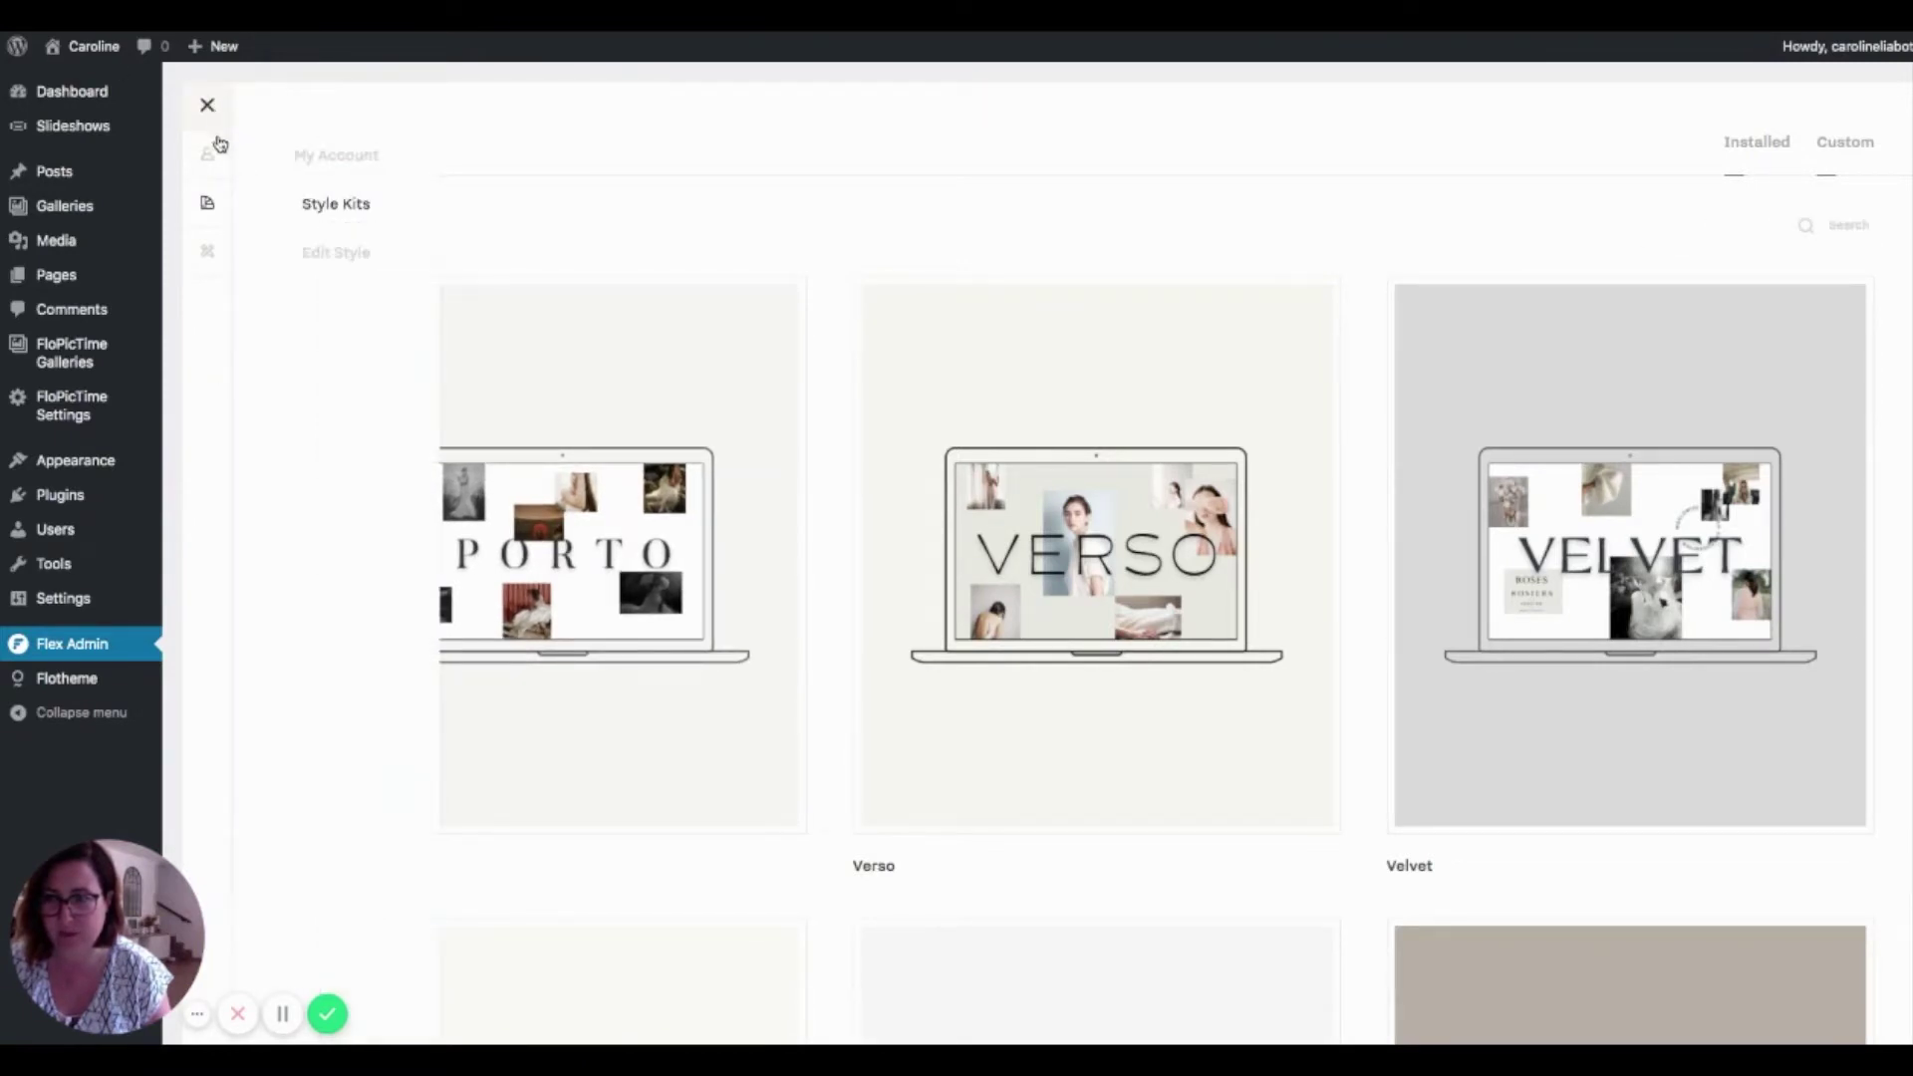
pyautogui.click(206, 170)
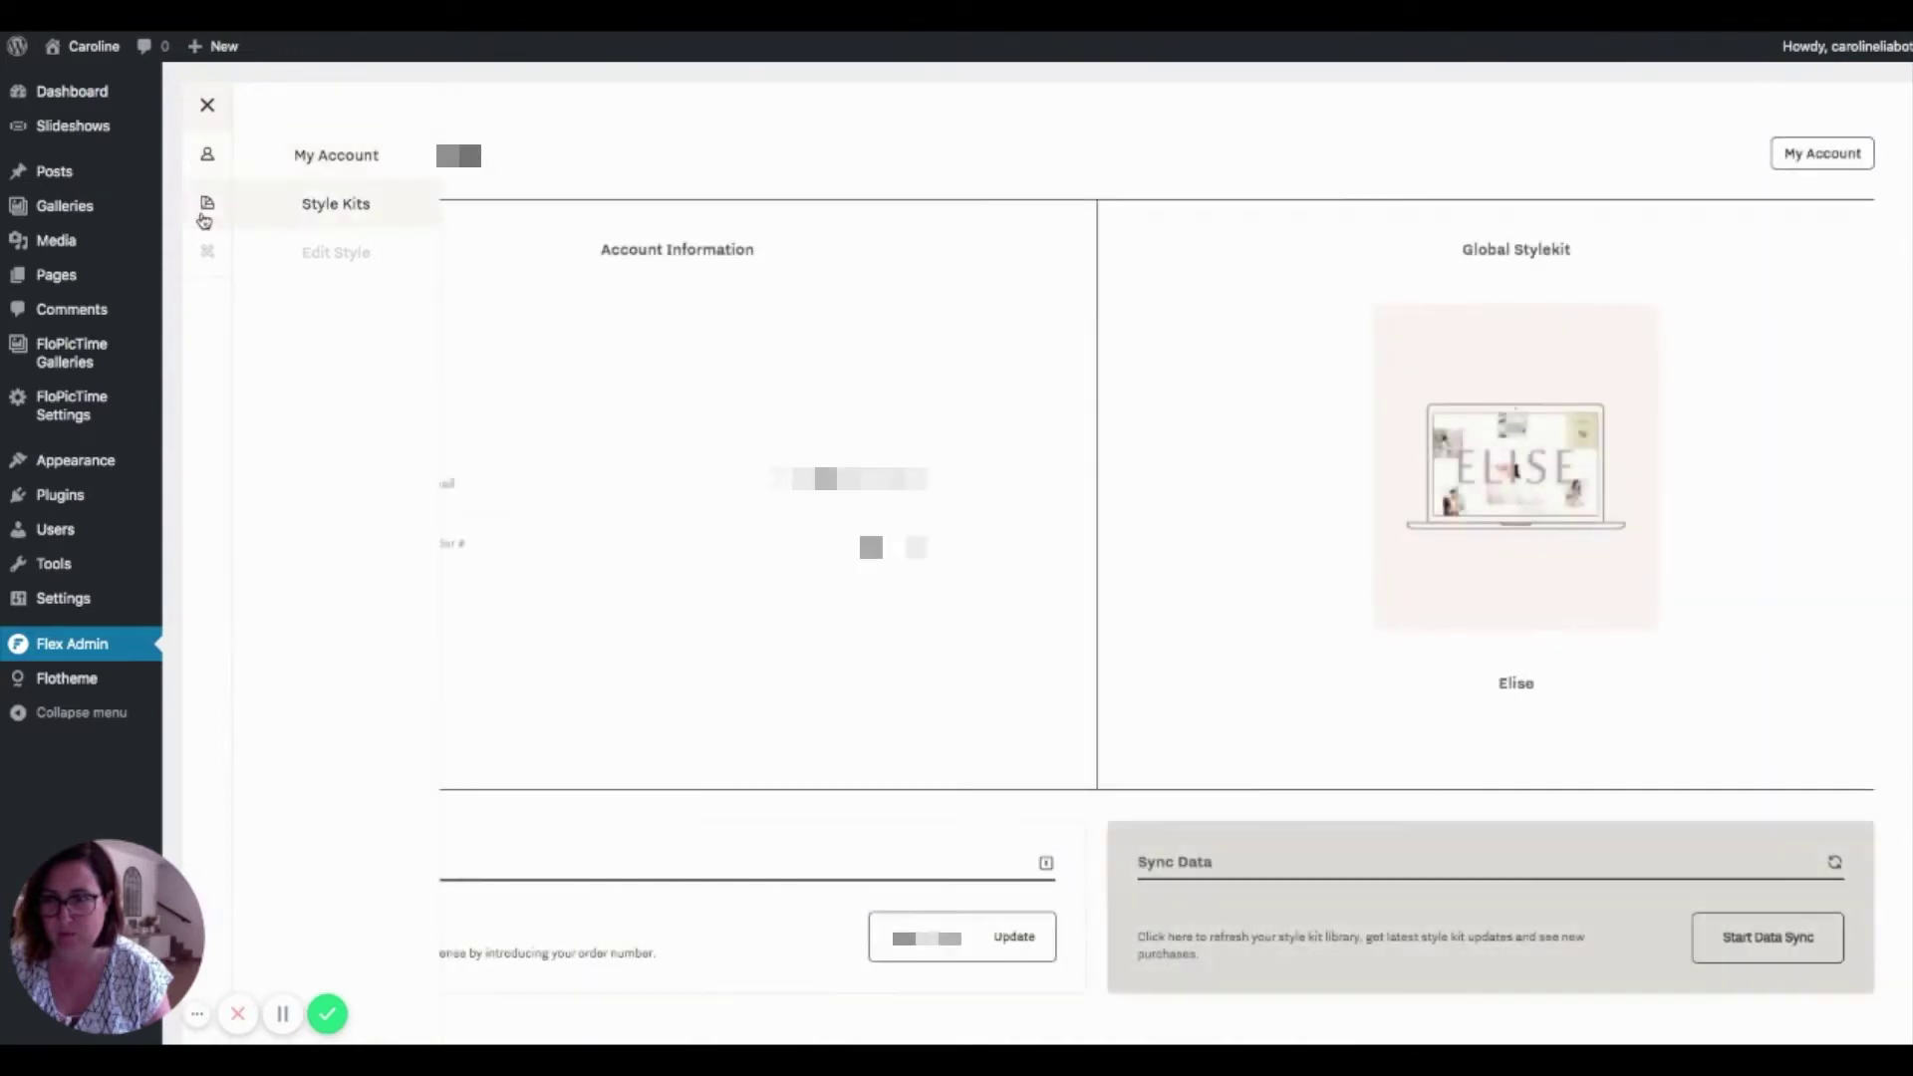
pyautogui.click(206, 204)
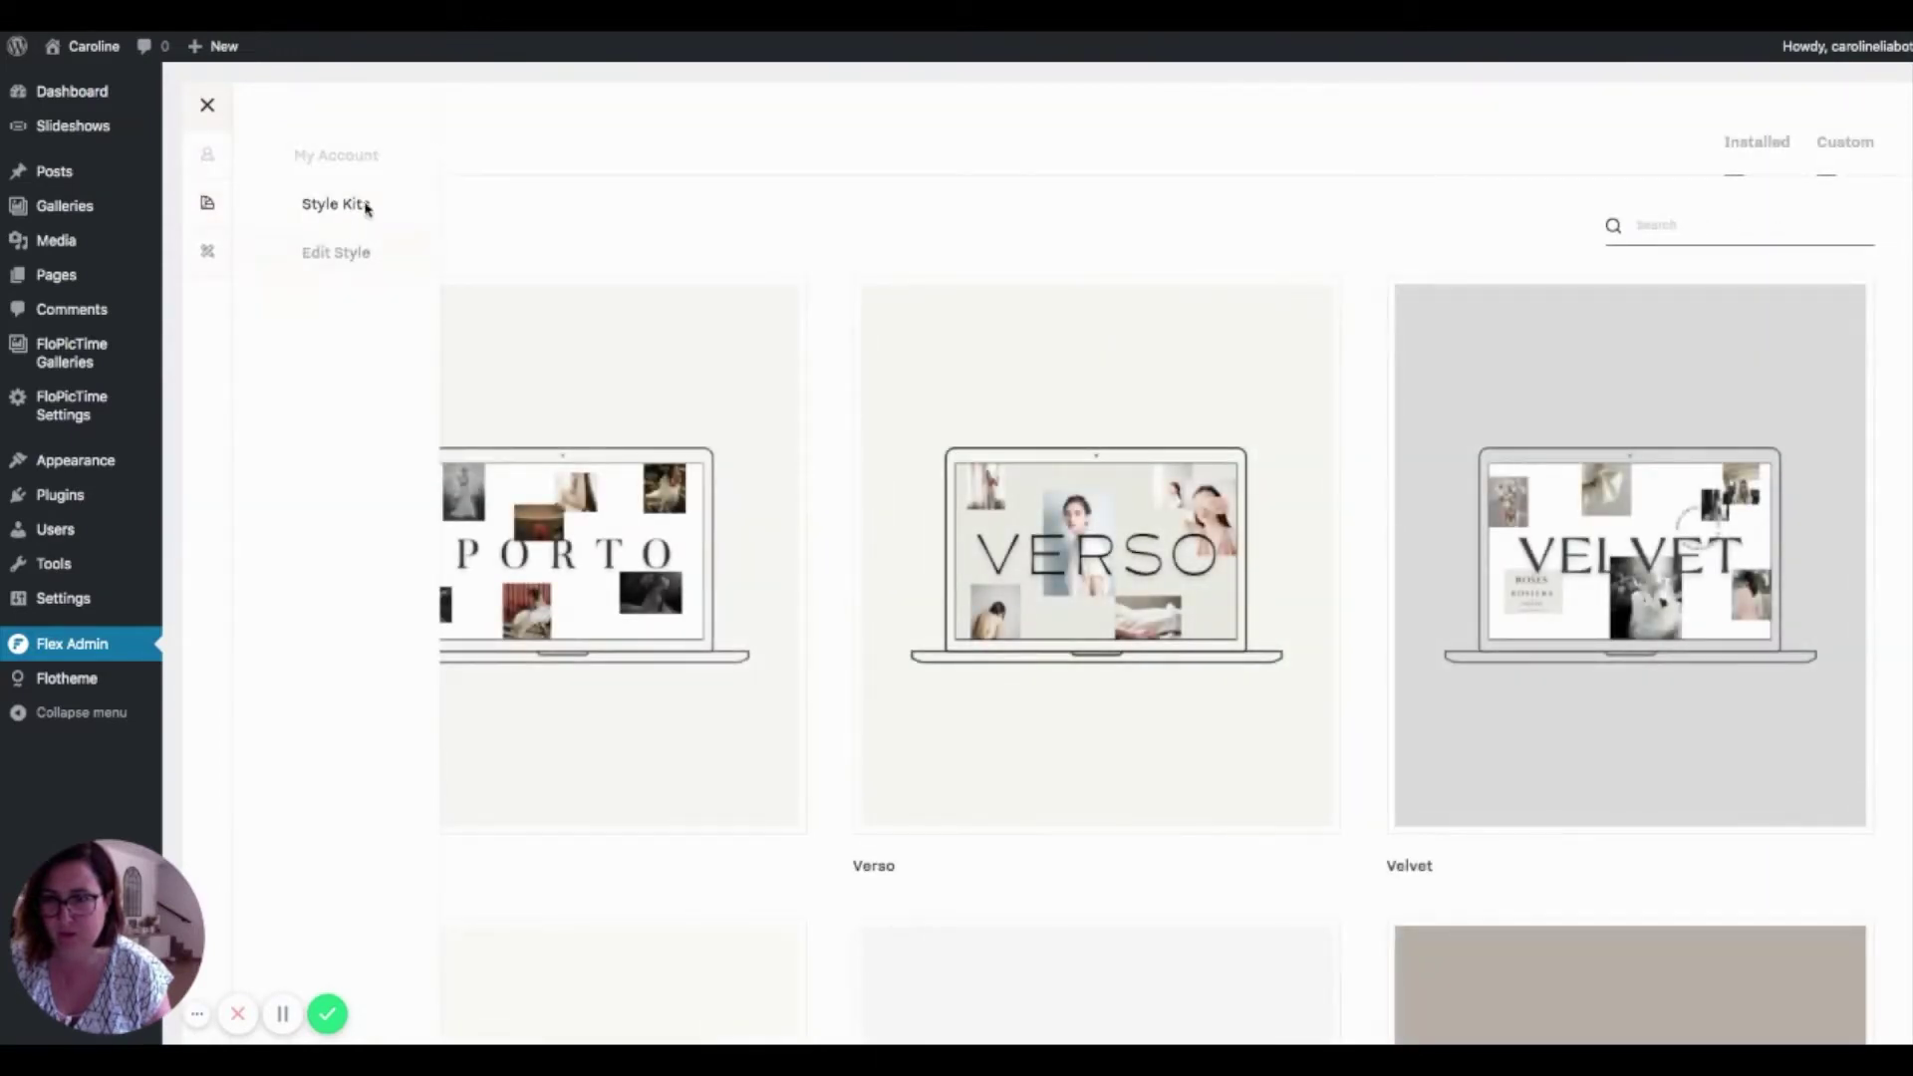
pyautogui.click(908, 219)
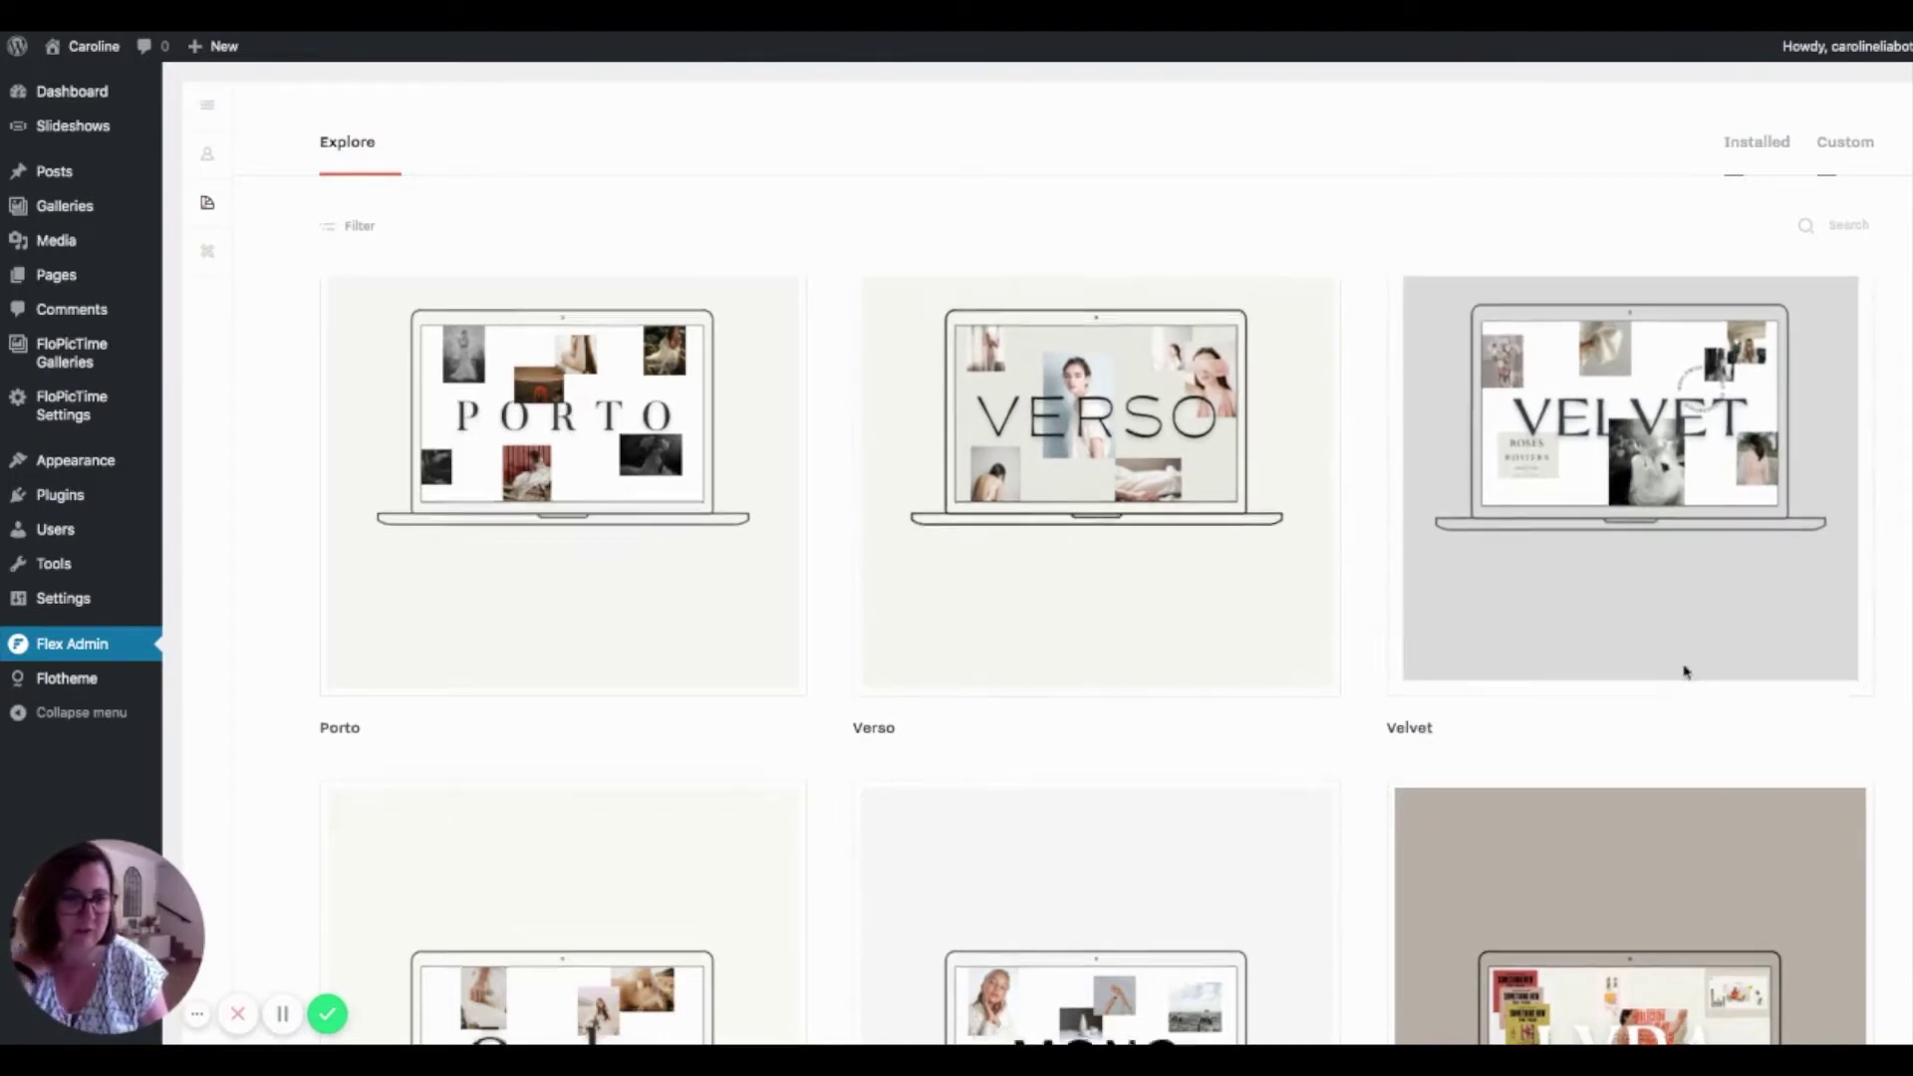
# Find the Elise style kit in the Explore library and open its details.
pyautogui.scroll(-3, 1681, 671)
pyautogui.scroll(-10, 1681, 673)
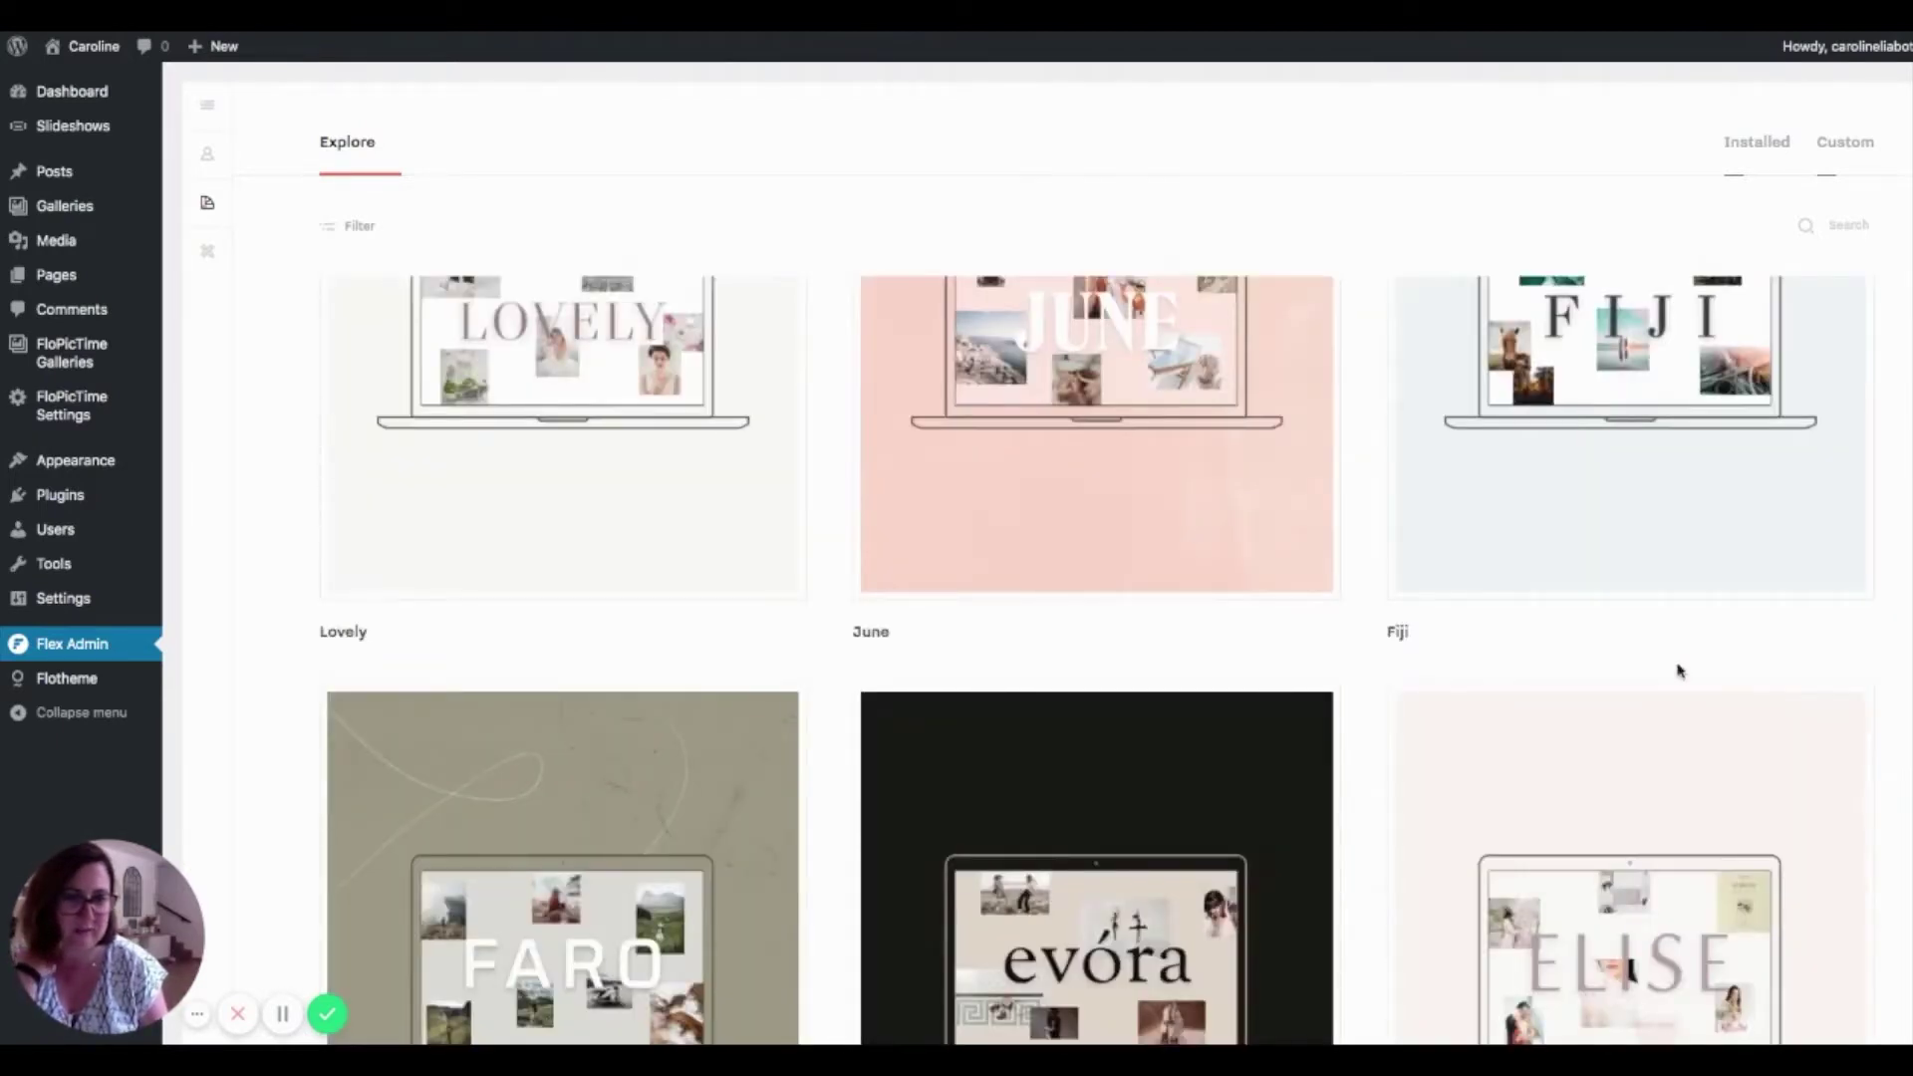
pyautogui.scroll(-2, 1665, 654)
pyautogui.scroll(-3, 1555, 667)
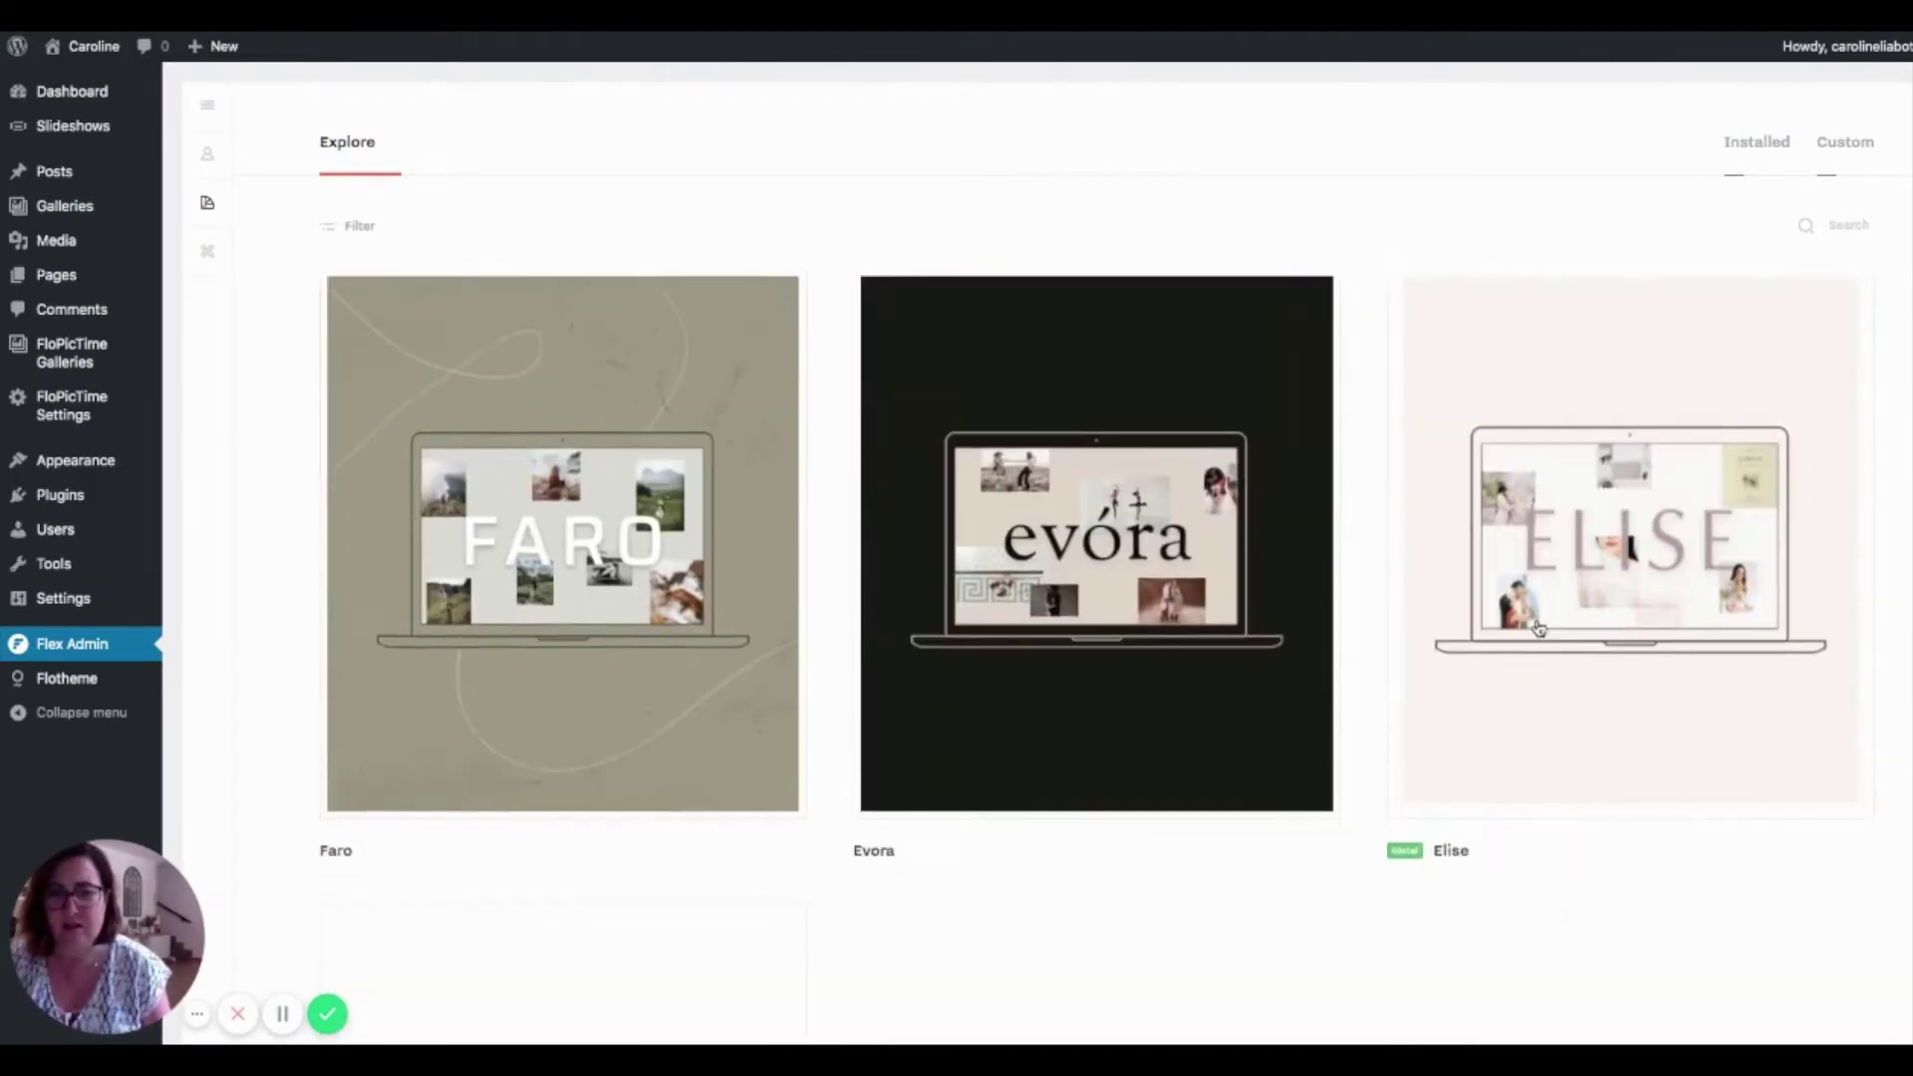
pyautogui.click(1632, 590)
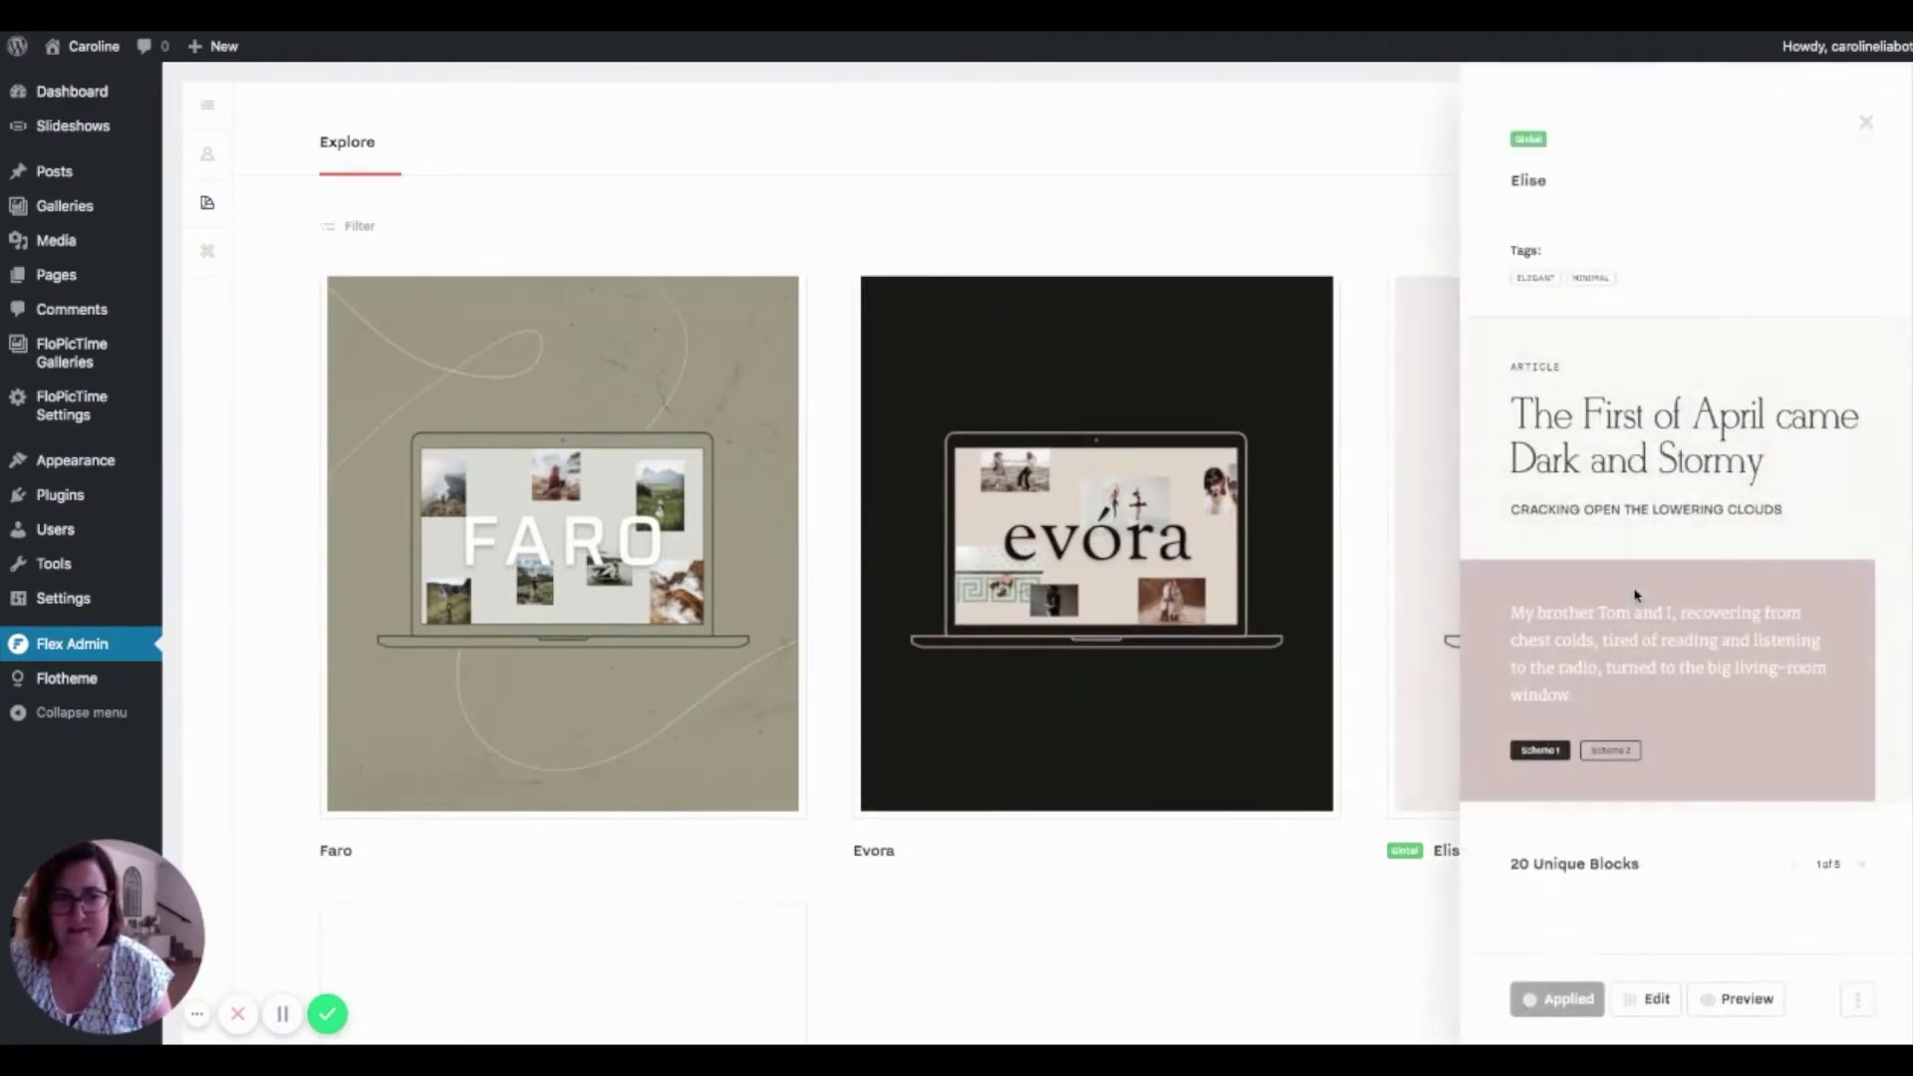
# Compare Scheme 2 and Scheme 1 in the Elise kit's sample article.
pyautogui.scroll(-1, 1594, 373)
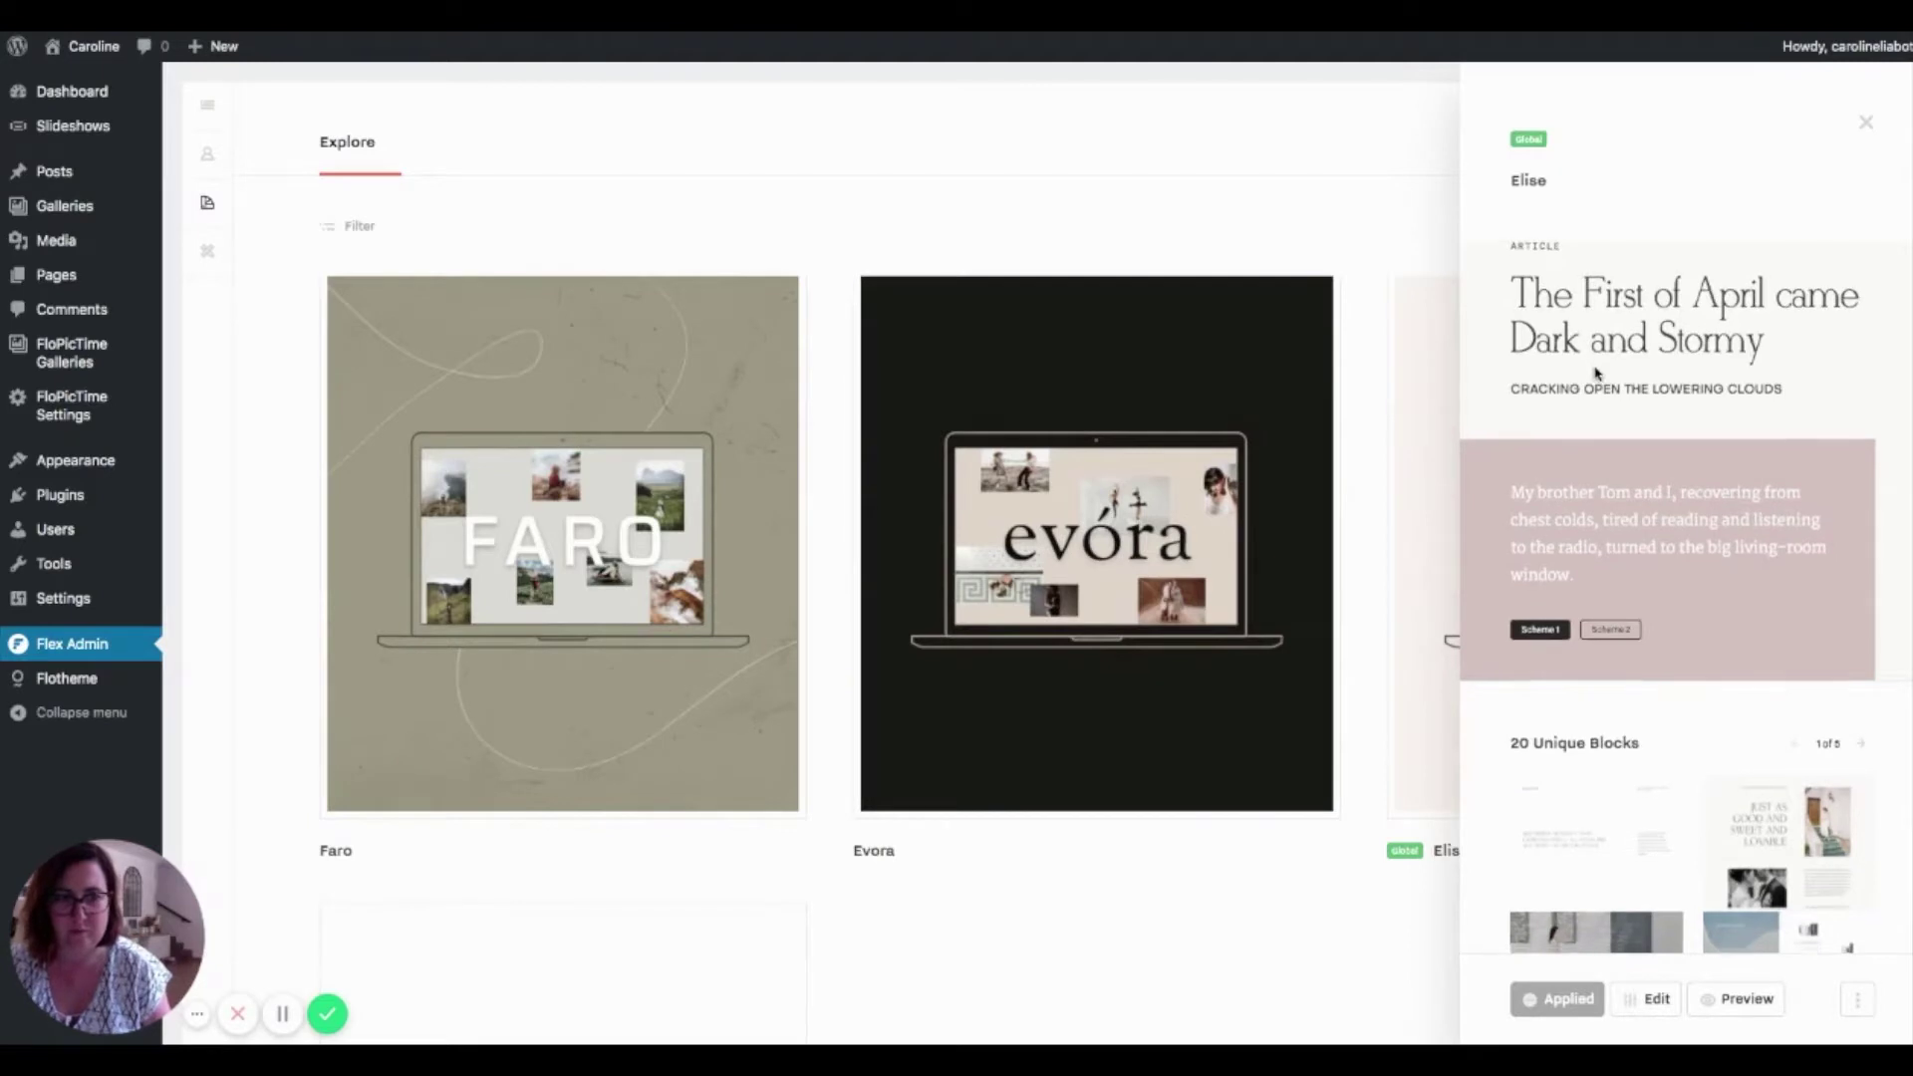
pyautogui.scroll(-1, 1608, 447)
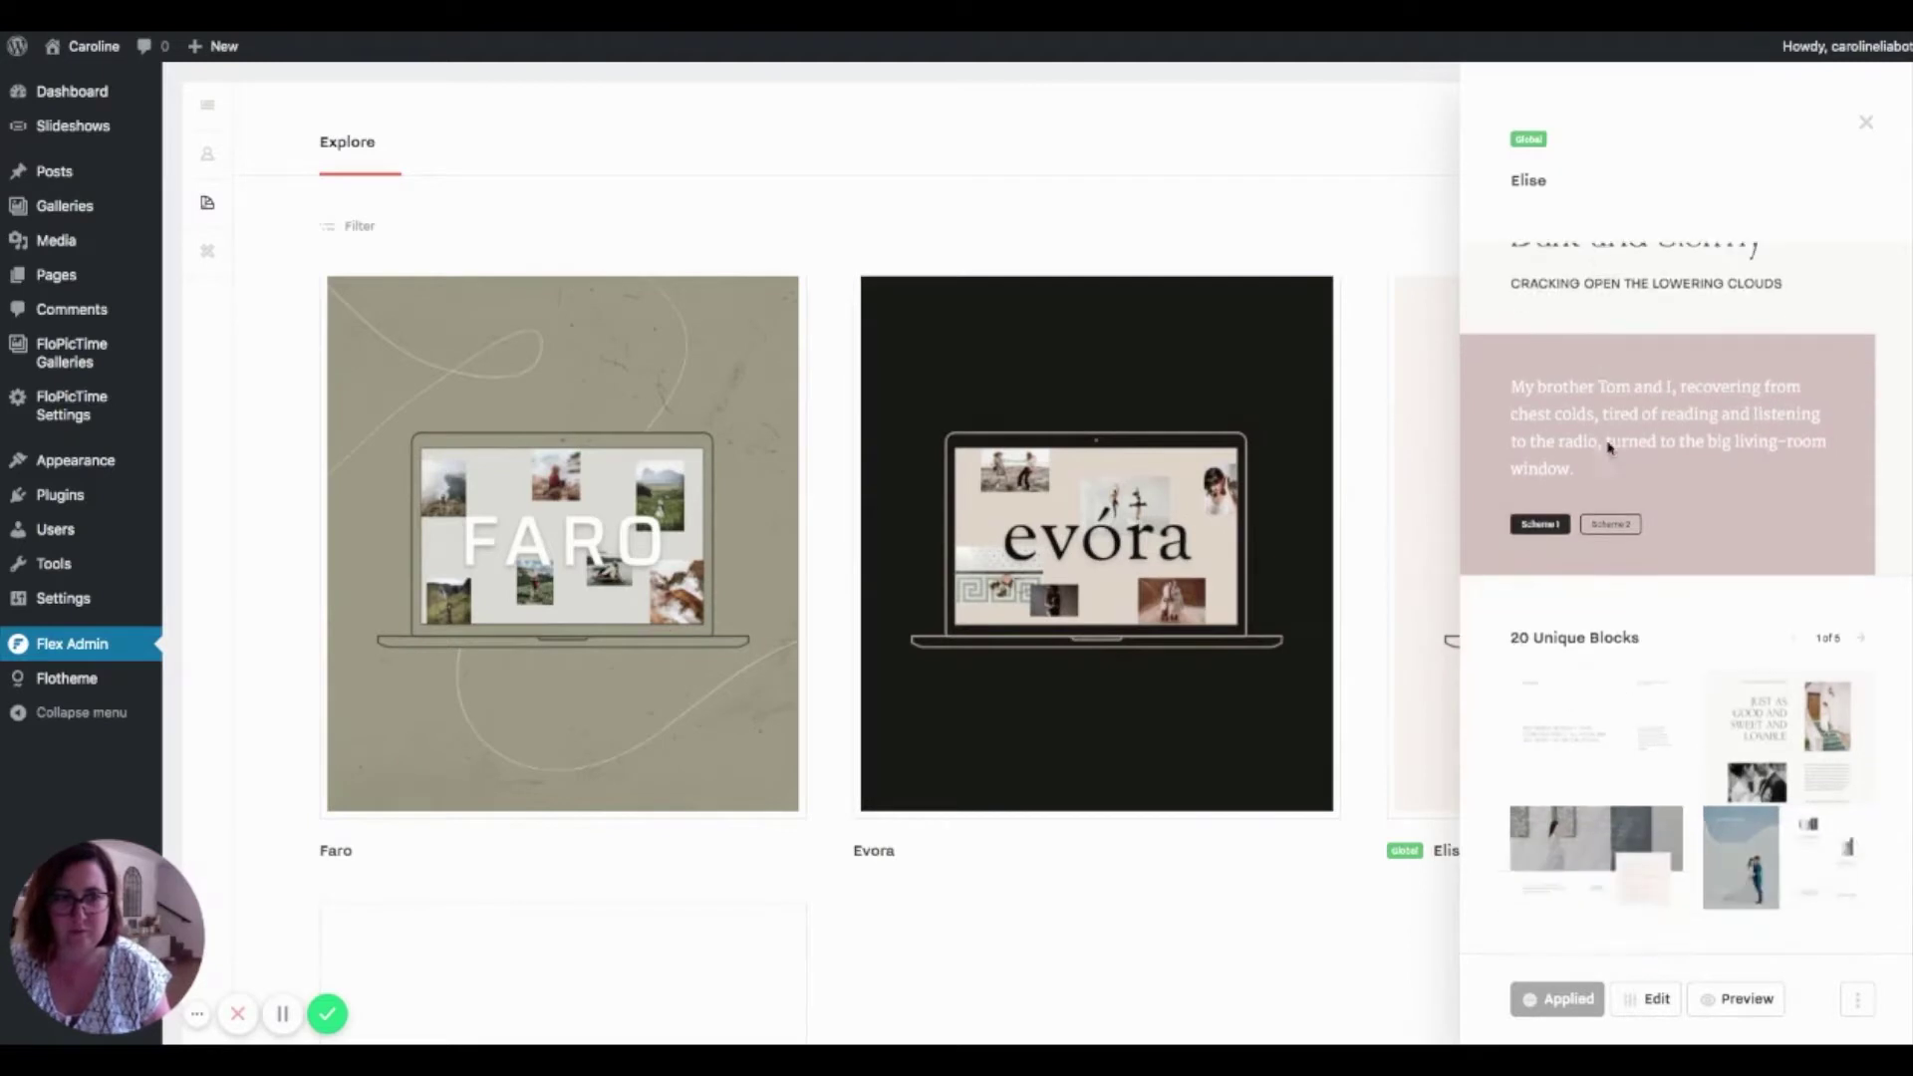
pyautogui.click(1611, 525)
pyautogui.click(1541, 525)
# Browse the Elise kit's unique blocks up to page 3, and view the kit's live demo before closing it.
pyautogui.click(1862, 639)
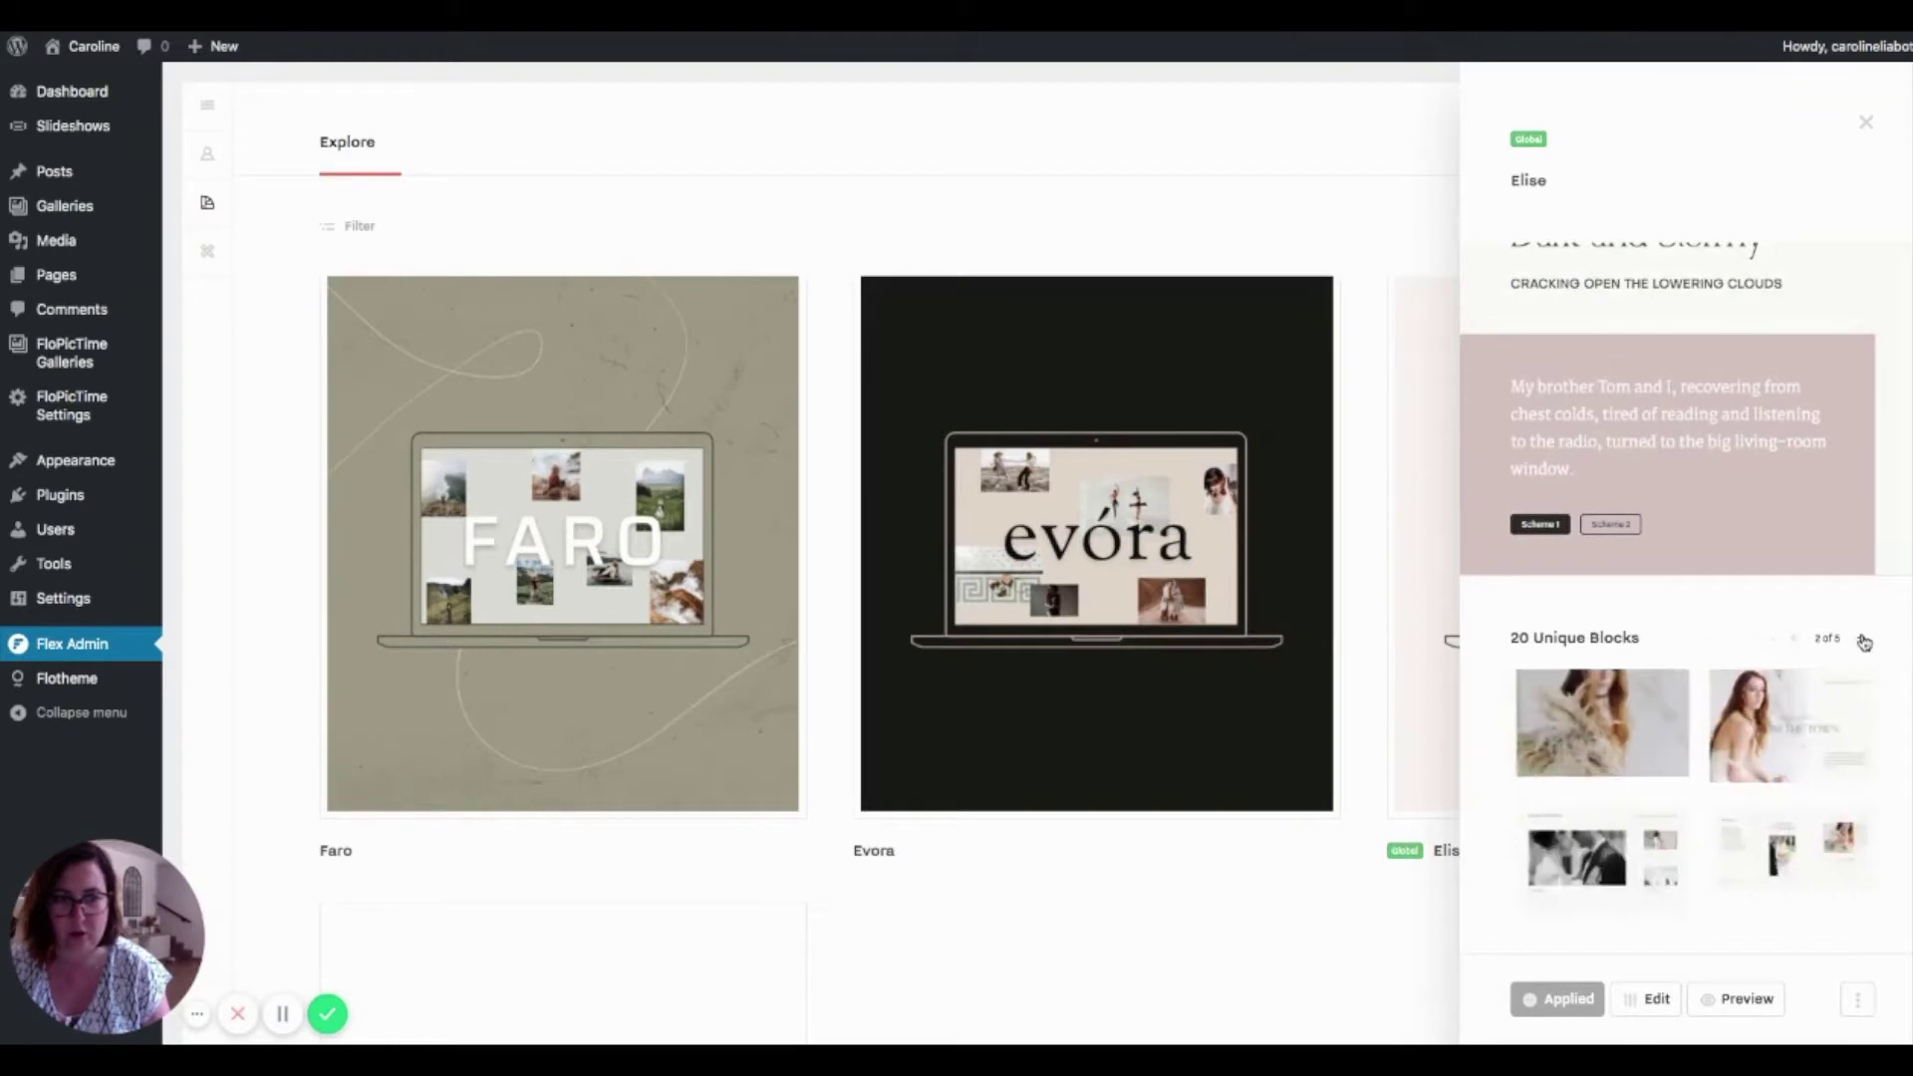
pyautogui.click(1862, 639)
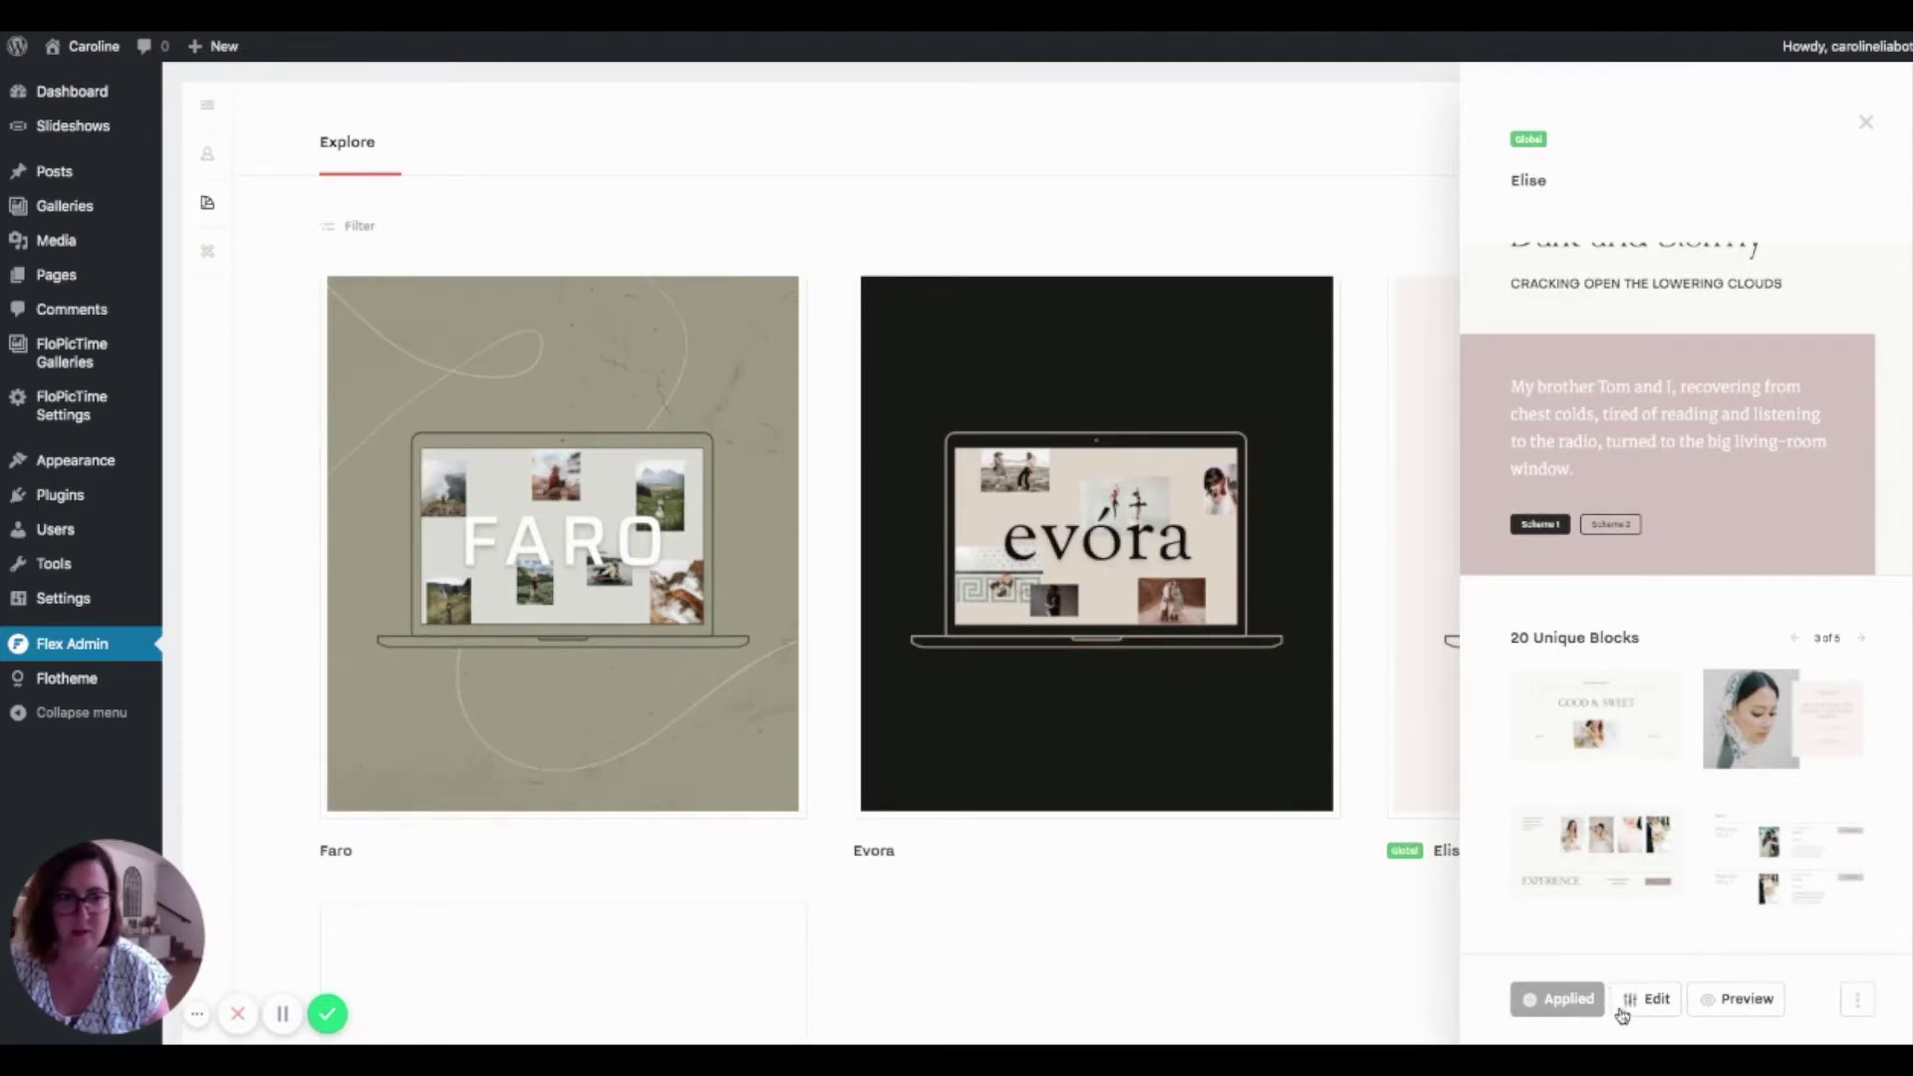
pyautogui.click(1715, 1014)
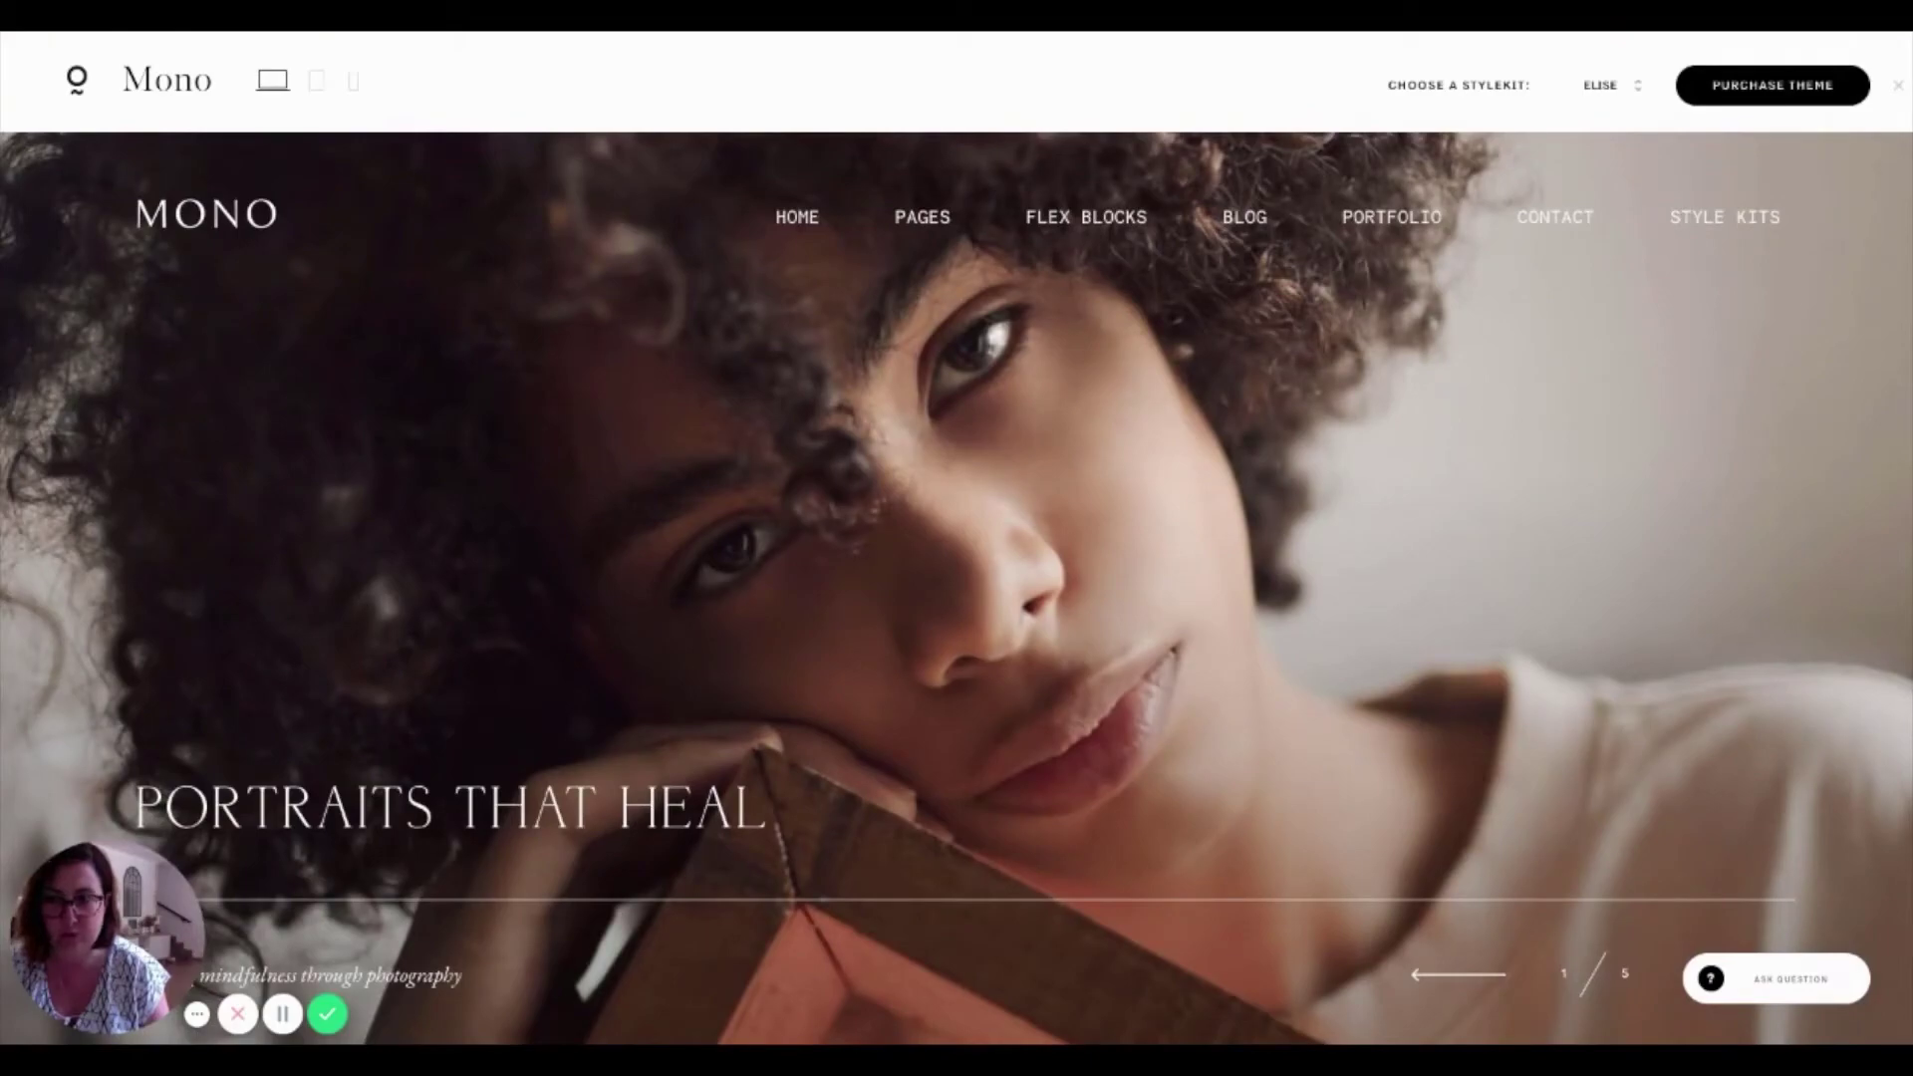
pyautogui.hotkey('ctrl', 'w')
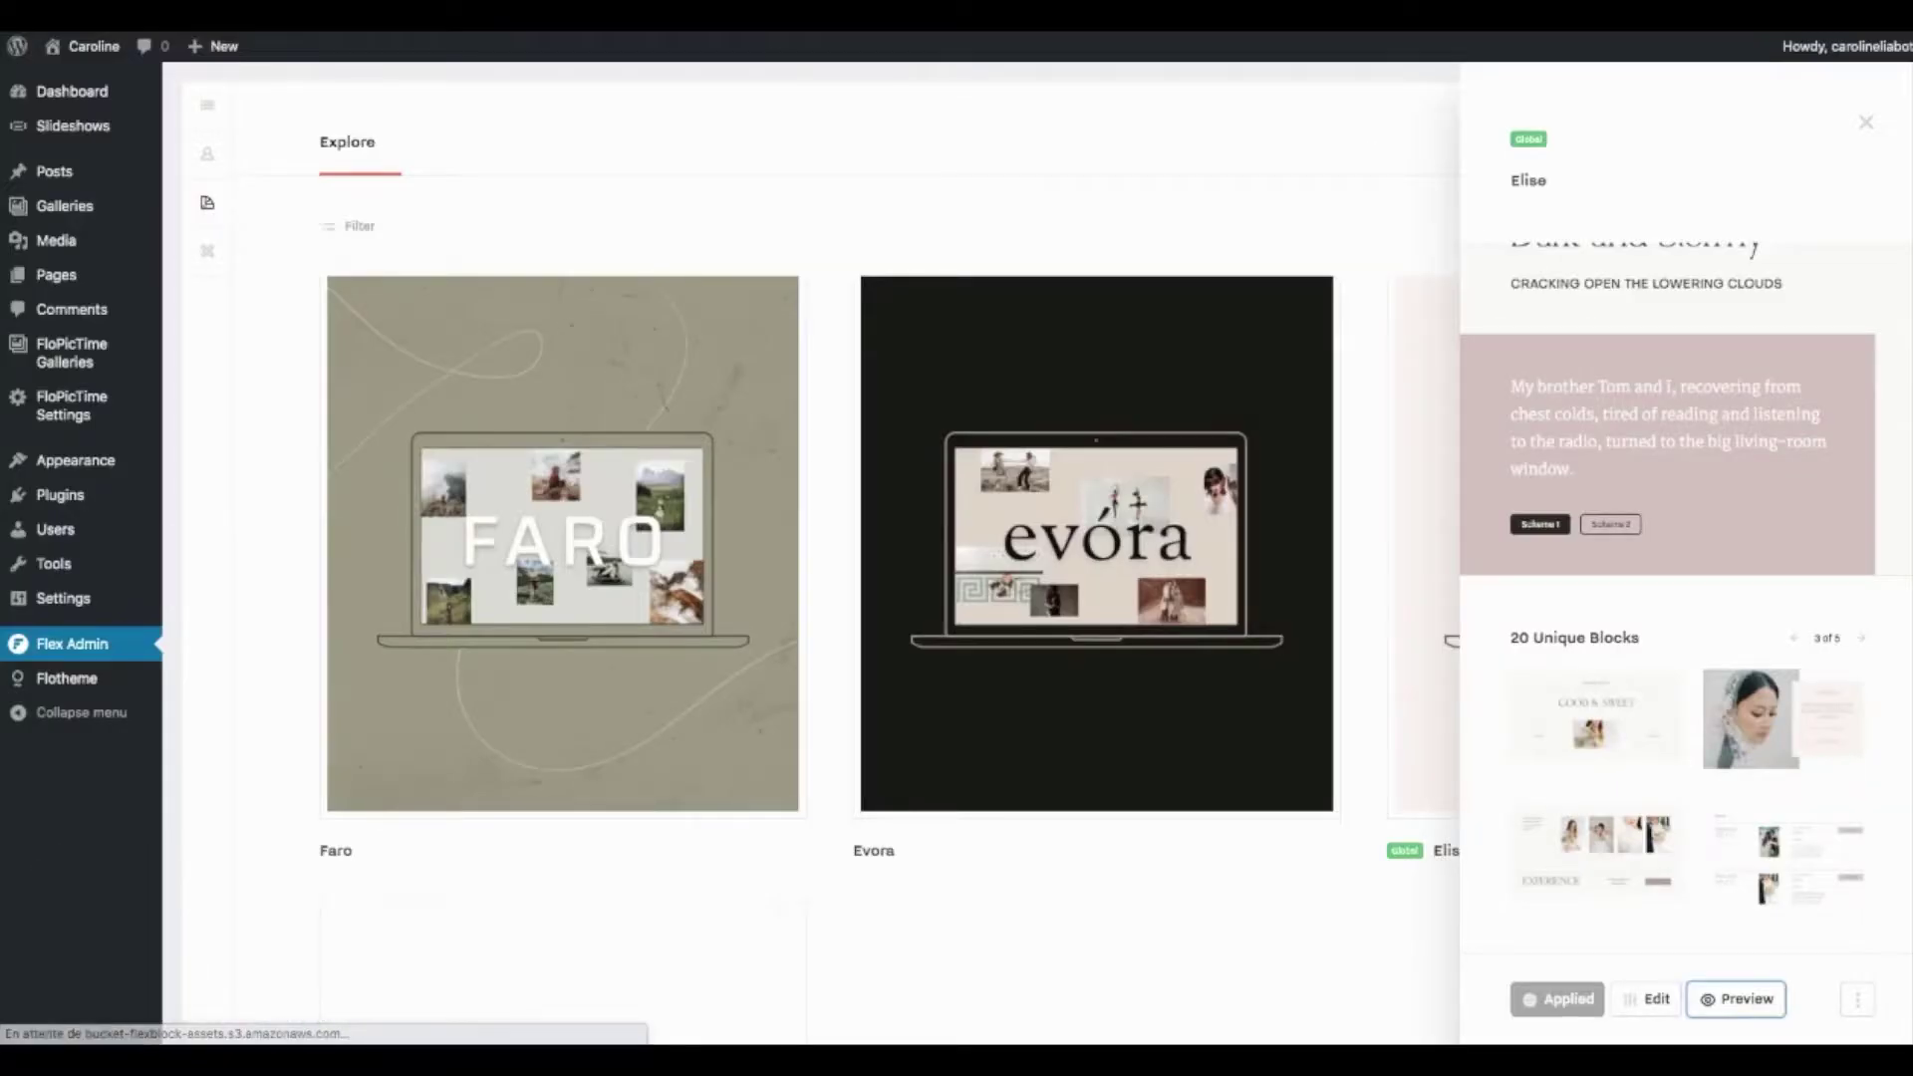
# Open the Elise style kit for editing and look through its typography styles.
pyautogui.click(1584, 1009)
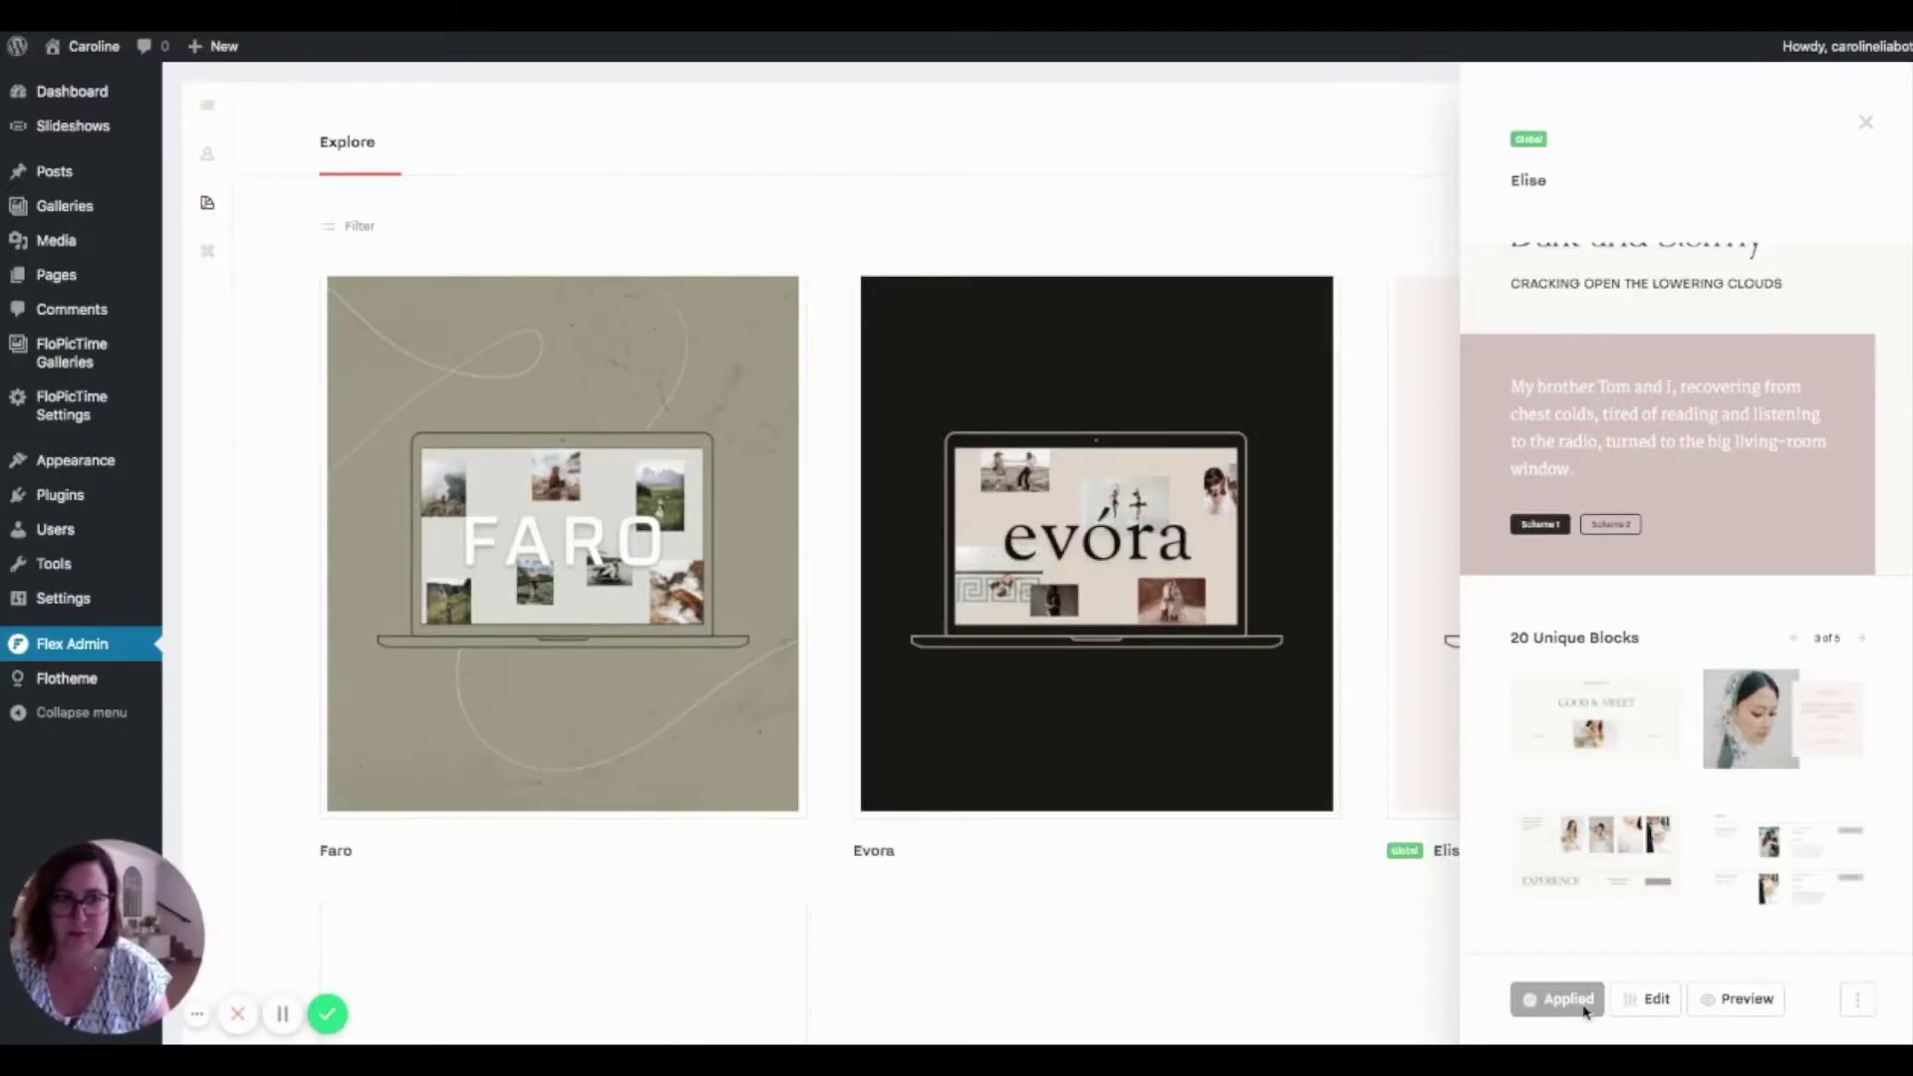
pyautogui.click(1641, 1002)
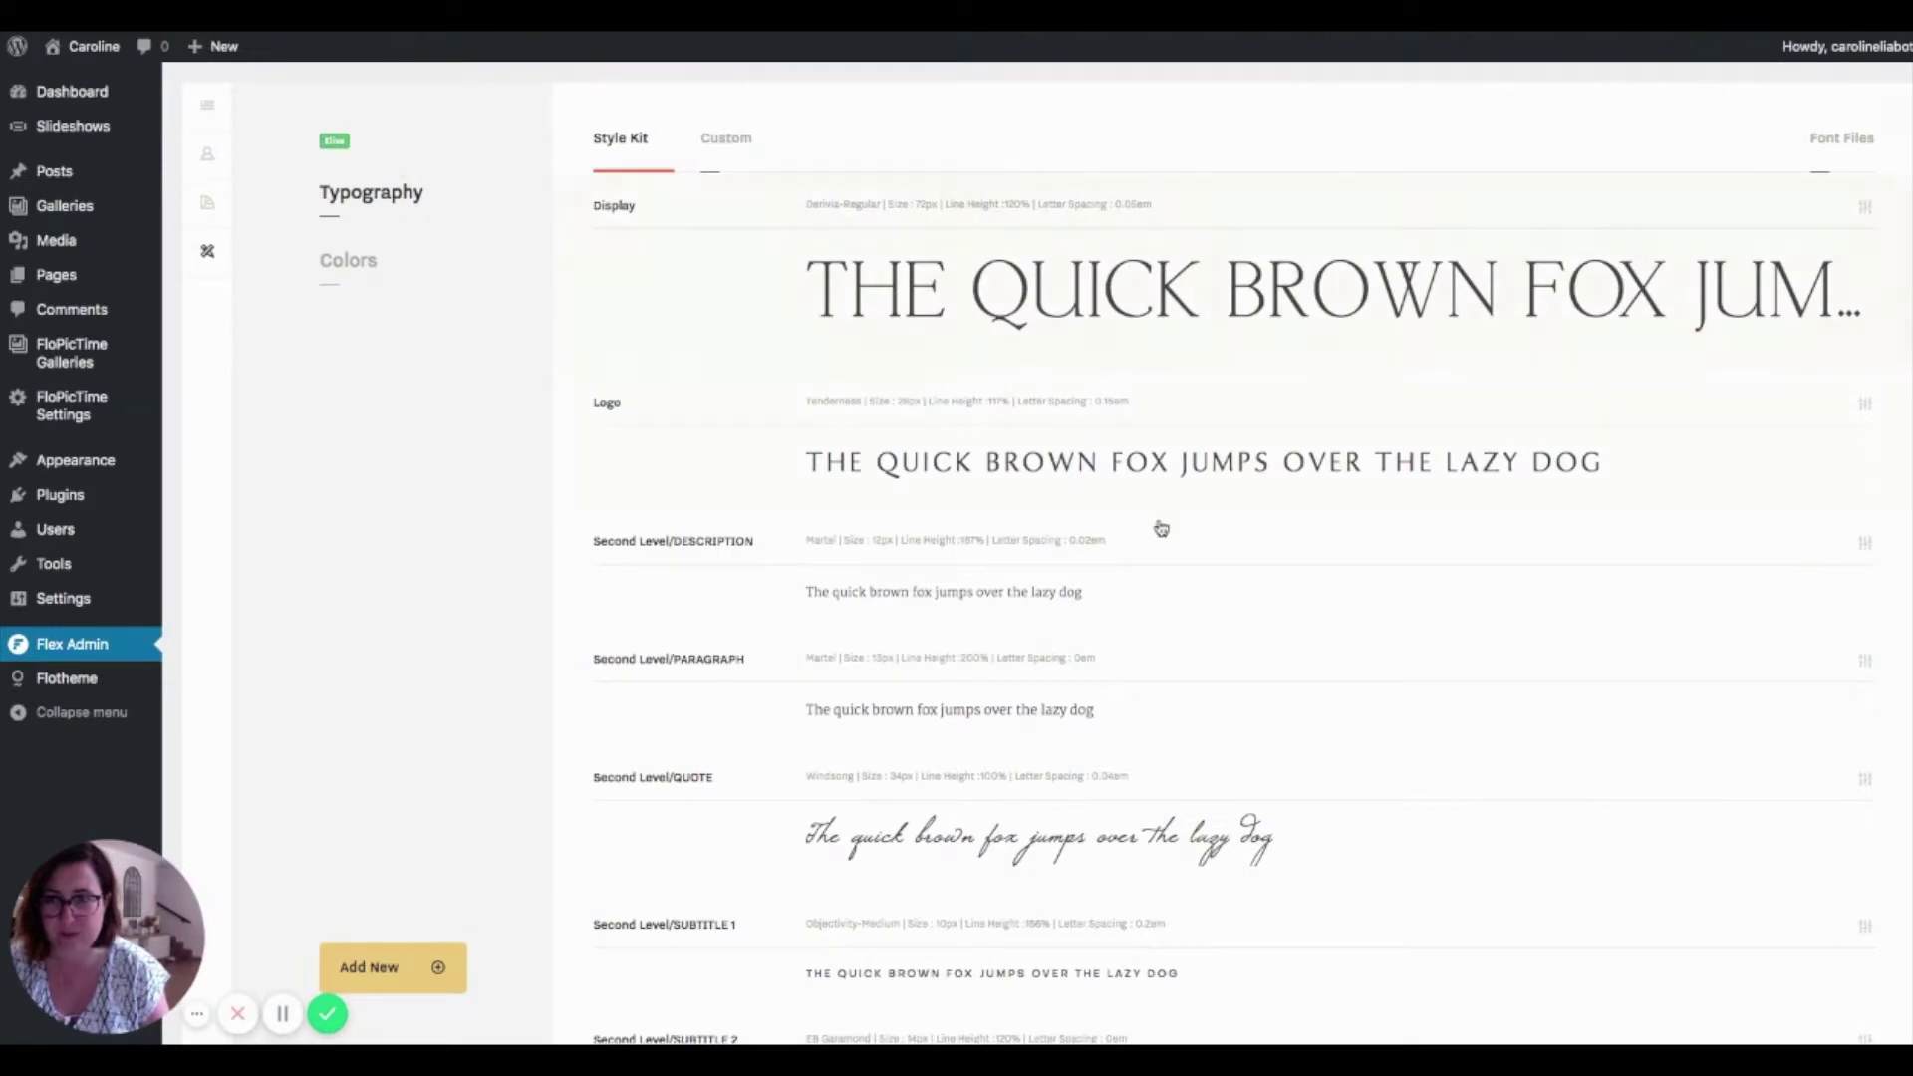
pyautogui.scroll(-5, 1200, 644)
pyautogui.scroll(-5, 1202, 643)
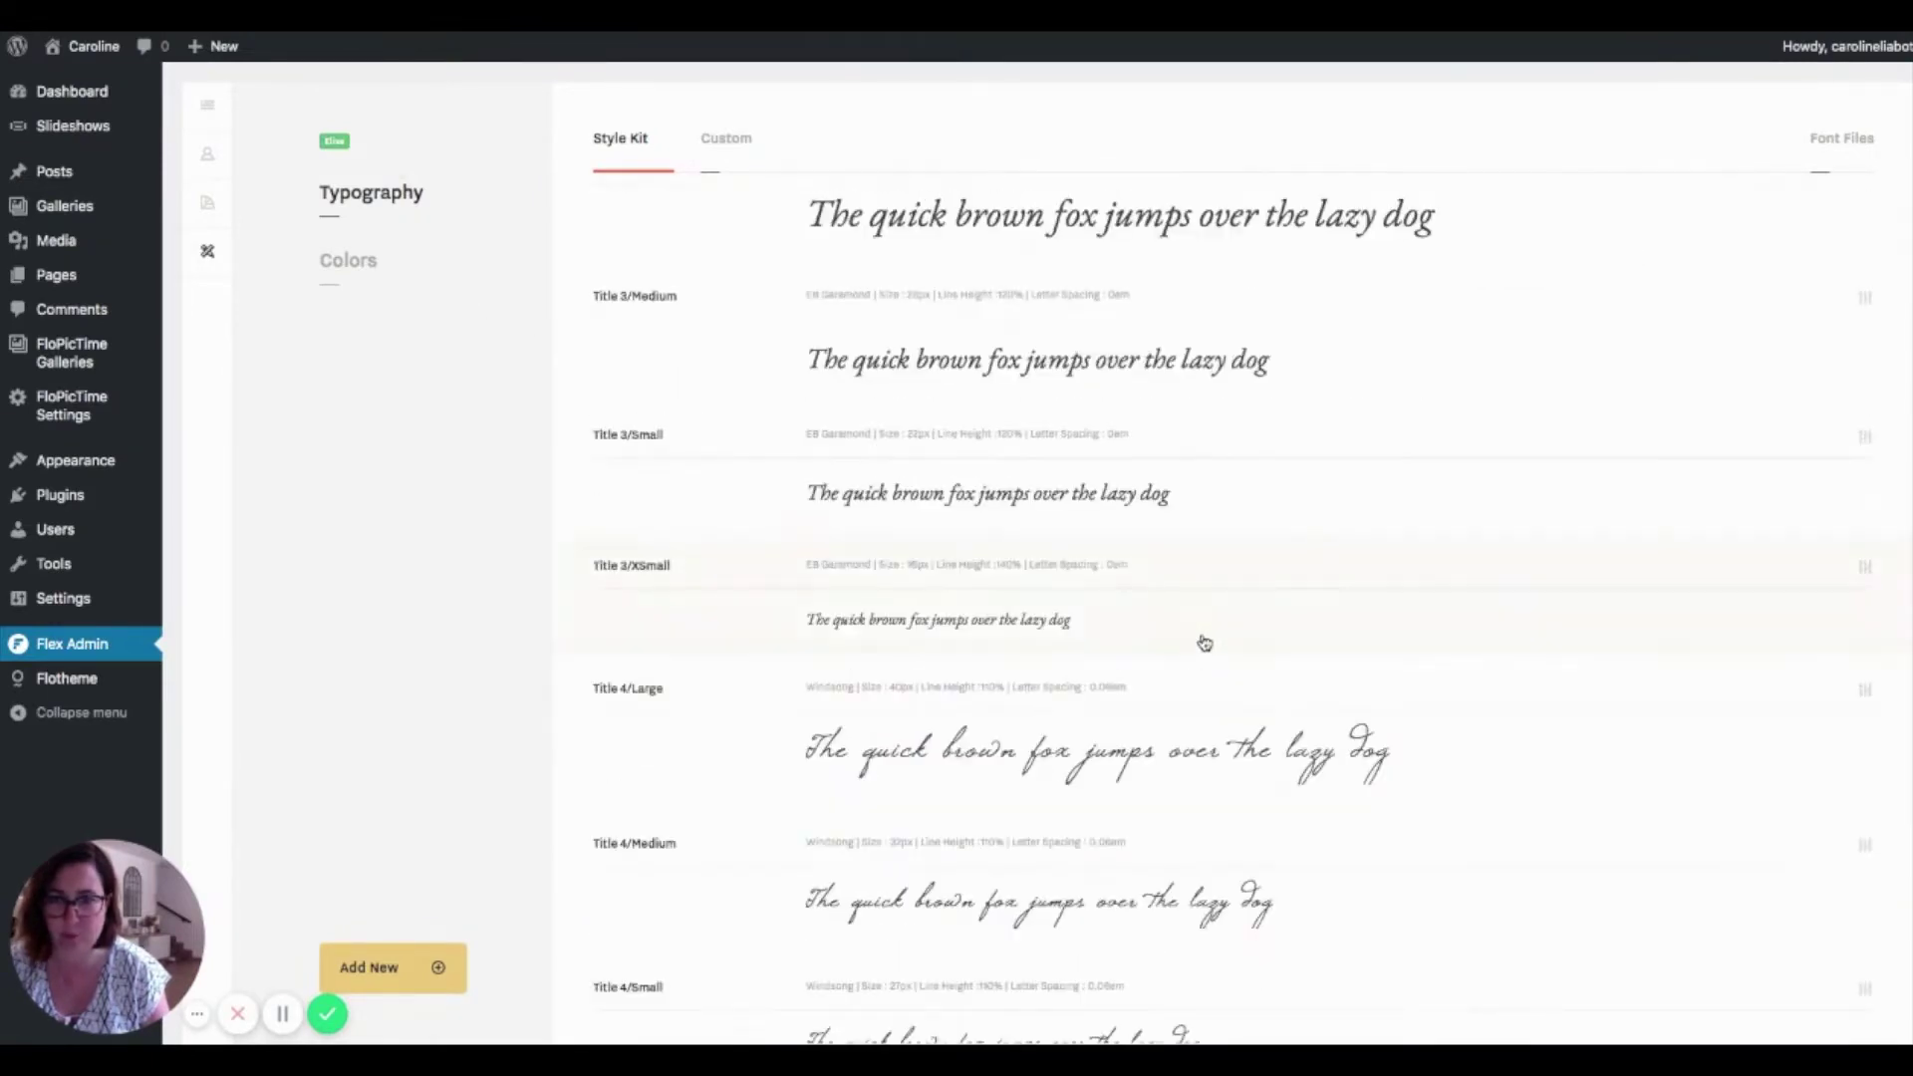
pyautogui.scroll(-2, 1203, 644)
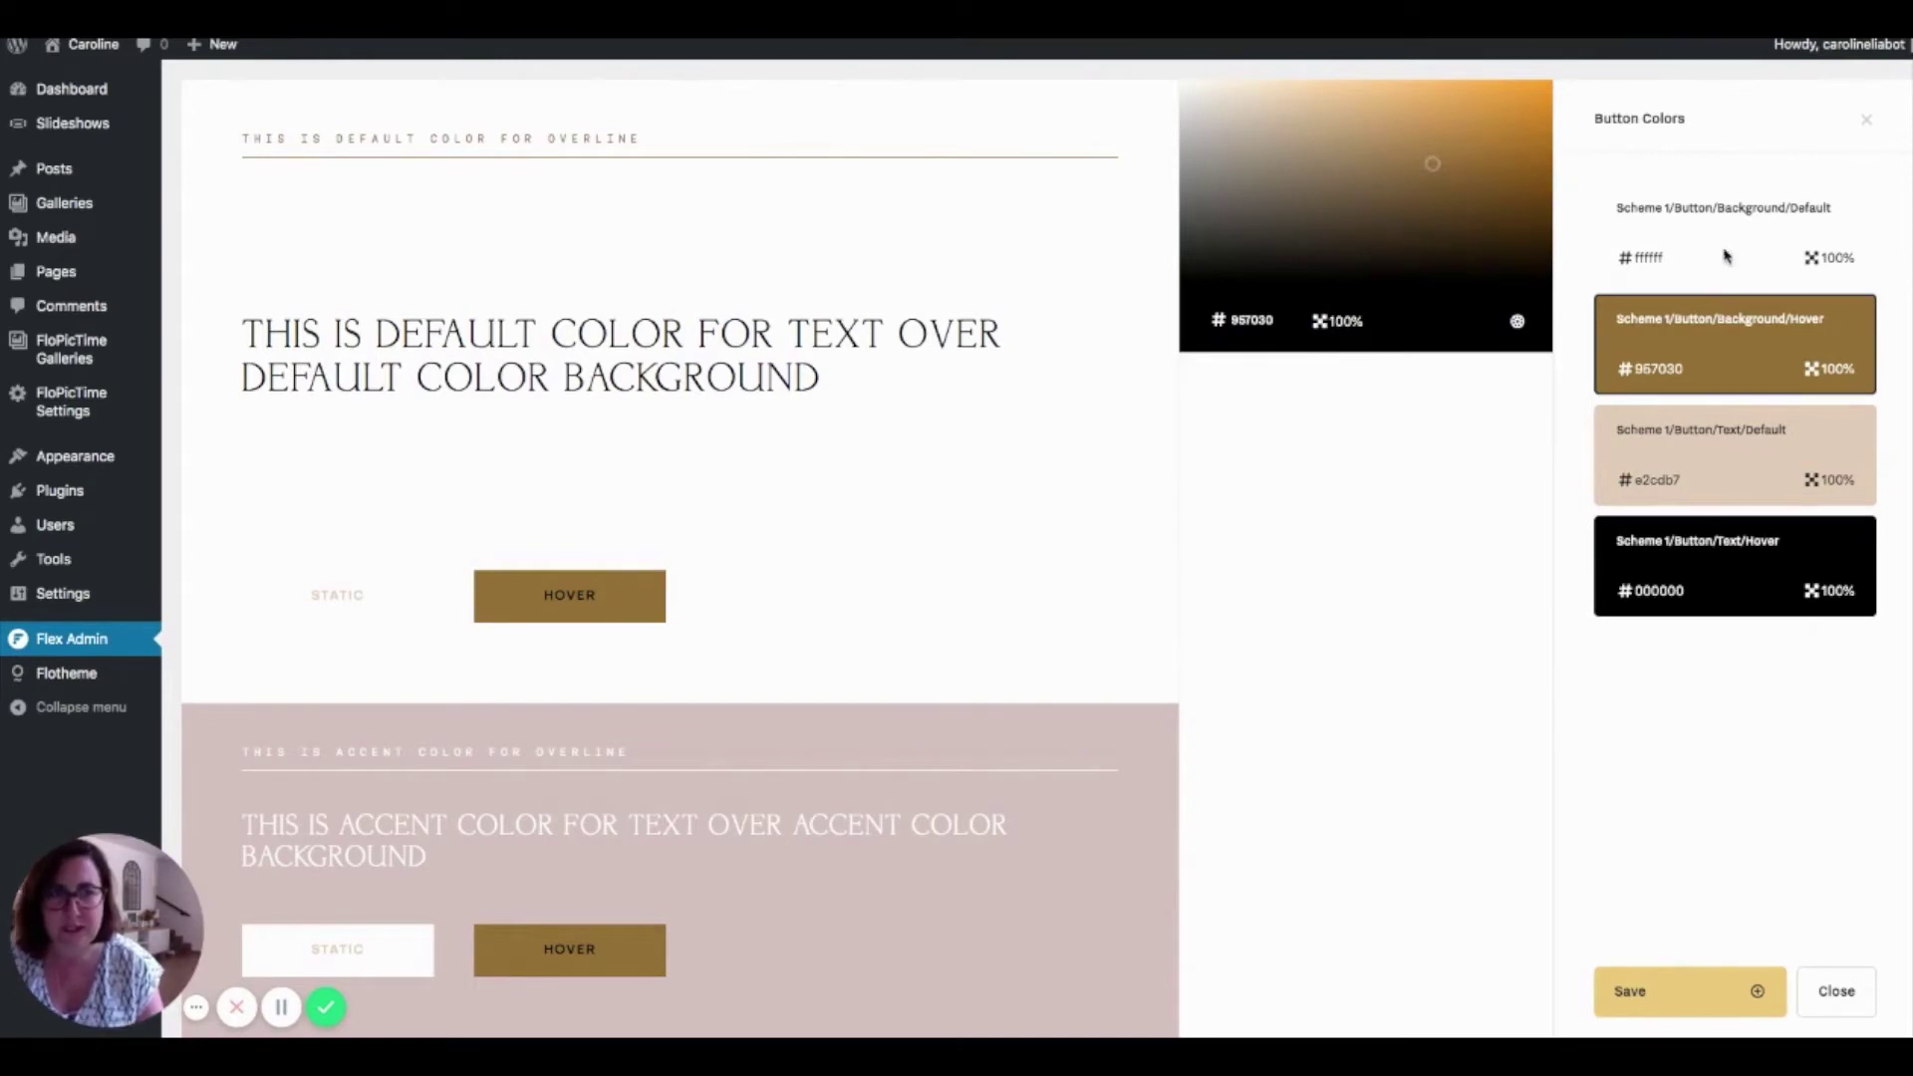
# Inspect the Scheme 1 button colors for default background, hover background and default text.
pyautogui.click(1666, 265)
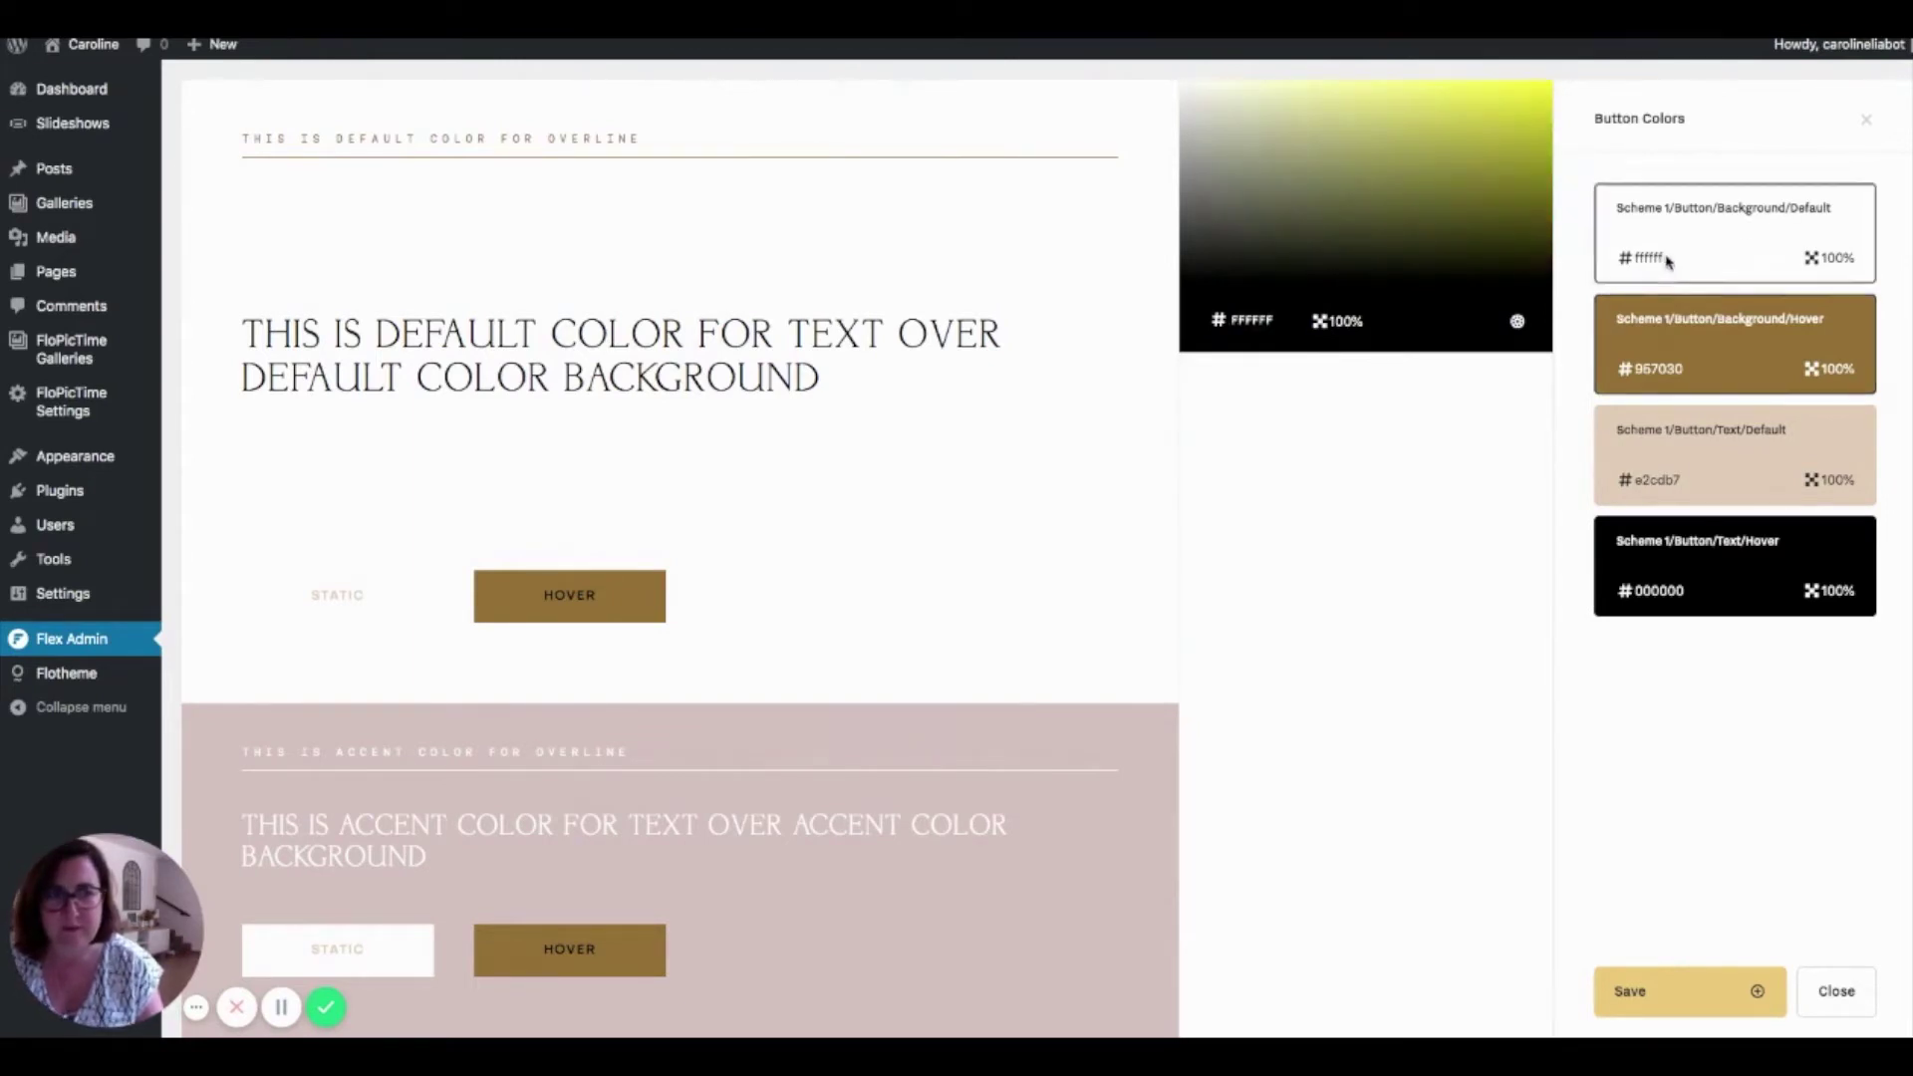
pyautogui.click(1716, 344)
pyautogui.click(1716, 239)
pyautogui.click(1716, 344)
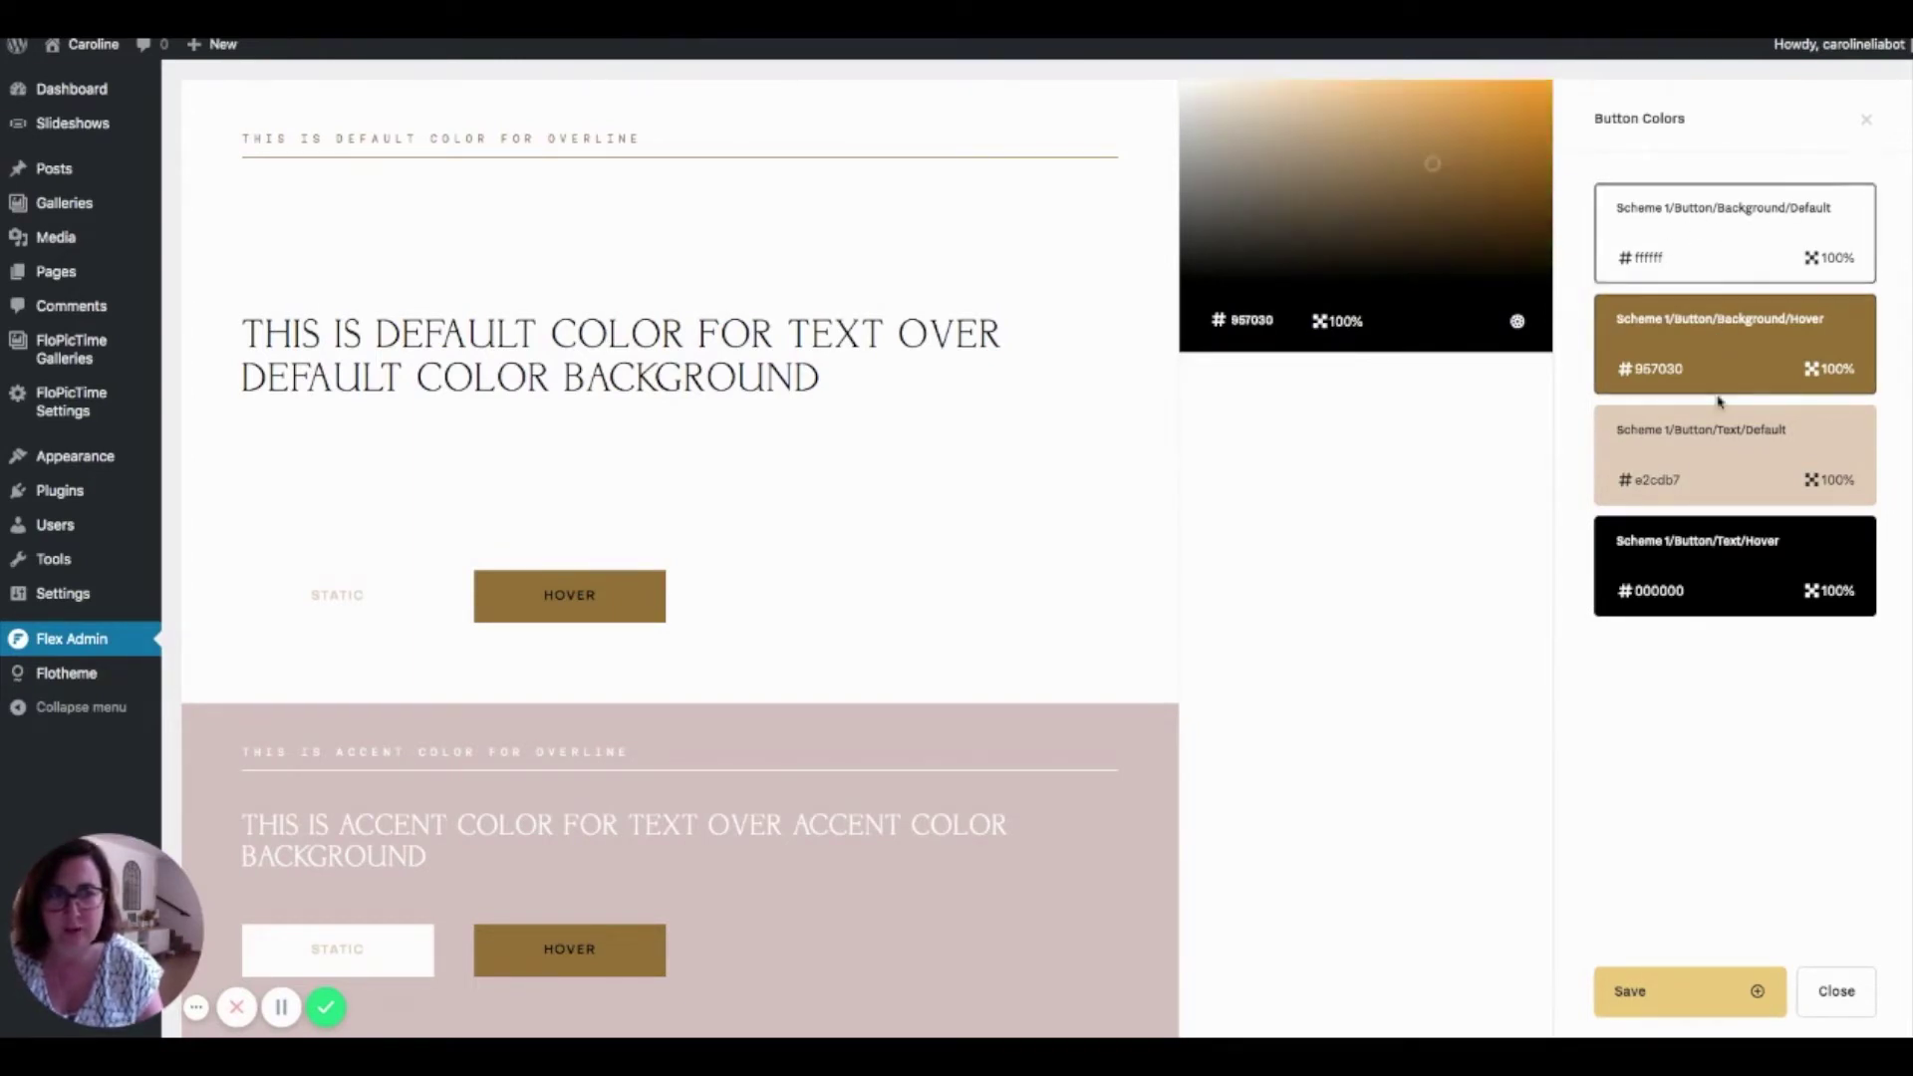
pyautogui.click(1729, 492)
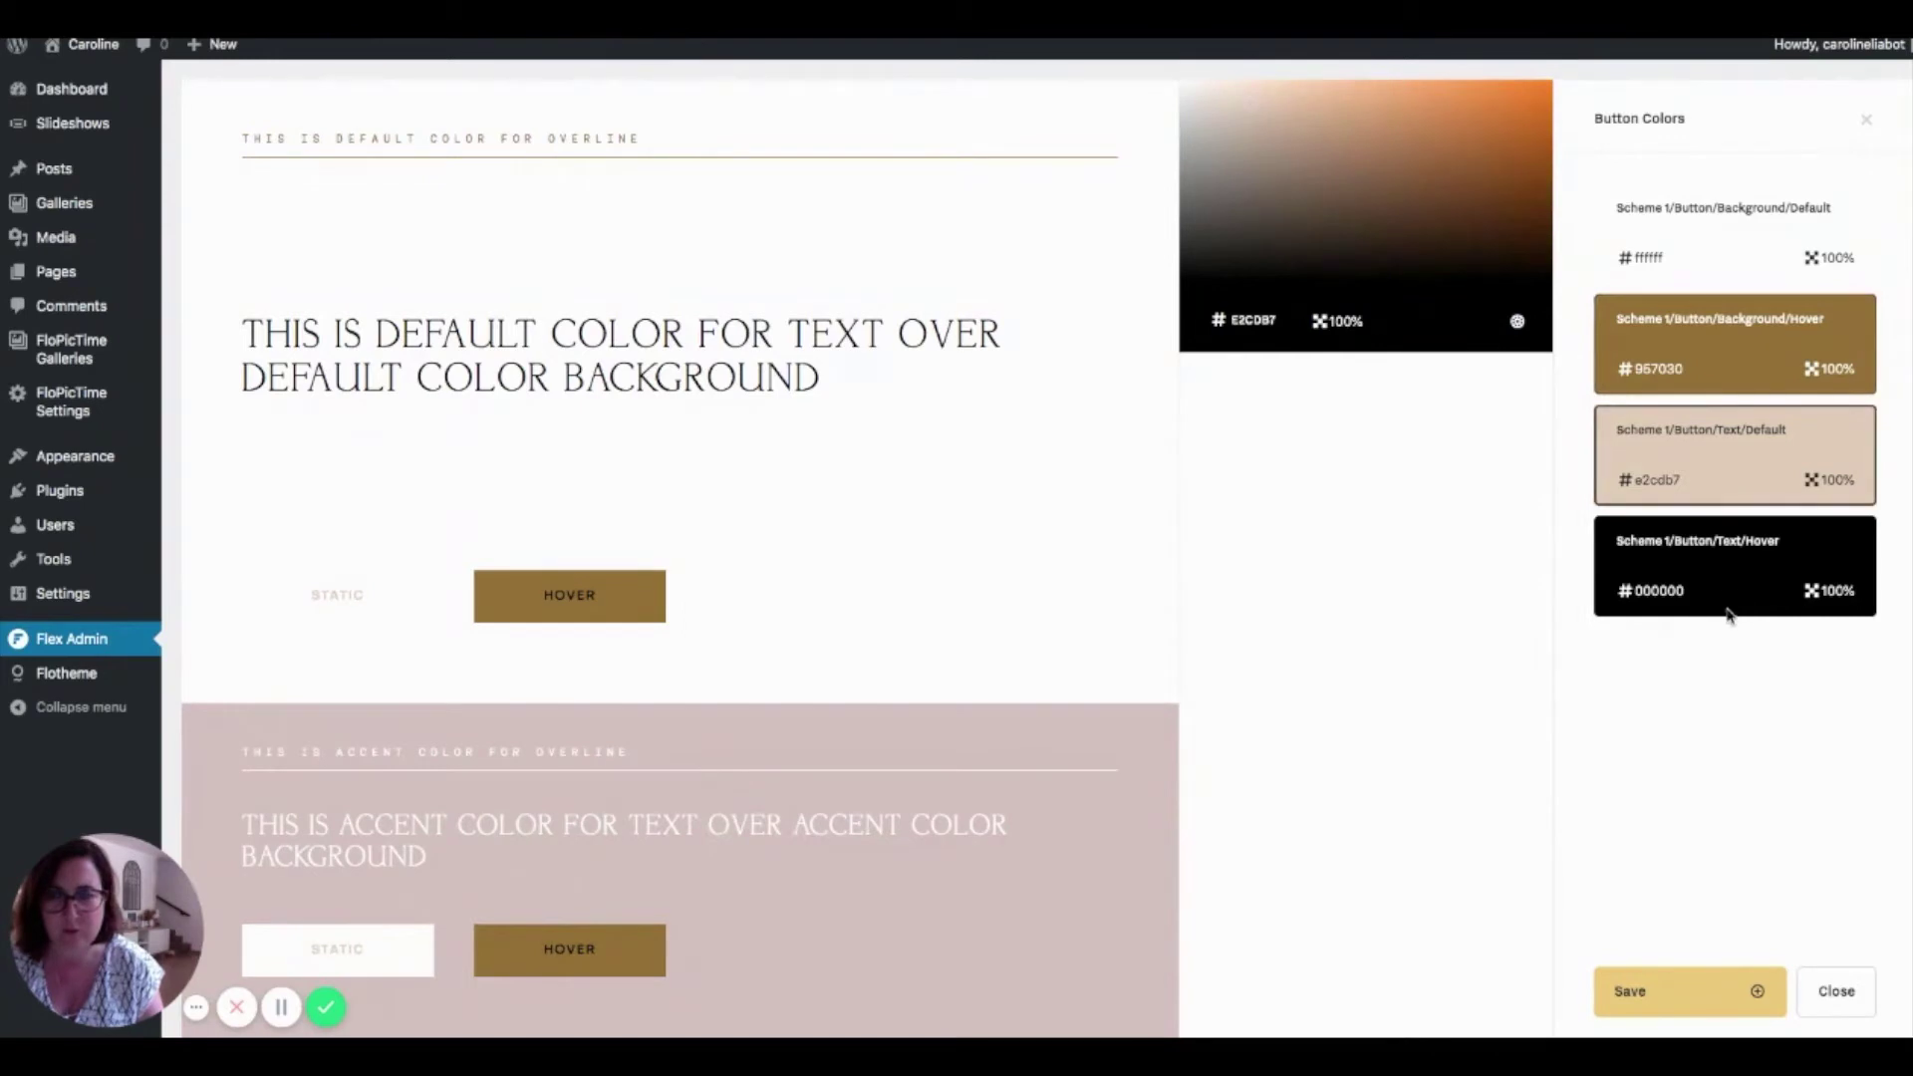
# Set the Scheme 1 default button background color to 000000.
pyautogui.click(1722, 244)
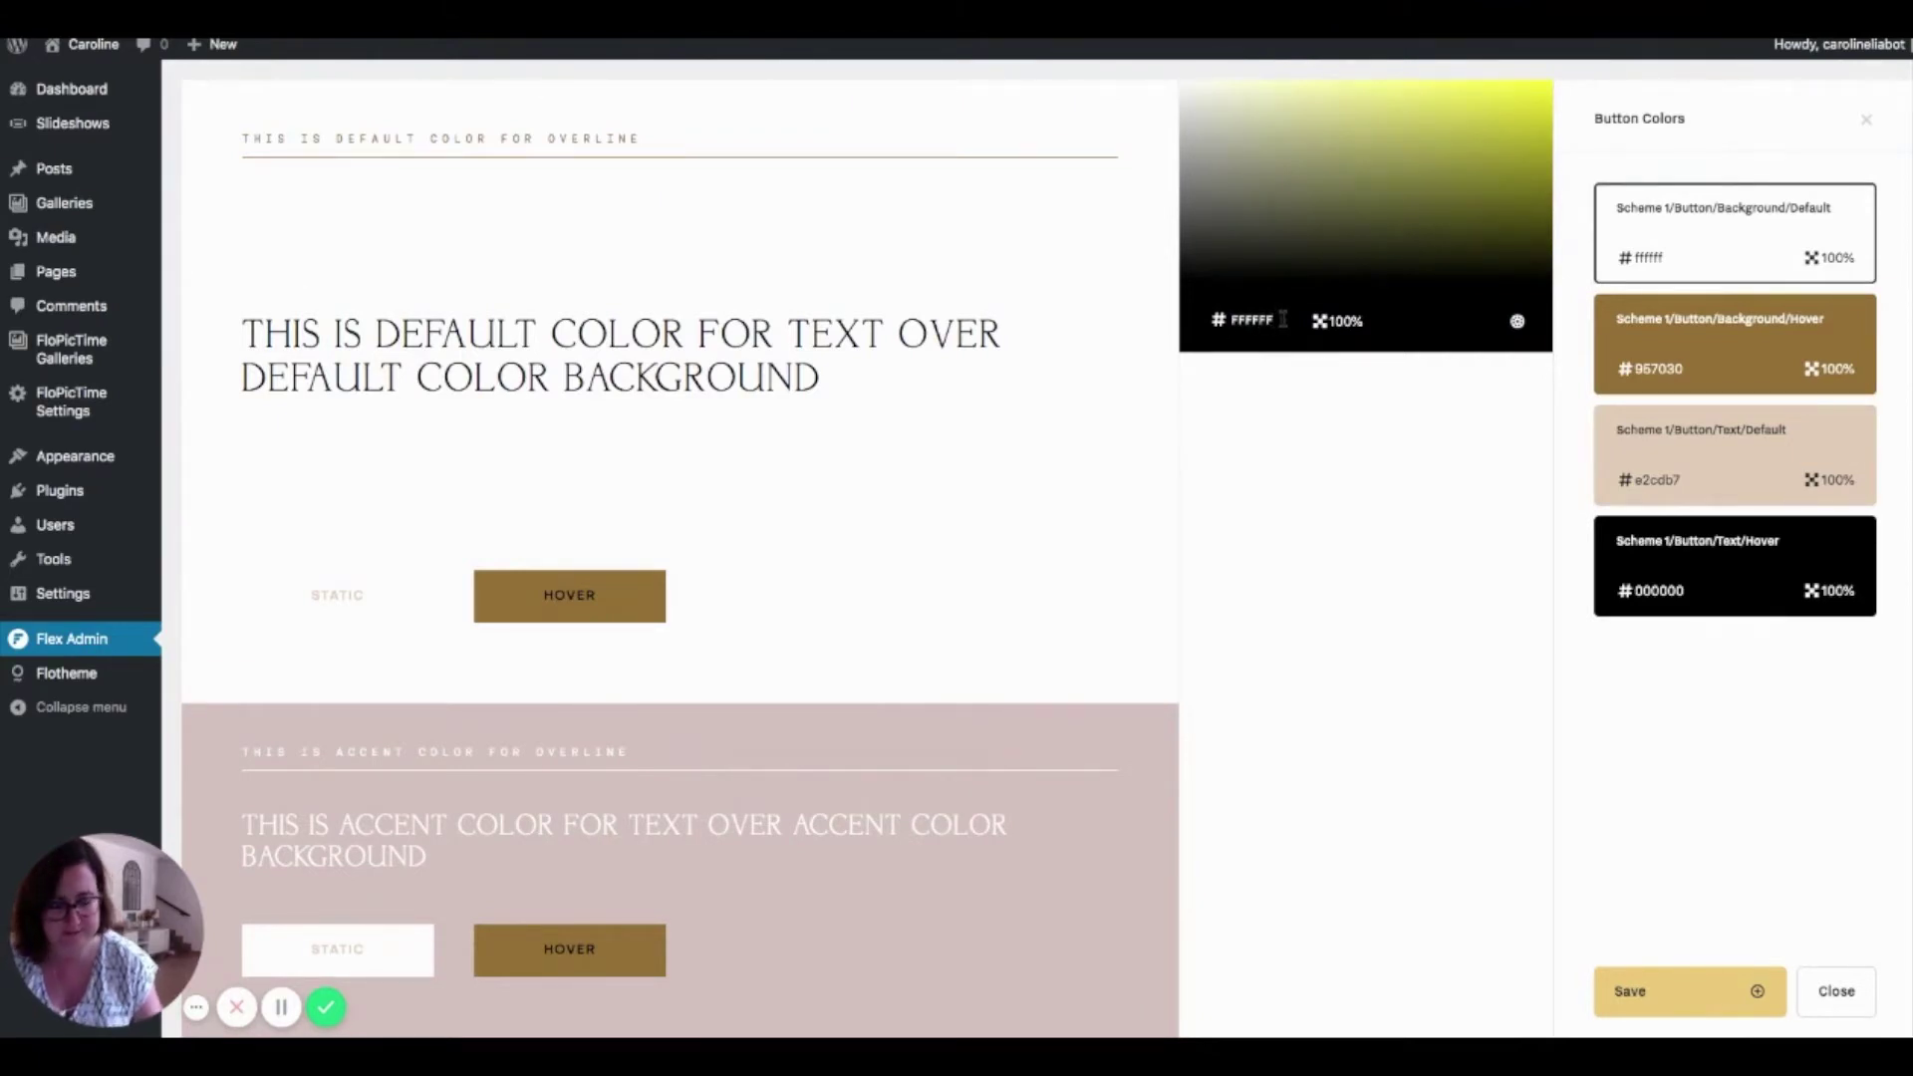
pyautogui.press('BackSpace')
pyautogui.press('BackSpace')
pyautogui.press('BackSpace')
pyautogui.press('BackSpace')
pyautogui.press('BackSpace')
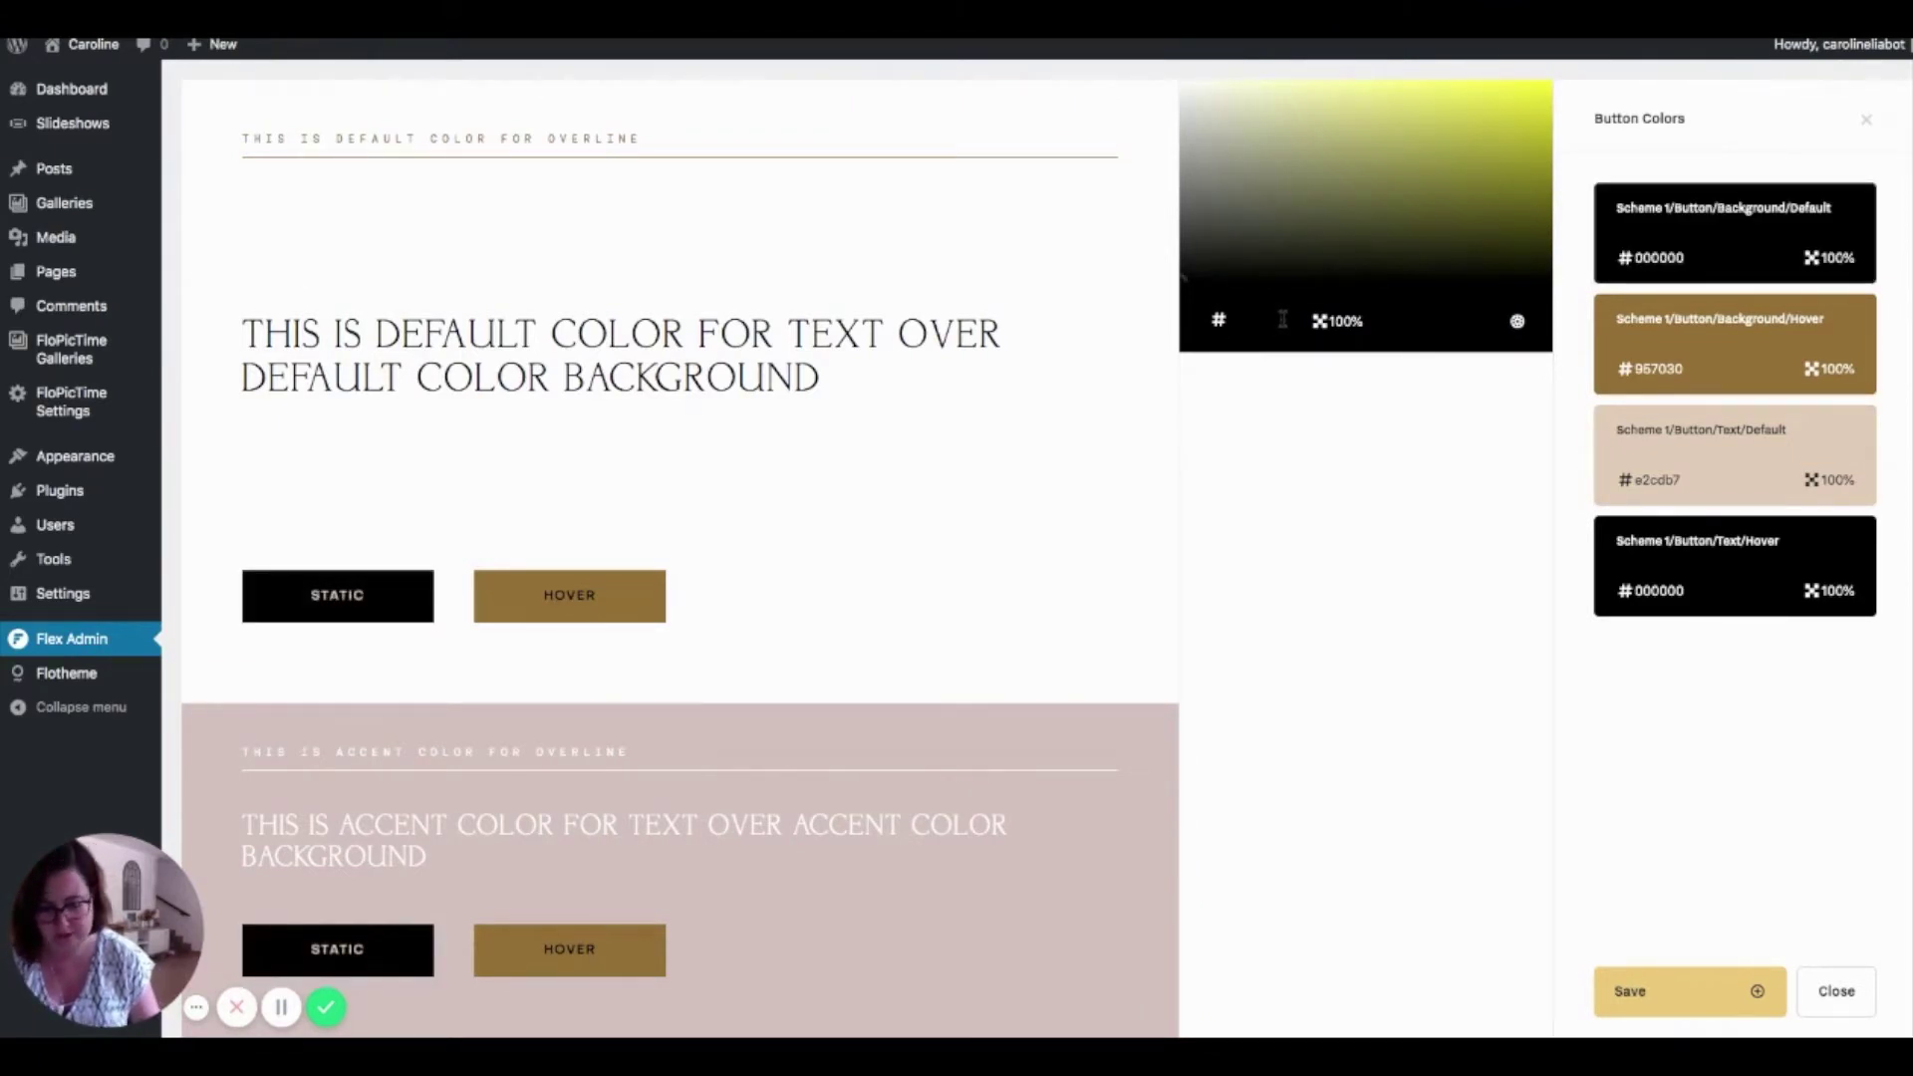
pyautogui.write('000000')
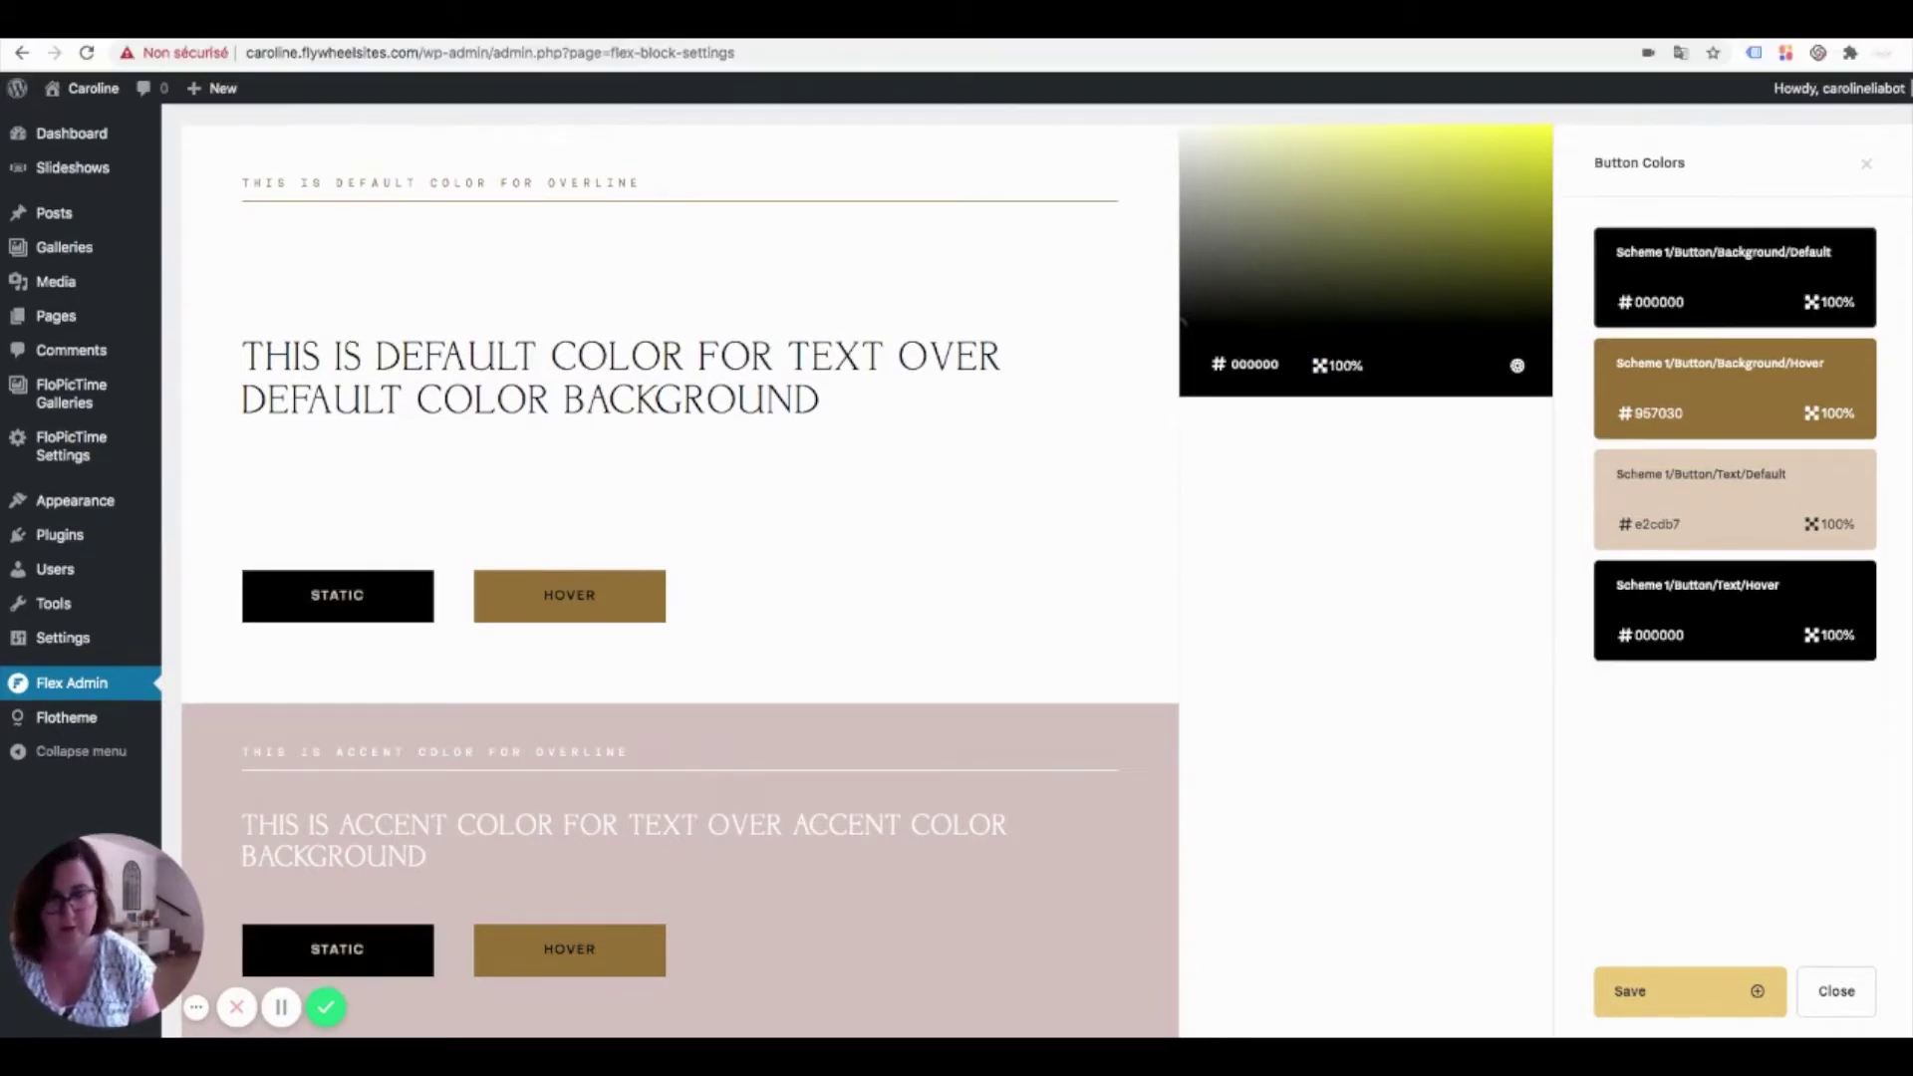
# Set the Scheme 1 default button background color back to FFFFFF.
pyautogui.press('BackSpace')
pyautogui.press('BackSpace')
pyautogui.press('BackSpace')
pyautogui.press('BackSpace')
pyautogui.press('BackSpace')
pyautogui.press('BackSpace')
pyautogui.write('FF')
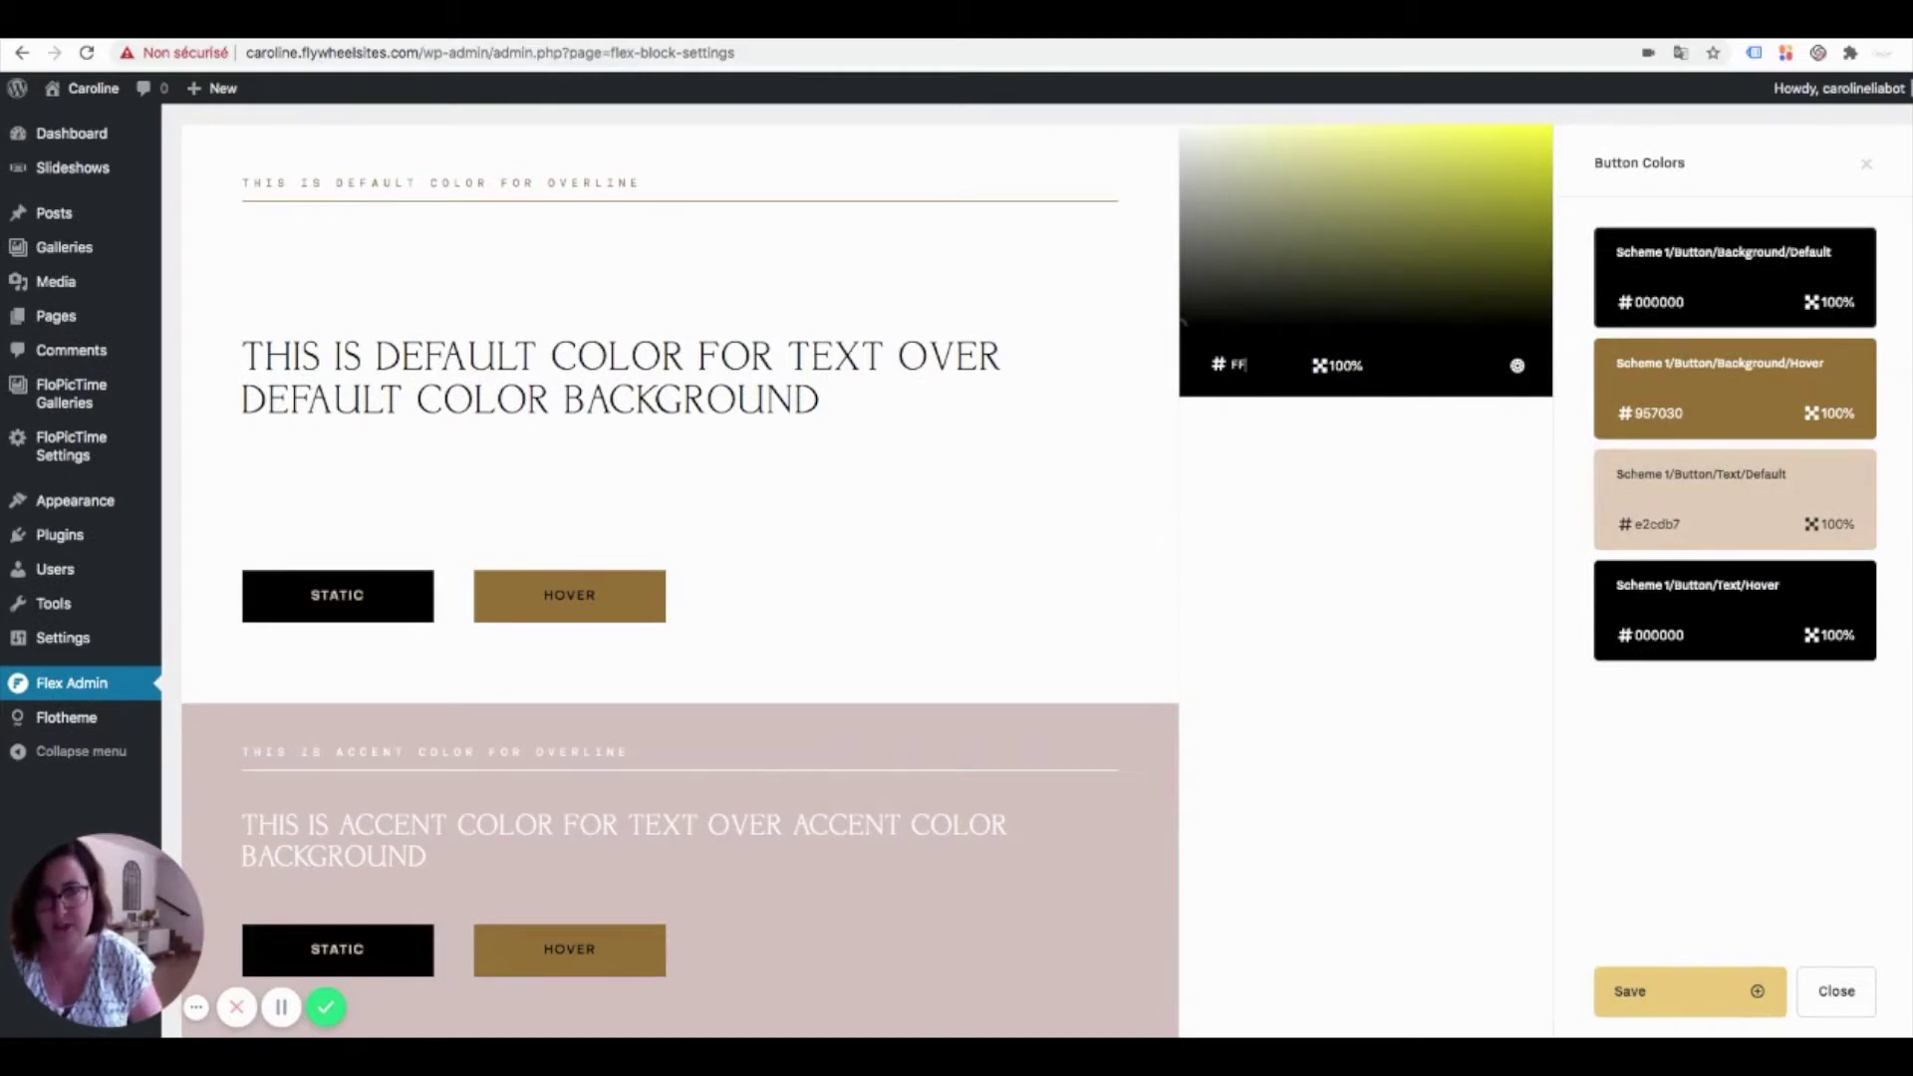
pyautogui.write('FFFF')
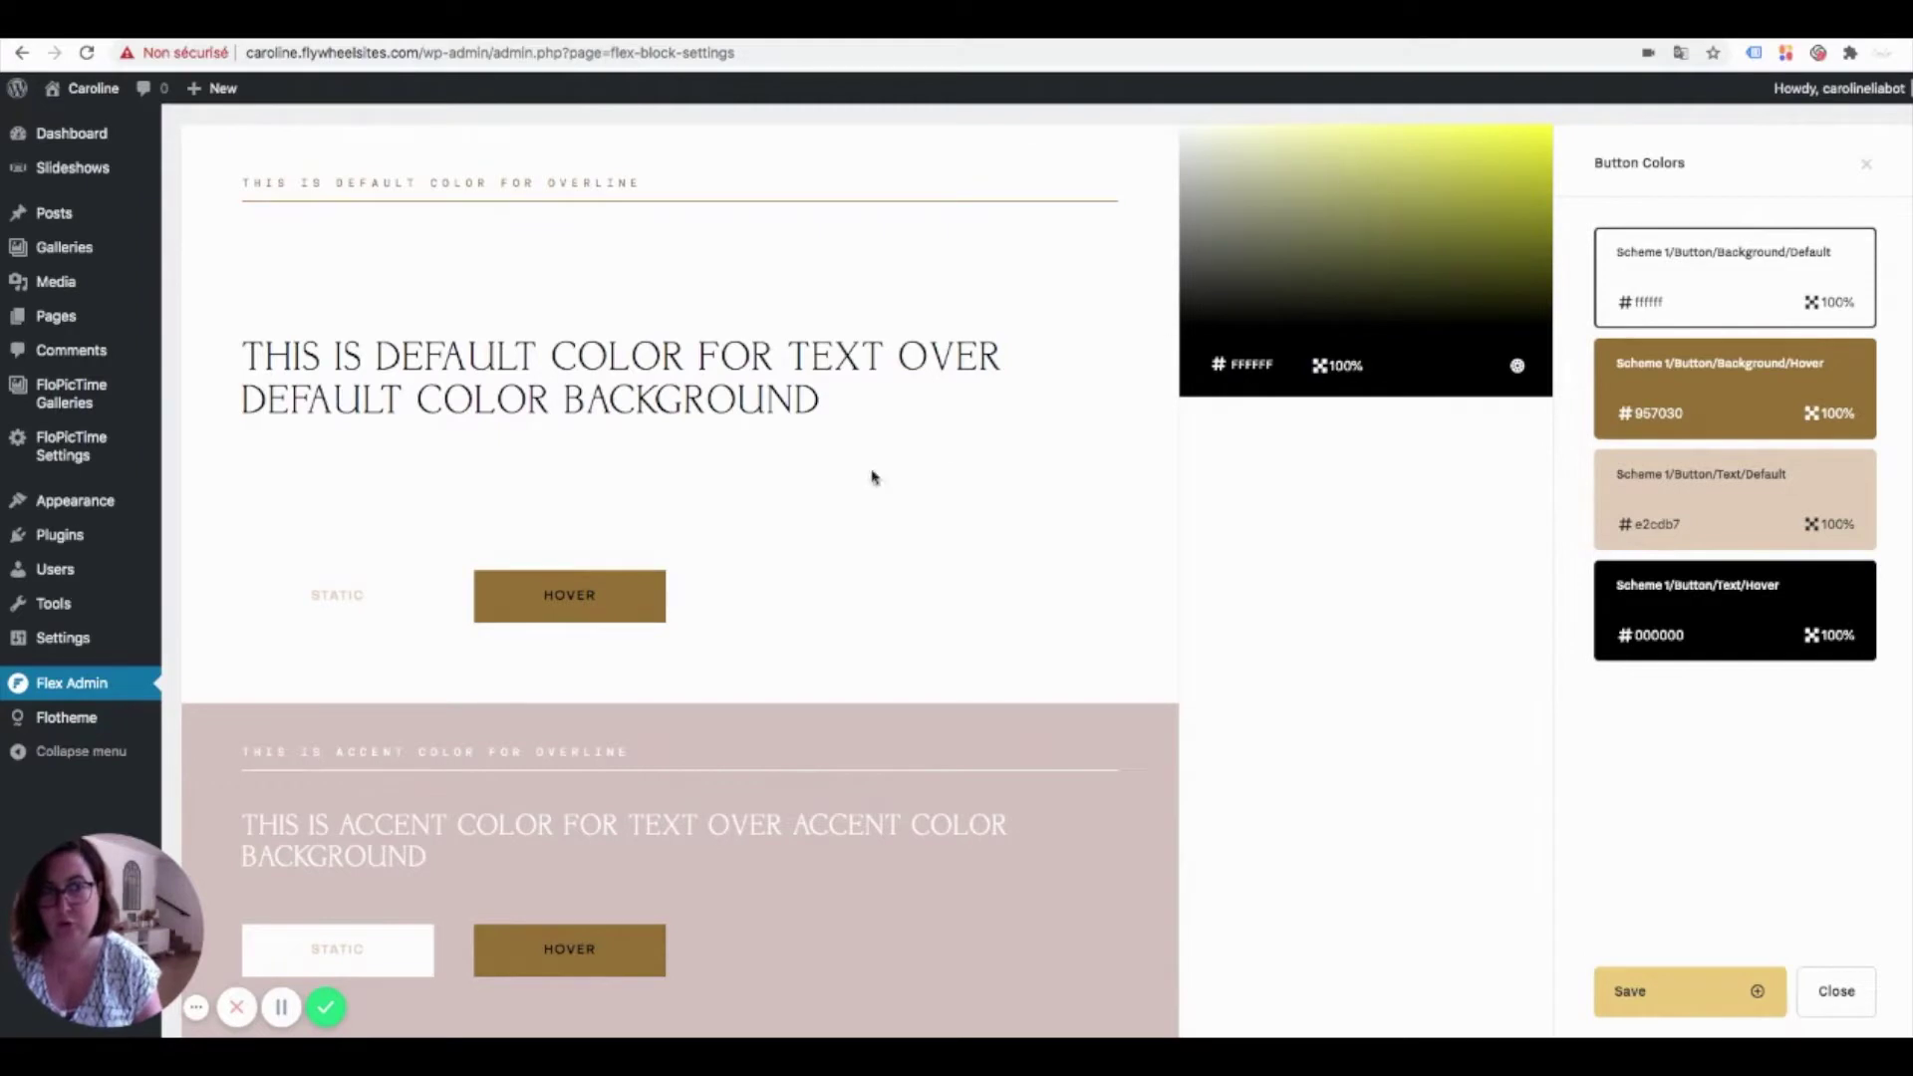
# View the Scheme 1 main colors and set the Scheme 1 accent background color to 000000.
pyautogui.click(506, 142)
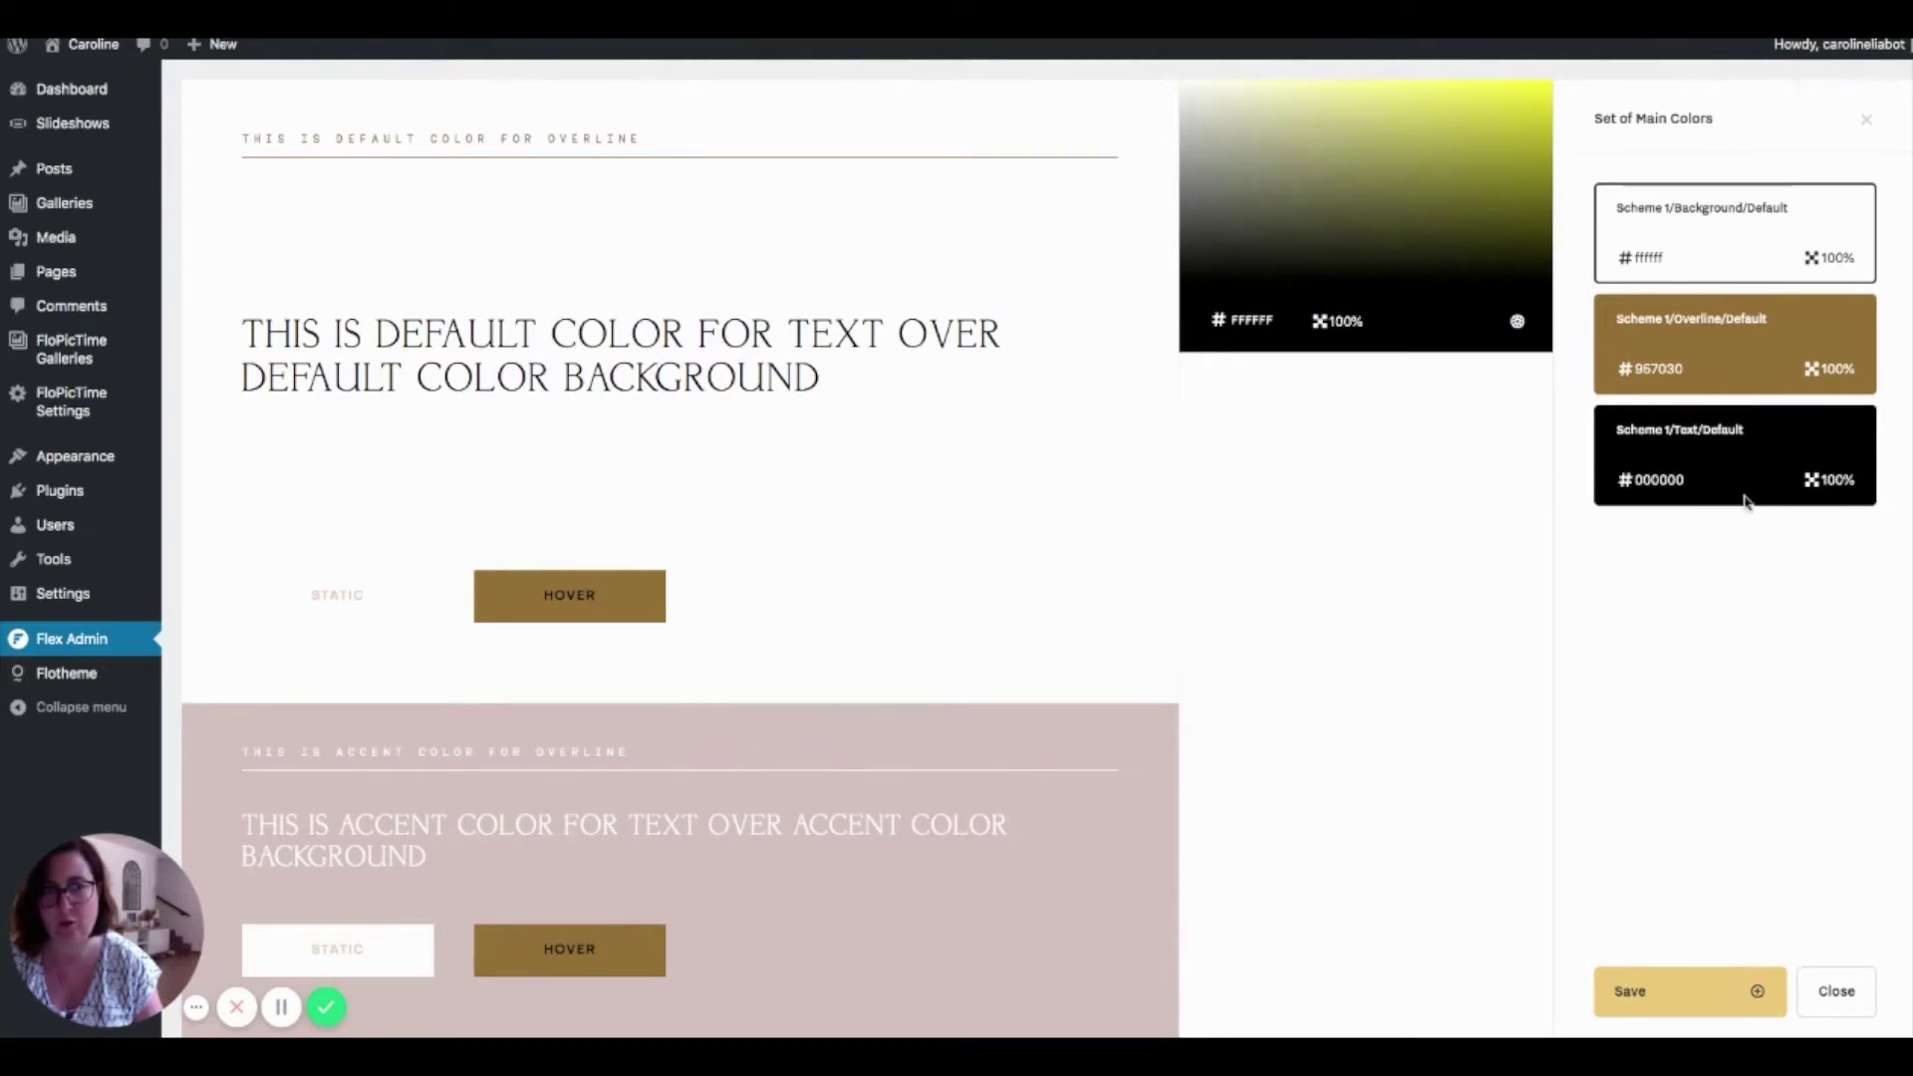
pyautogui.click(803, 842)
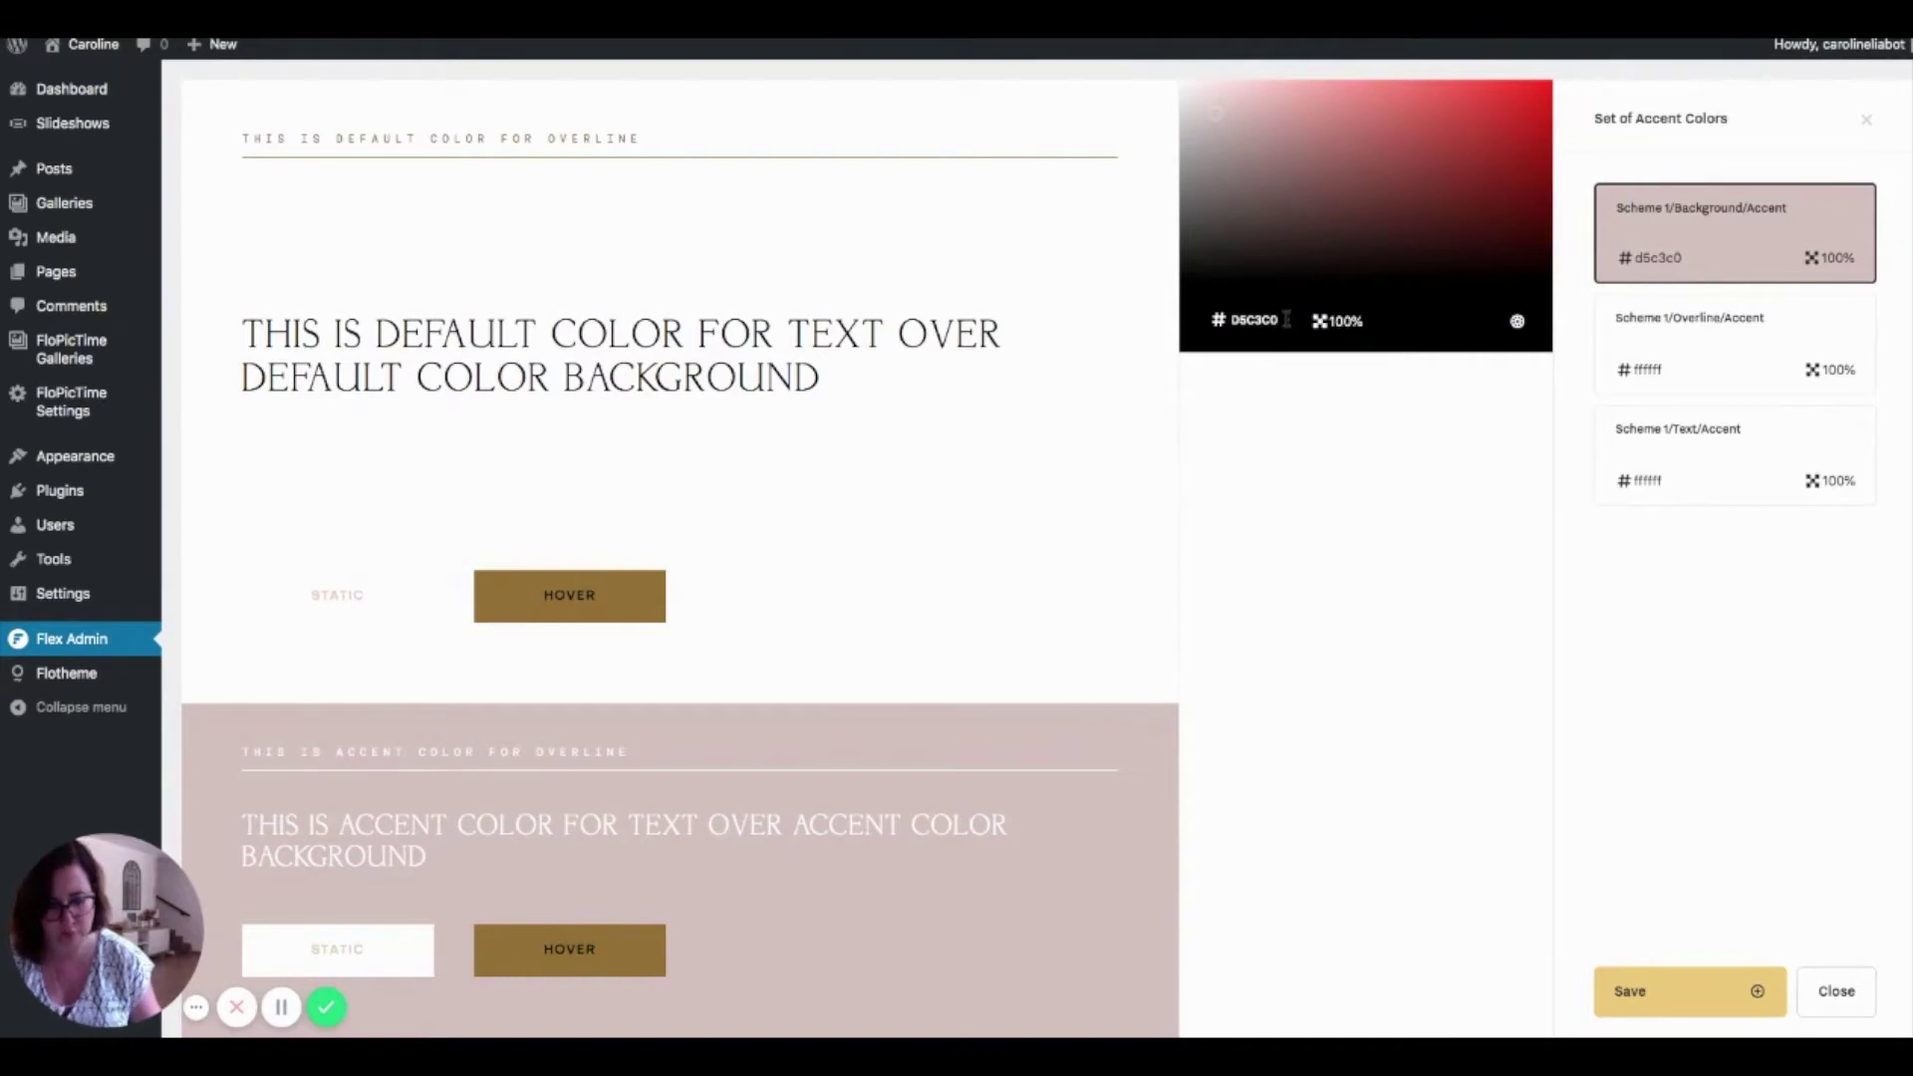
pyautogui.press('BackSpace')
pyautogui.press('BackSpace')
pyautogui.press('BackSpace')
pyautogui.press('BackSpace')
pyautogui.press('BackSpace')
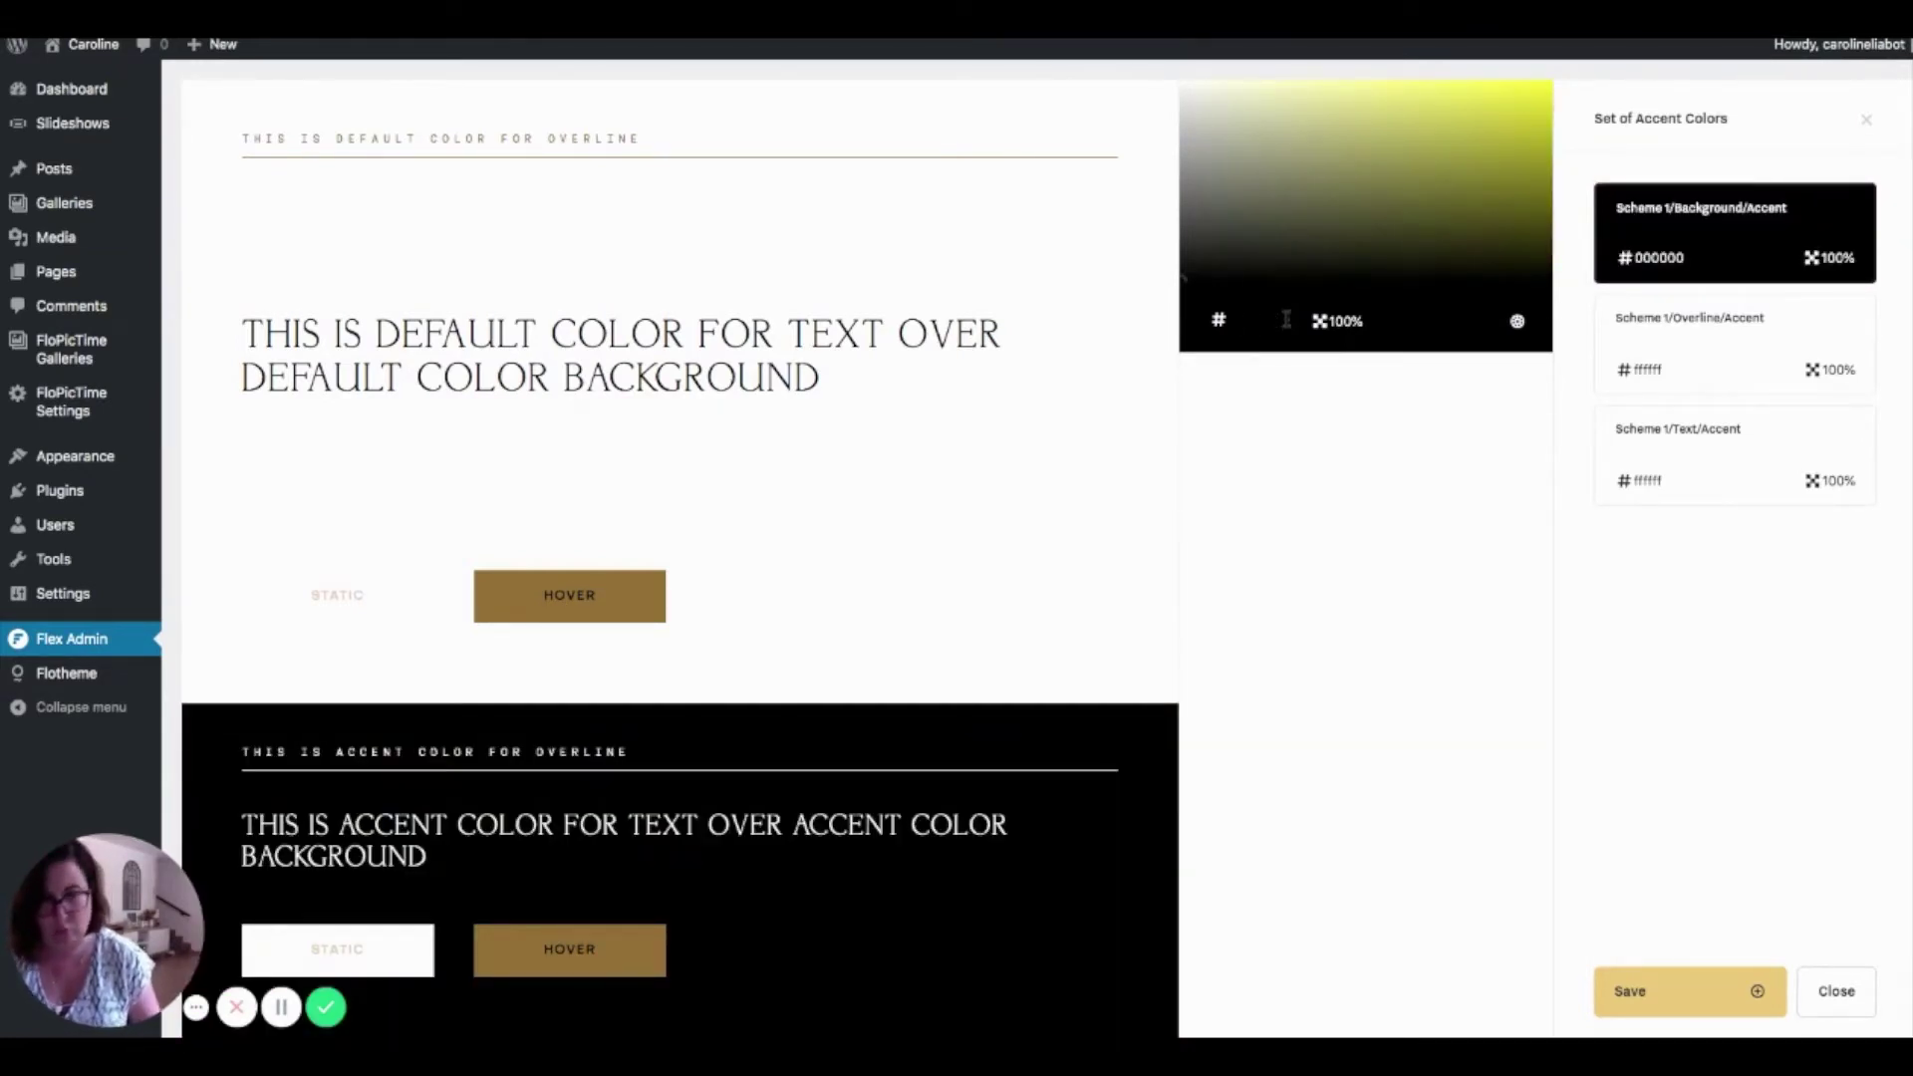
pyautogui.write('000000')
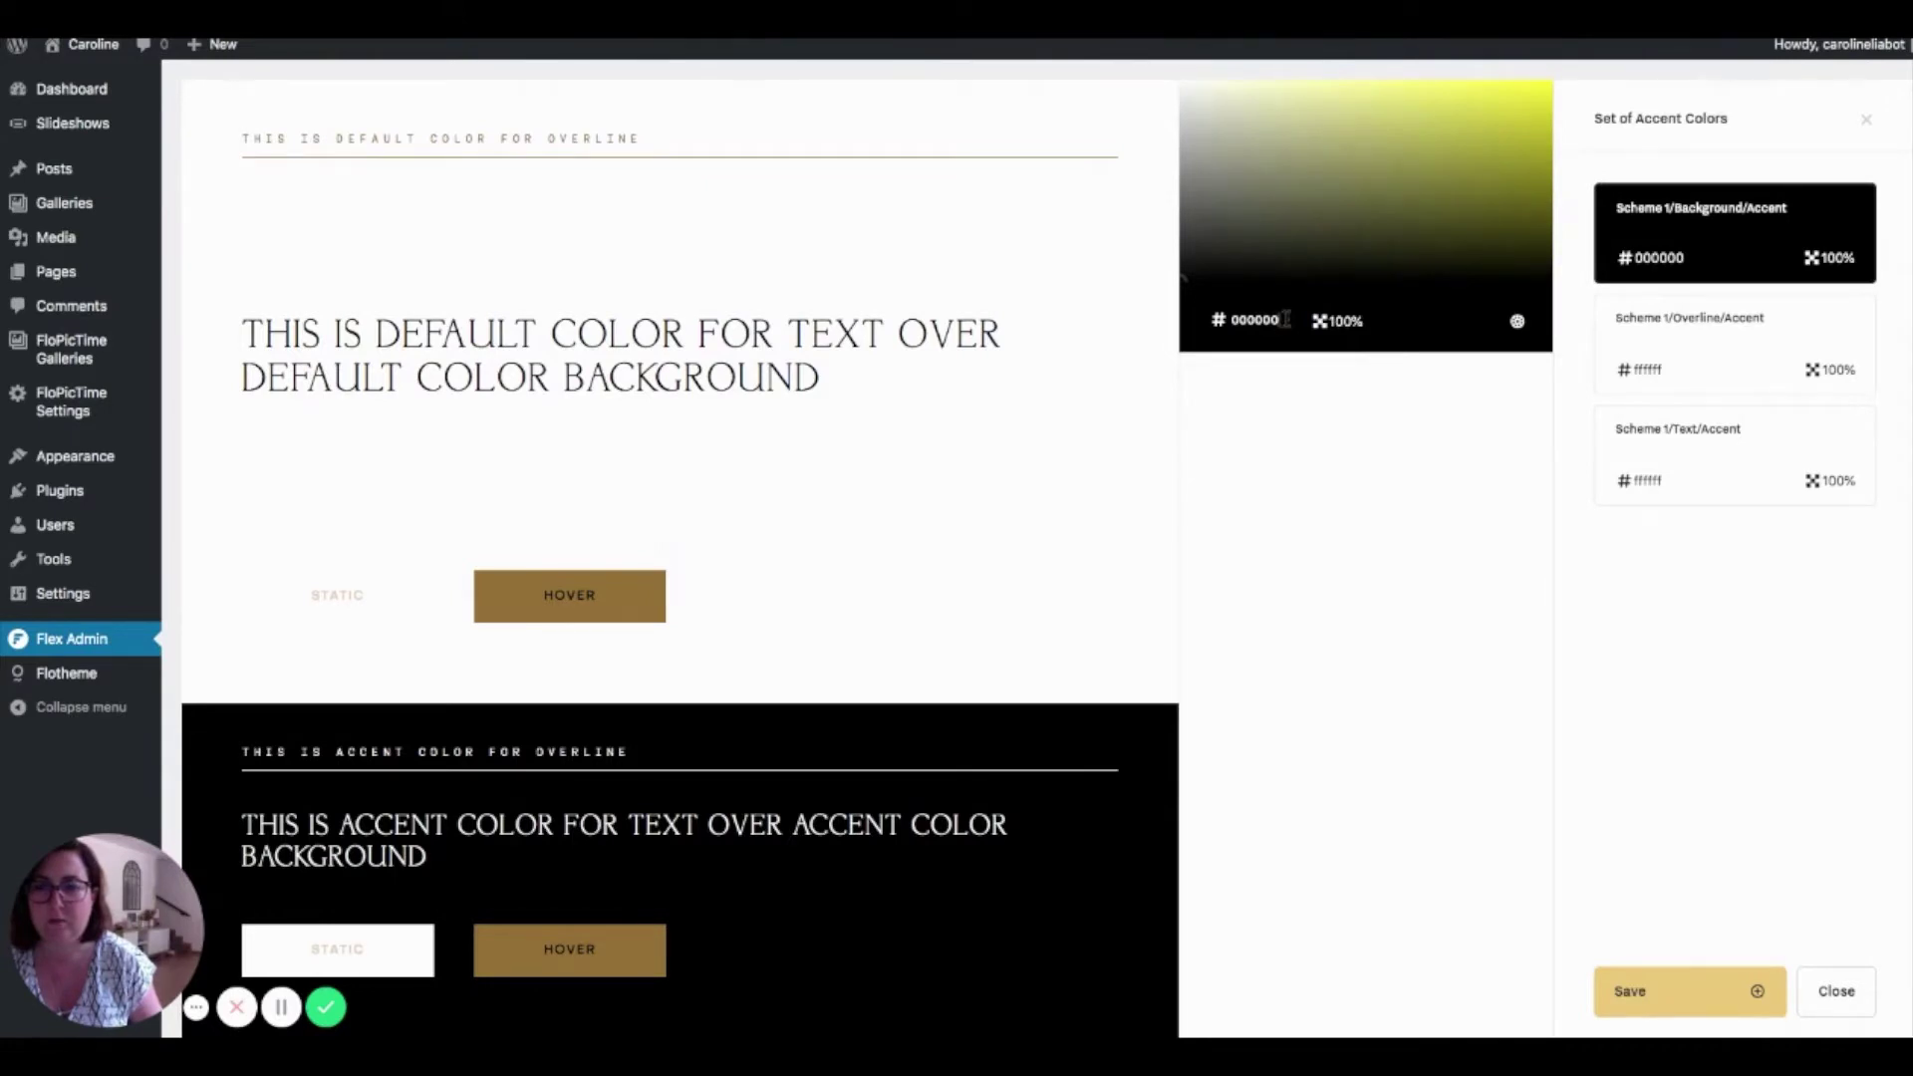
# Set the Scheme 1 accent background color to FFFFFF.
pyautogui.press('BackSpace')
pyautogui.press('BackSpace')
pyautogui.press('BackSpace')
pyautogui.press('BackSpace')
pyautogui.press('BackSpace')
pyautogui.press('BackSpace')
pyautogui.write('0')
pyautogui.write('FFFFF')
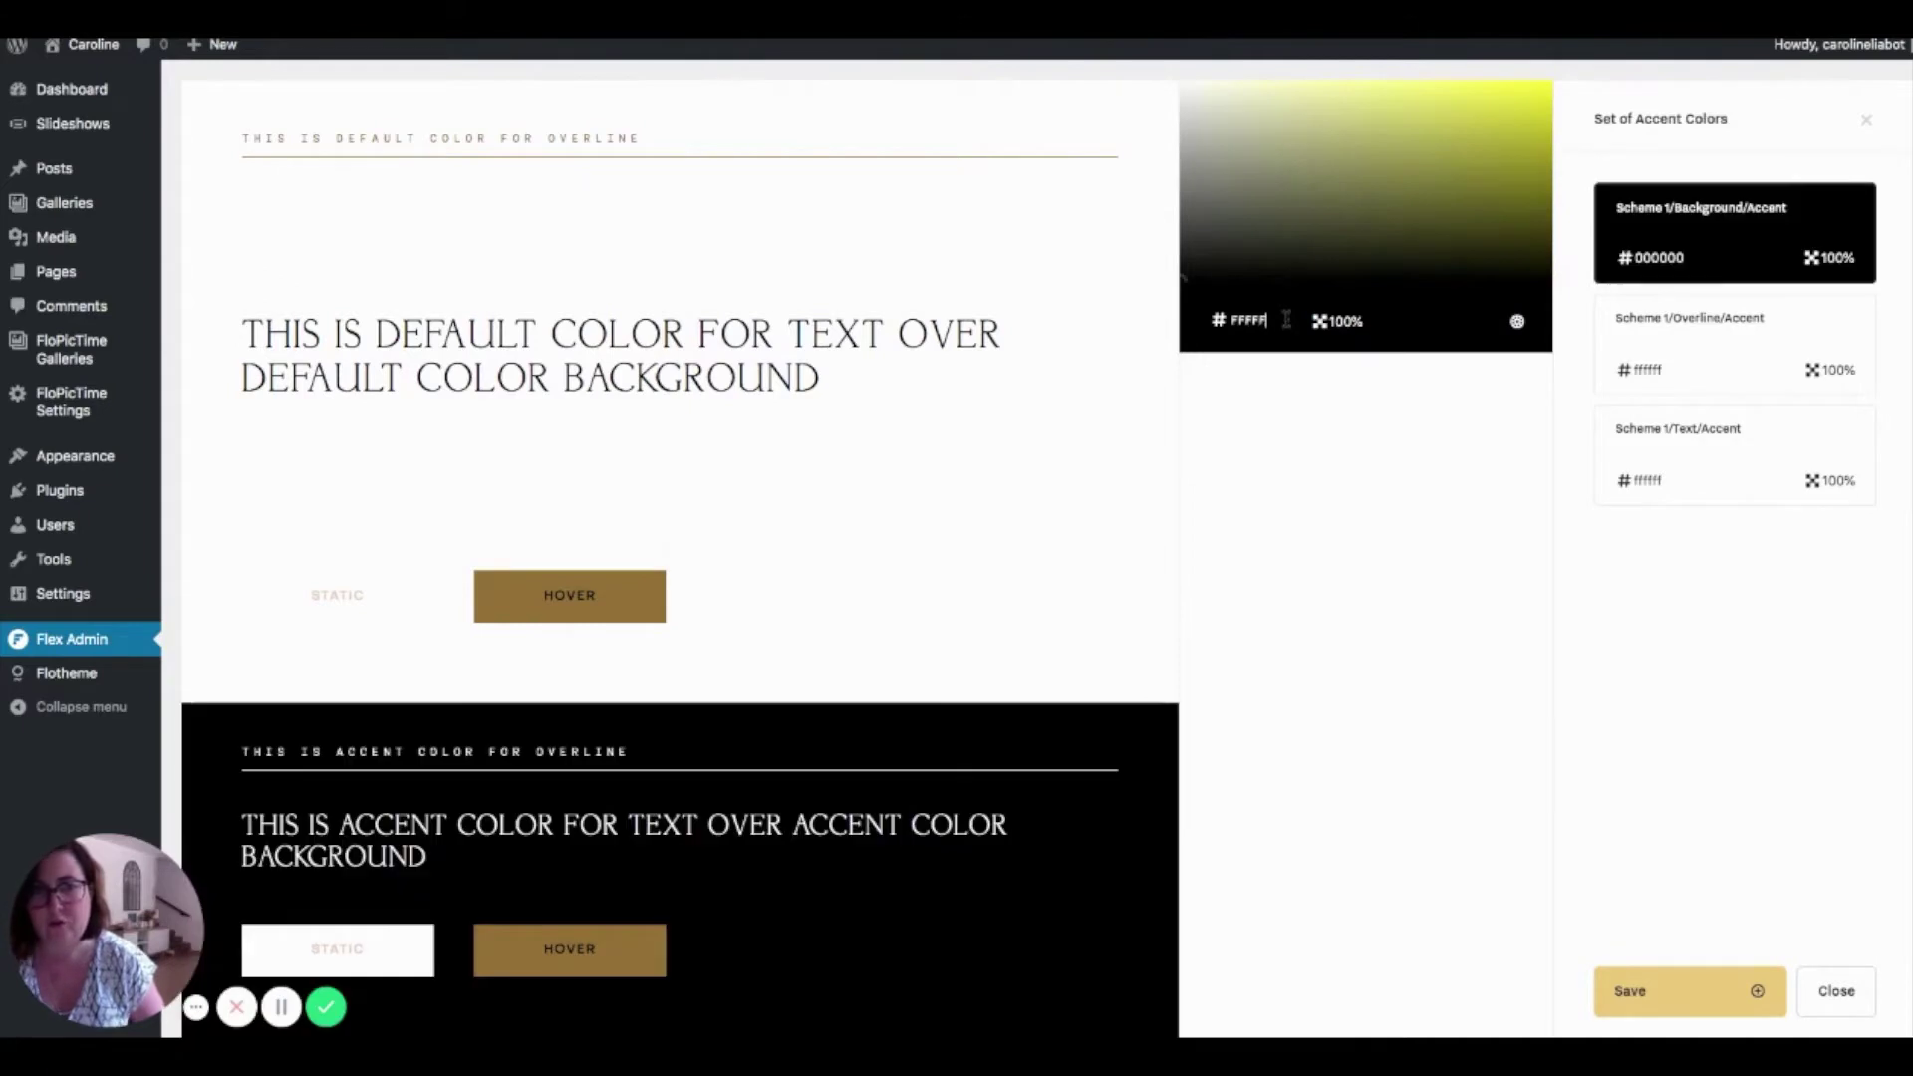
pyautogui.write('F')
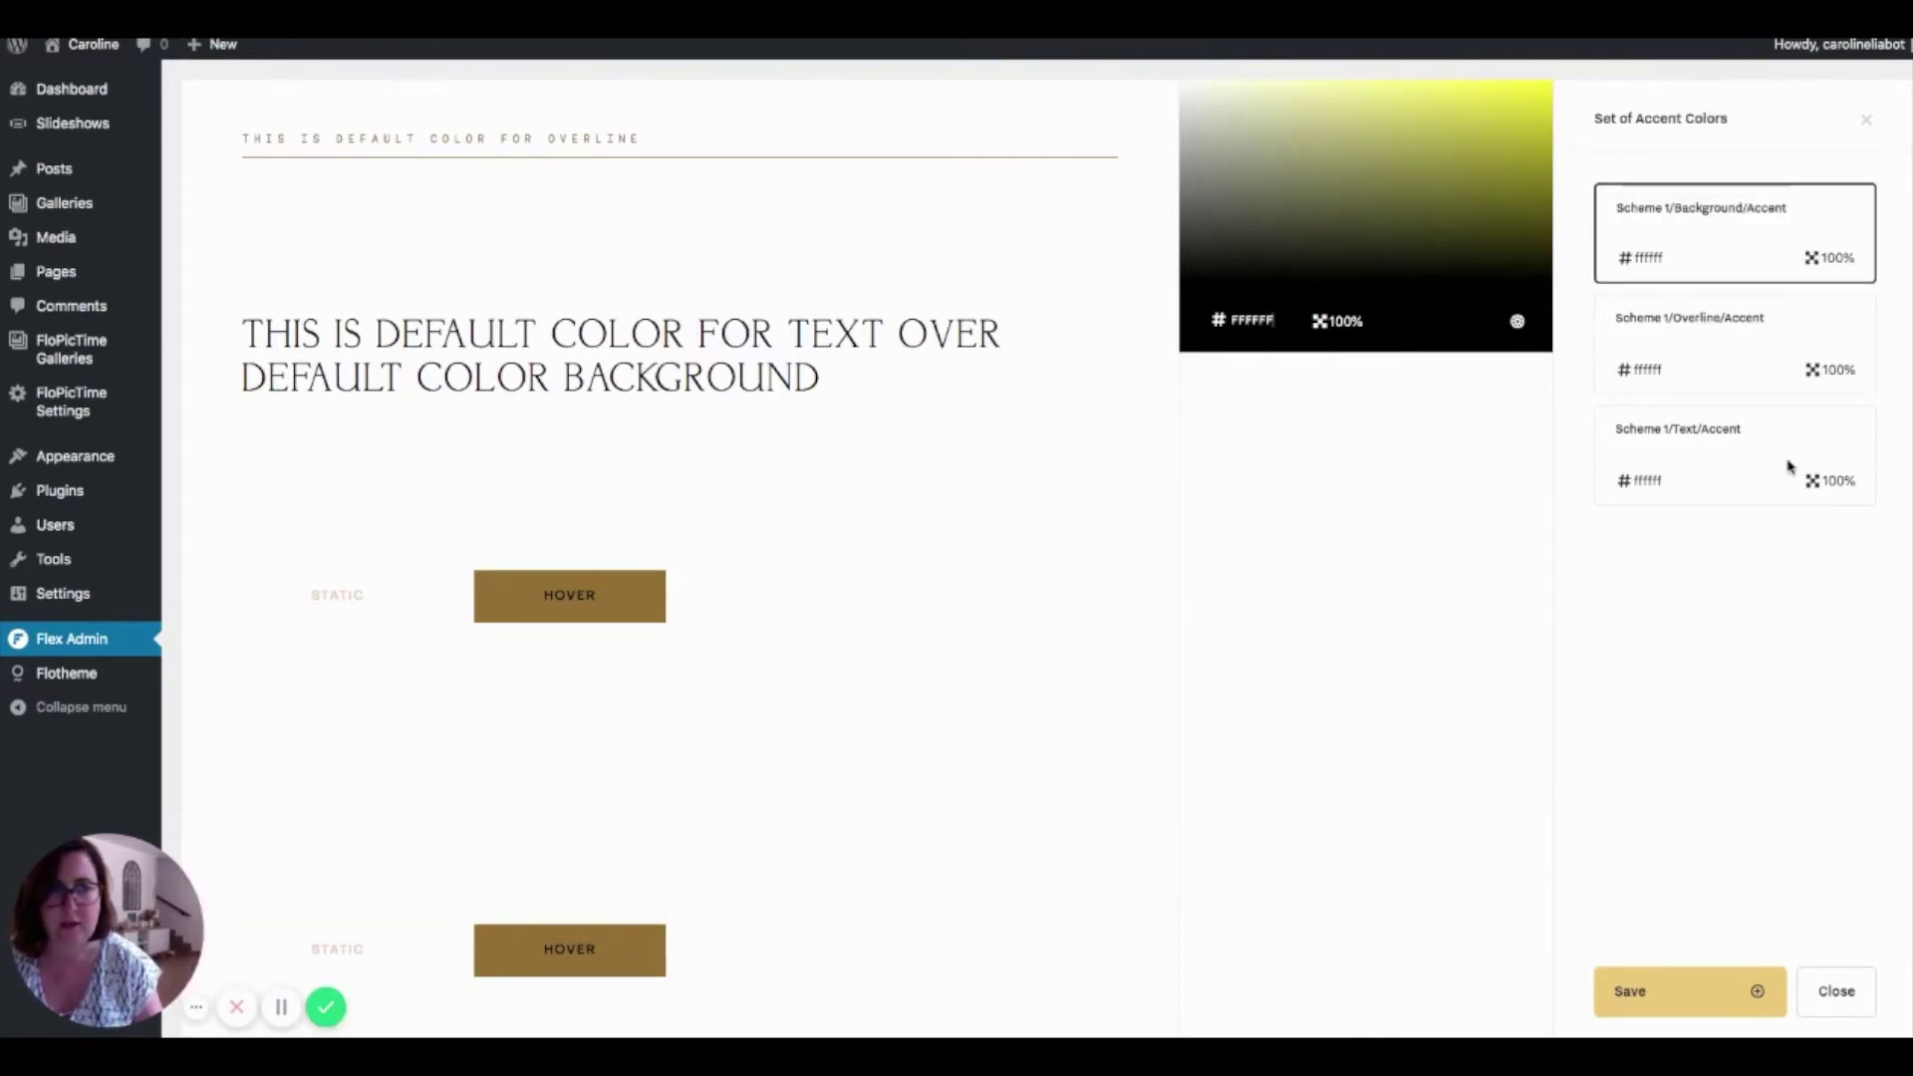
# Set the Scheme 1 accent text color to 000000.
pyautogui.click(1700, 464)
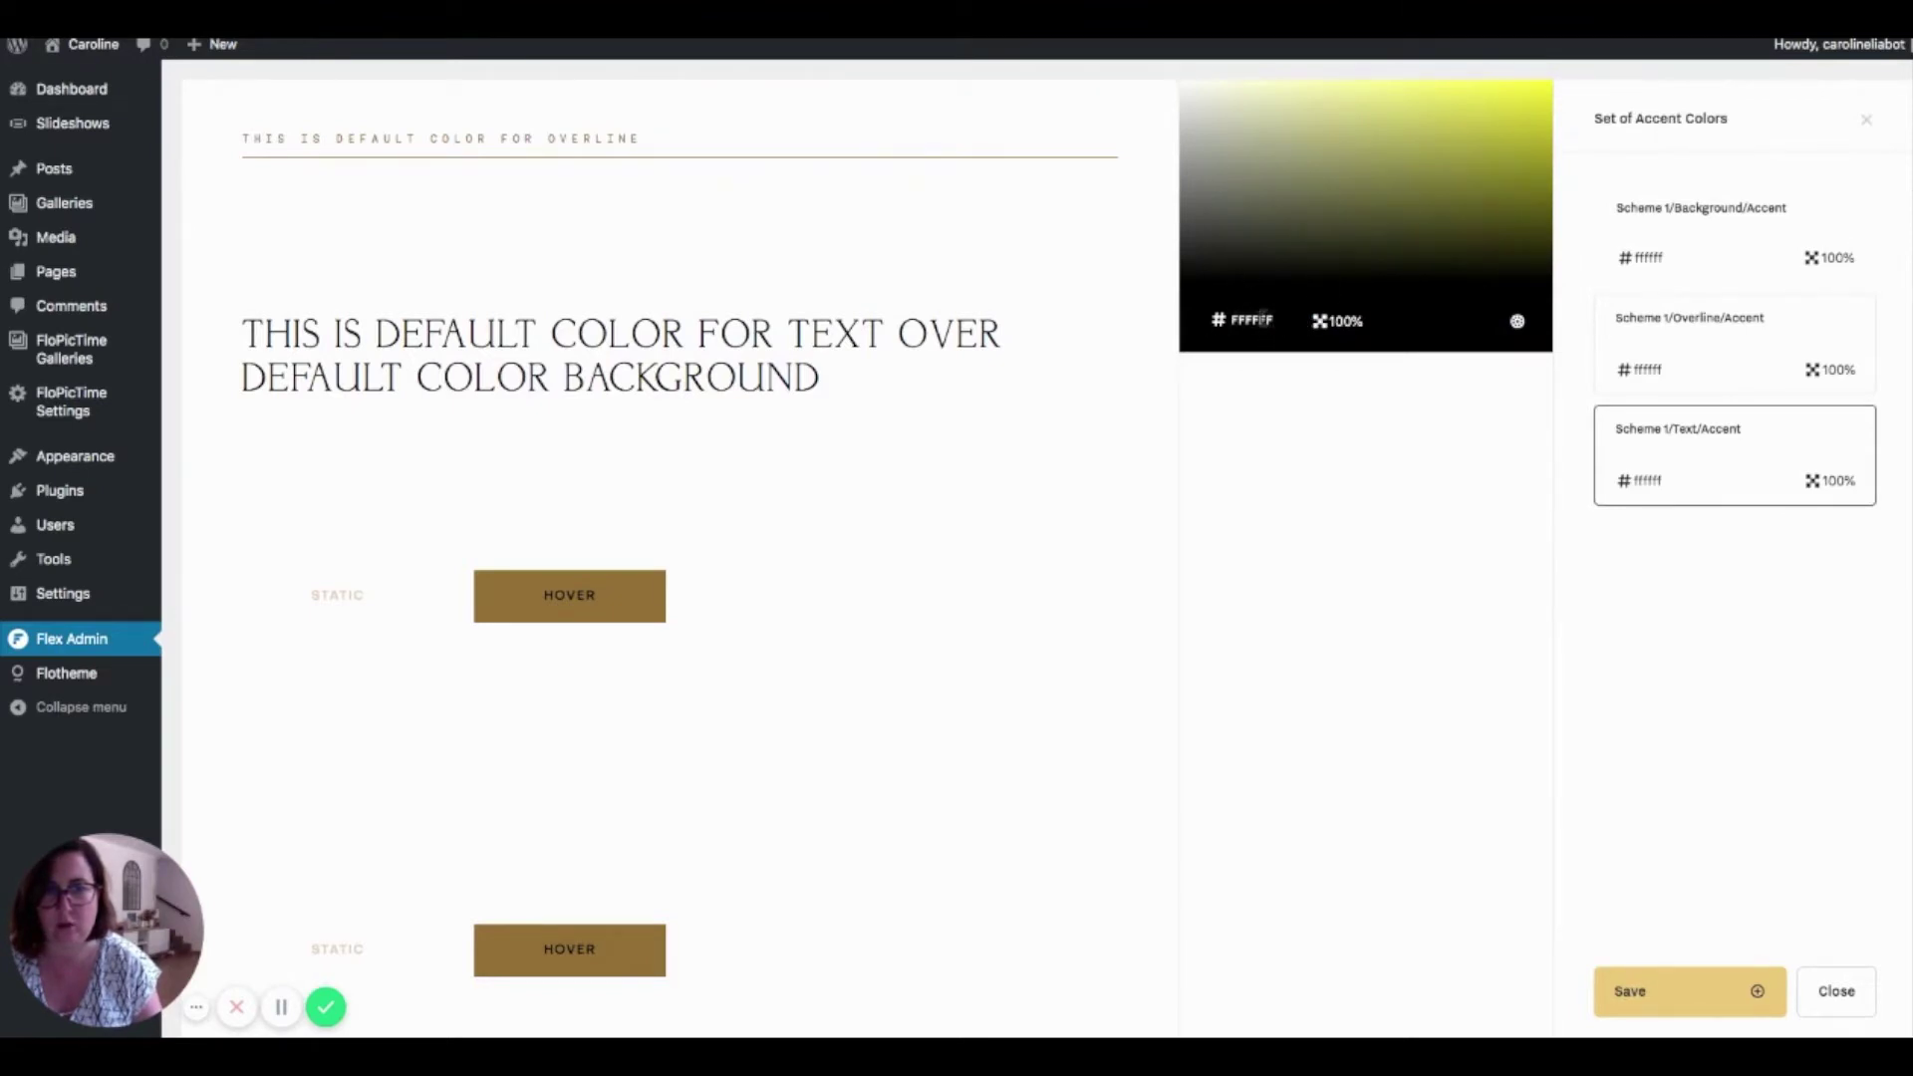
pyautogui.press('BackSpace')
pyautogui.press('BackSpace')
pyautogui.press('BackSpace')
pyautogui.press('BackSpace')
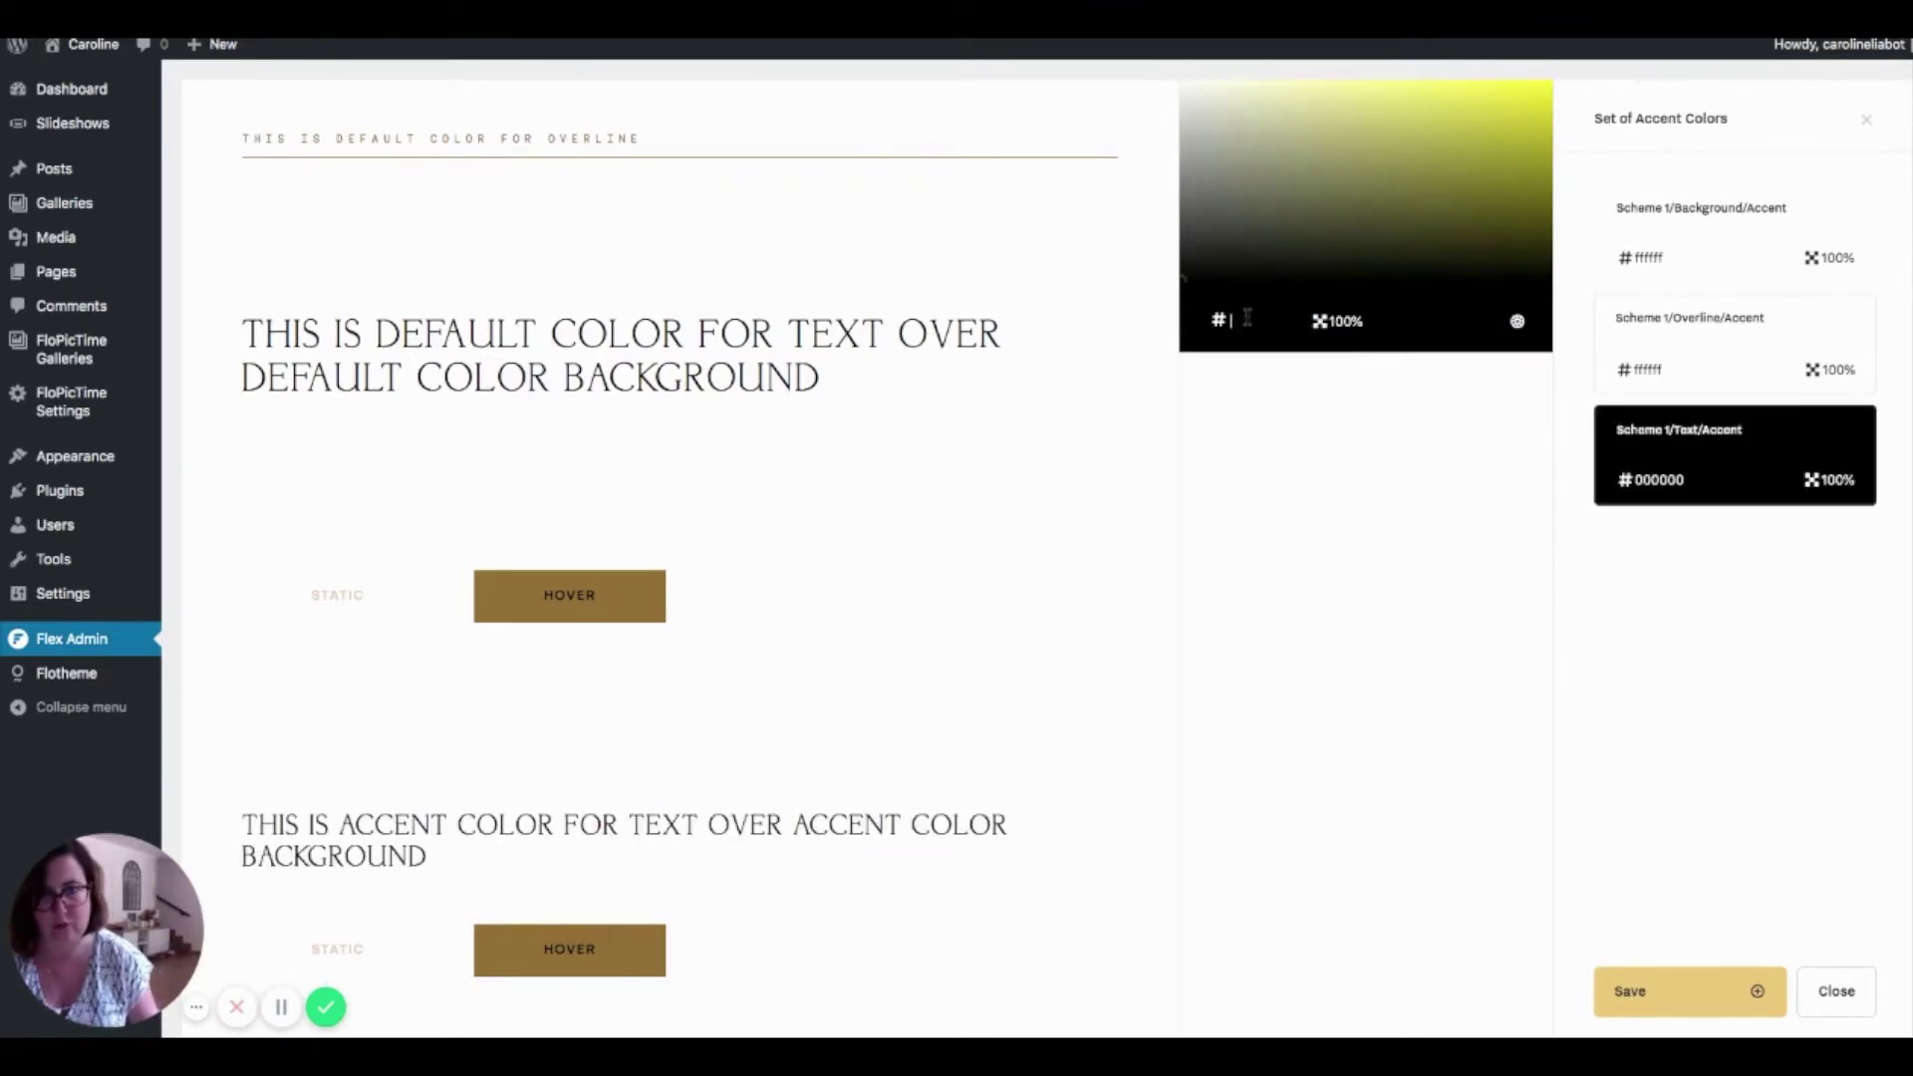
pyautogui.write('00000')
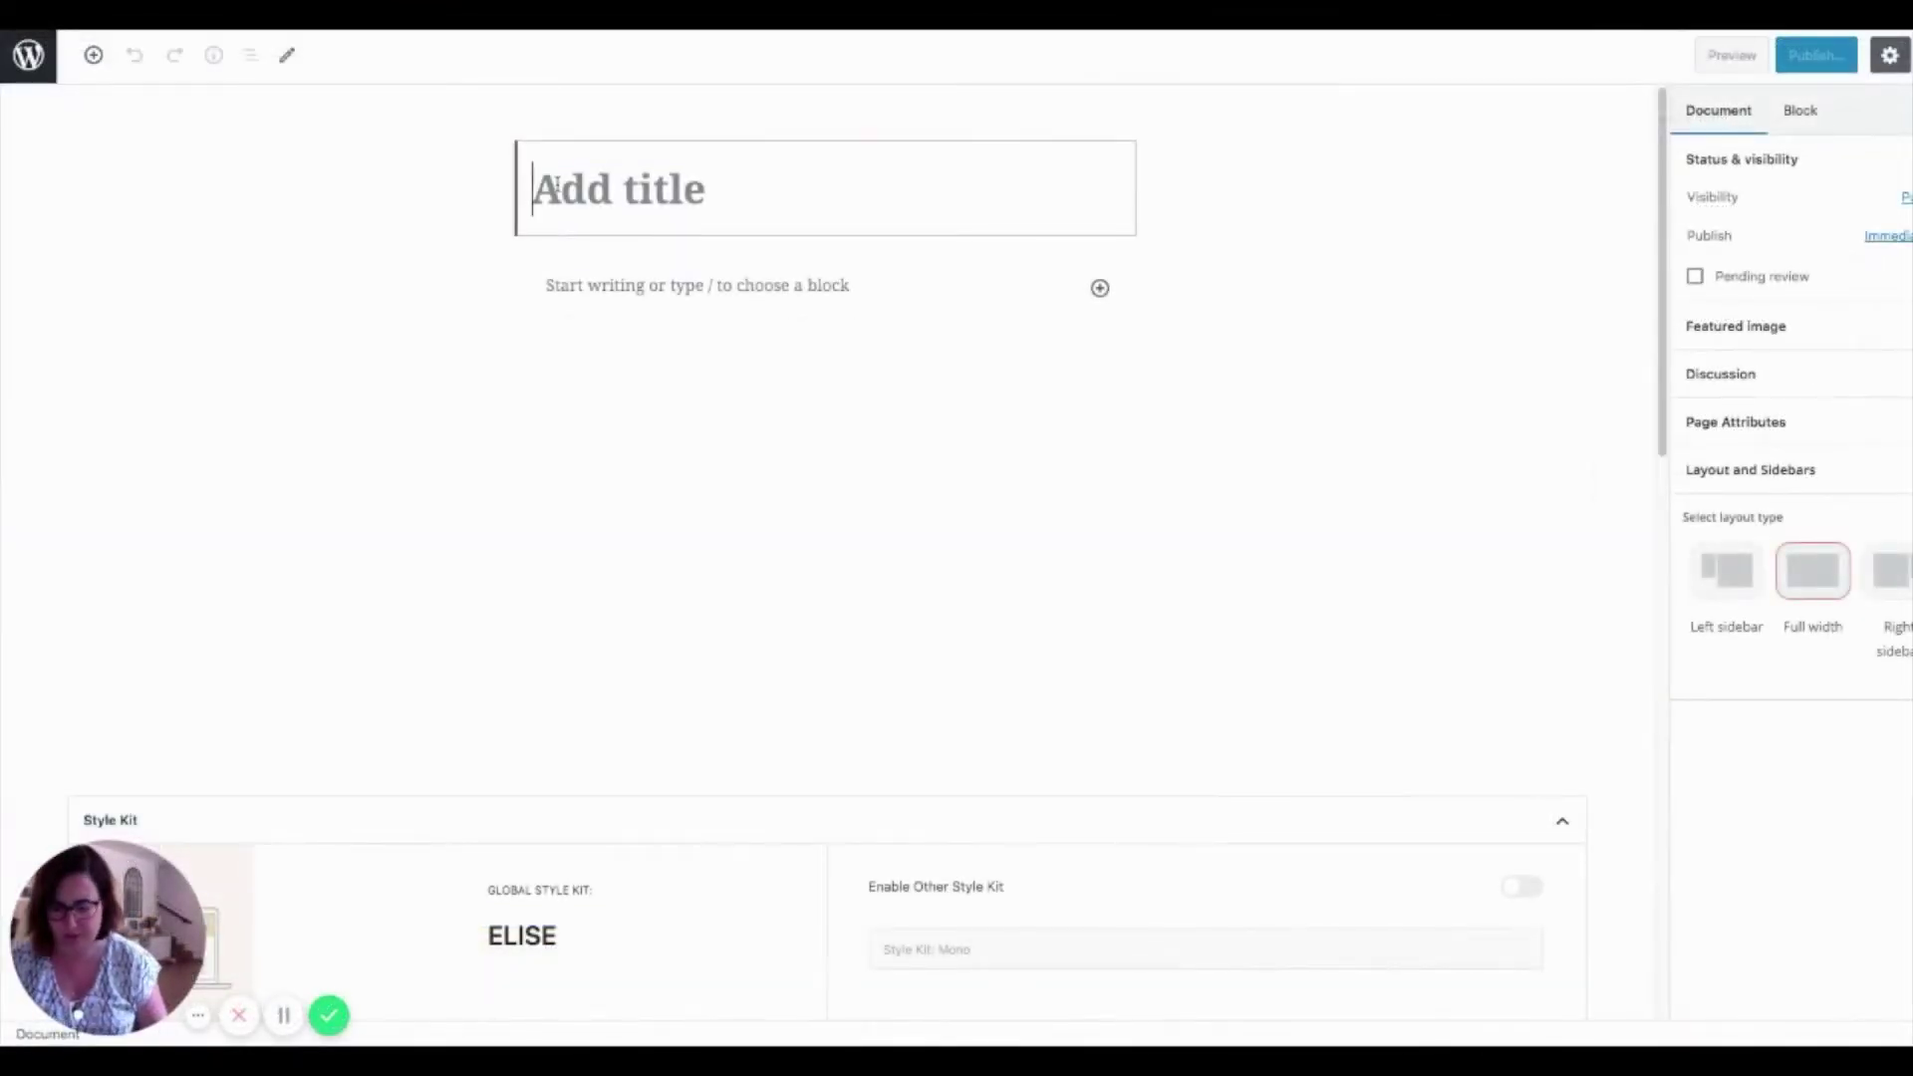
# Title the new page "Accueil Caro" and try the Enable Other Style Kit option, leaving it switched off.
pyautogui.write('Accueil Caro')
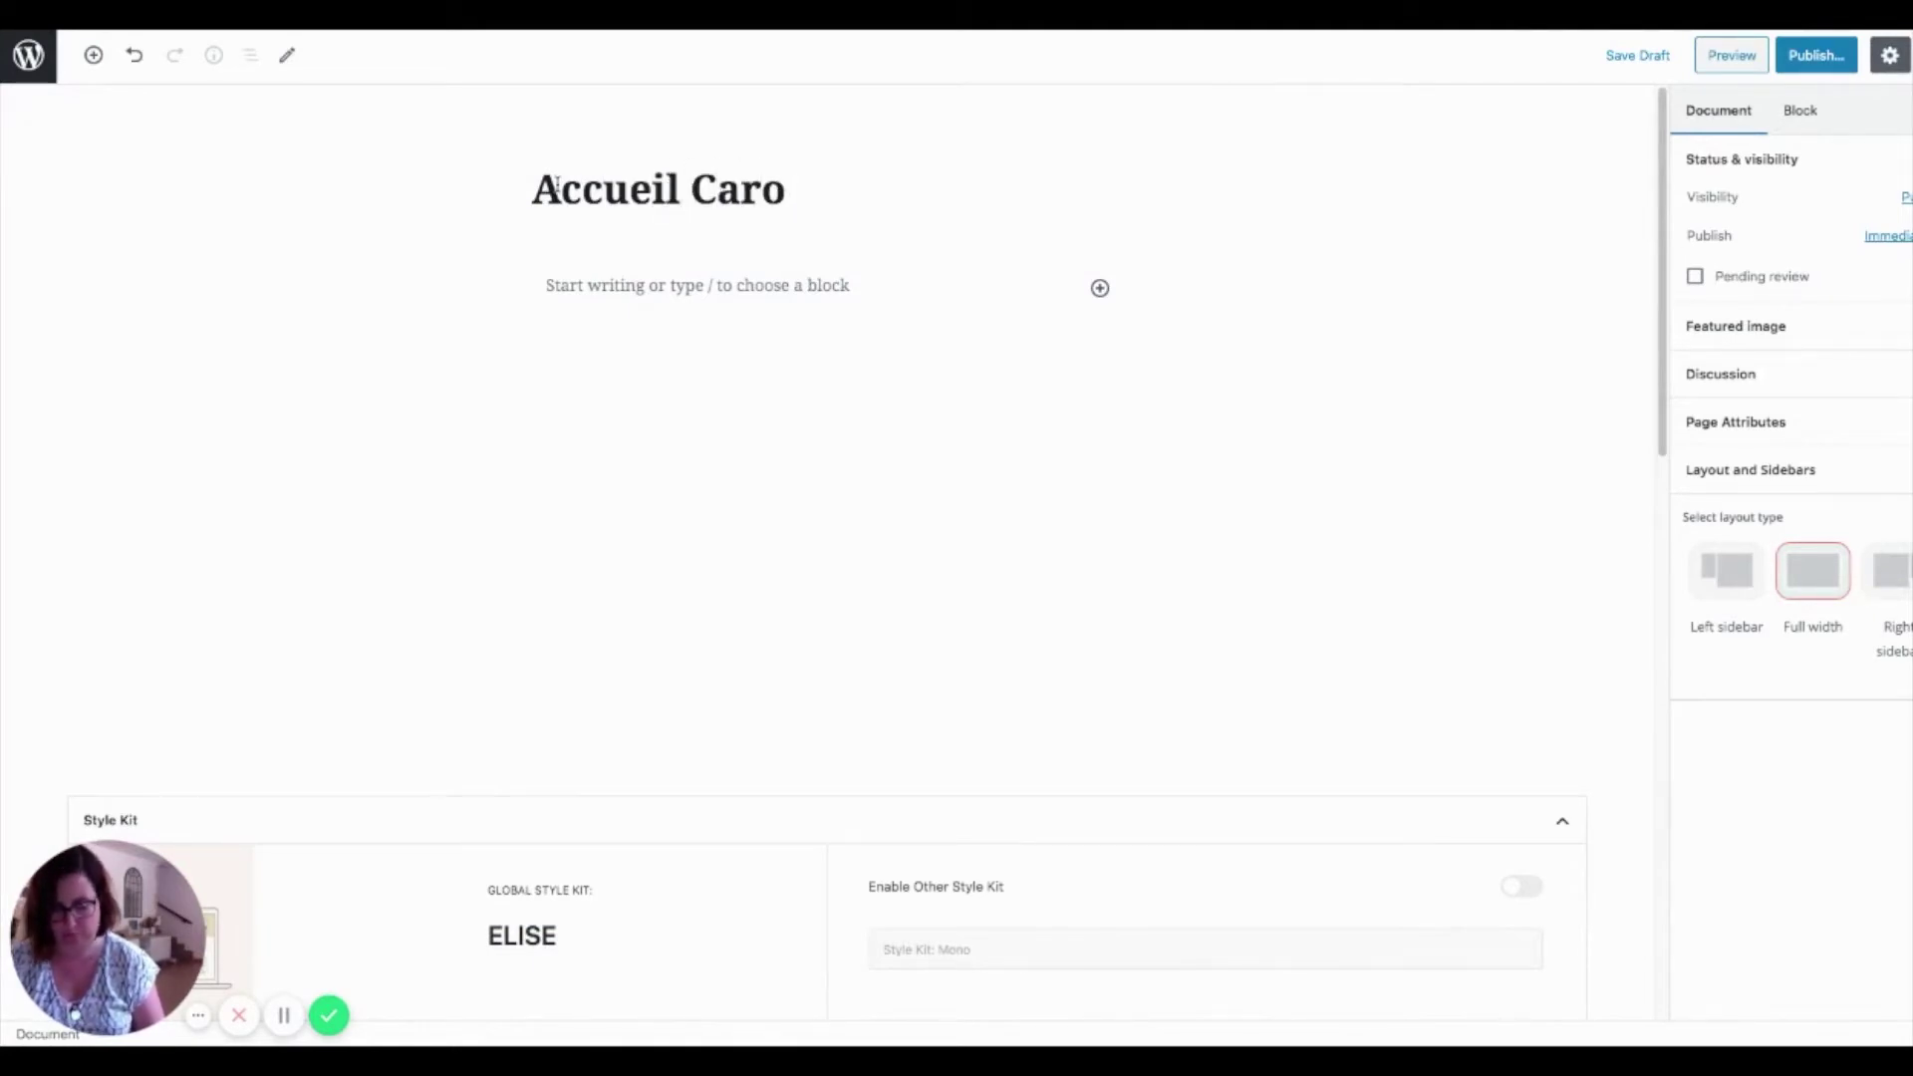
pyautogui.scroll(-3, 286, 427)
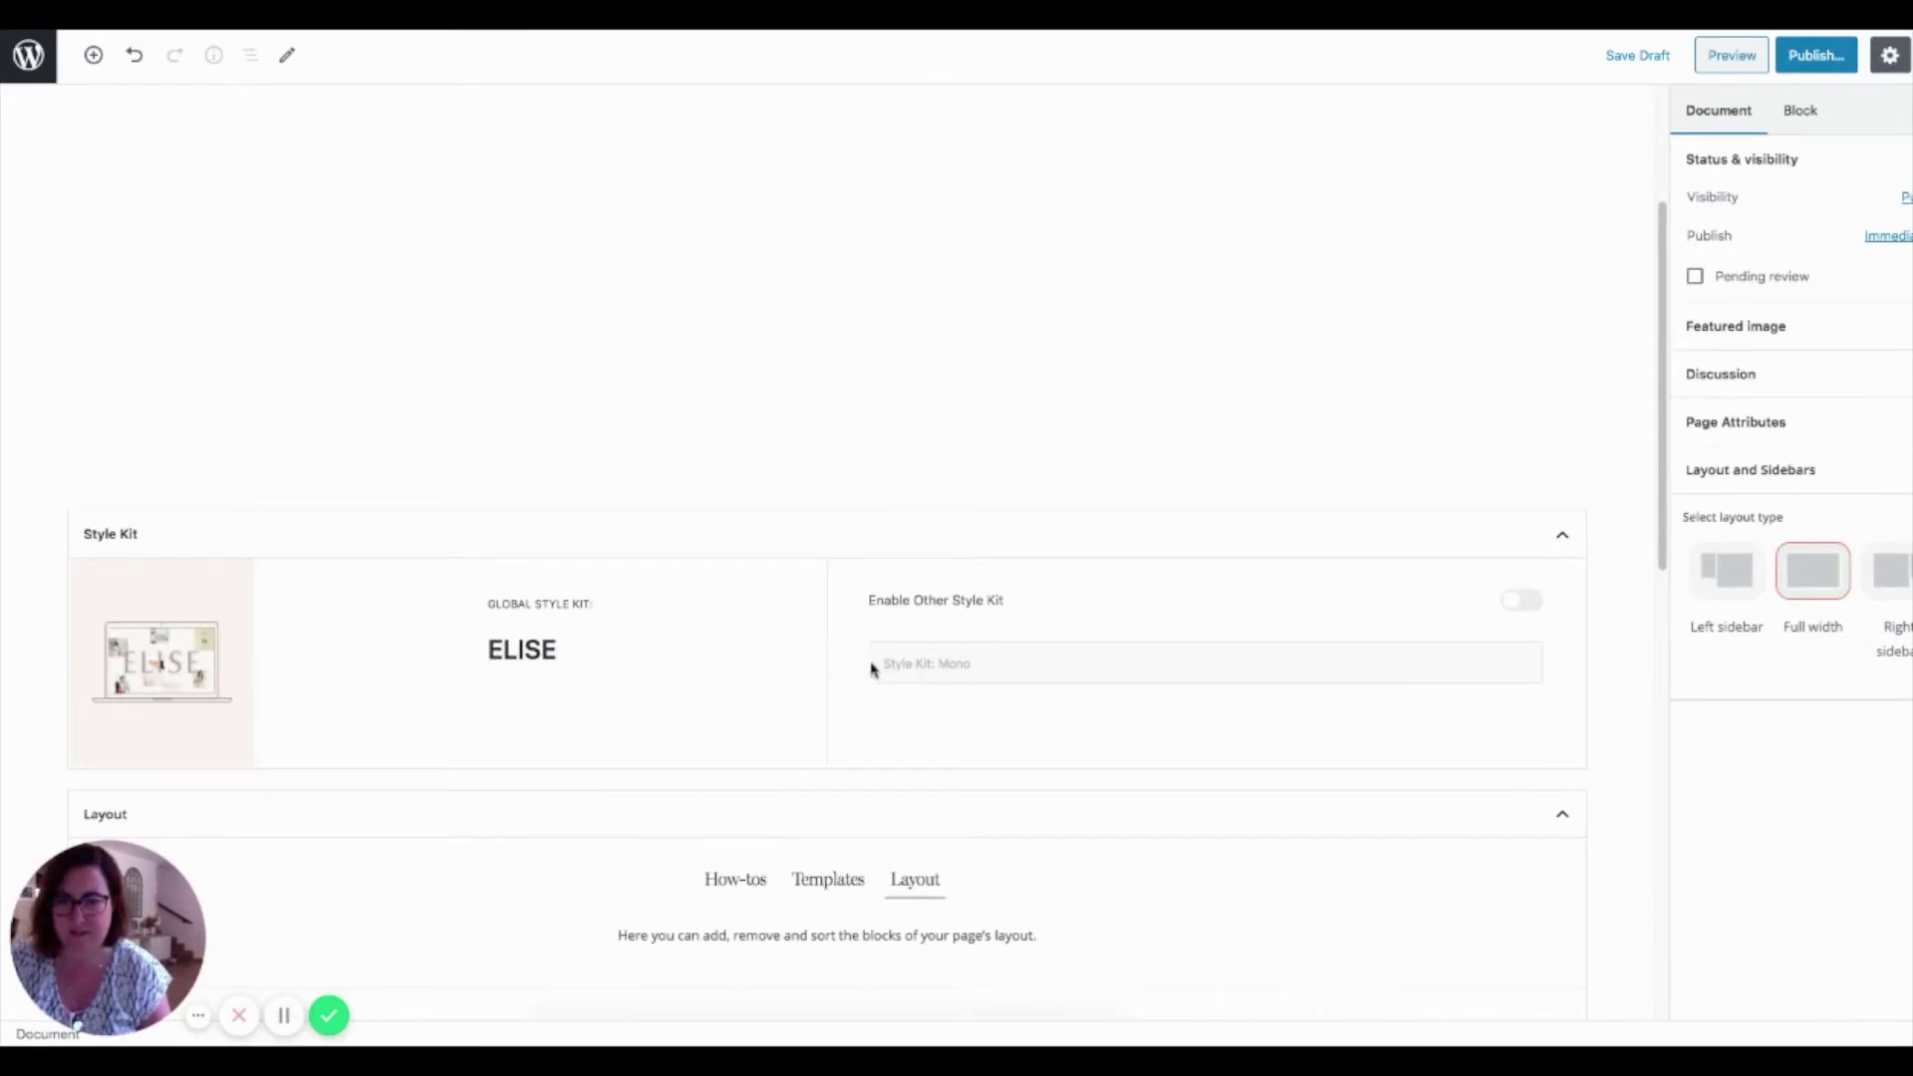
pyautogui.click(1525, 602)
pyautogui.click(1509, 600)
# Delete the WP Title and WP Content blocks from the page layout.
pyautogui.scroll(-4, 1175, 624)
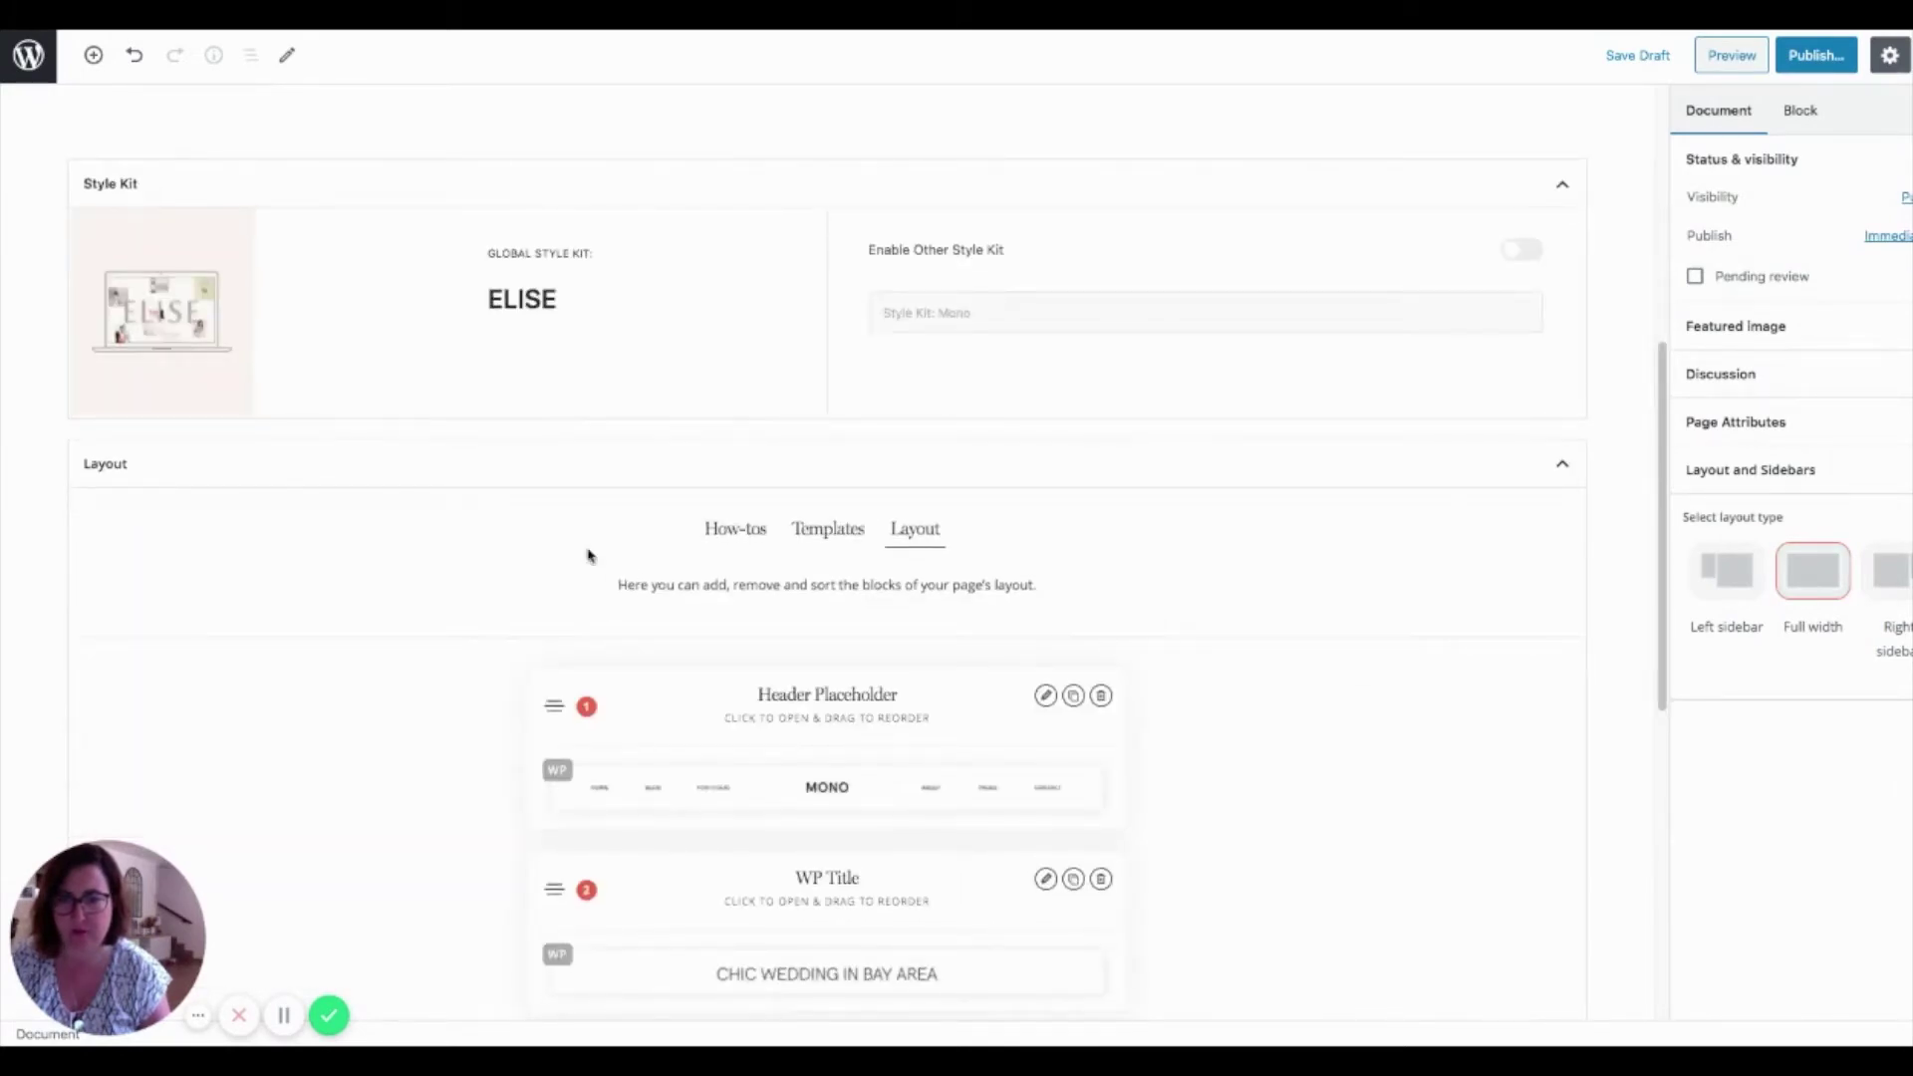
pyautogui.scroll(-2, 863, 585)
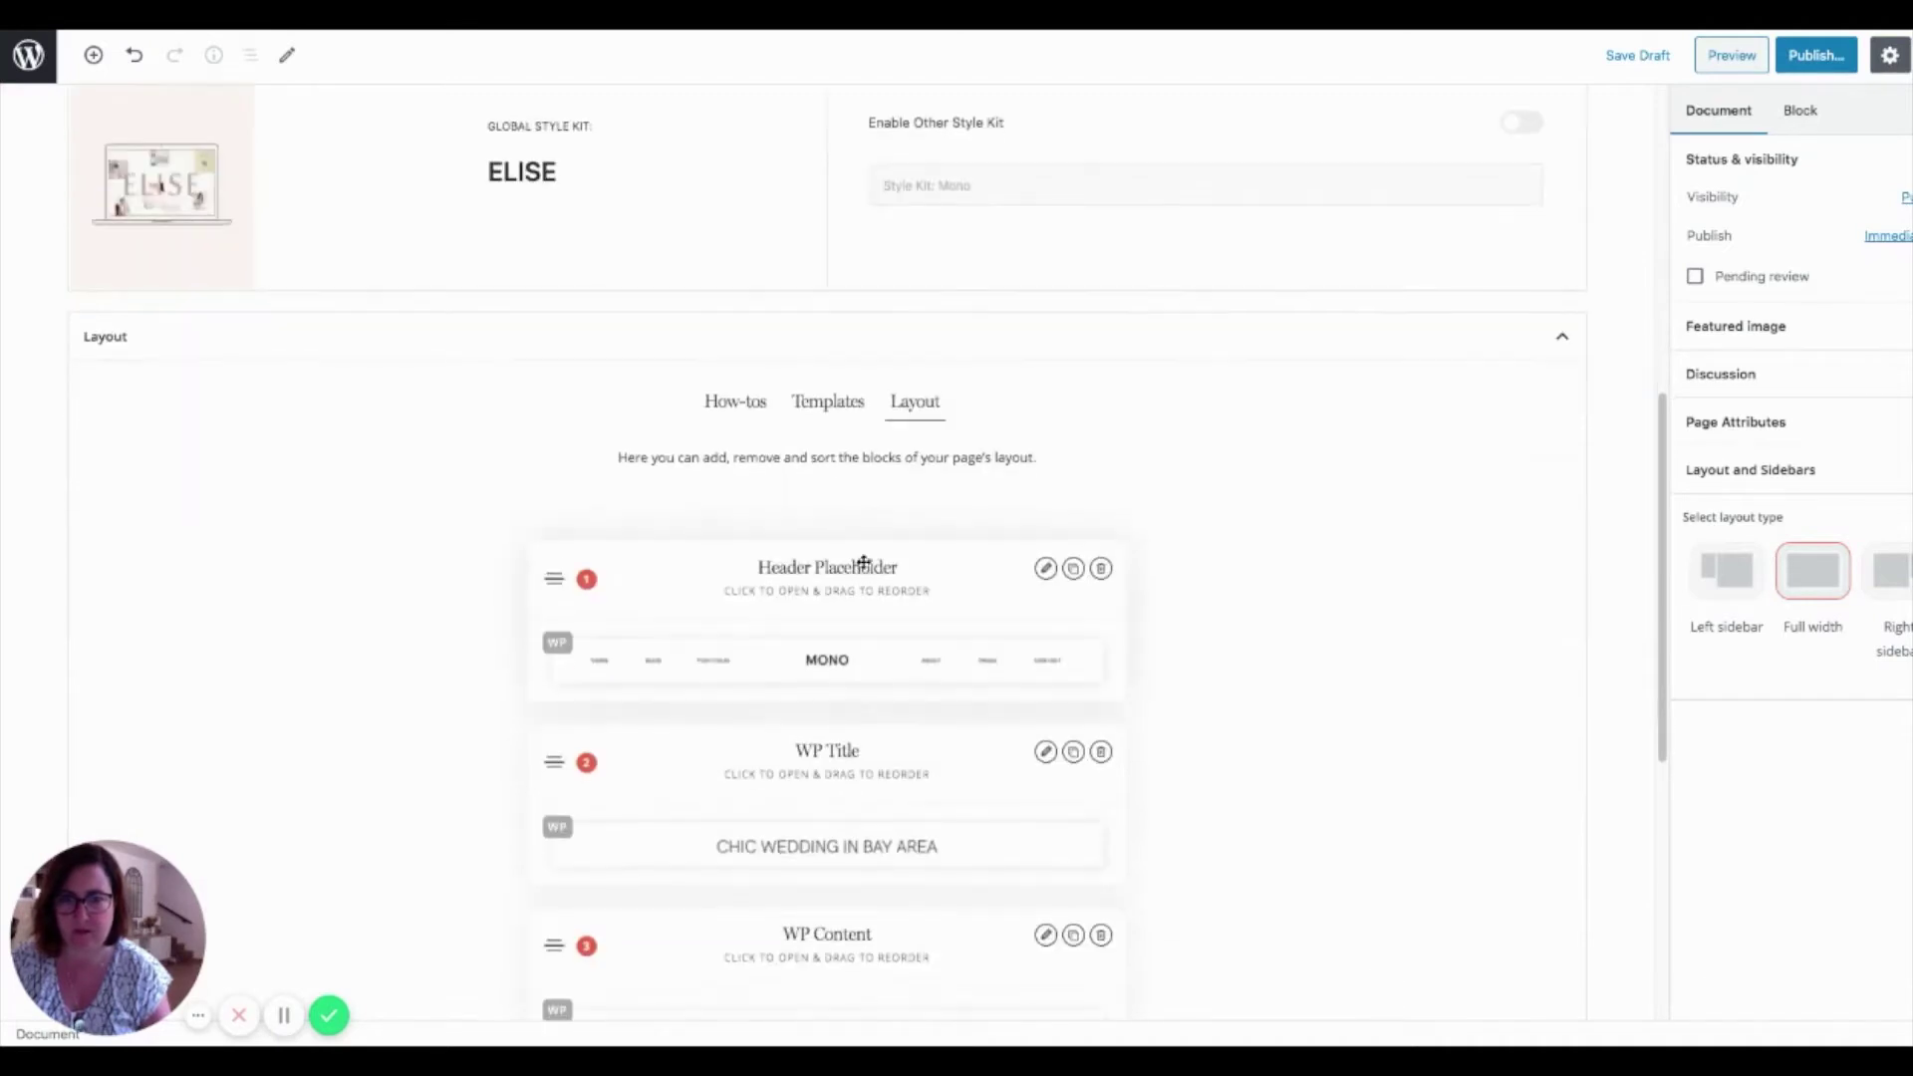
pyautogui.scroll(-3, 1102, 760)
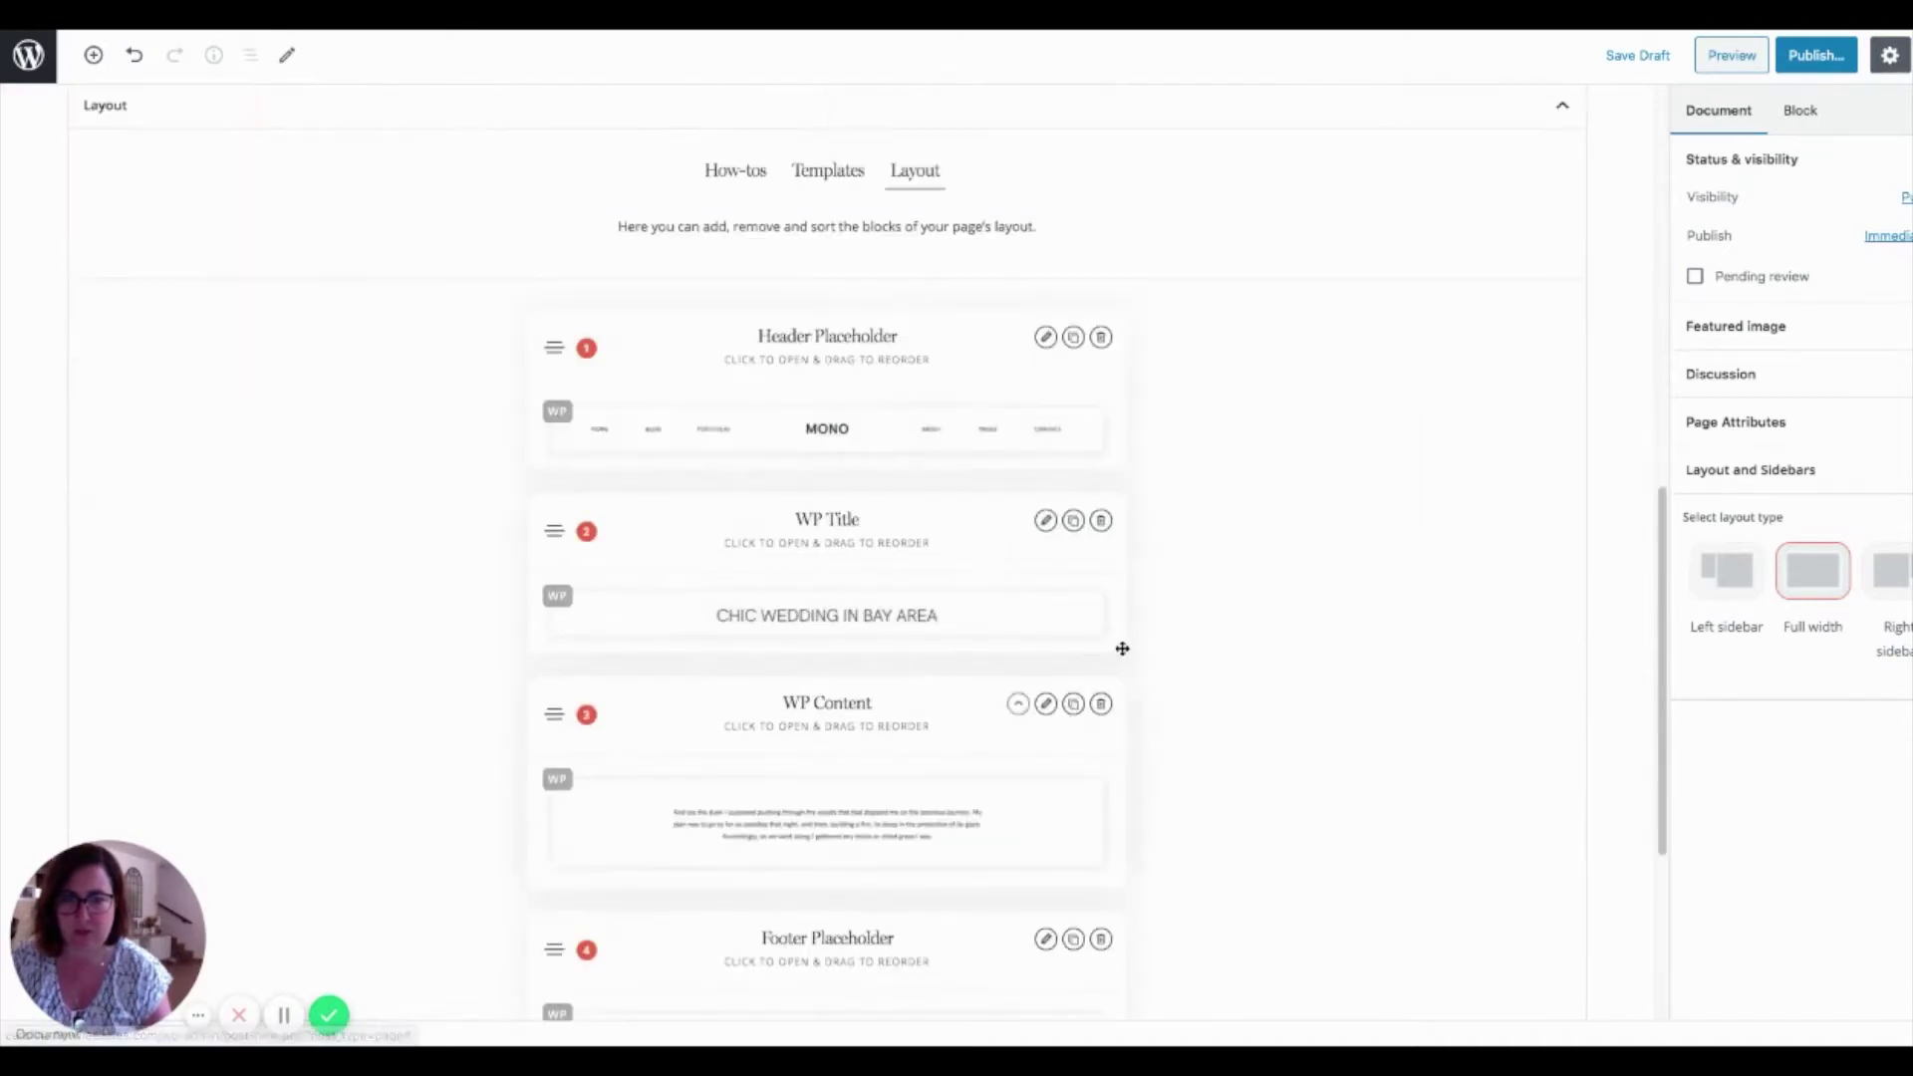
pyautogui.click(1099, 523)
pyautogui.press('Return')
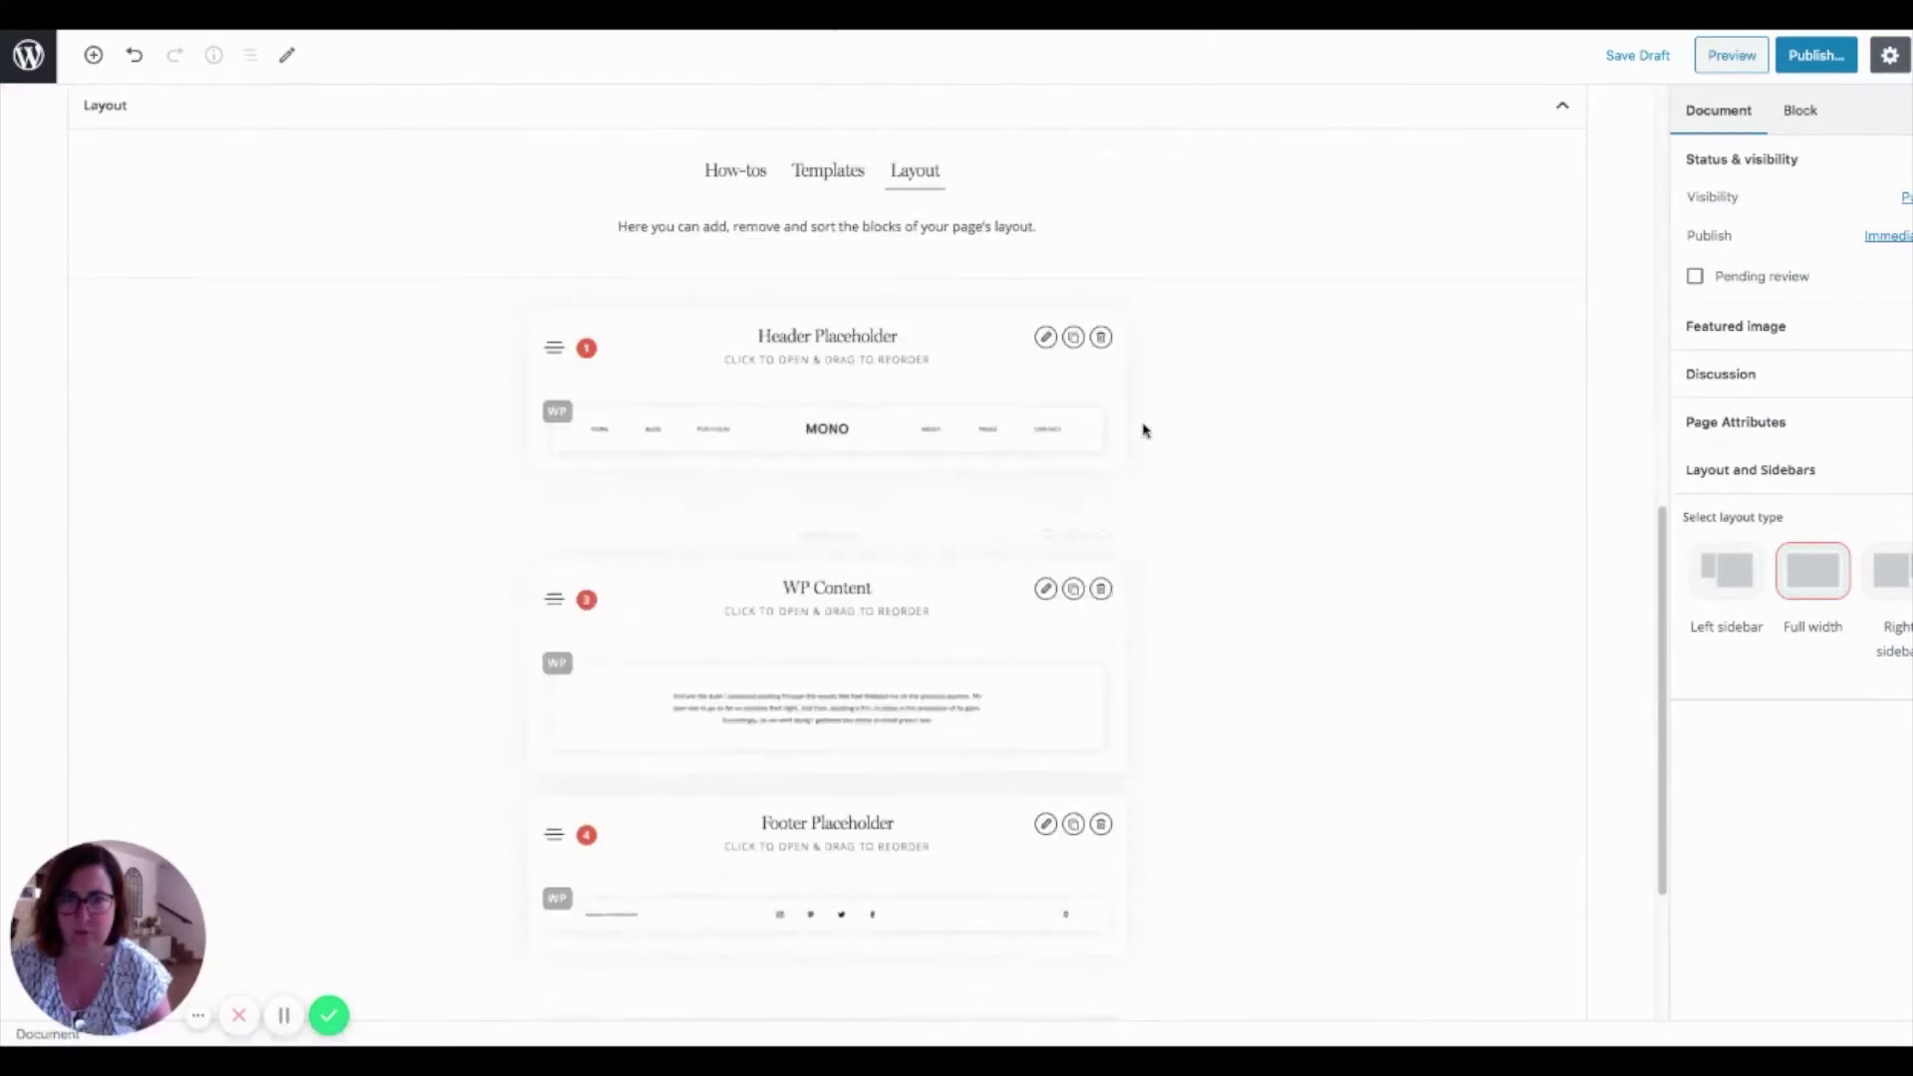
pyautogui.click(1101, 522)
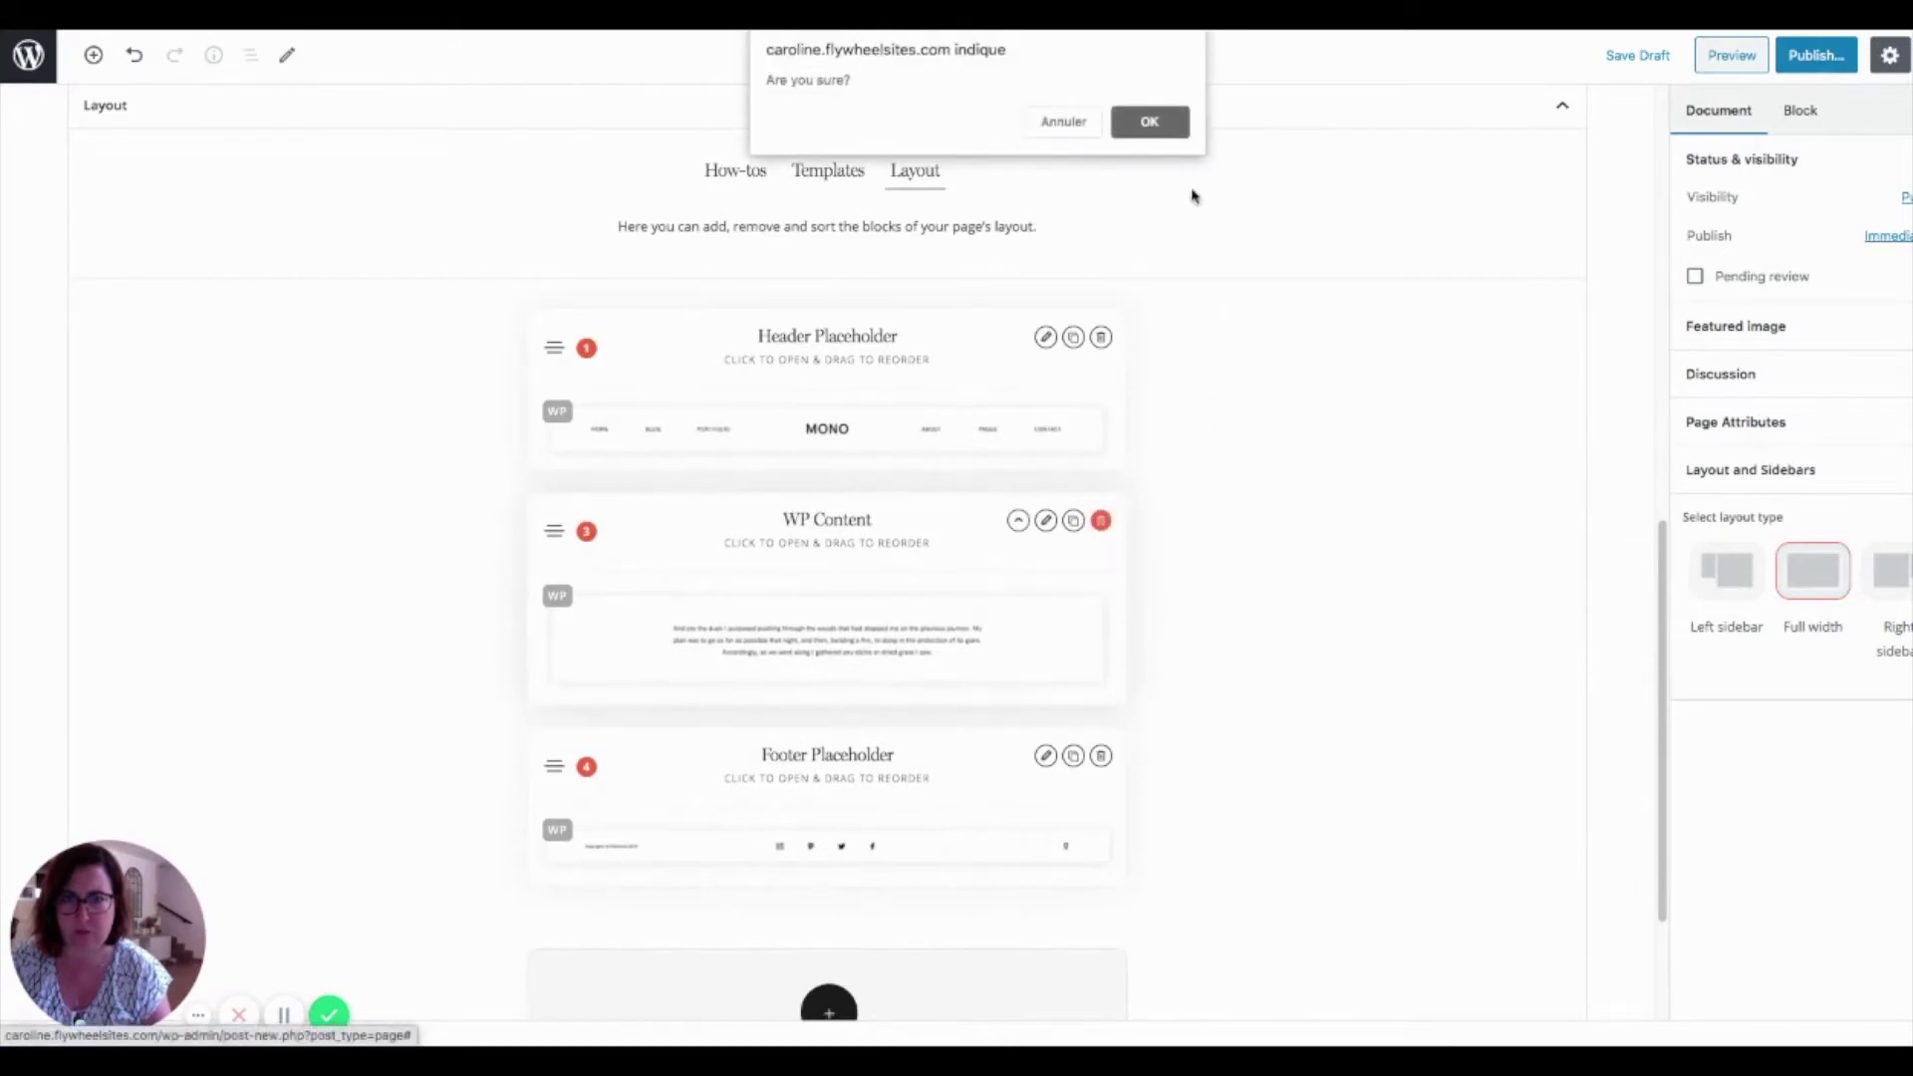
pyautogui.click(1154, 120)
# Add a Flex Block to the page layout and import Accueil Bloc 3.json into it.
pyautogui.click(828, 795)
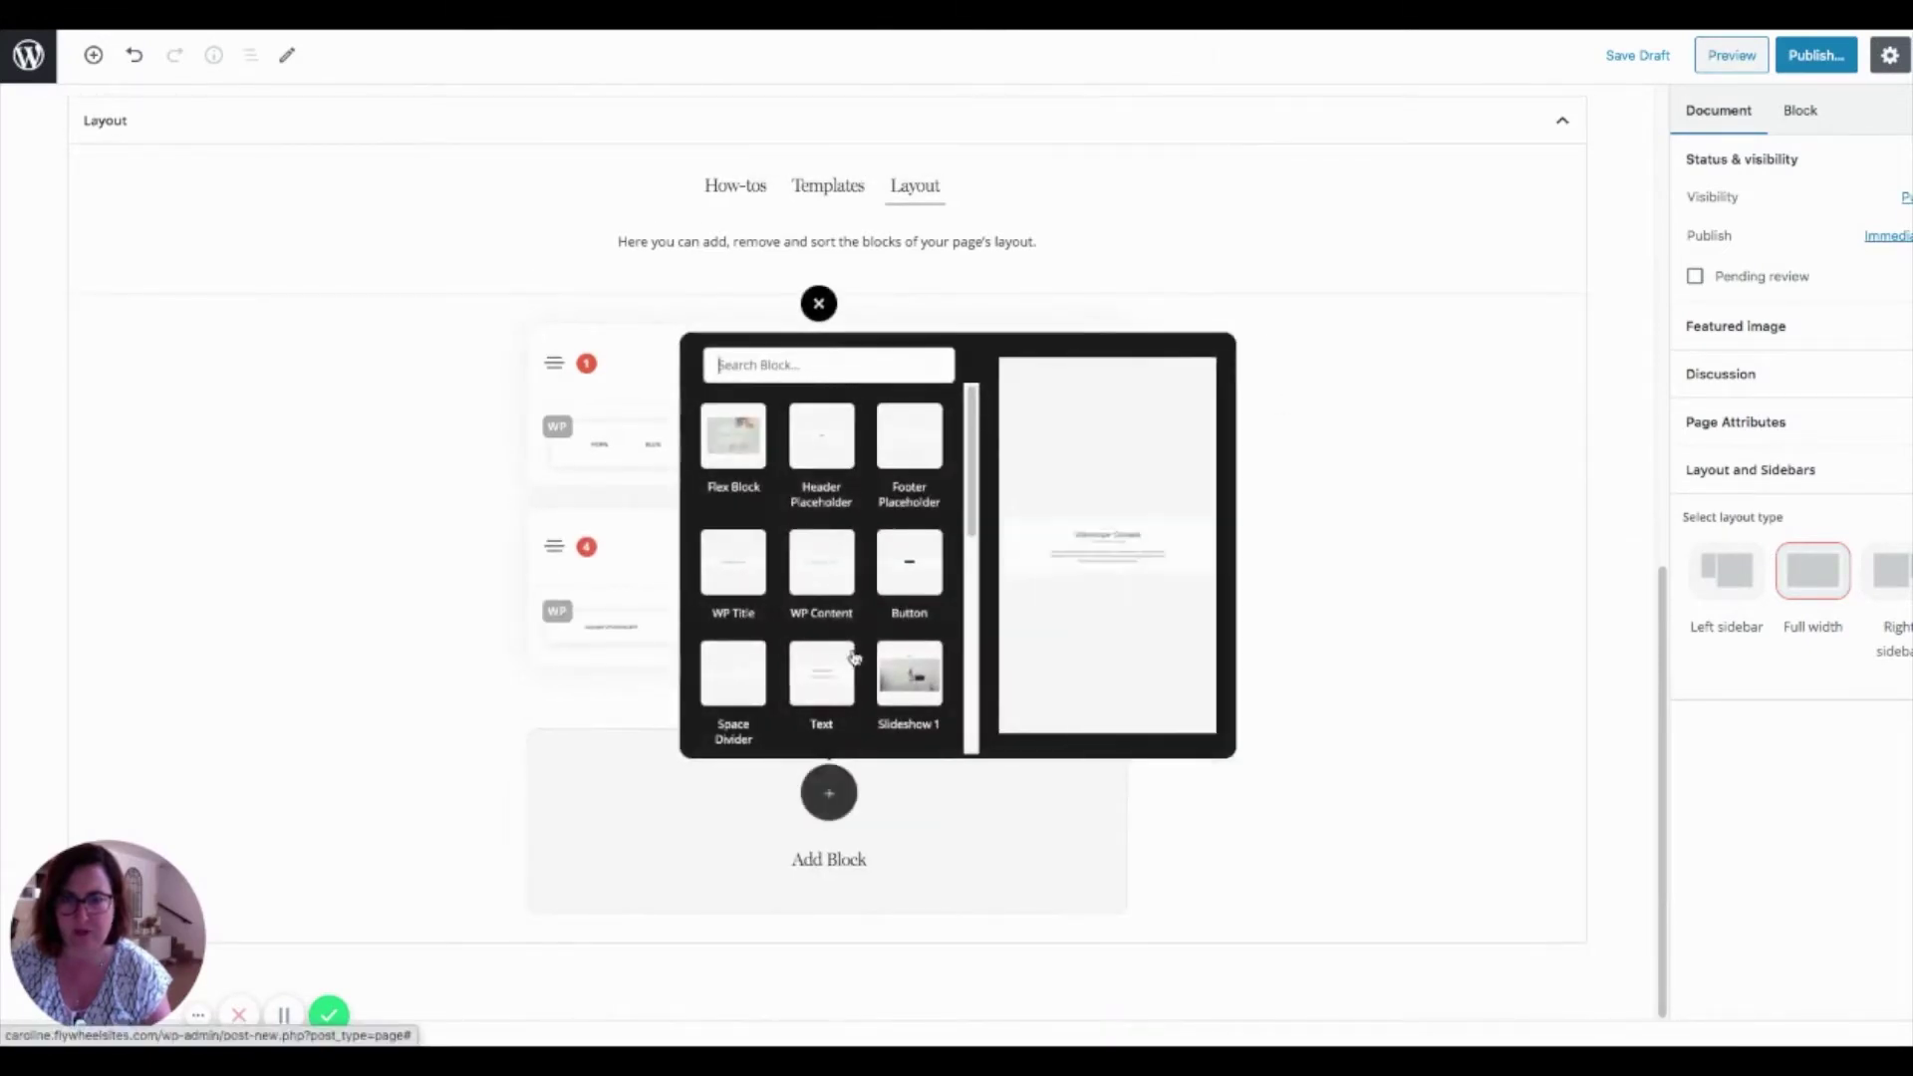
pyautogui.press('Escape')
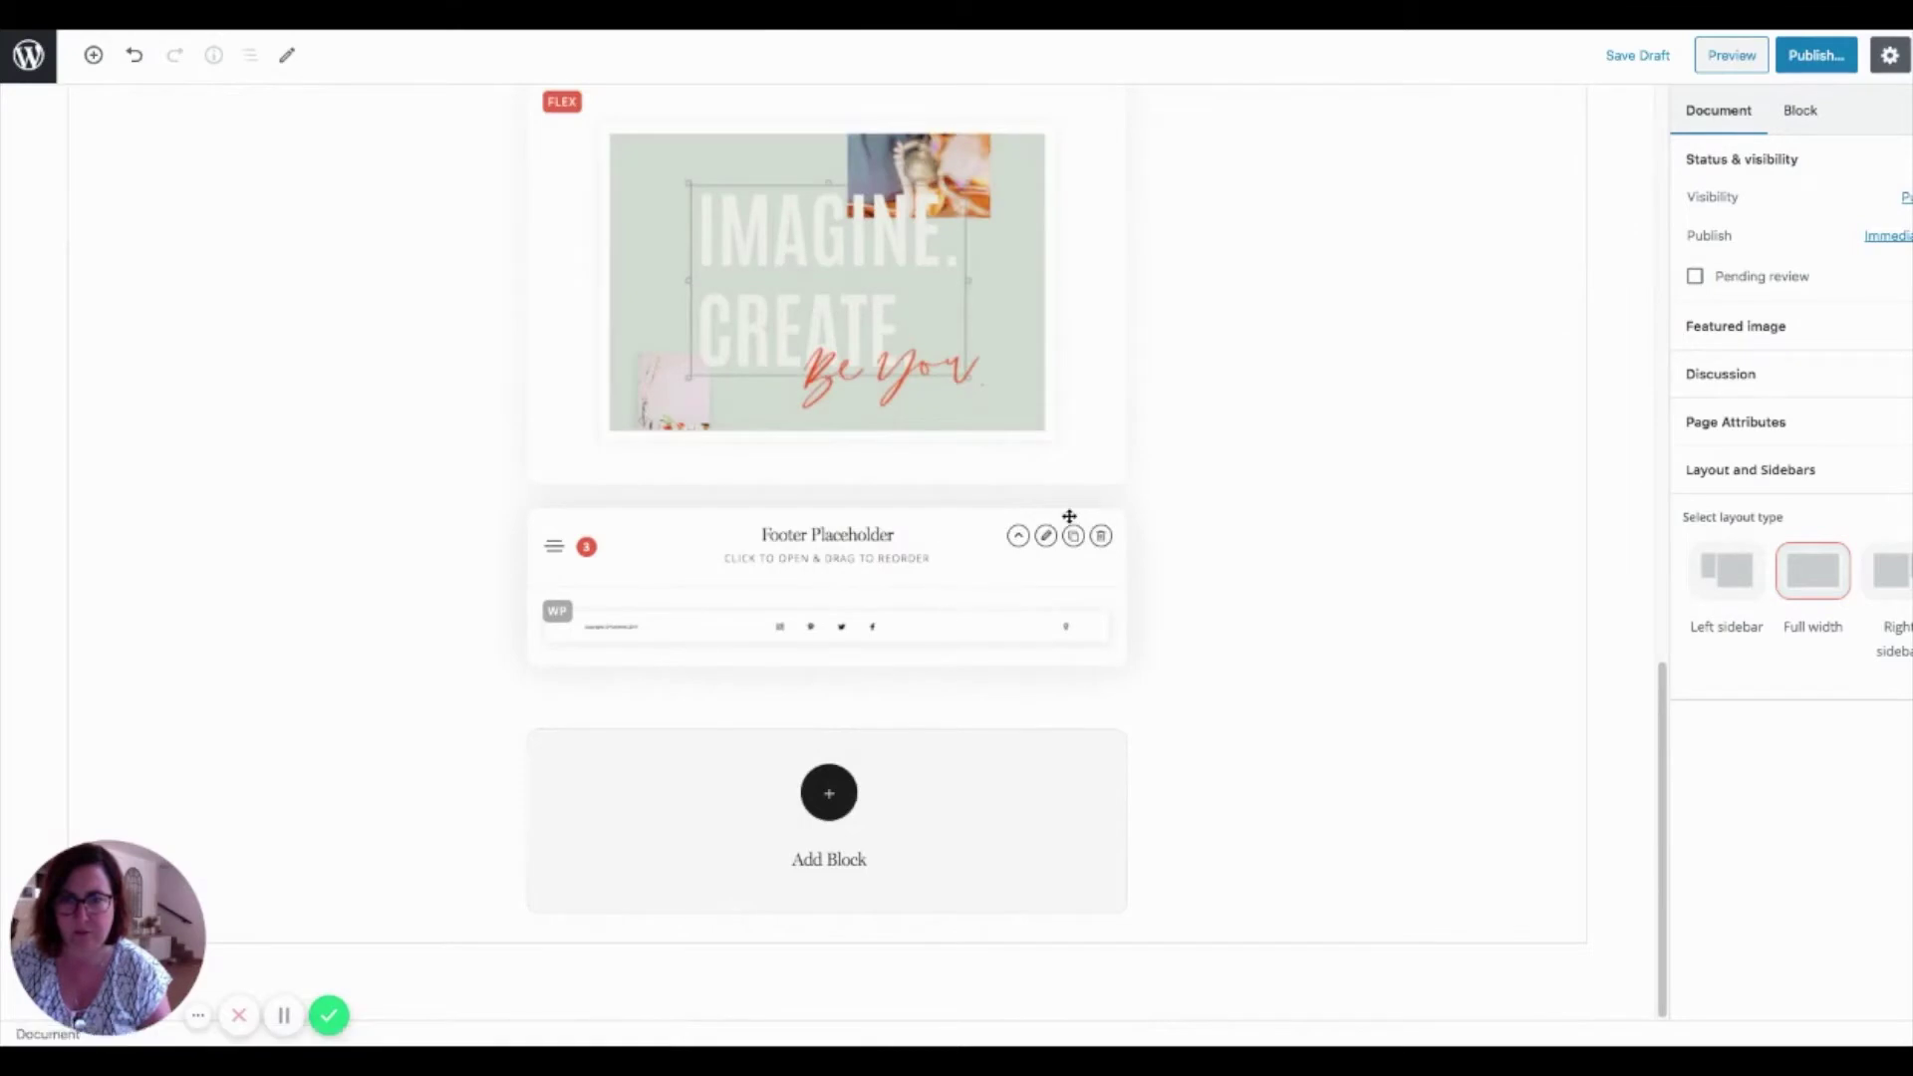
pyautogui.scroll(1, 1051, 482)
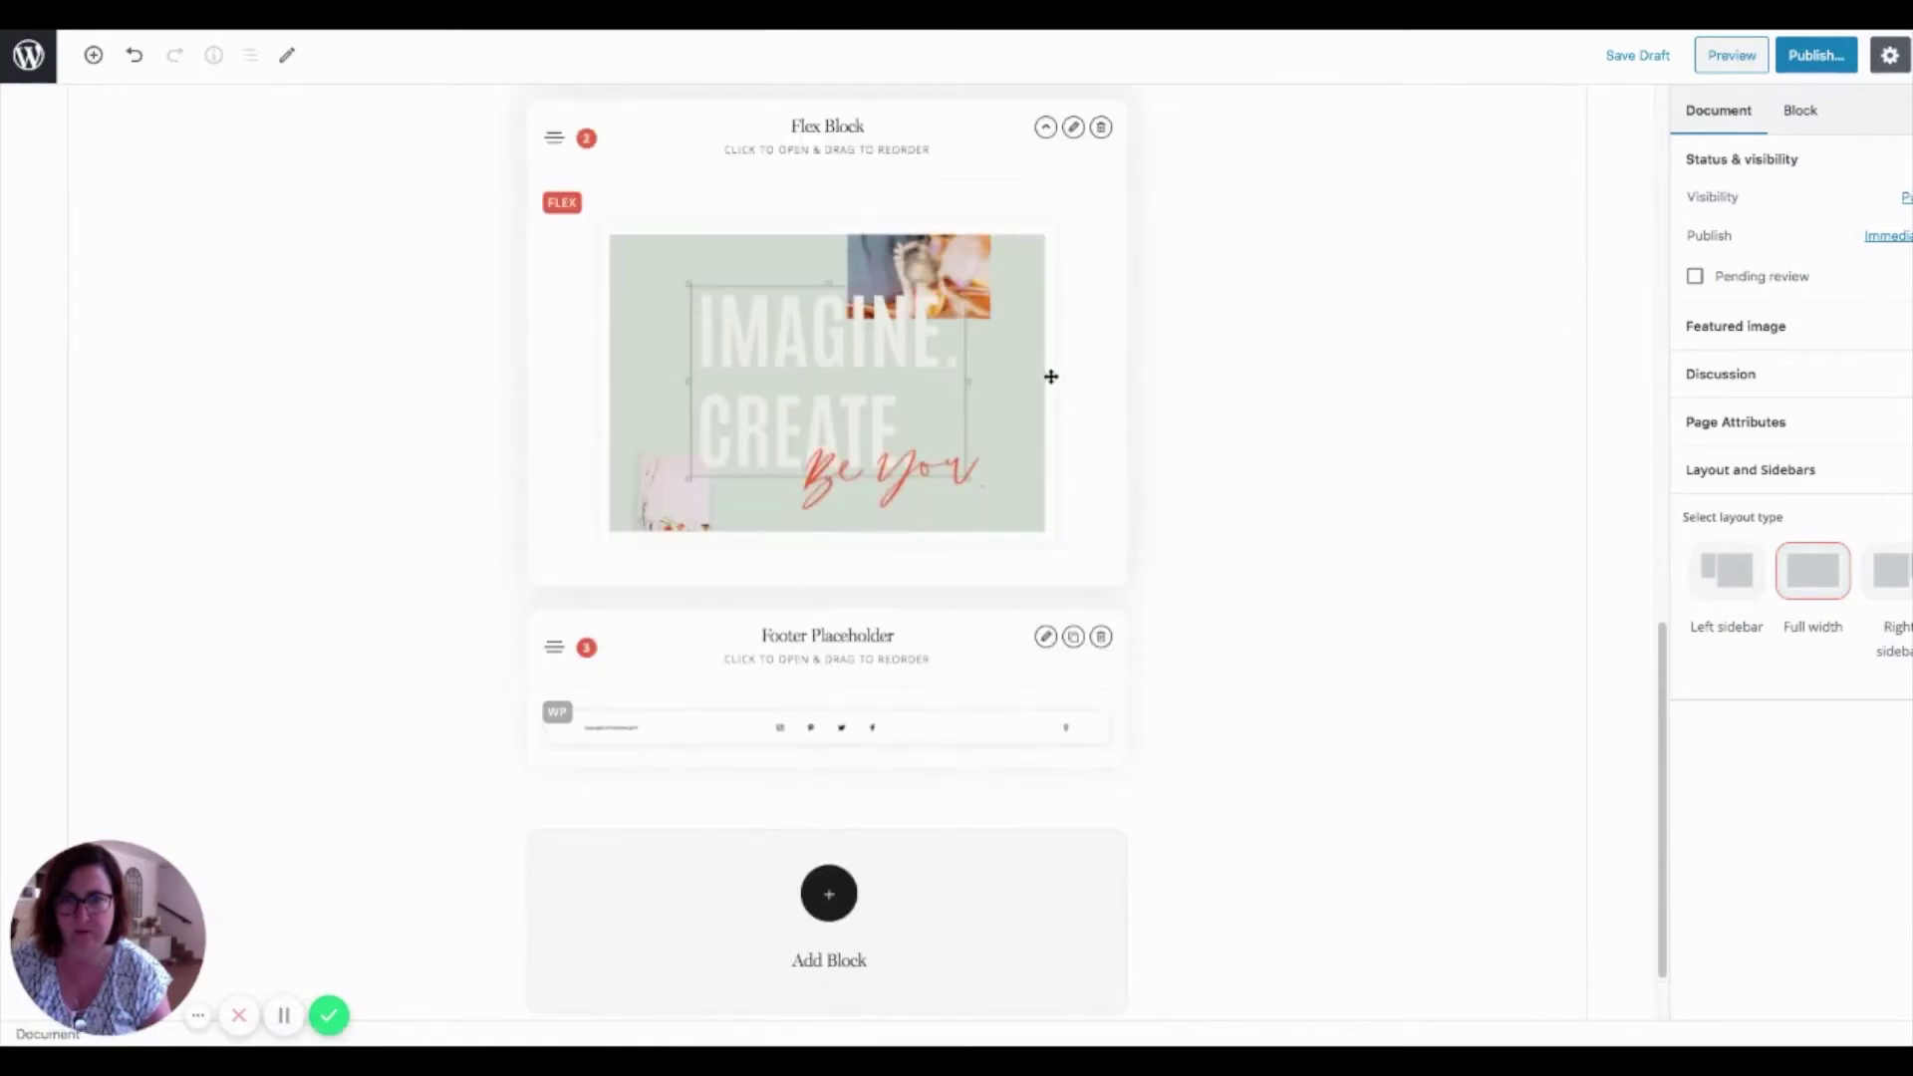
pyautogui.click(1074, 127)
pyautogui.click(900, 602)
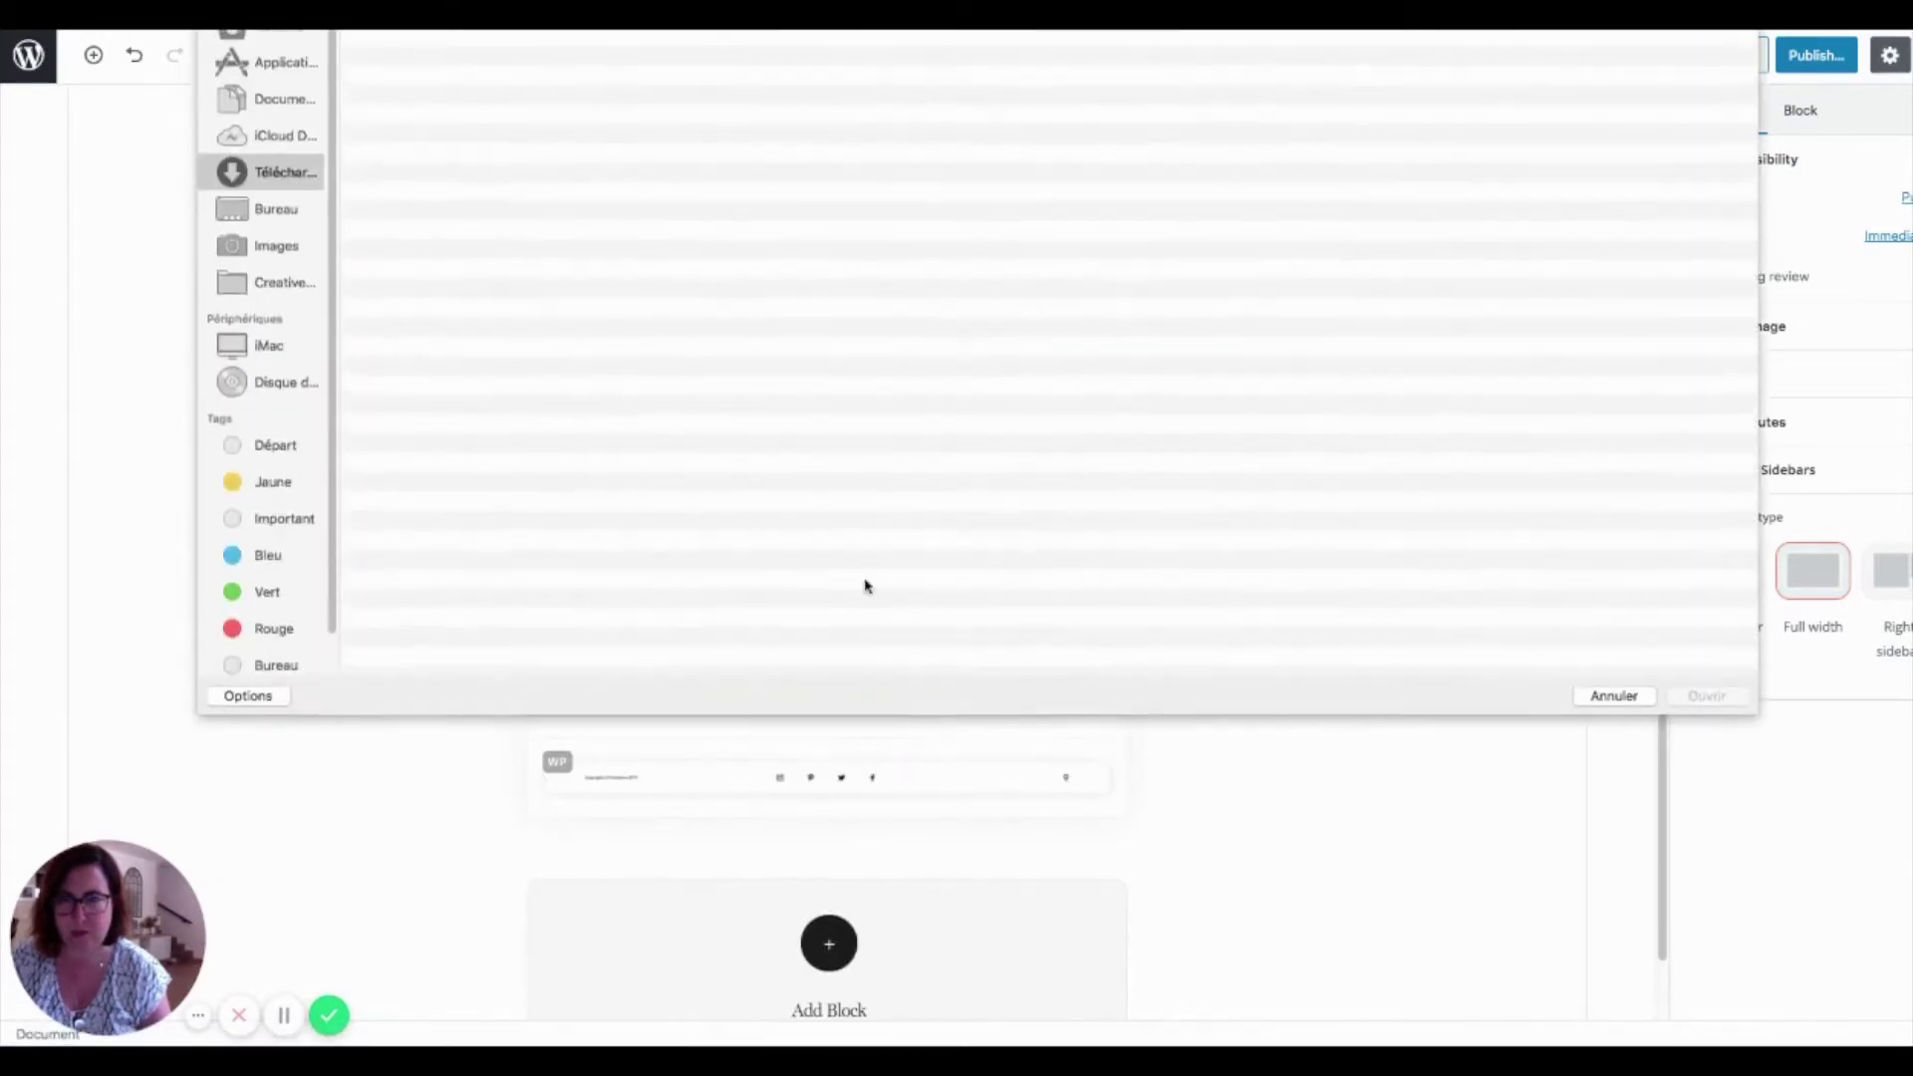
pyautogui.click(449, 78)
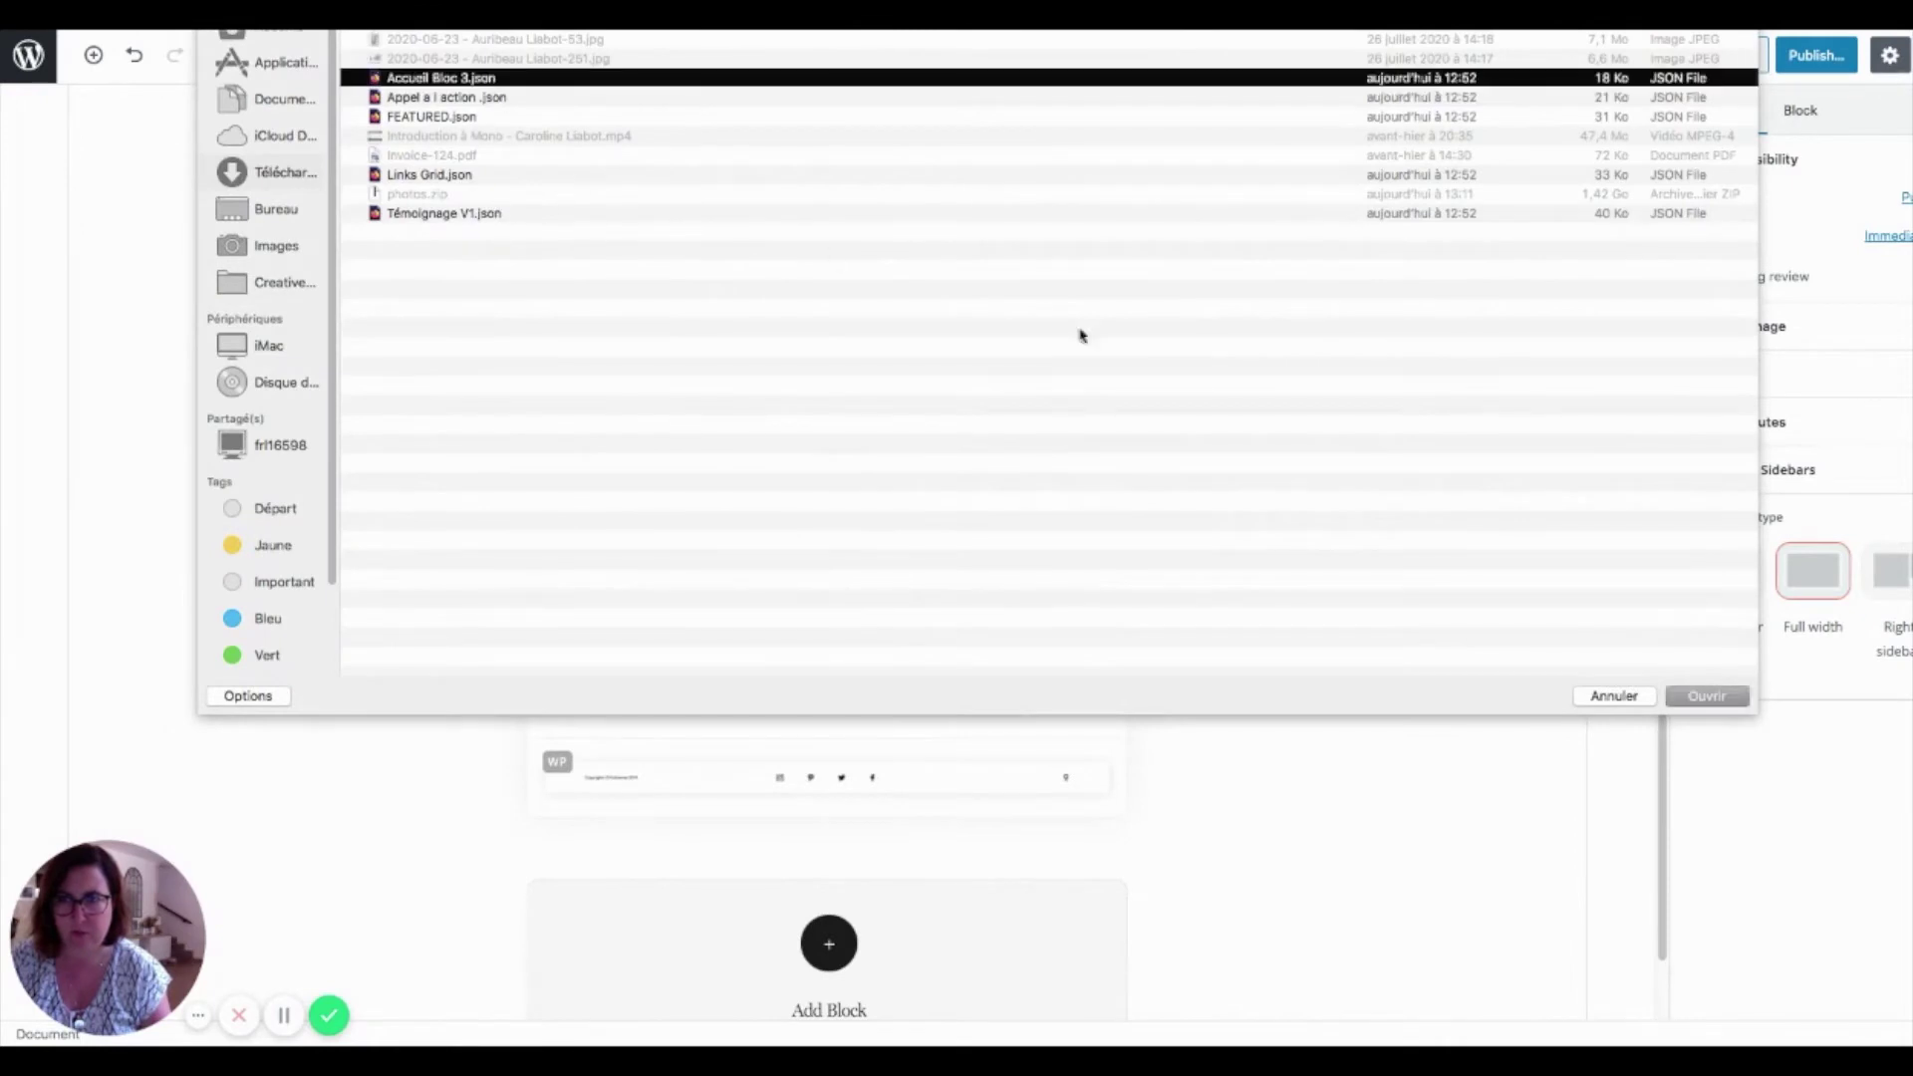
pyautogui.click(1706, 698)
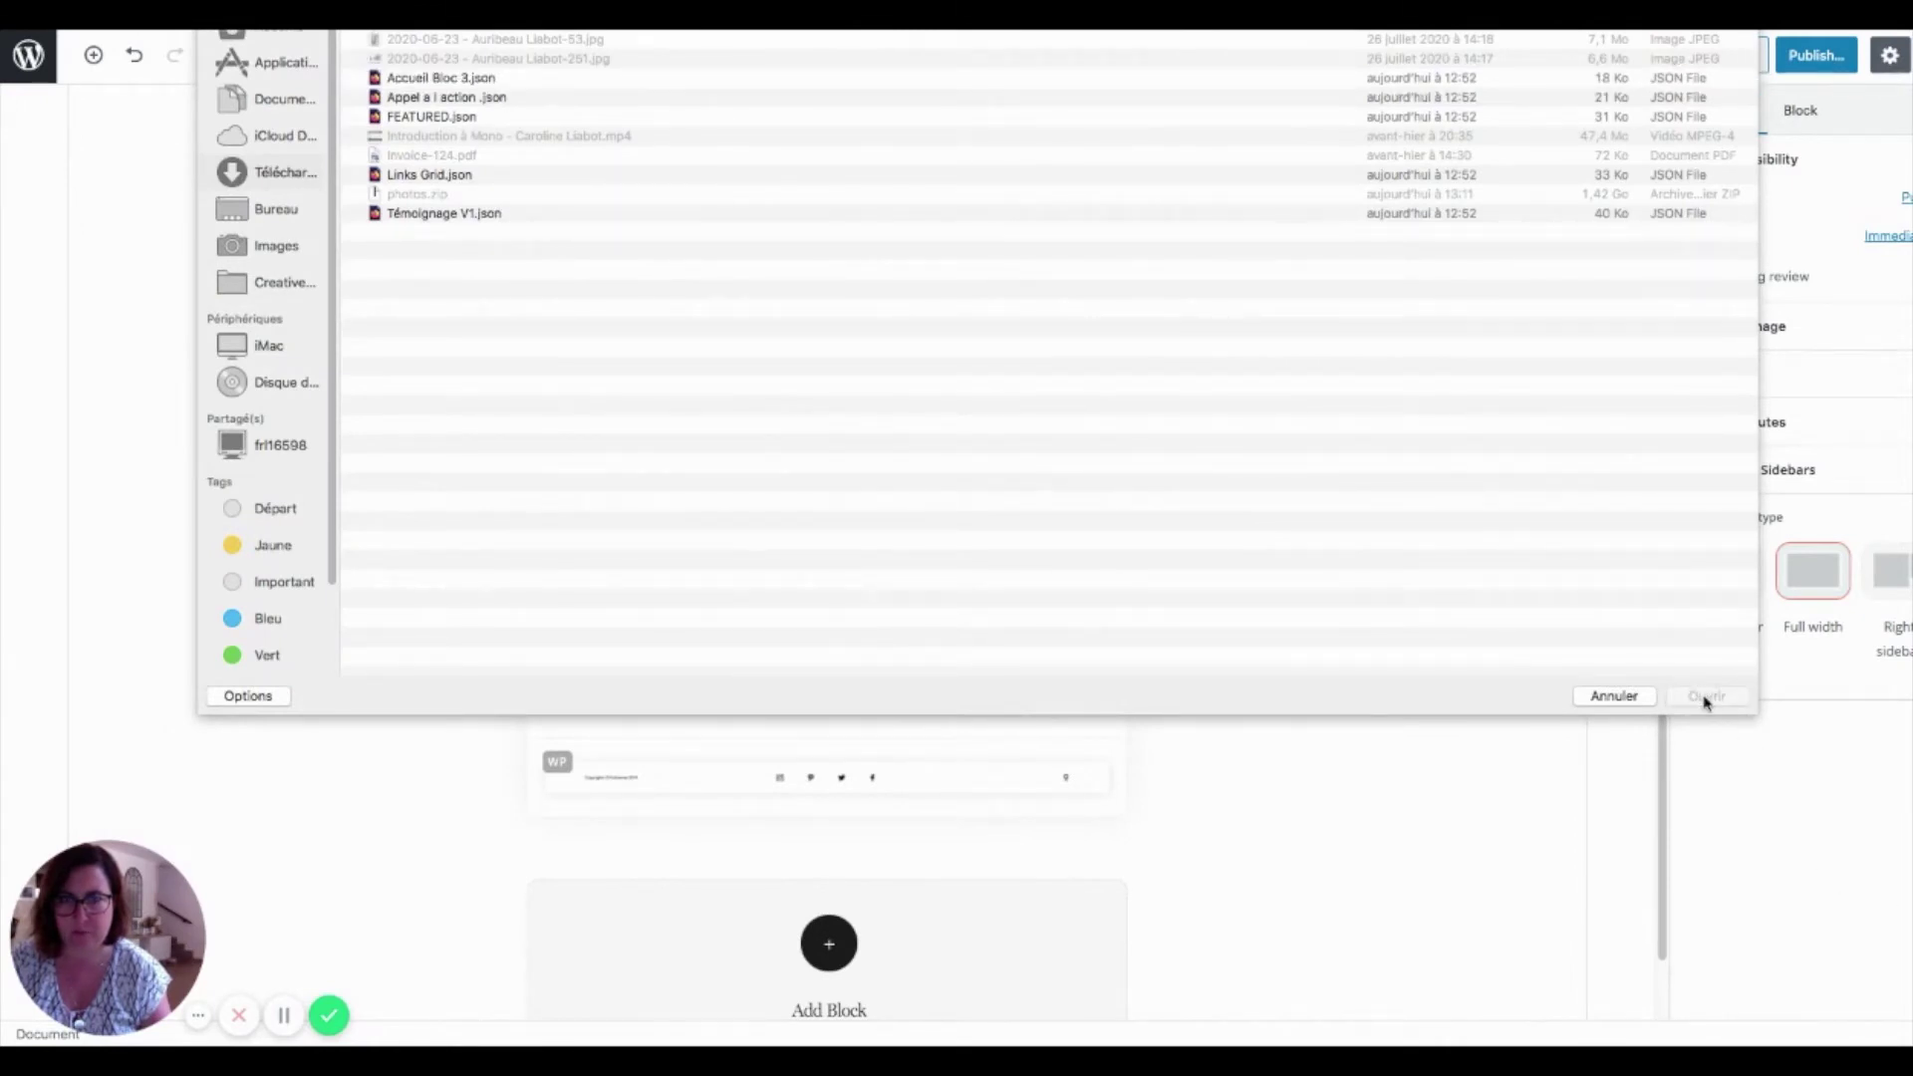
pyautogui.click(709, 79)
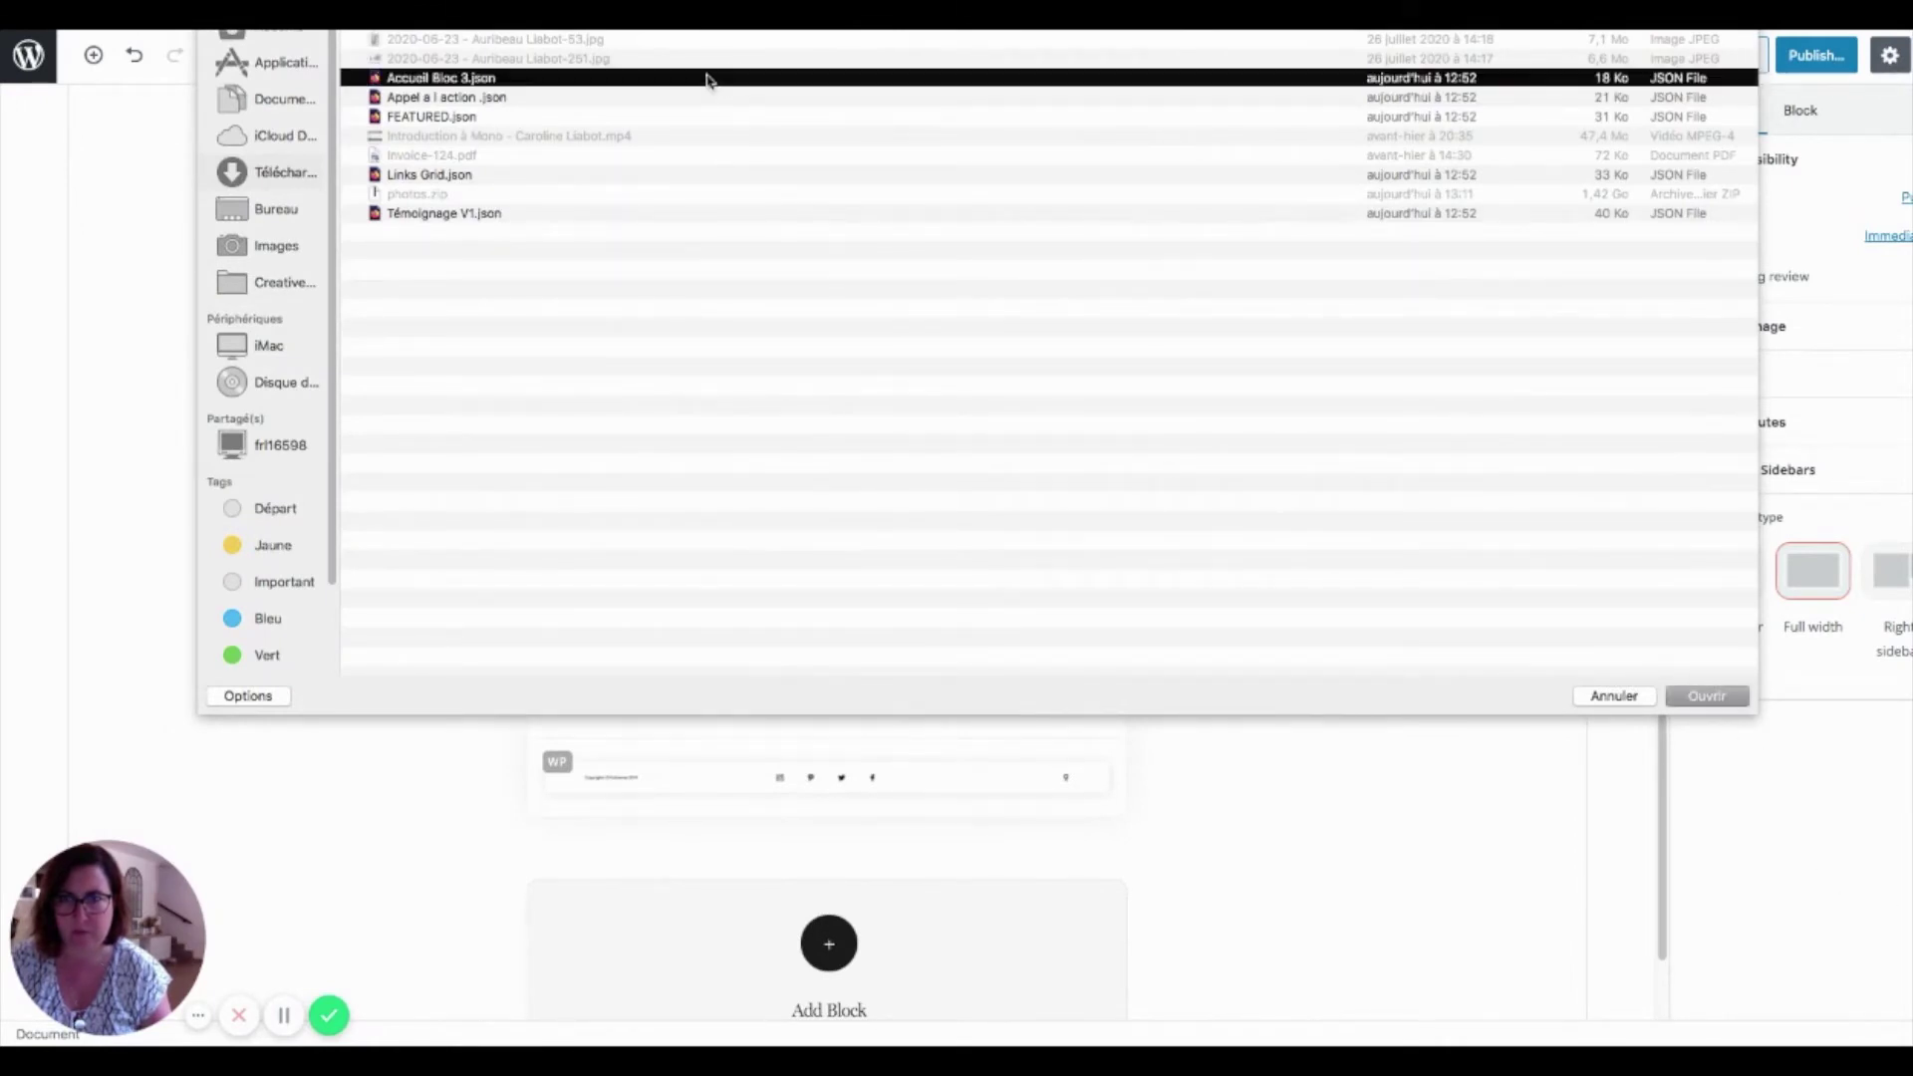
pyautogui.click(1734, 703)
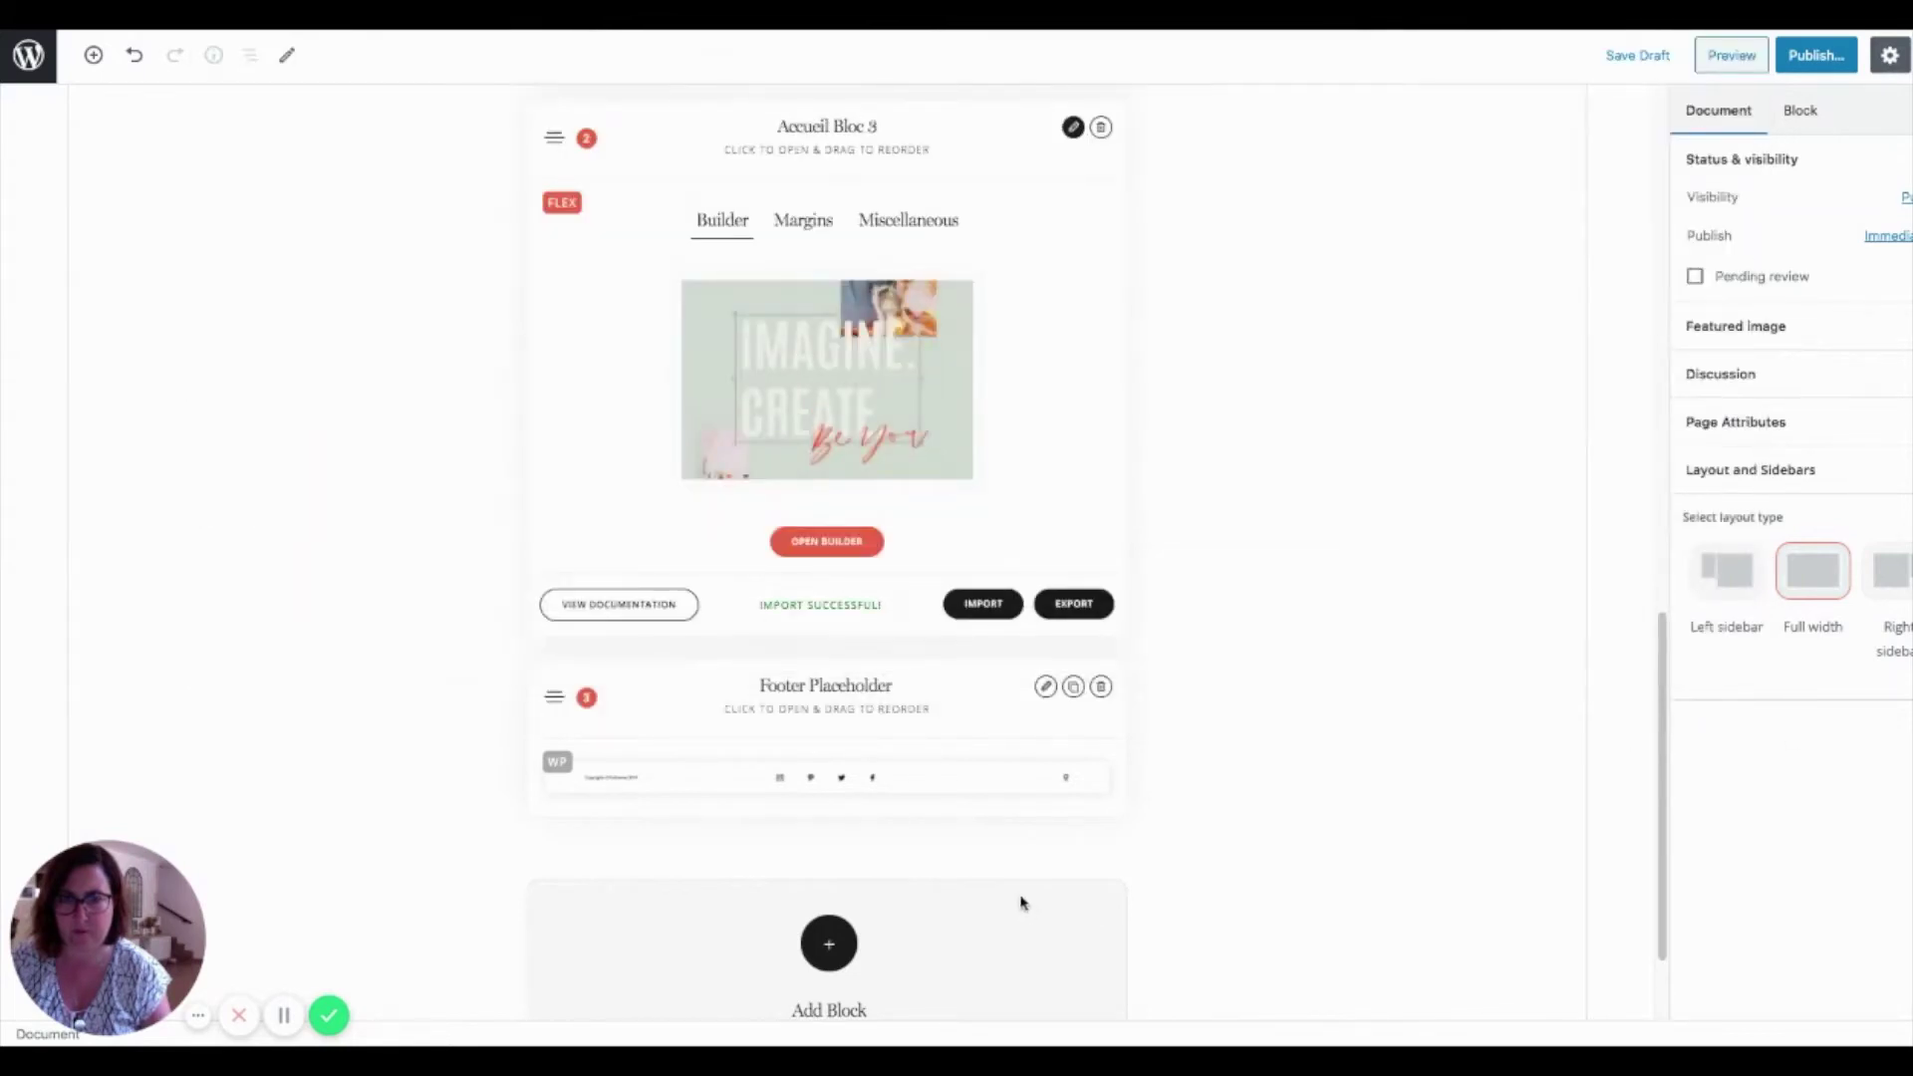
# Add a second Flex Block above the footer and import Links Grid.json into it.
pyautogui.click(803, 943)
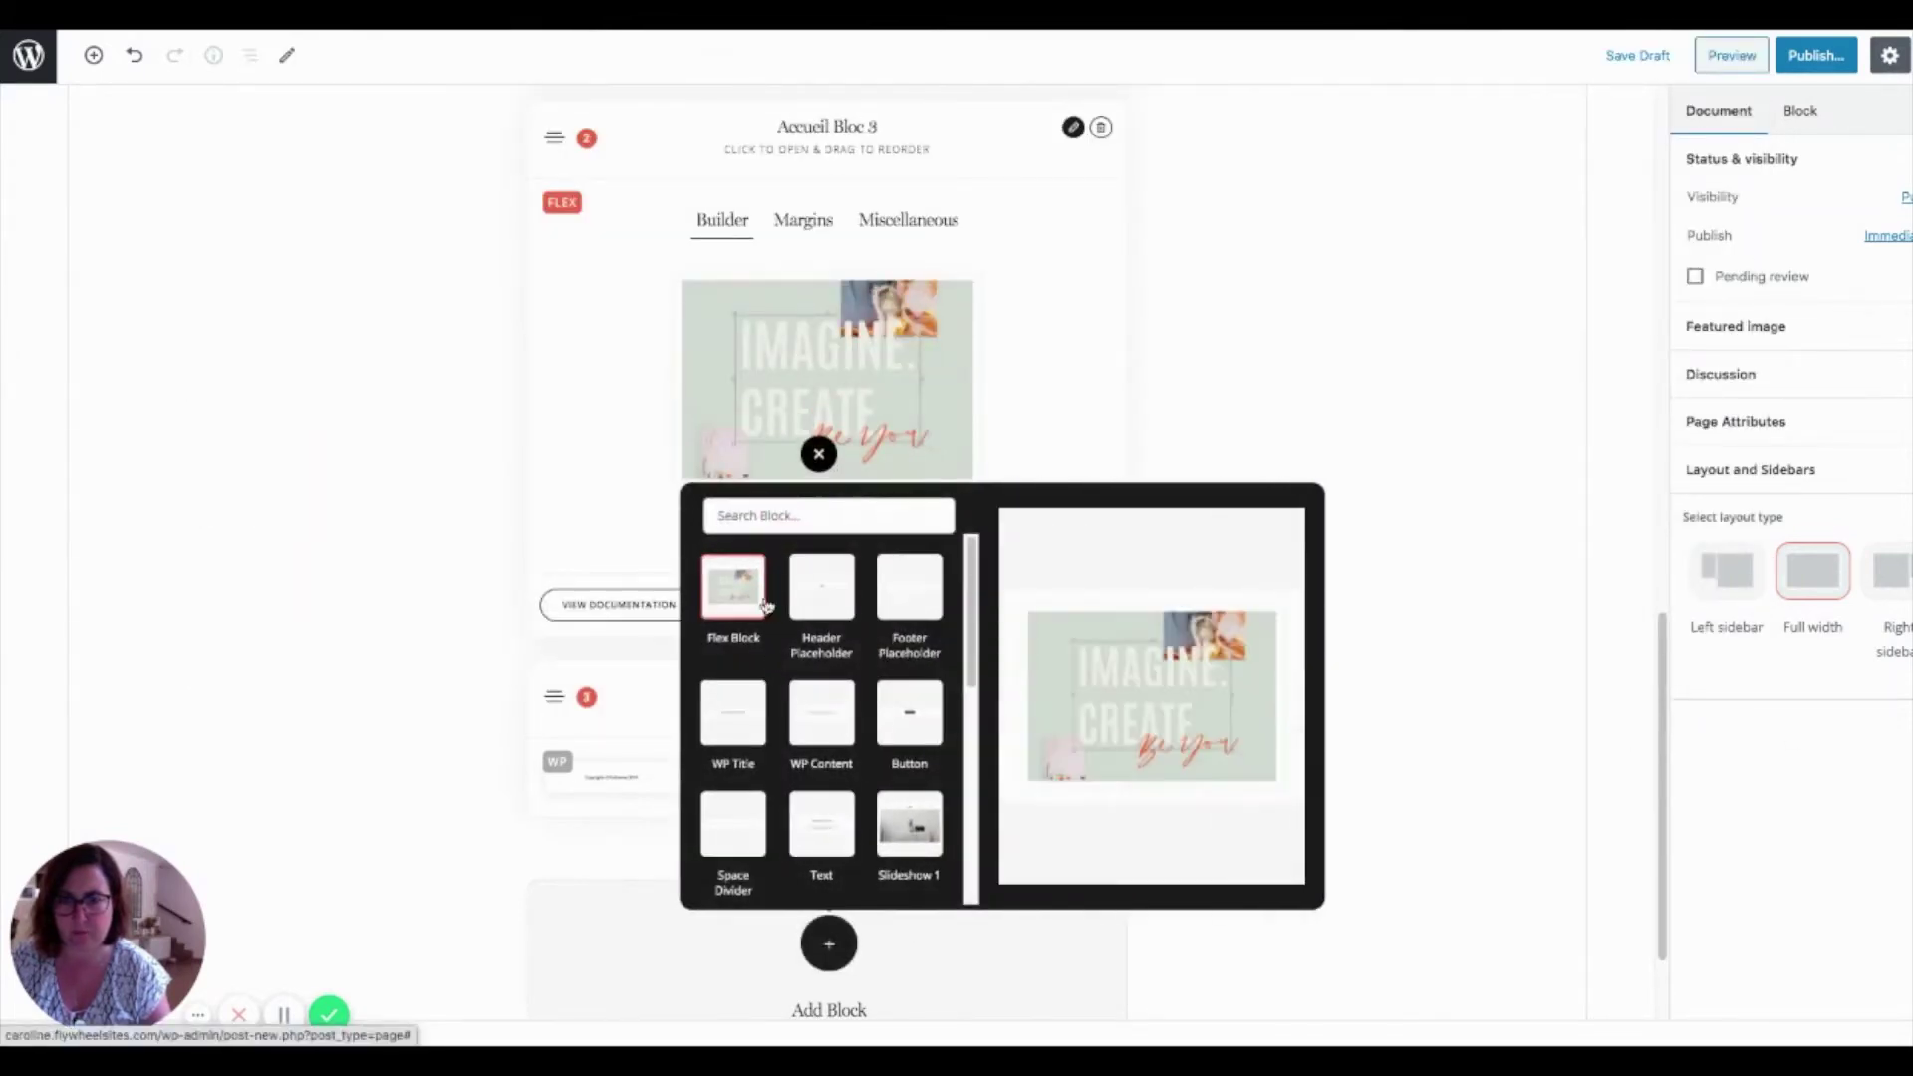
pyautogui.click(748, 593)
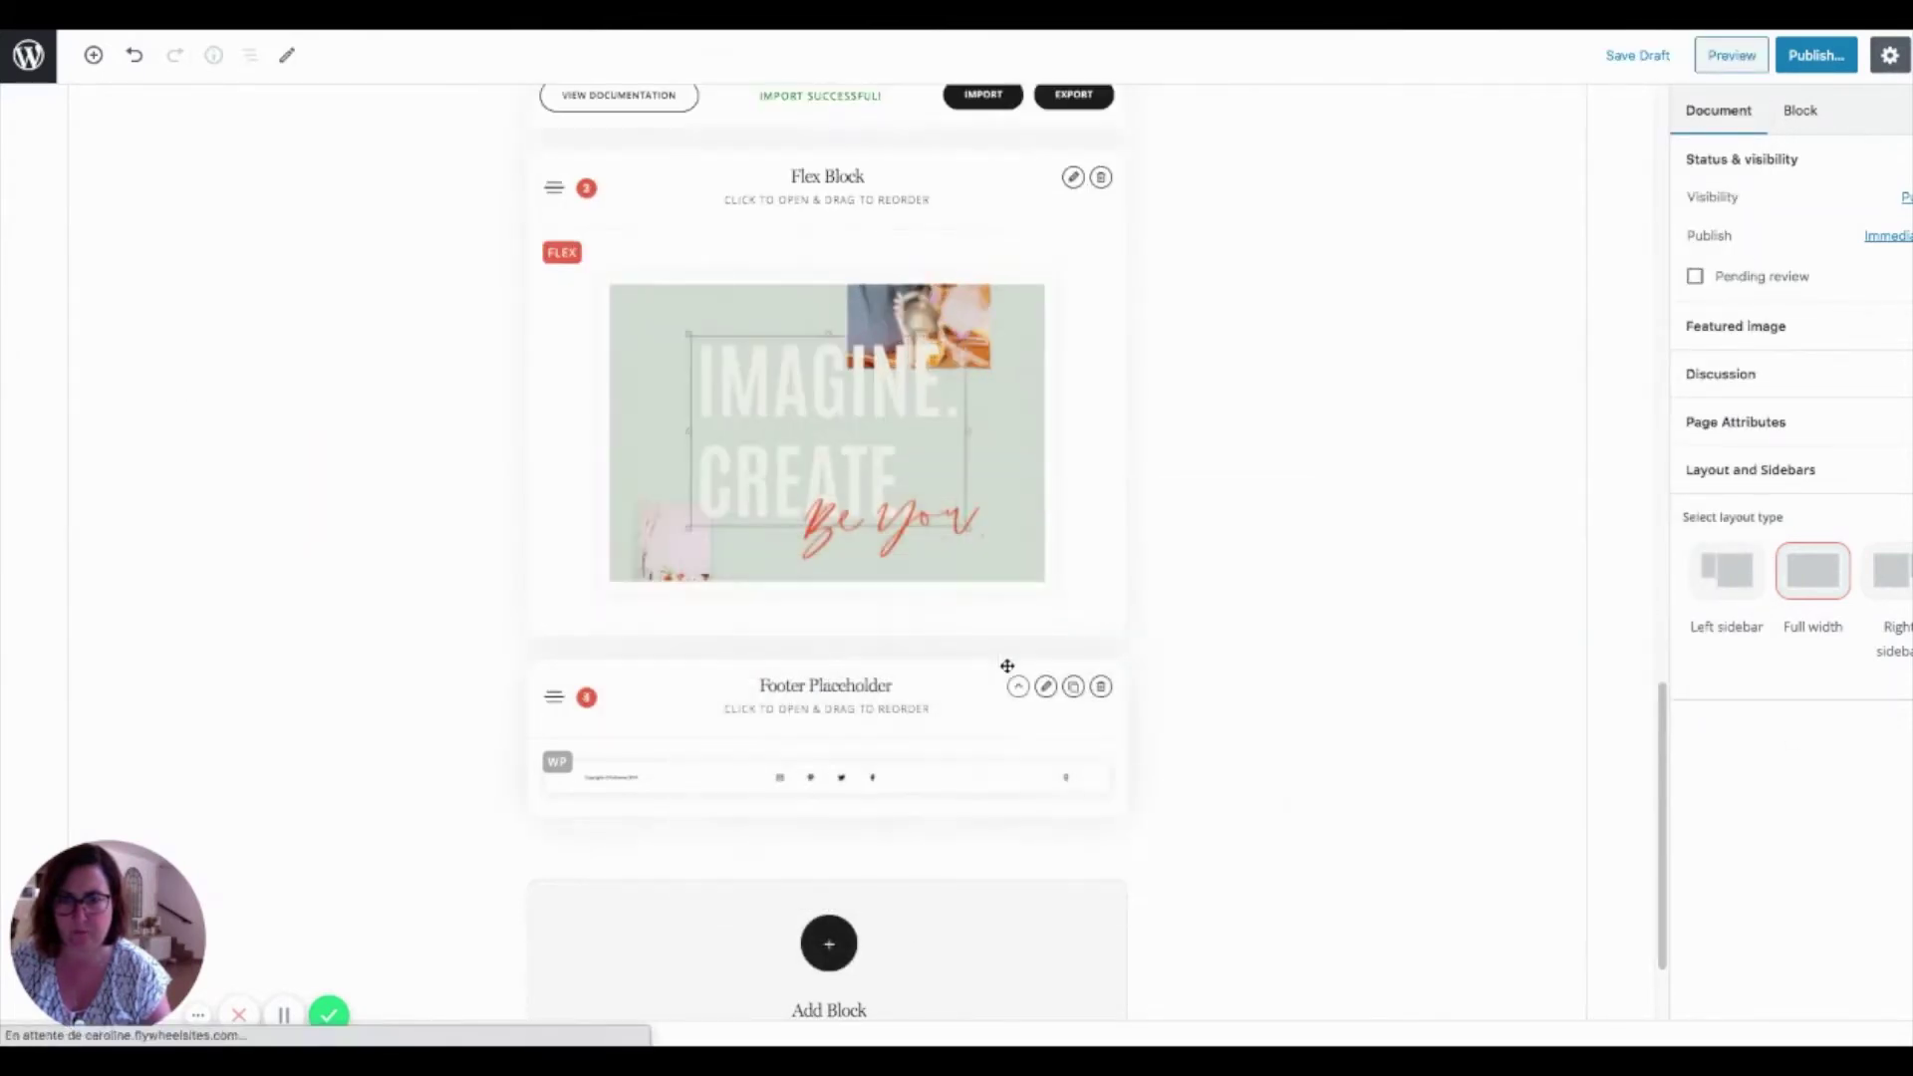
pyautogui.click(1073, 179)
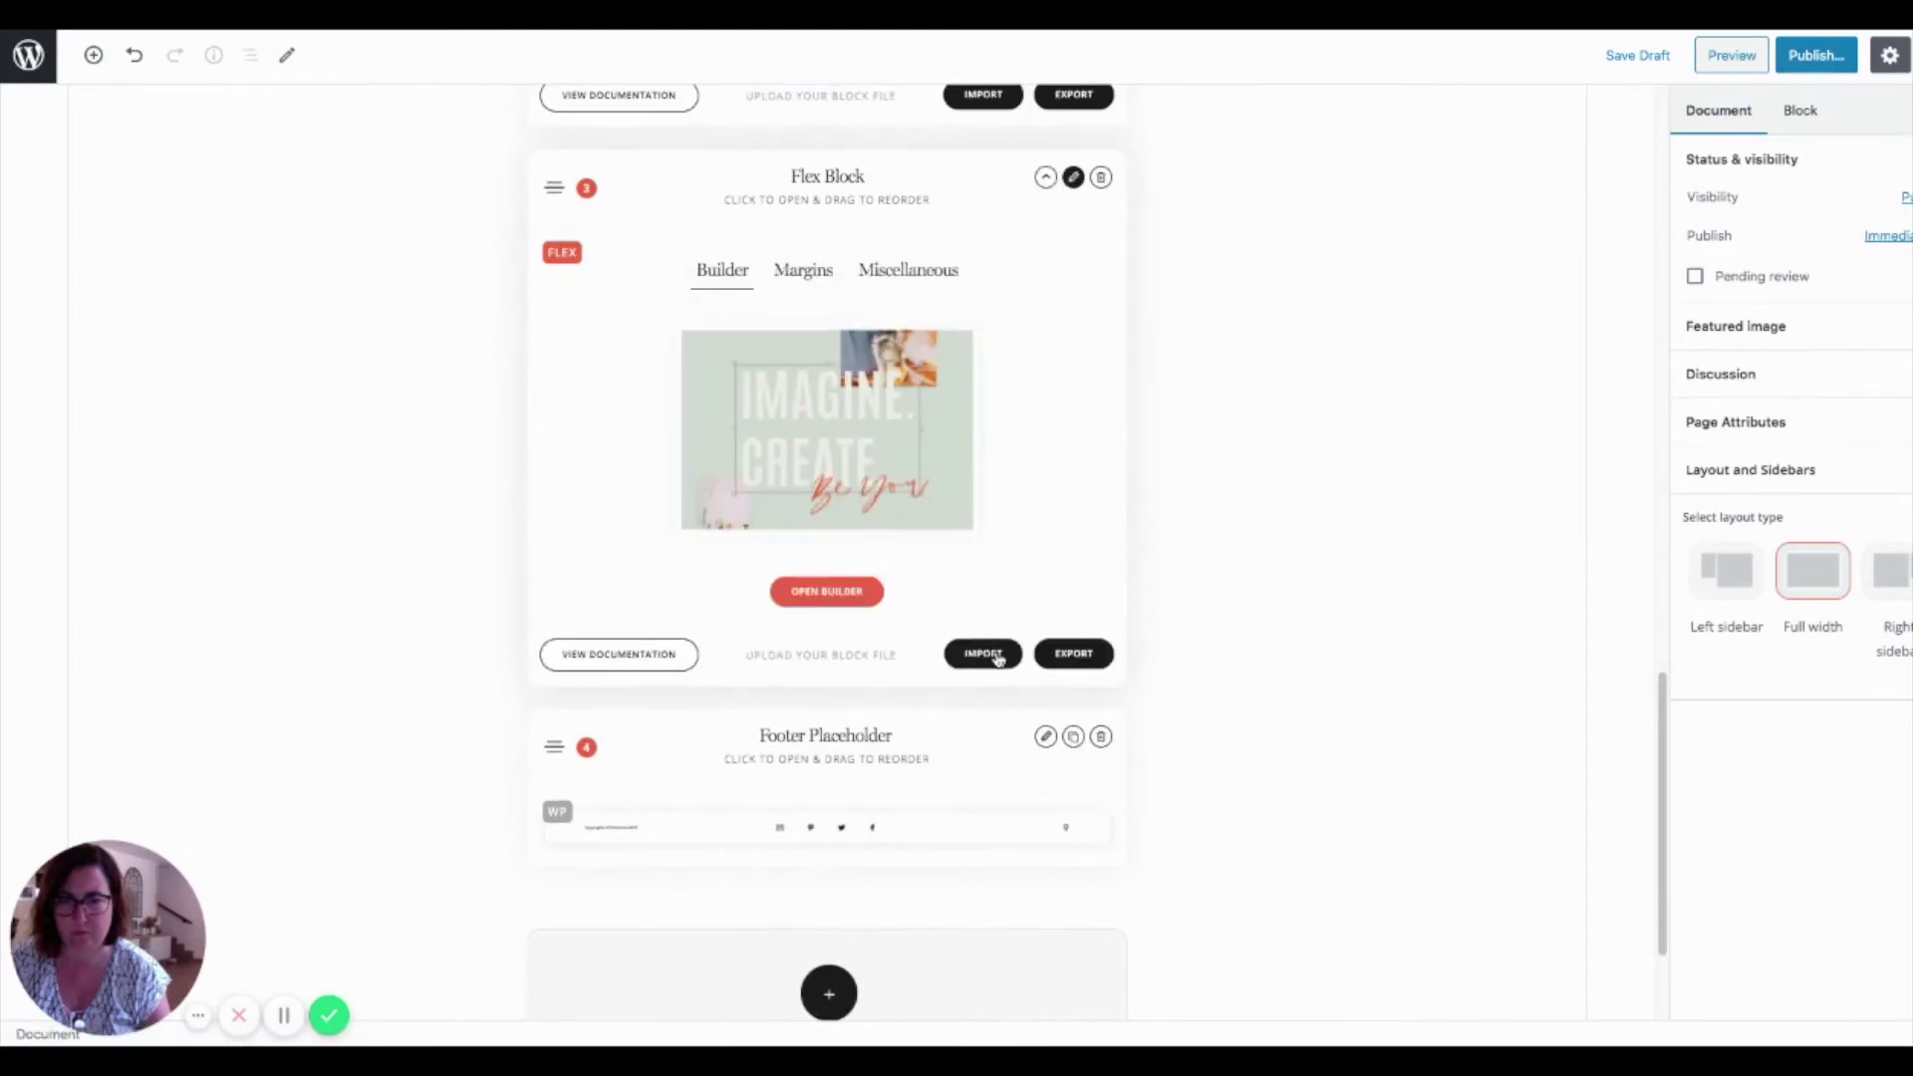
pyautogui.click(984, 654)
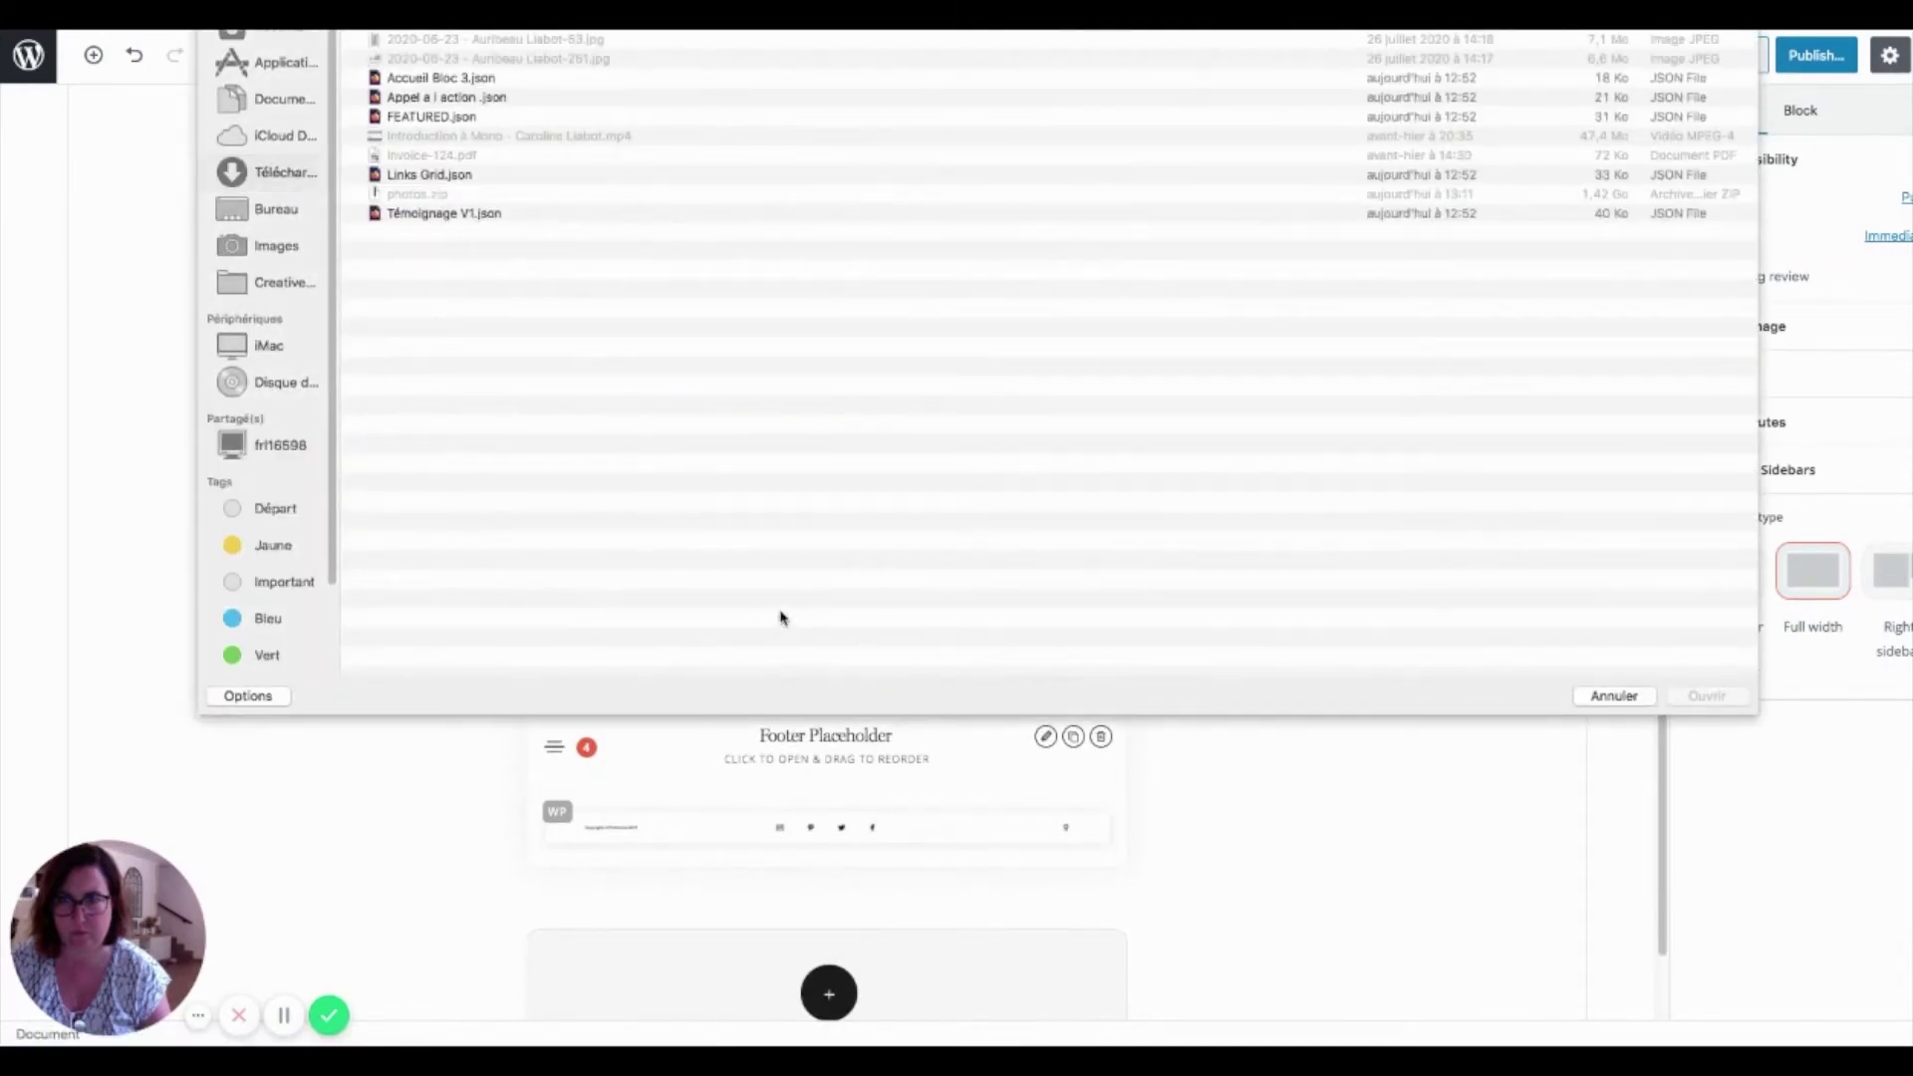
pyautogui.click(417, 178)
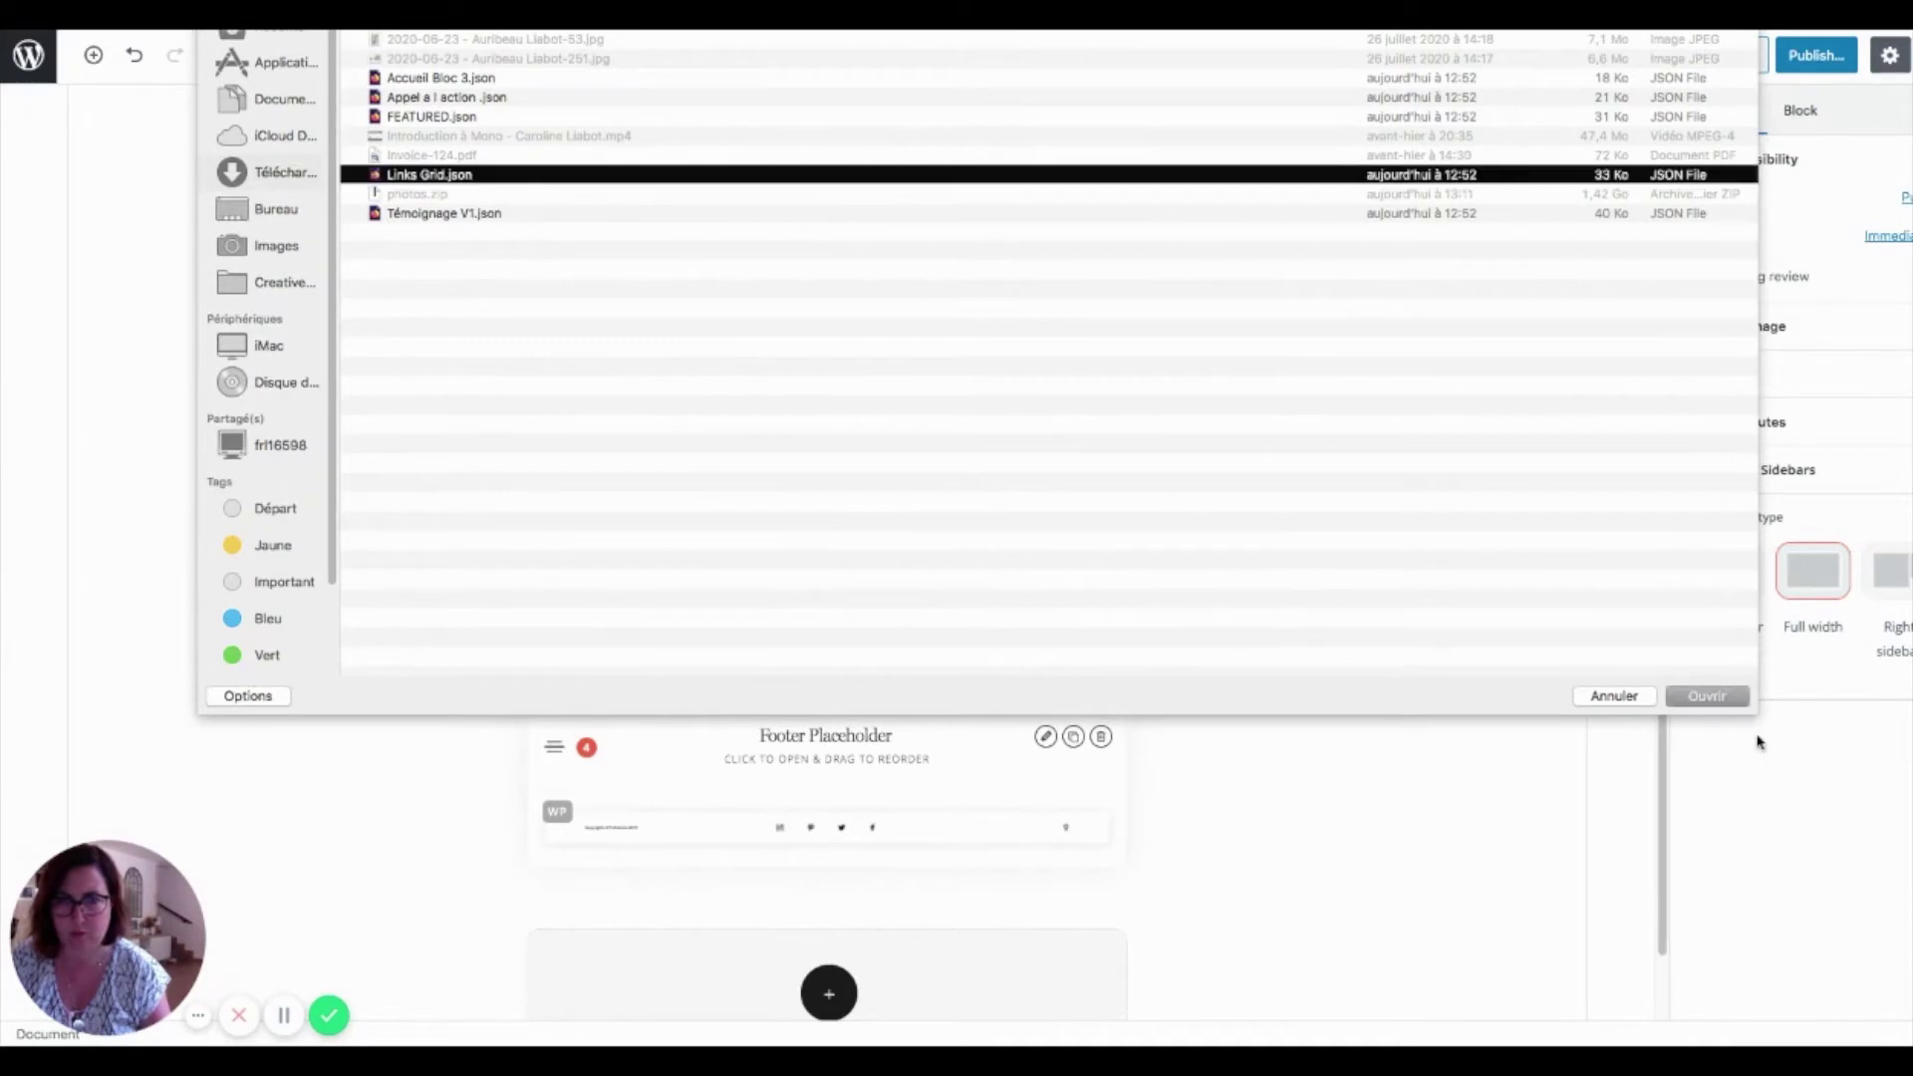
pyautogui.click(1707, 696)
# Add a third Flex Block above the footer and import Témoignage V1.json into it.
pyautogui.scroll(-1, 894, 945)
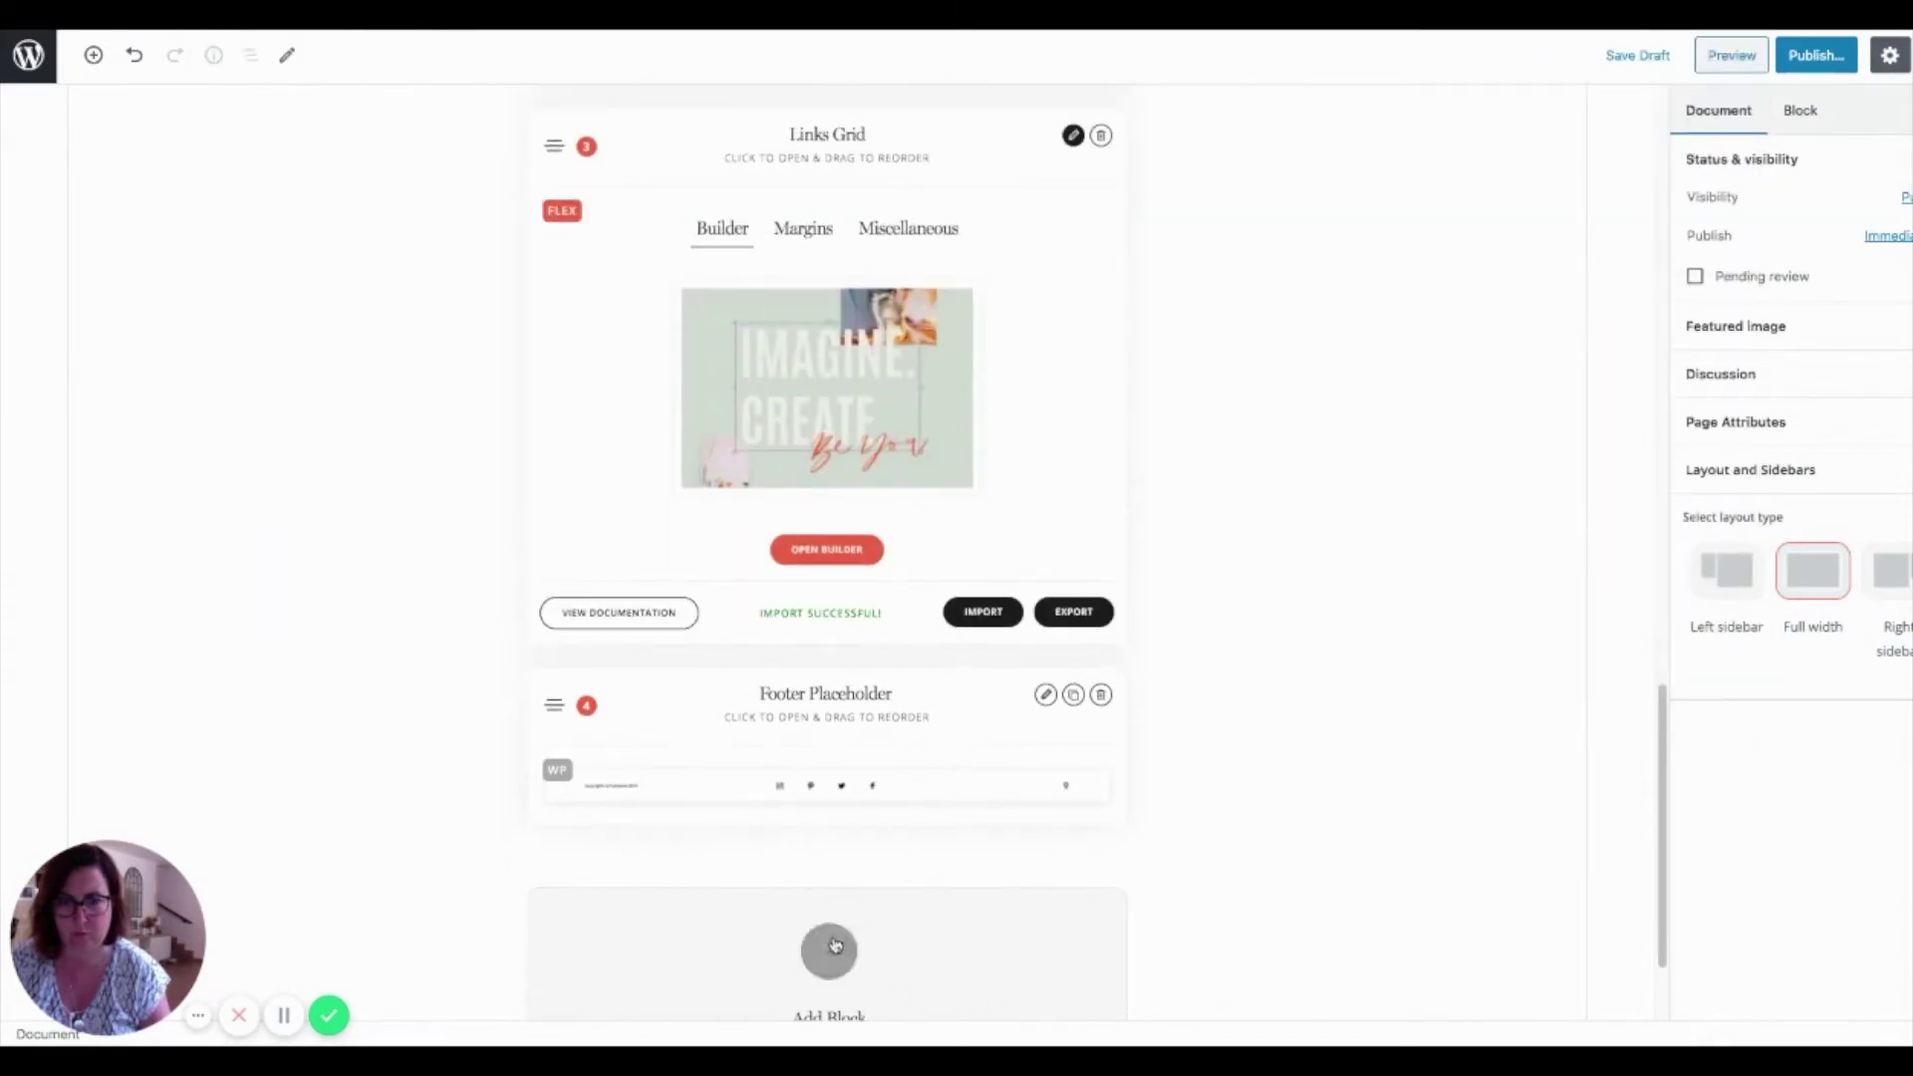
pyautogui.click(829, 952)
pyautogui.click(736, 573)
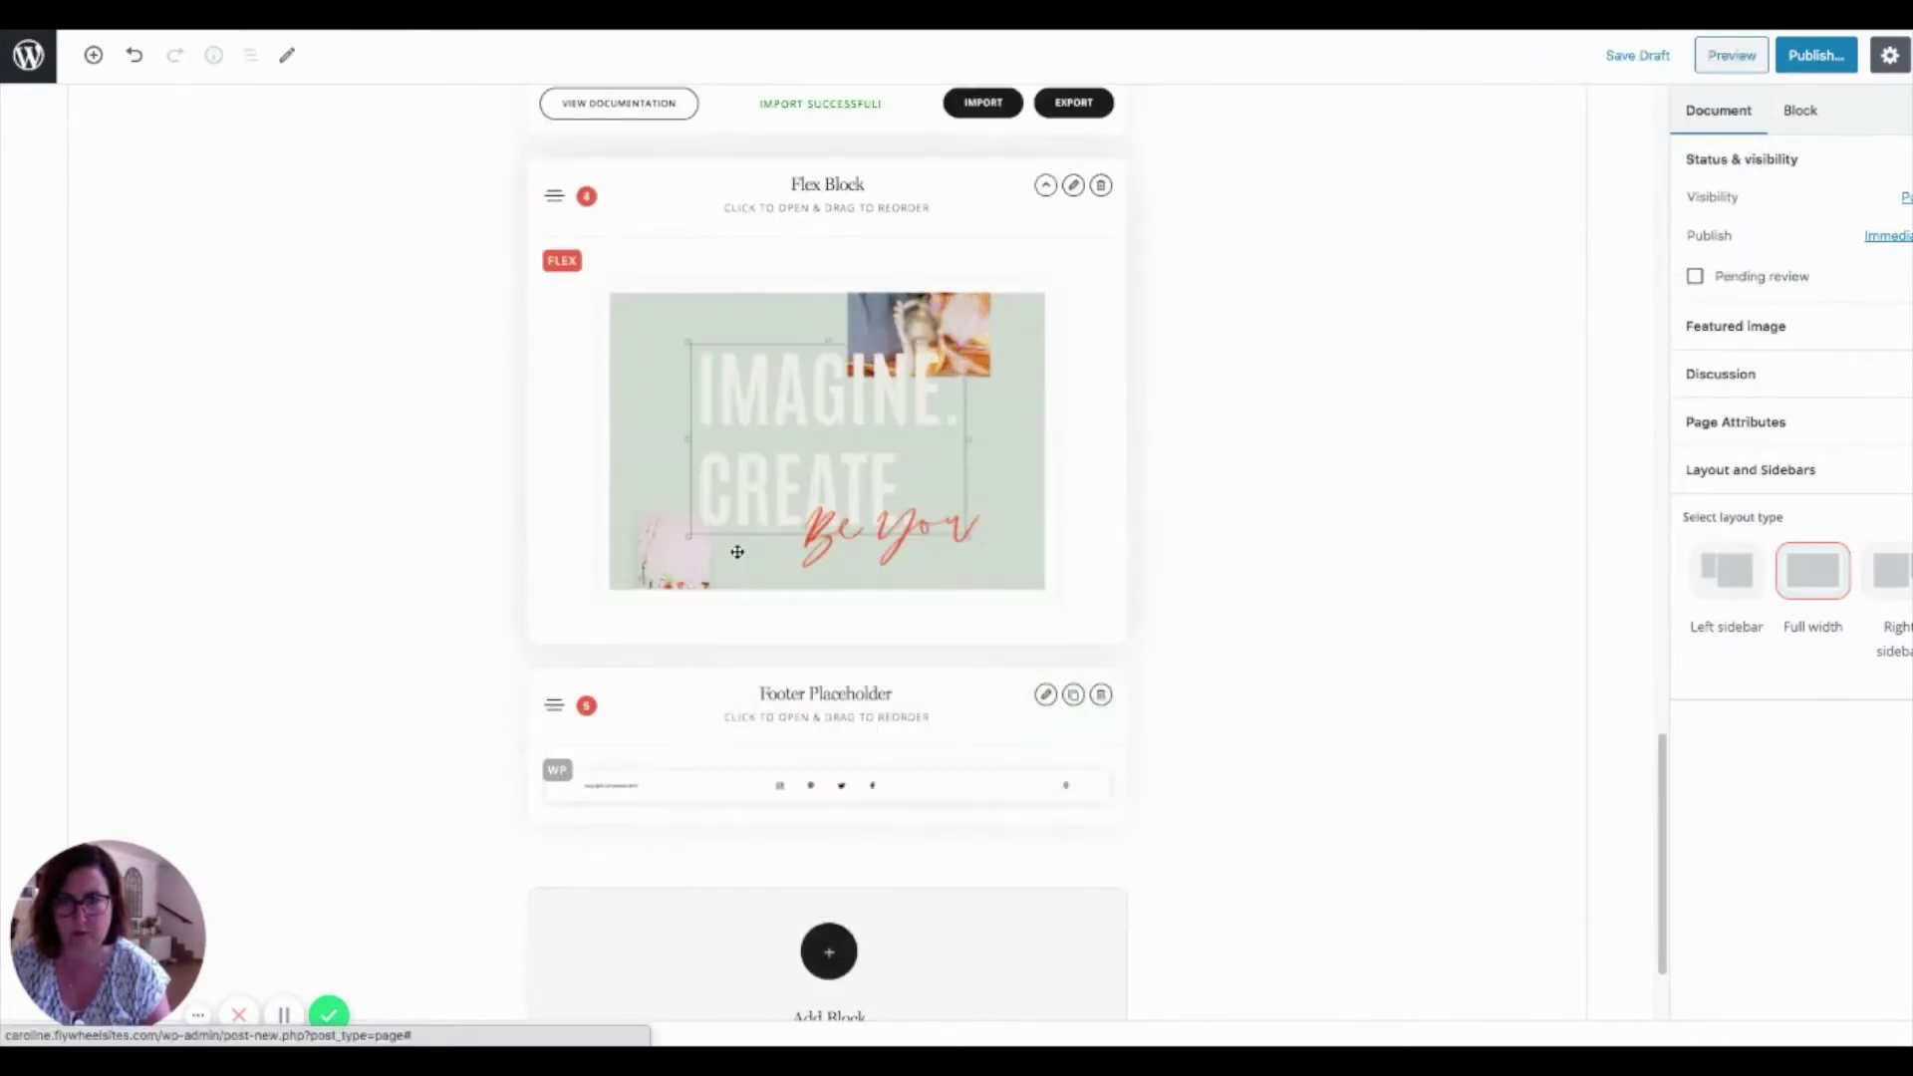
pyautogui.click(1073, 181)
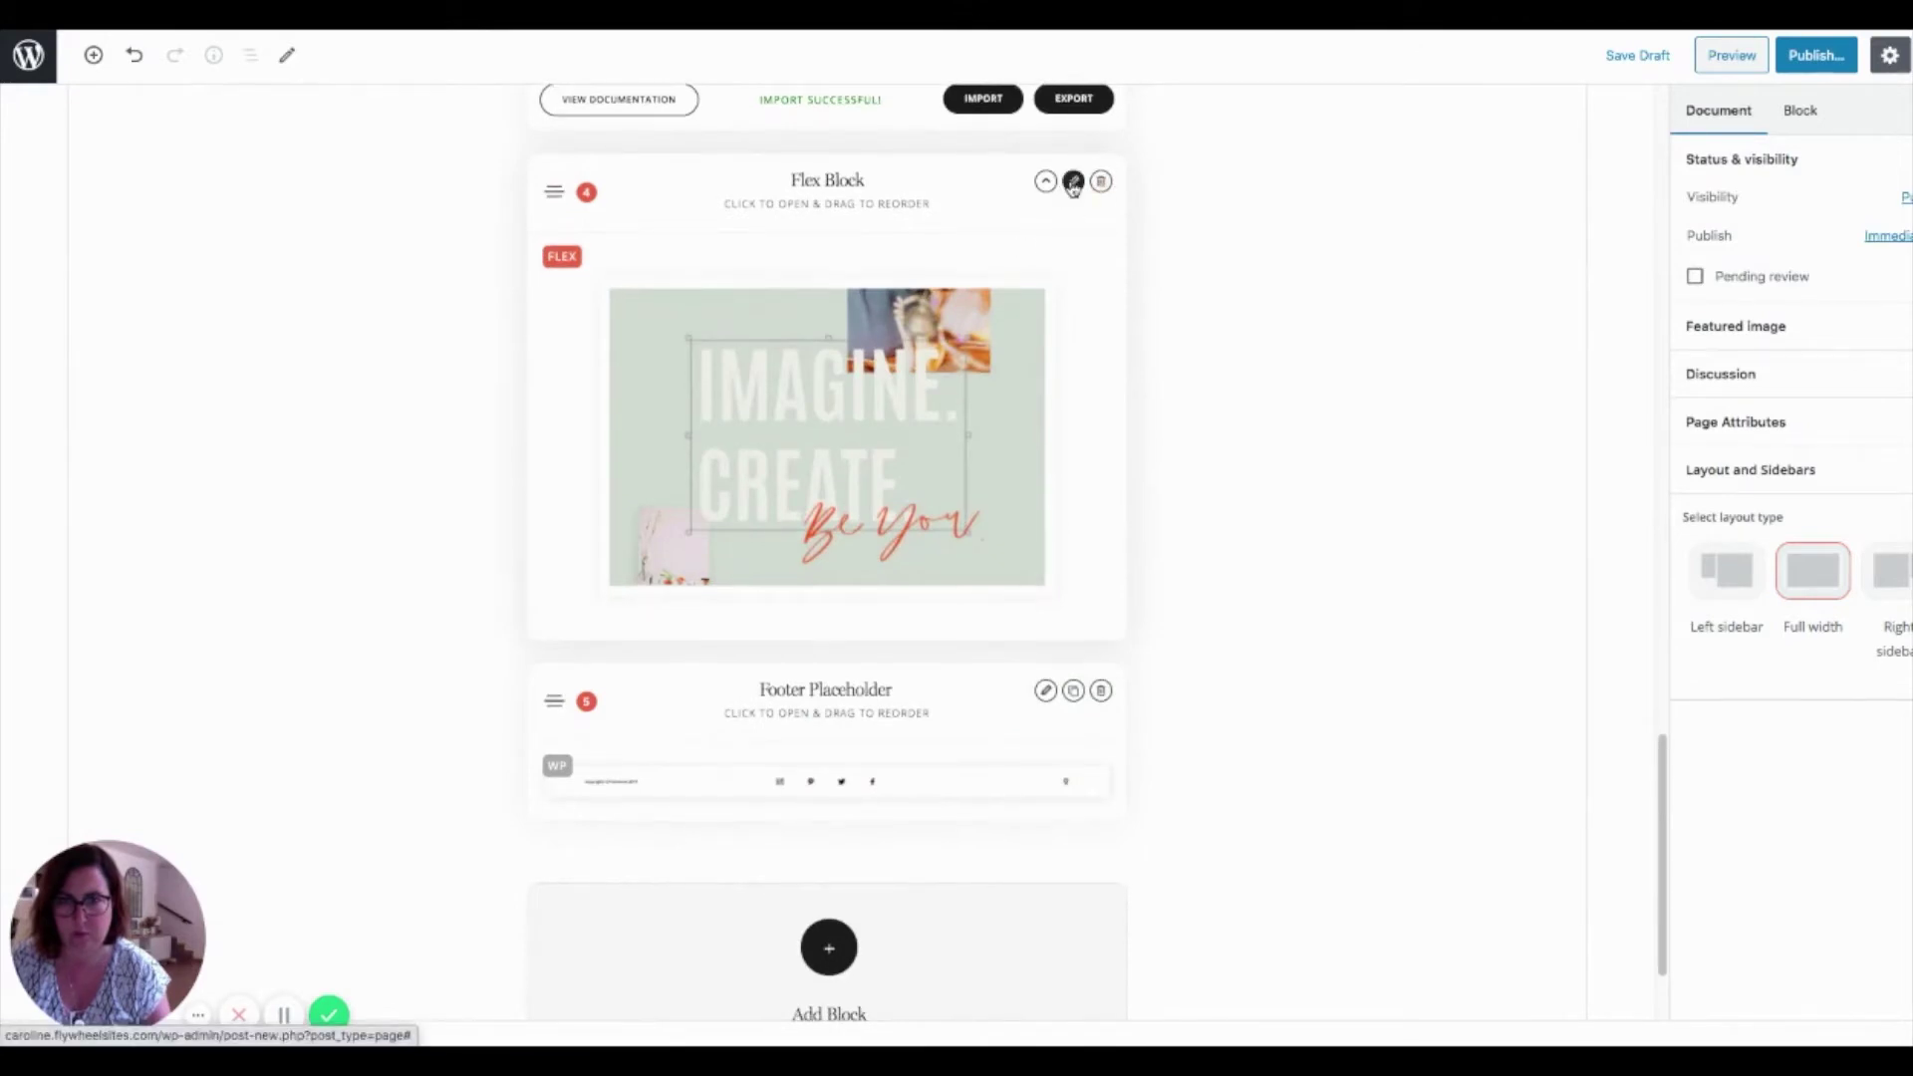
pyautogui.click(1000, 657)
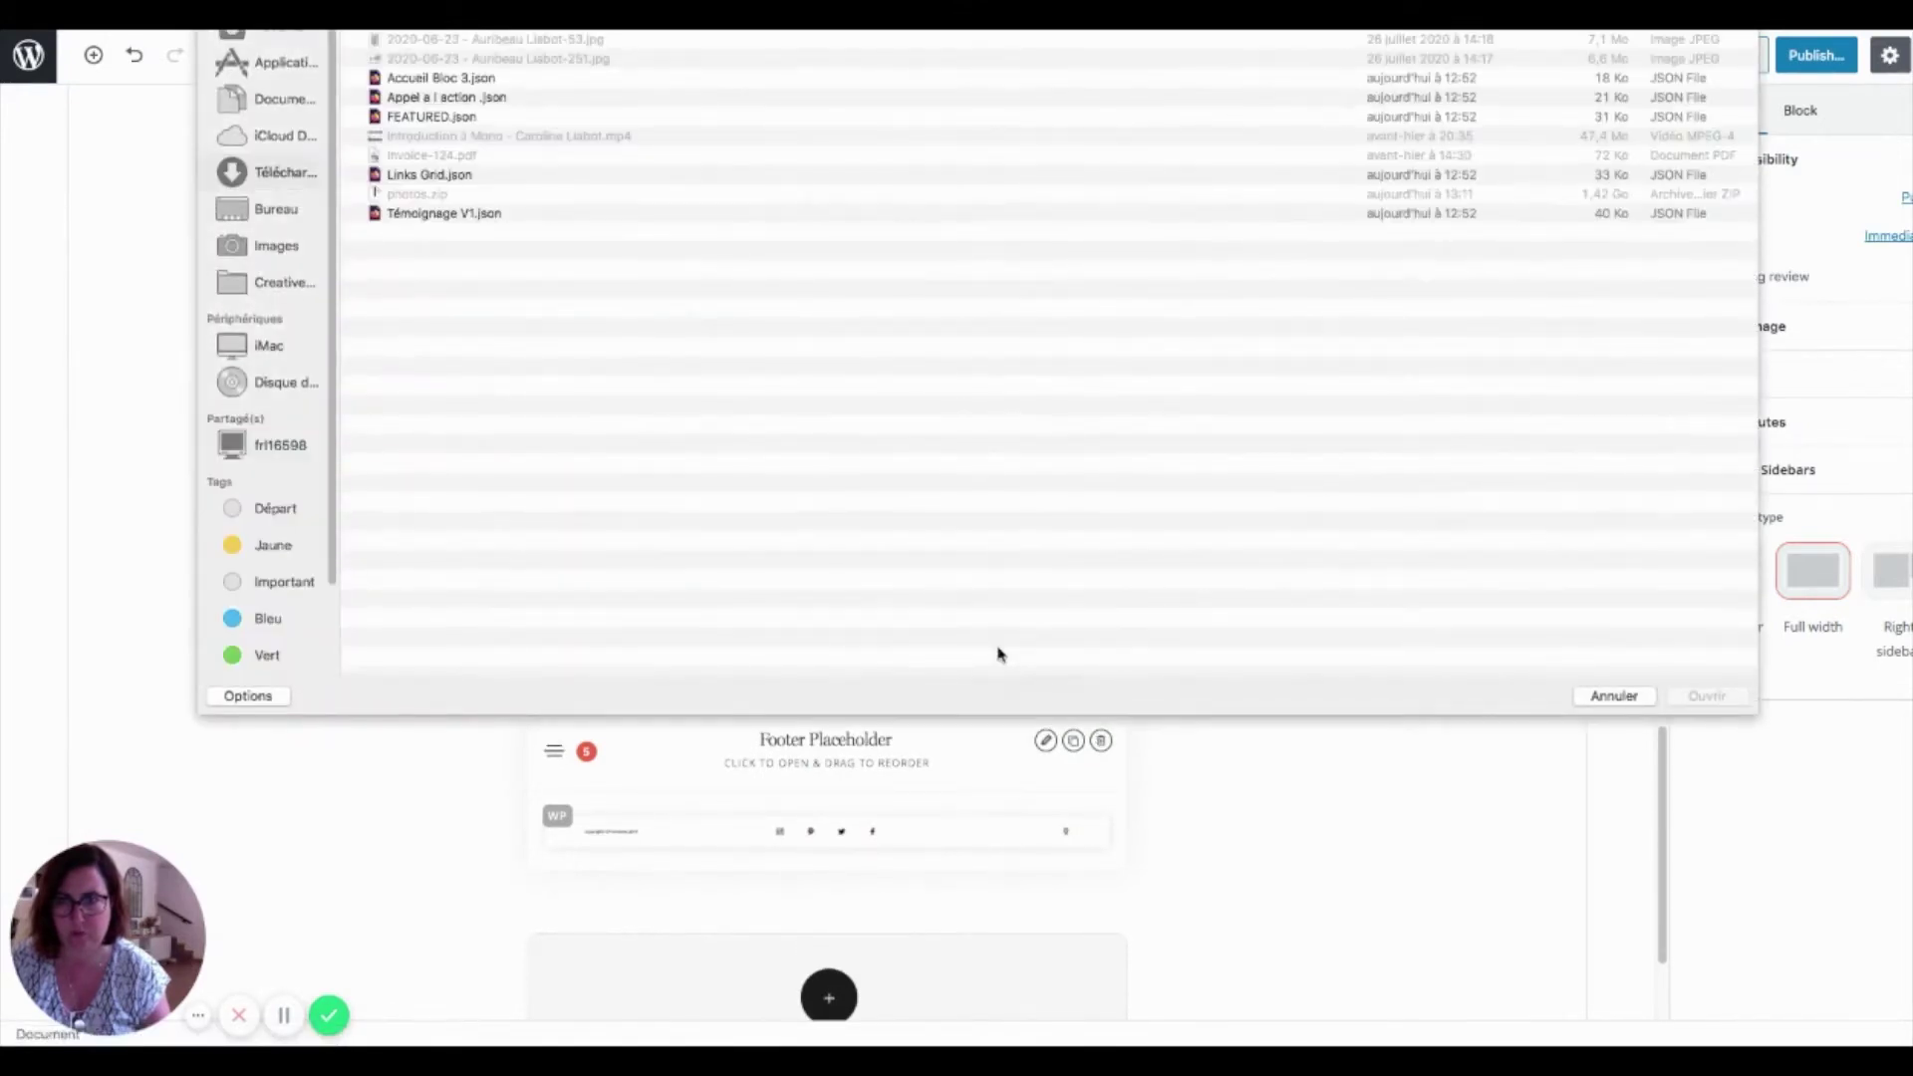
pyautogui.click(506, 216)
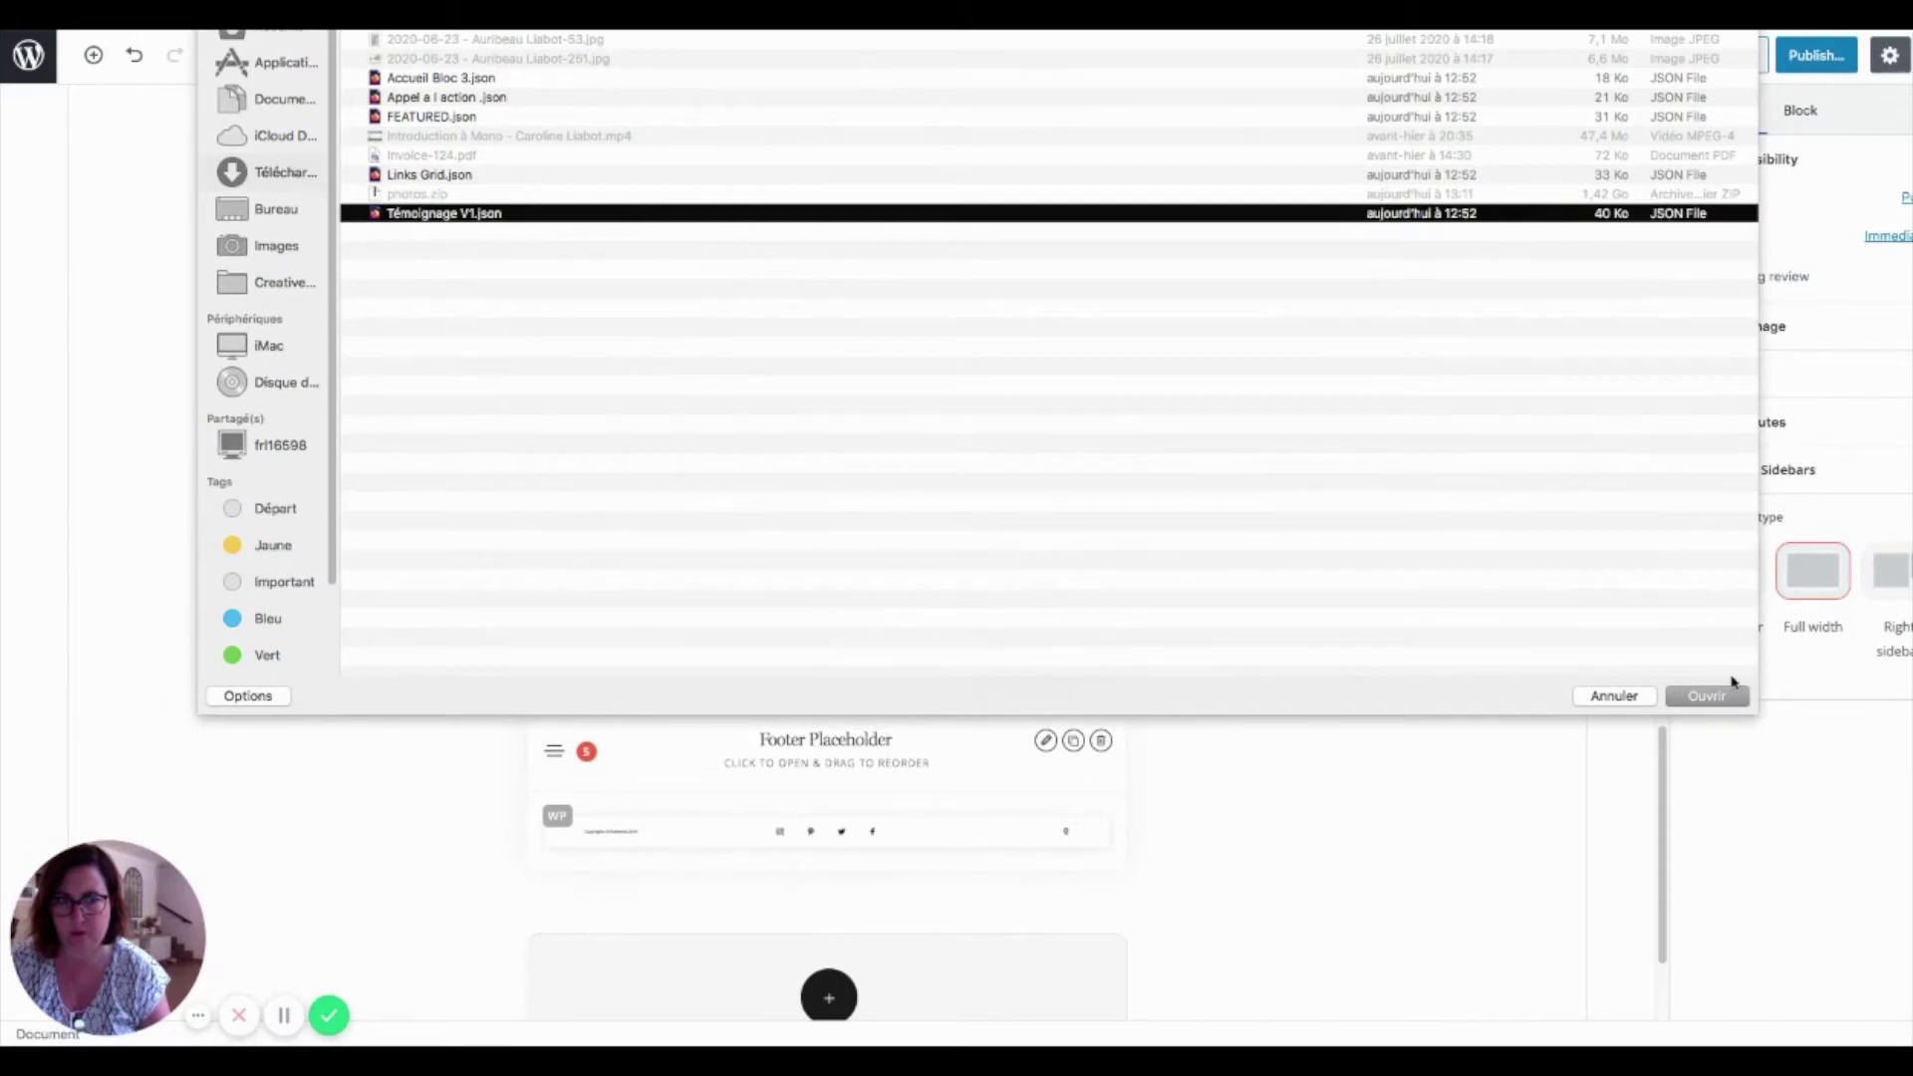
pyautogui.click(1729, 688)
pyautogui.scroll(-3, 1156, 847)
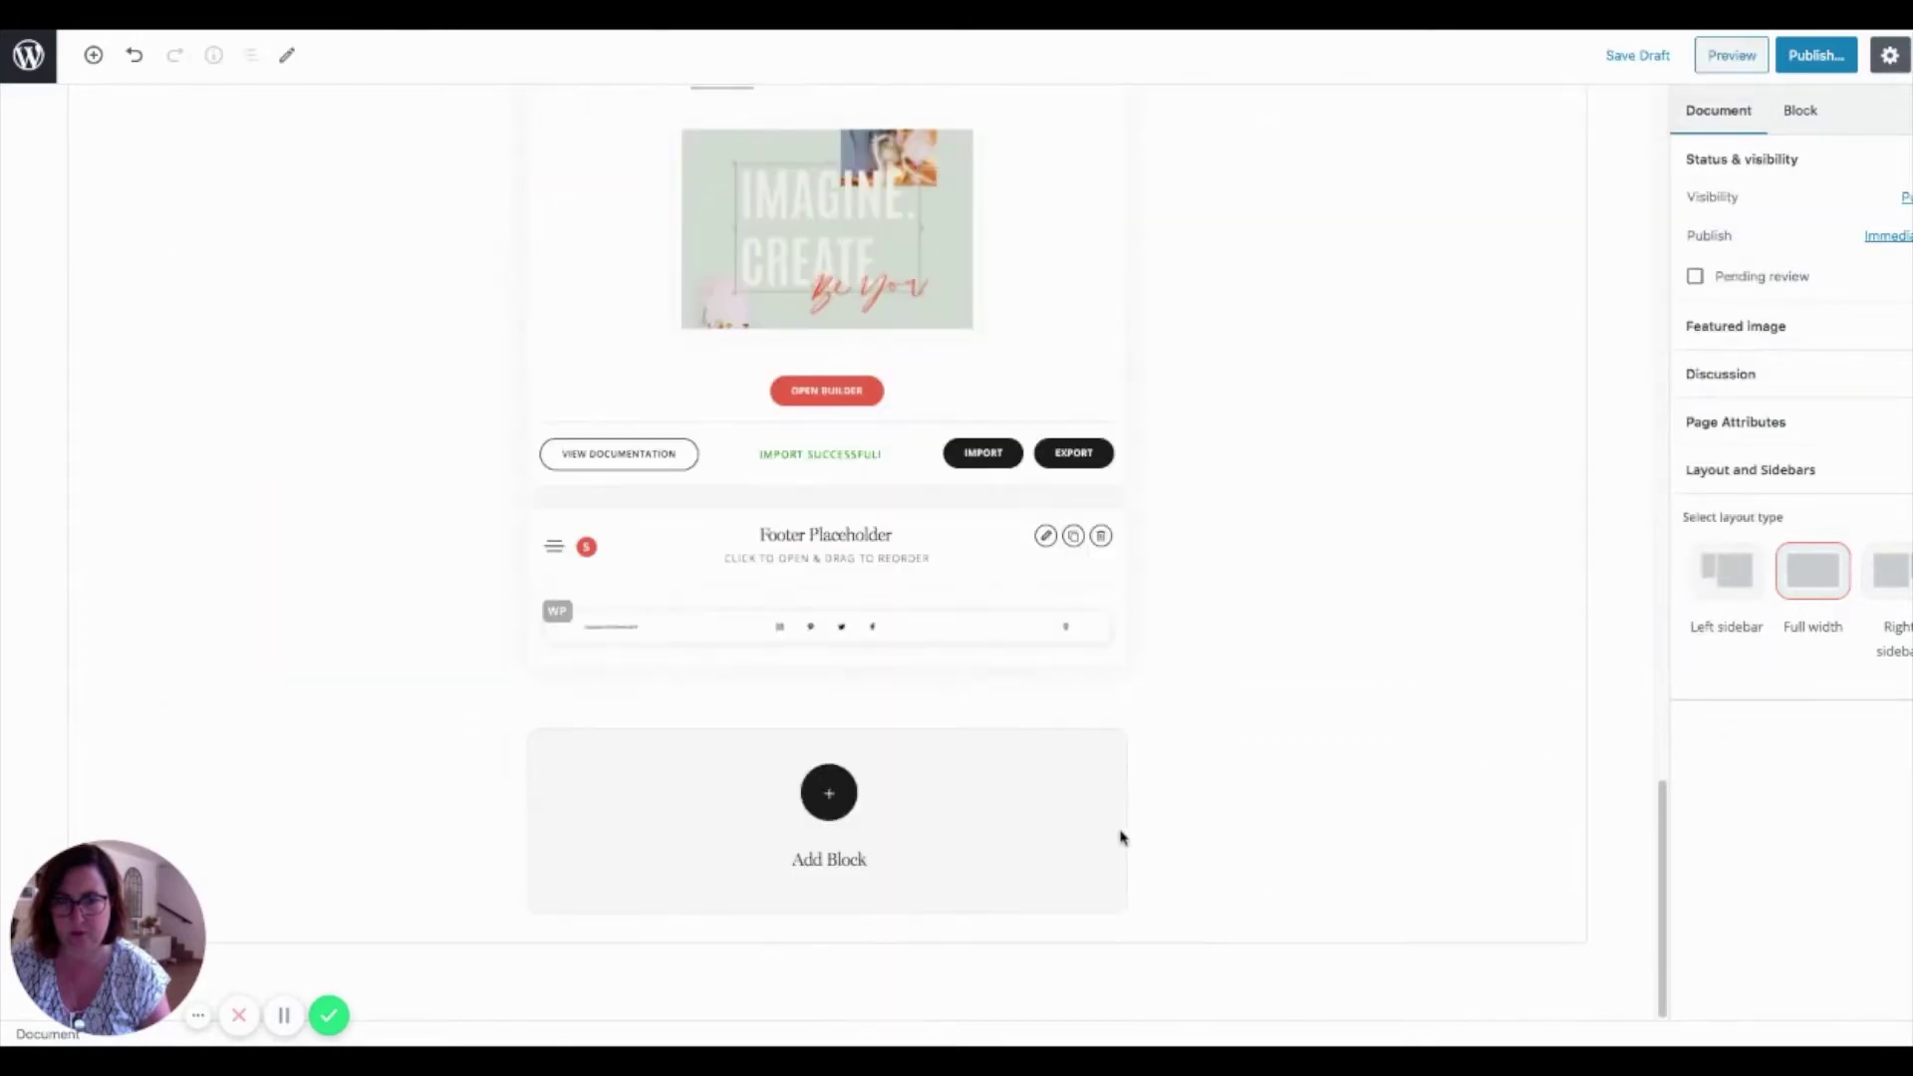
# Add a fourth Flex Block above the footer and import FEATURED.json into it.
pyautogui.click(842, 814)
pyautogui.press('Escape')
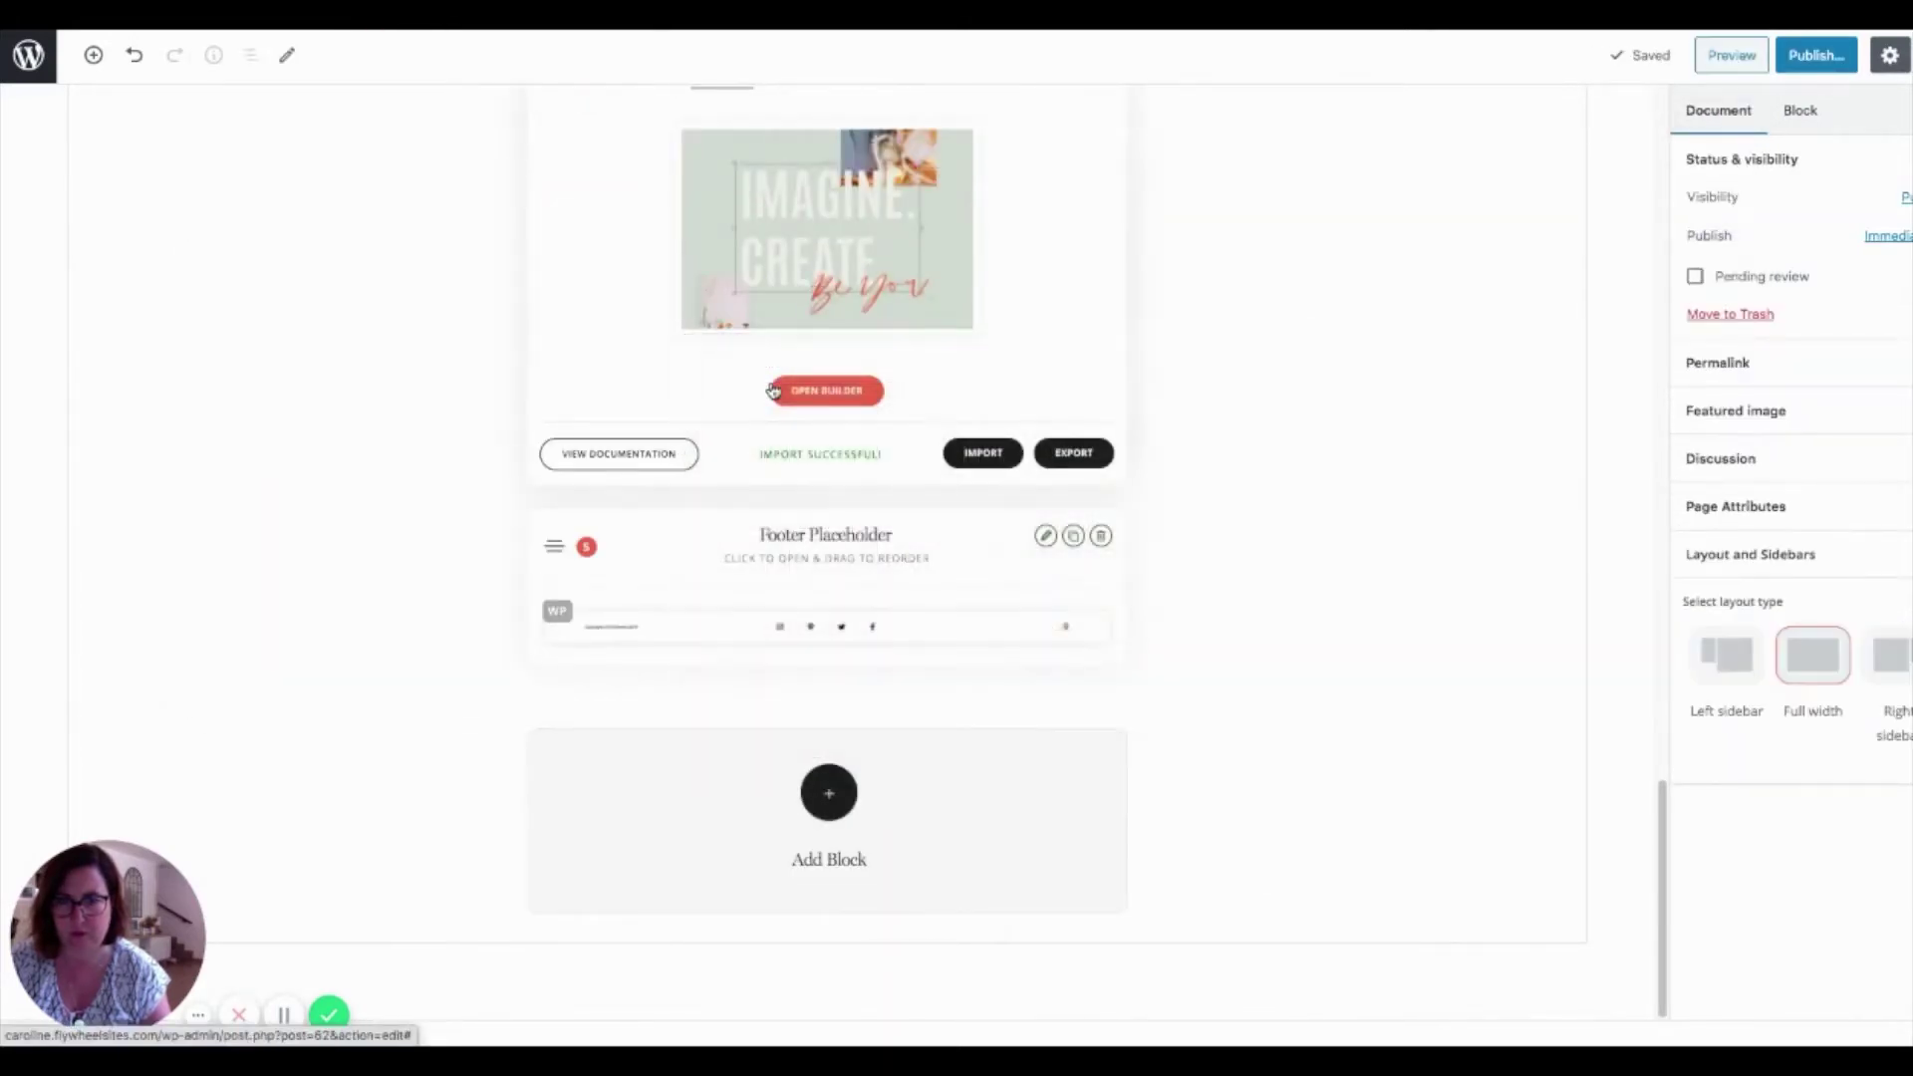
pyautogui.click(1073, 537)
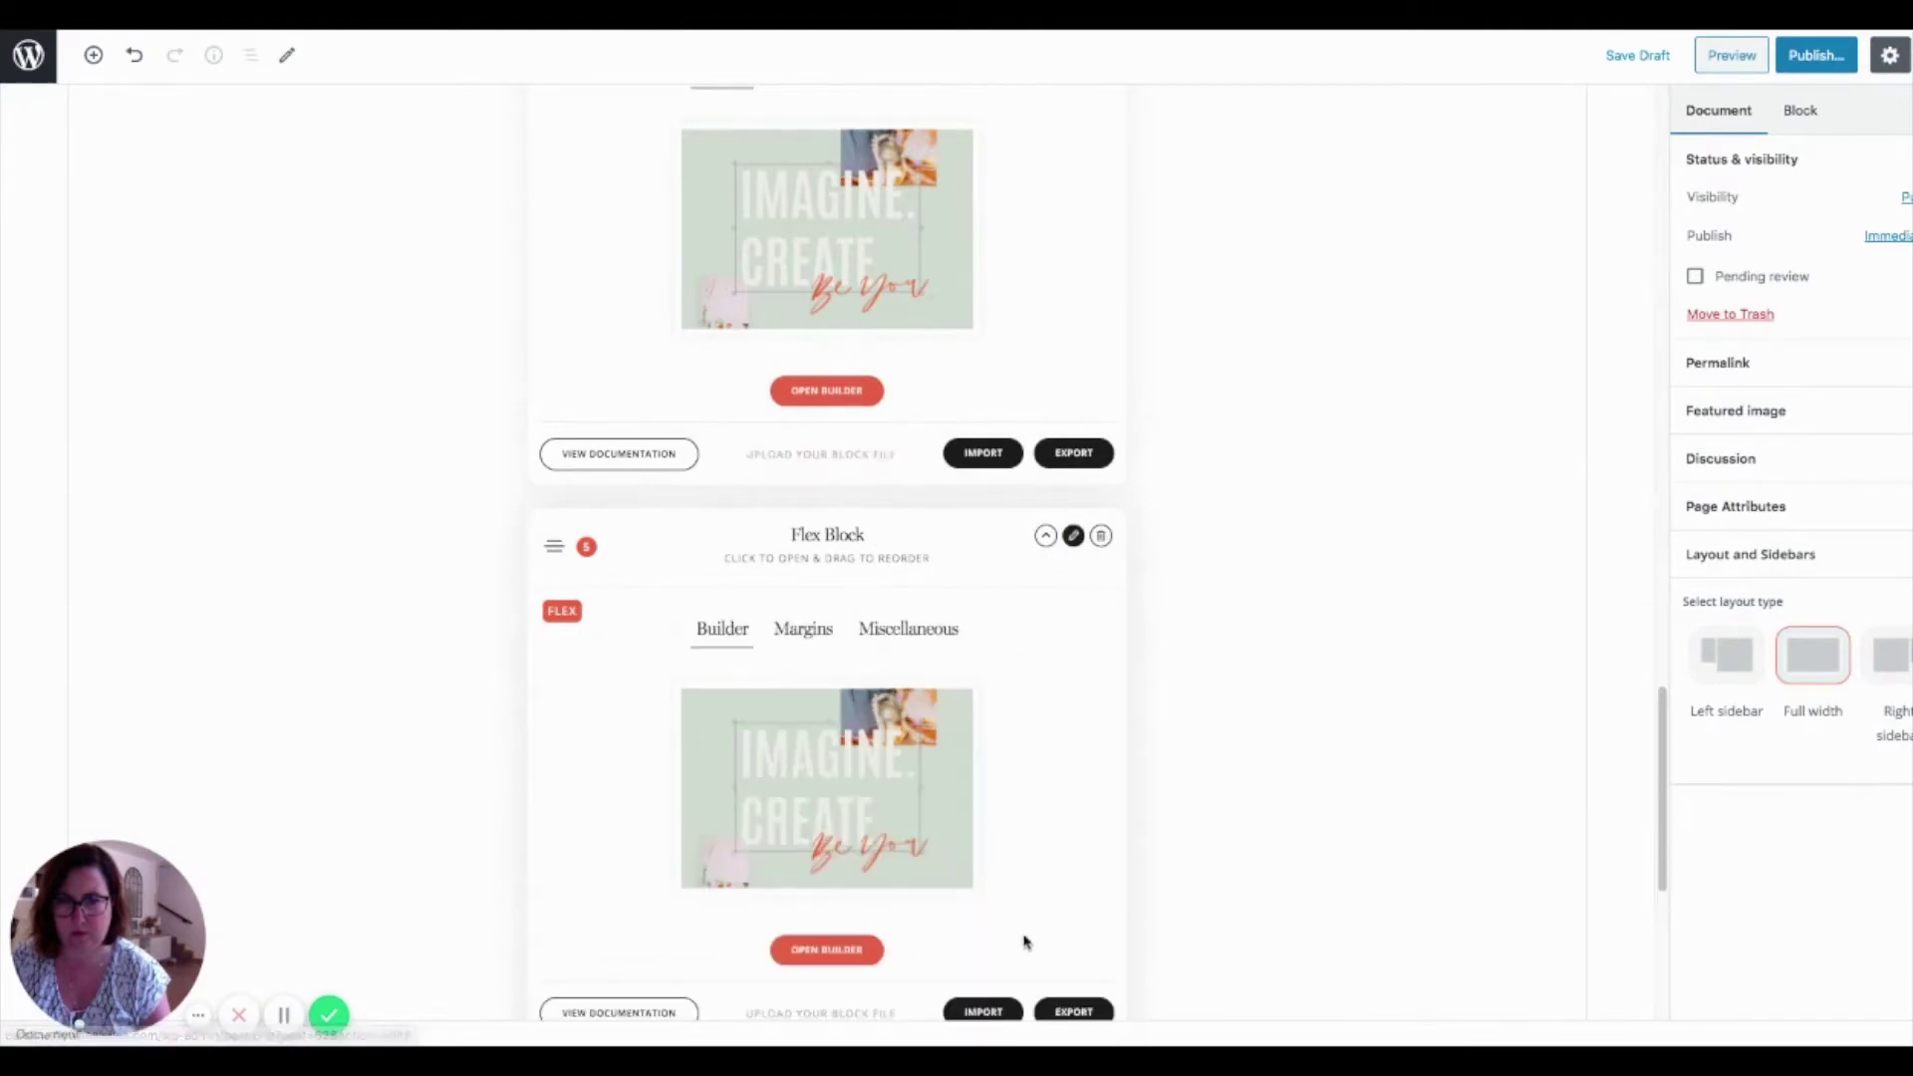
pyautogui.click(981, 1009)
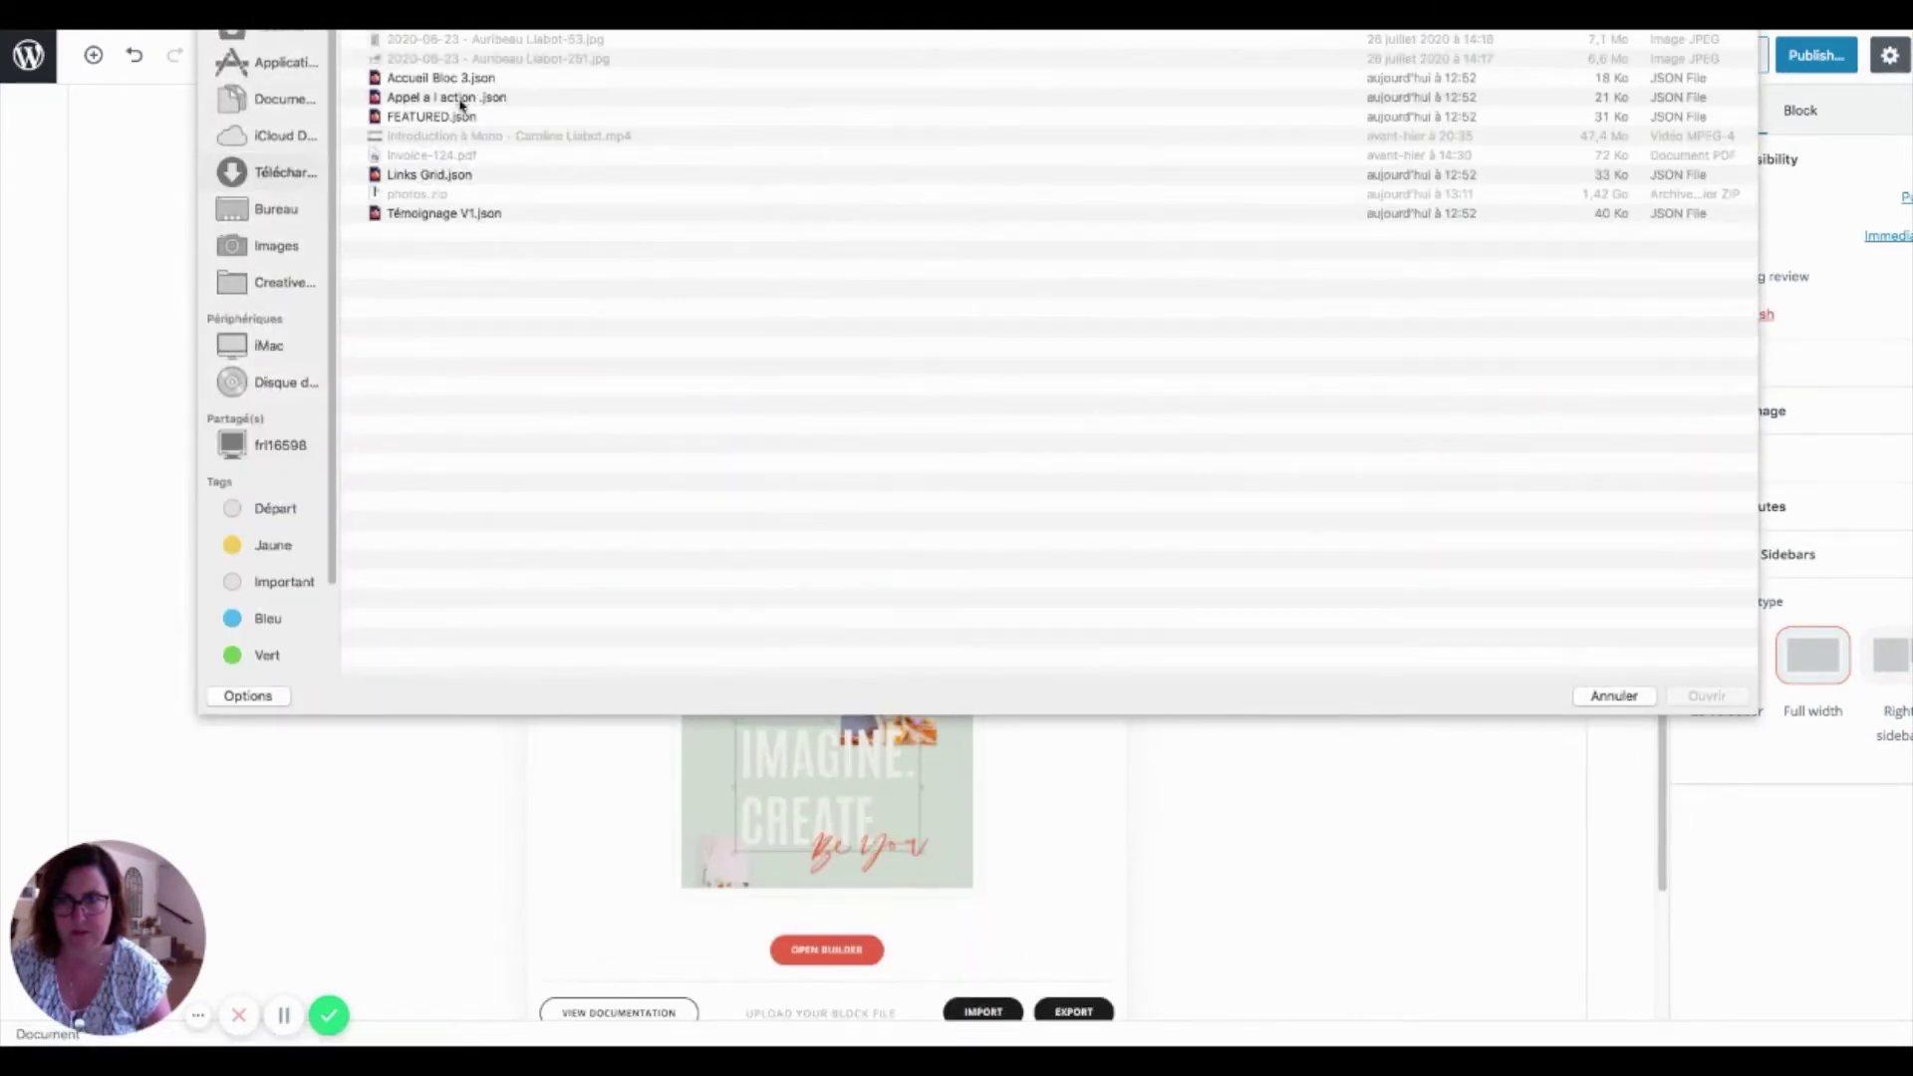
pyautogui.click(463, 117)
pyautogui.click(1707, 695)
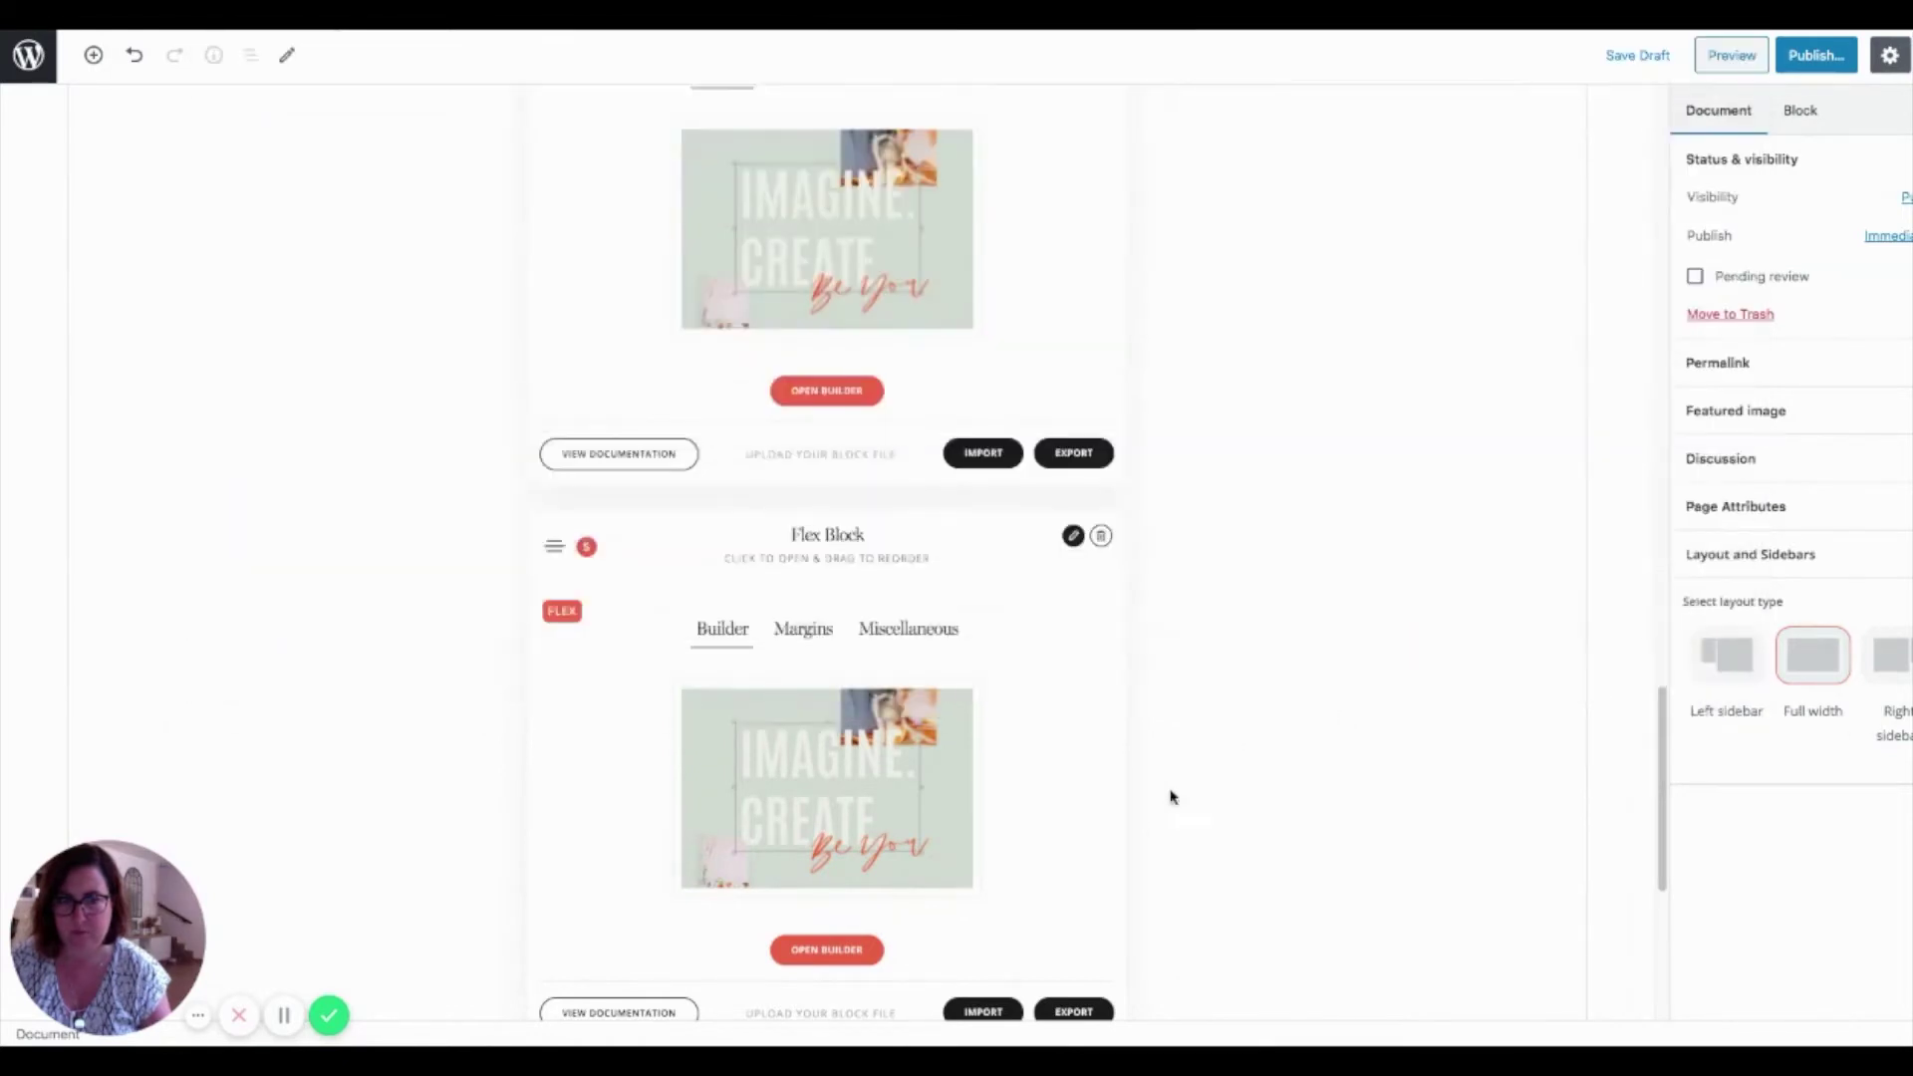
# Add a fifth Flex Block above the footer and import Appel a l action .json into it.
pyautogui.scroll(-5, 1171, 794)
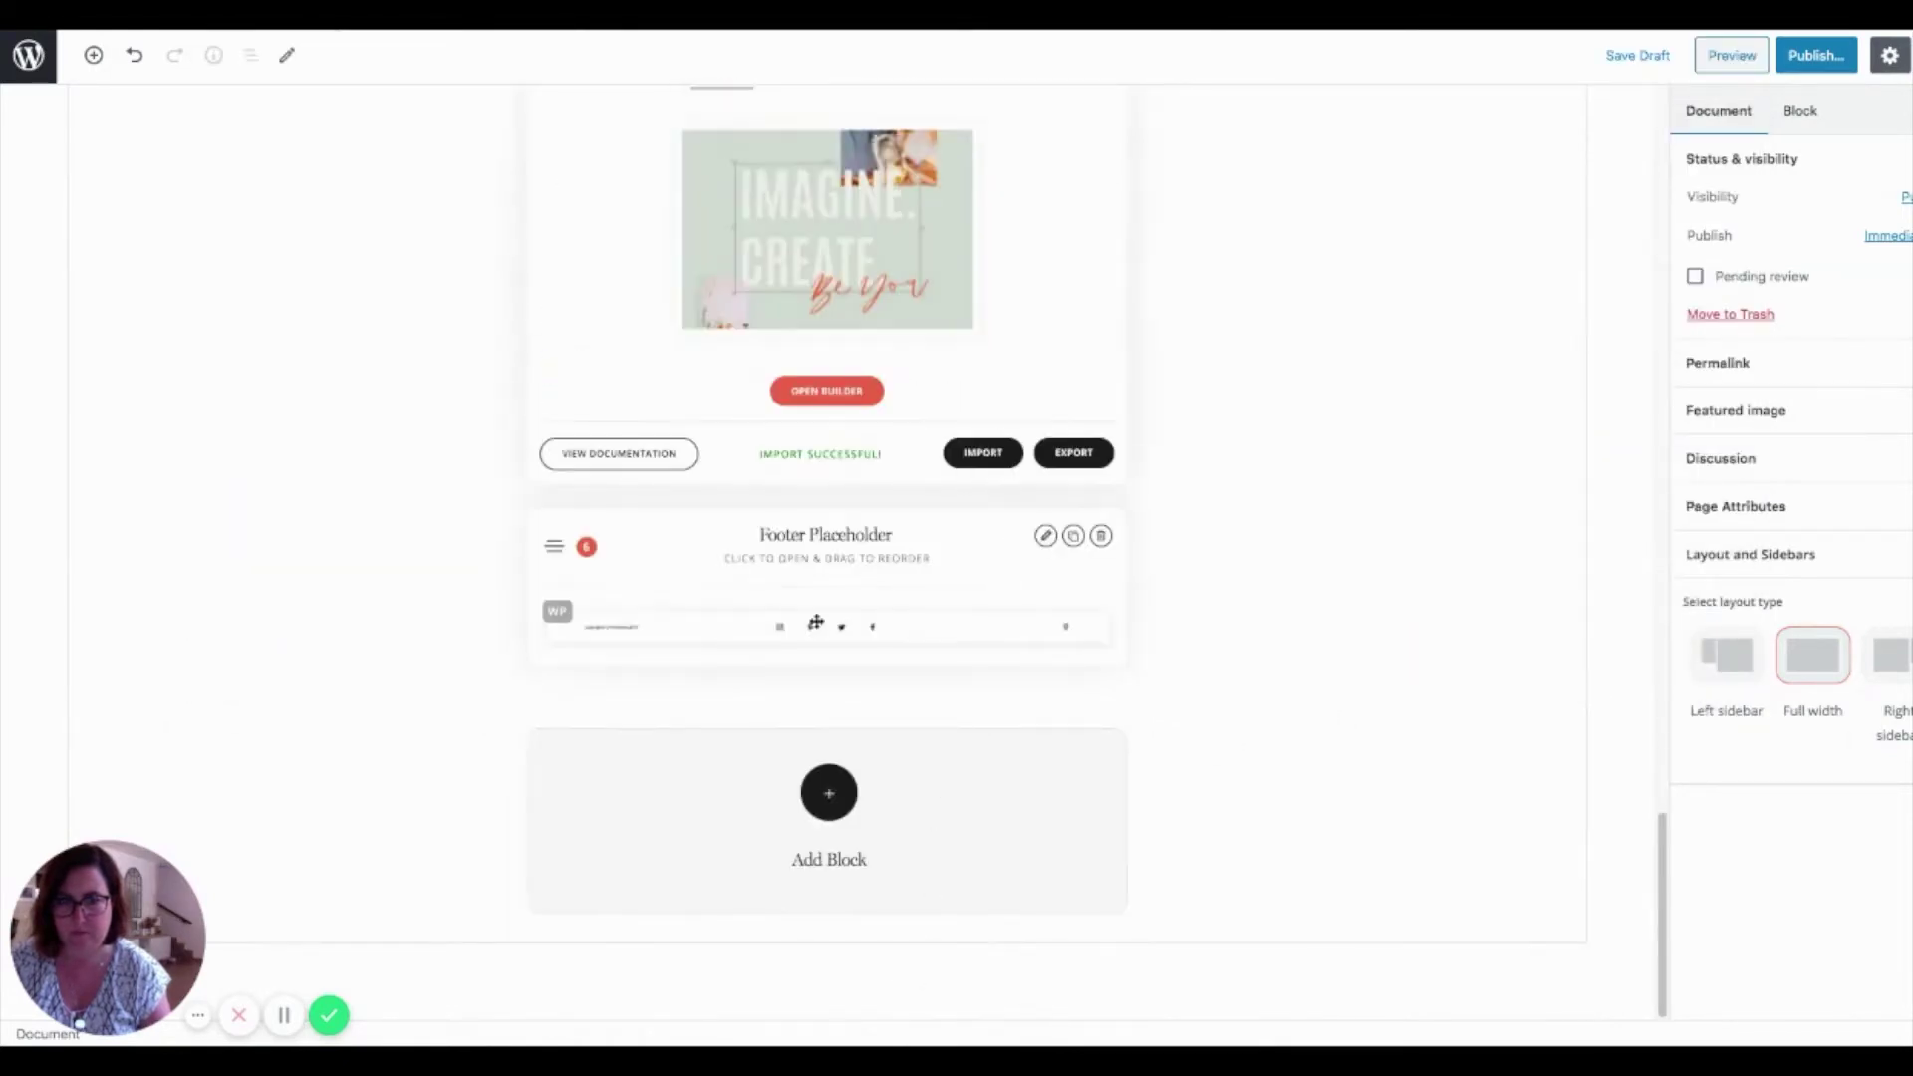
pyautogui.click(828, 794)
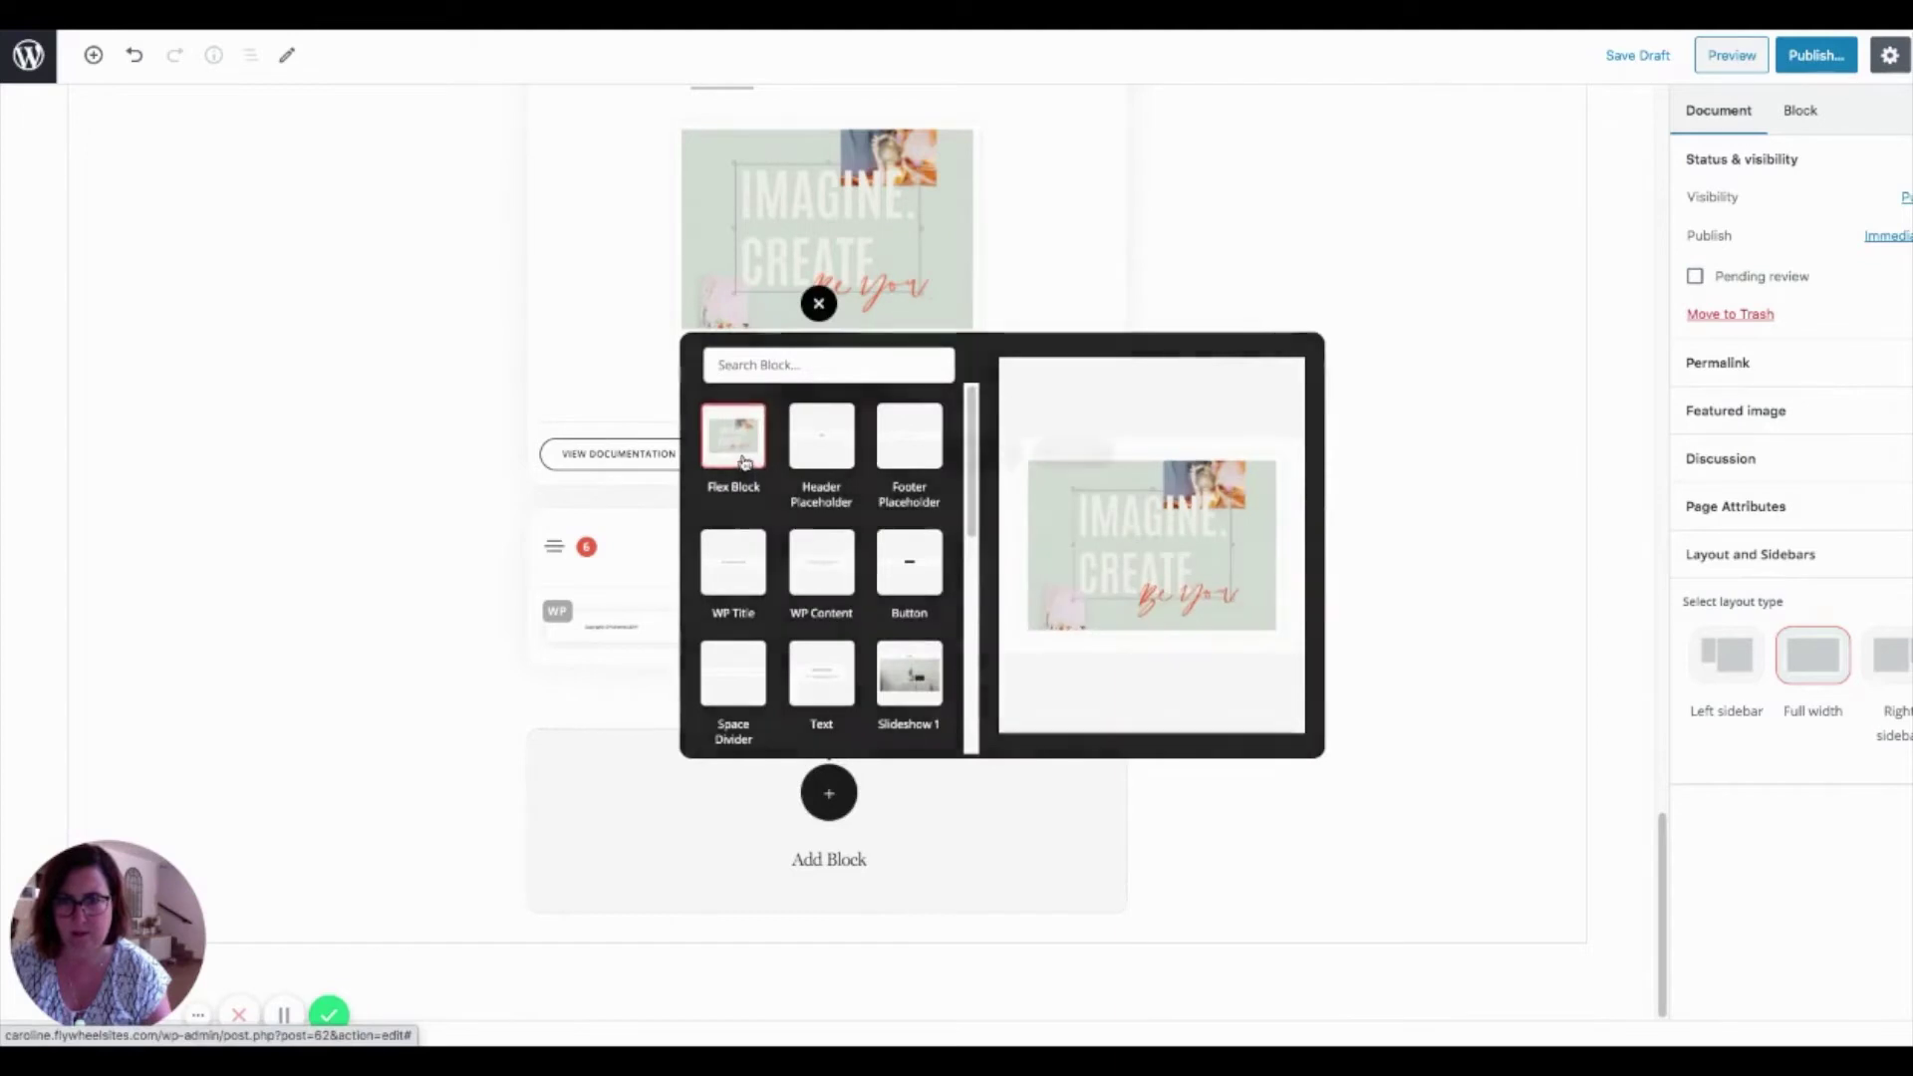
pyautogui.click(744, 462)
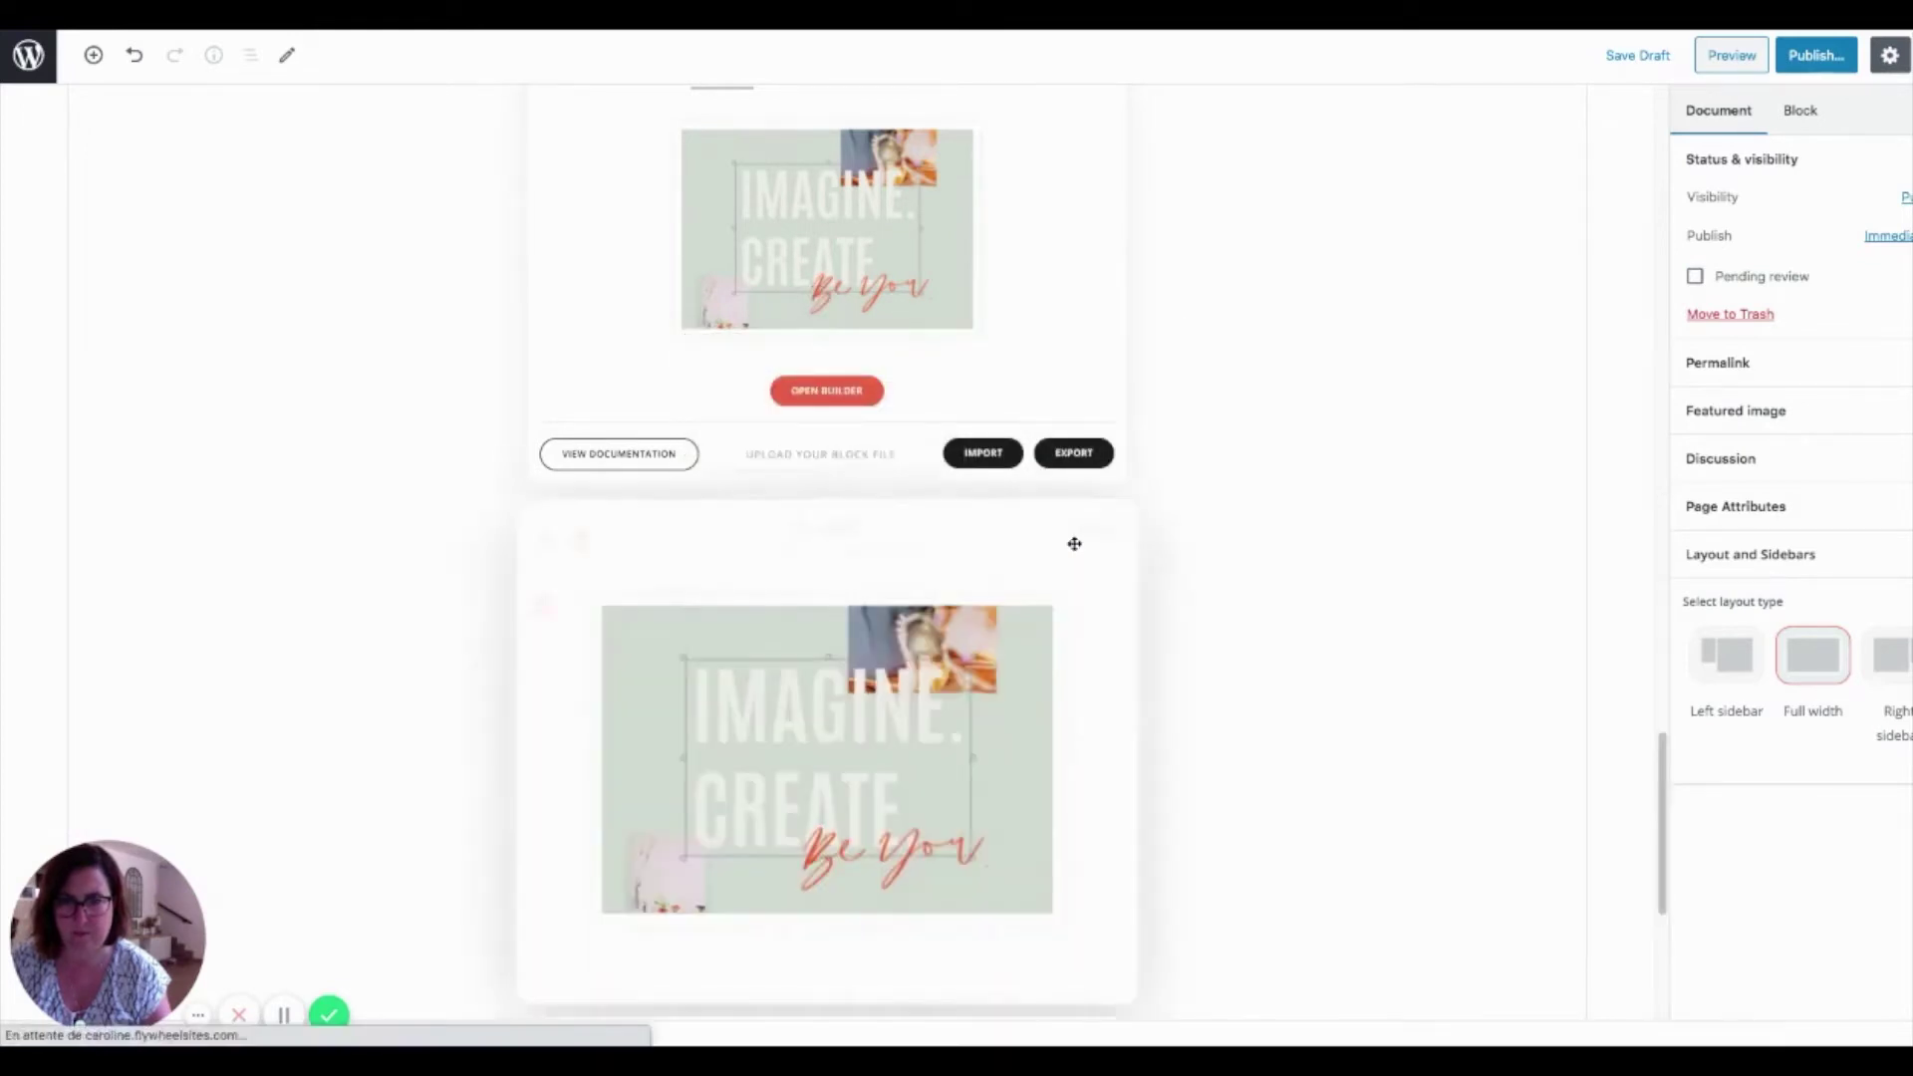
pyautogui.click(1073, 539)
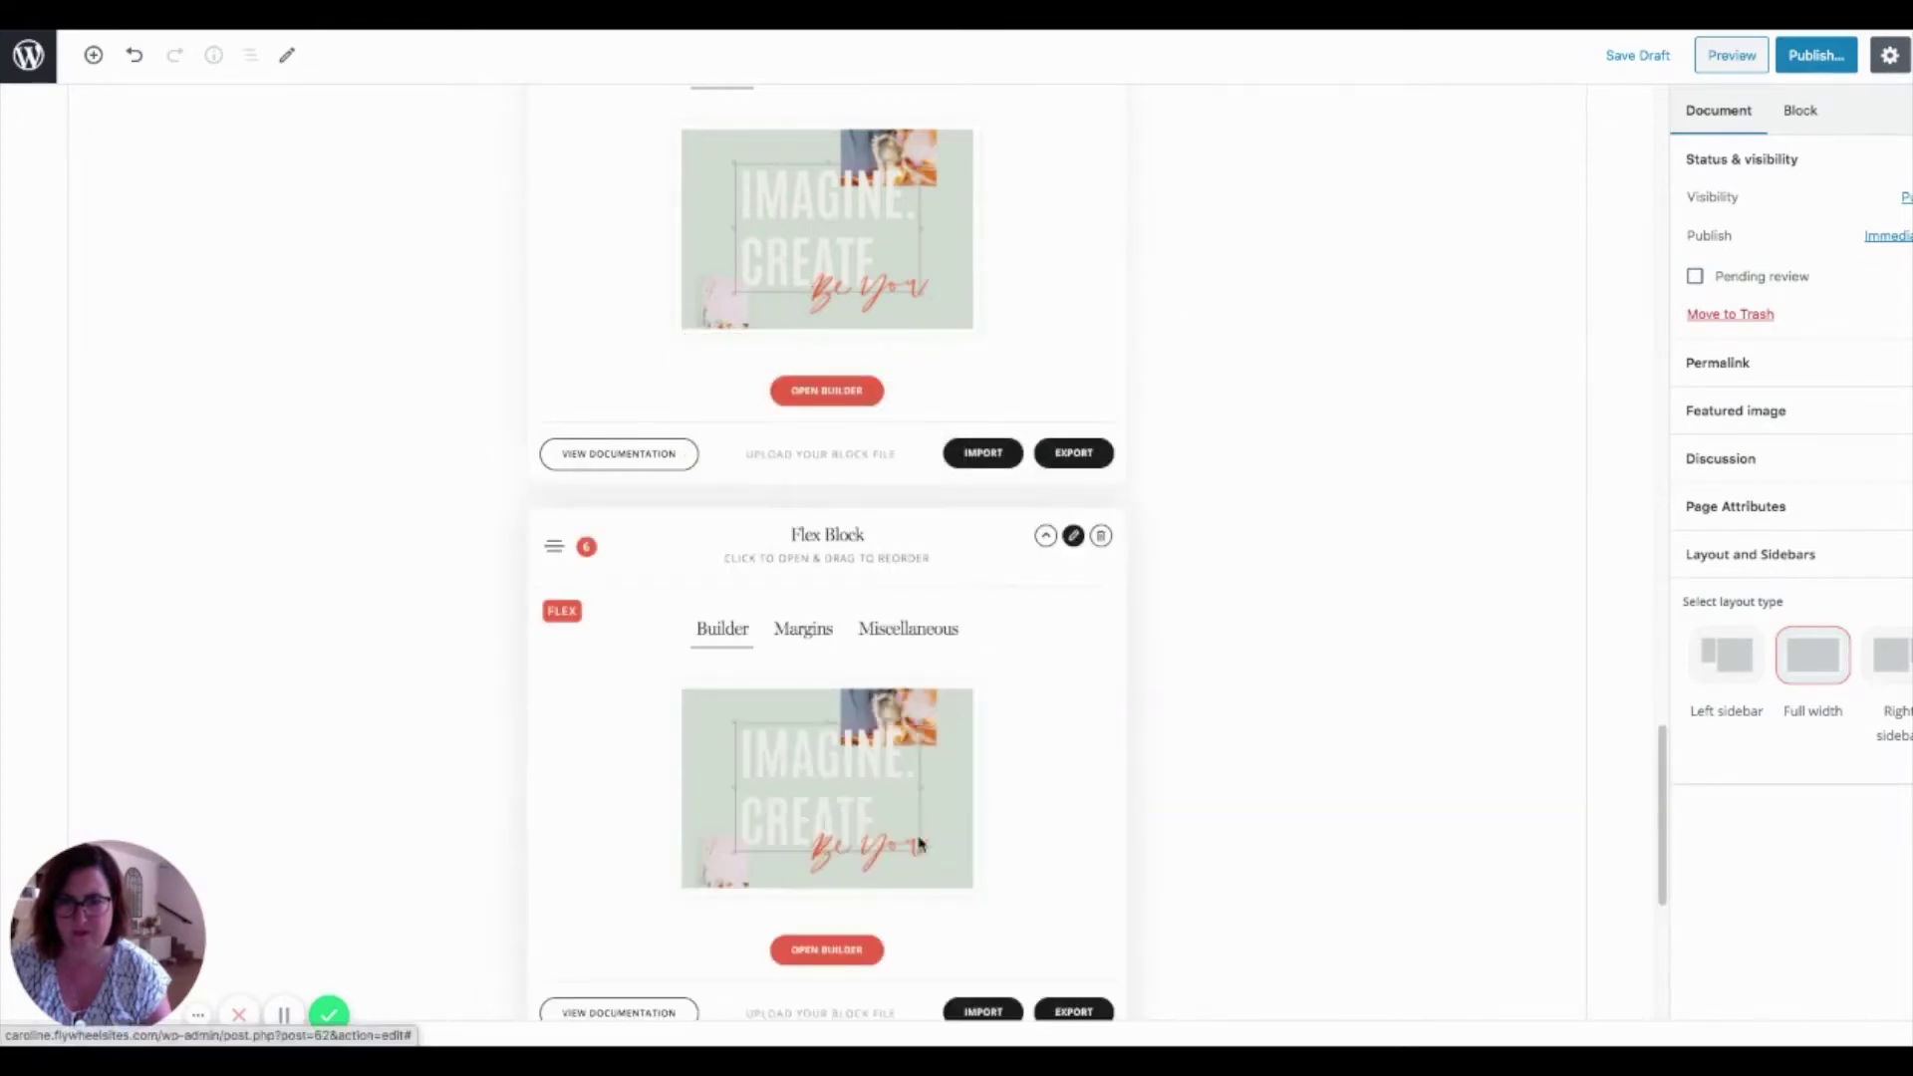
pyautogui.scroll(-3, 927, 909)
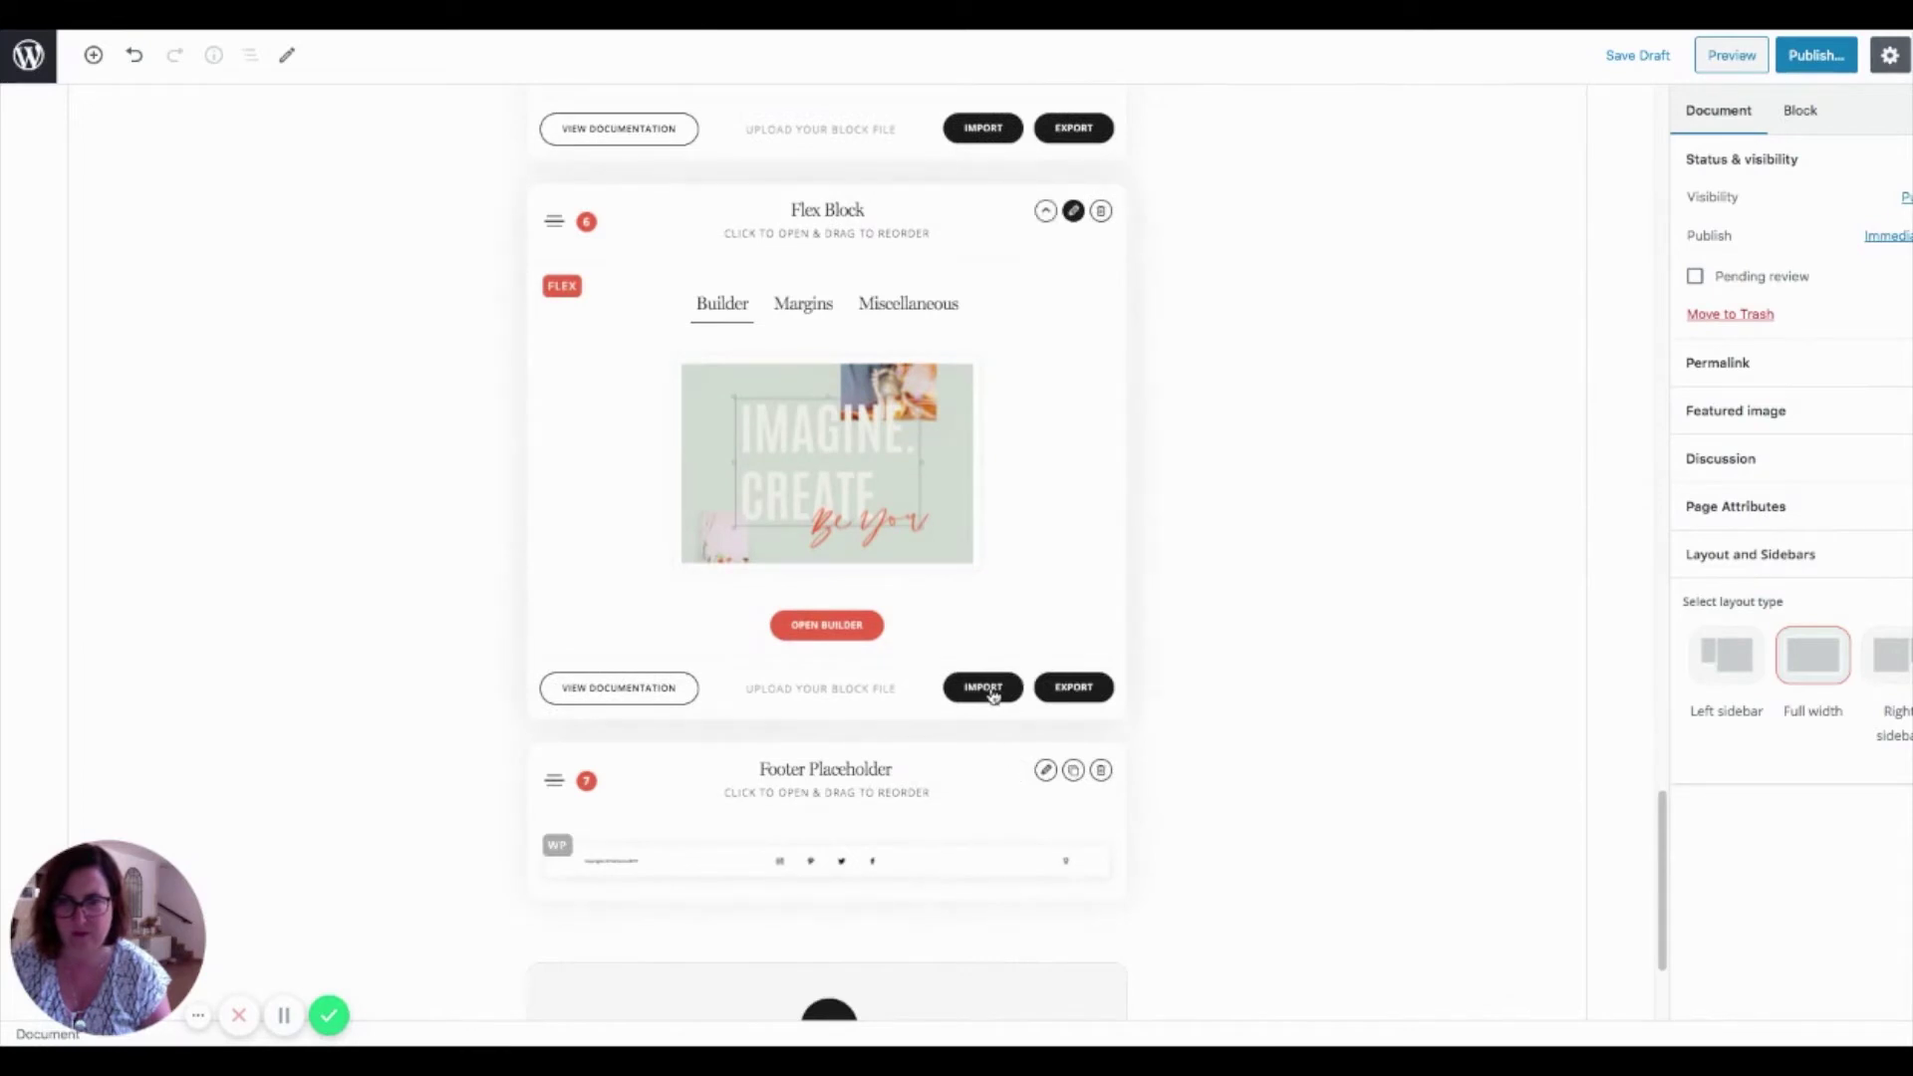
pyautogui.click(992, 695)
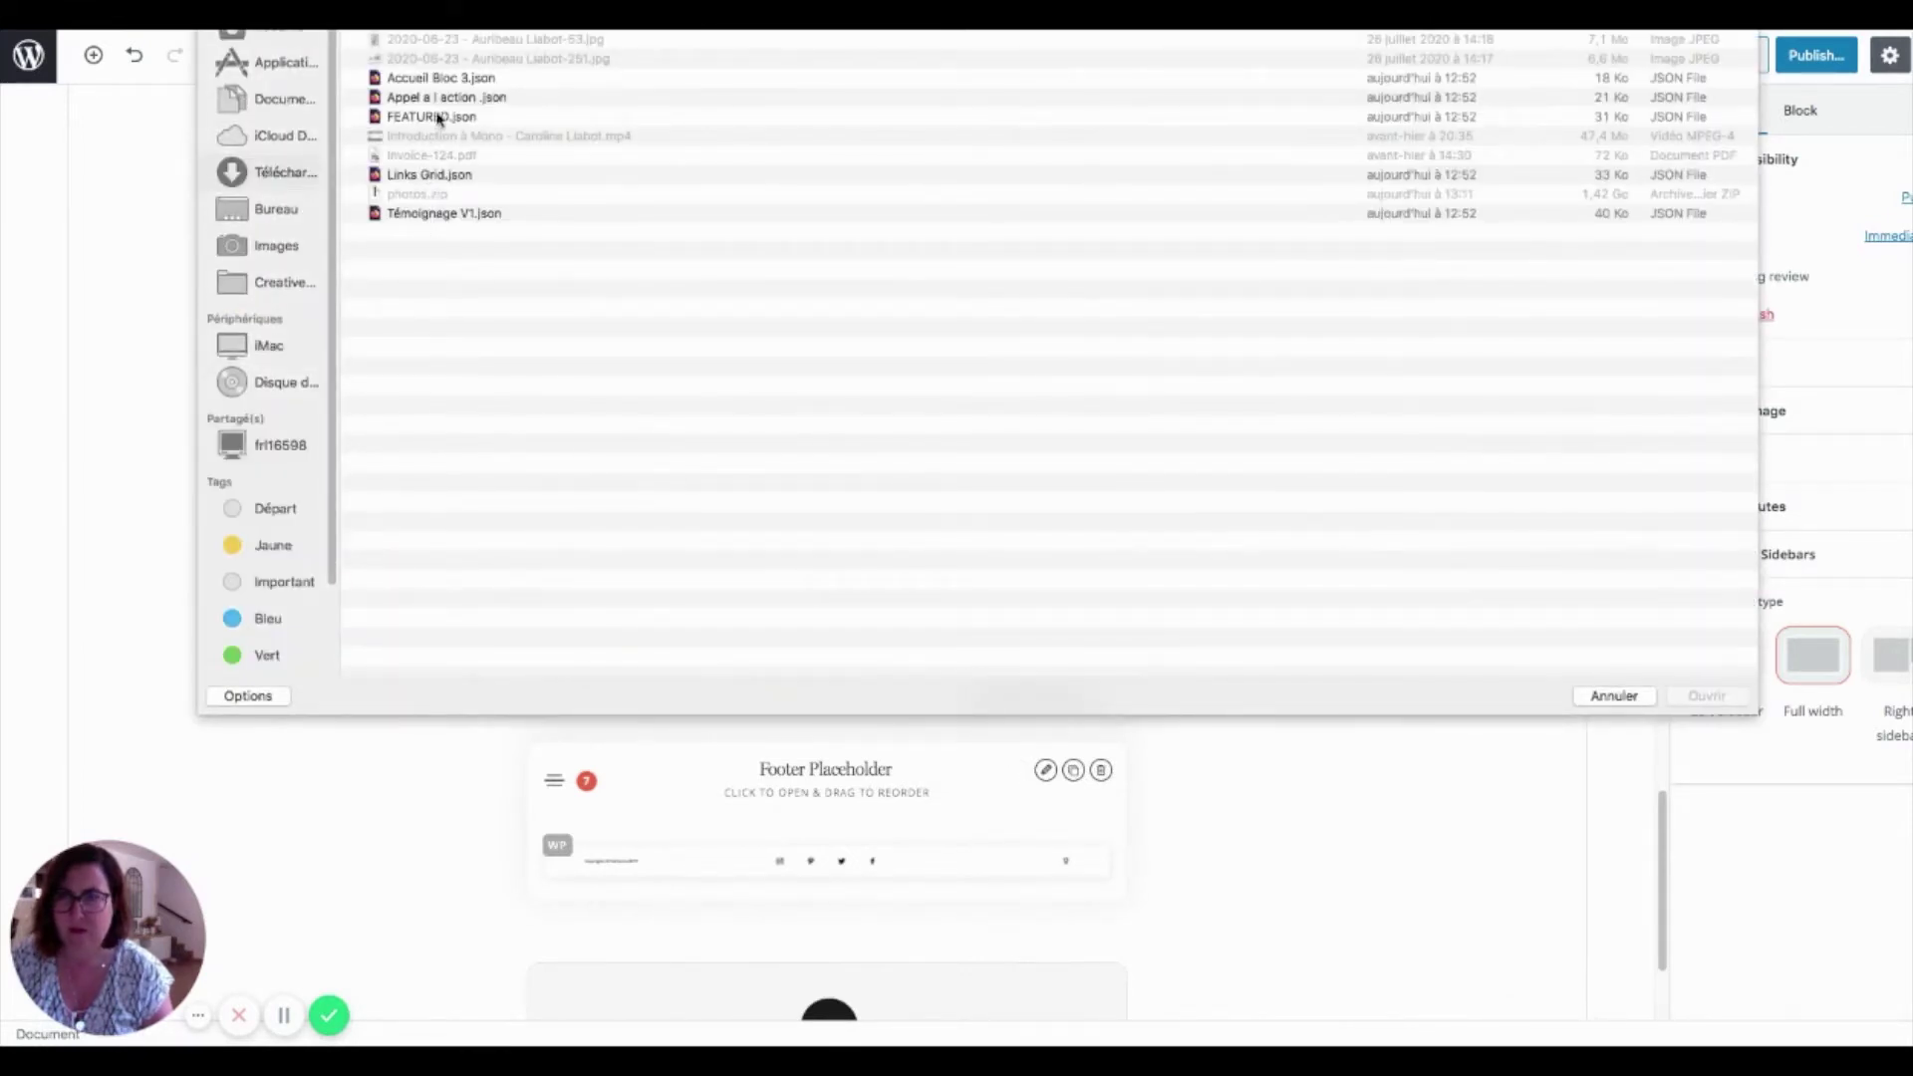
pyautogui.click(447, 97)
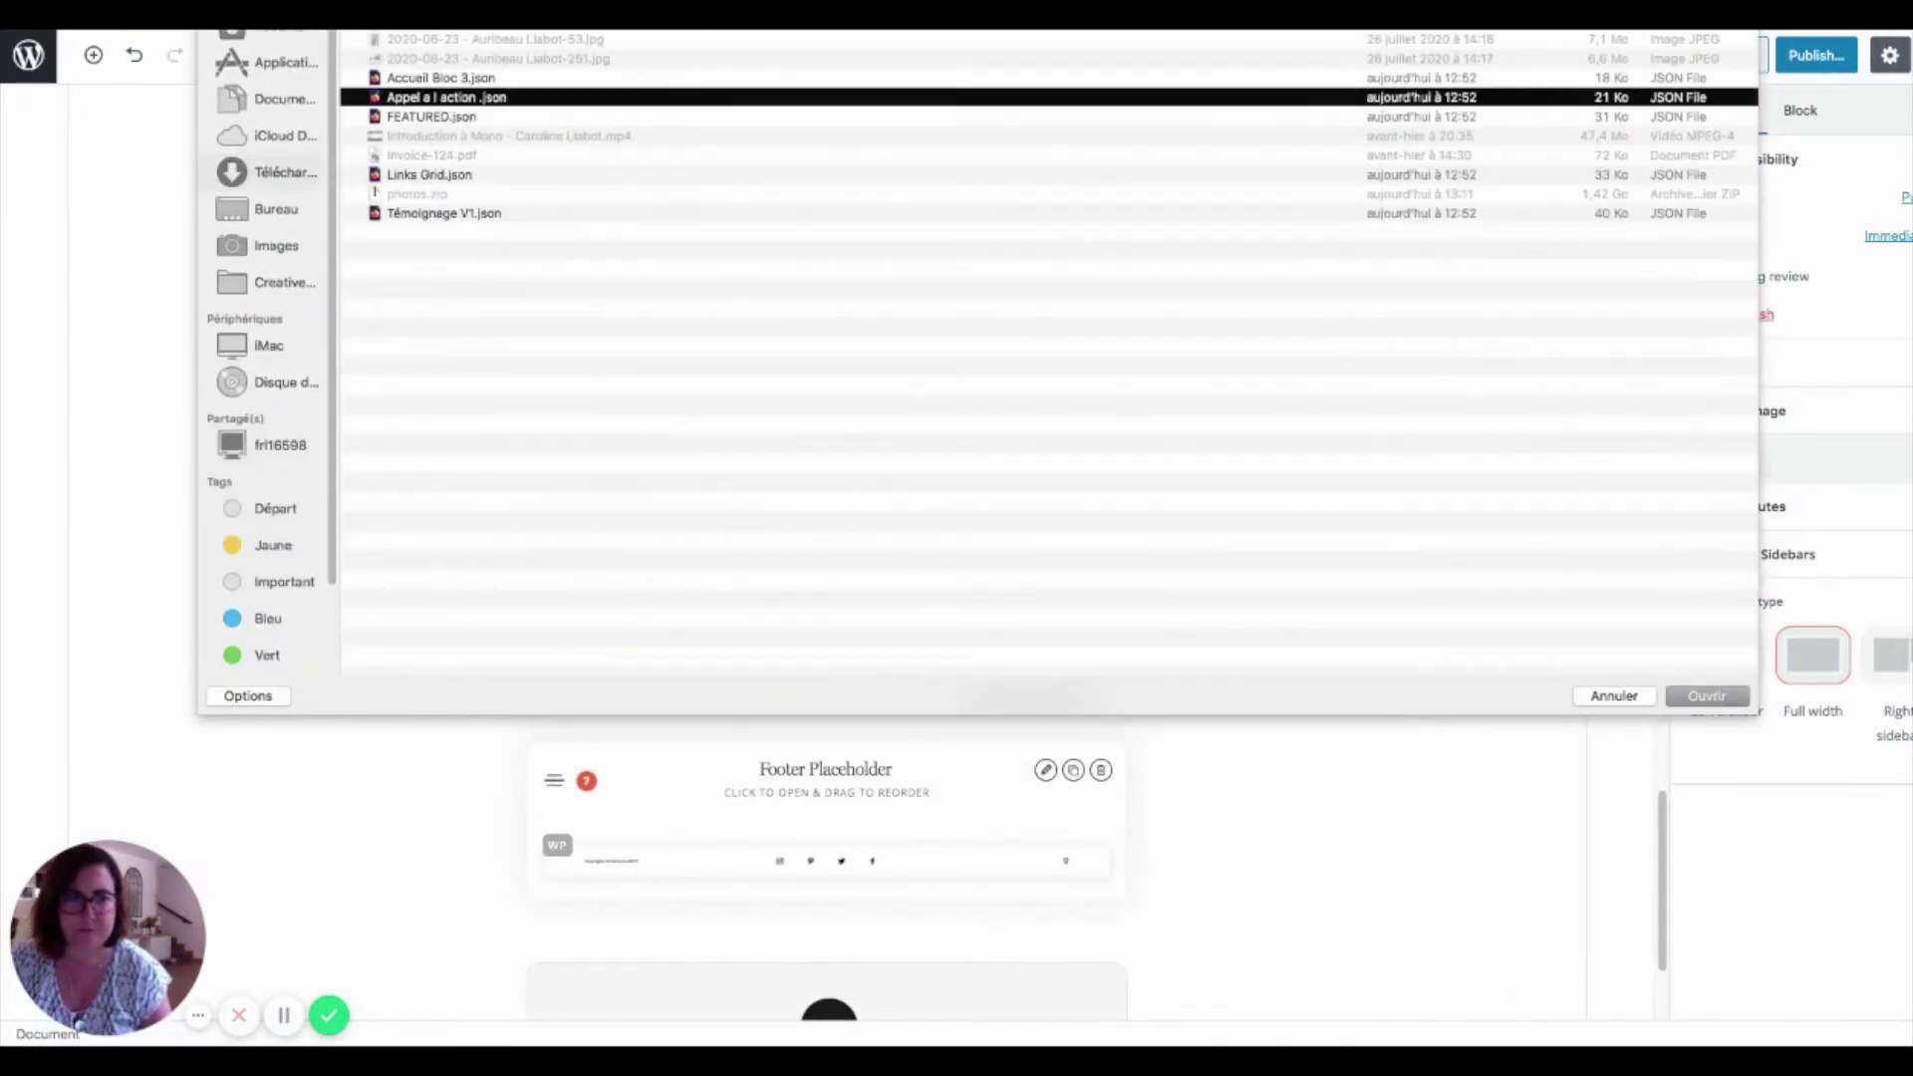
pyautogui.click(1706, 696)
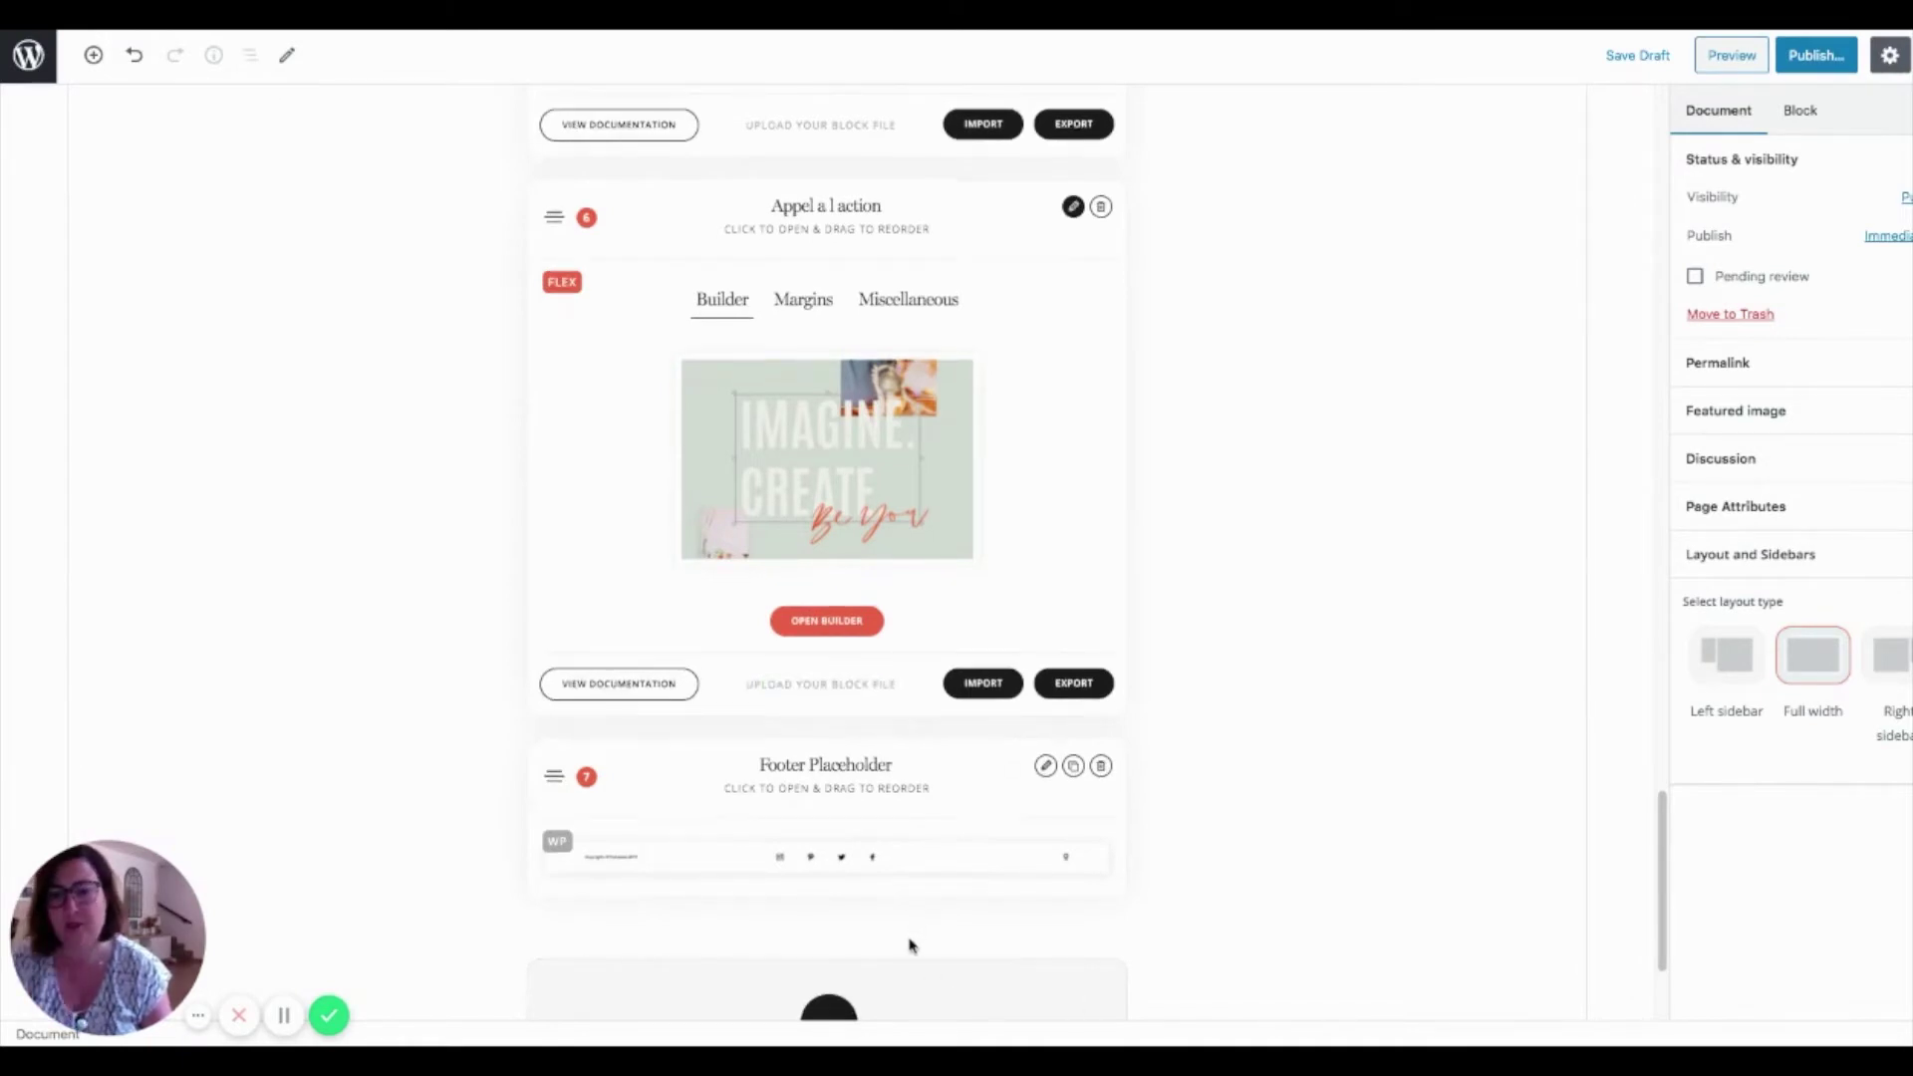
# Add another Flex Block to the page layout and move it up to first place, above the Header Placeholder.
pyautogui.scroll(-1, 912, 946)
pyautogui.click(823, 974)
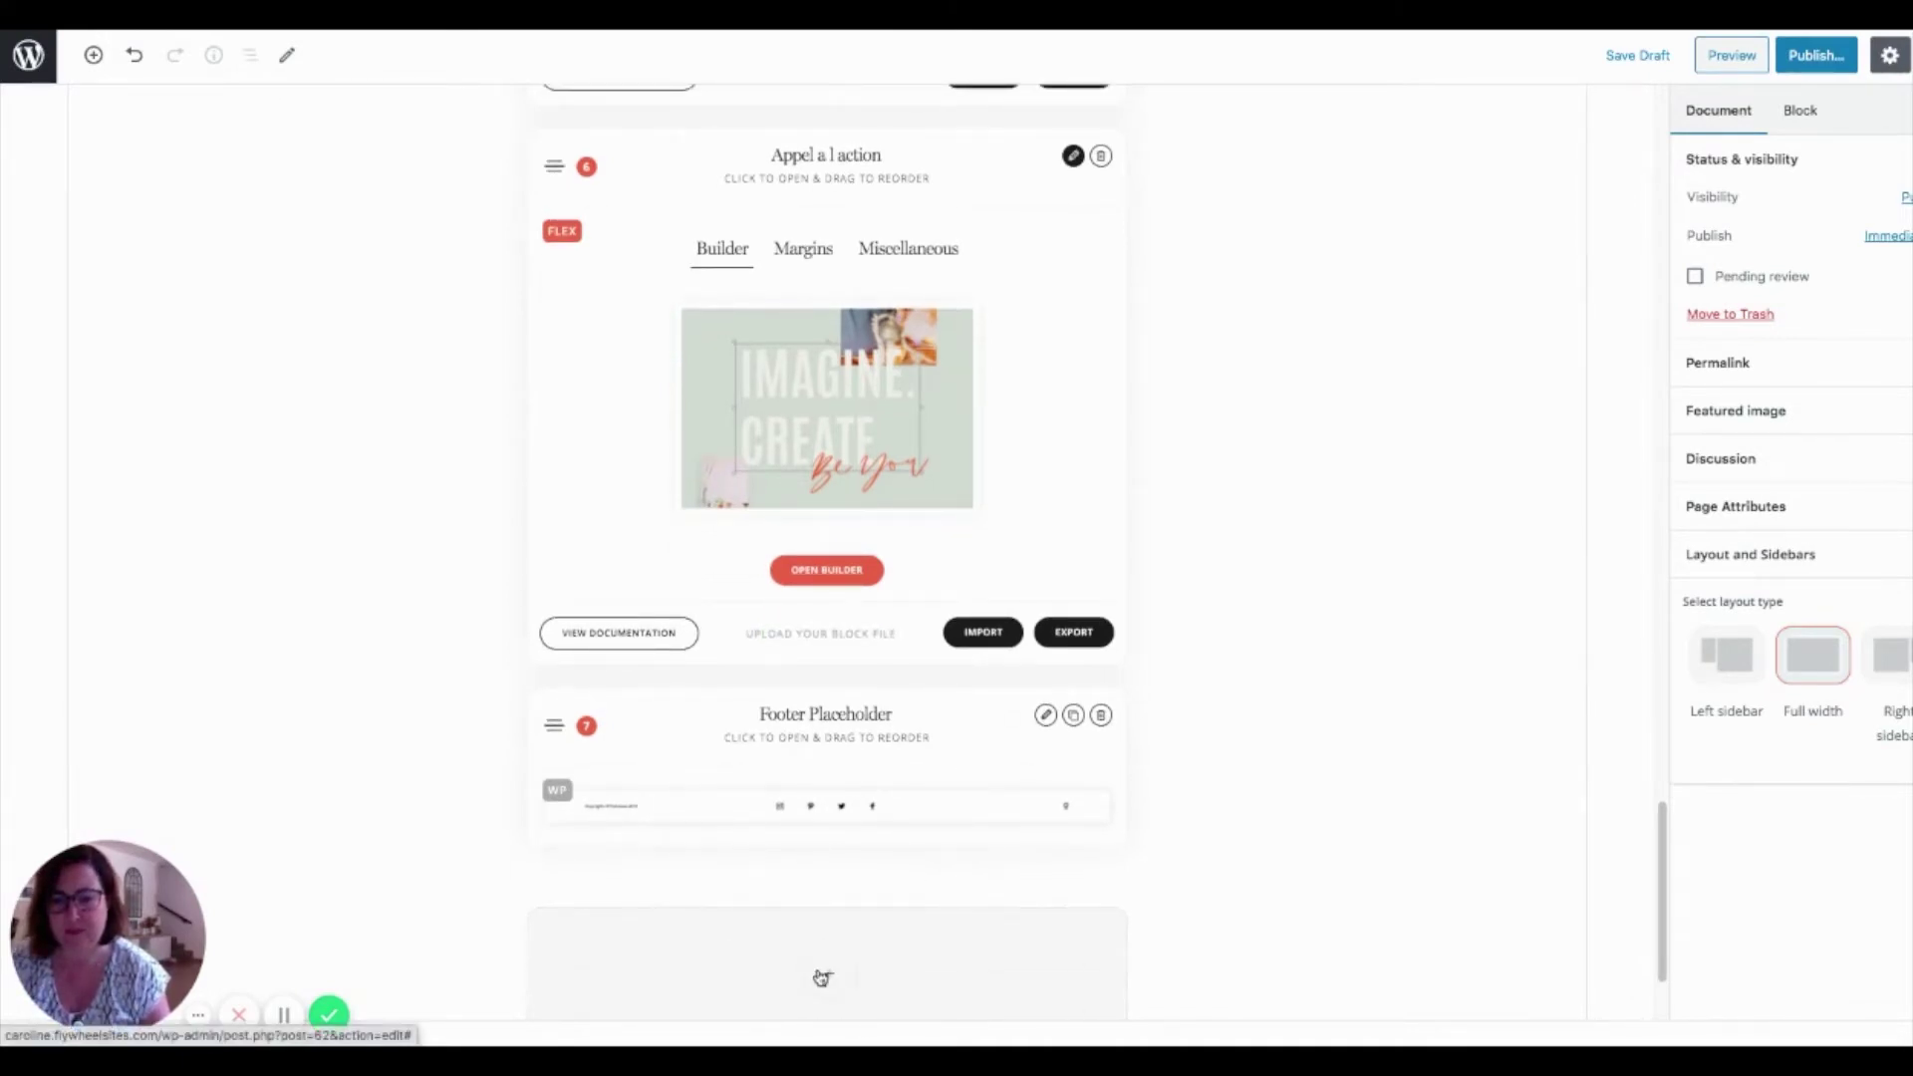
pyautogui.scroll(-3, 816, 742)
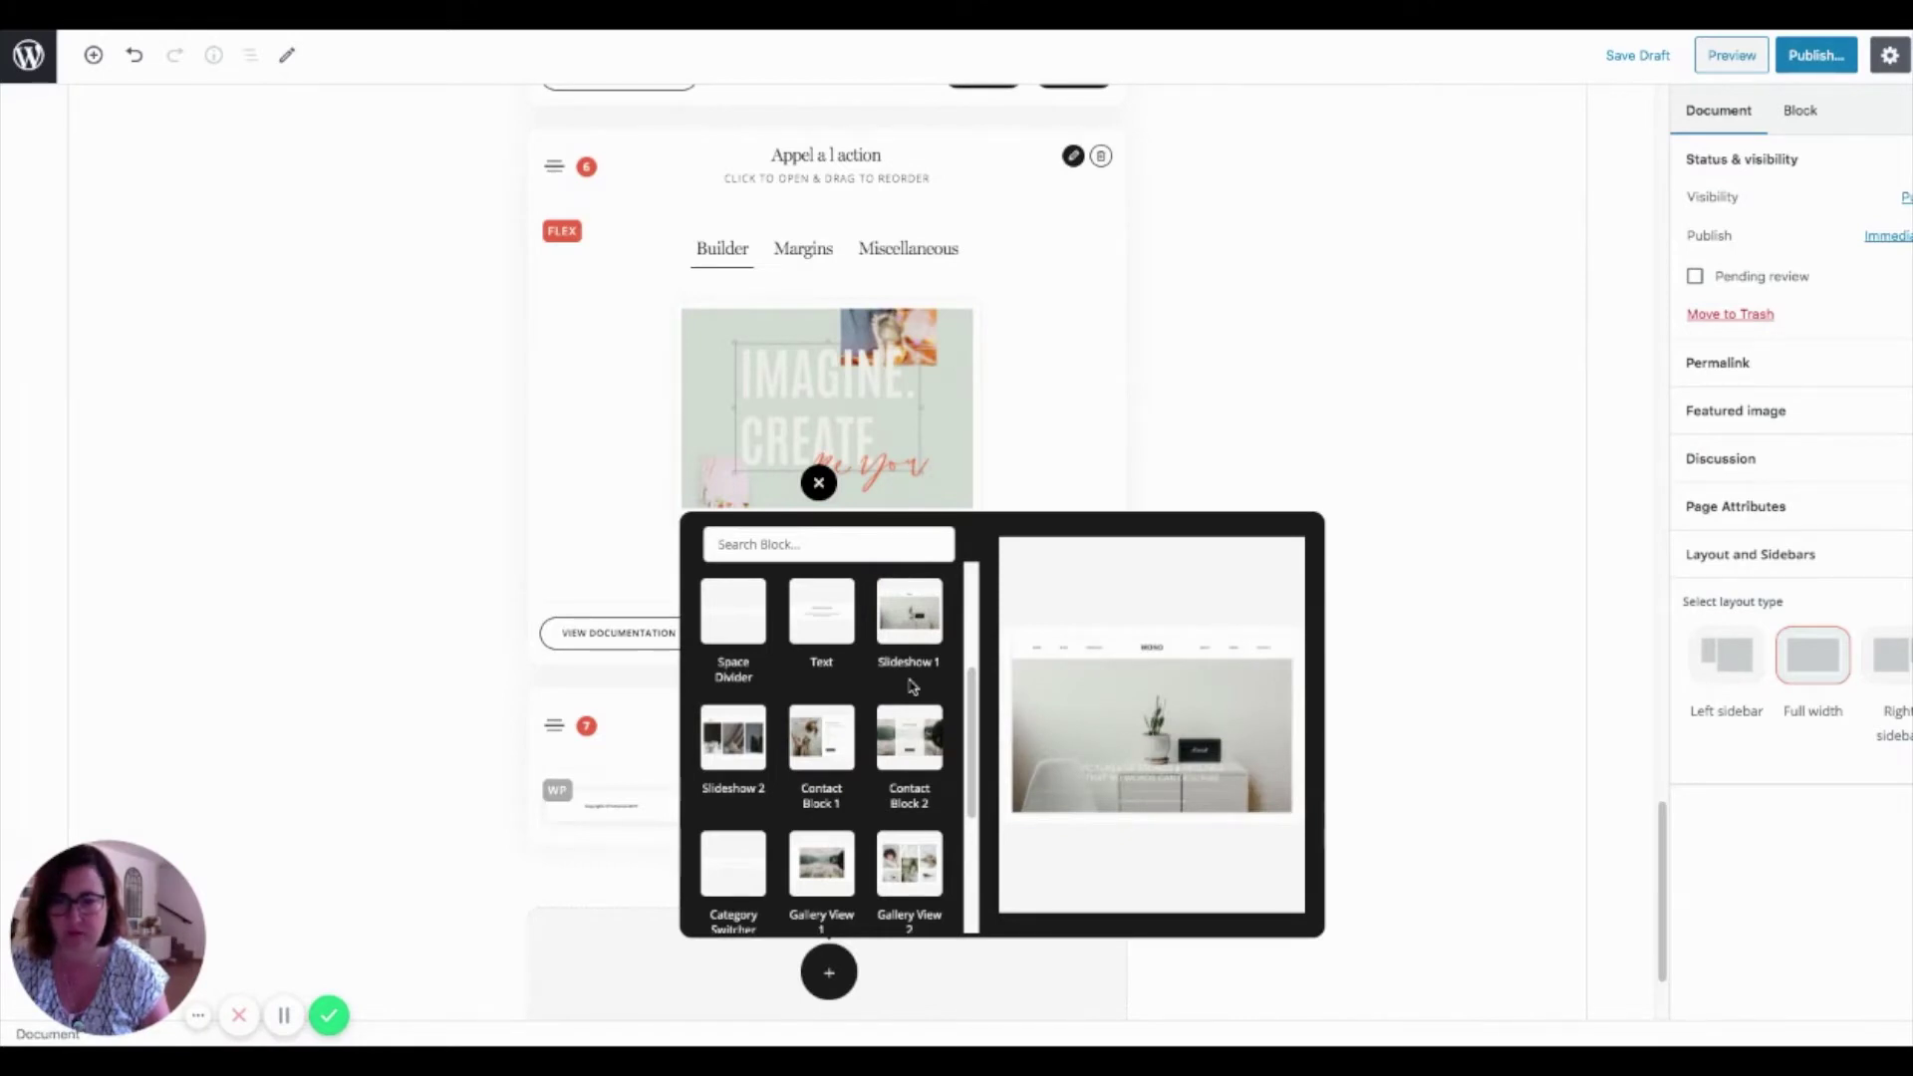
pyautogui.scroll(3, 870, 656)
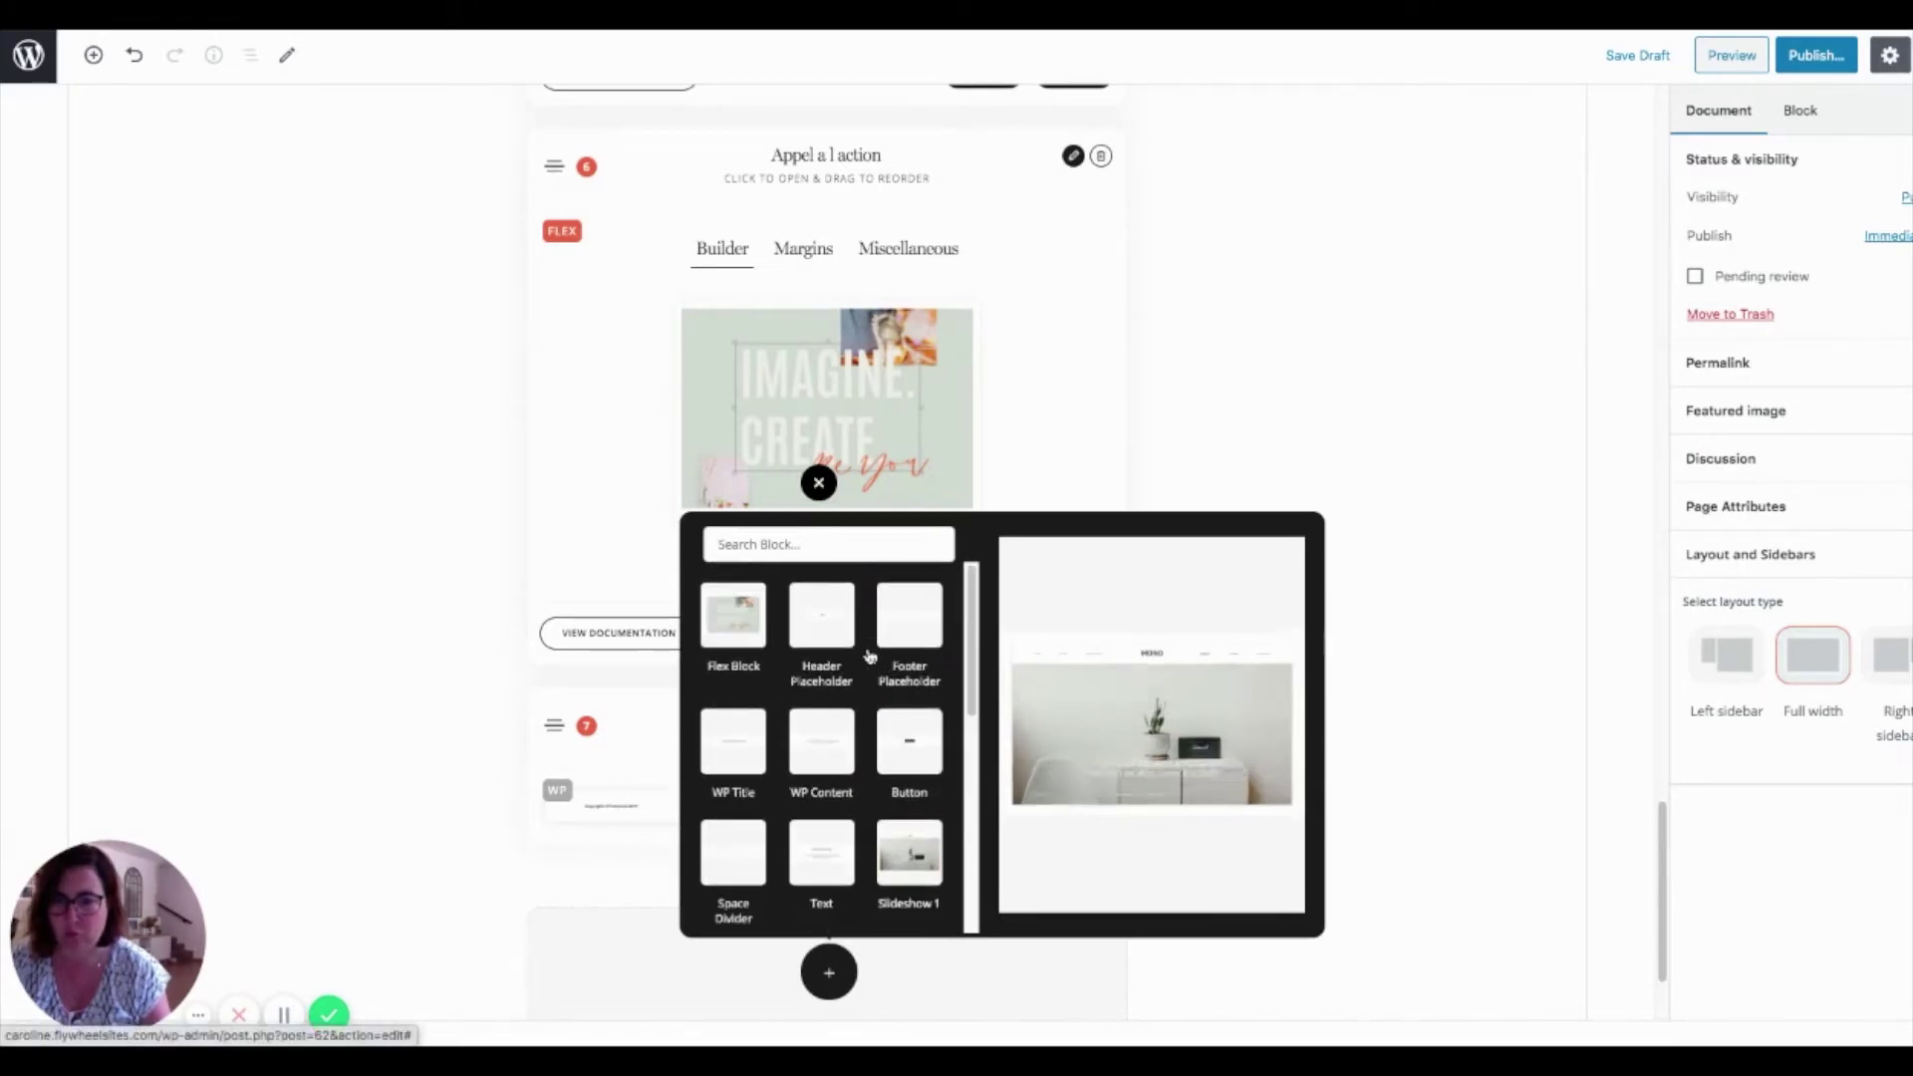
pyautogui.click(733, 615)
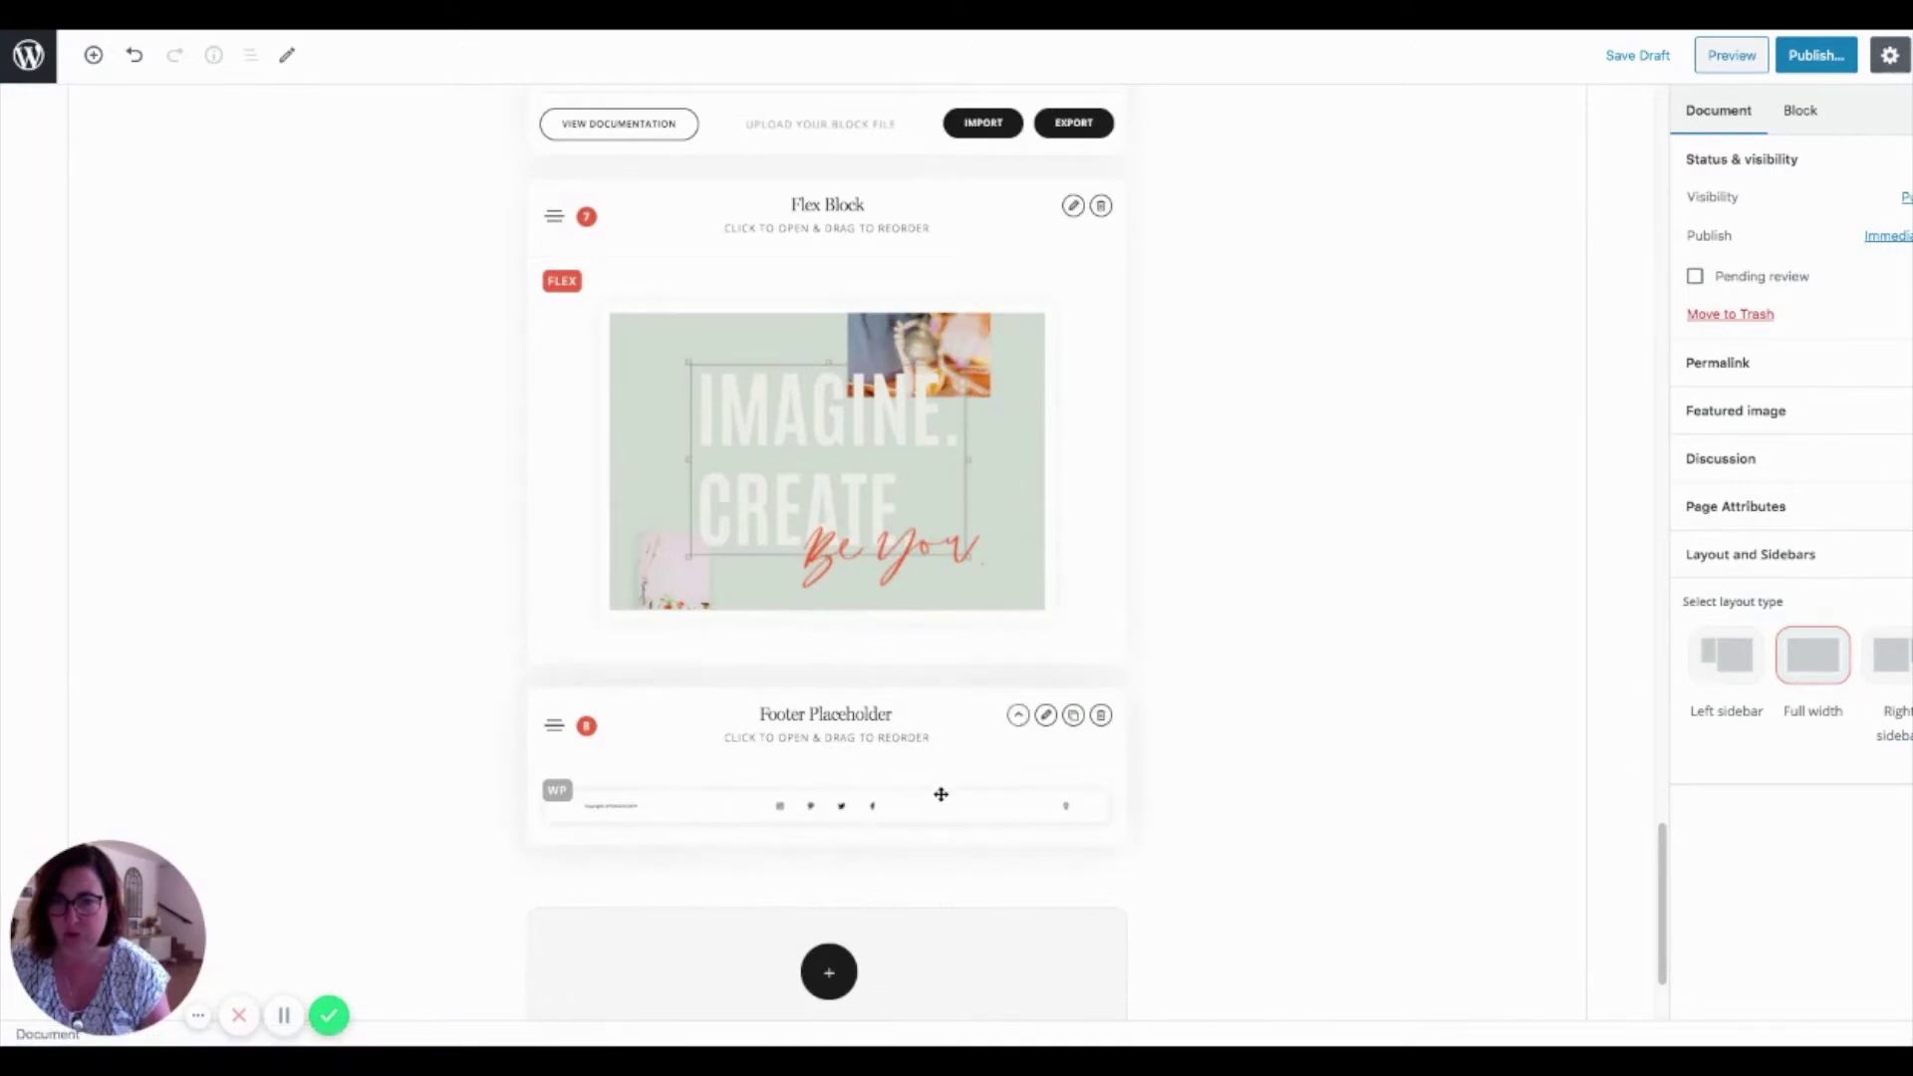
pyautogui.scroll(15, 1015, 378)
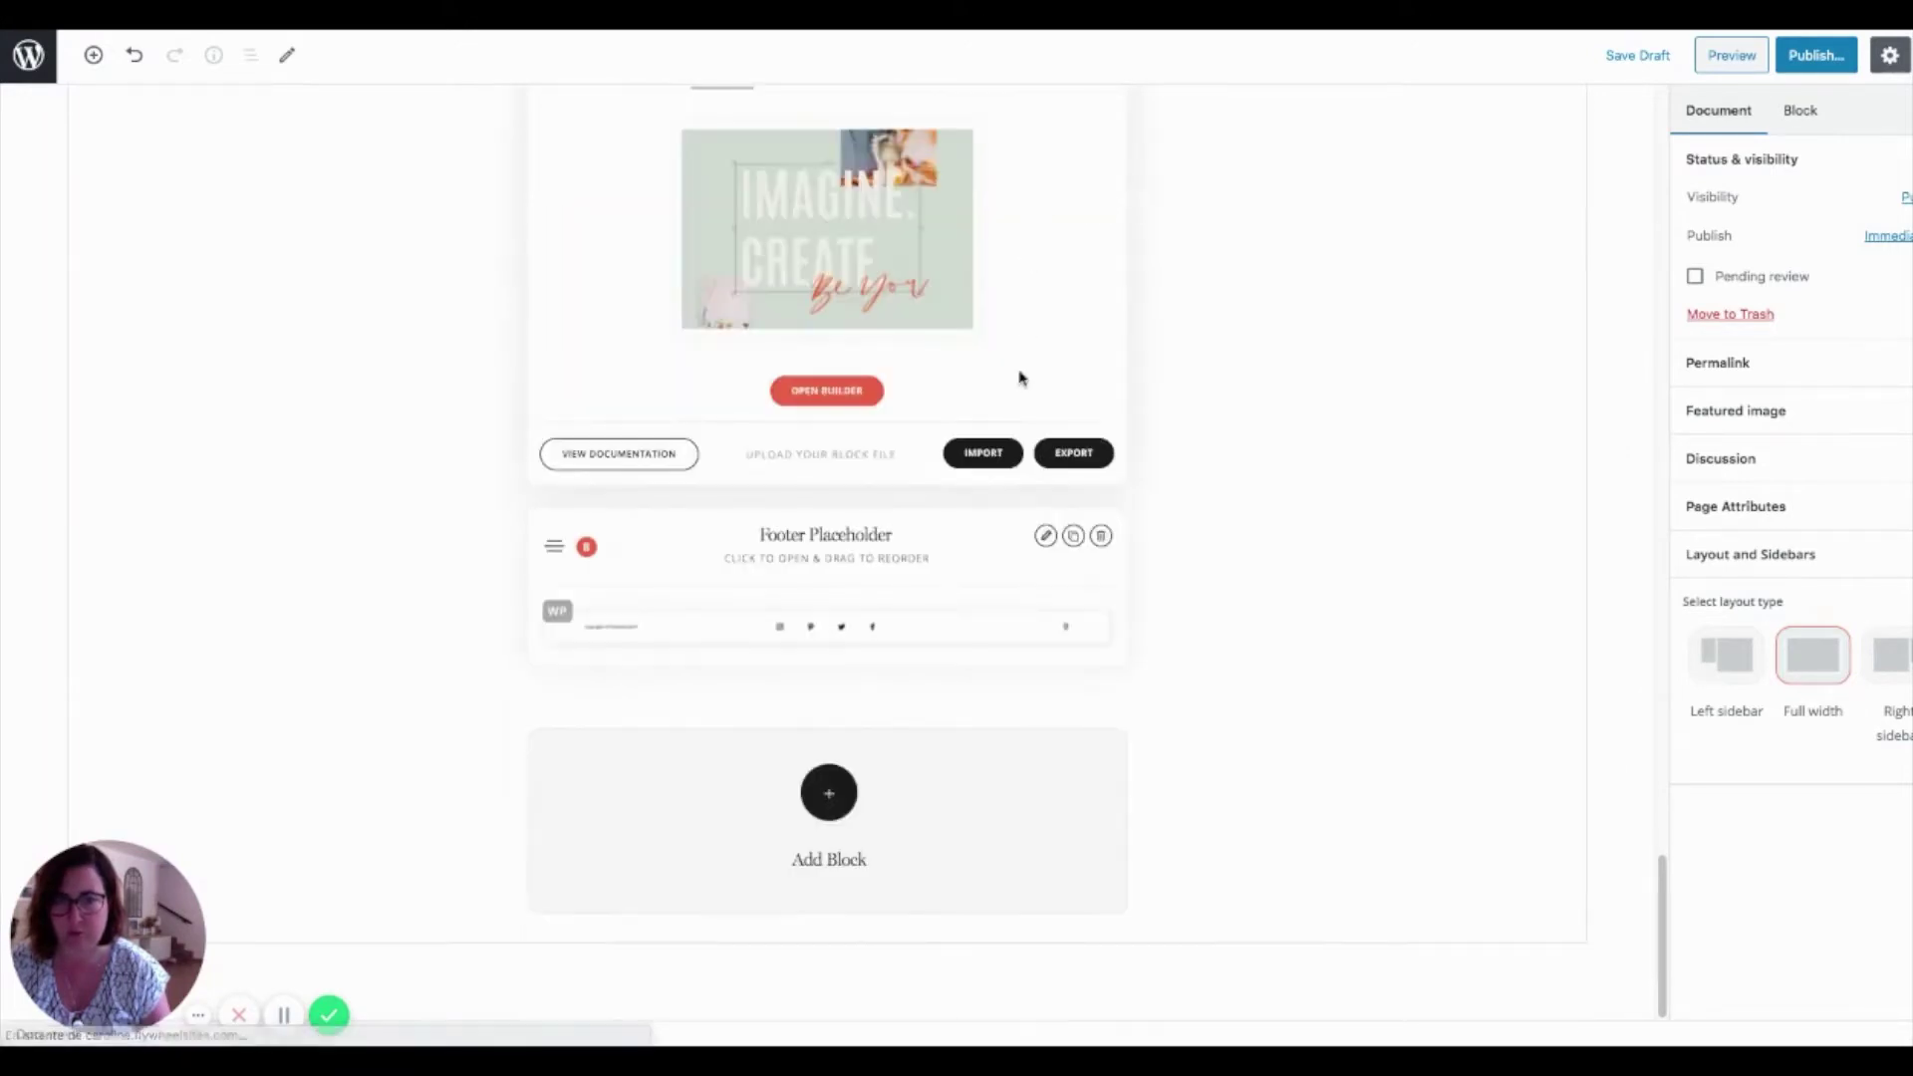
pyautogui.scroll(-8, 1009, 404)
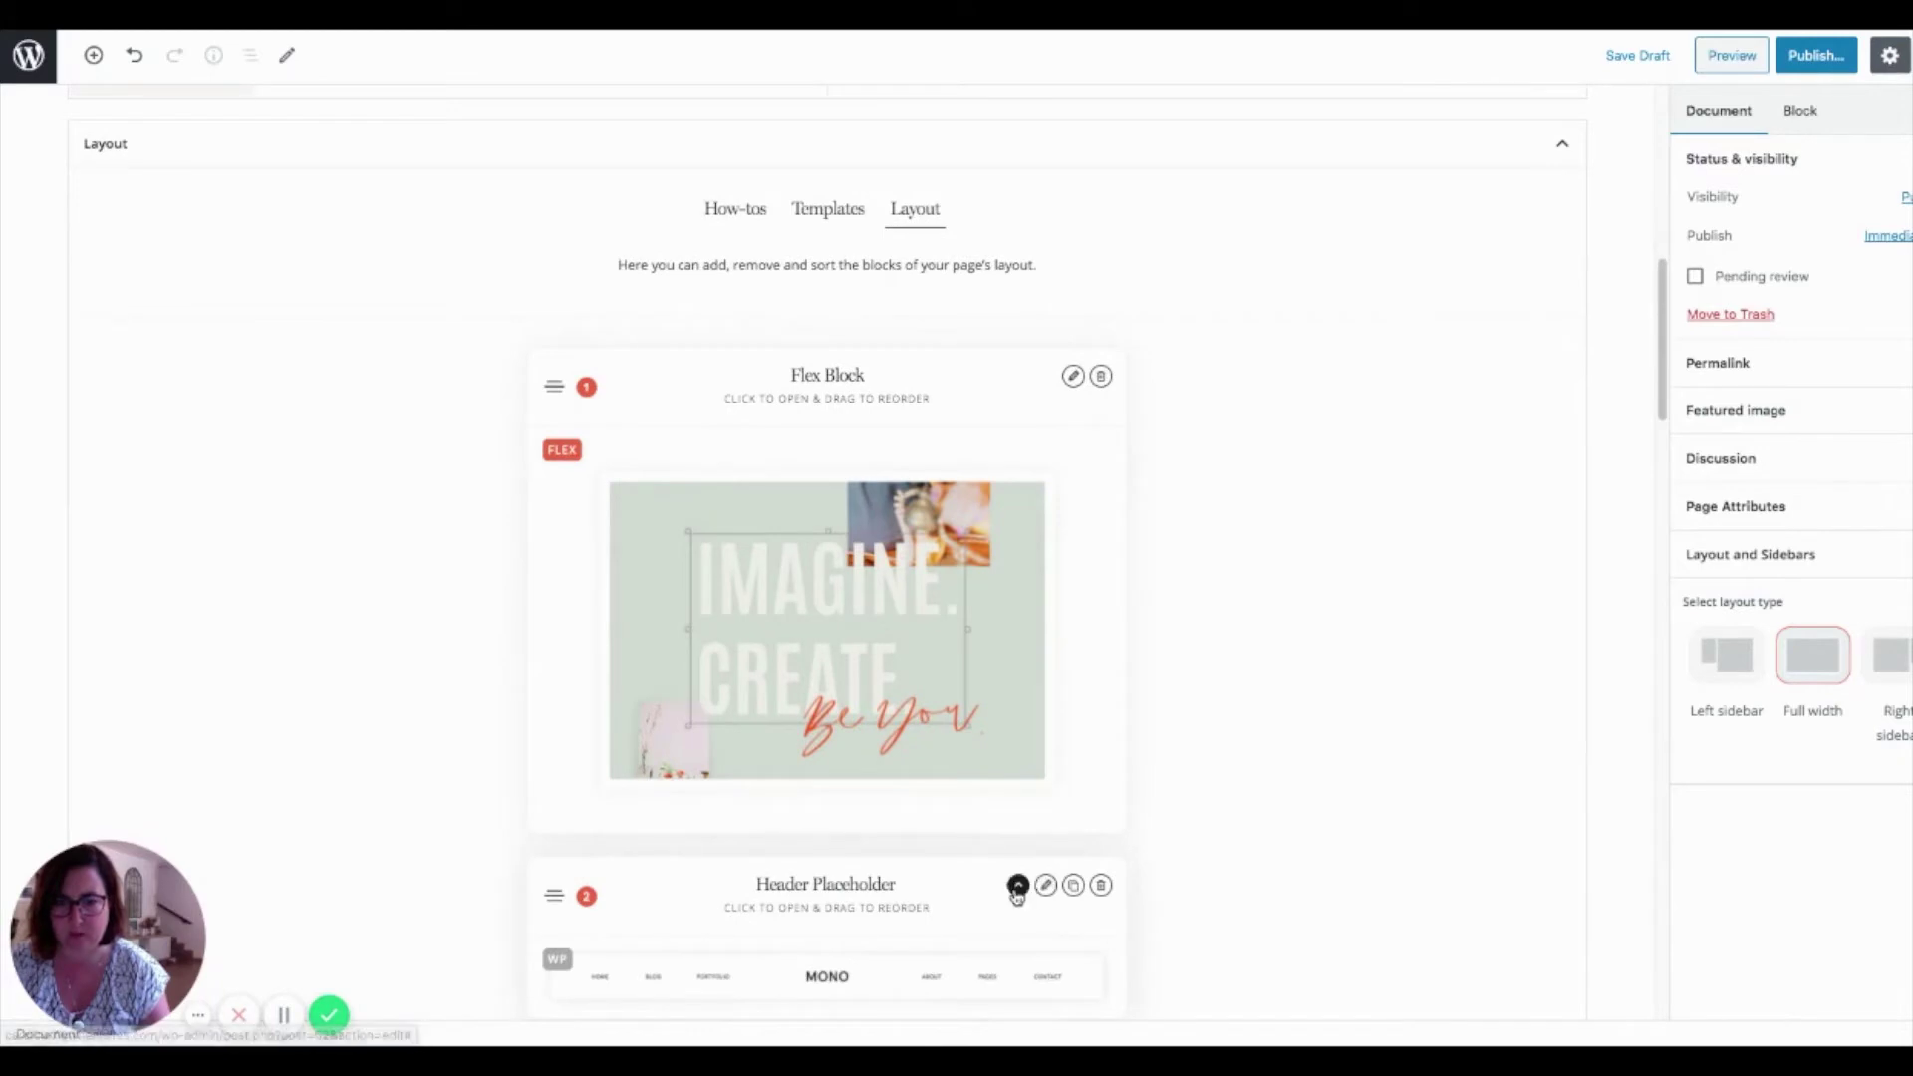
pyautogui.click(1017, 885)
pyautogui.scroll(-2, 949, 443)
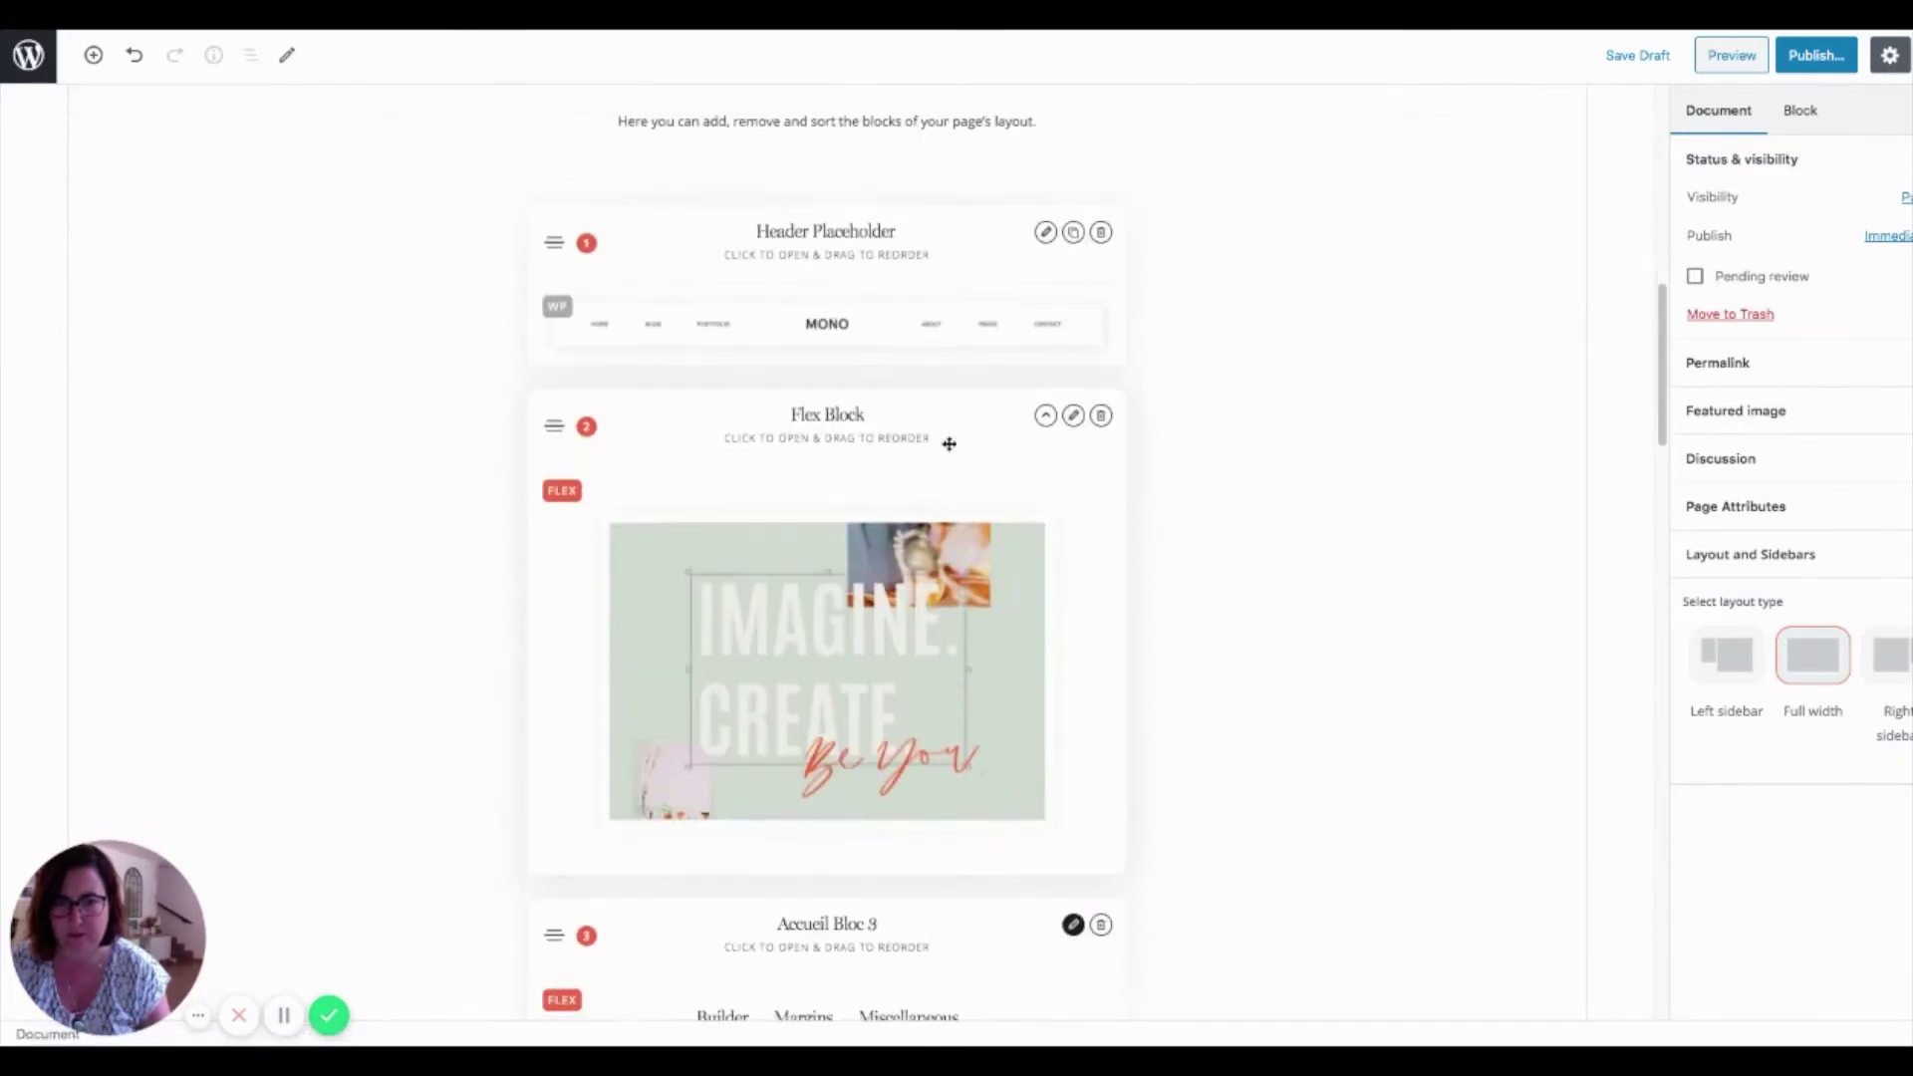
pyautogui.click(1047, 417)
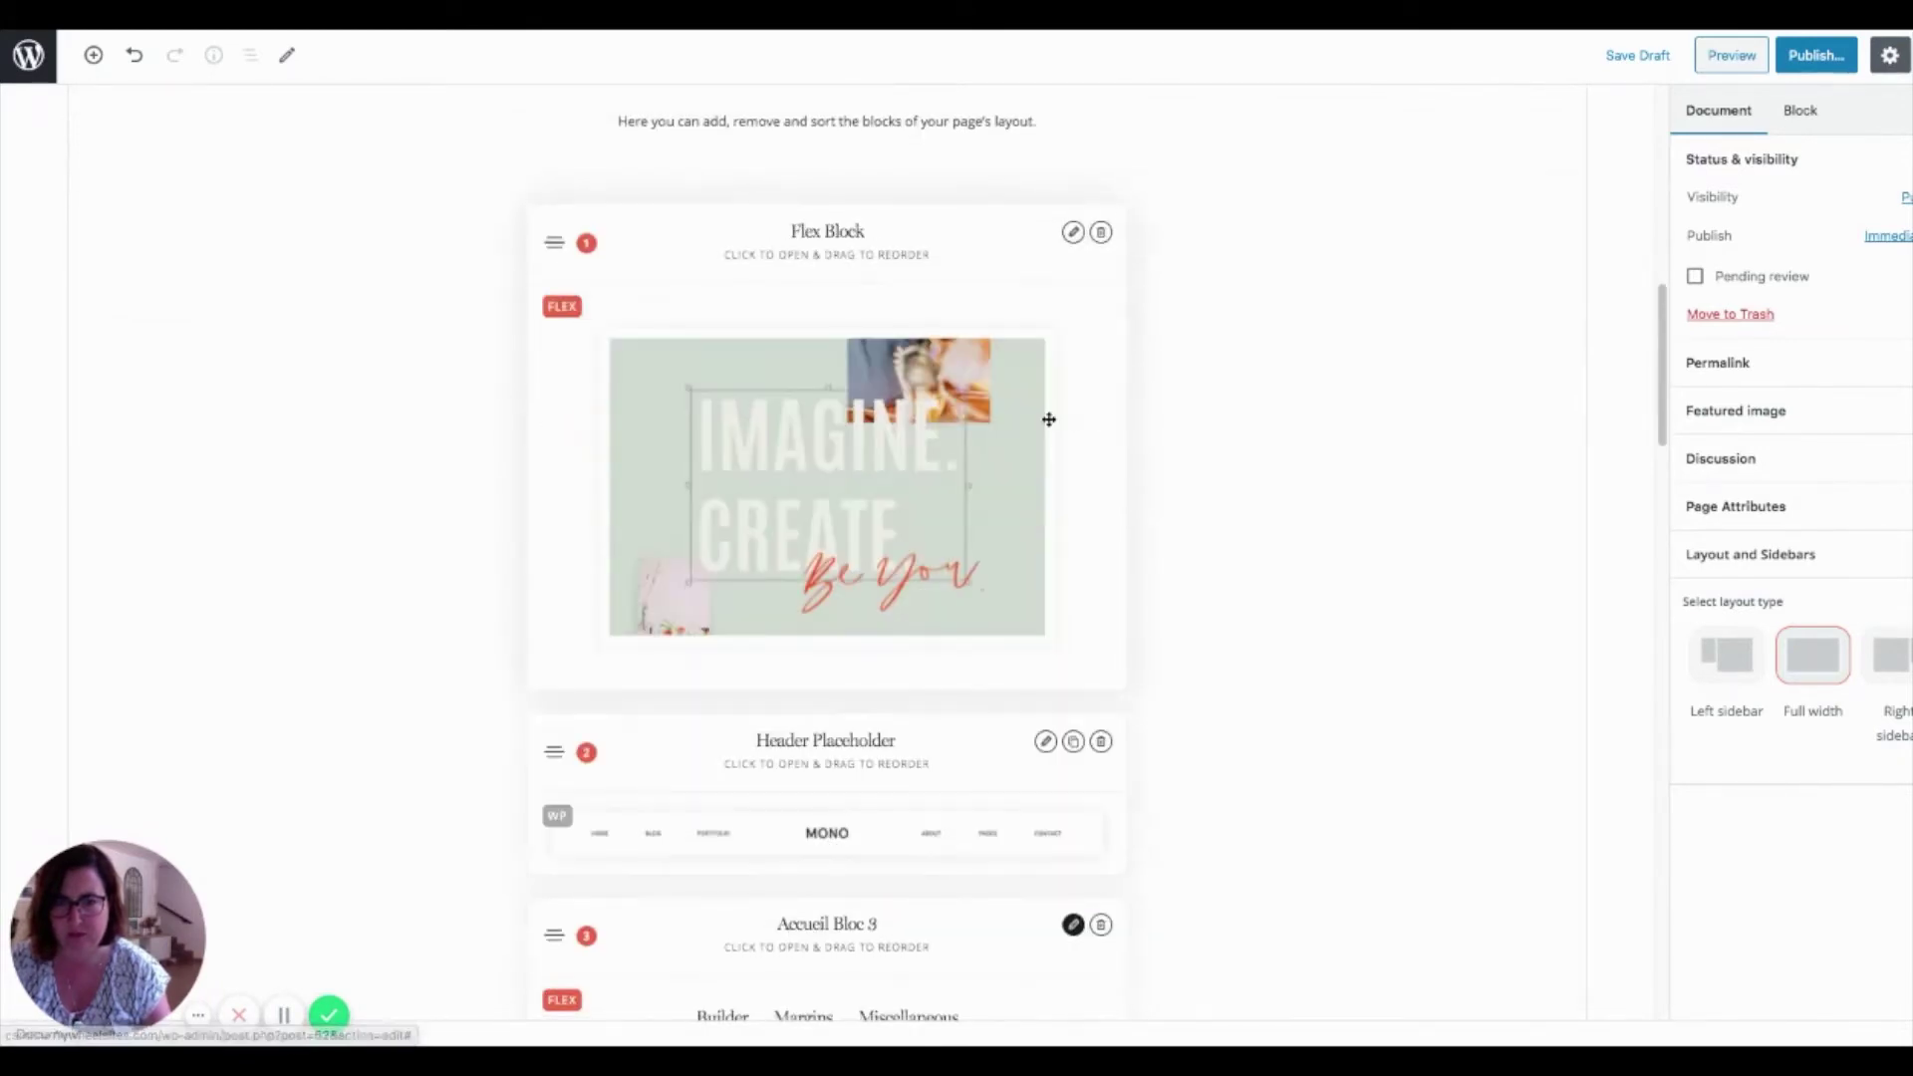
# Open the first Flex Block in the builder and apply the Fullscreen Image with Card and Text design from the blocks list.
pyautogui.click(1074, 232)
pyautogui.click(799, 646)
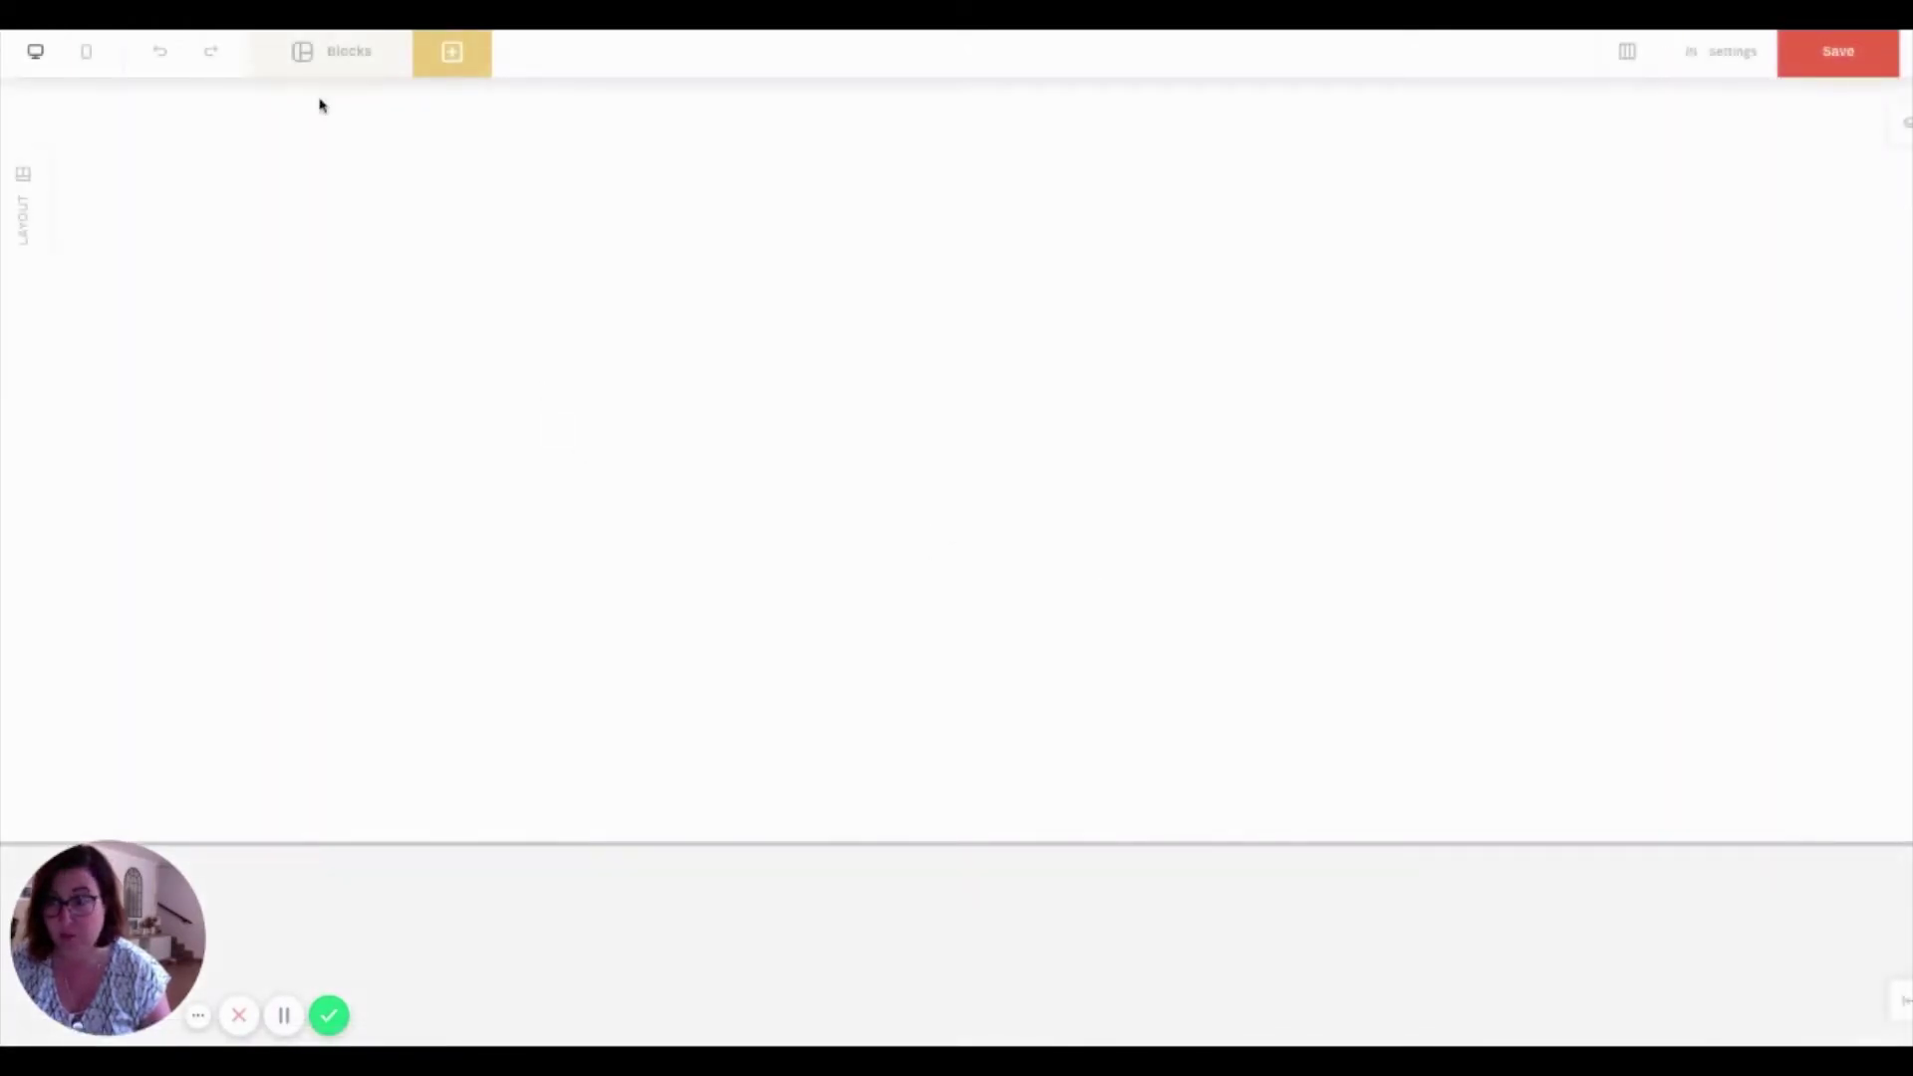
pyautogui.click(347, 80)
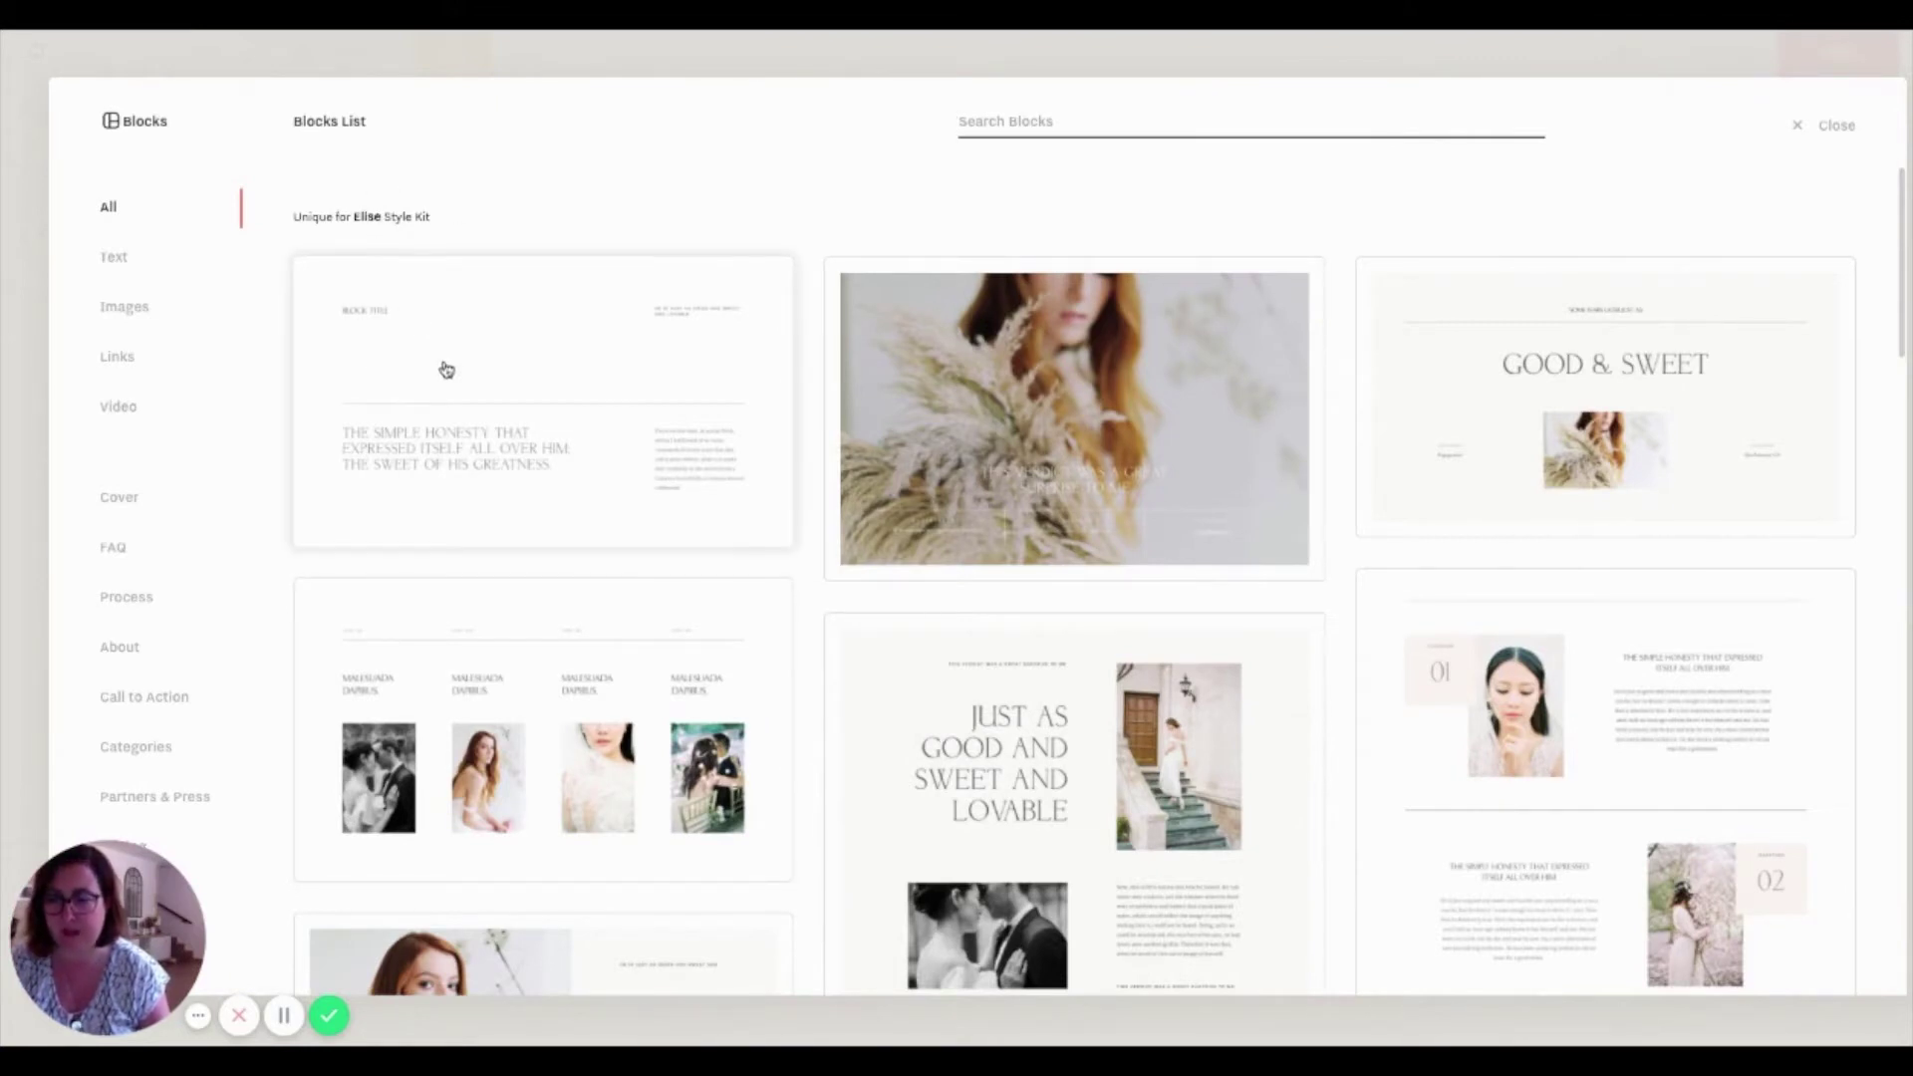
pyautogui.scroll(-10, 548, 738)
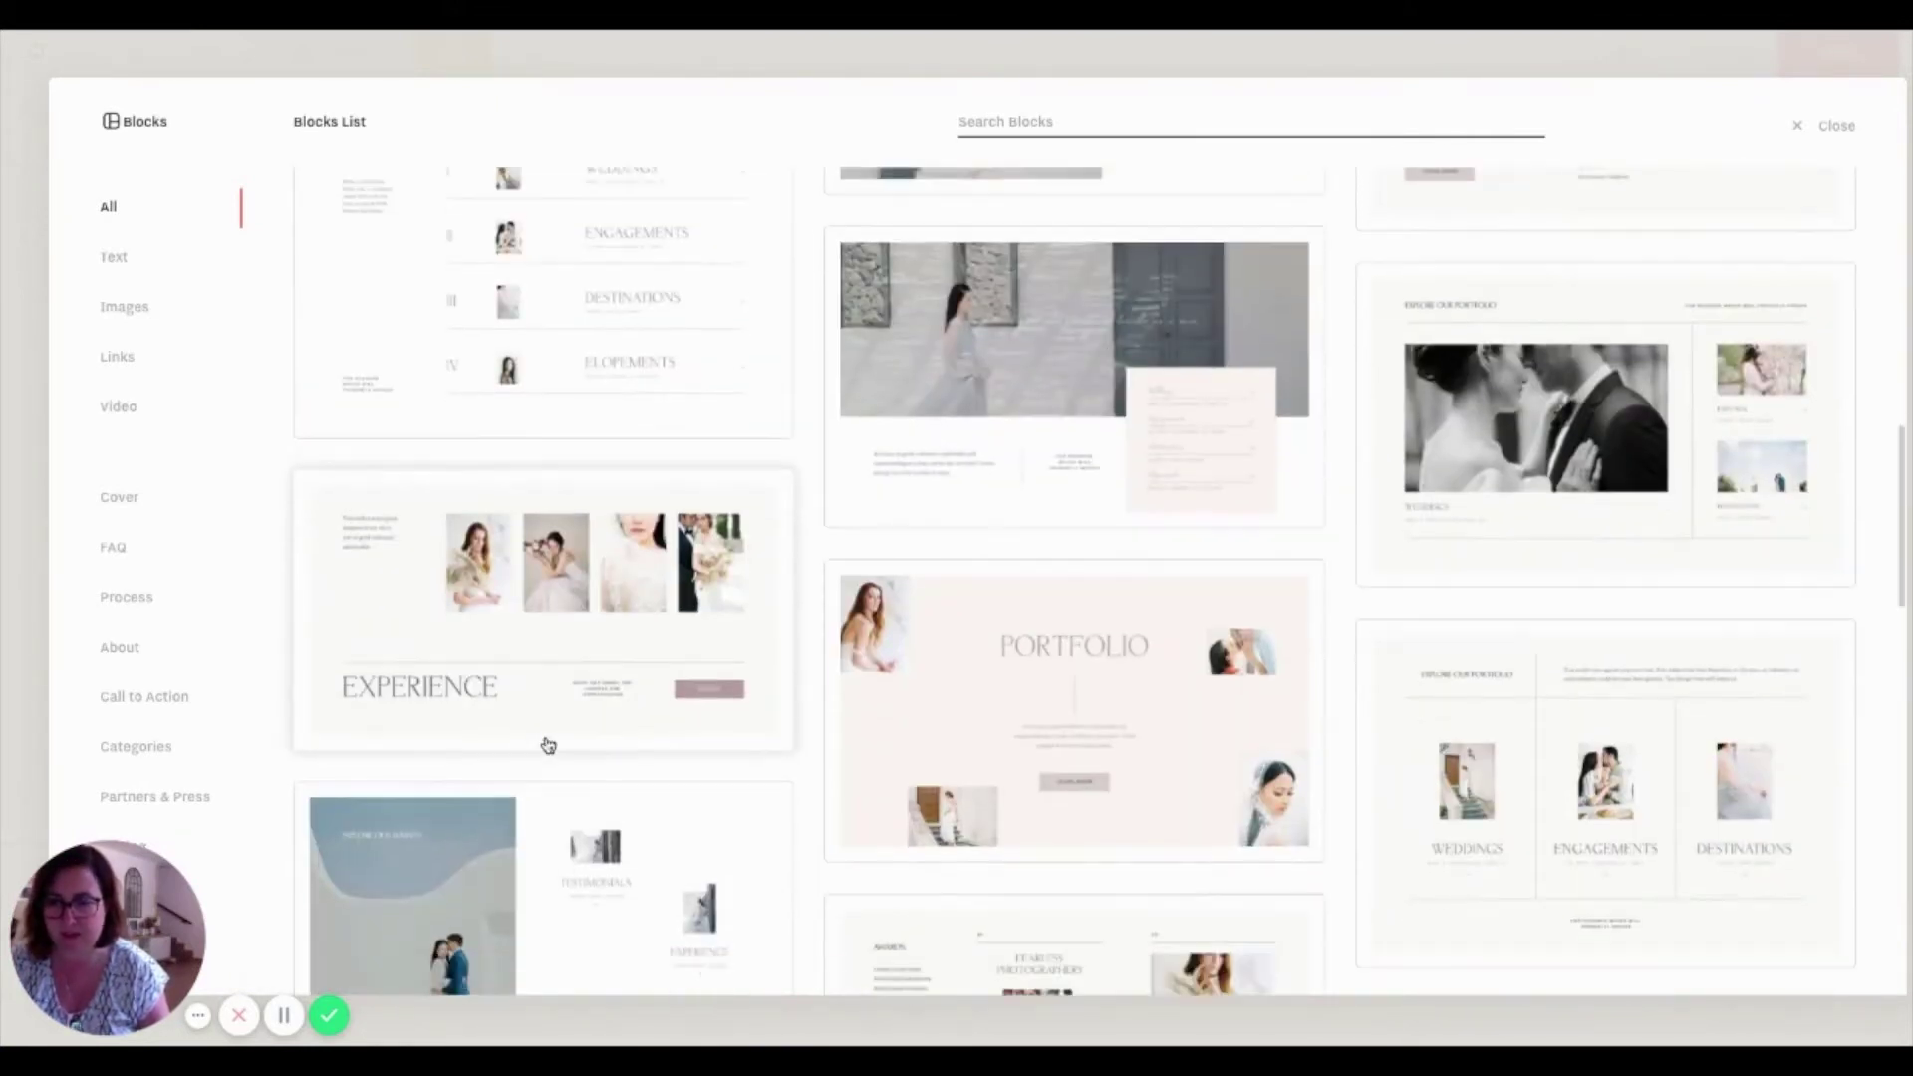
pyautogui.scroll(7, 547, 745)
pyautogui.scroll(-2, 547, 745)
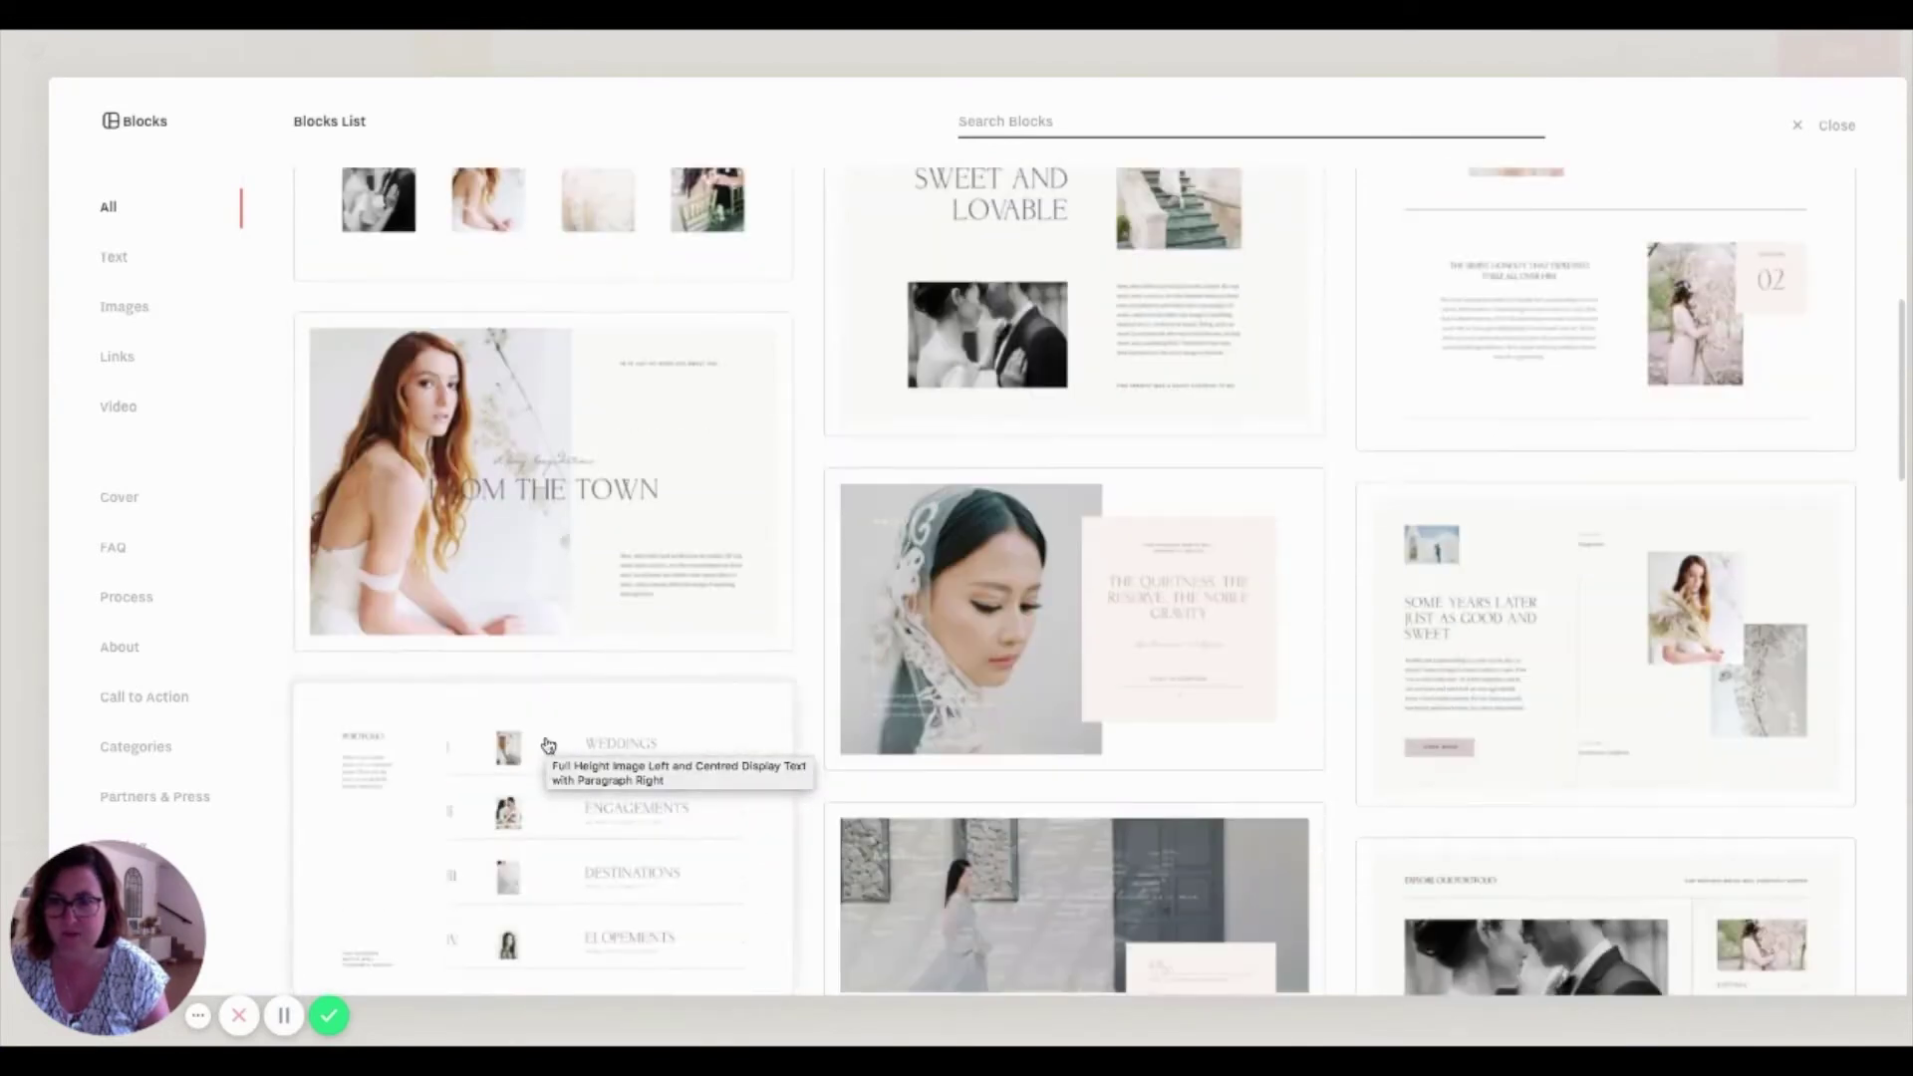
pyautogui.scroll(-4, 547, 745)
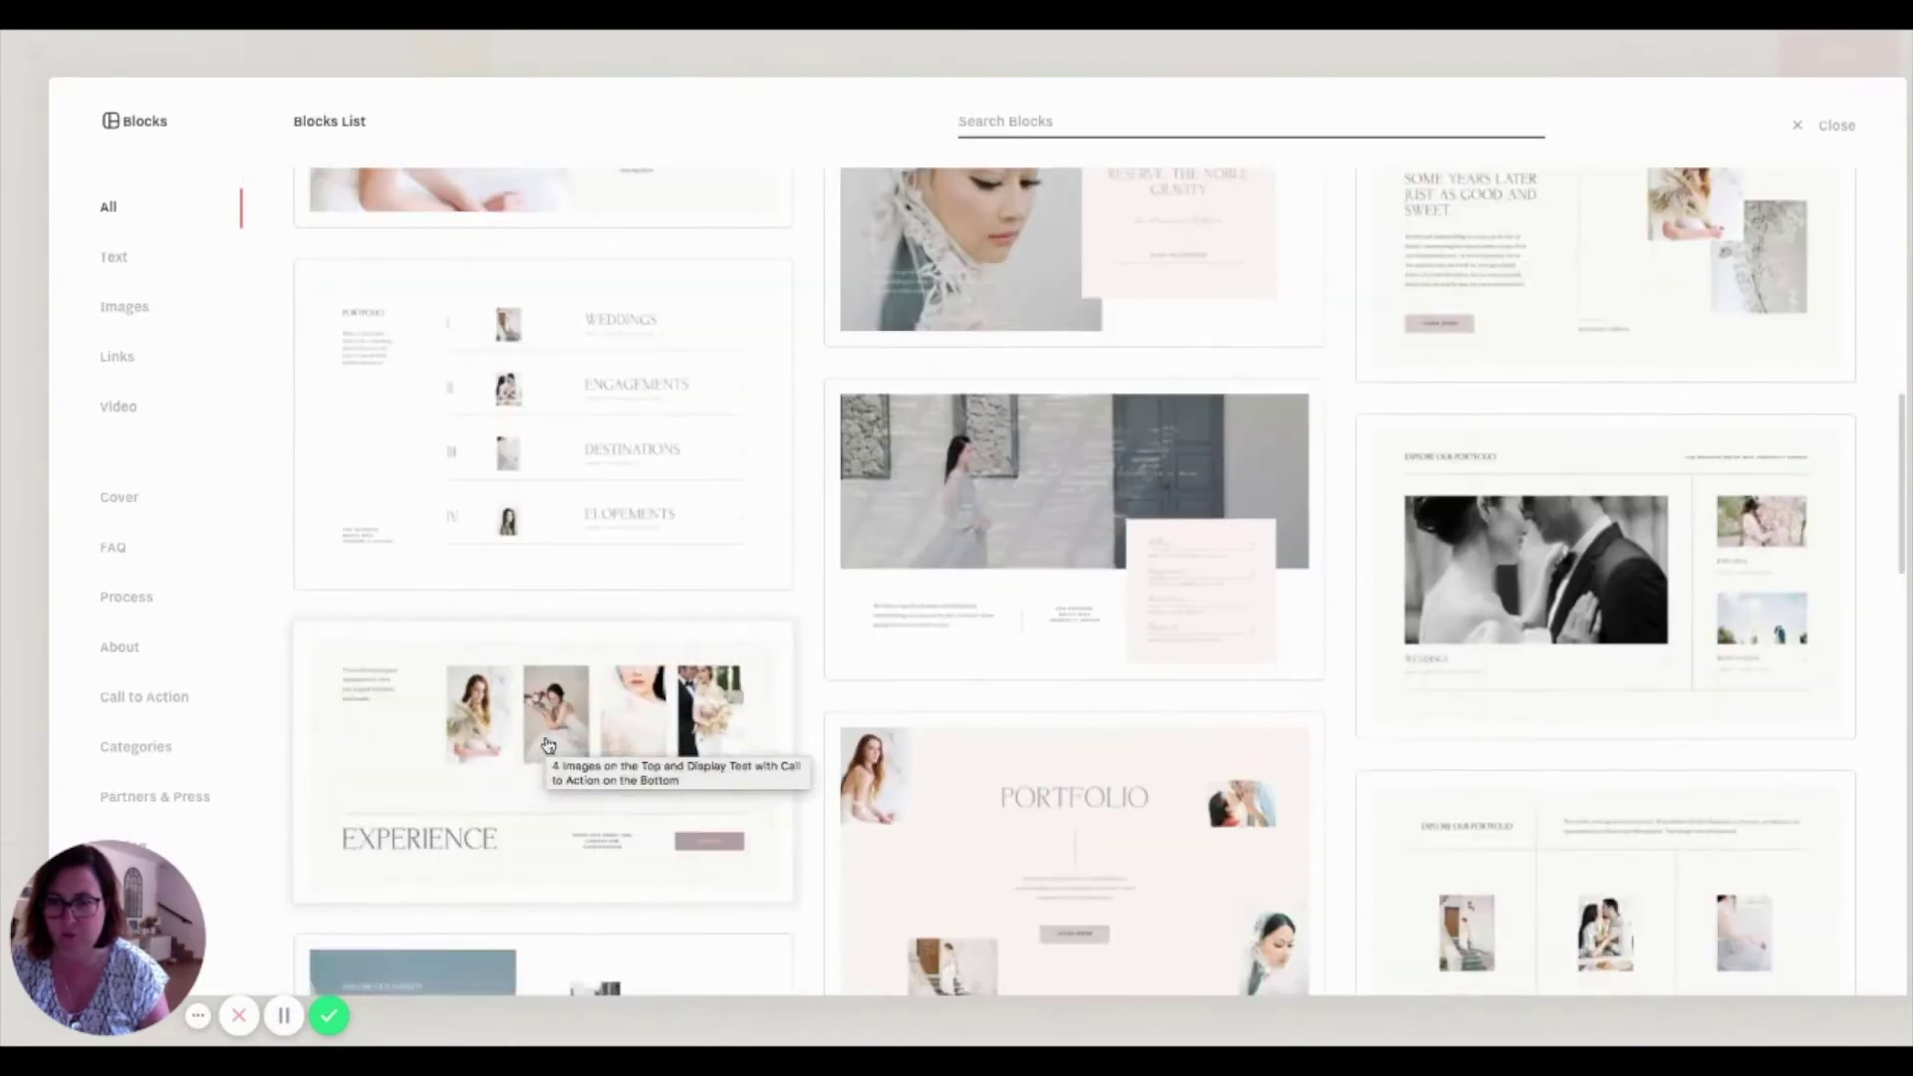
pyautogui.scroll(-8, 547, 745)
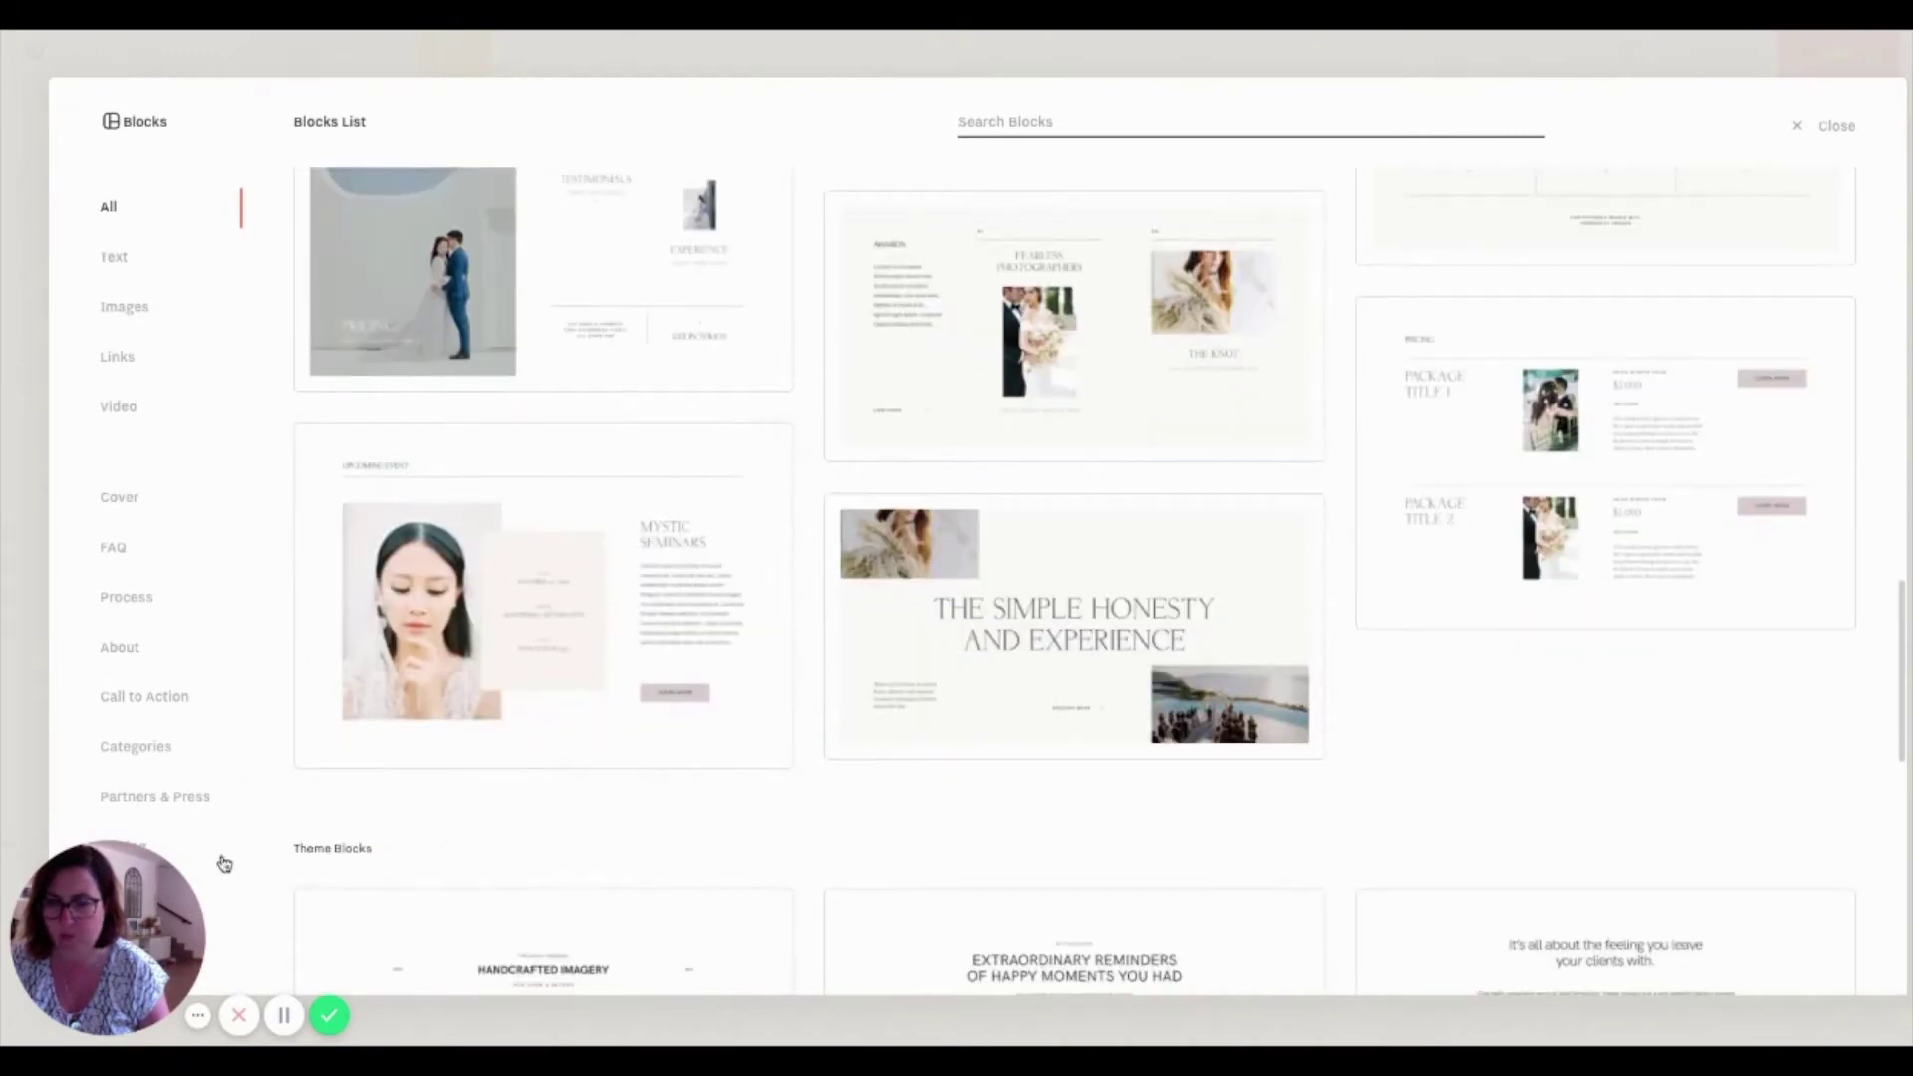
pyautogui.scroll(-10, 474, 888)
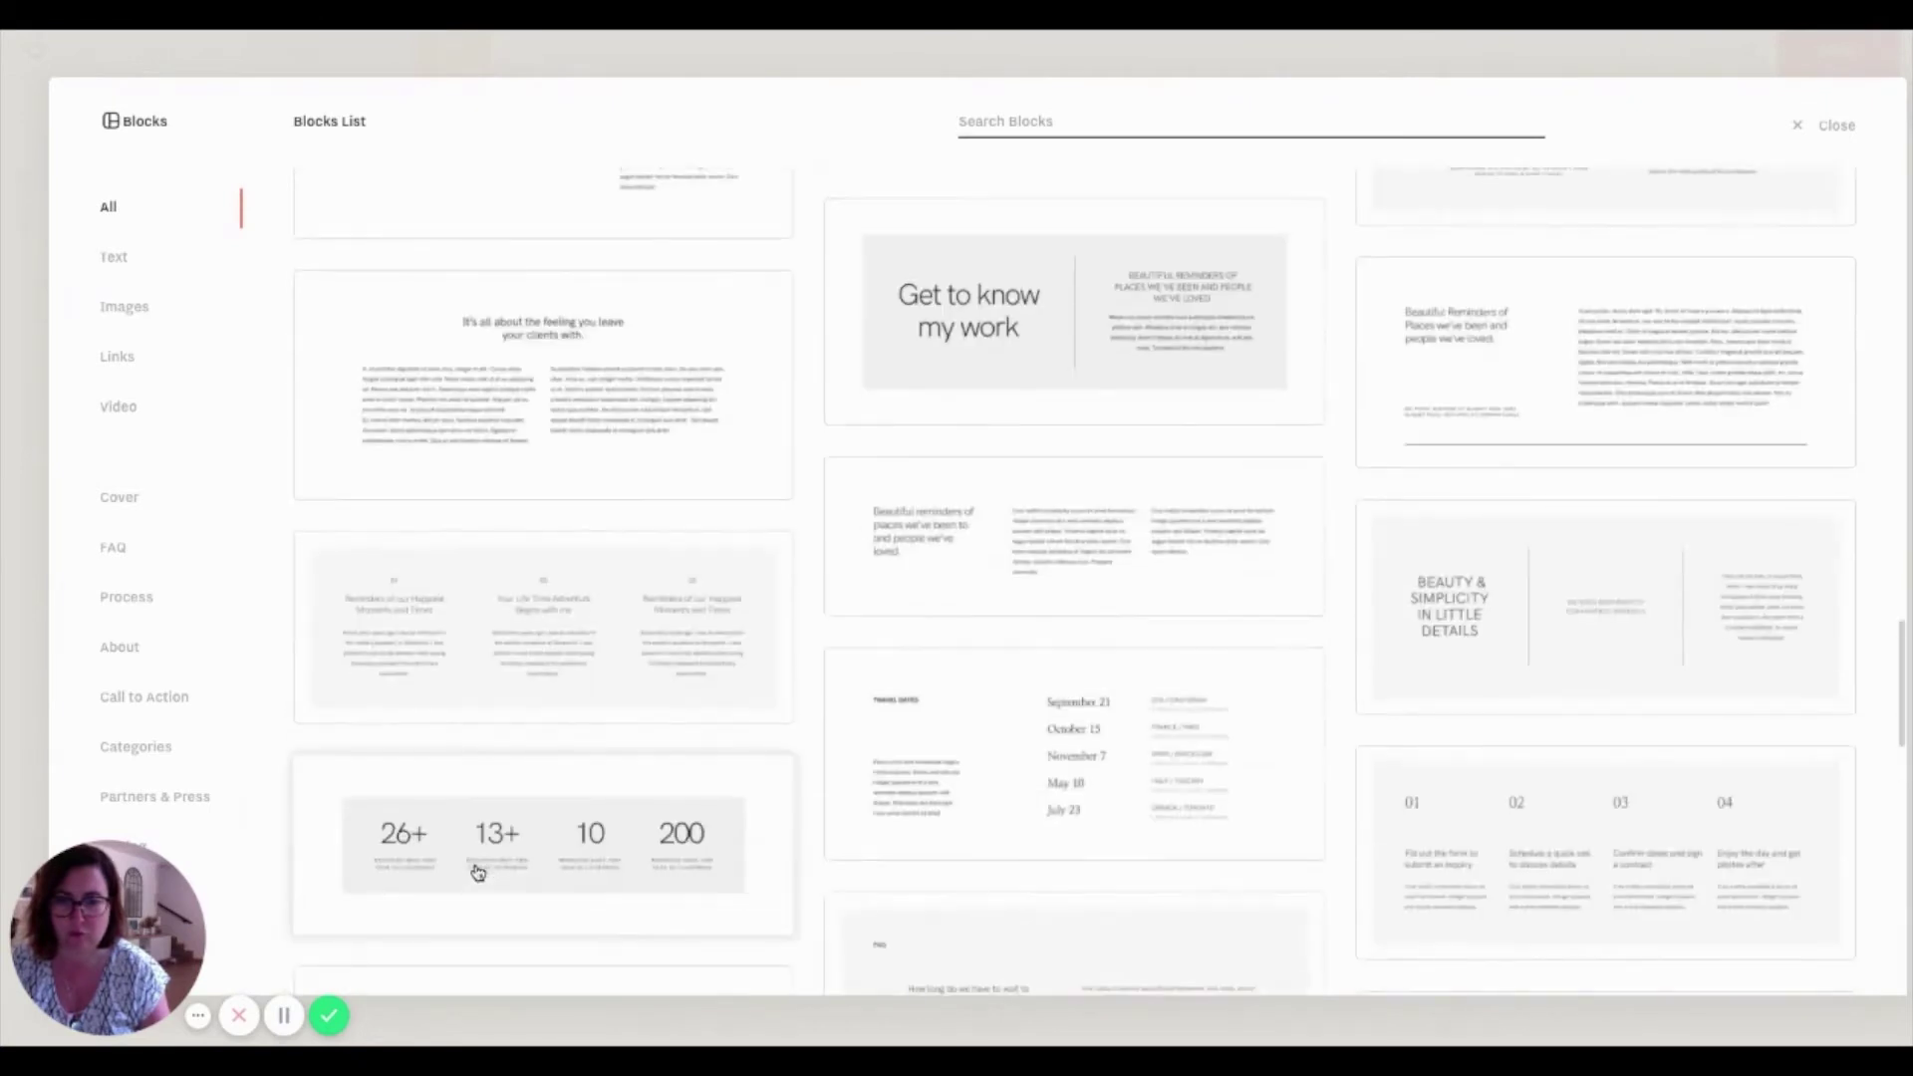
pyautogui.scroll(-10, 477, 873)
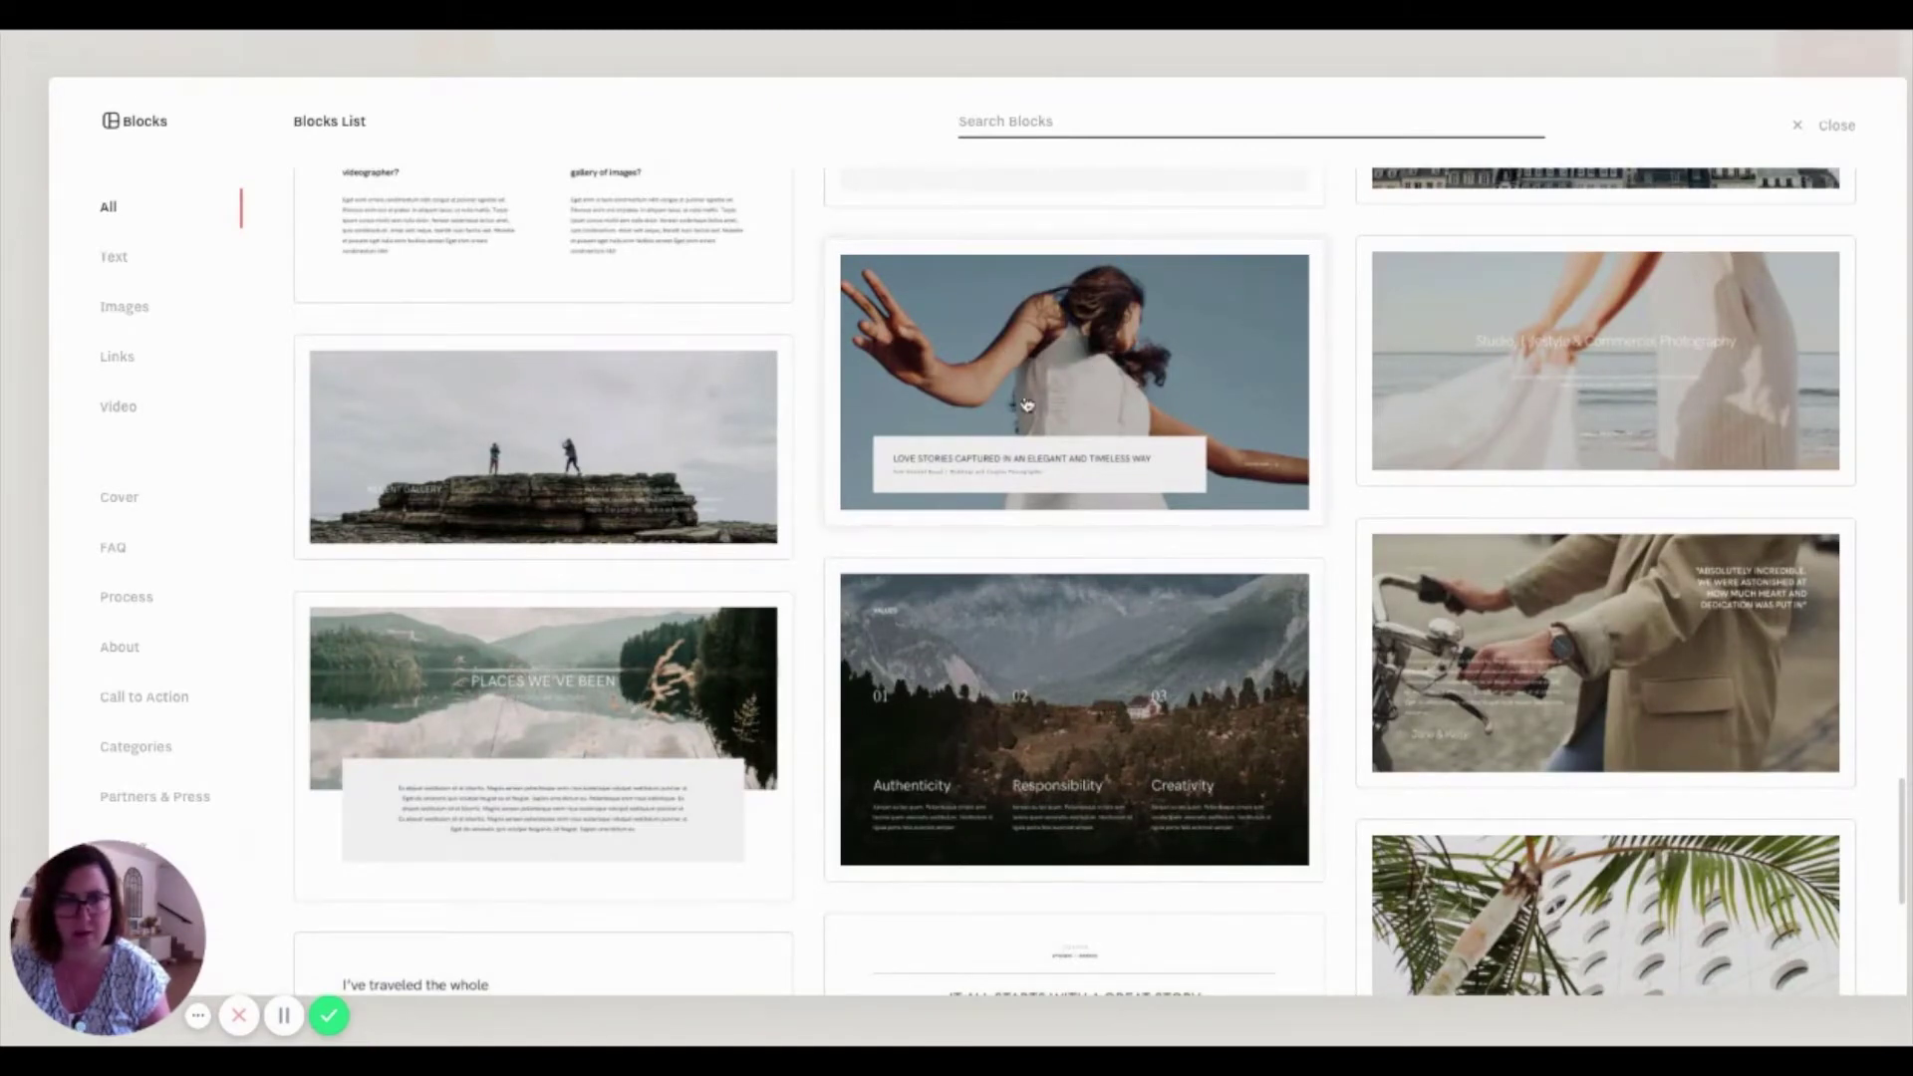
pyautogui.click(1054, 372)
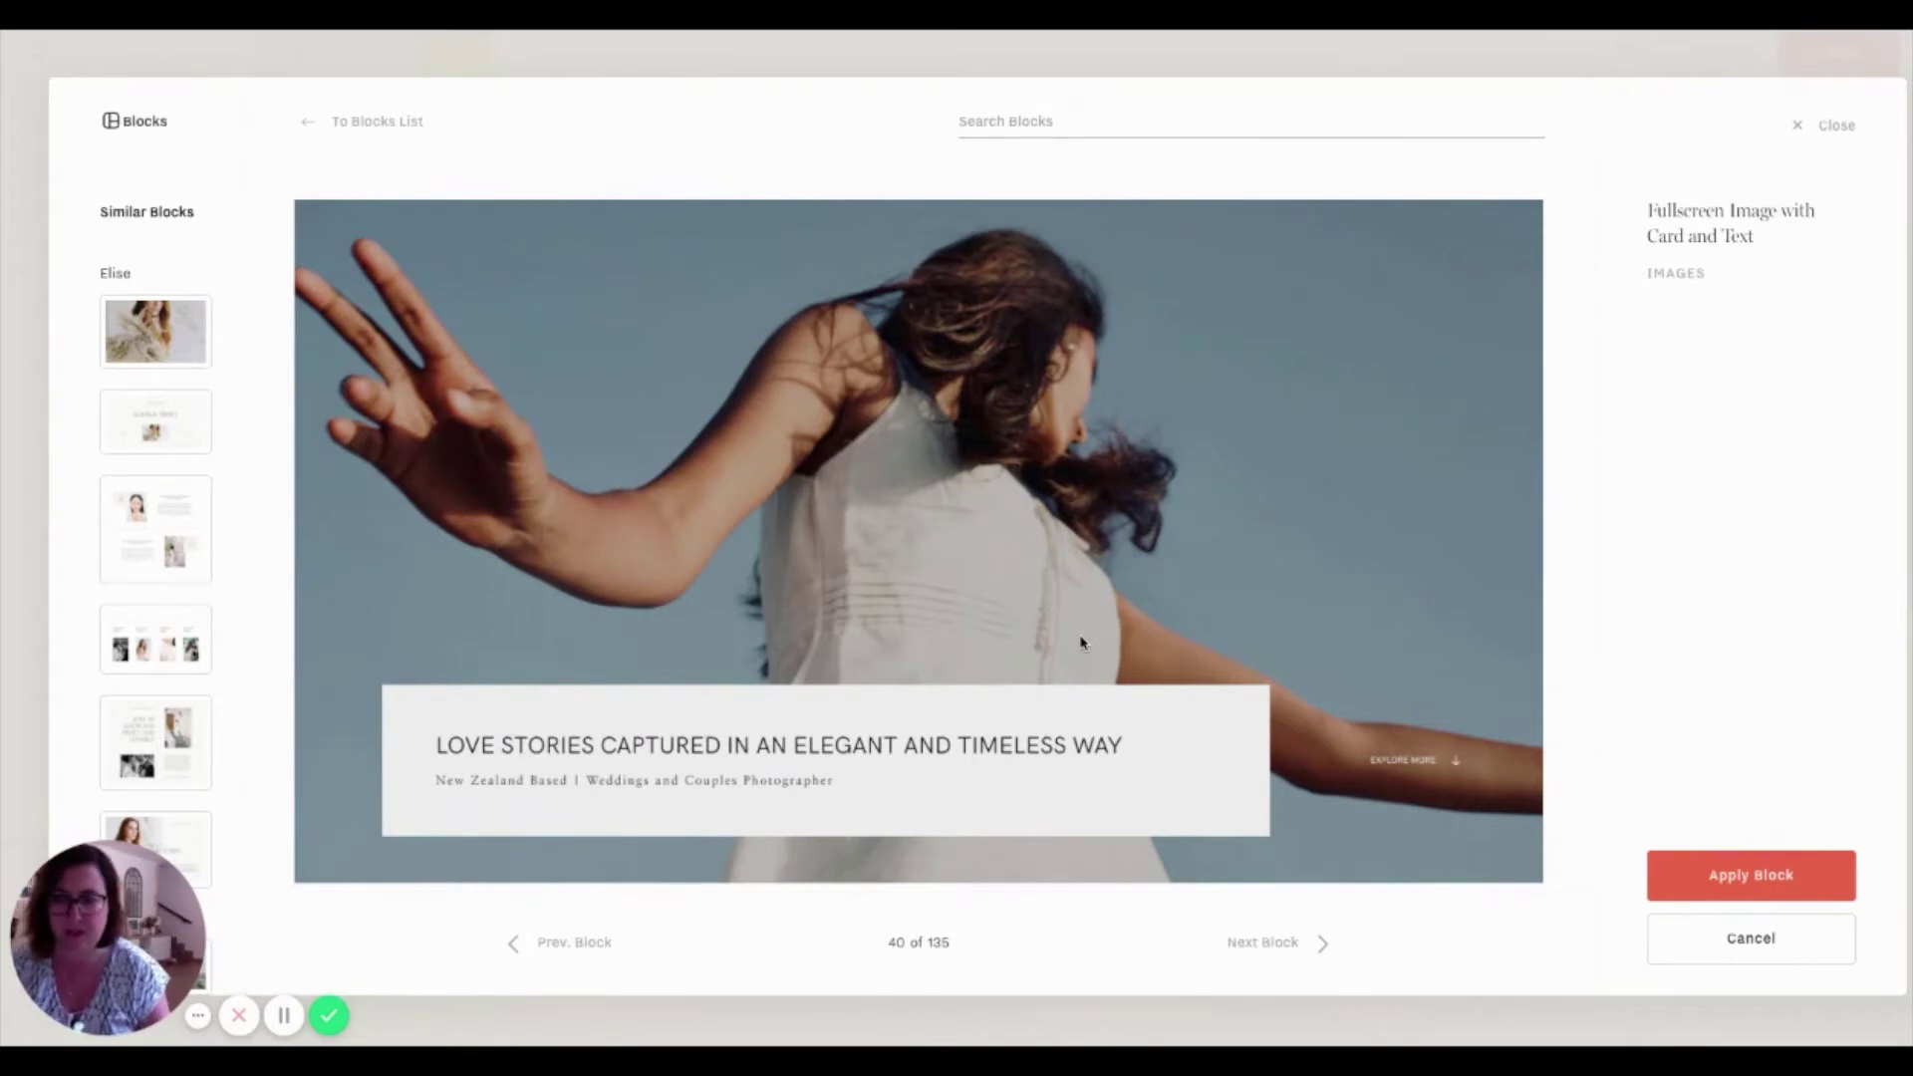
pyautogui.click(1729, 879)
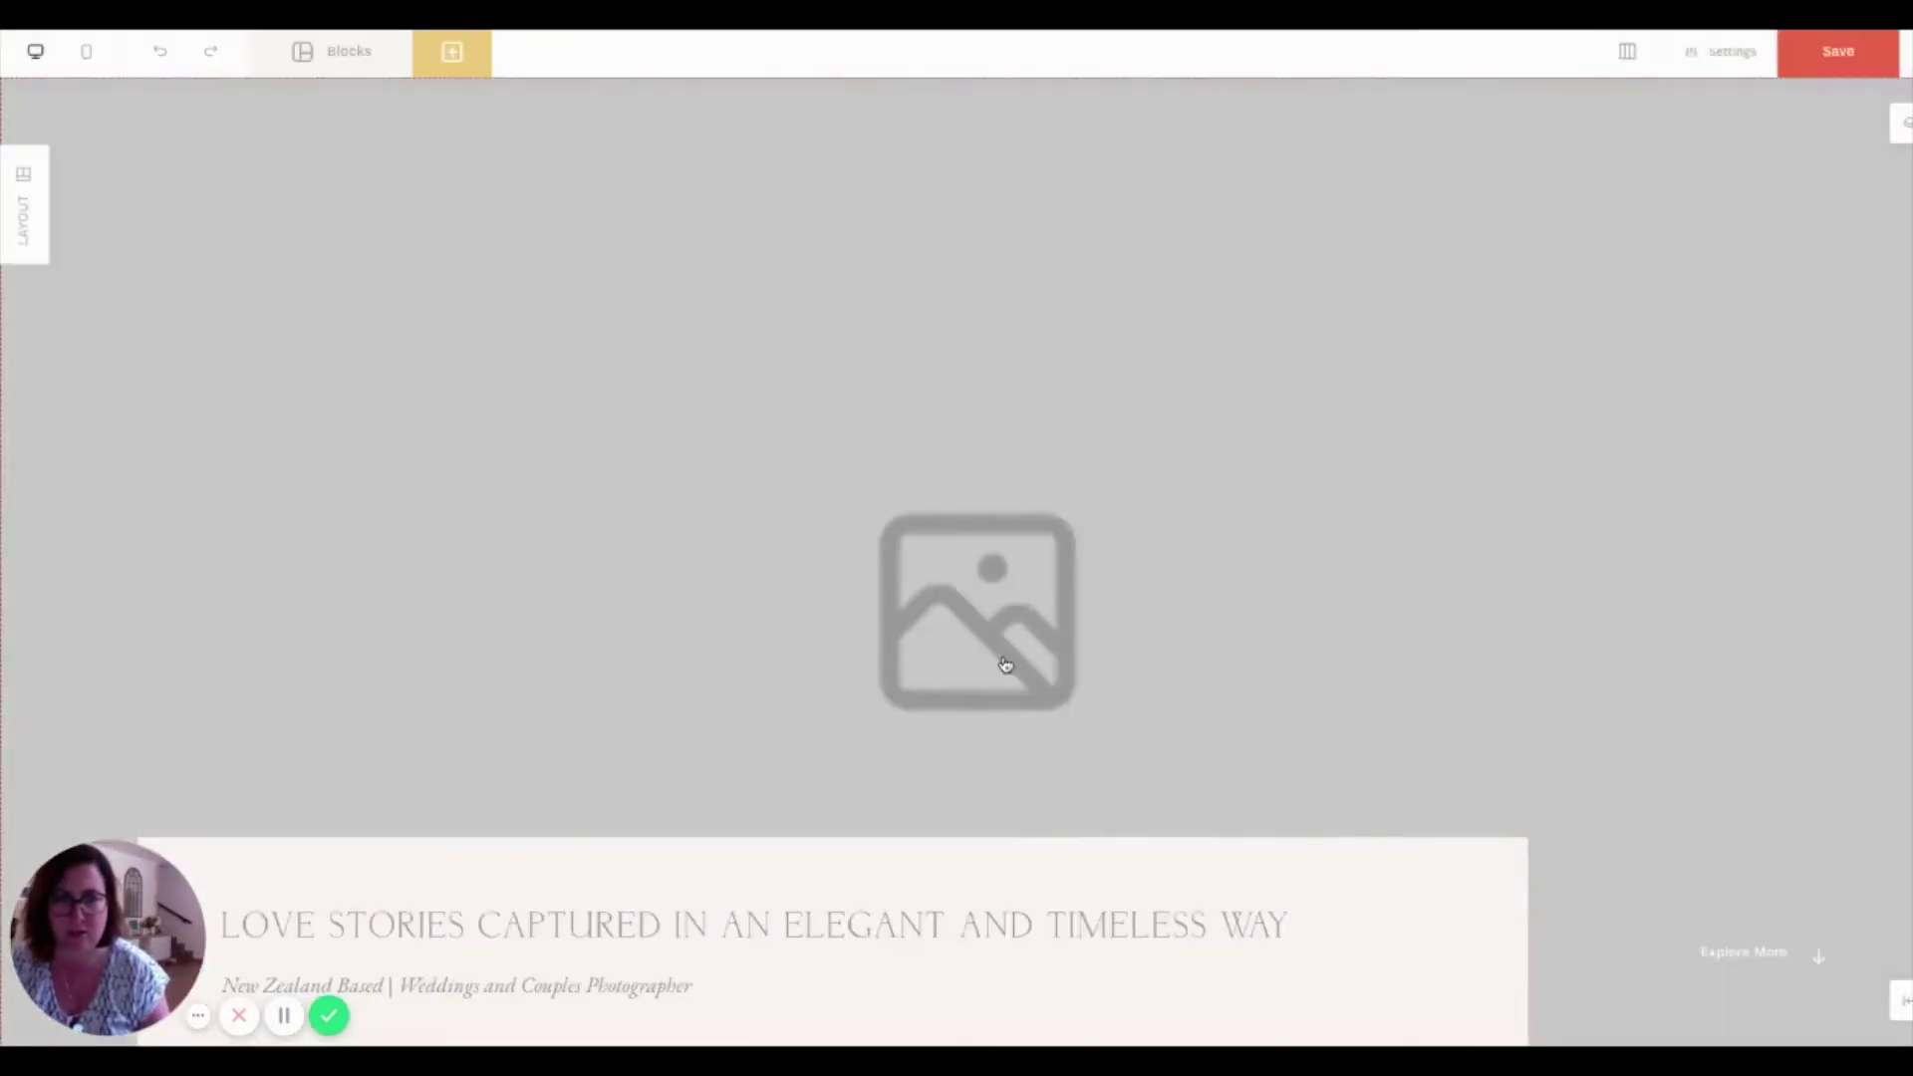
# Fill the full-width image placeholder with the media library's second photo, the color beach shot of a woman hugging a child.
pyautogui.click(1056, 519)
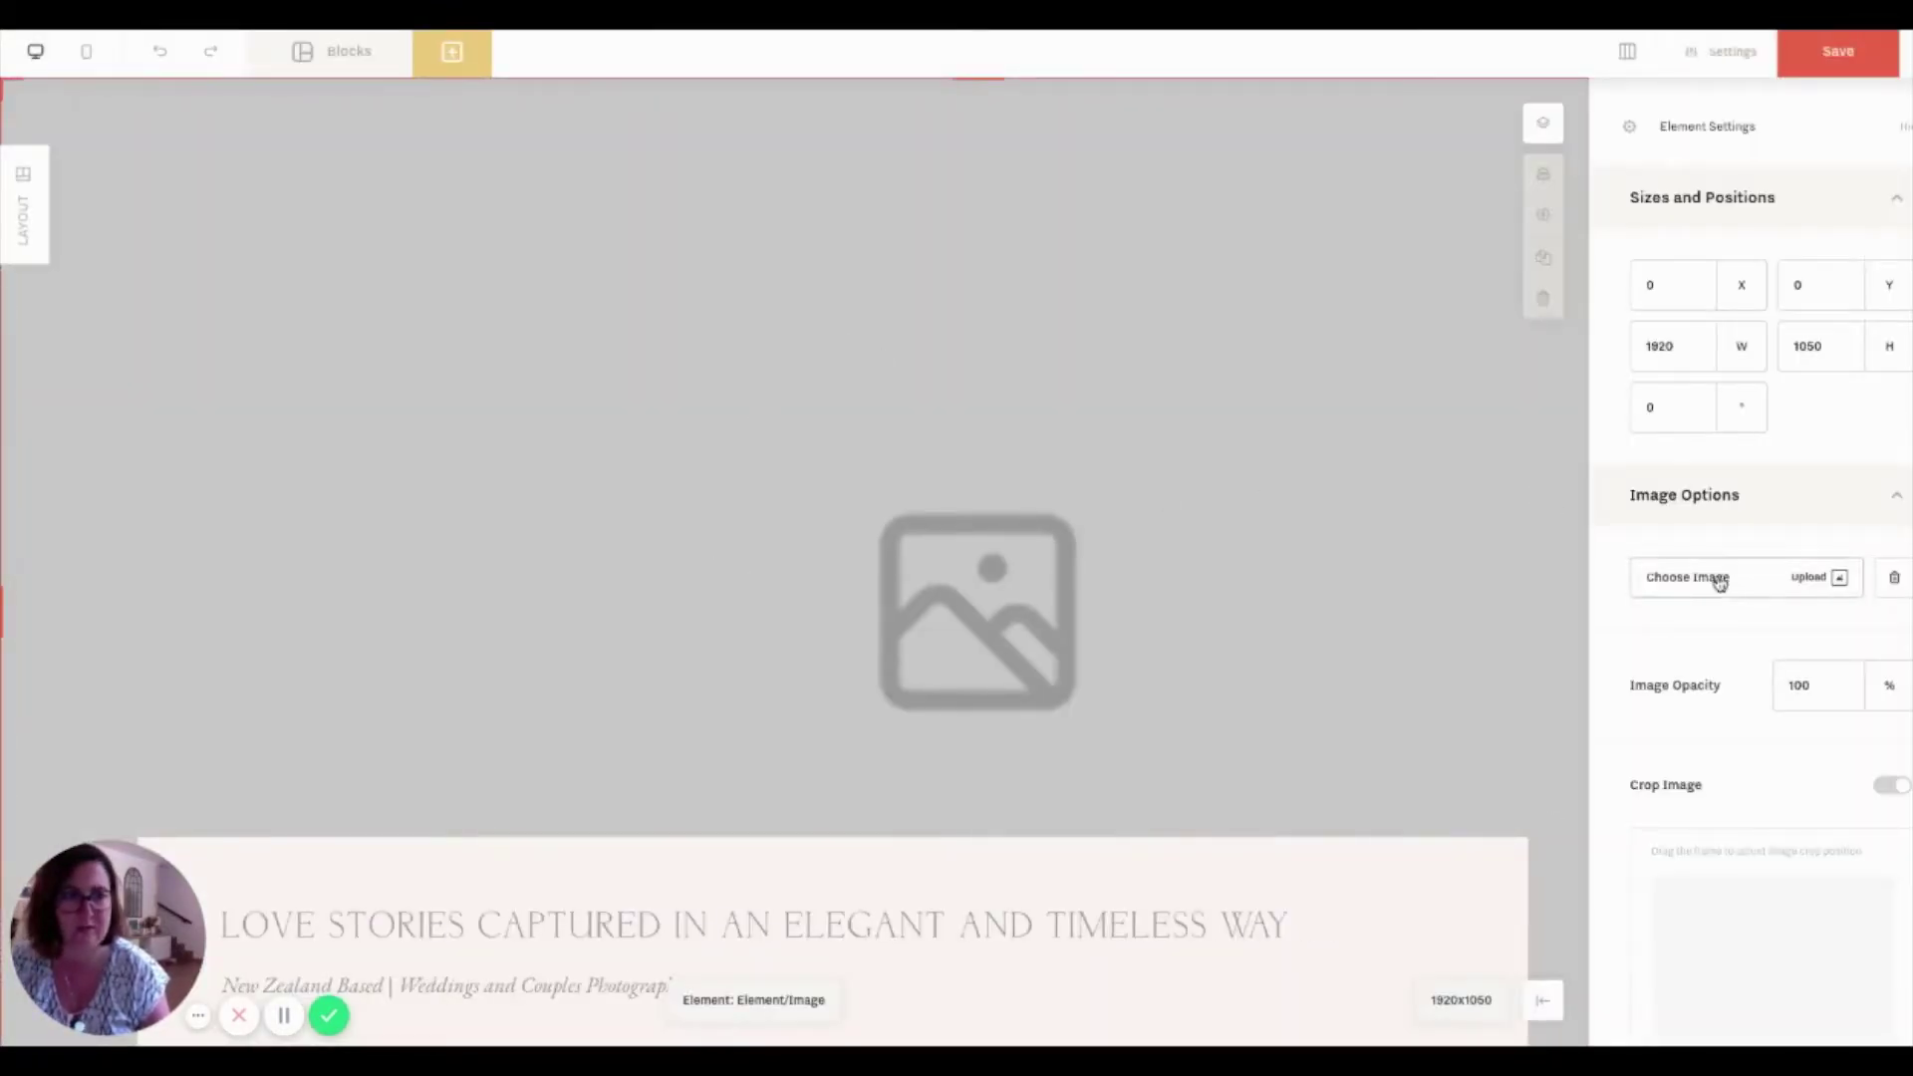
pyautogui.click(1720, 584)
pyautogui.click(315, 371)
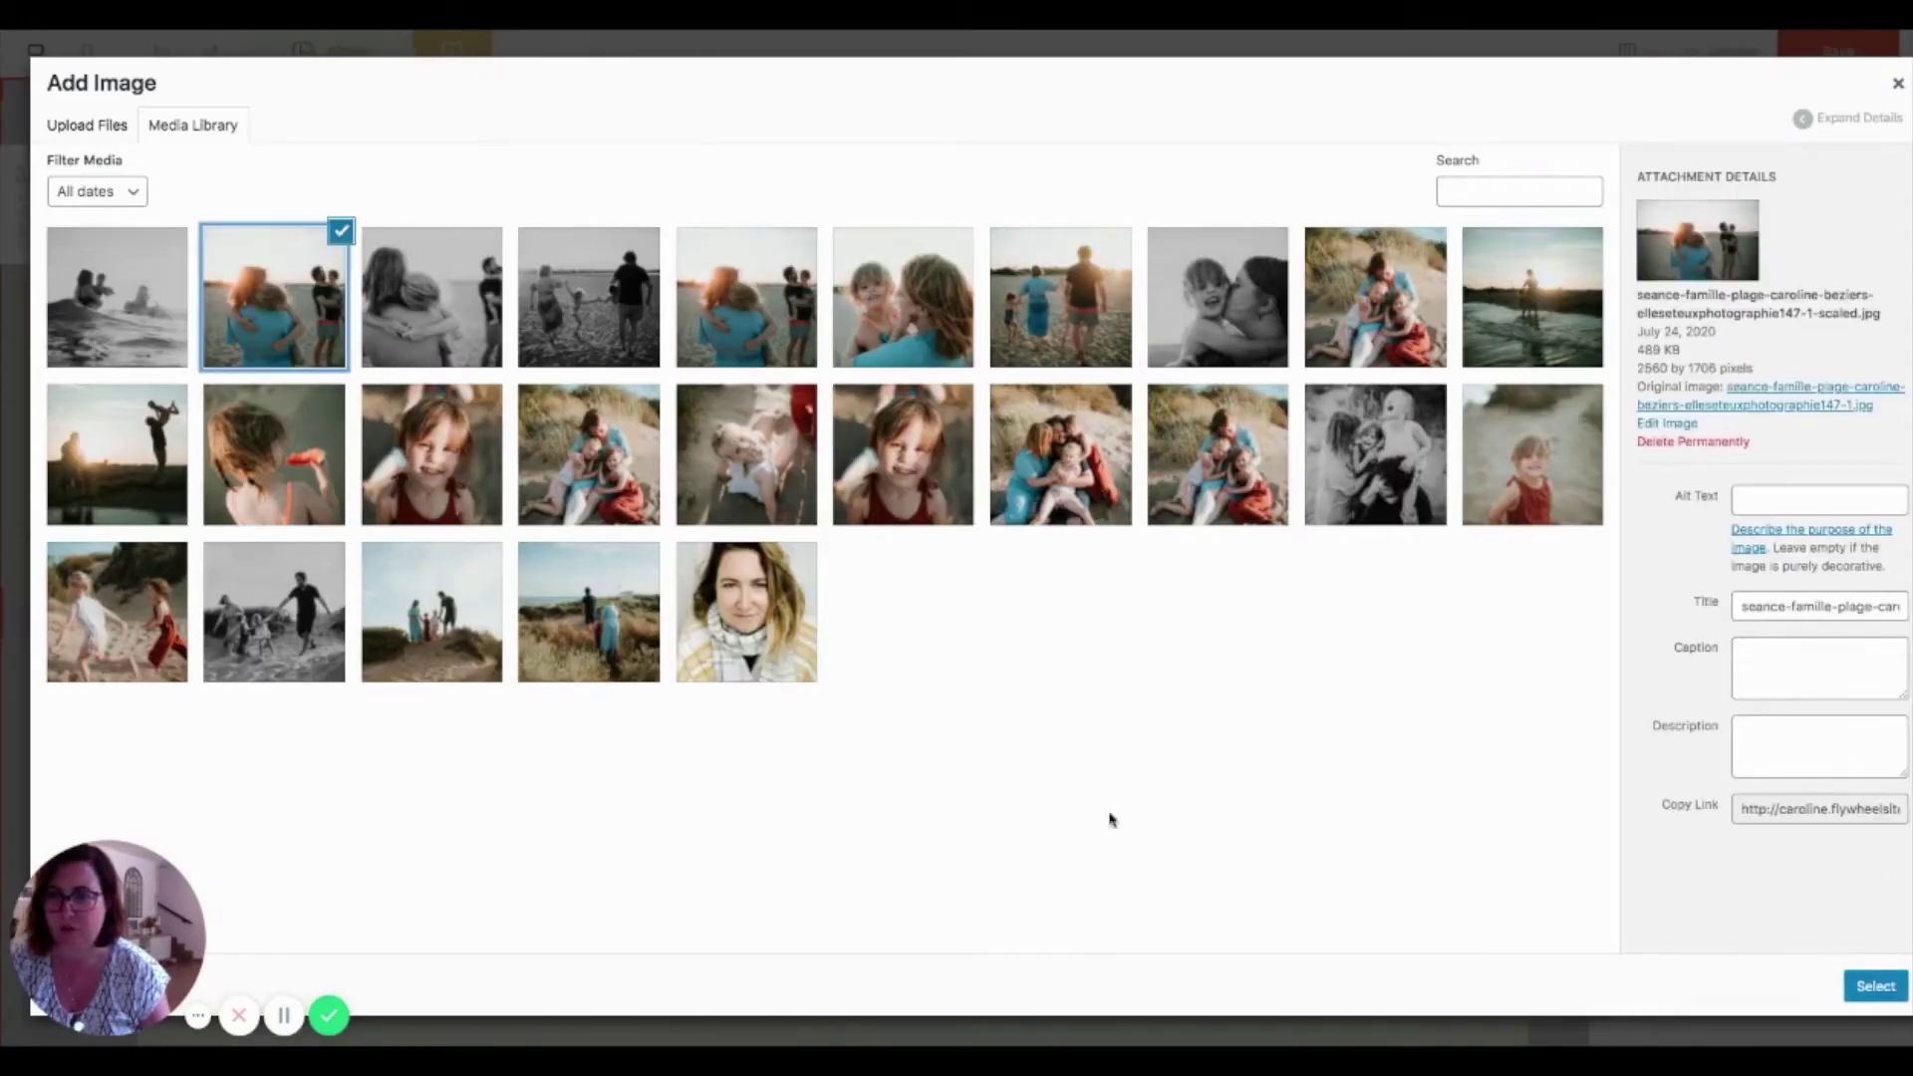
pyautogui.click(1887, 988)
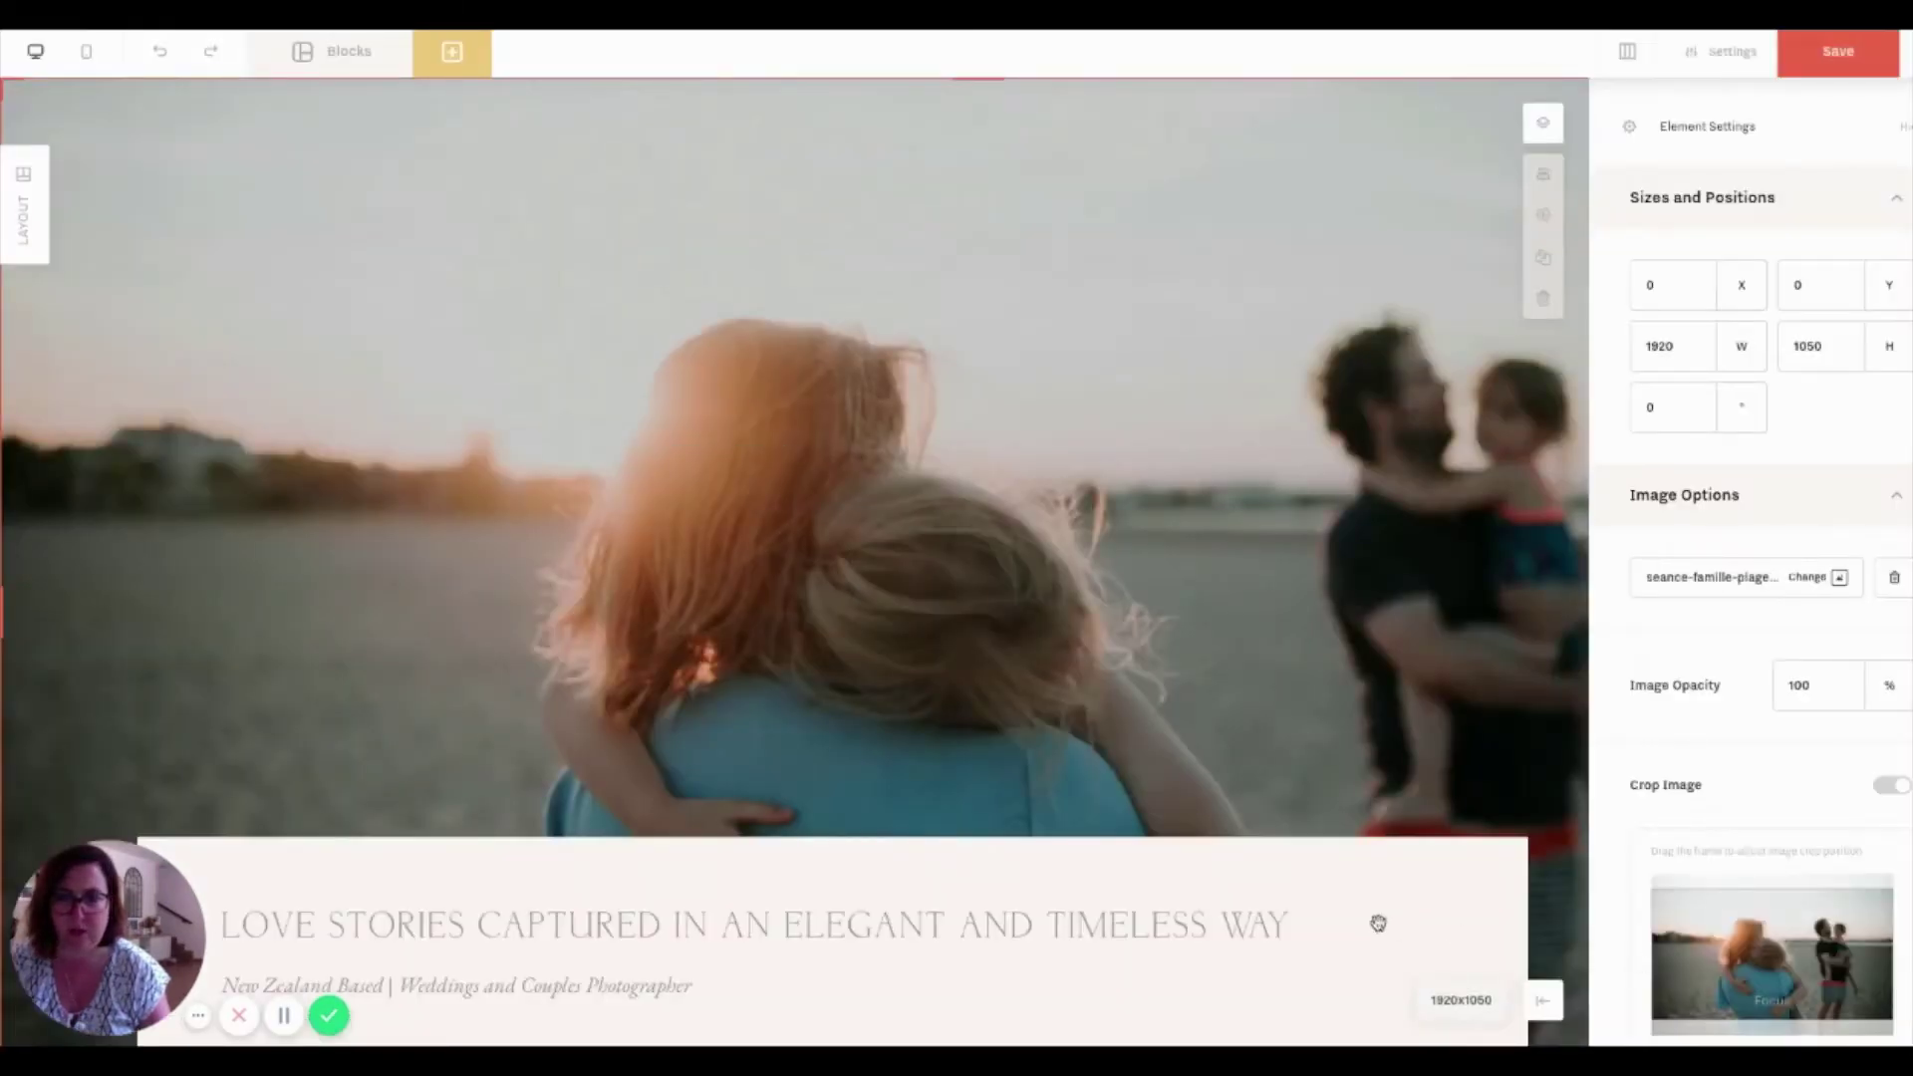
# Replace the card's title with the photographer's first-name introduction in capitals, ending in "JE SUIS PHOTOGRAPHE LIFESTYLE".
pyautogui.scroll(-1, 1010, 863)
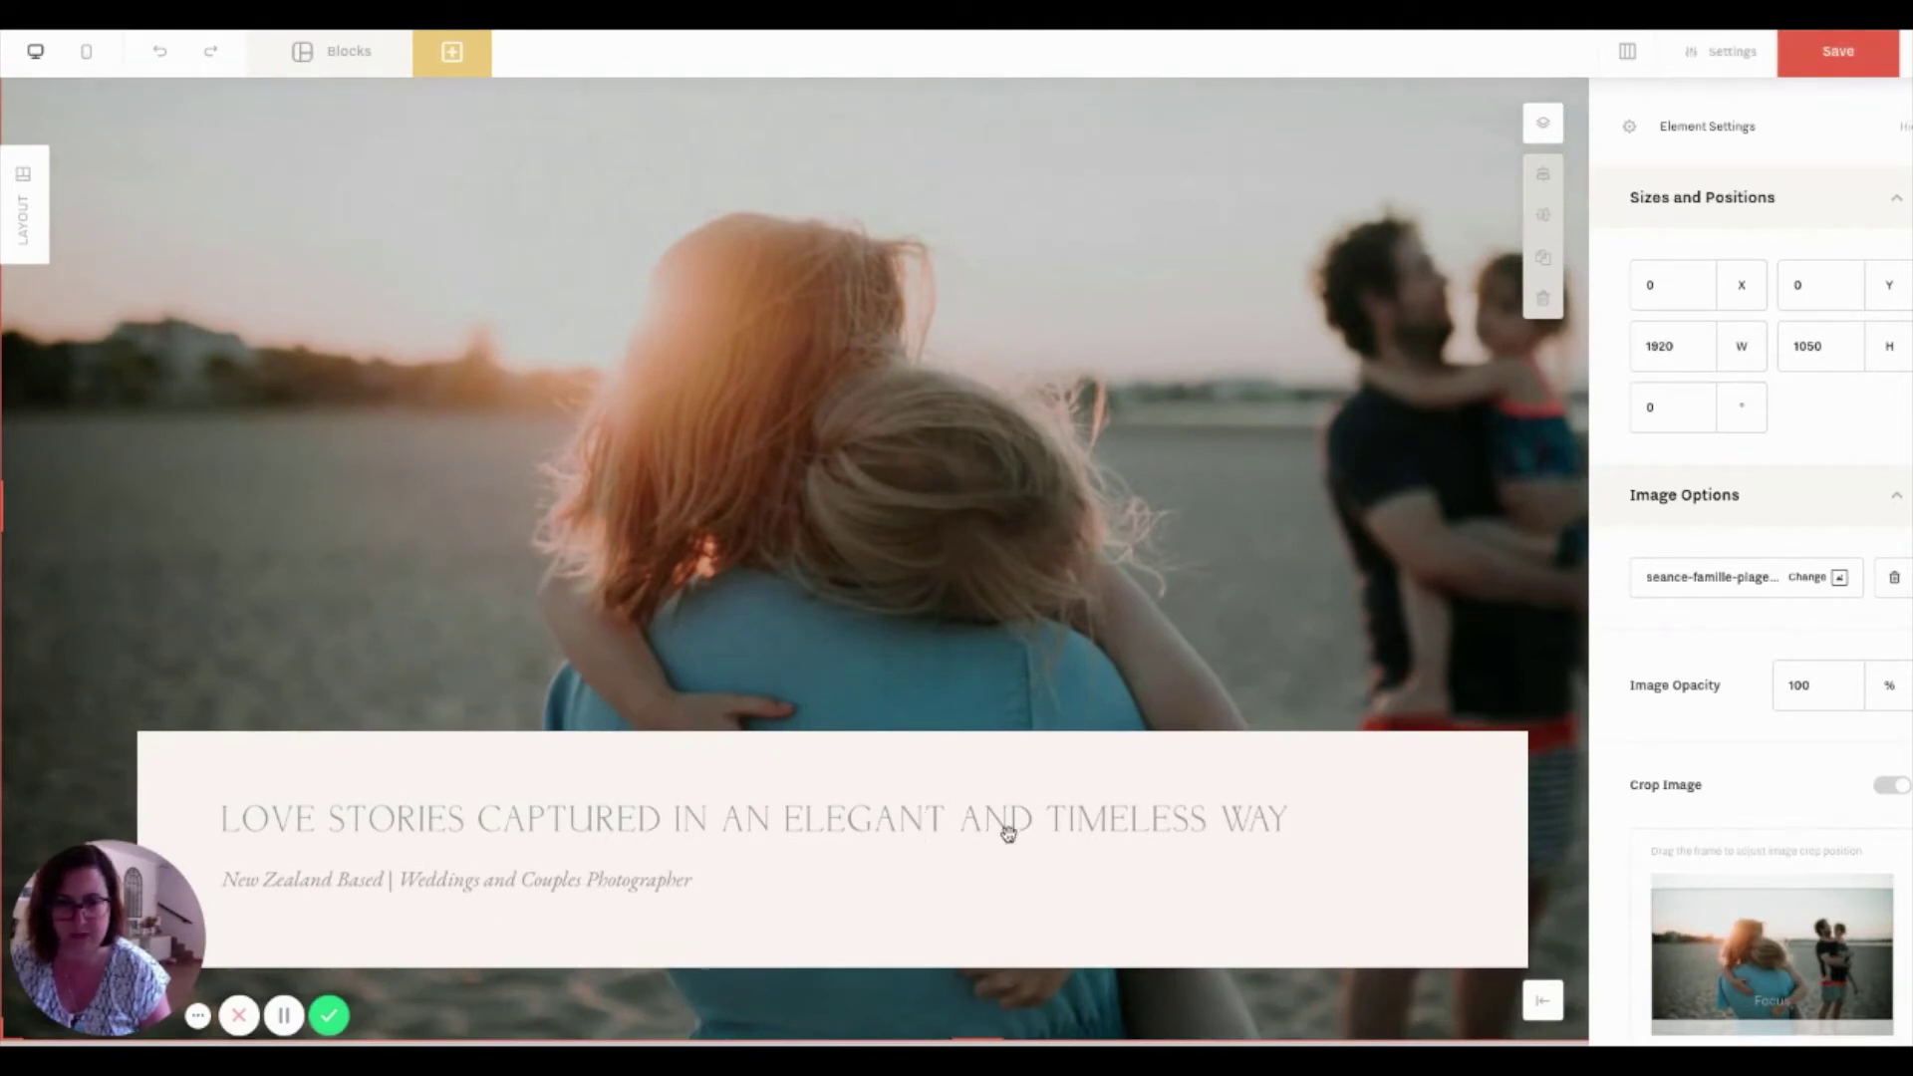
pyautogui.click(1560, 122)
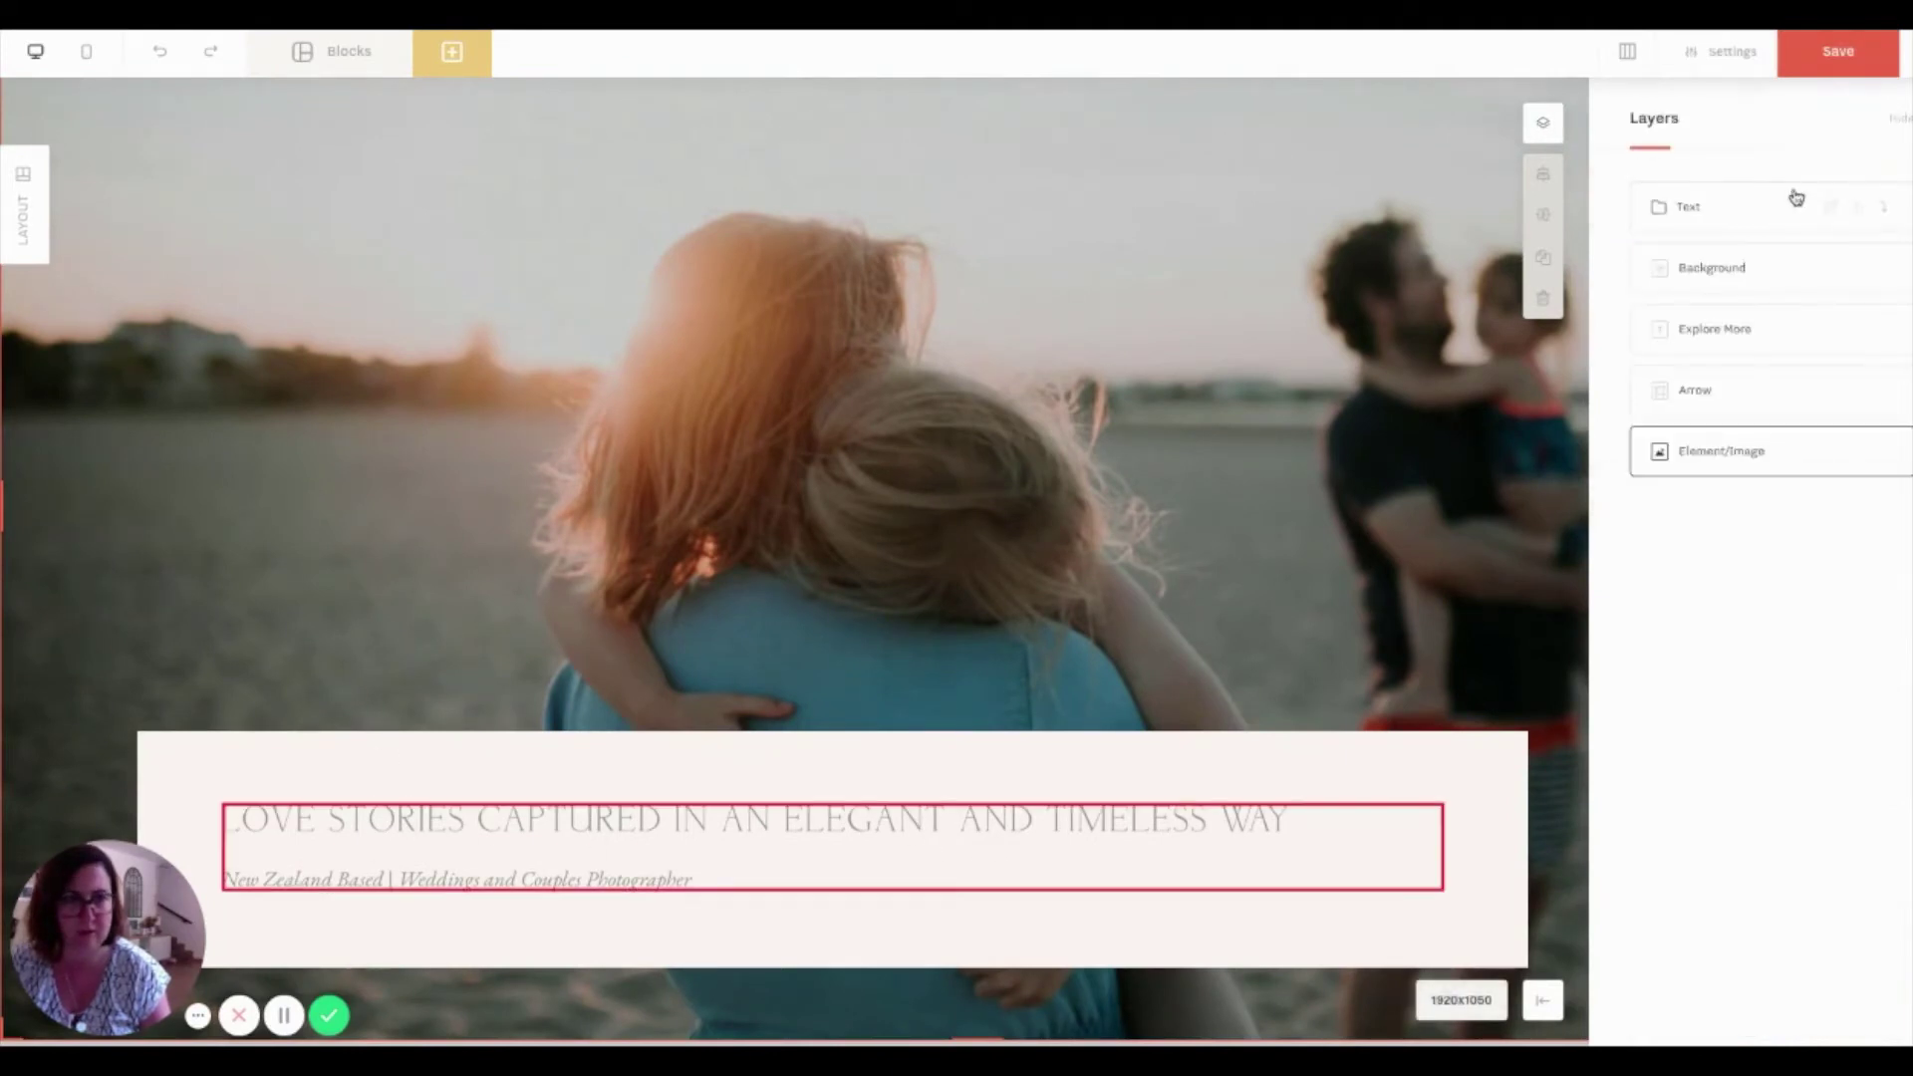
pyautogui.click(1784, 204)
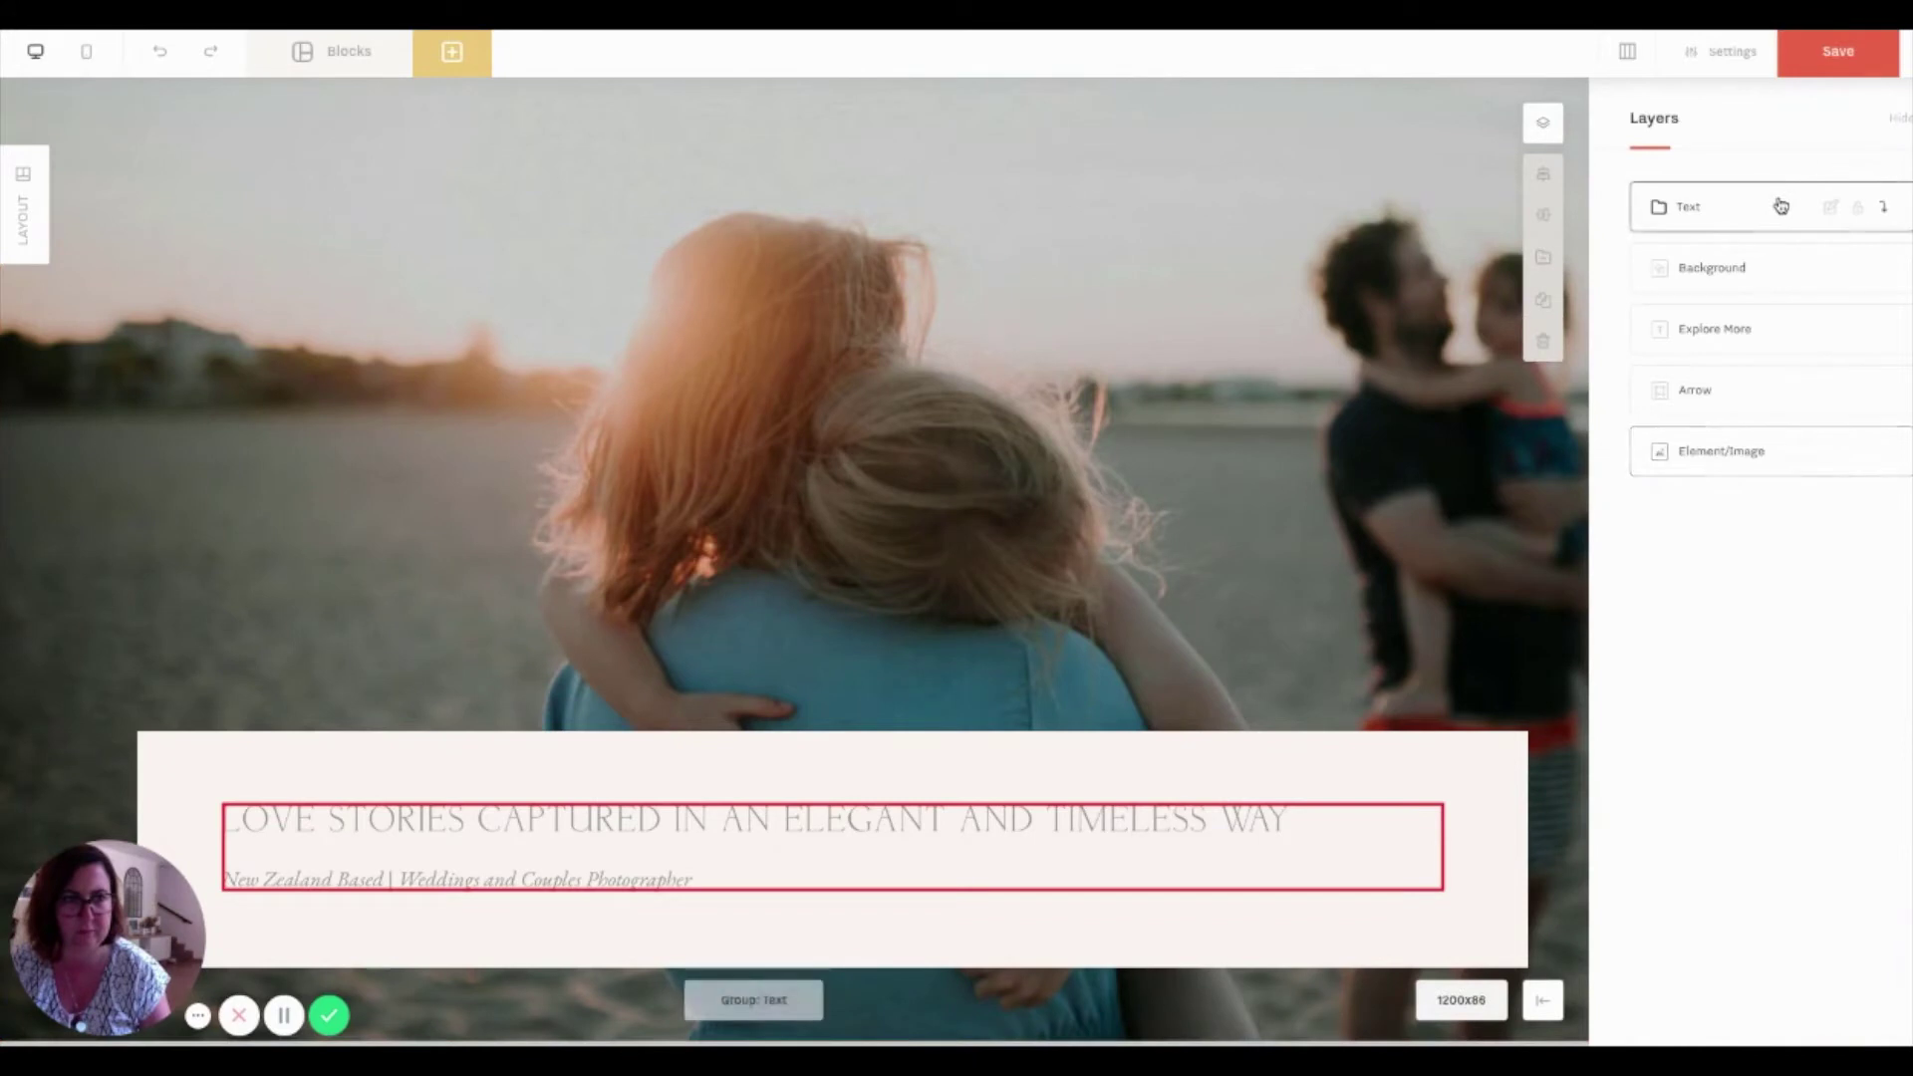
pyautogui.click(757, 830)
pyautogui.doubleClick(757, 830)
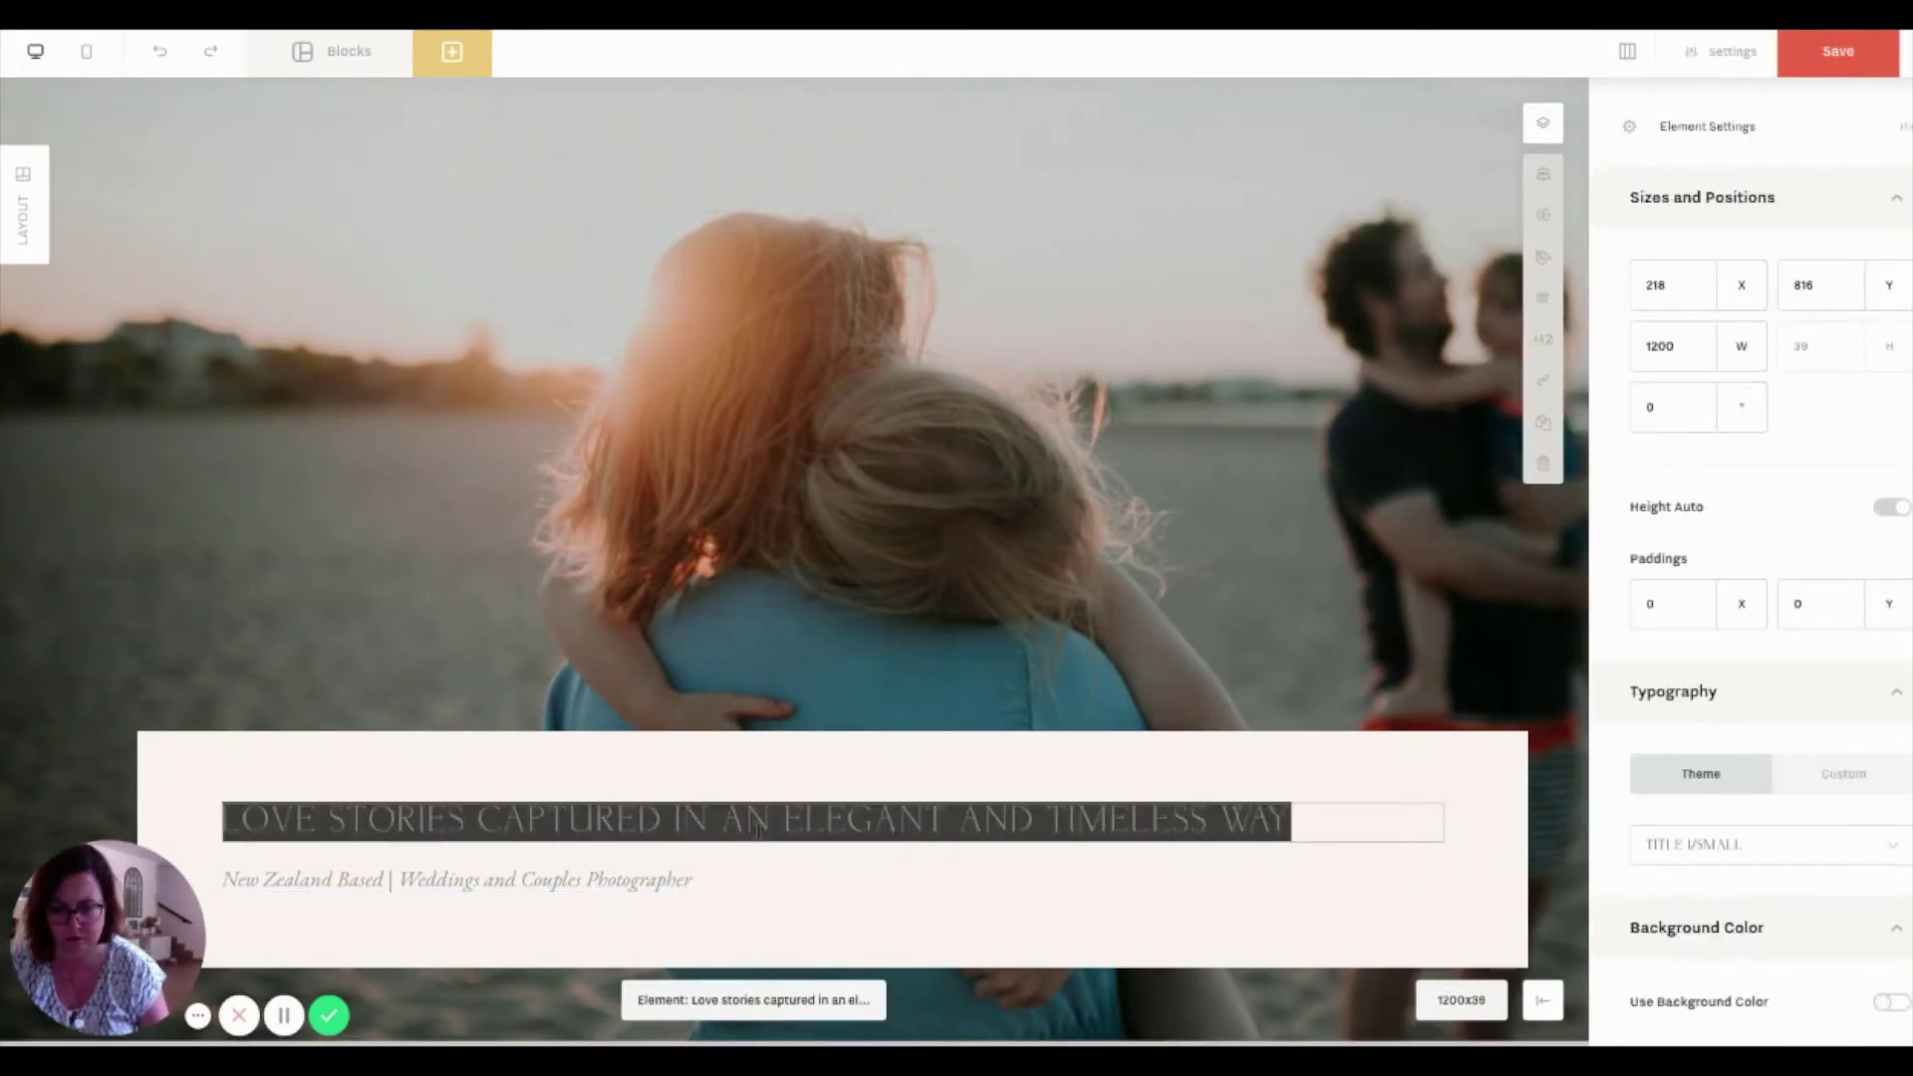
pyautogui.press('BackSpace')
pyautogui.write('E')
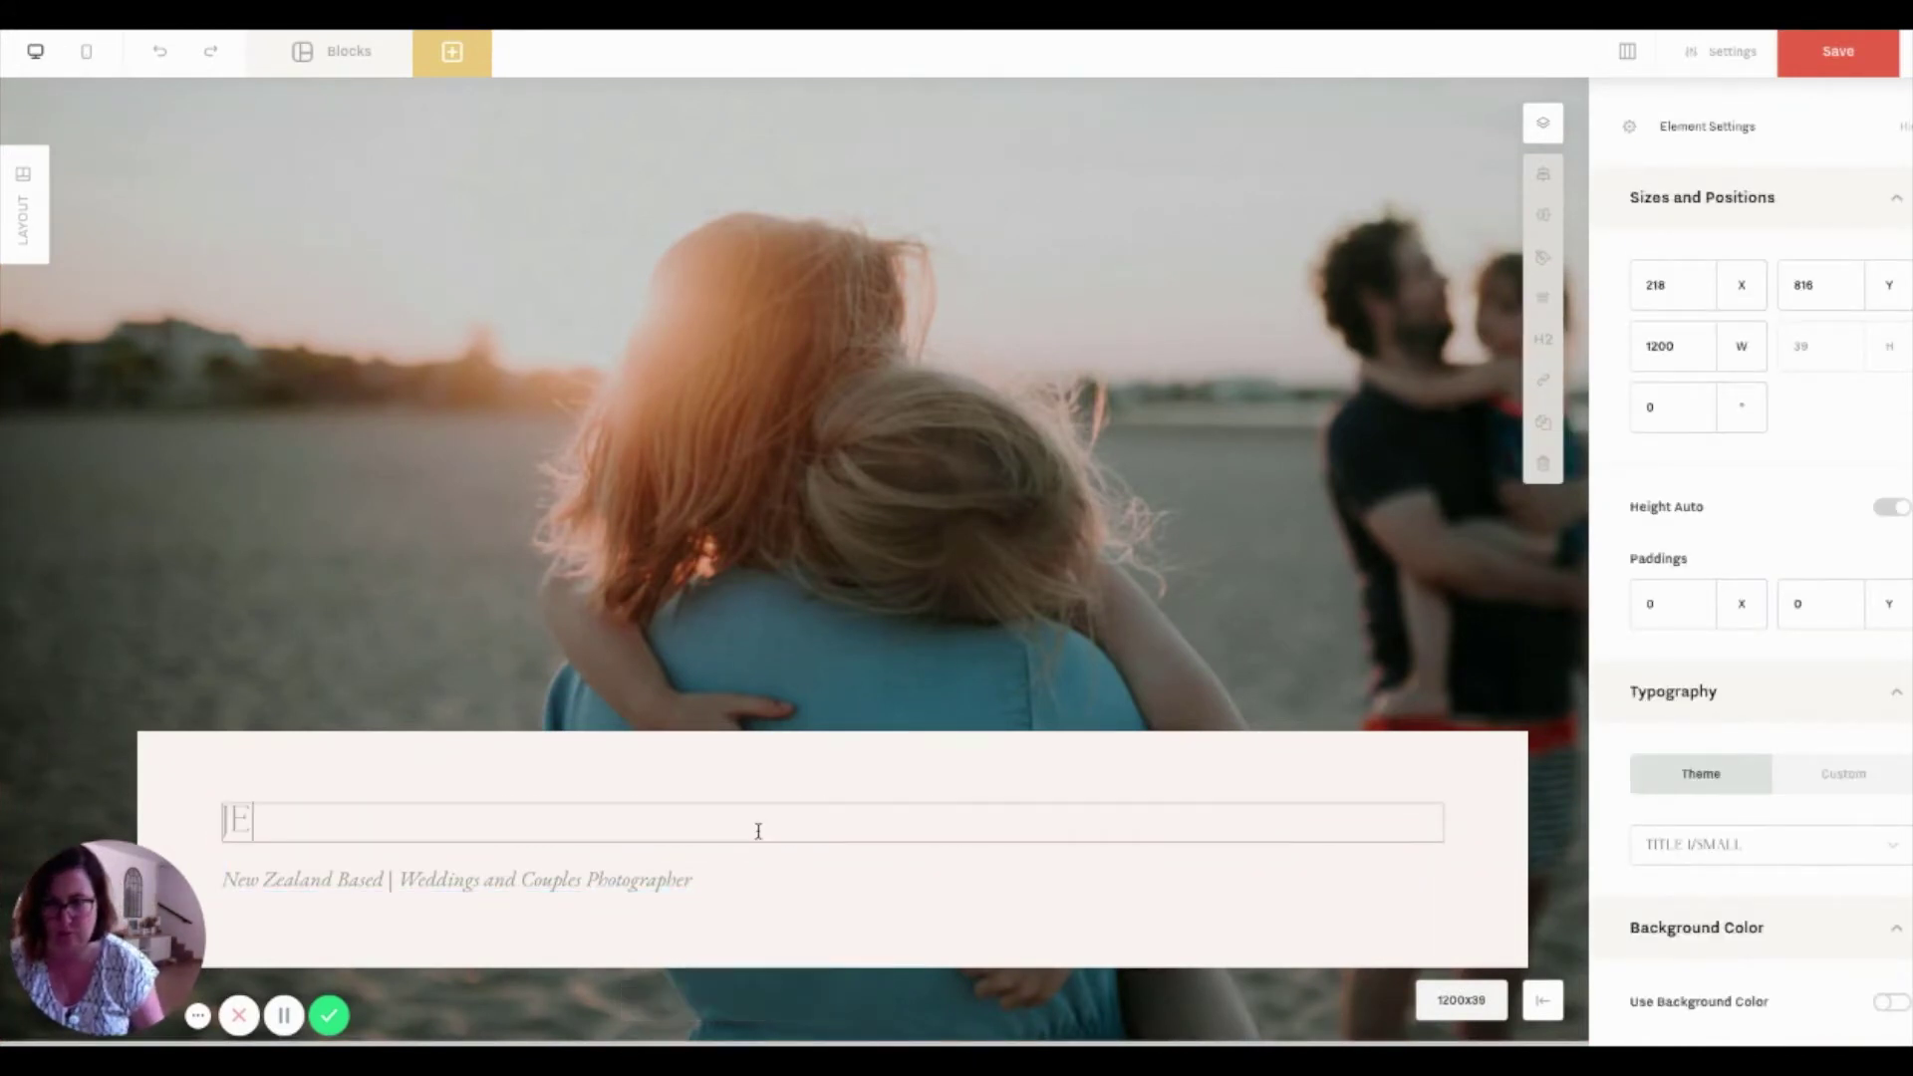
pyautogui.write(' SUIS CA')
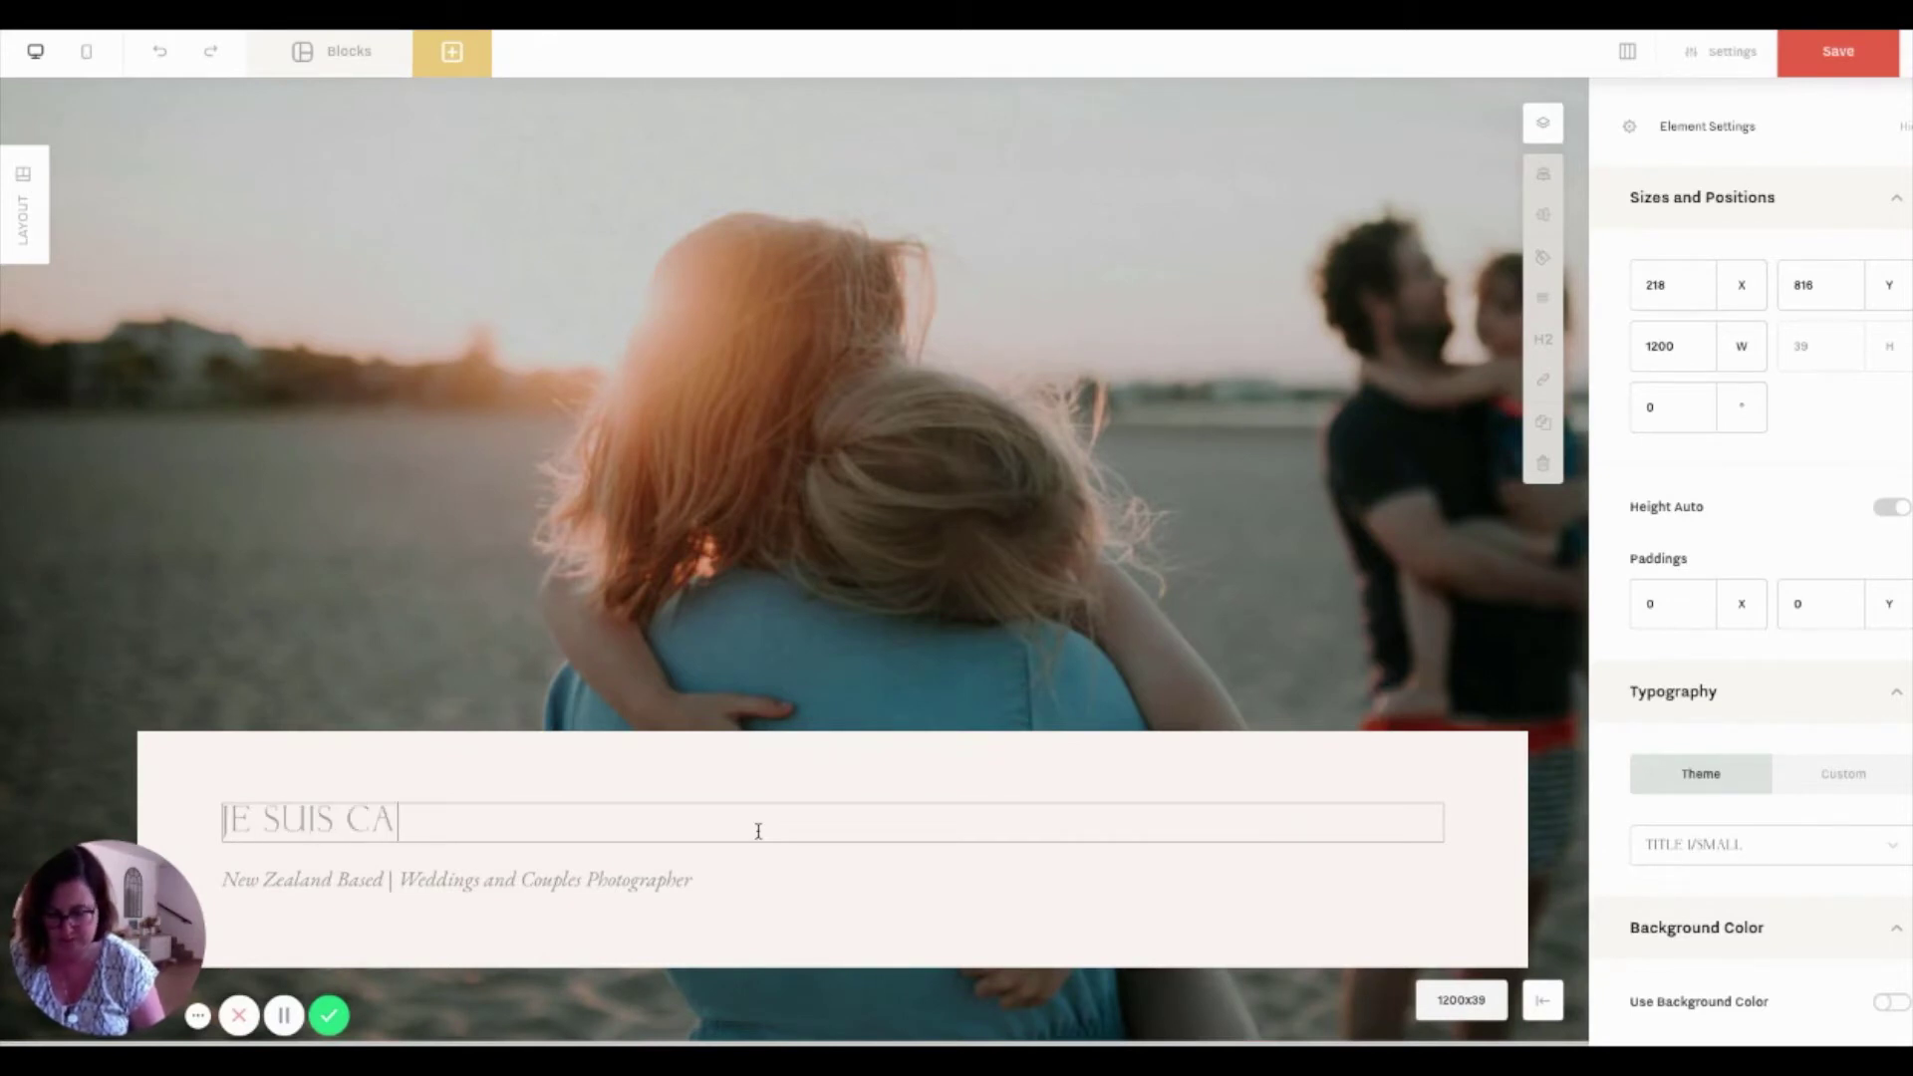
pyautogui.write('ROLINE, JE SUI')
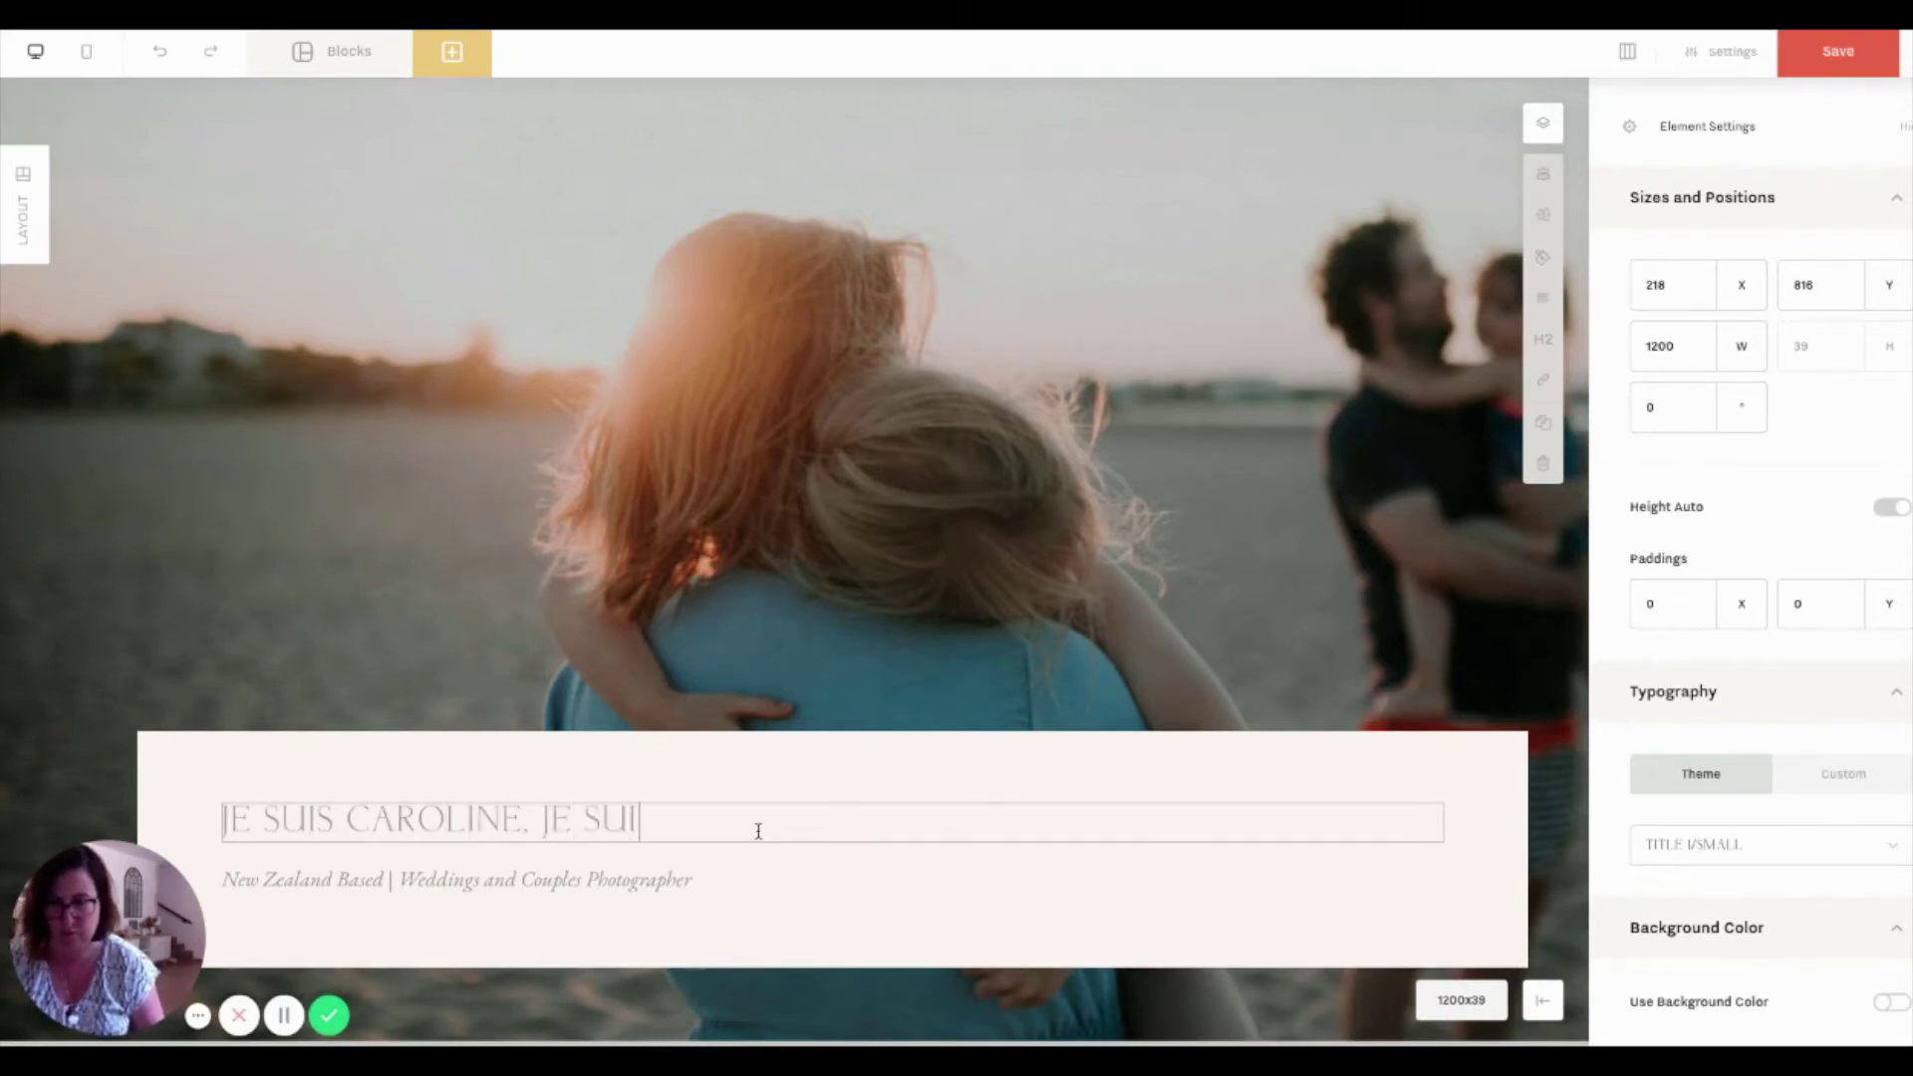
pyautogui.write('S PHOTOGRAPH')
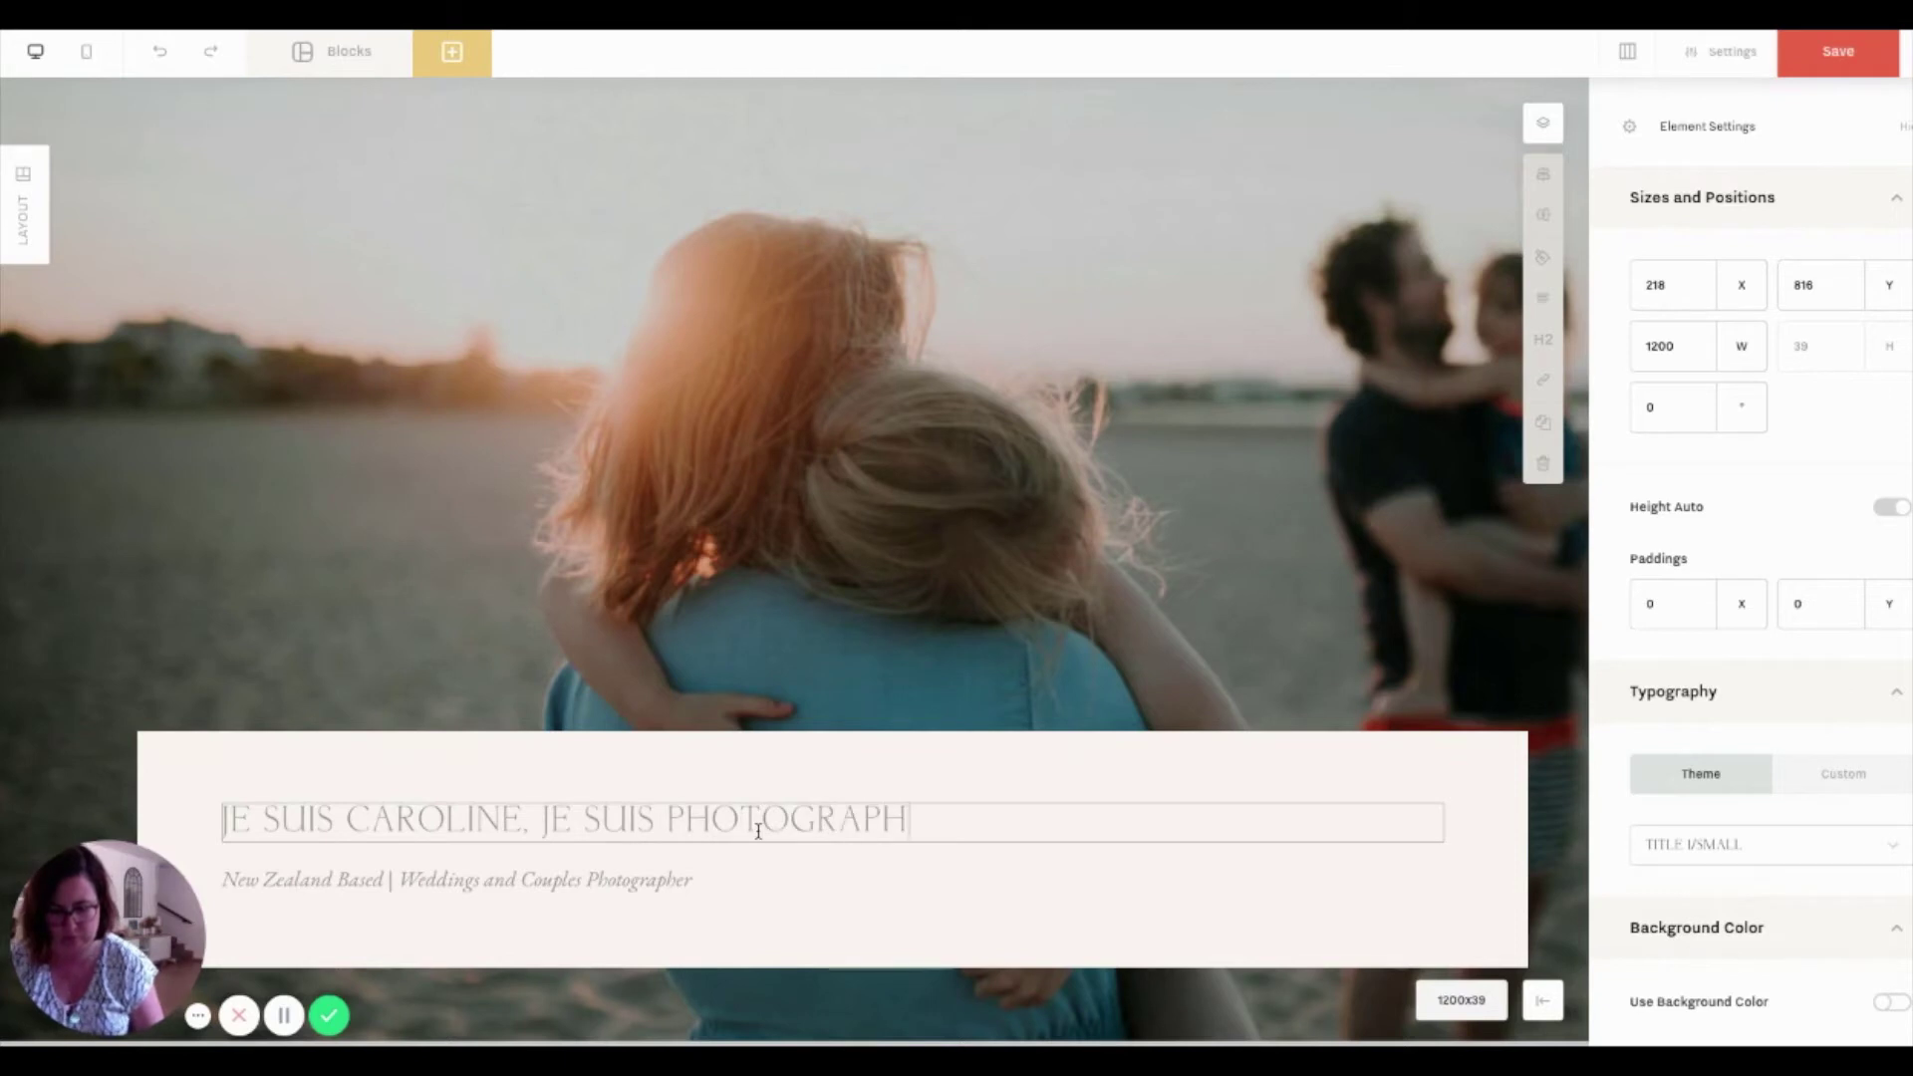
pyautogui.write('E LIFESTY')
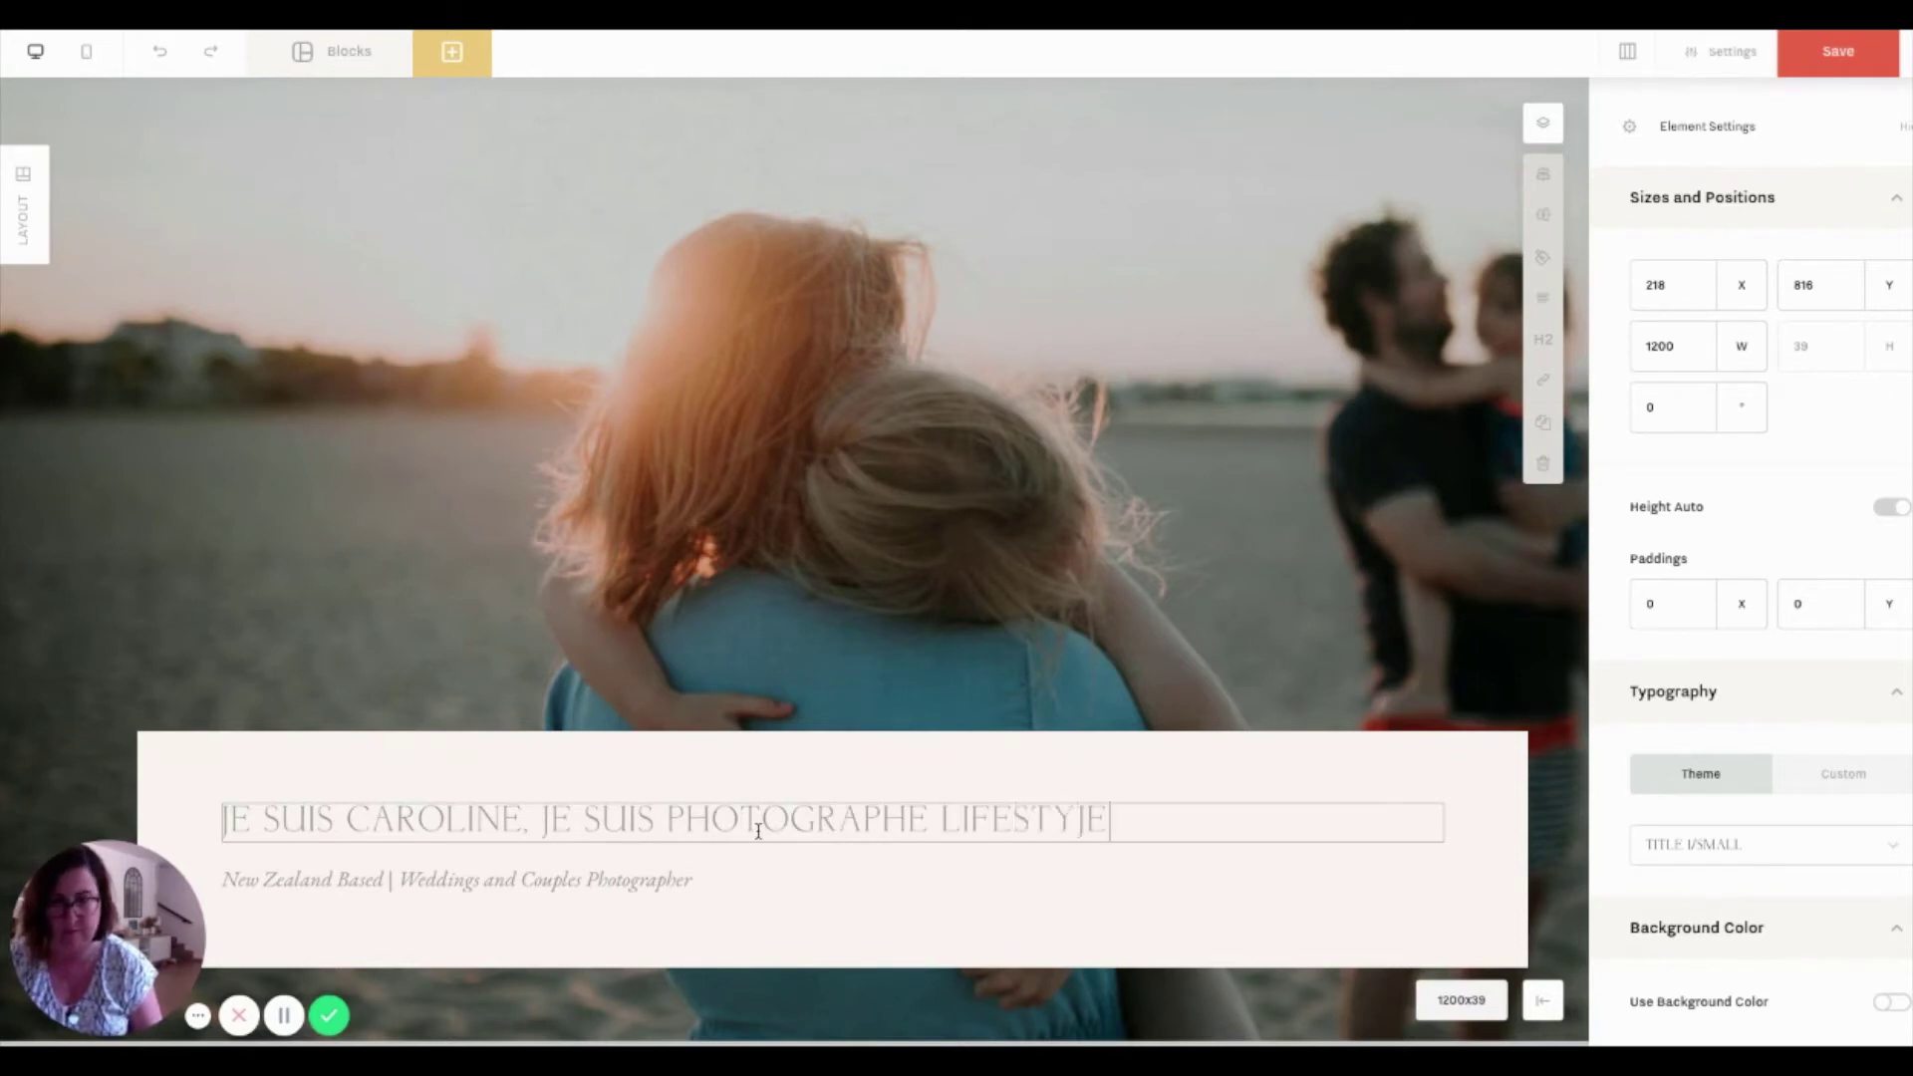
pyautogui.write('JE')
pyautogui.press('BackSpace')
pyautogui.press('BackSpace')
pyautogui.write('LE')
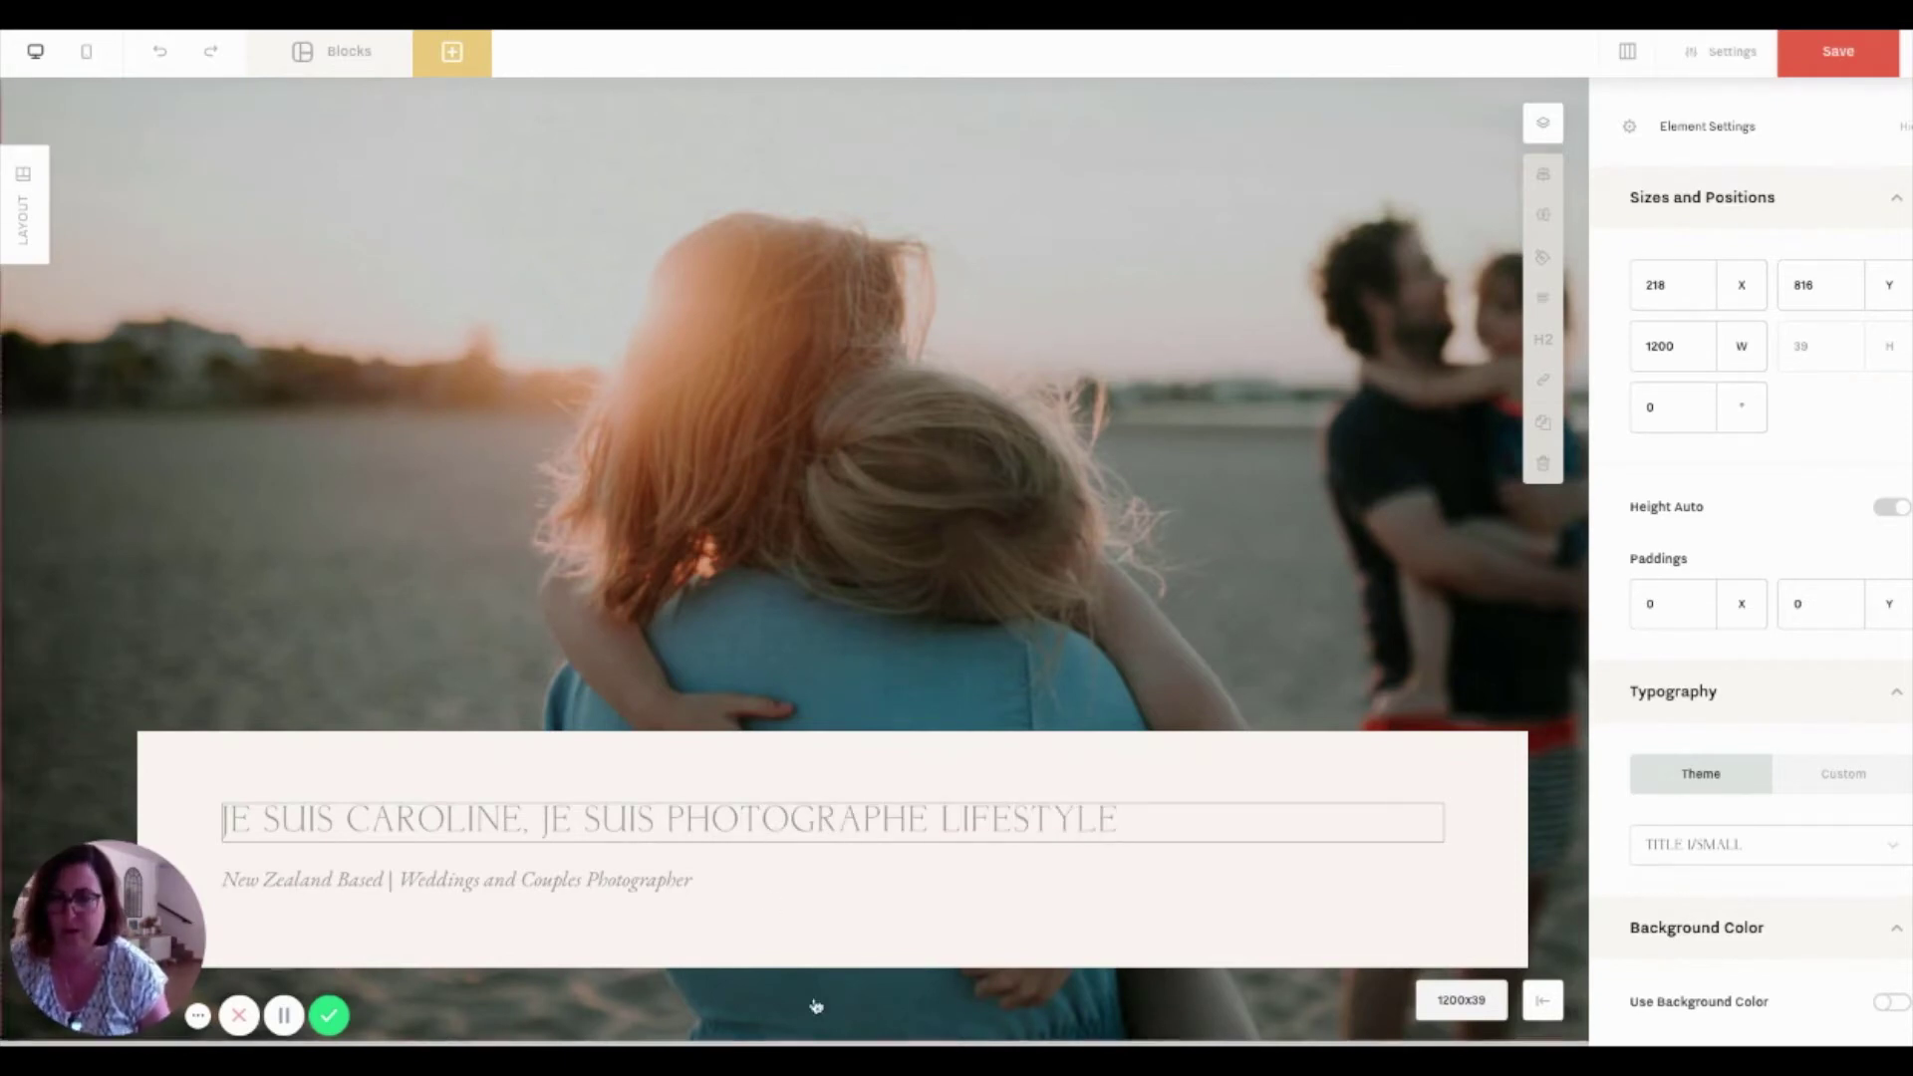
# Replace the card's subtitle with "Basée sur la Cote d Azur et à Geneve." and save the block.
pyautogui.click(489, 874)
pyautogui.doubleClick(488, 874)
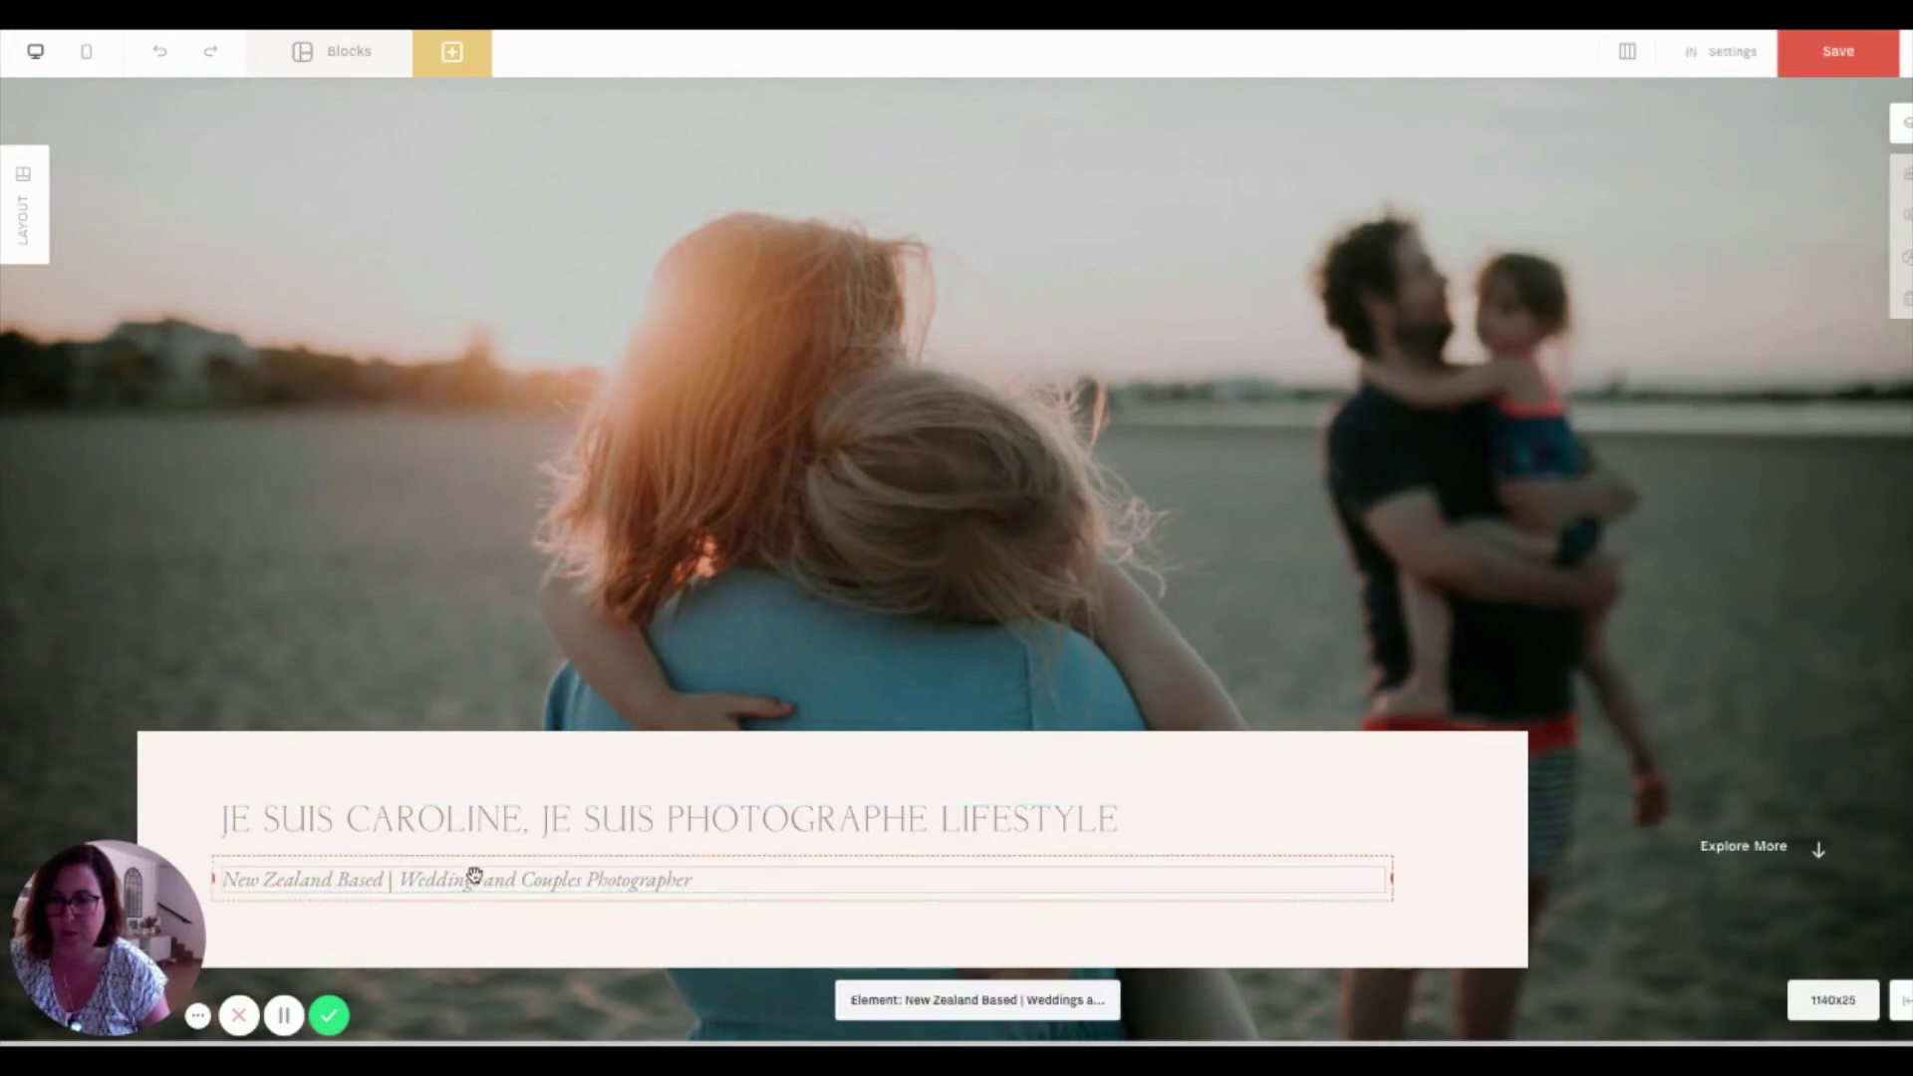
pyautogui.write('ba')
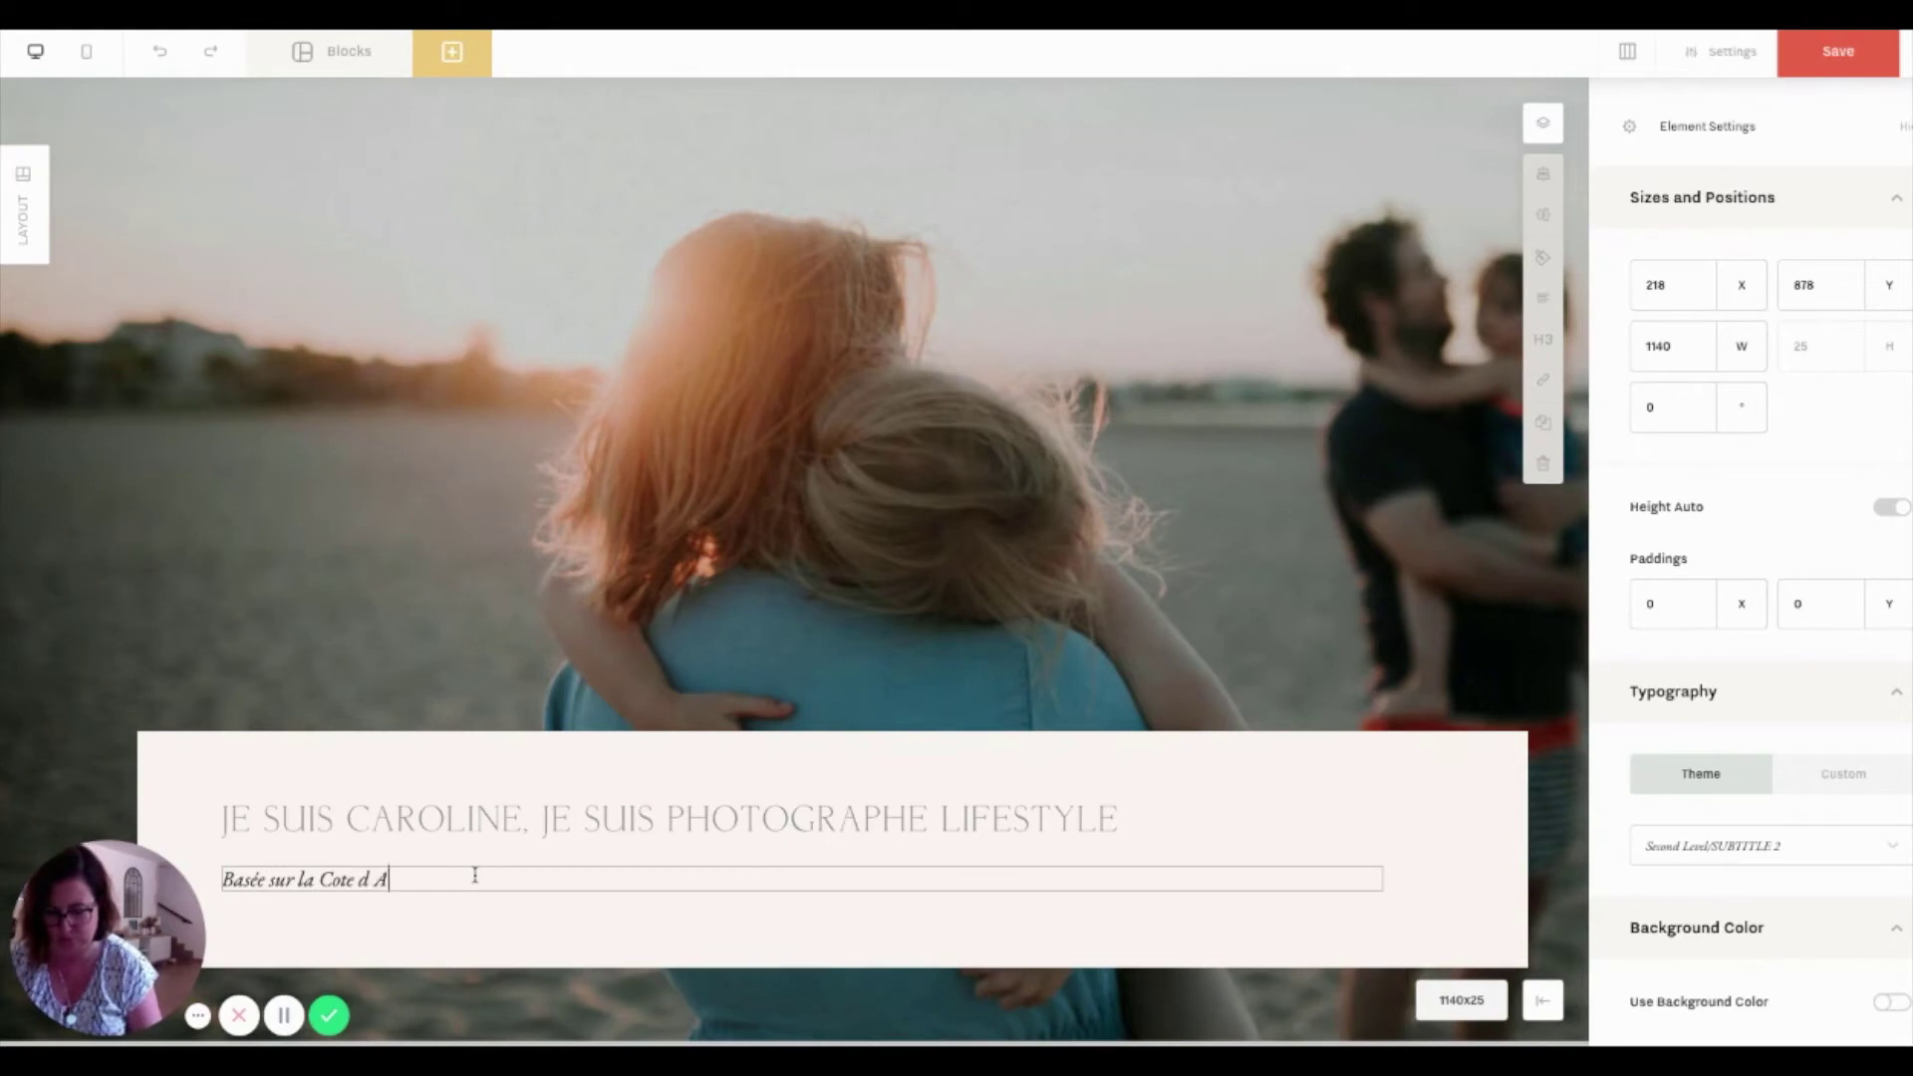
pyautogui.write('ur et à Geneve.')
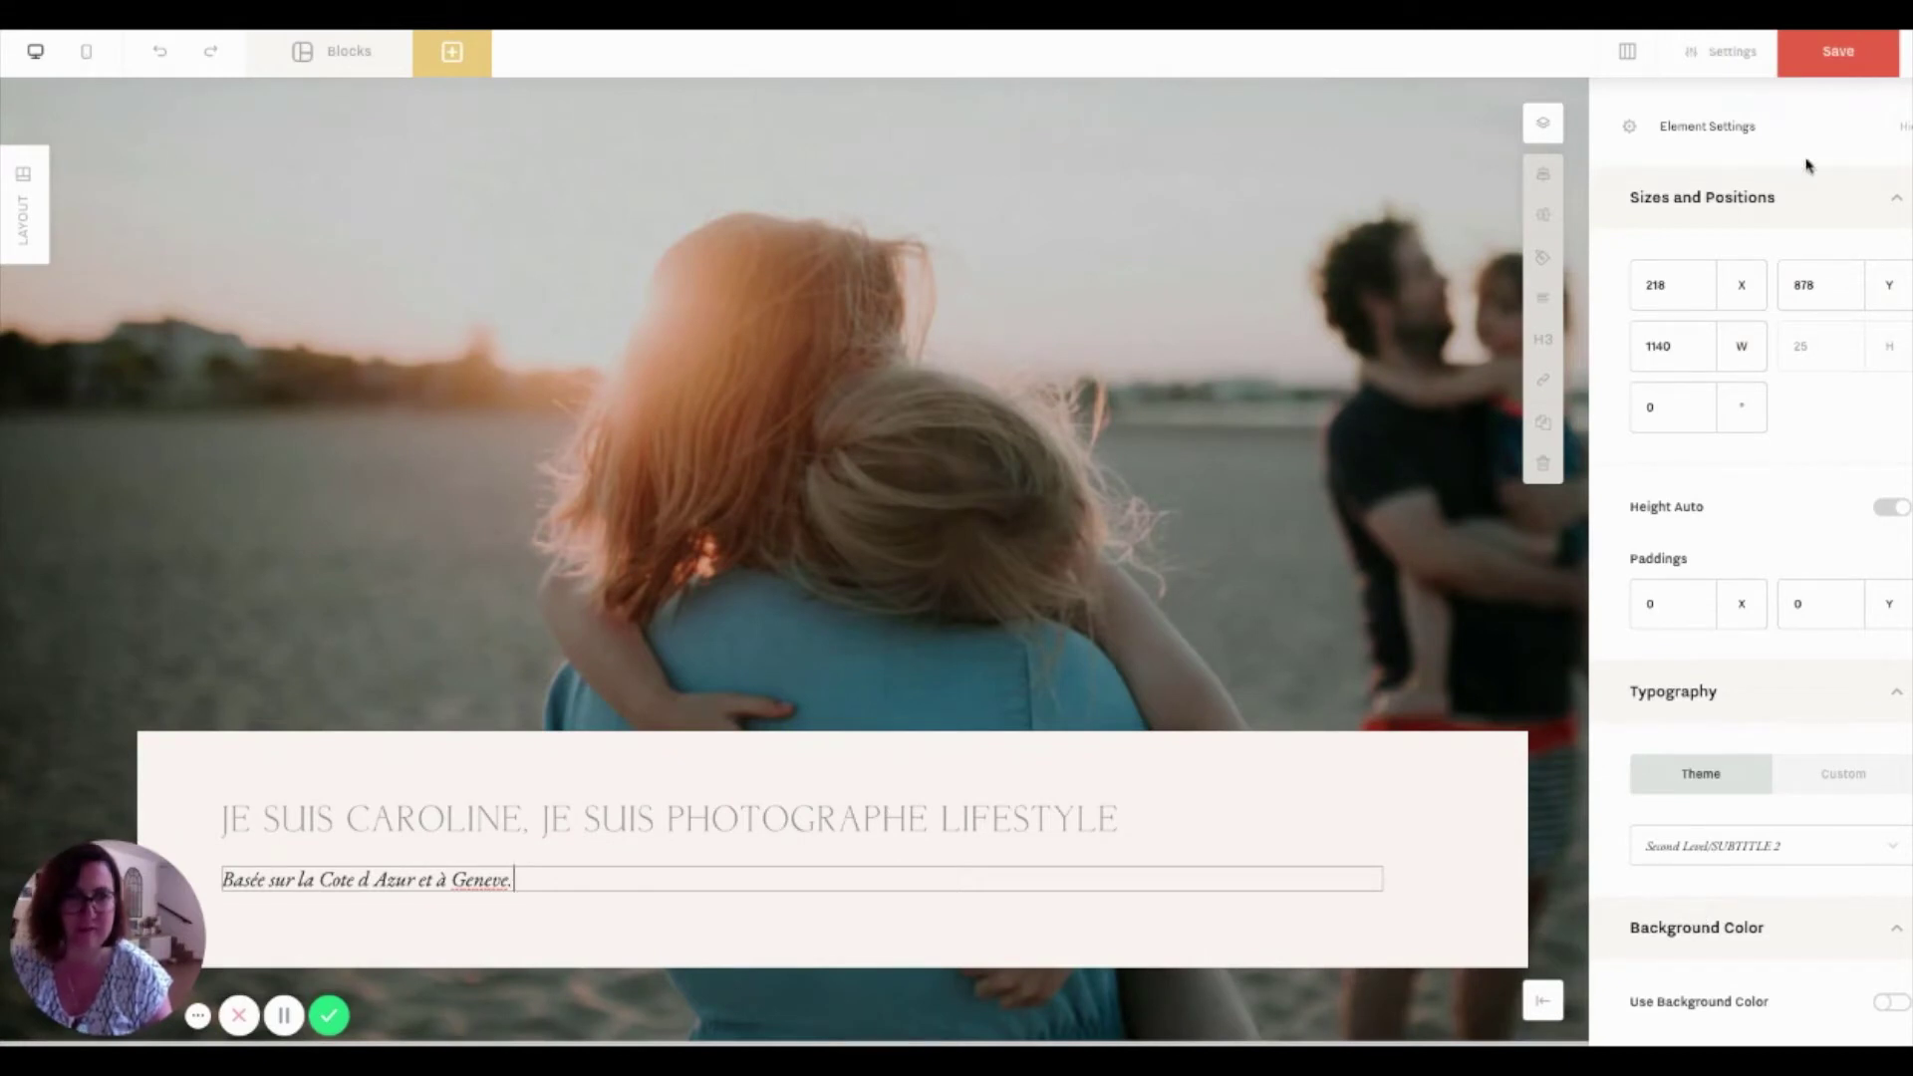
pyautogui.click(1860, 63)
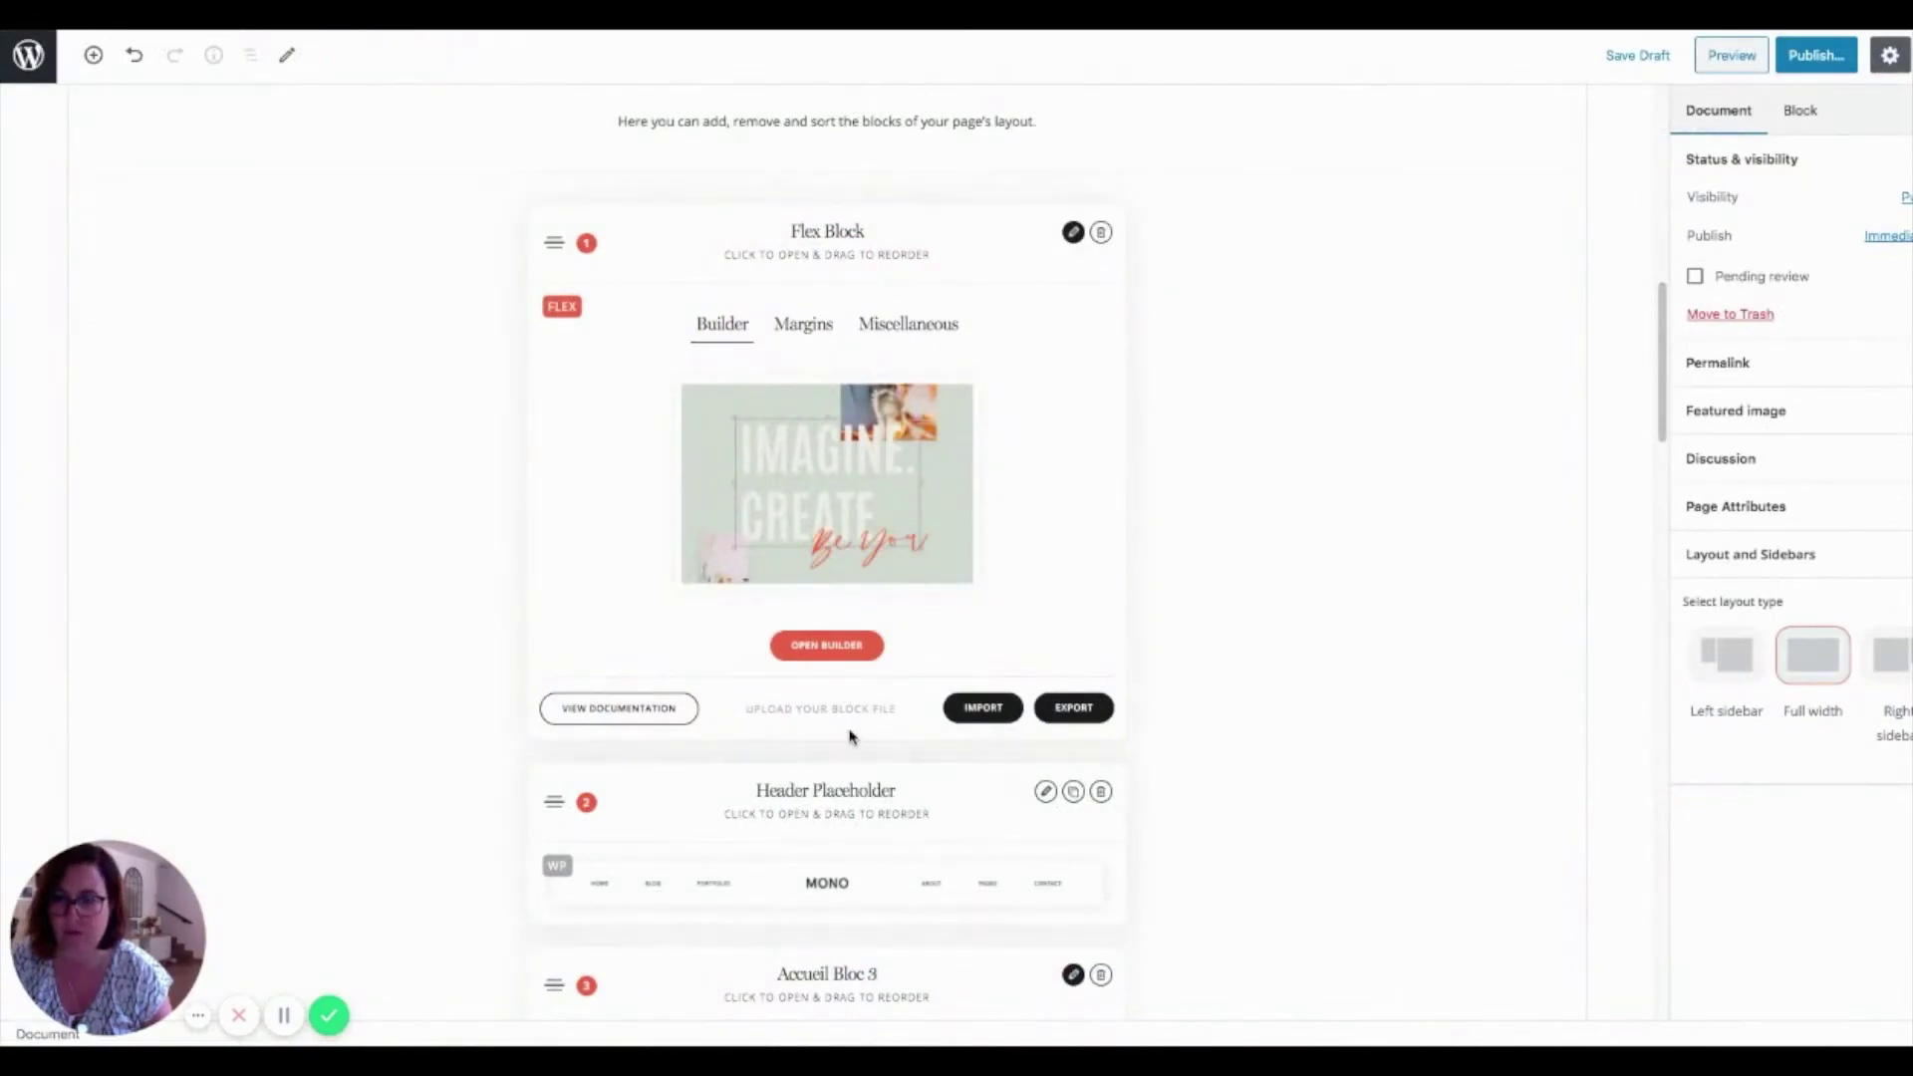
# Move the Header Placeholder up to first place in the page layout, above the fullscreen image Flex Block.
pyautogui.scroll(-2, 850, 737)
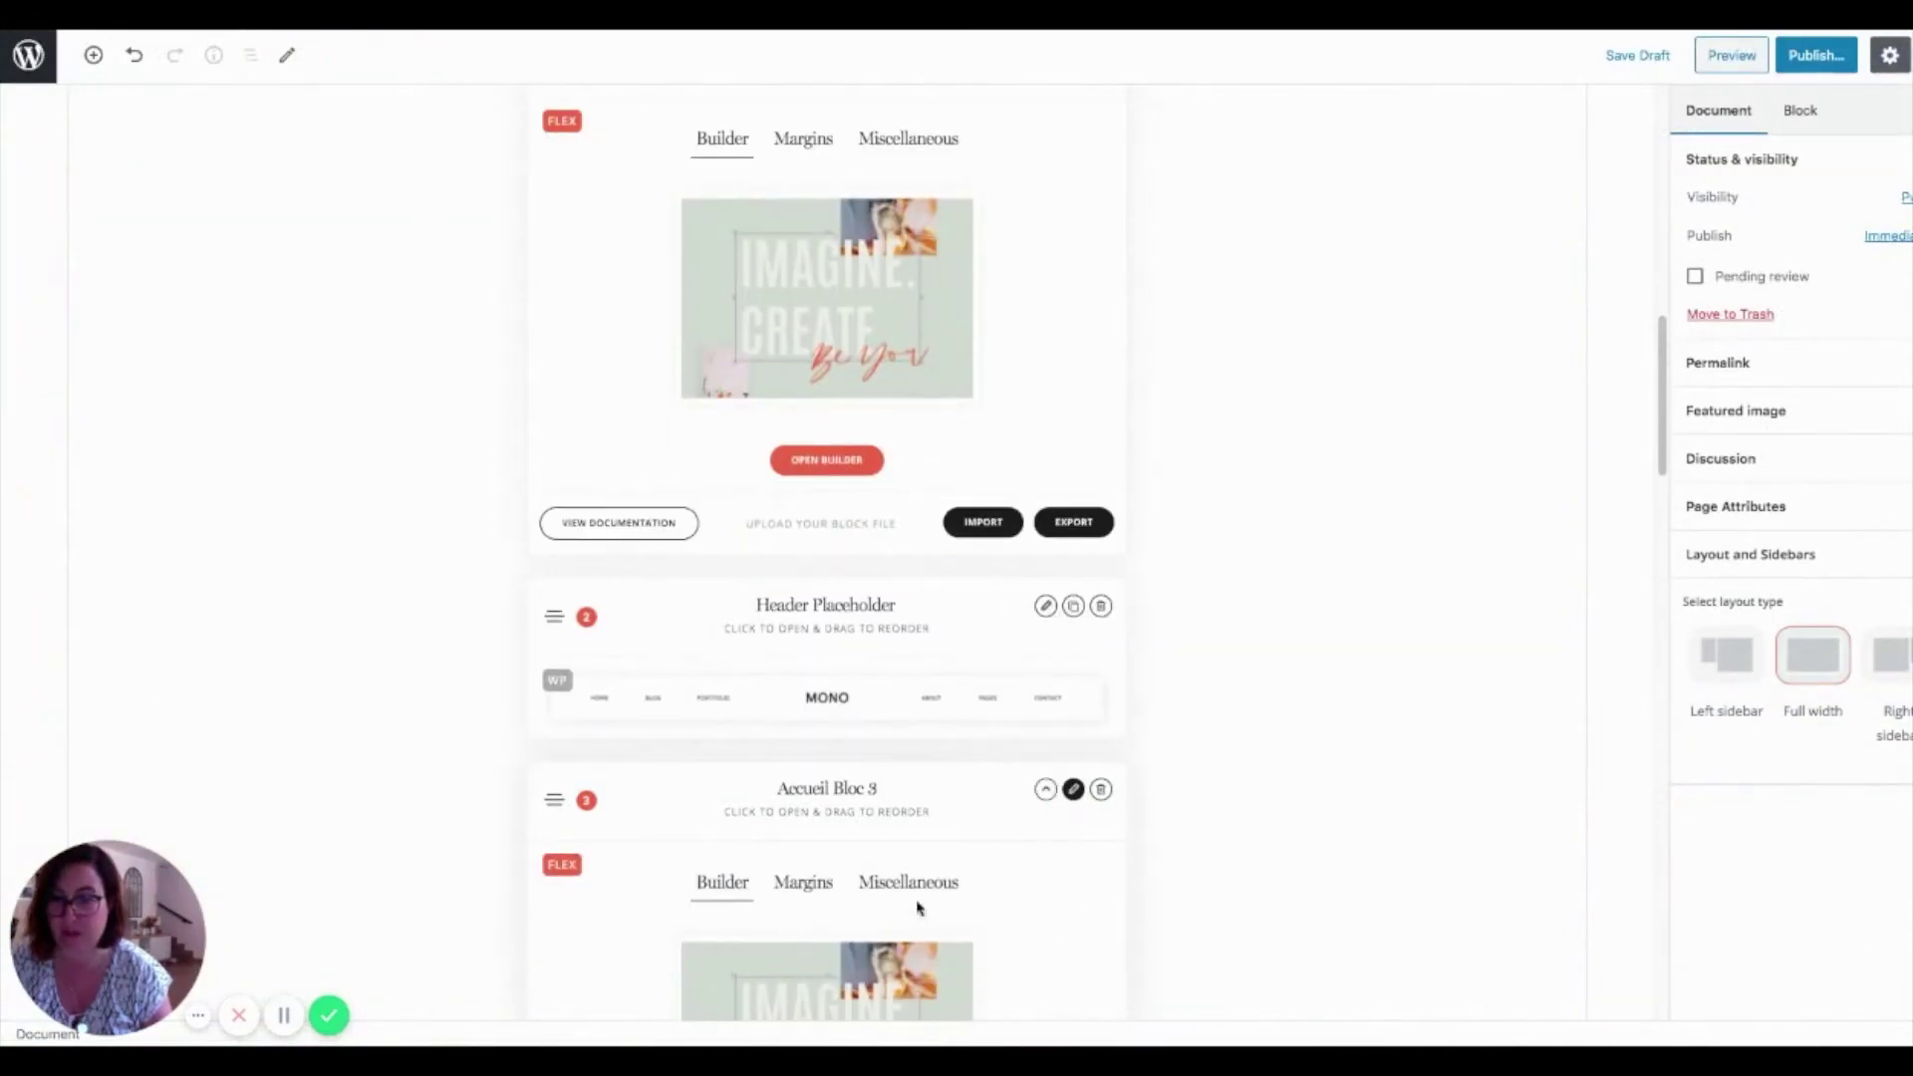
pyautogui.scroll(1, 901, 653)
pyautogui.scroll(1, 931, 748)
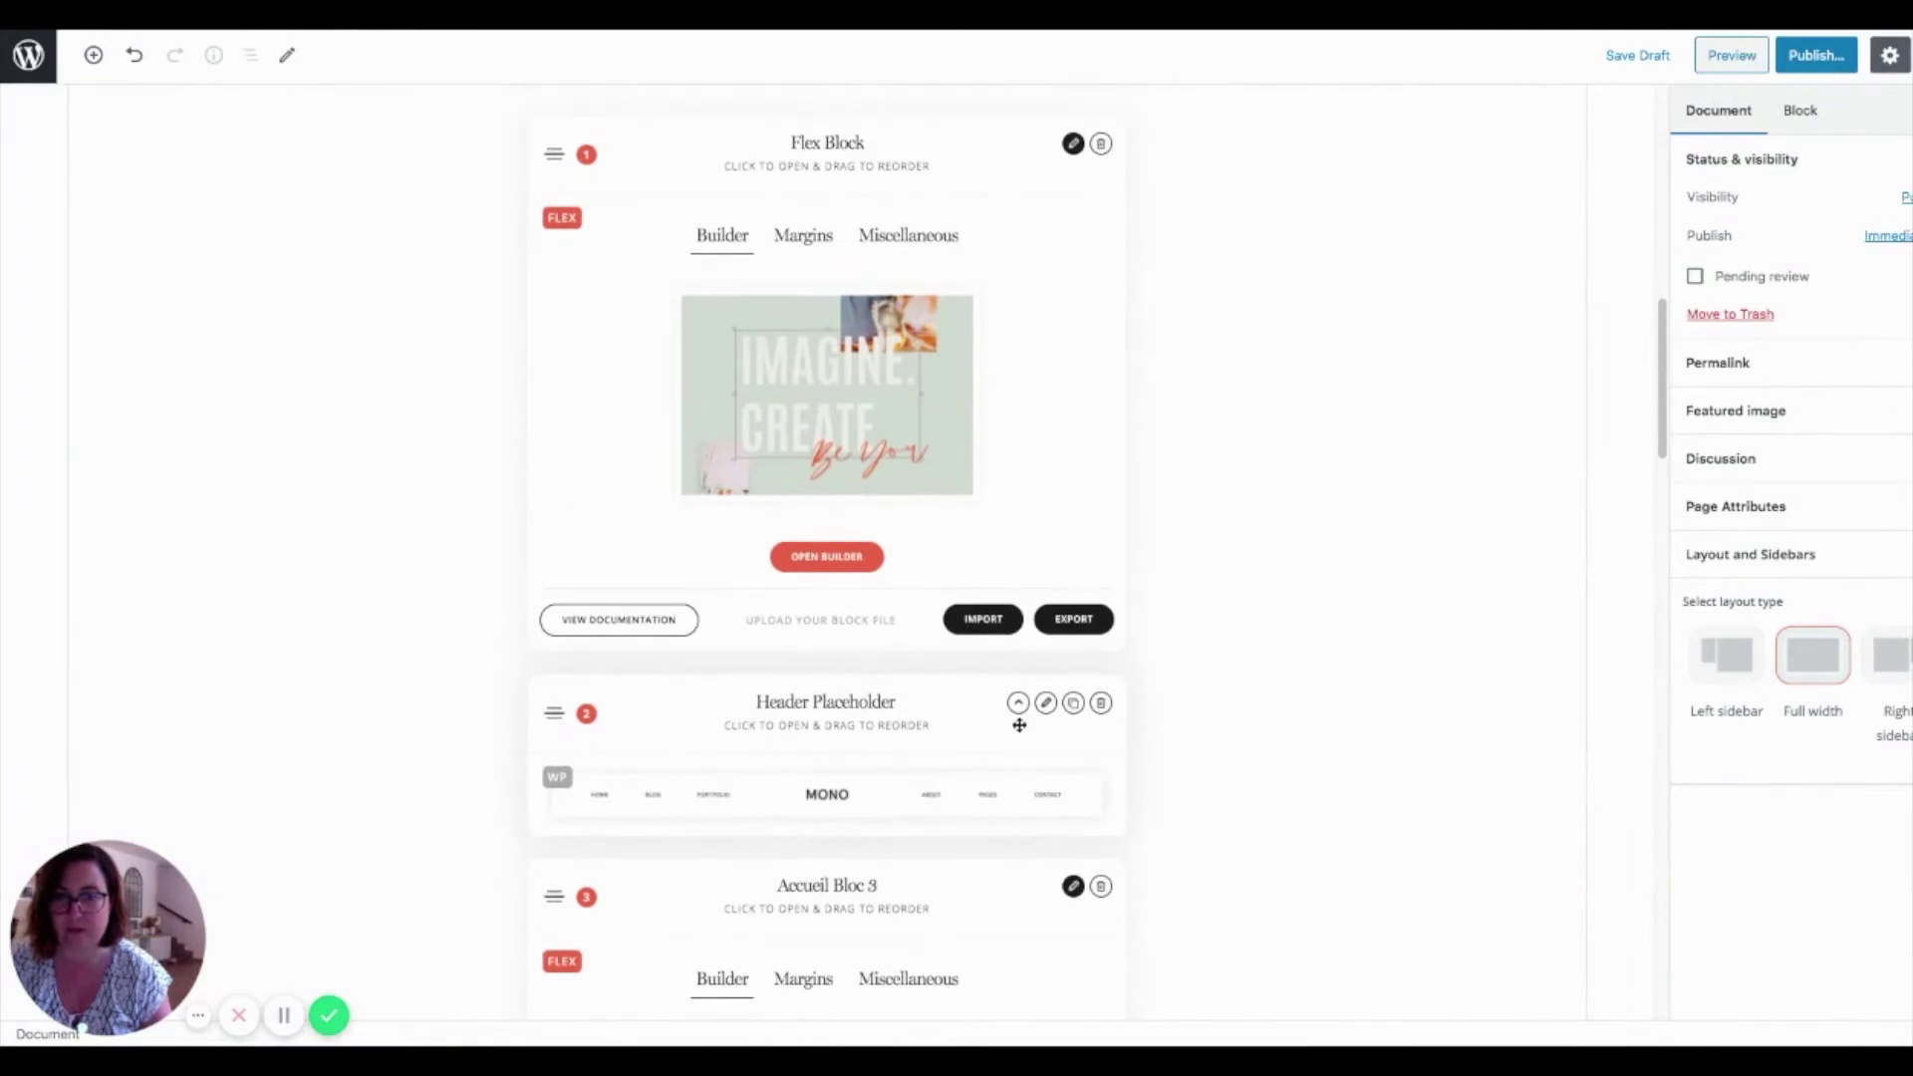
pyautogui.click(1018, 697)
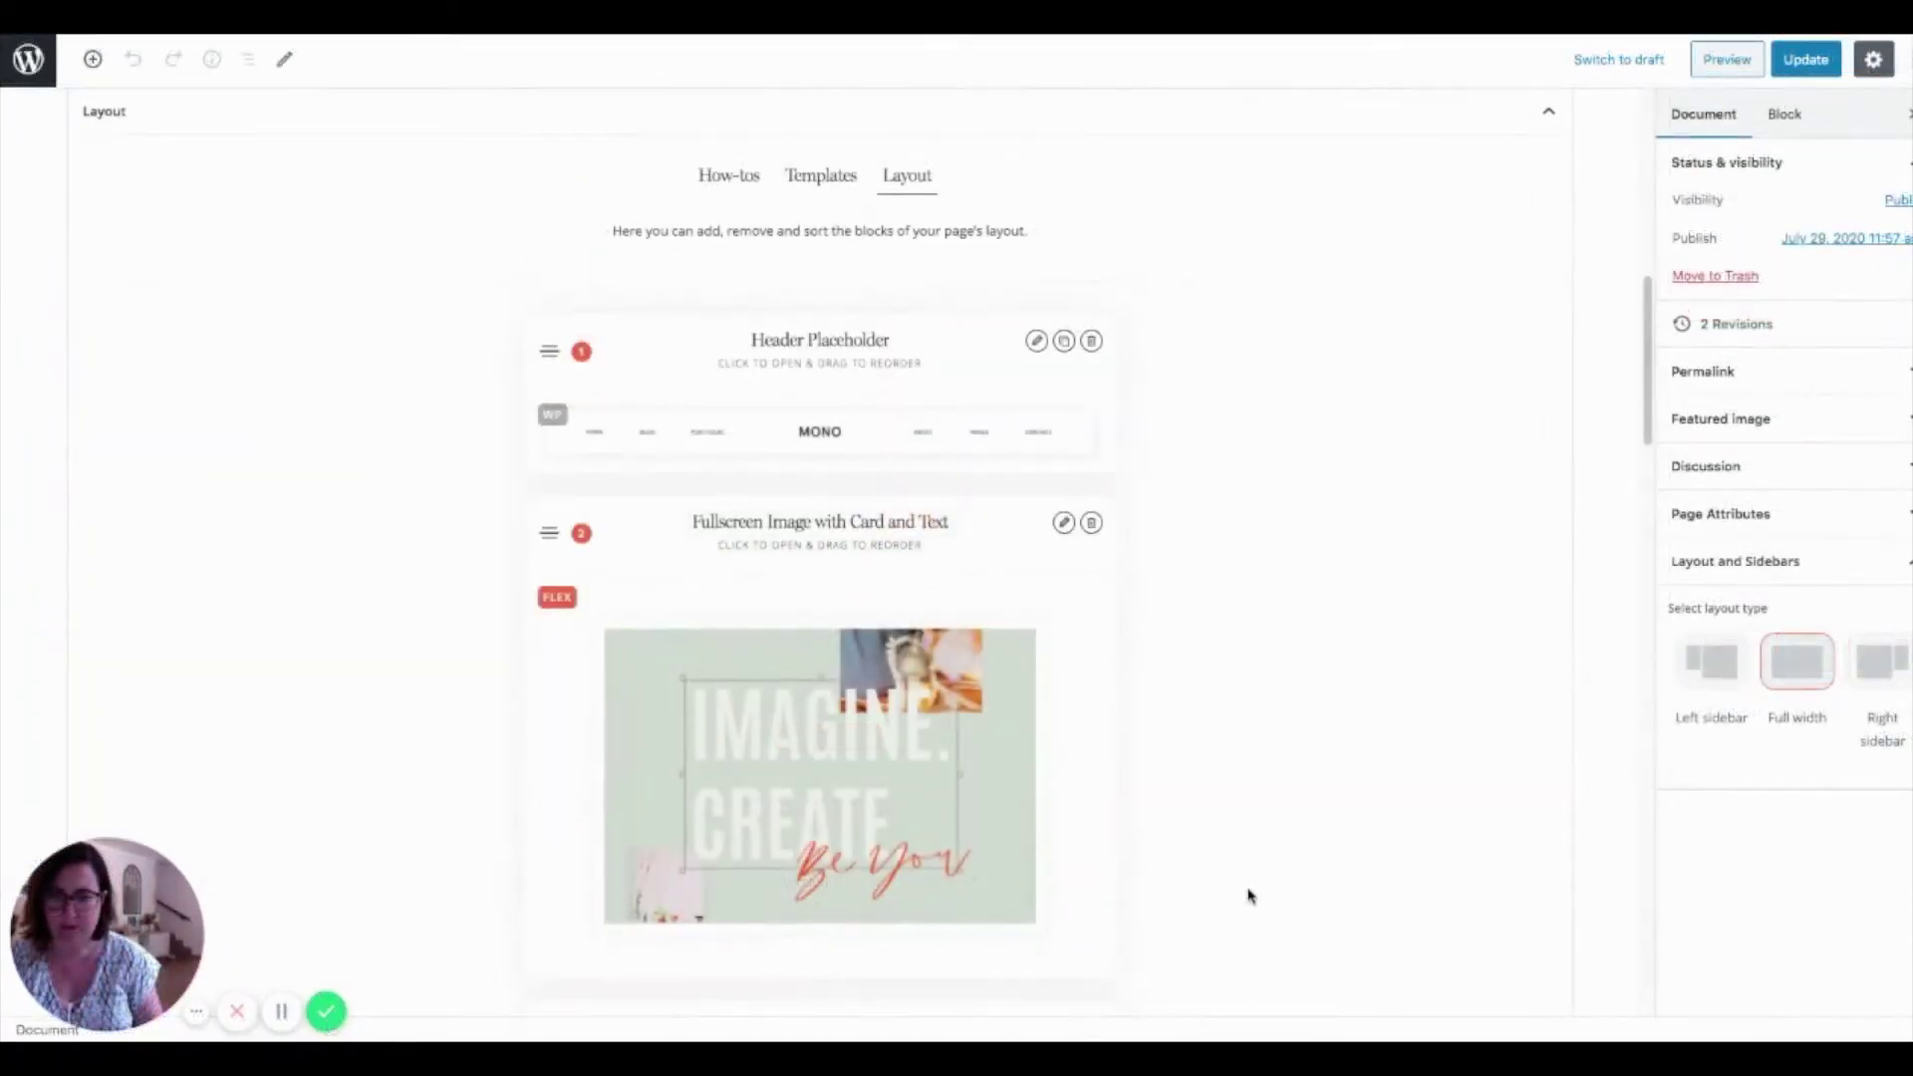
# Open the Accueil Bloc 3 block in the builder, examine its introduction text and overlapping photos, and return to the page layout.
pyautogui.scroll(-4, 1252, 893)
pyautogui.scroll(-5, 1243, 893)
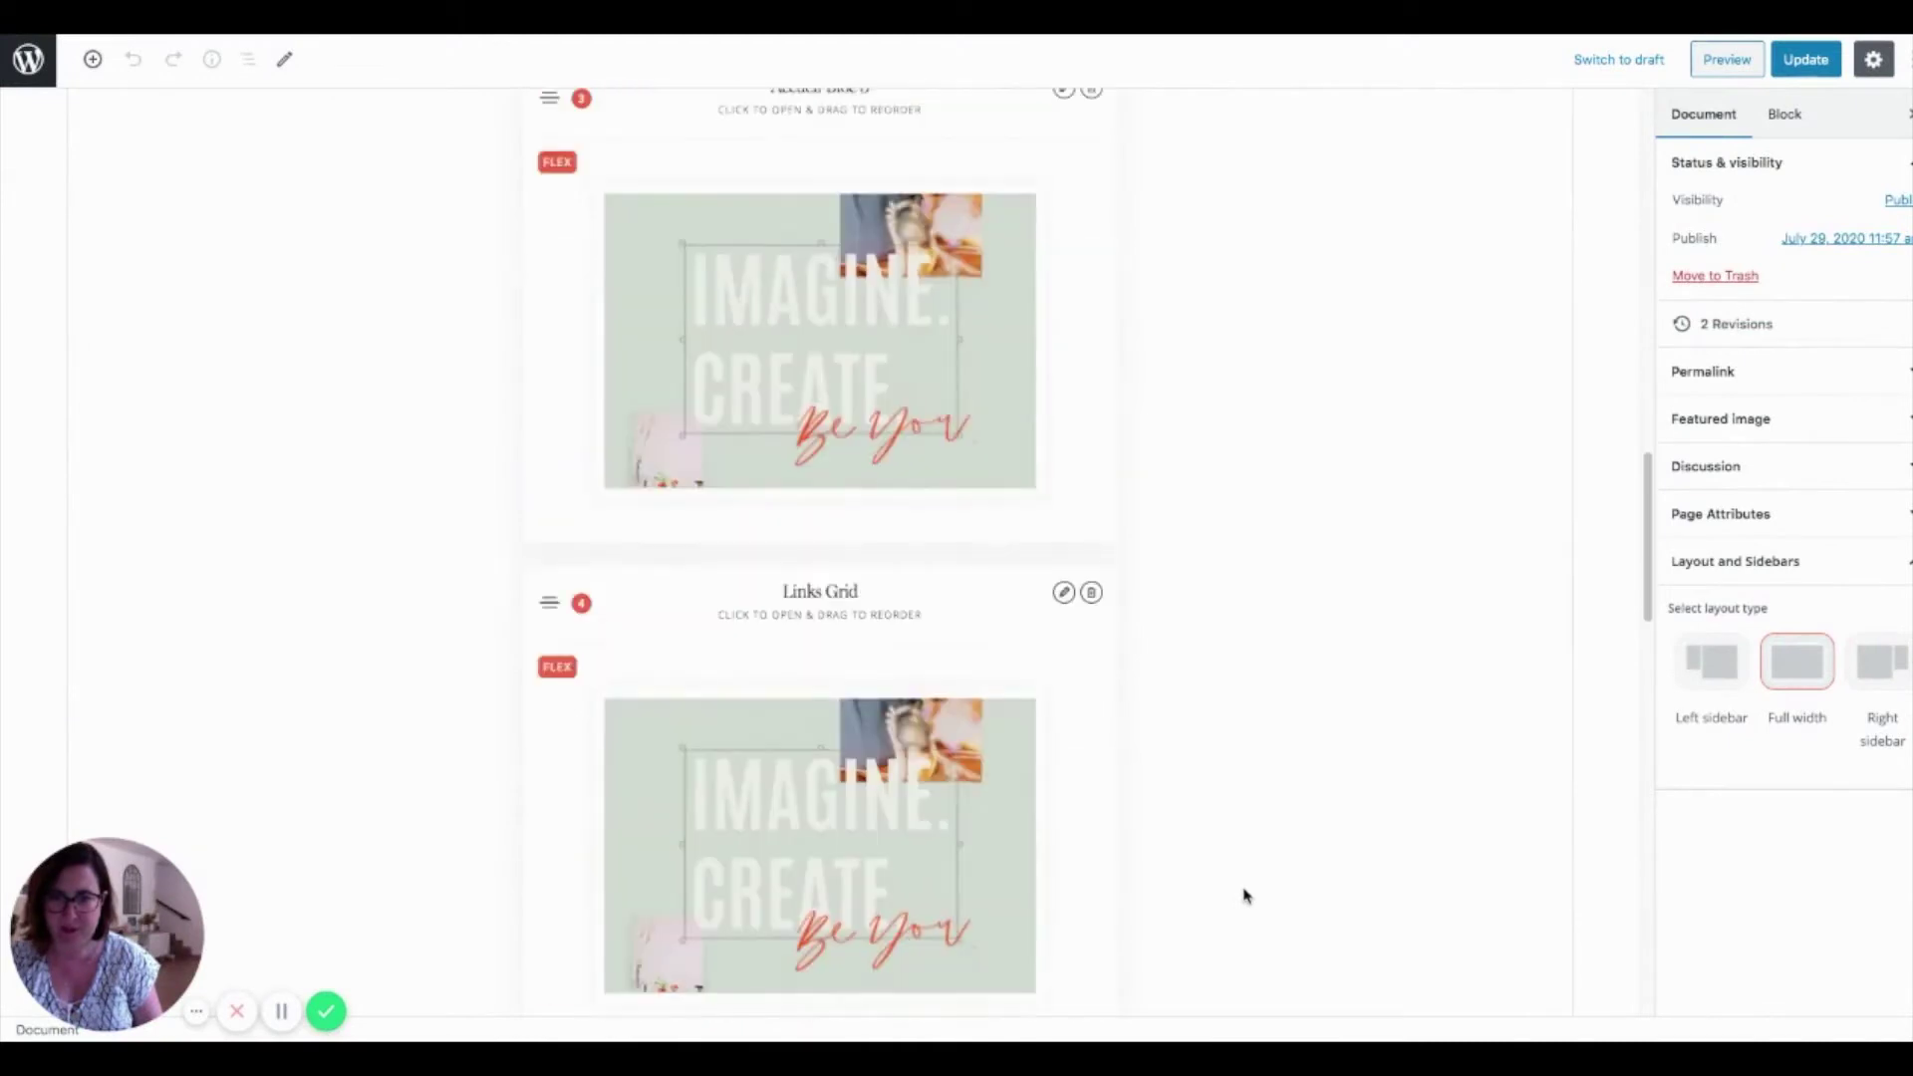
pyautogui.scroll(1, 1243, 893)
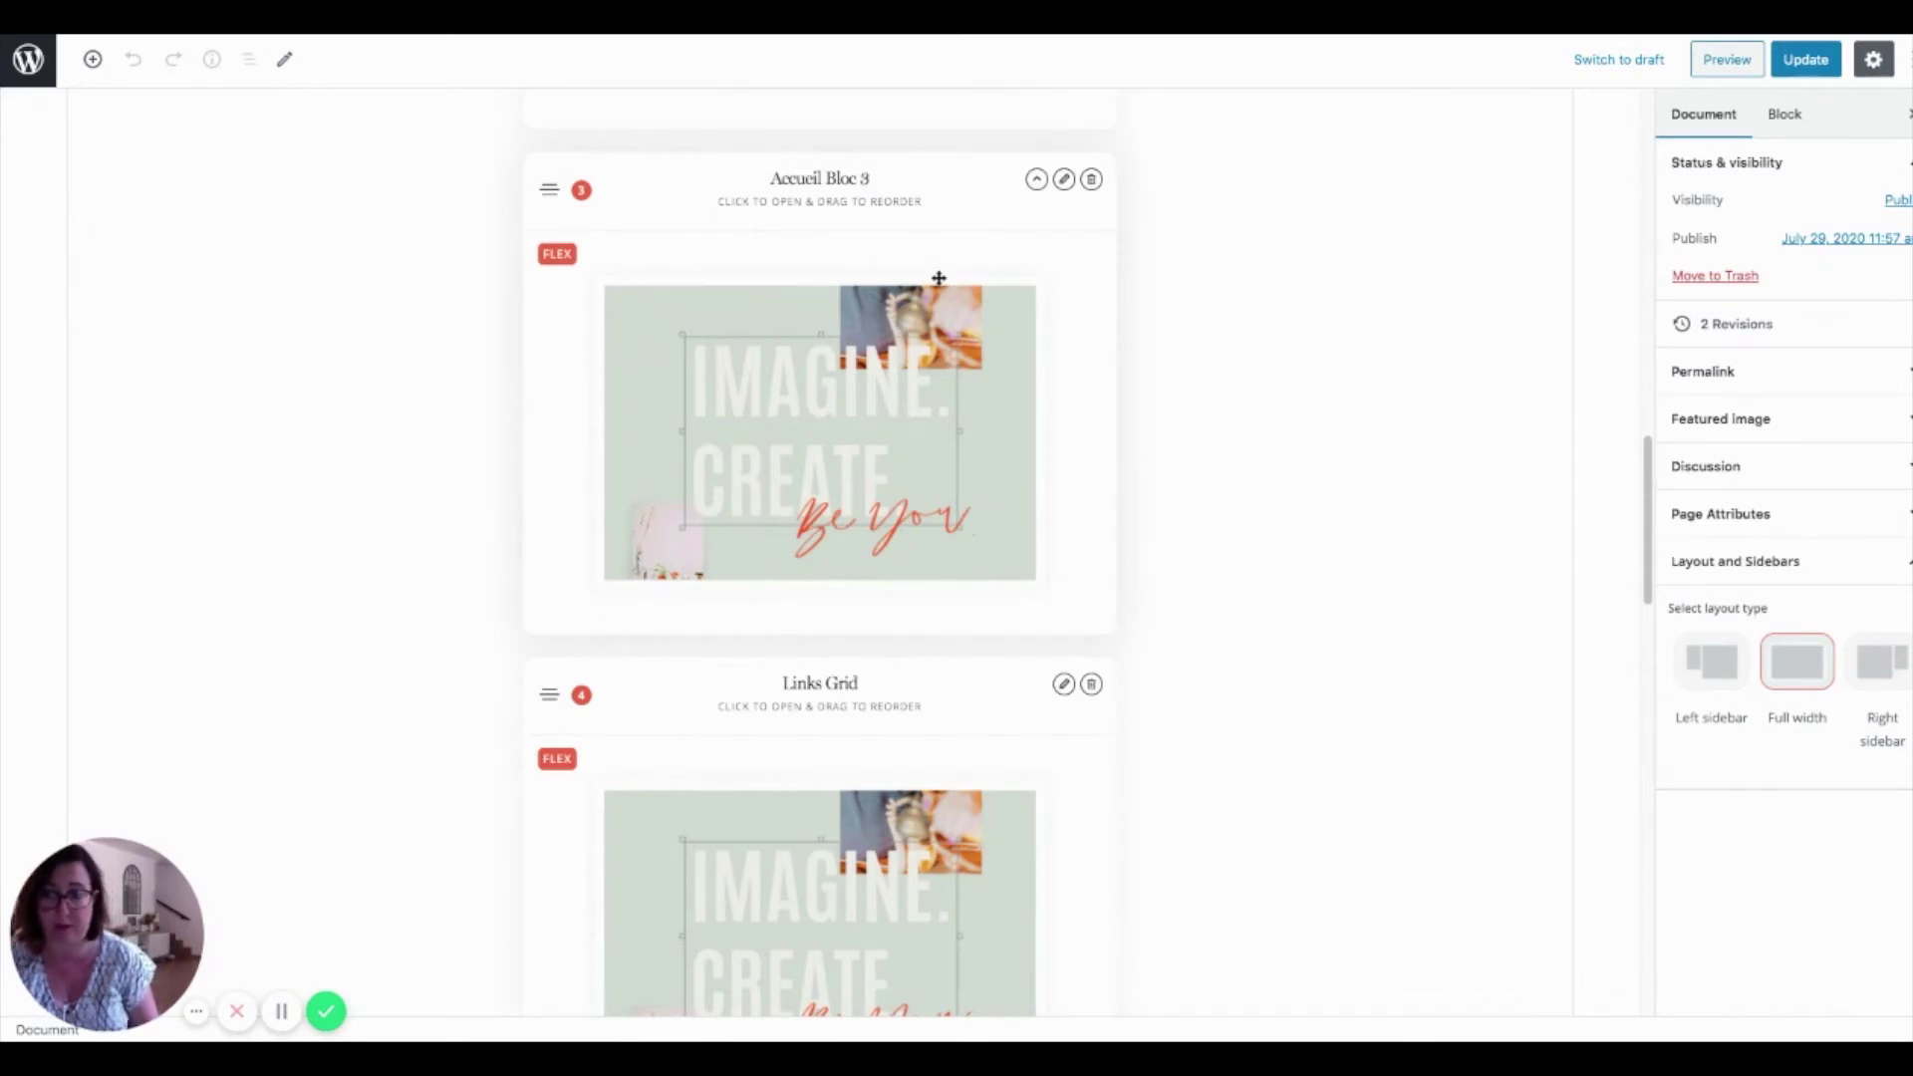
pyautogui.click(1064, 180)
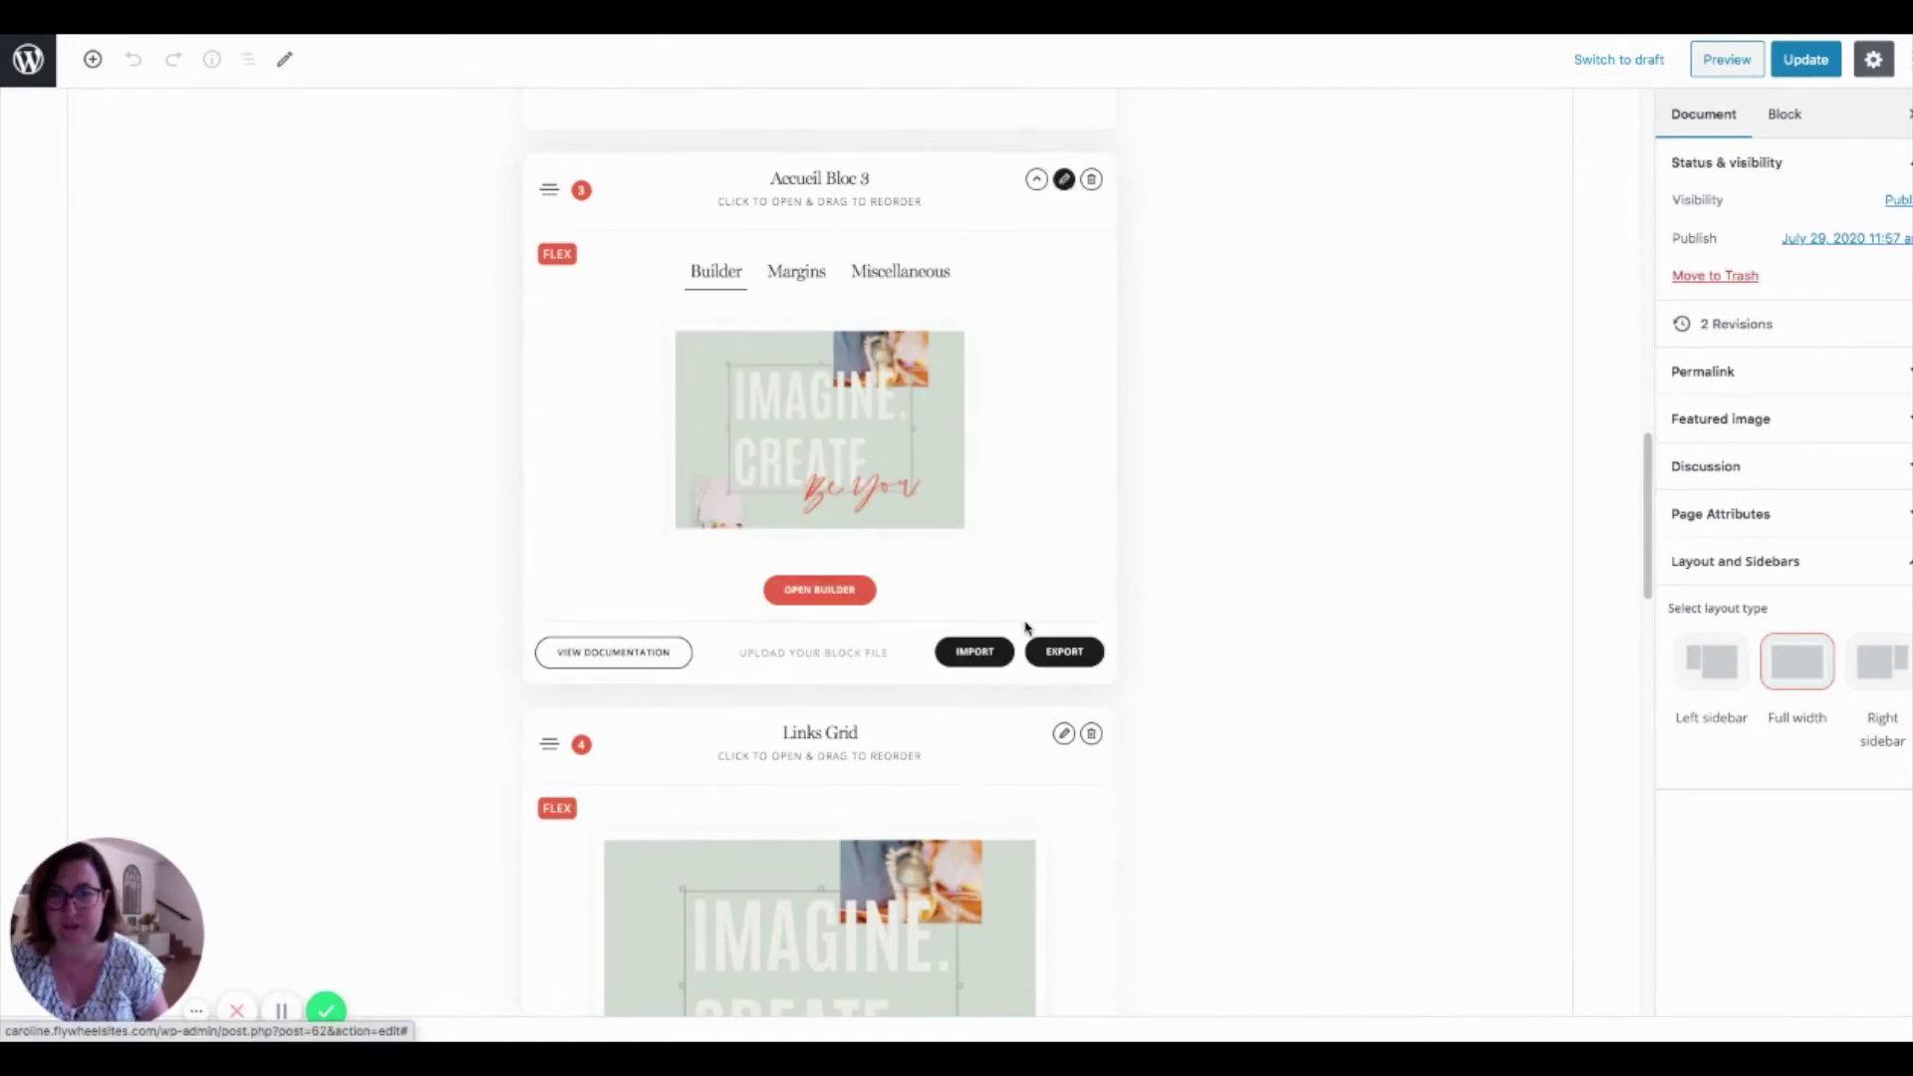
pyautogui.click(836, 587)
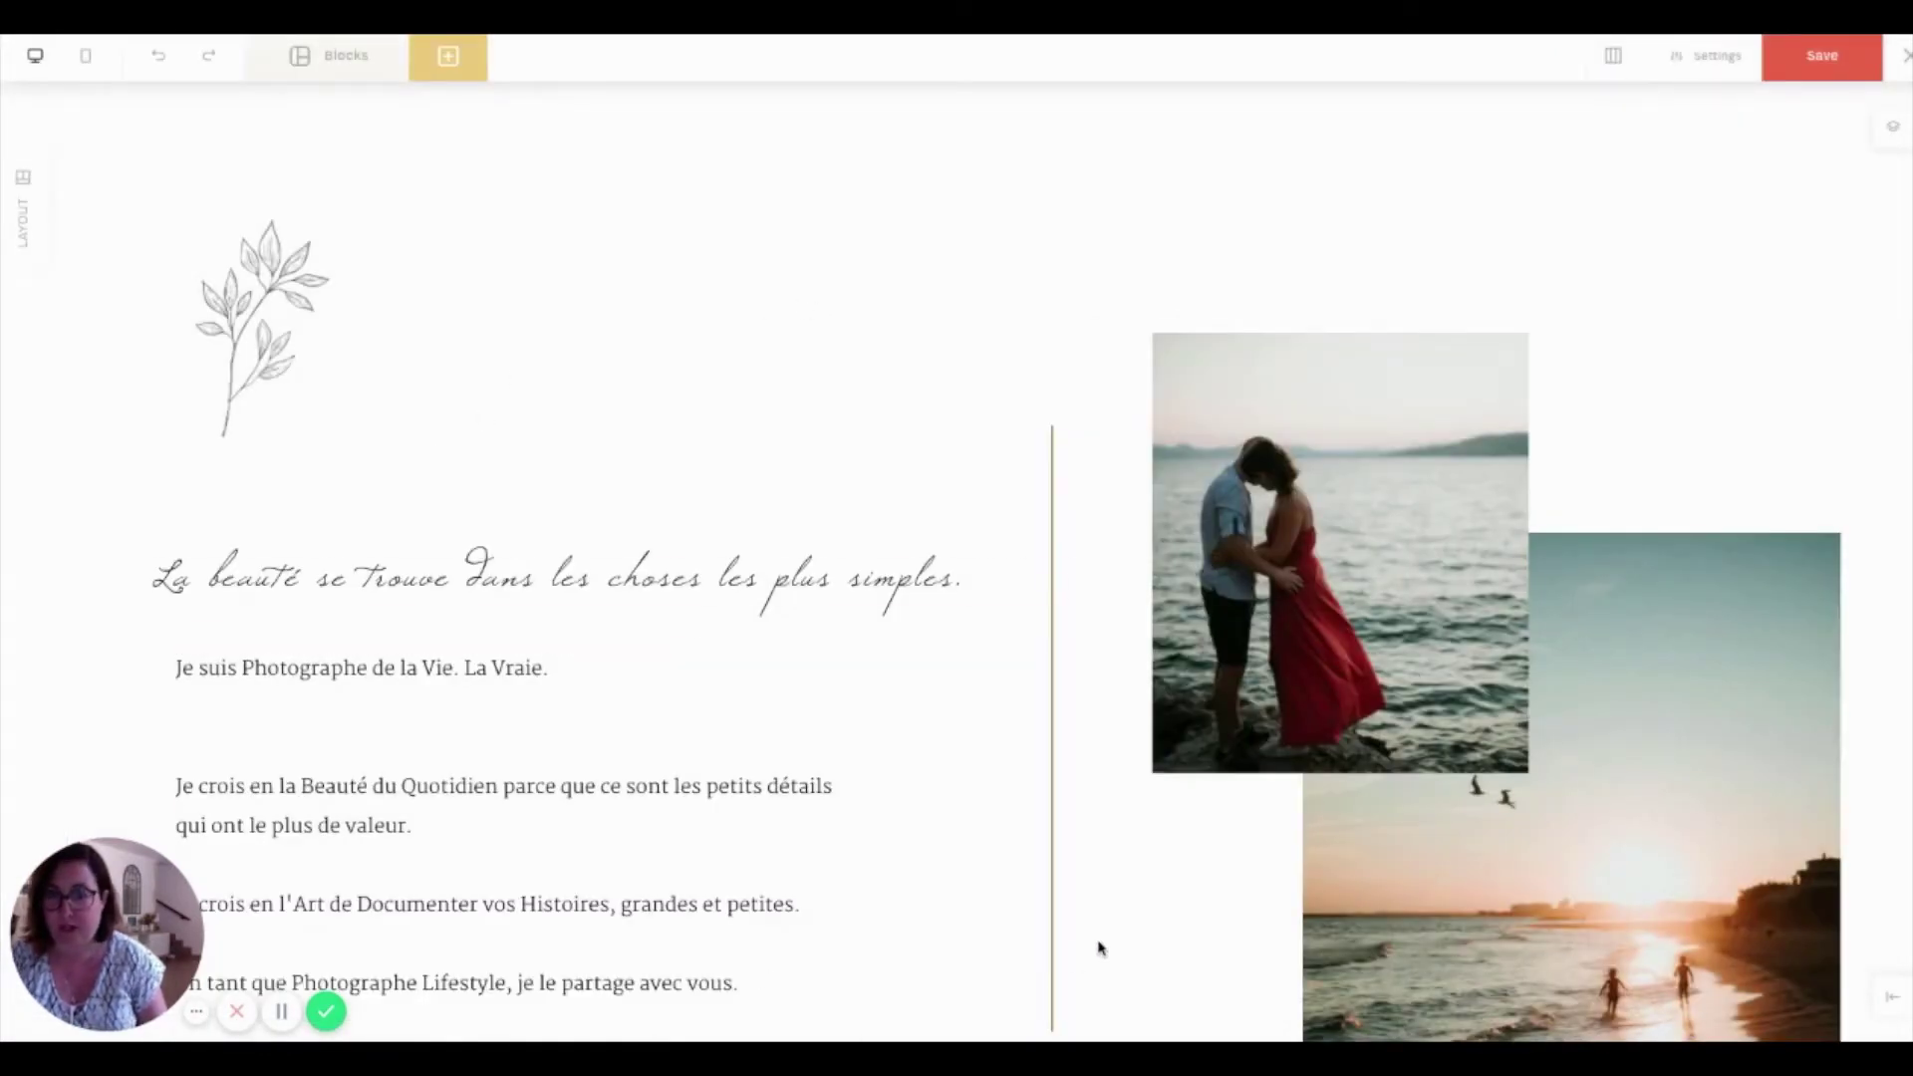
pyautogui.scroll(-1, 1104, 945)
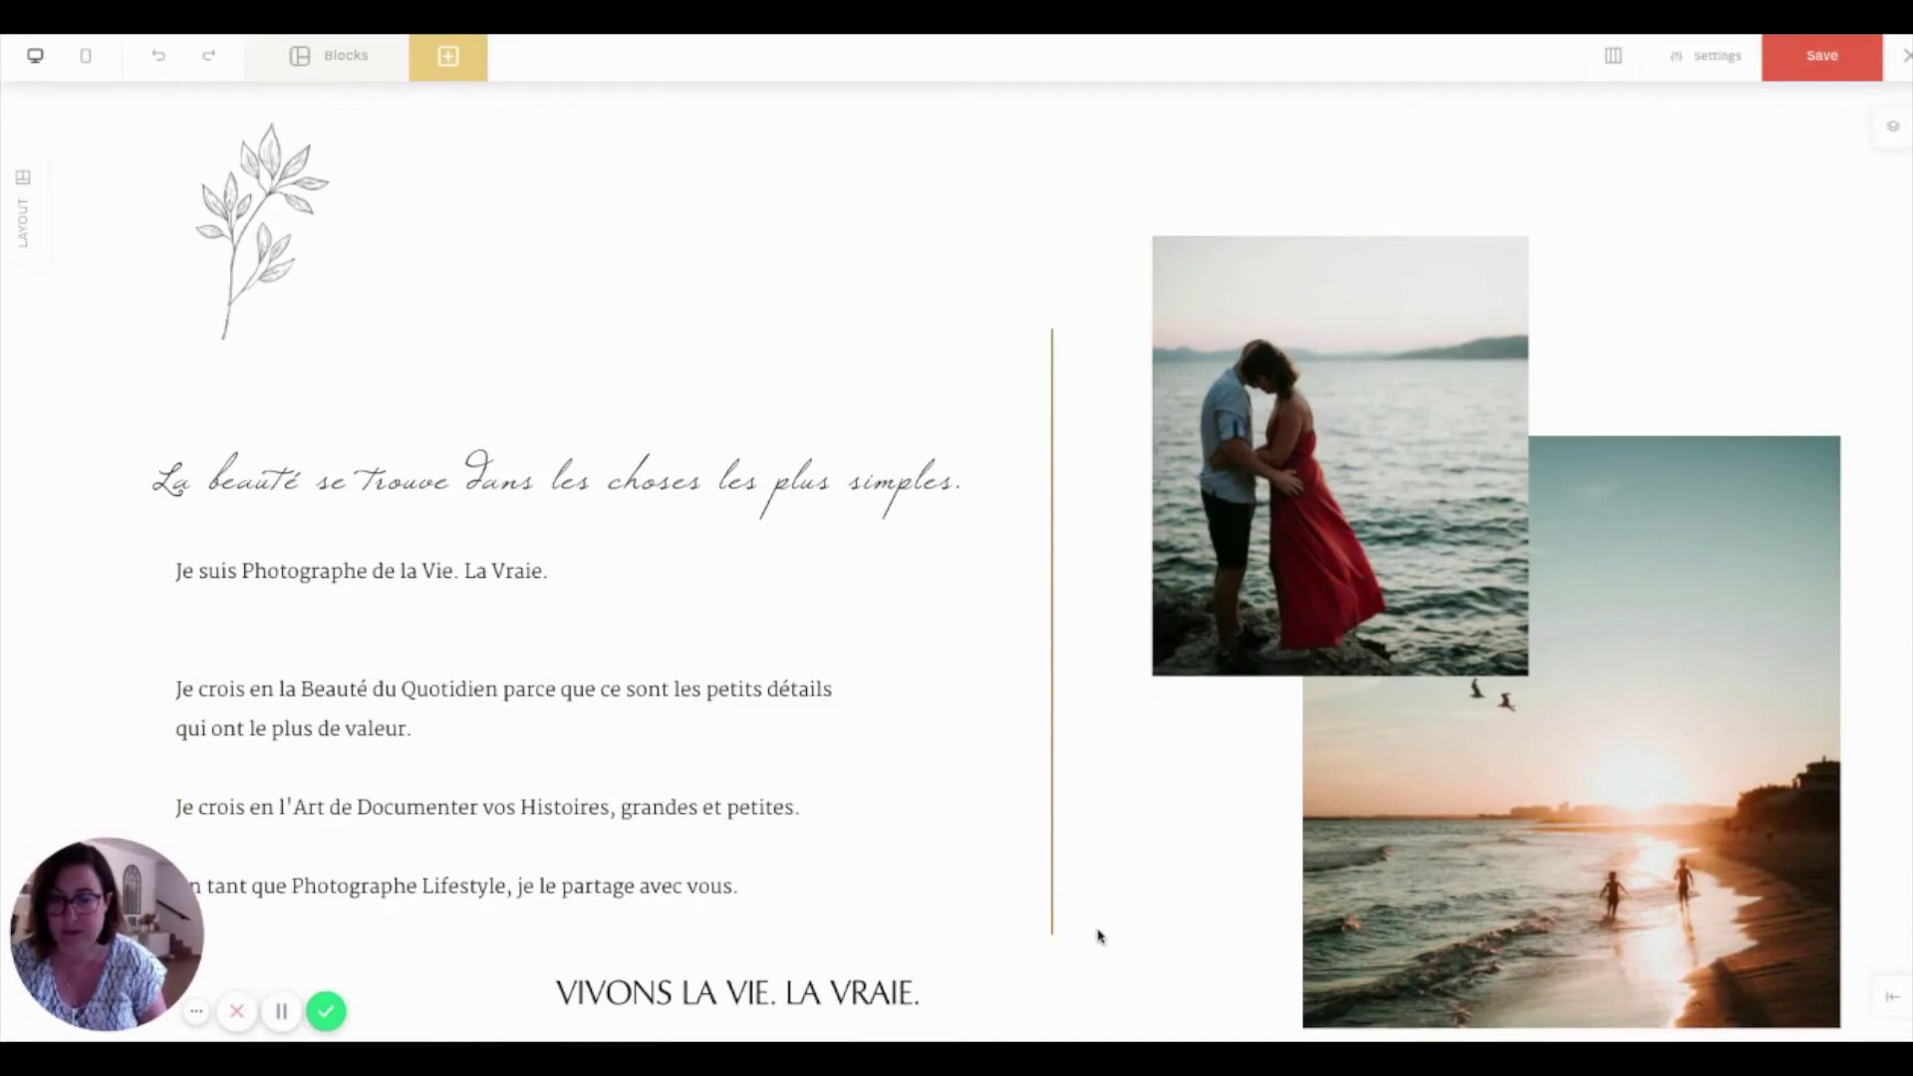
pyautogui.scroll(-1, 1101, 937)
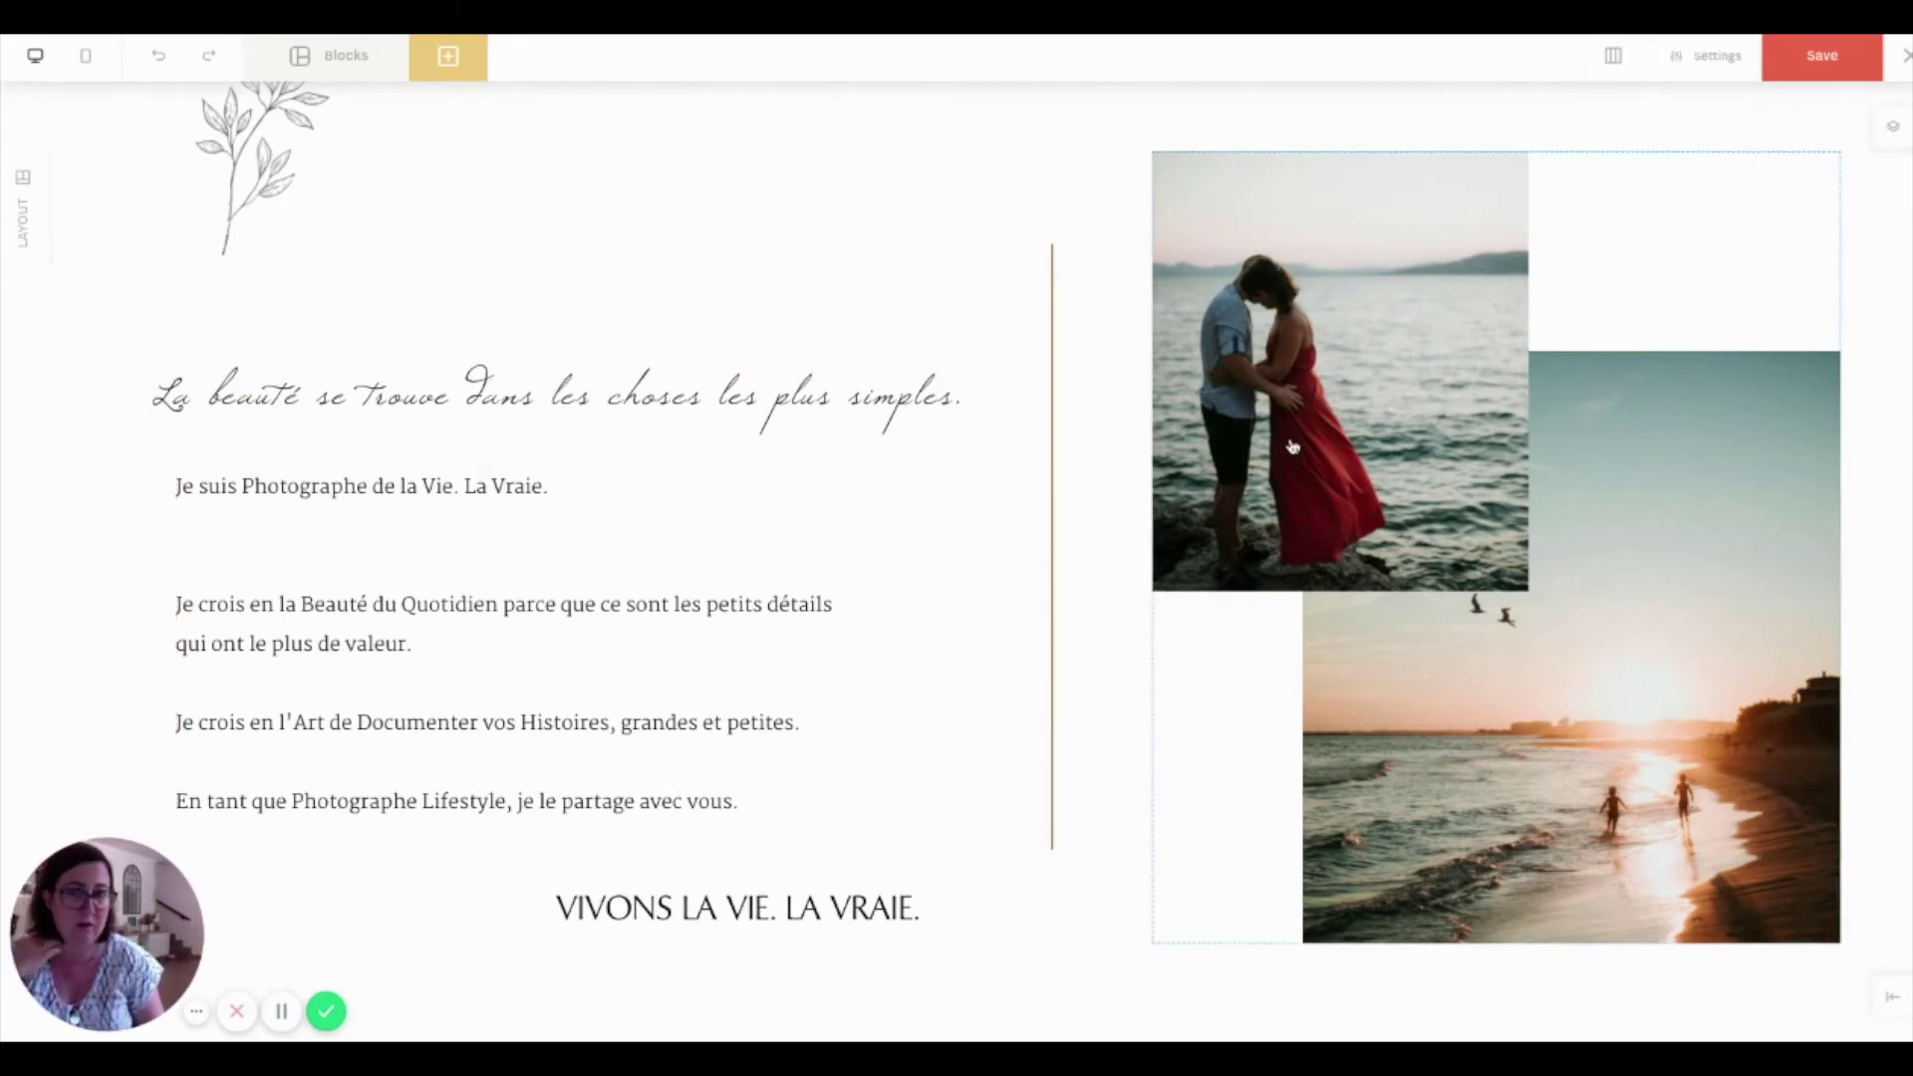
pyautogui.scroll(-1, 1451, 529)
pyautogui.scroll(3, 1451, 528)
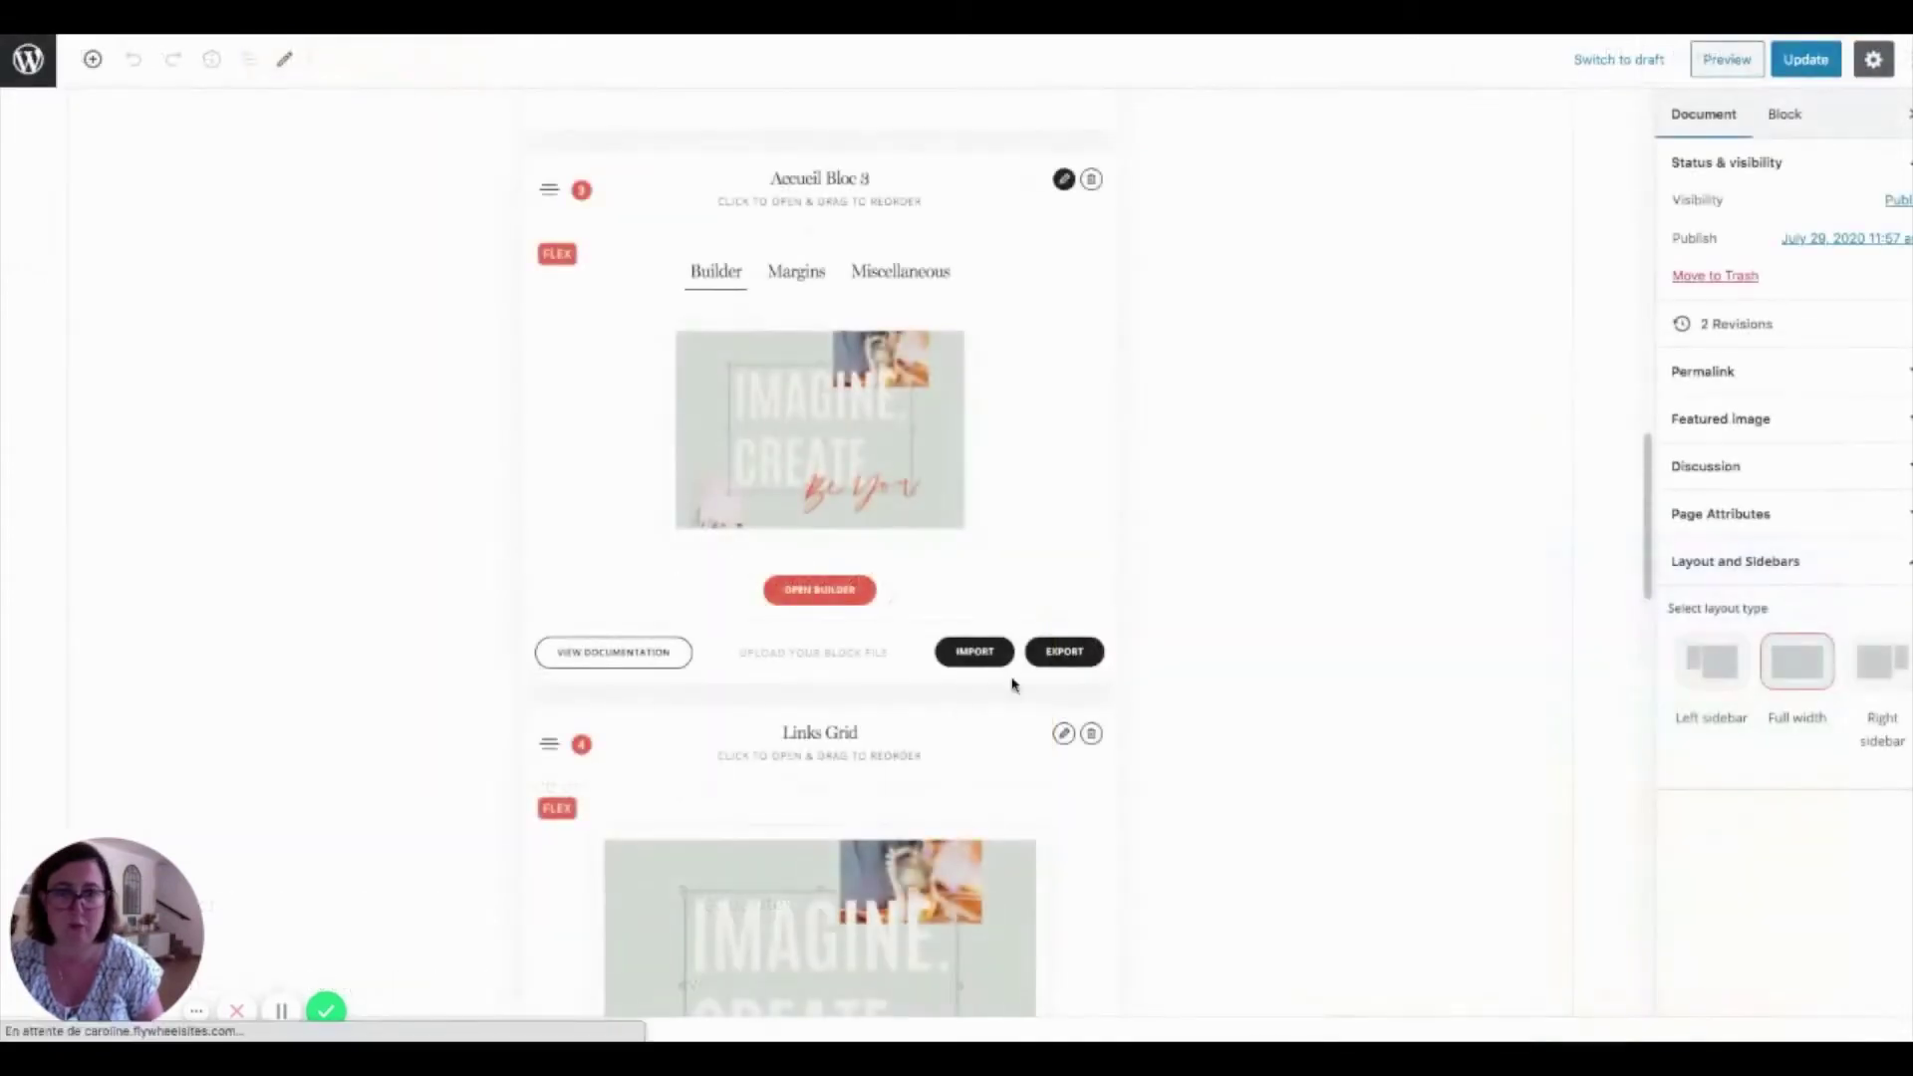
# Open the Links Grid block in the builder, examine the Prestations photo links, and close the builder.
pyautogui.scroll(-4, 857, 798)
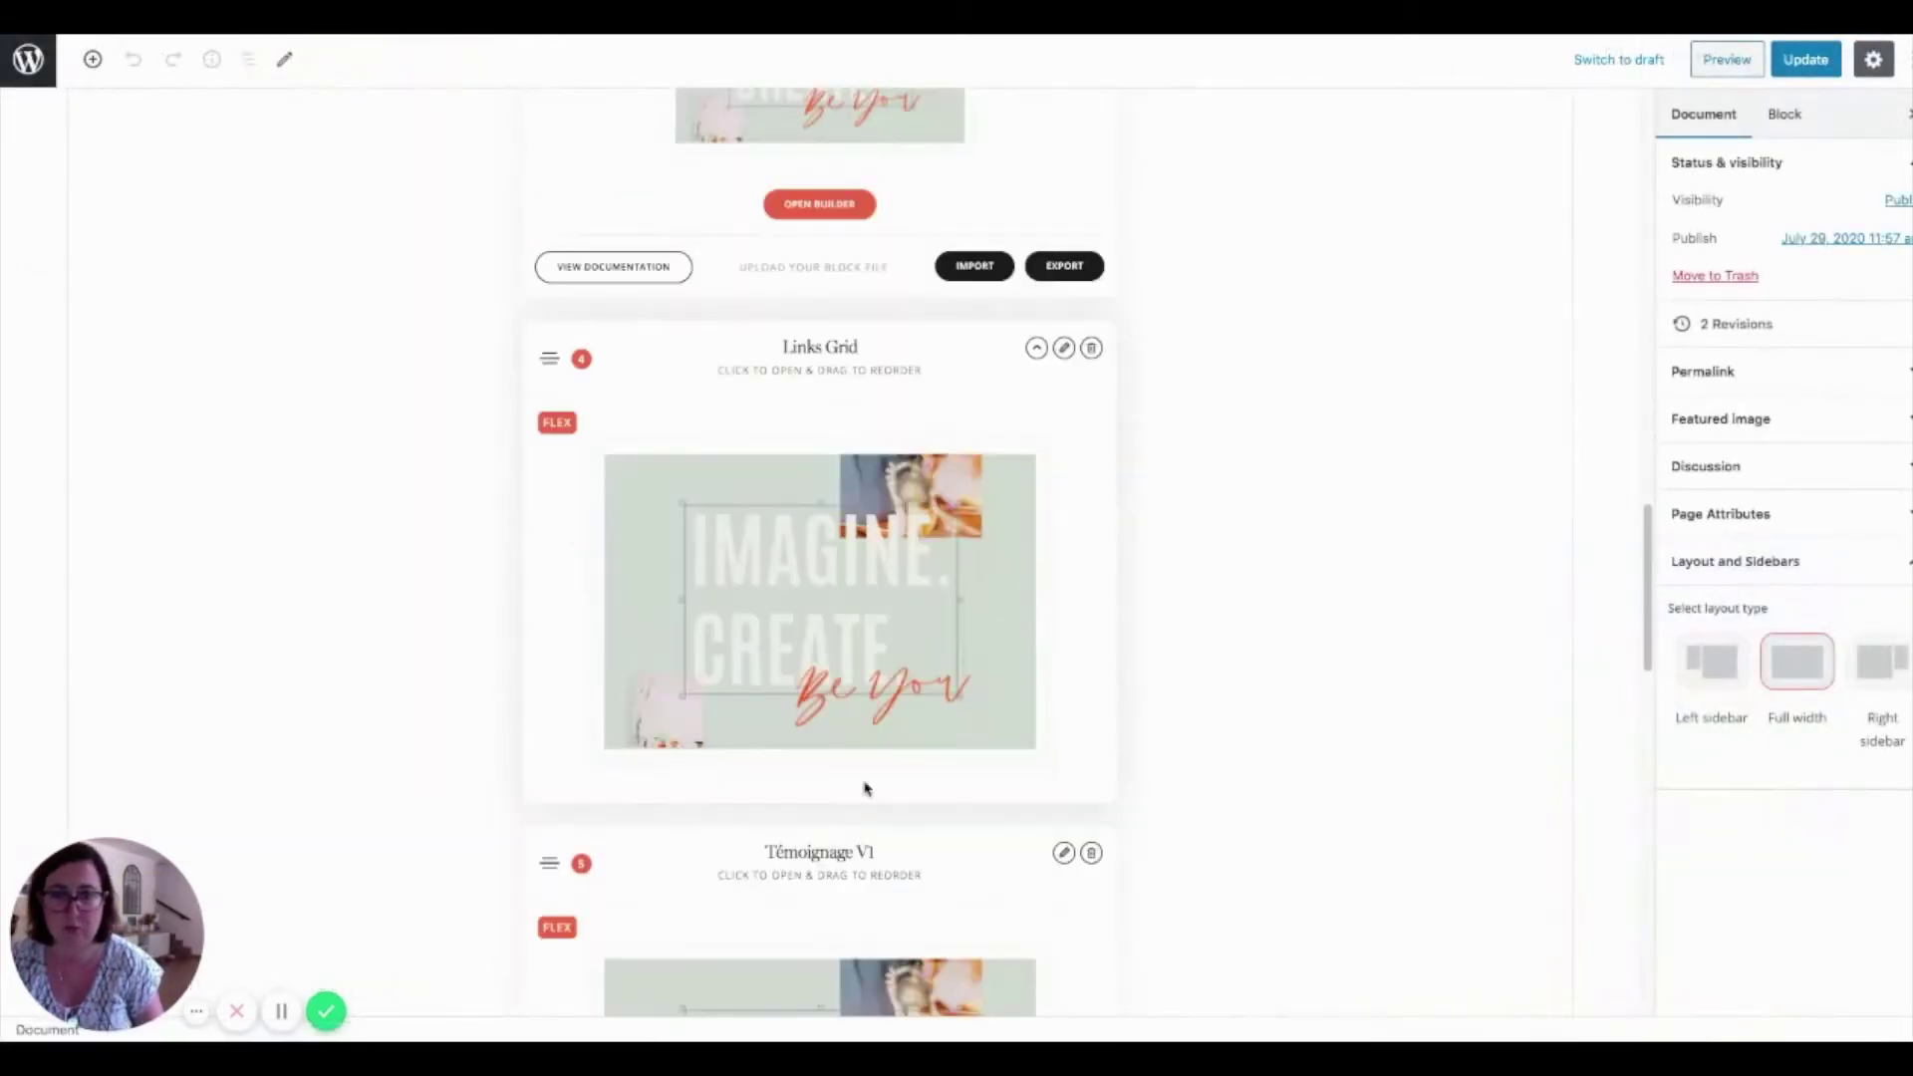
pyautogui.click(1063, 348)
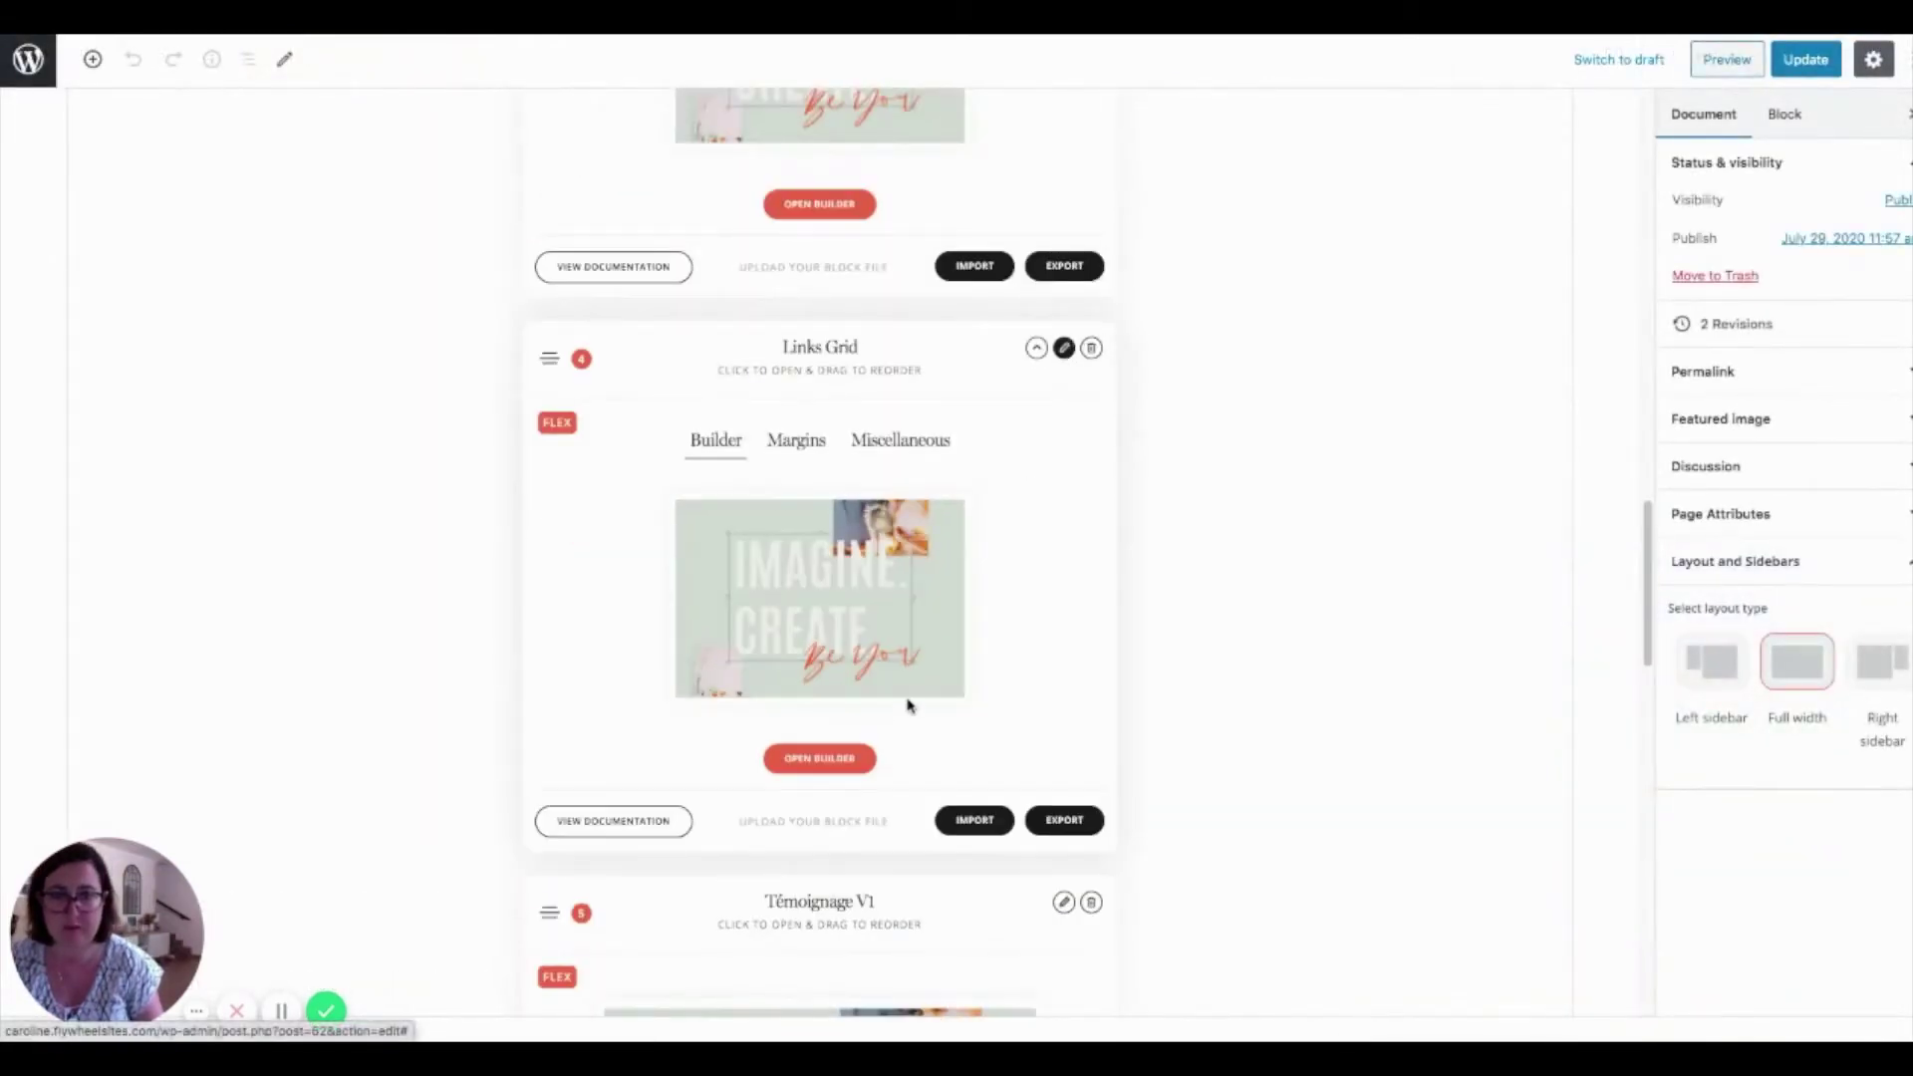
pyautogui.click(818, 757)
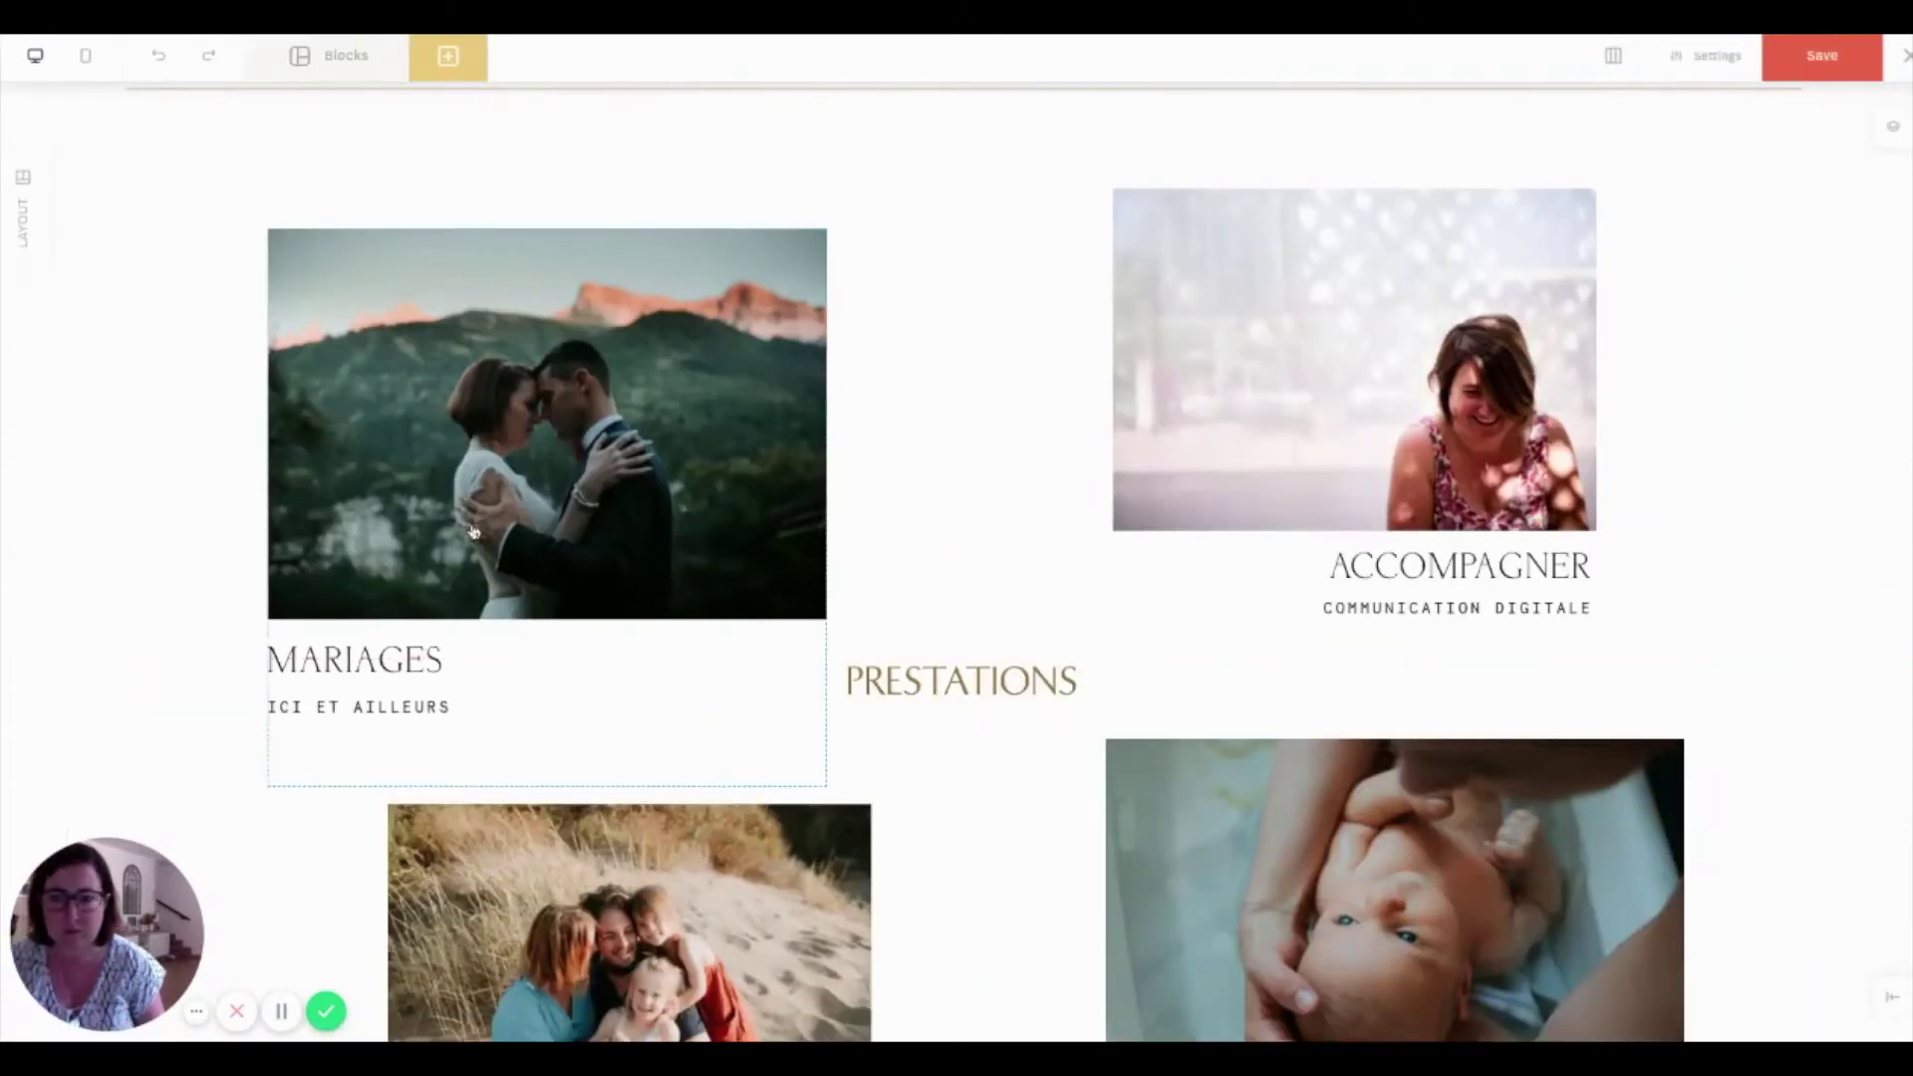
pyautogui.scroll(-1, 1388, 875)
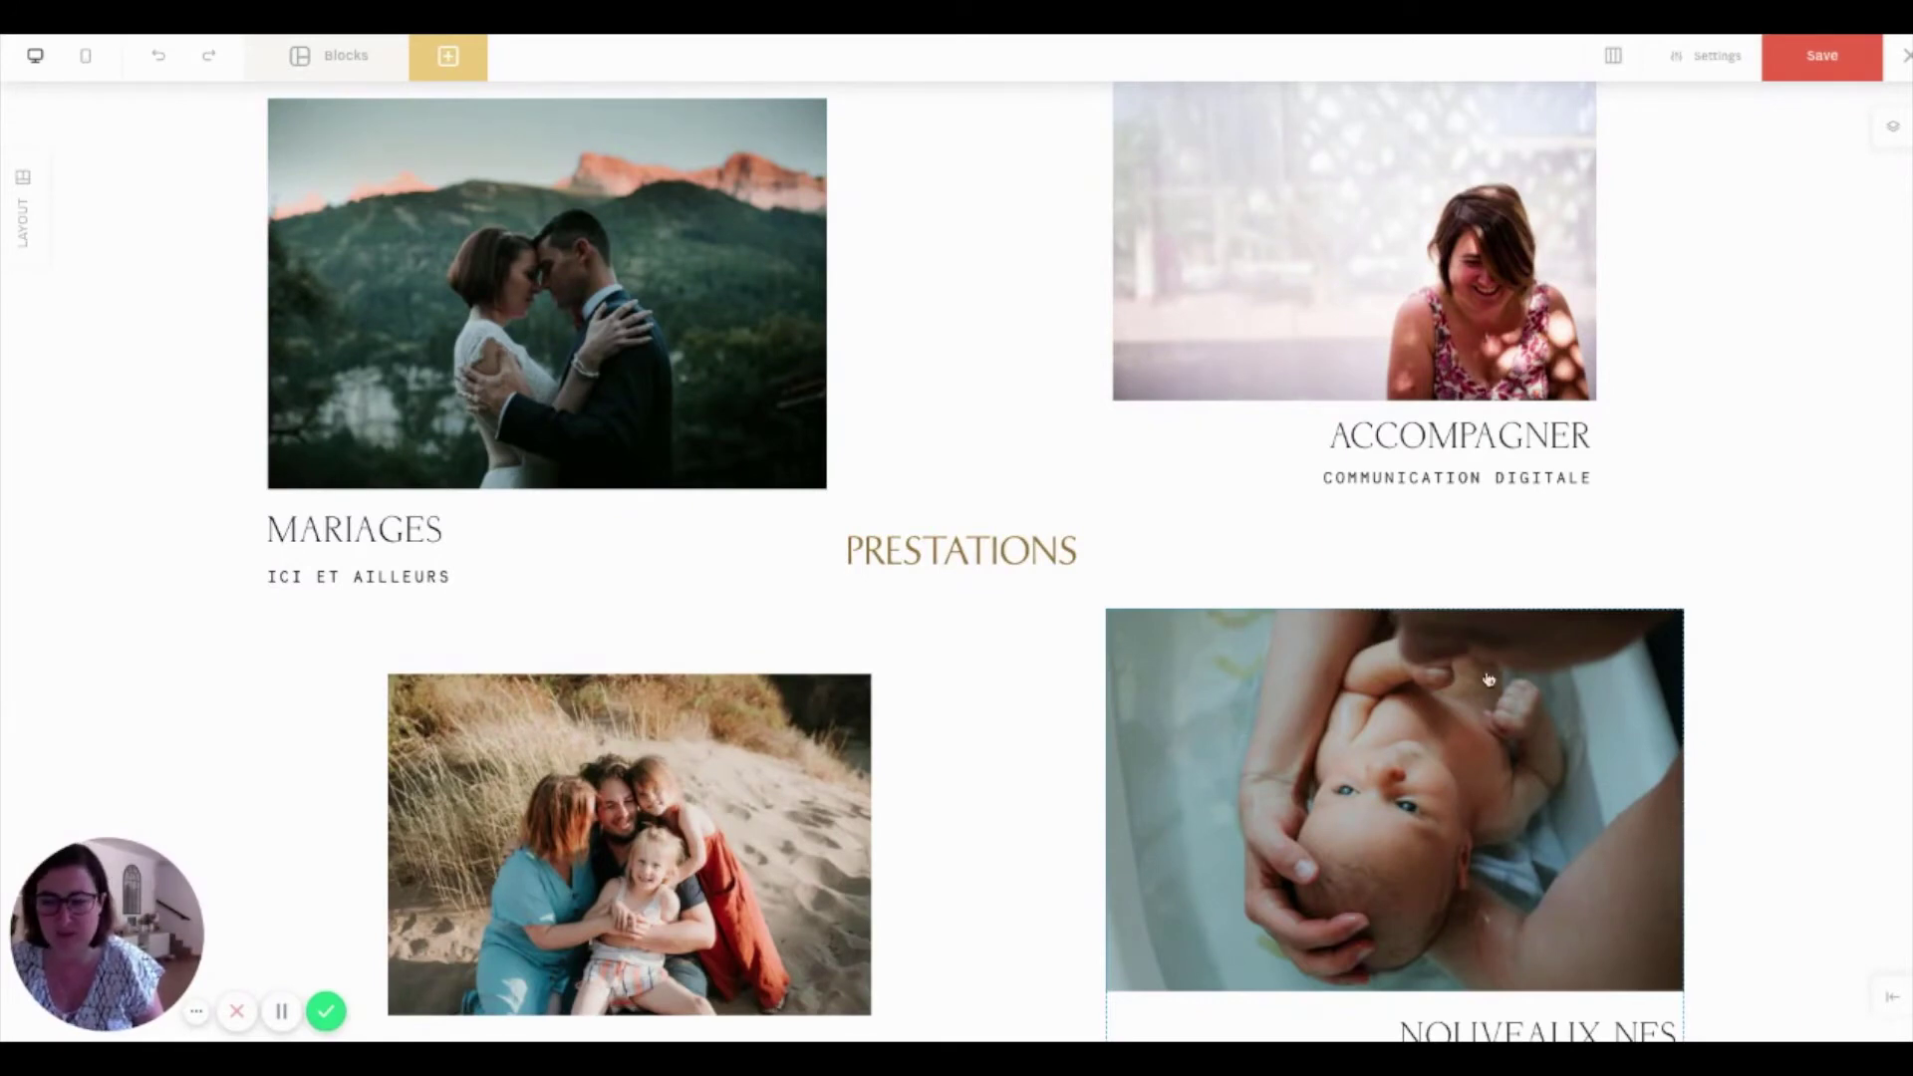
pyautogui.click(1907, 55)
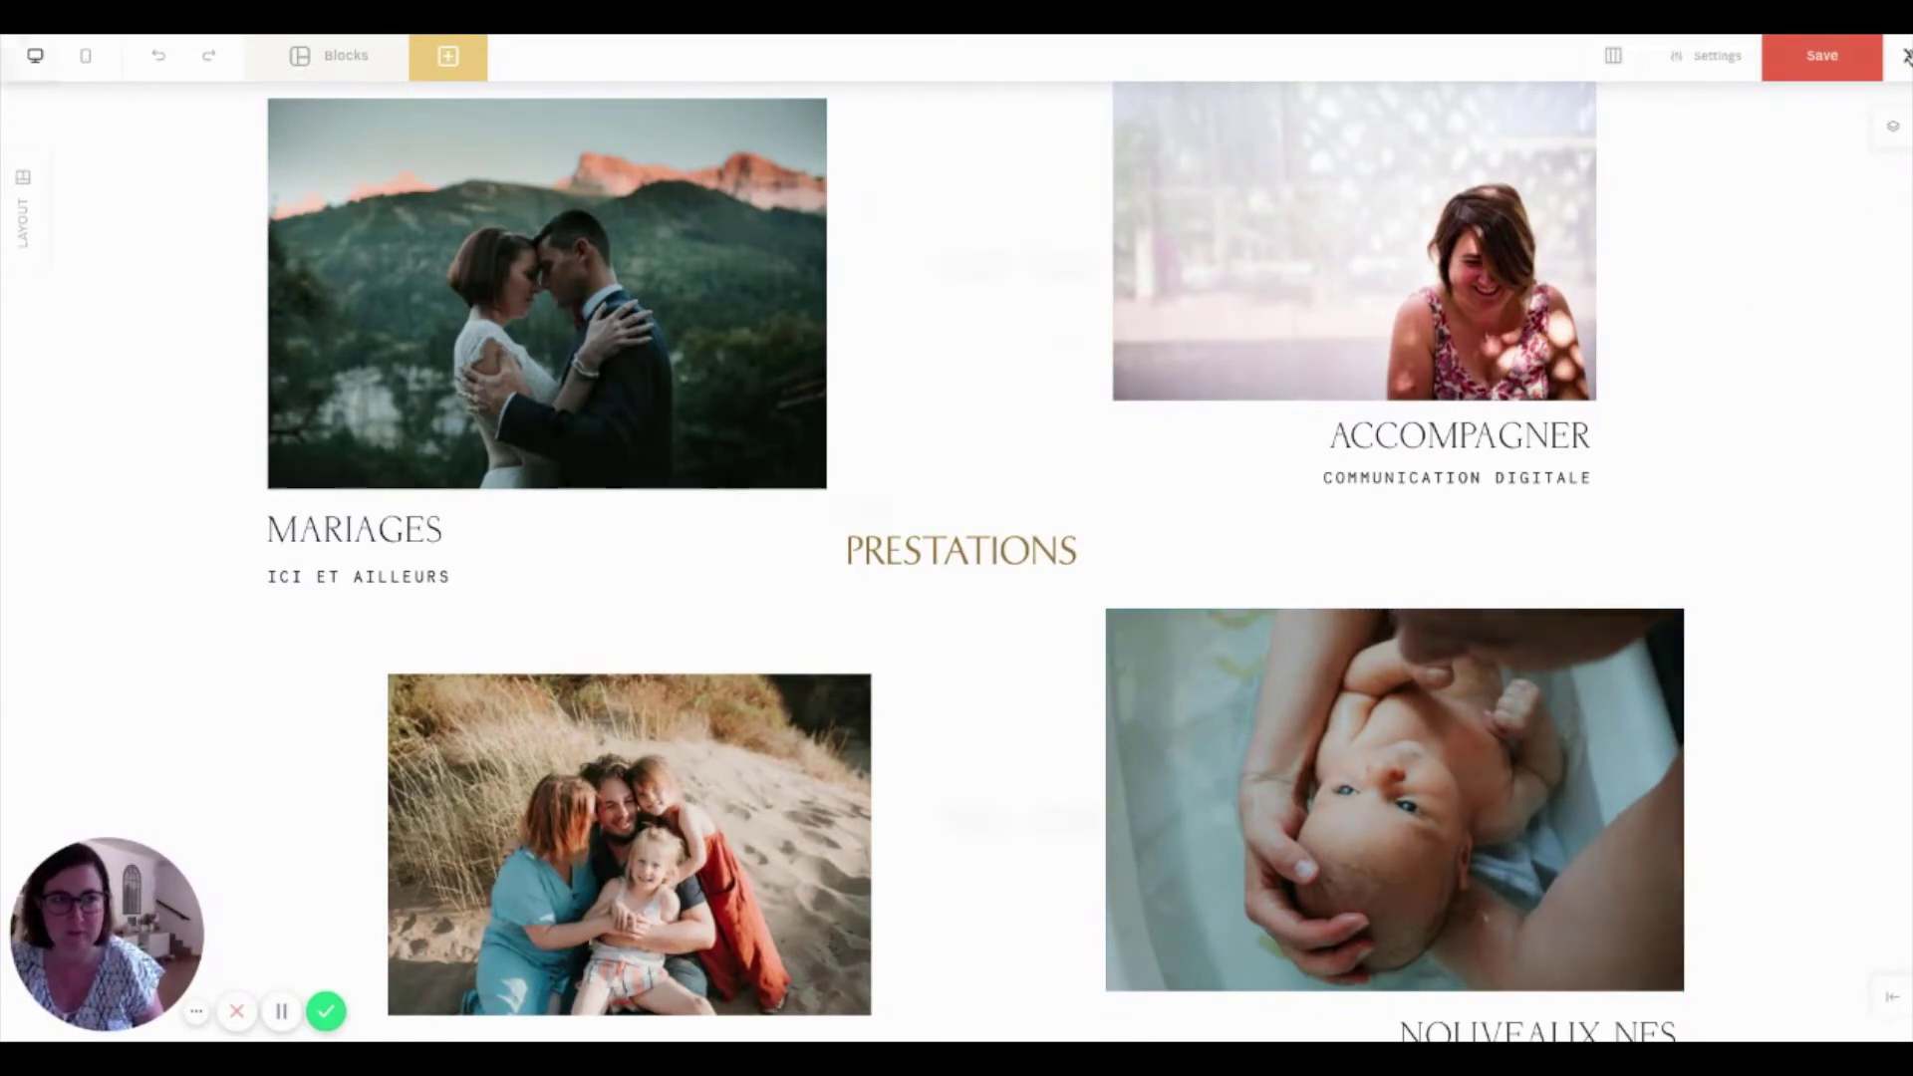
# Open the Témoignage V1 block in the builder, examine its design, and open the testimonial paragraph for text editing.
pyautogui.scroll(-4, 882, 675)
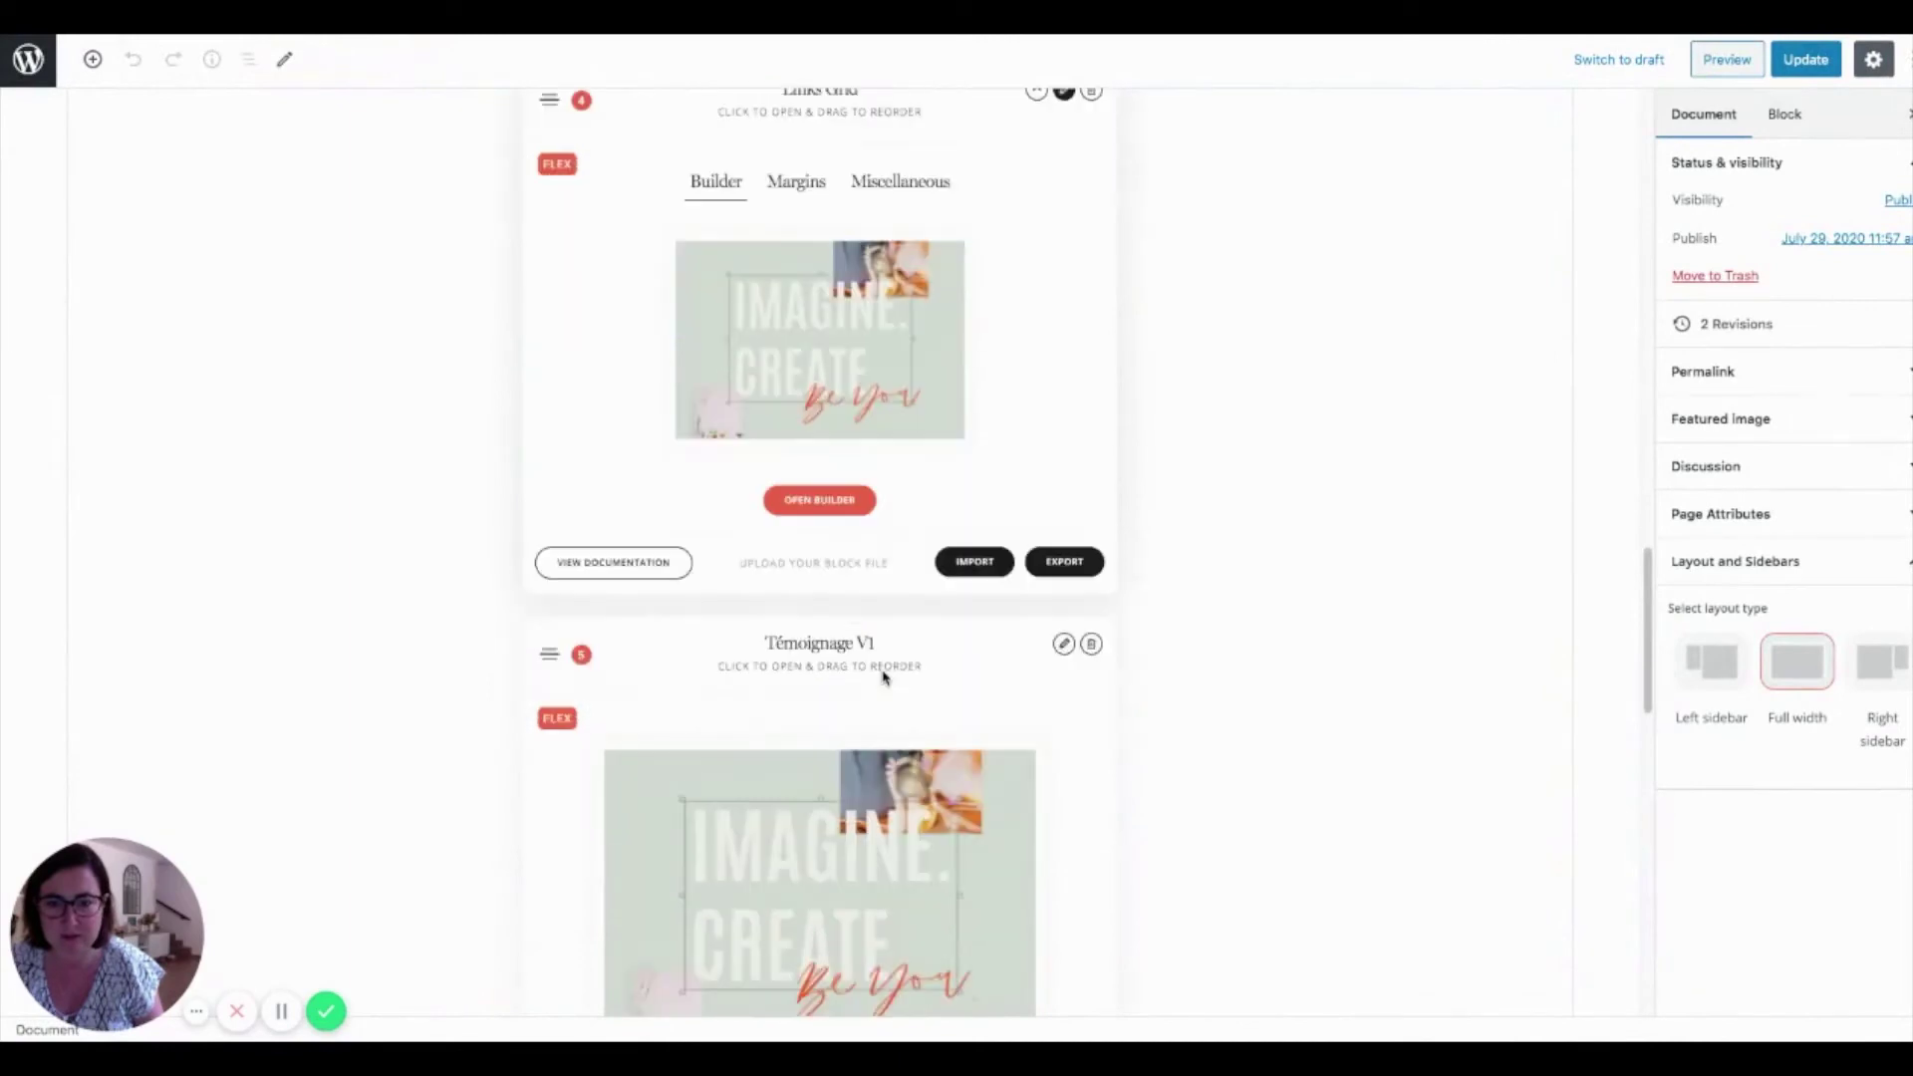
pyautogui.click(1062, 444)
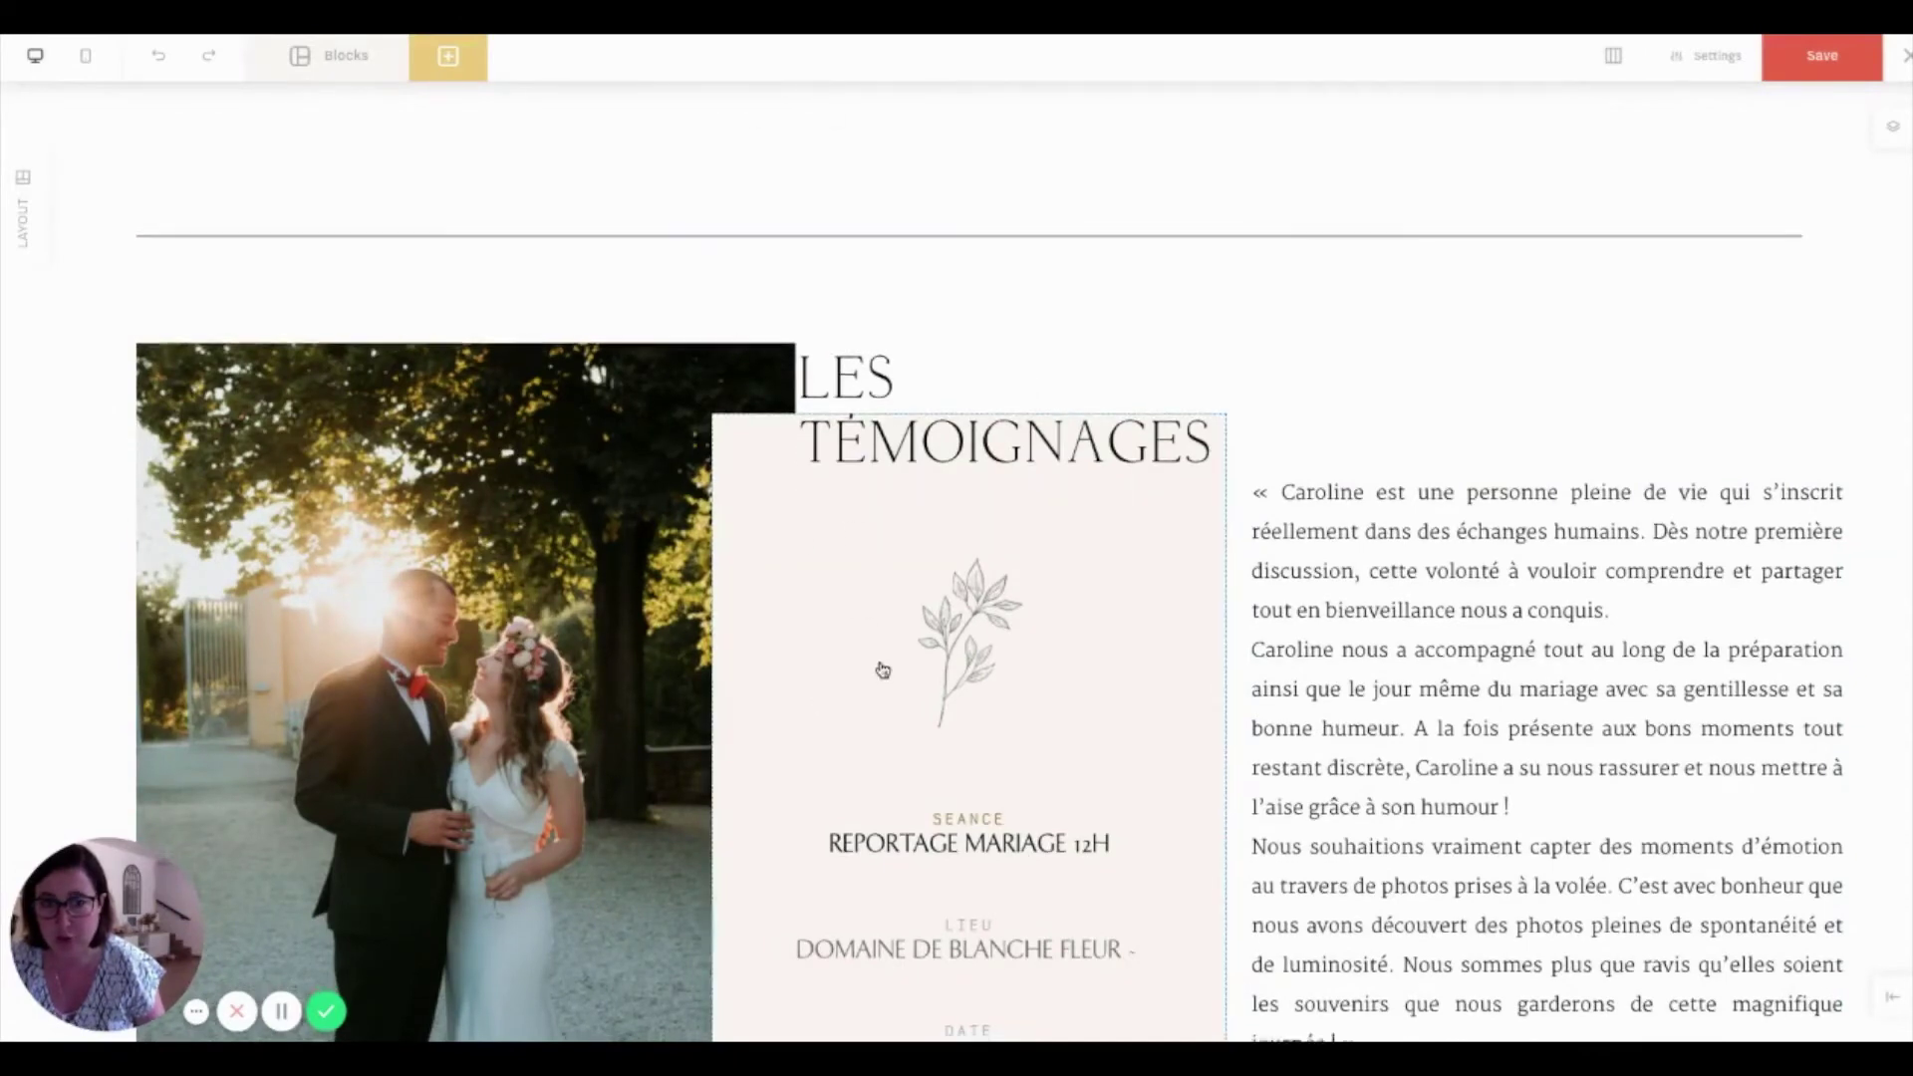
pyautogui.scroll(-3, 1699, 864)
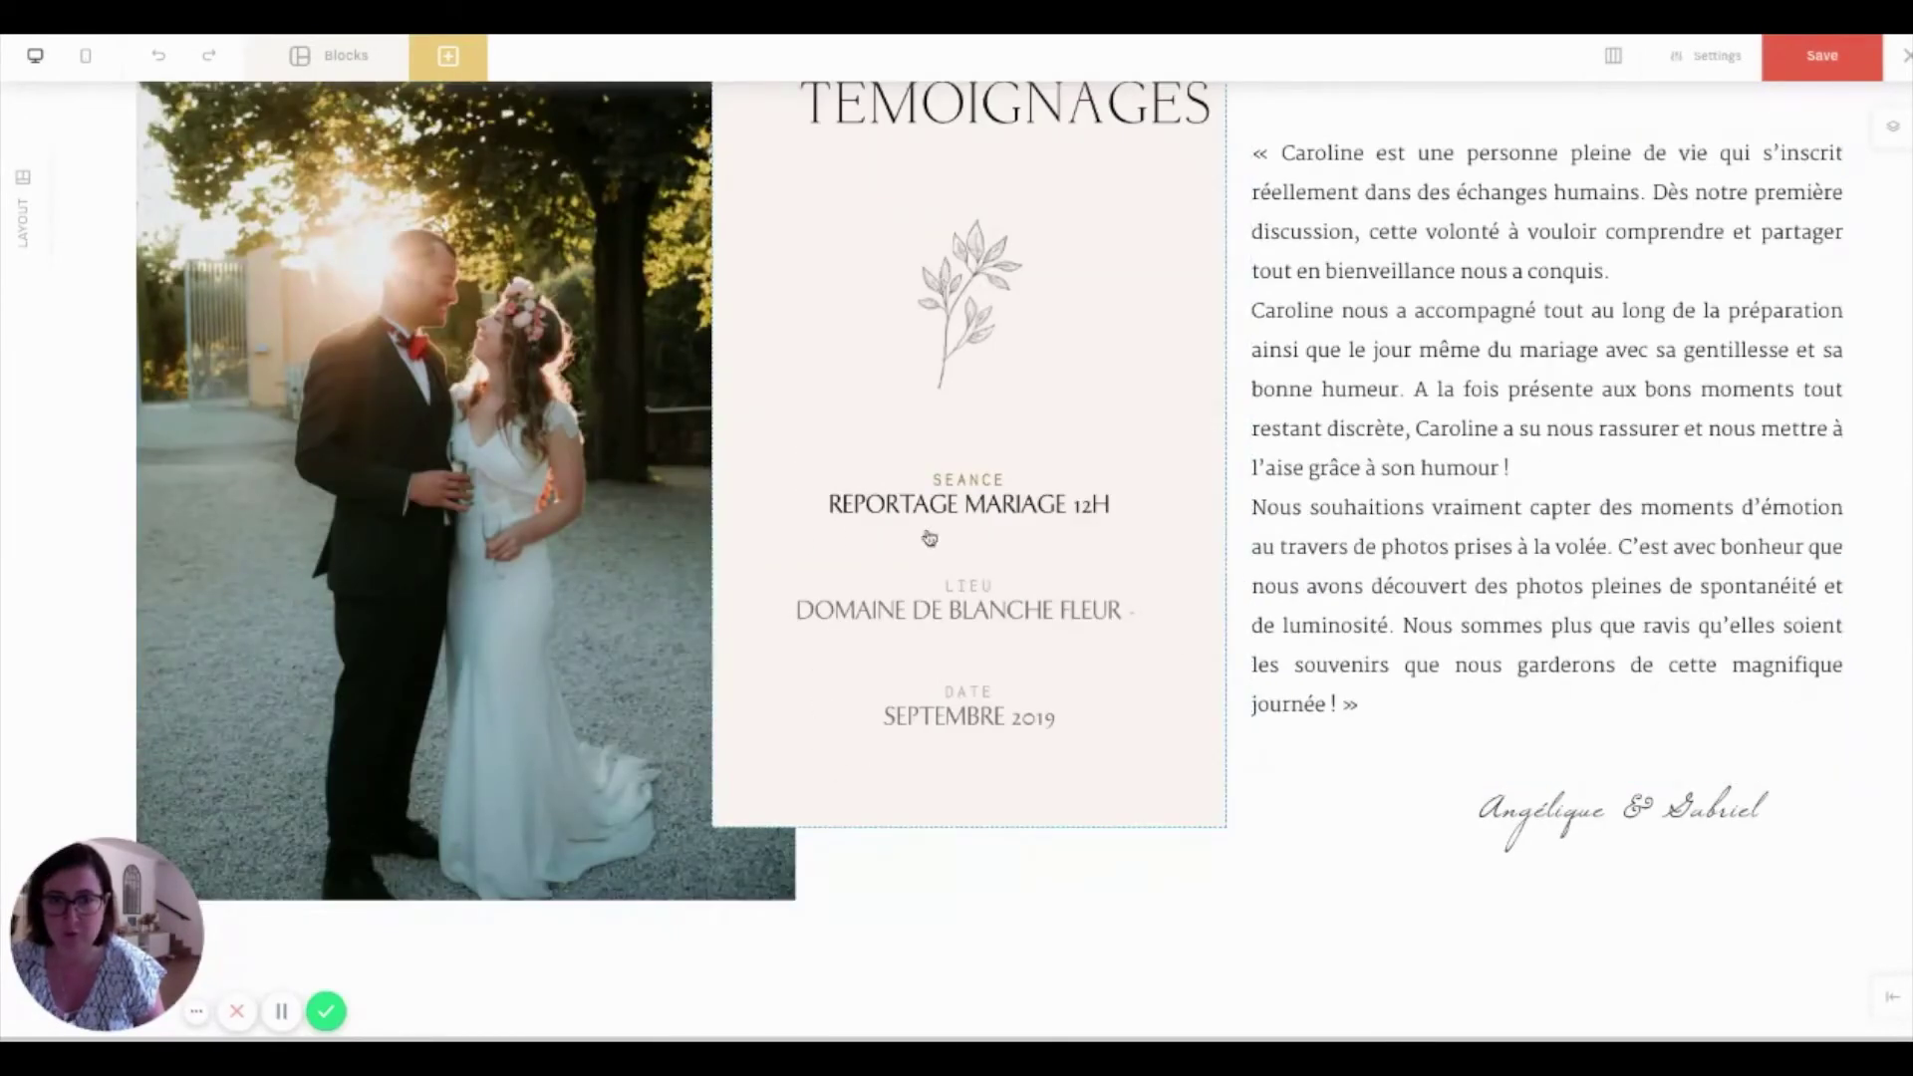
pyautogui.scroll(3, 960, 742)
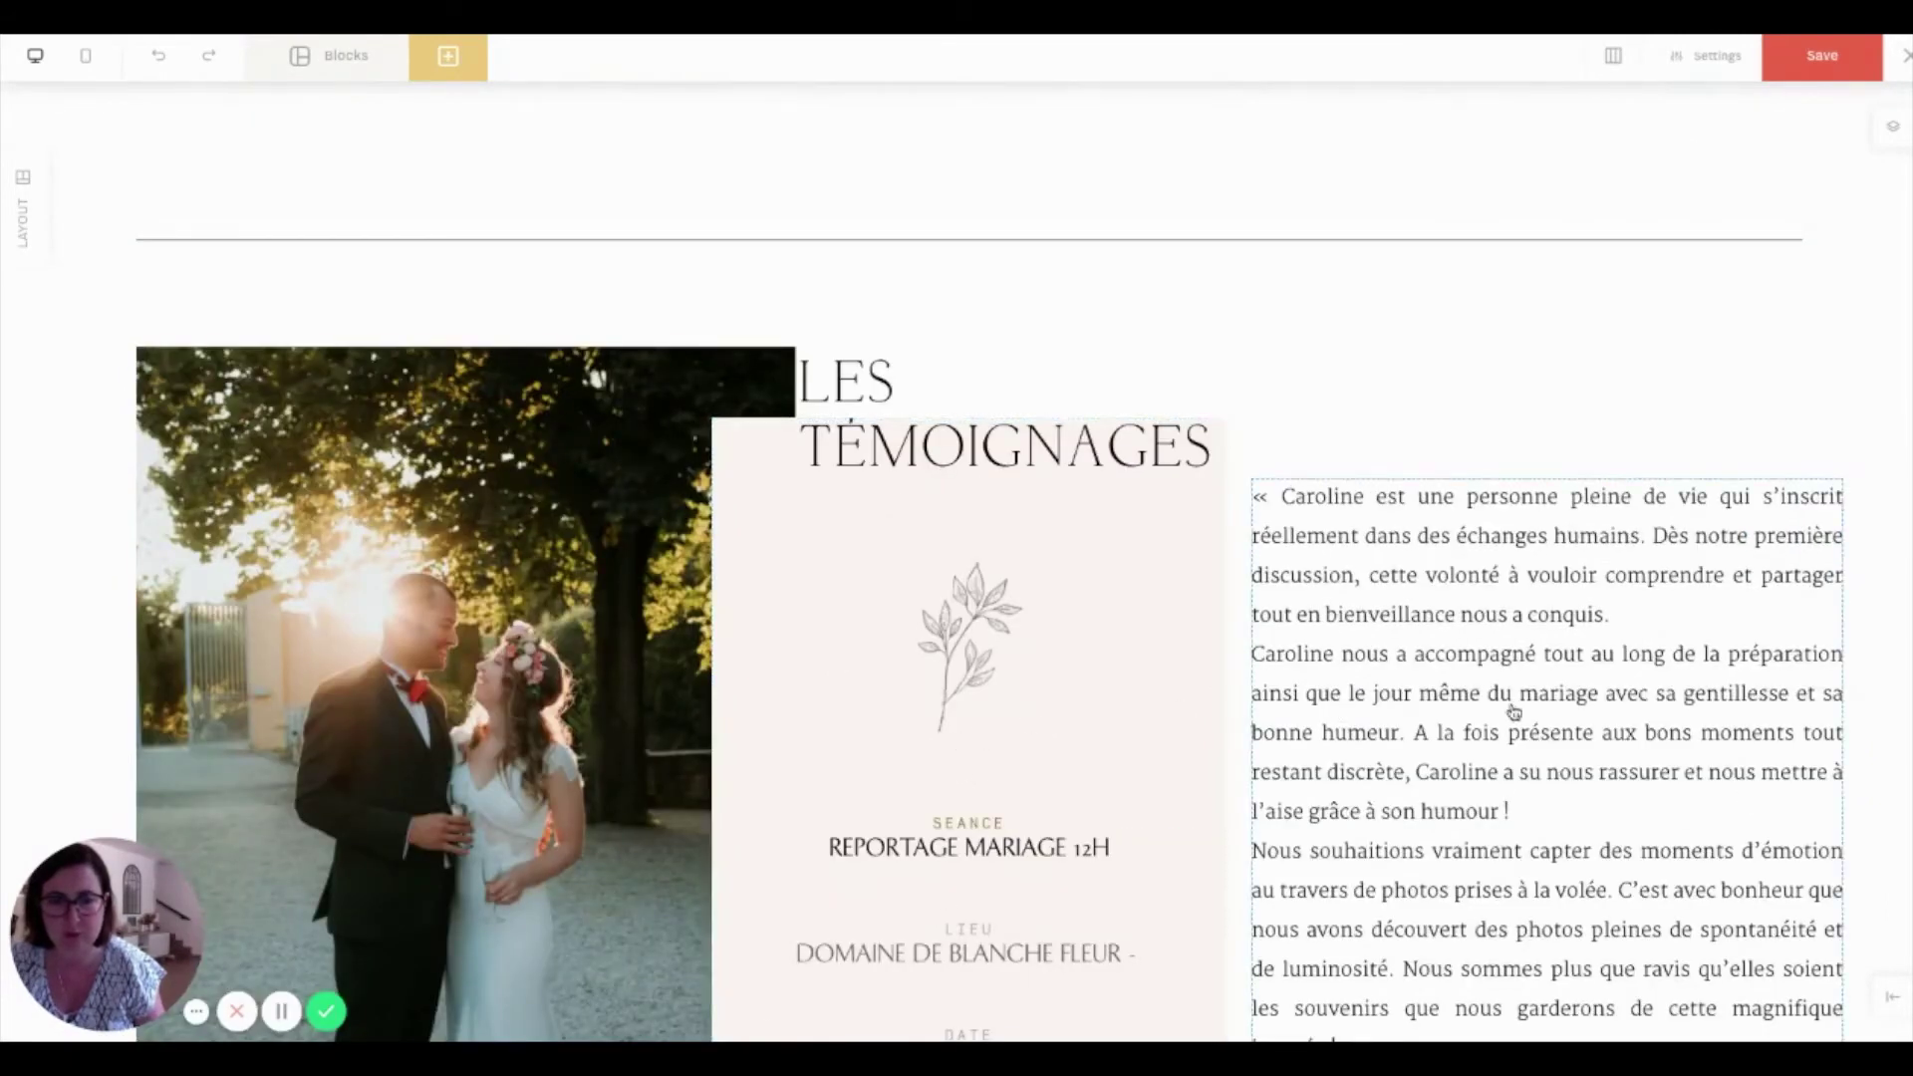
pyautogui.click(1423, 563)
pyautogui.doubleClick(1424, 561)
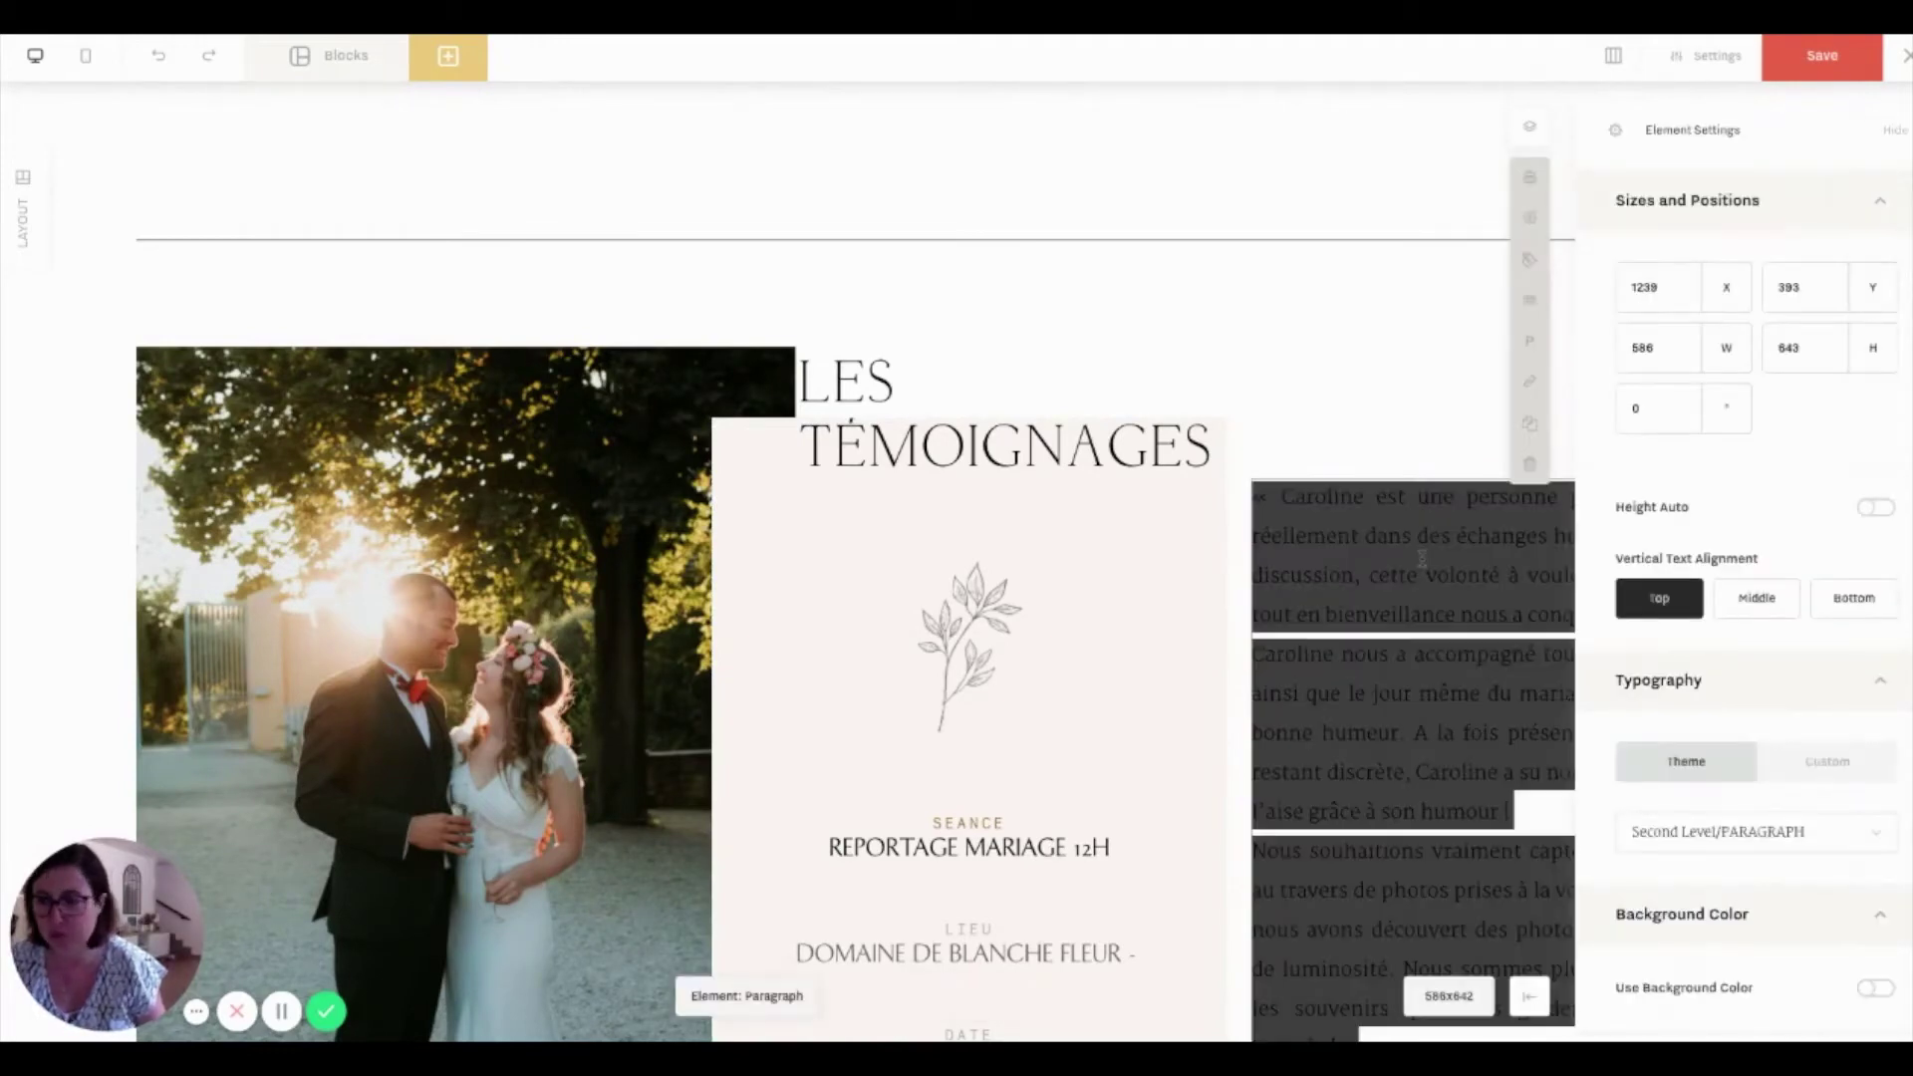
pyautogui.click(1380, 615)
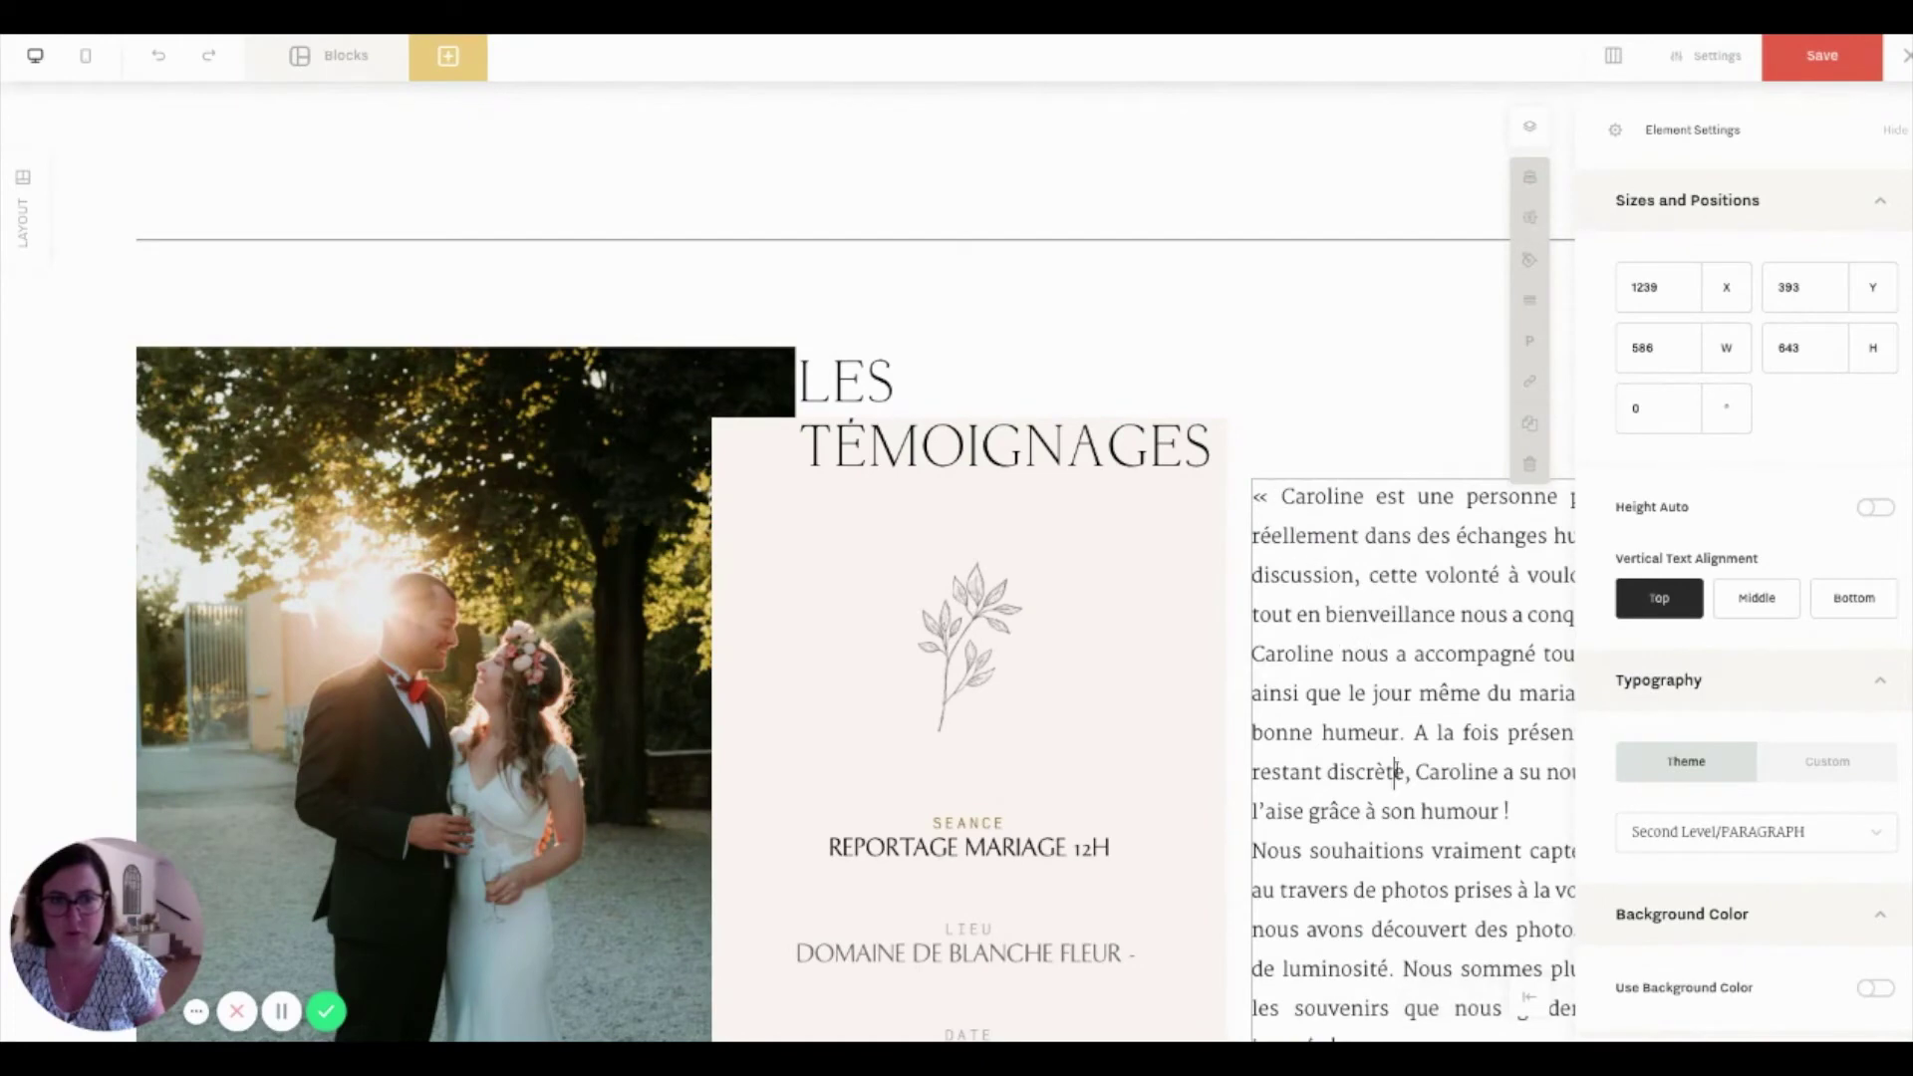
# Select the full testimonial paragraph in the Témoignage V1 block, through "journée ! »", and copy its text.
pyautogui.moveTo(1282, 496); pyautogui.dragTo(1360, 1036)
pyautogui.scroll(-3, 1346, 845)
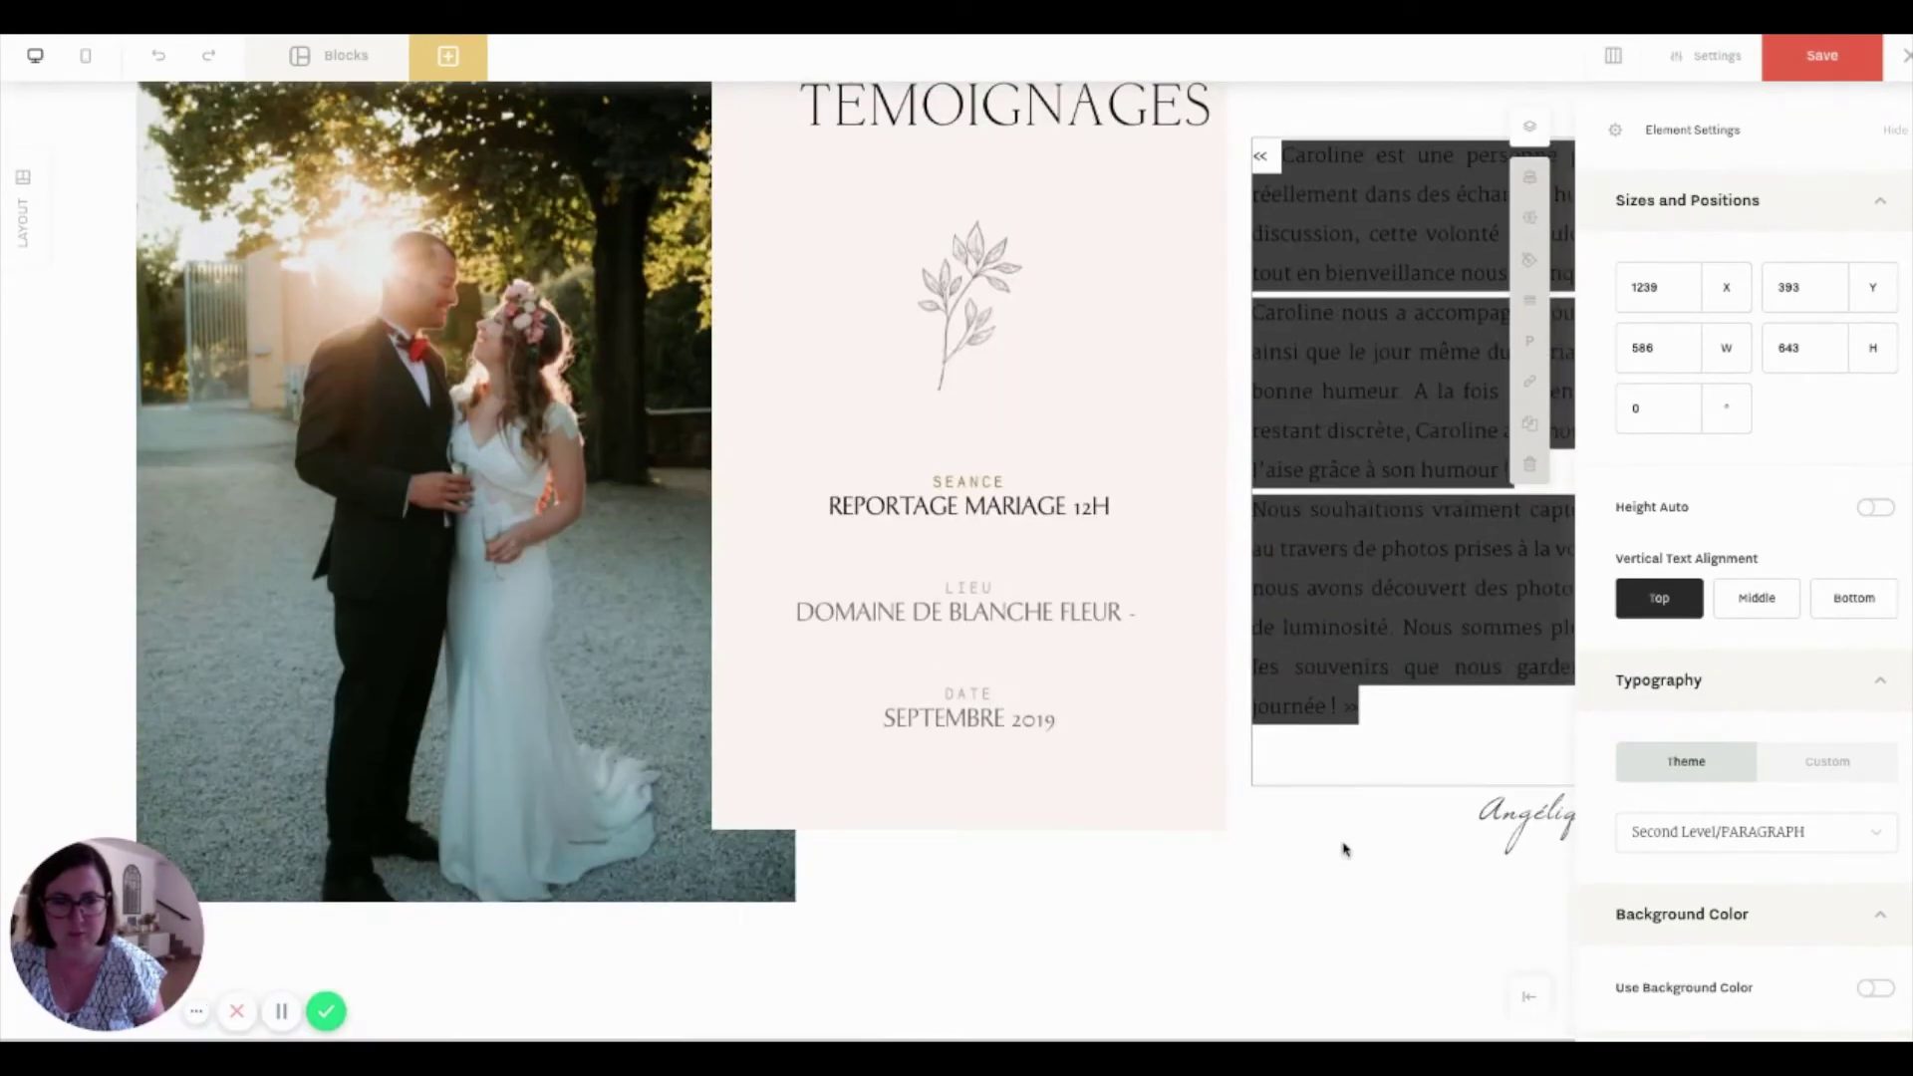
pyautogui.scroll(3, 1179, 624)
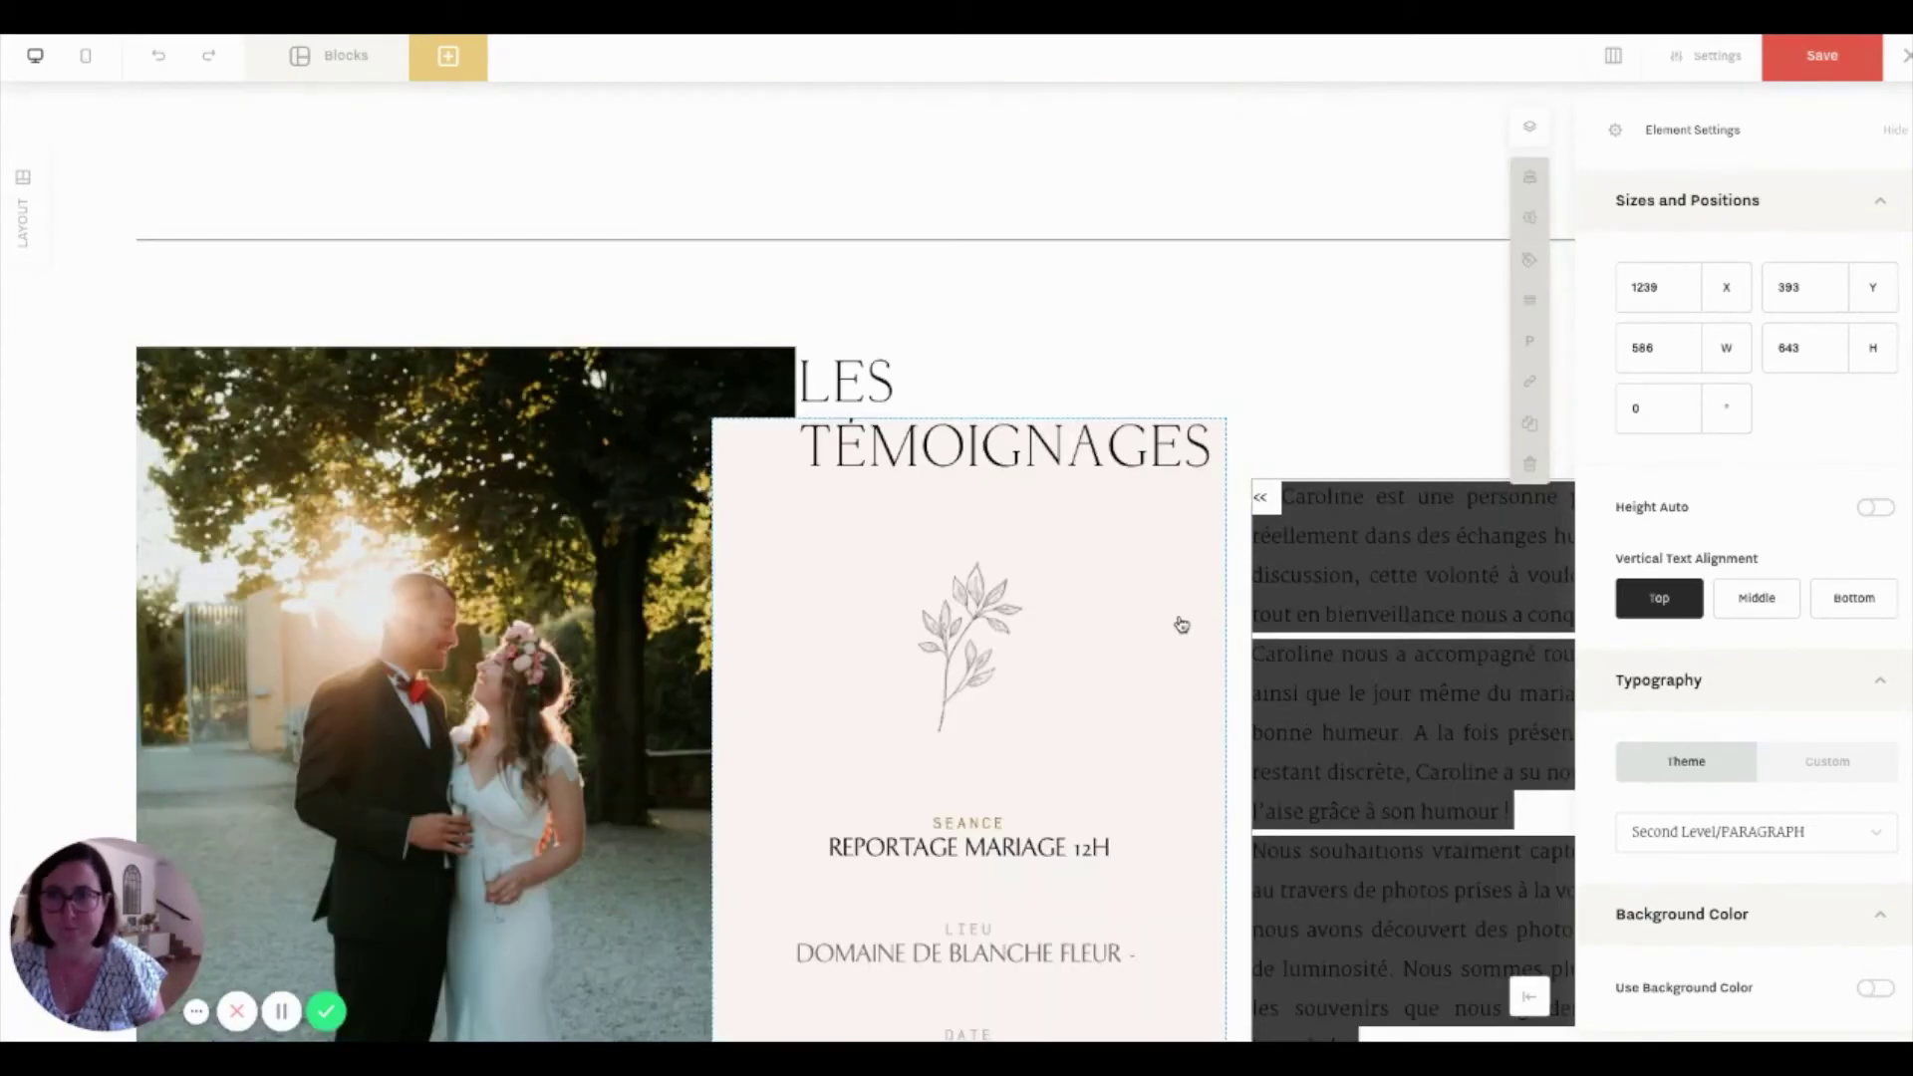
# Browse the Testimonials designs in the block library and apply "1 Link - Full height Image and Title with Paragraph".
pyautogui.click(337, 56)
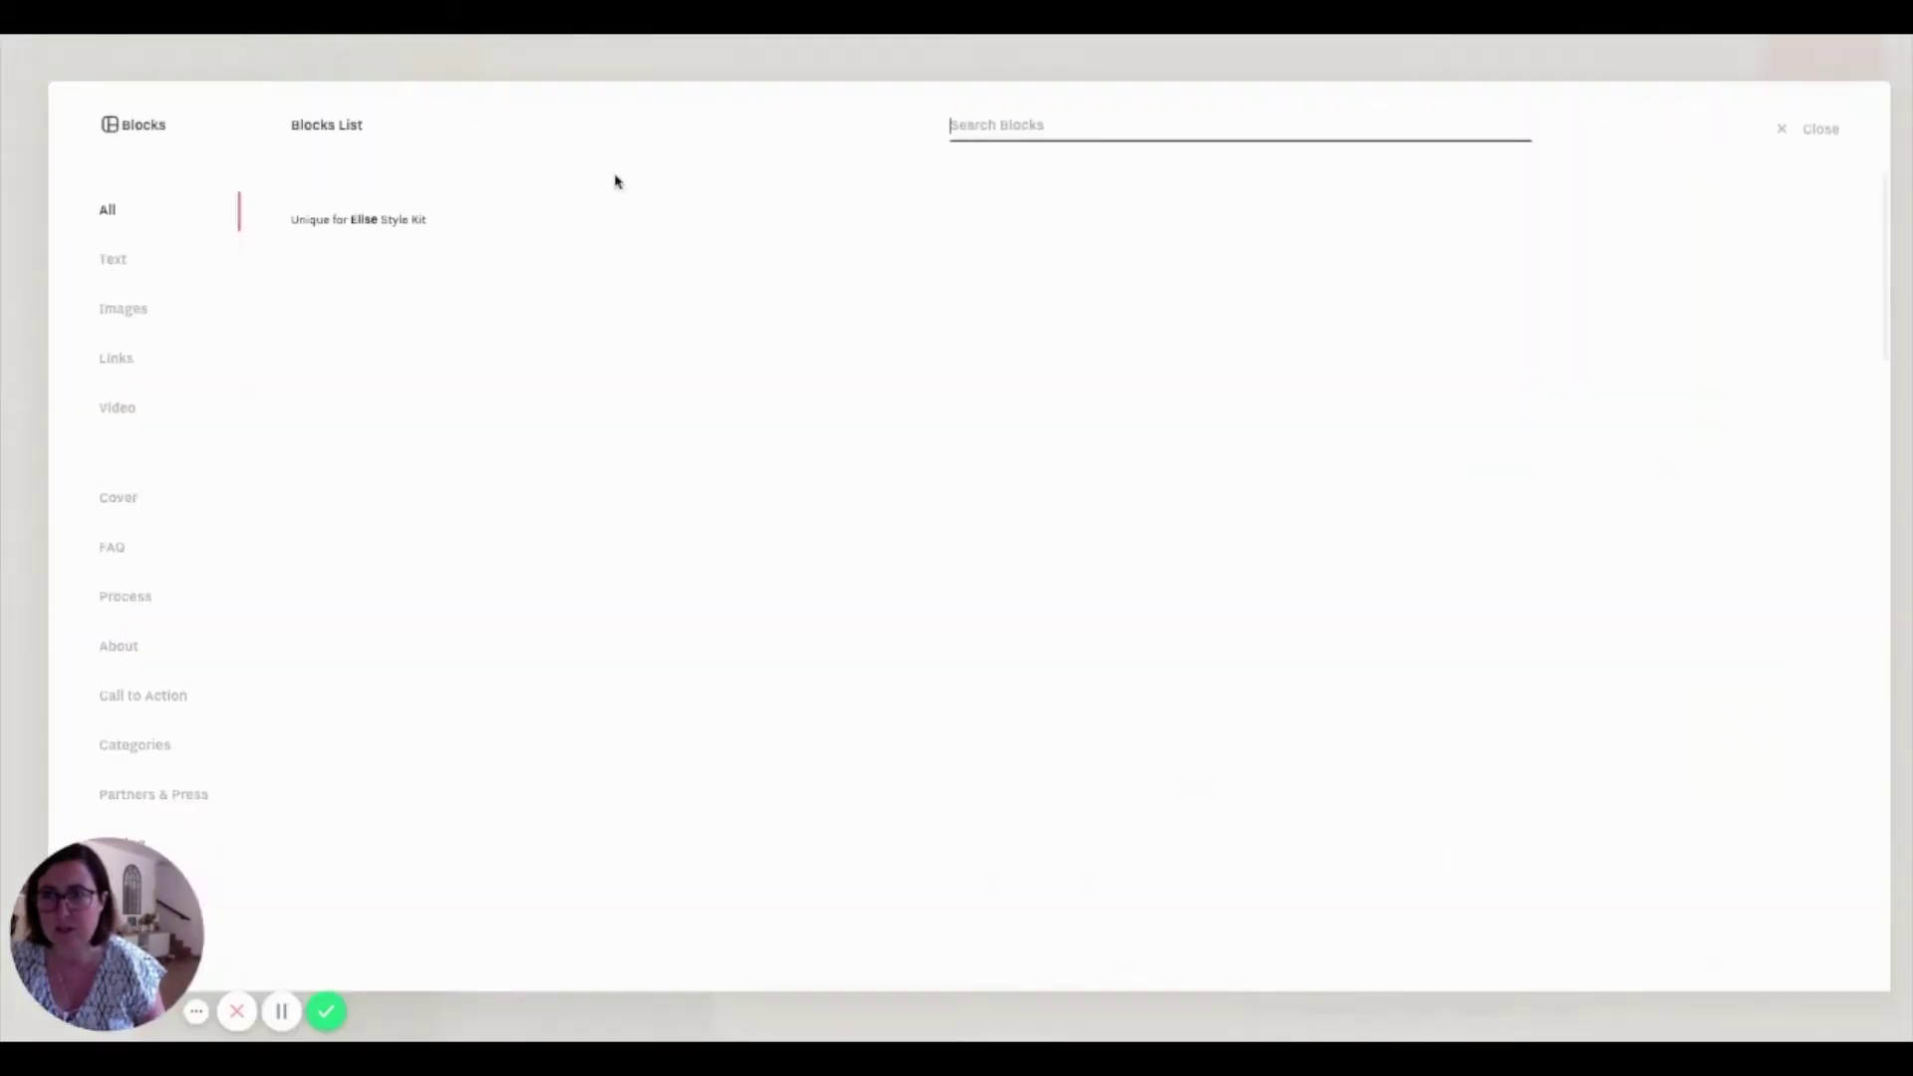
pyautogui.scroll(-4, 172, 740)
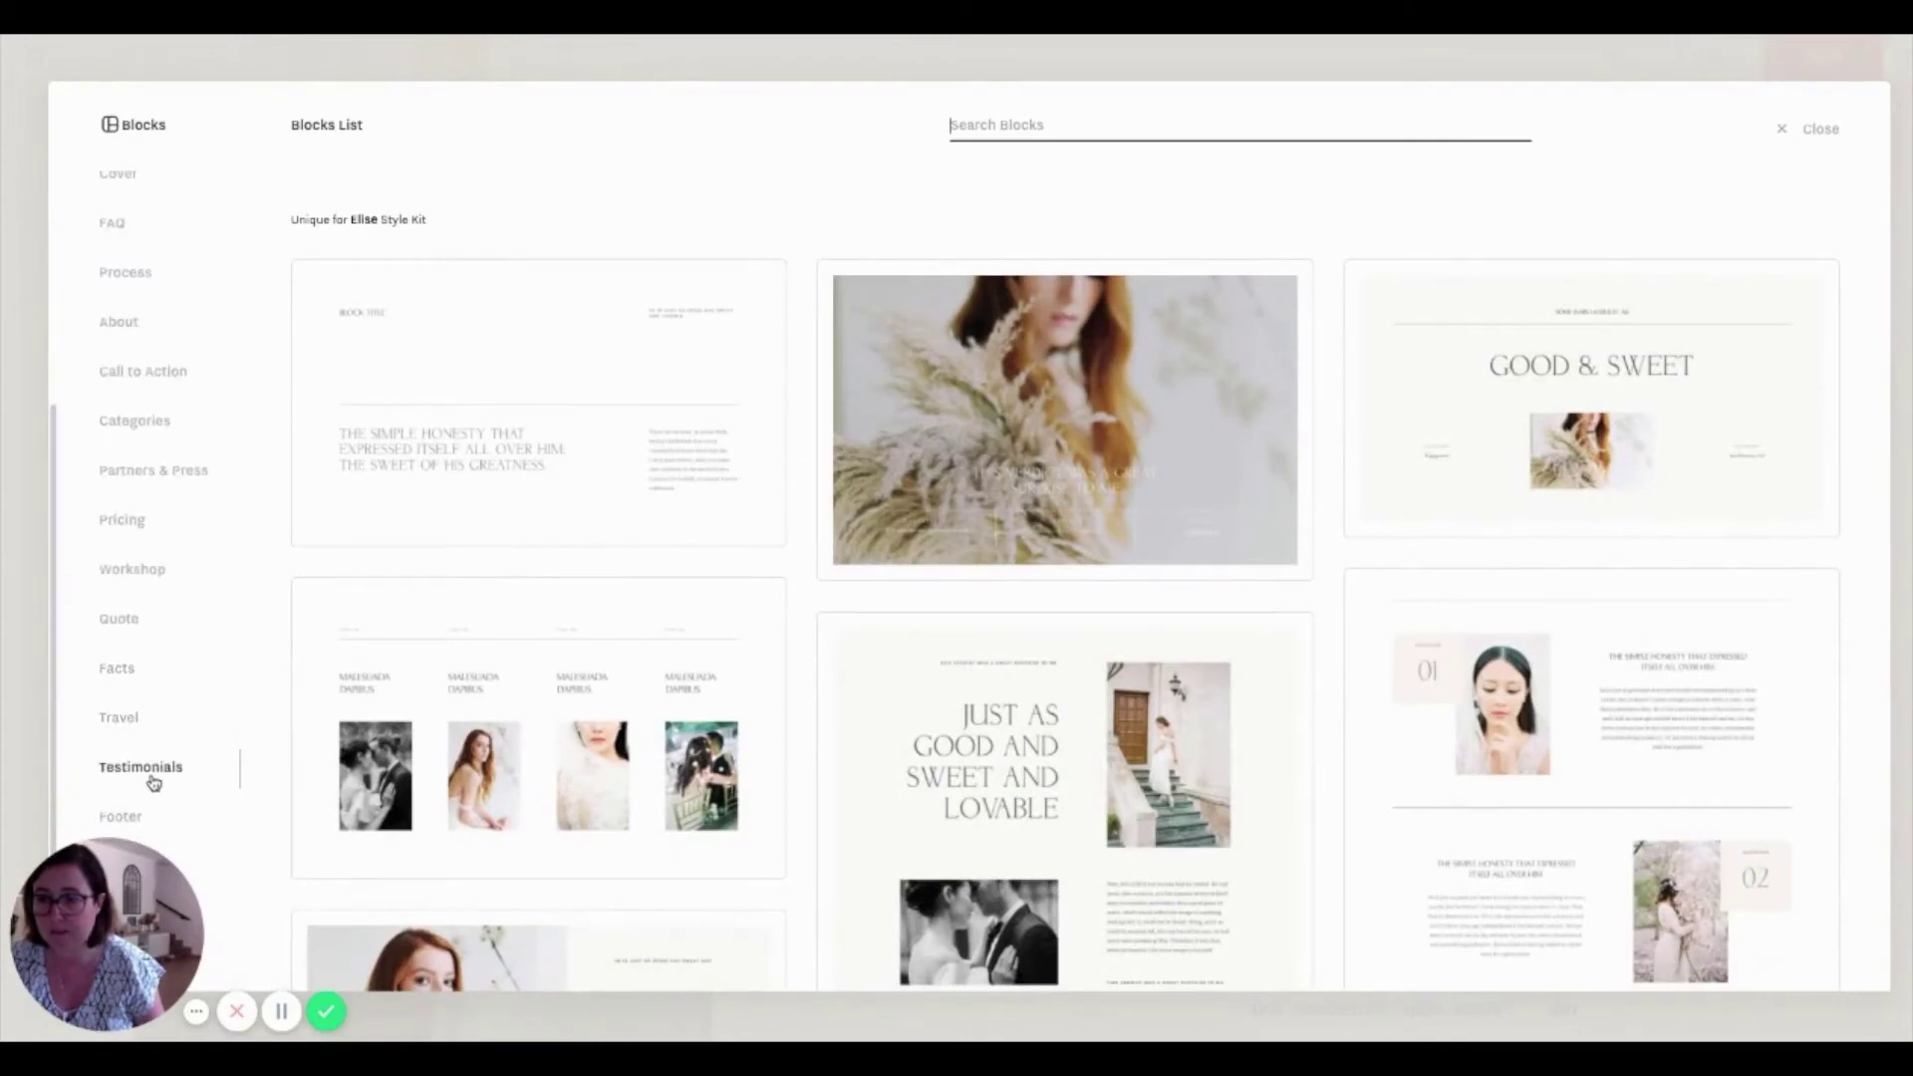
pyautogui.click(148, 778)
pyautogui.scroll(-1, 1132, 798)
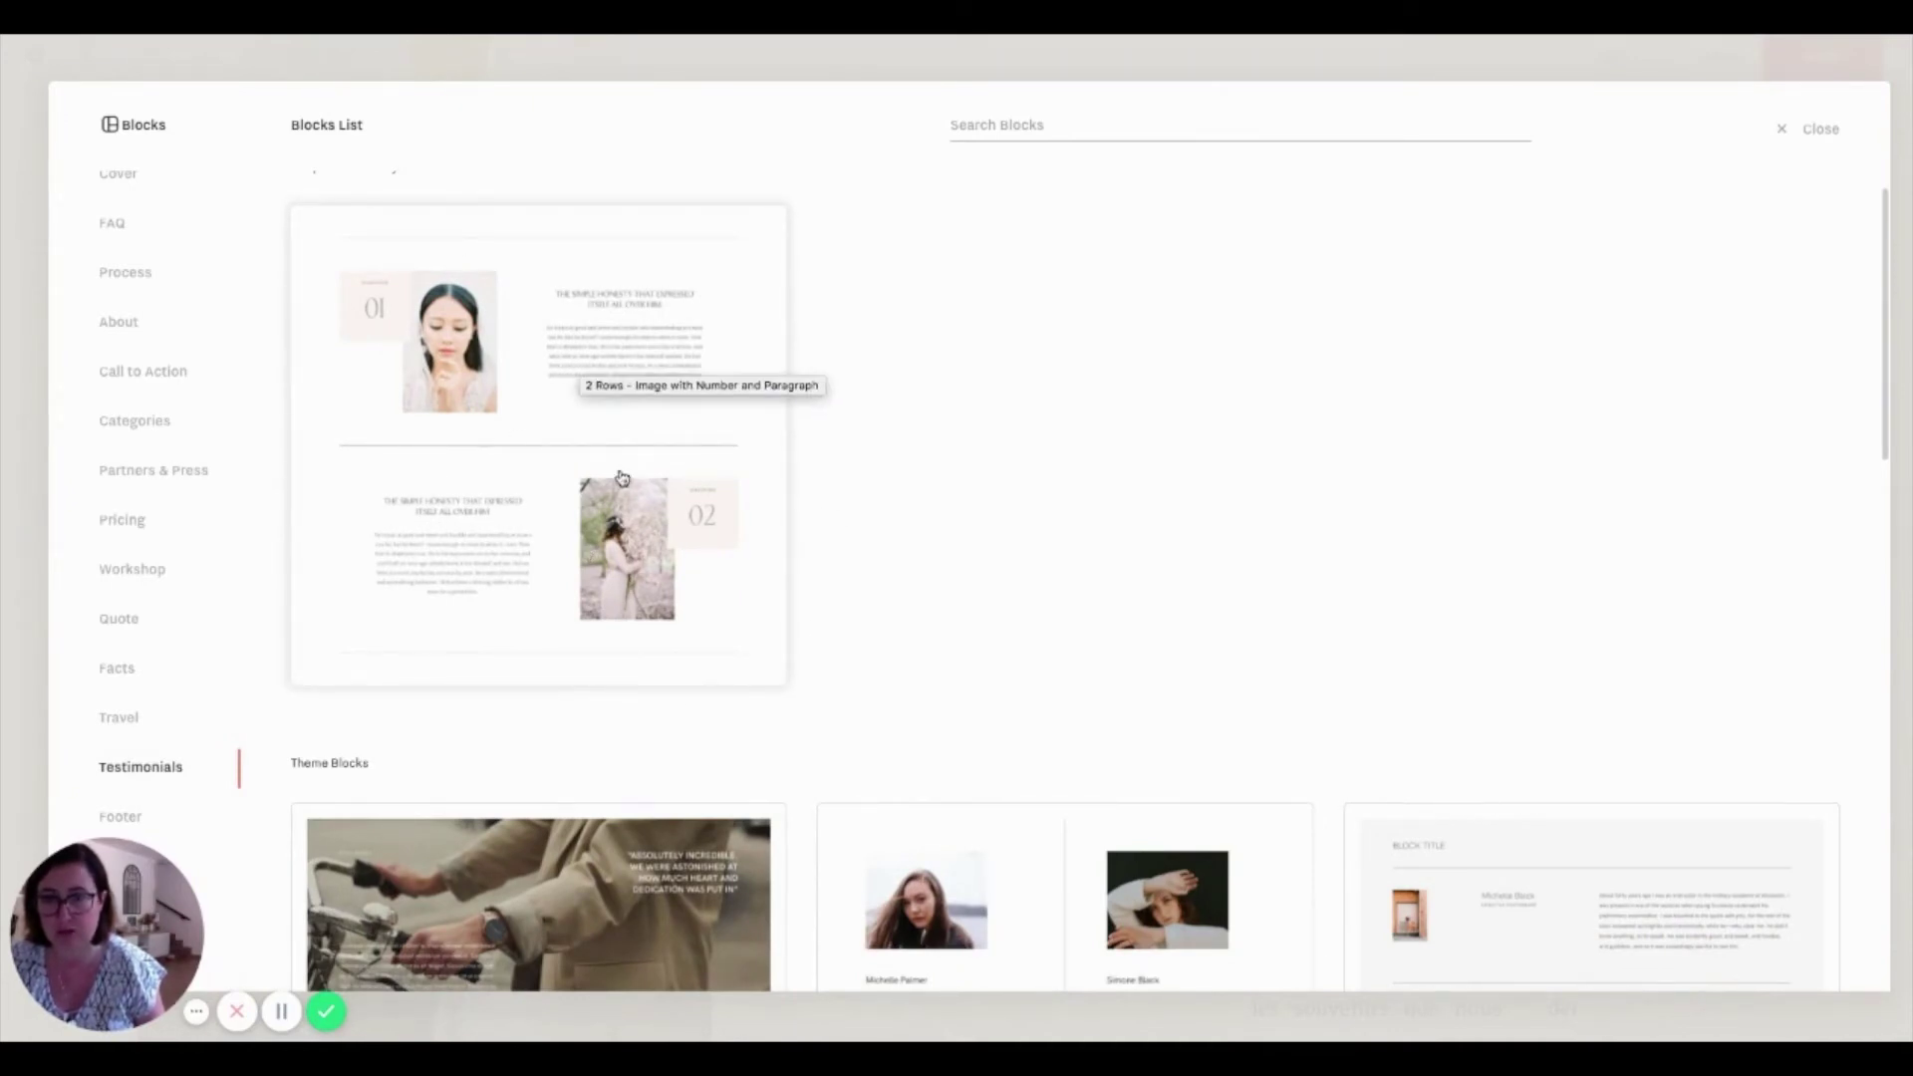
pyautogui.scroll(-3, 619, 475)
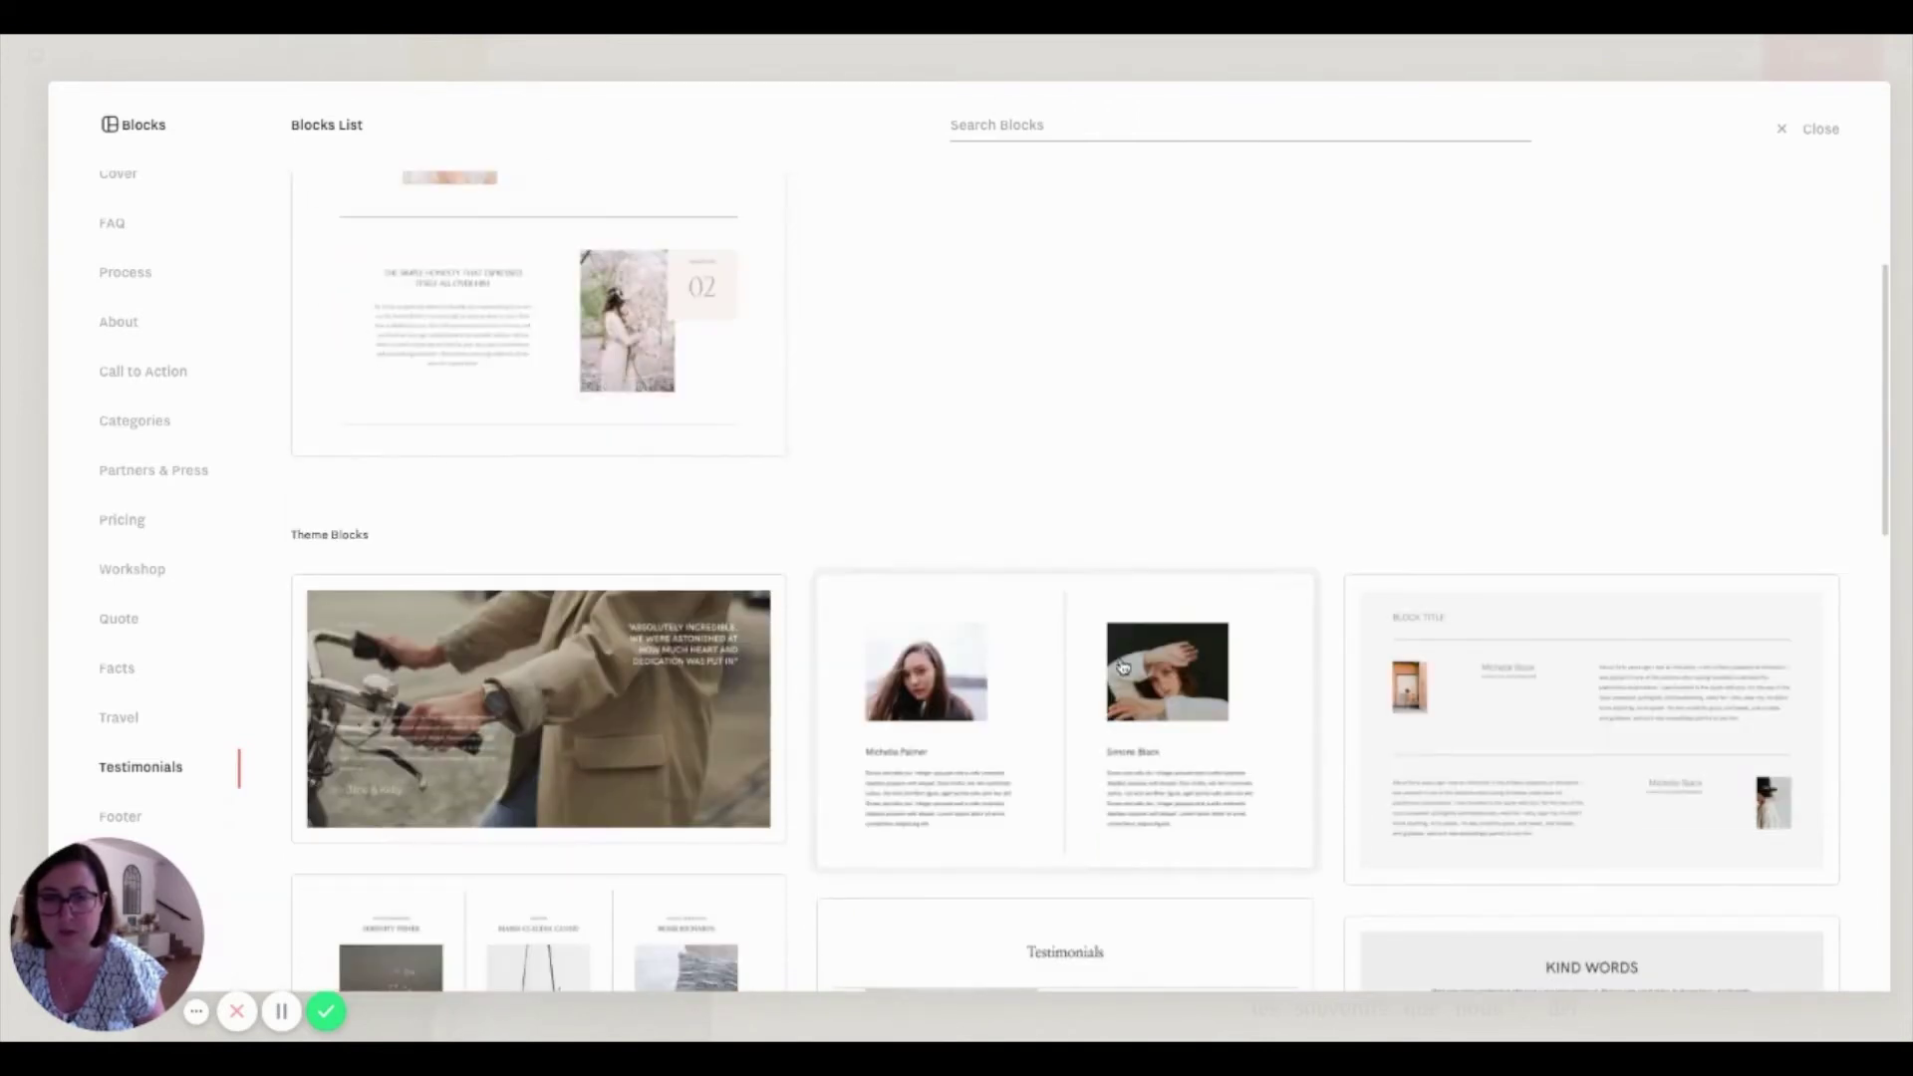
pyautogui.scroll(-1, 1587, 704)
pyautogui.scroll(-2, 1588, 704)
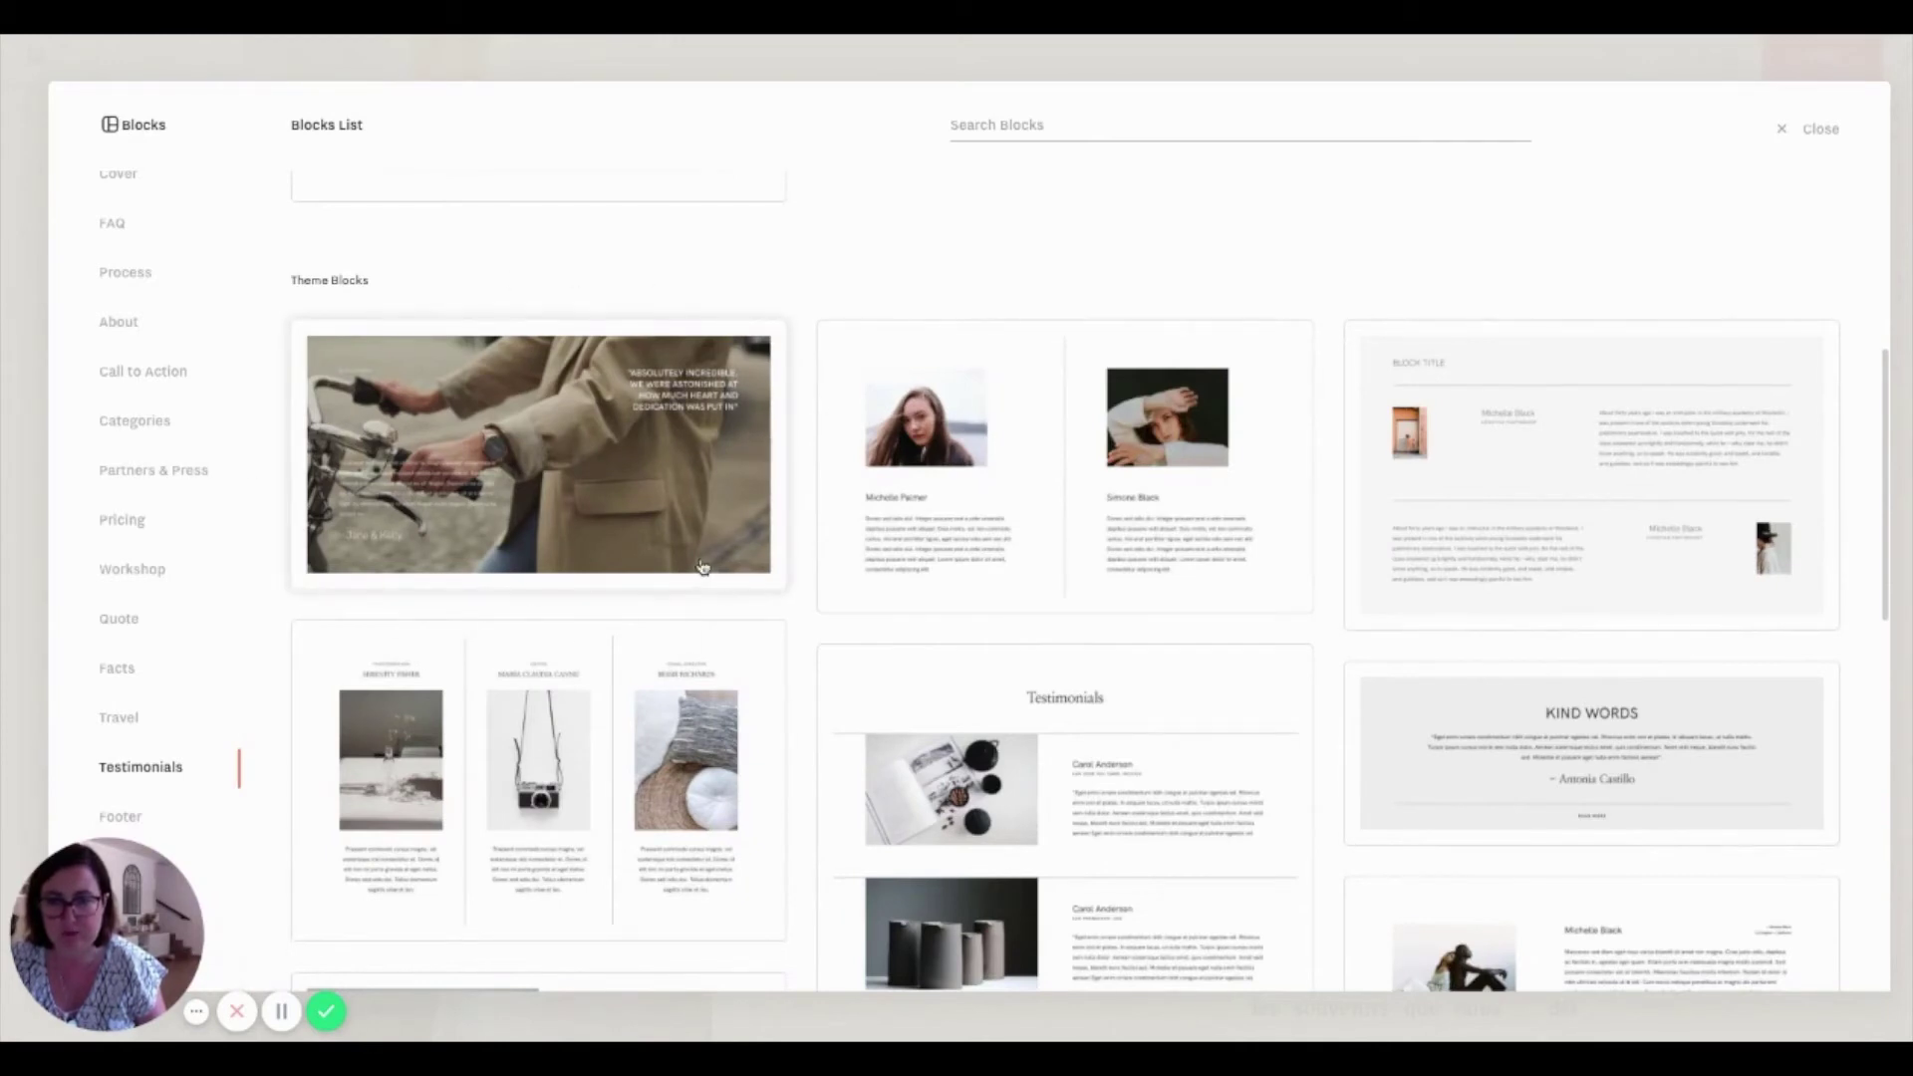
pyautogui.scroll(-1, 1399, 727)
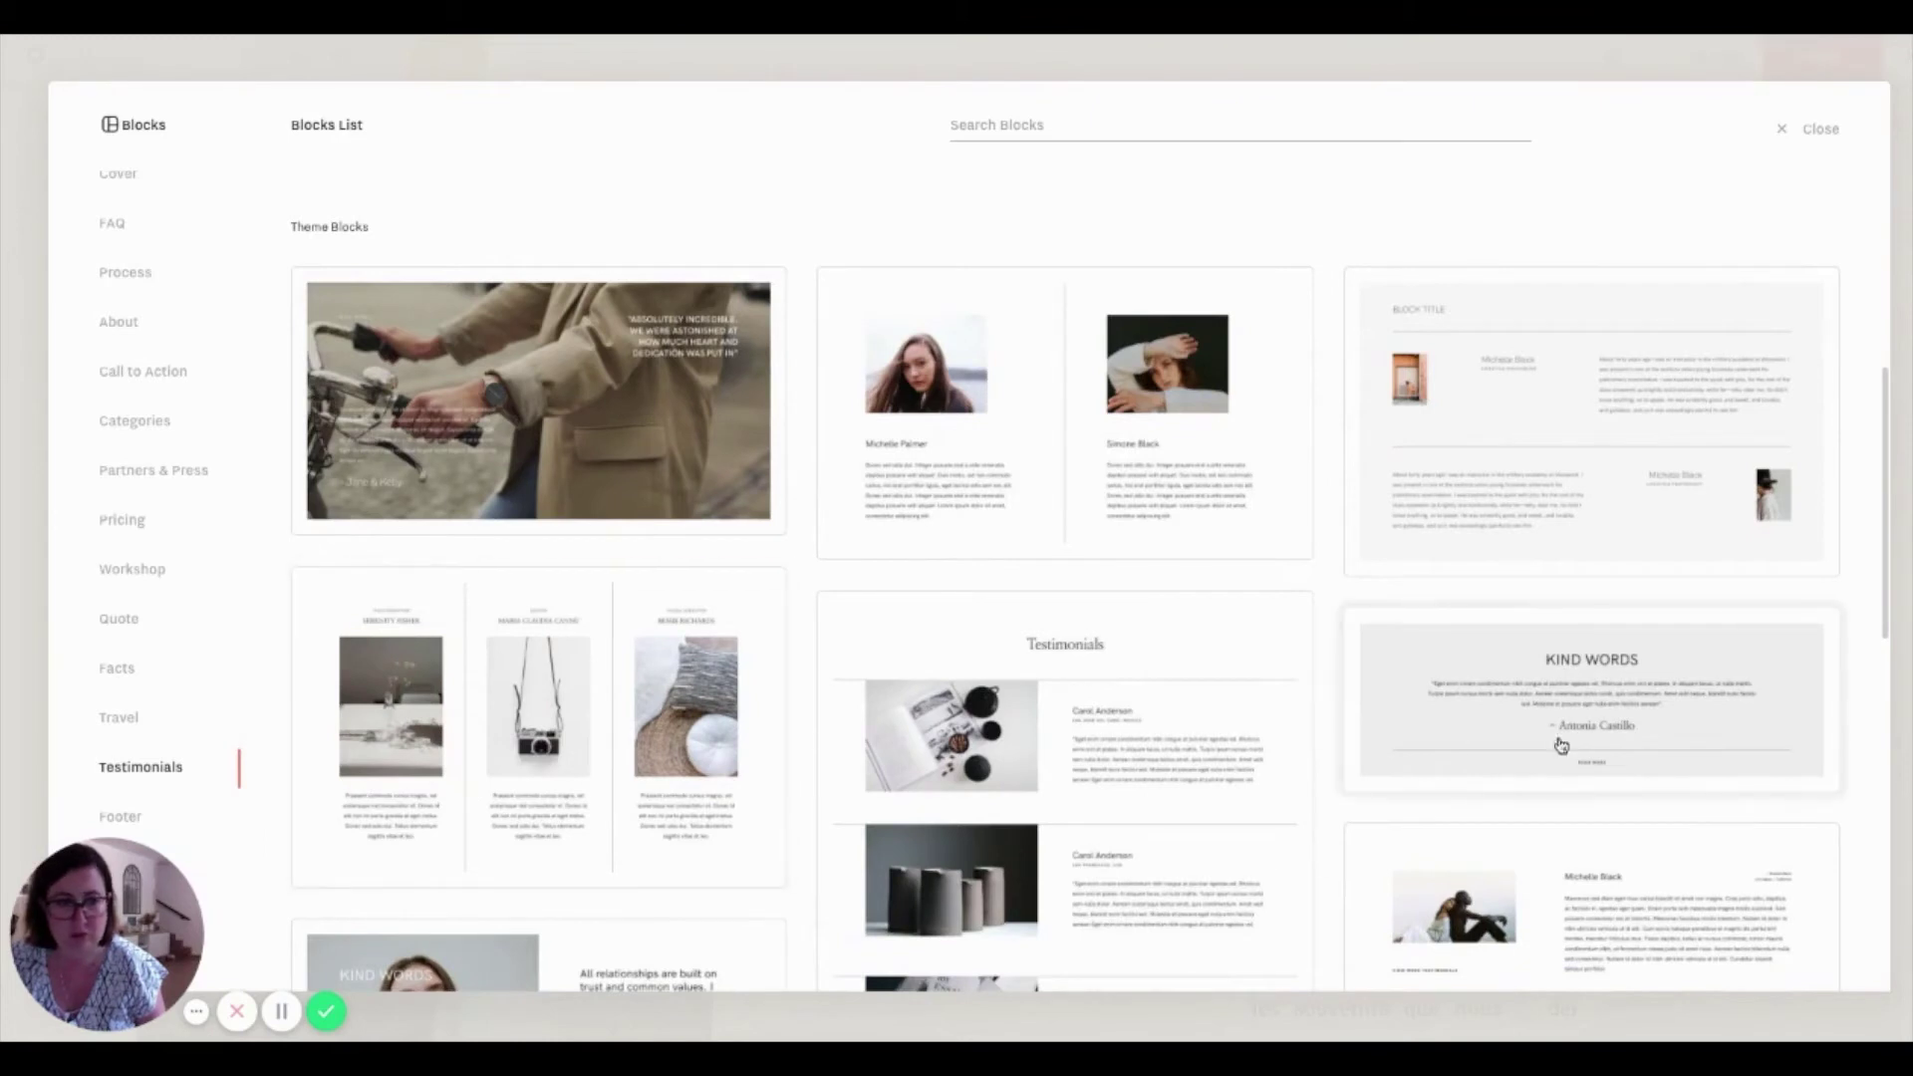
pyautogui.scroll(-3, 1744, 732)
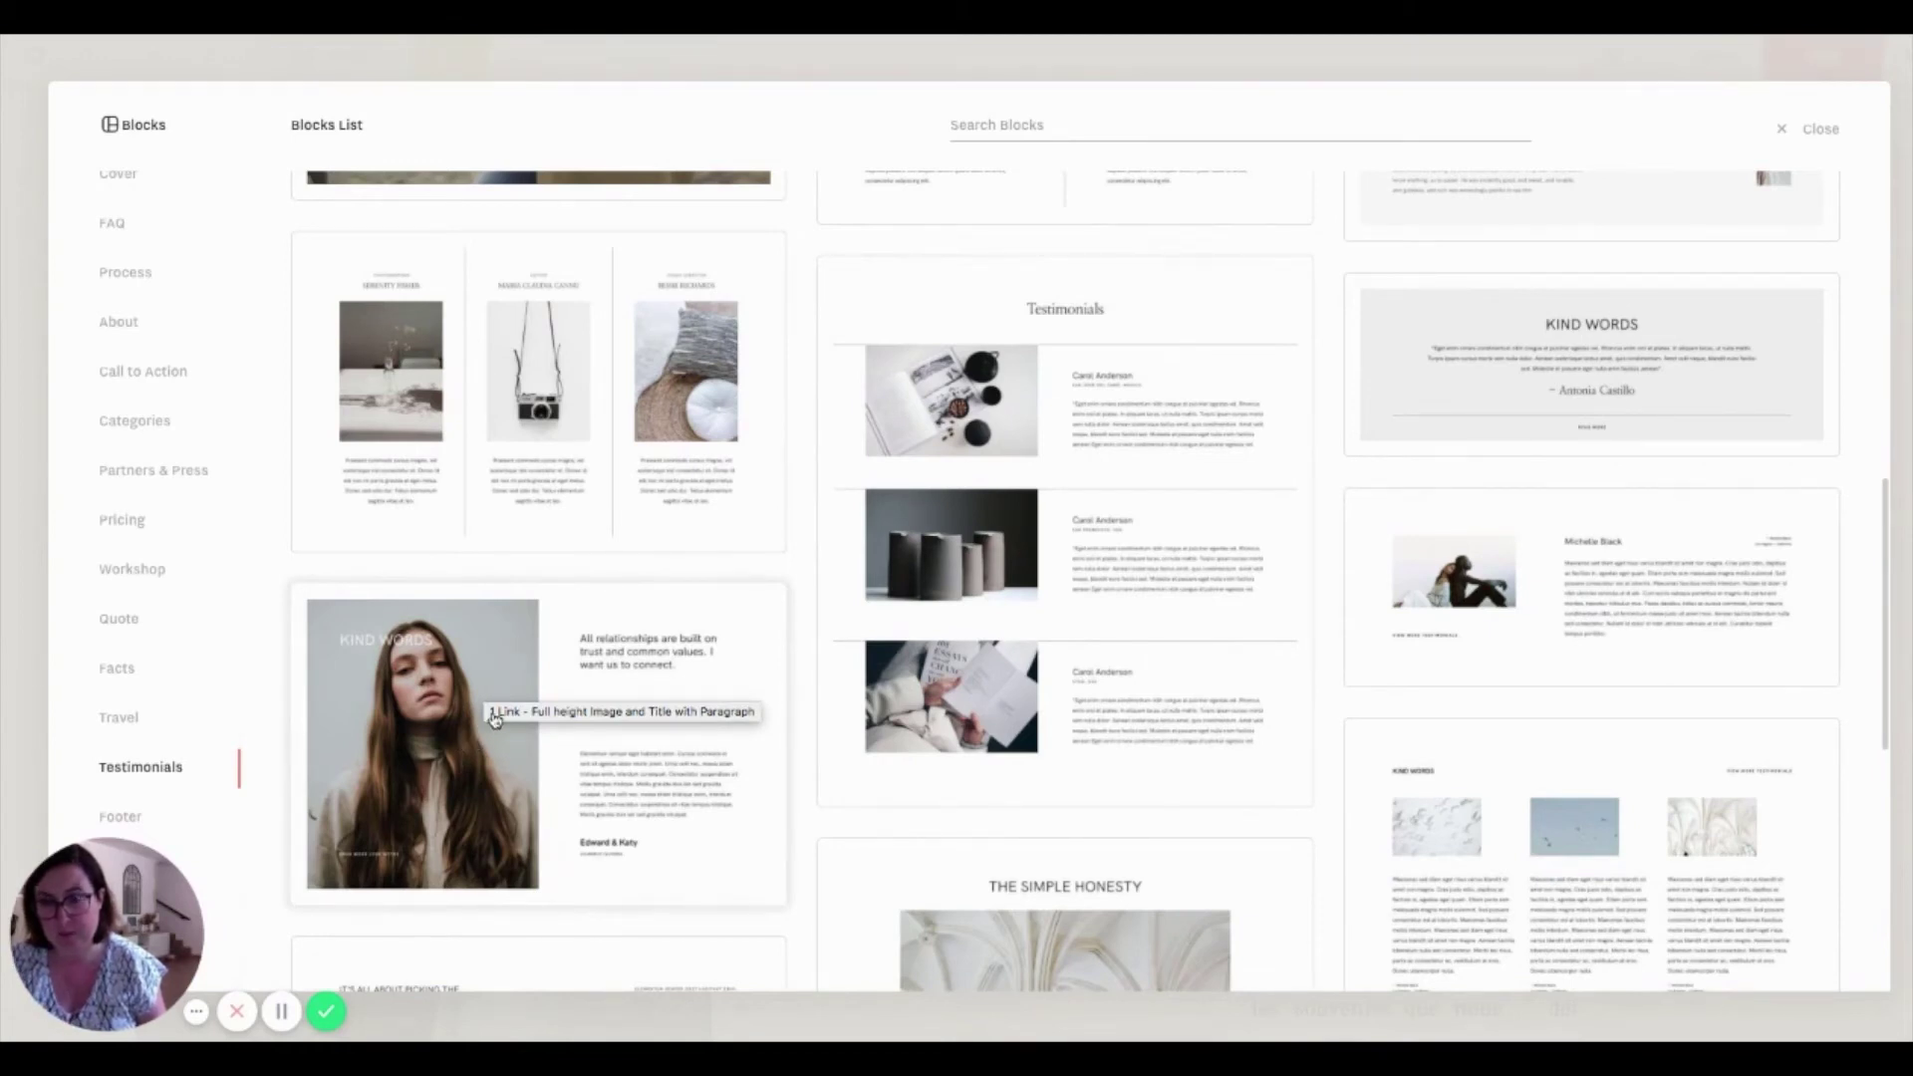
pyautogui.click(649, 789)
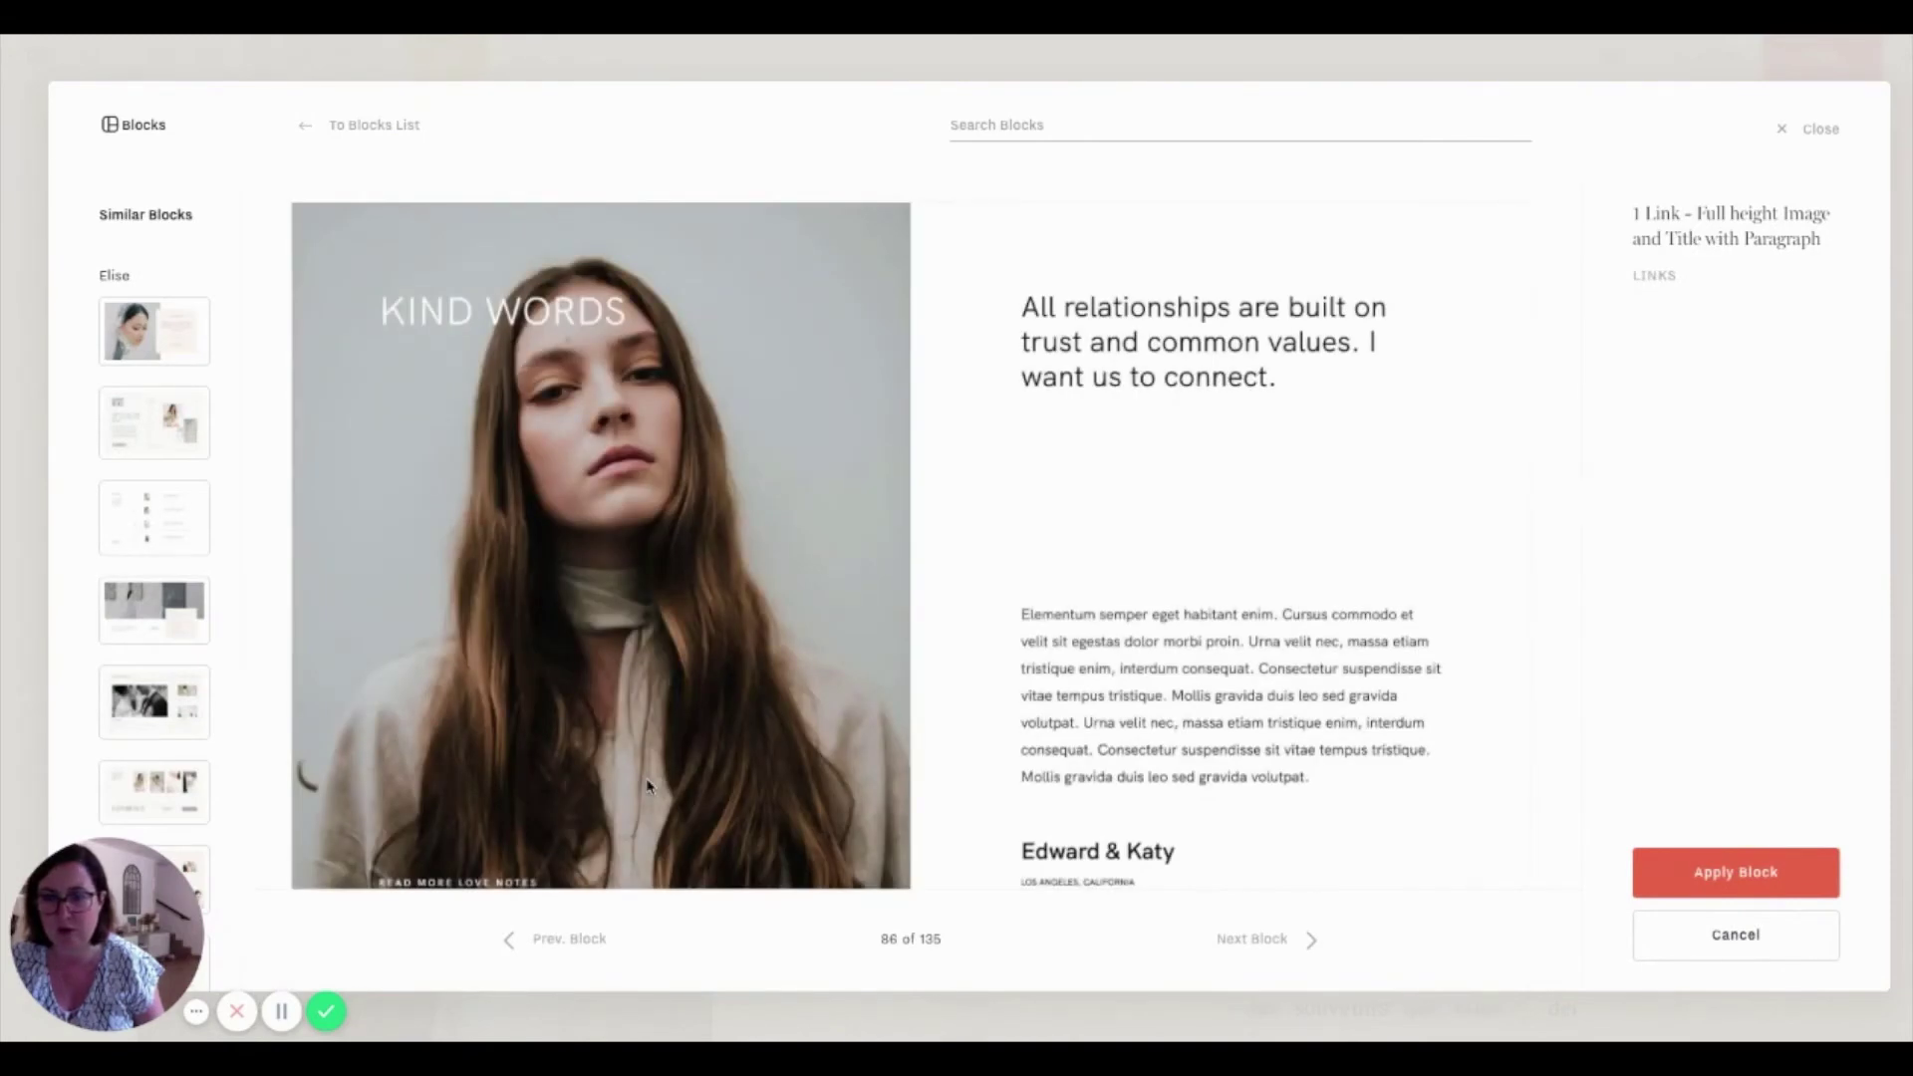
pyautogui.click(1739, 874)
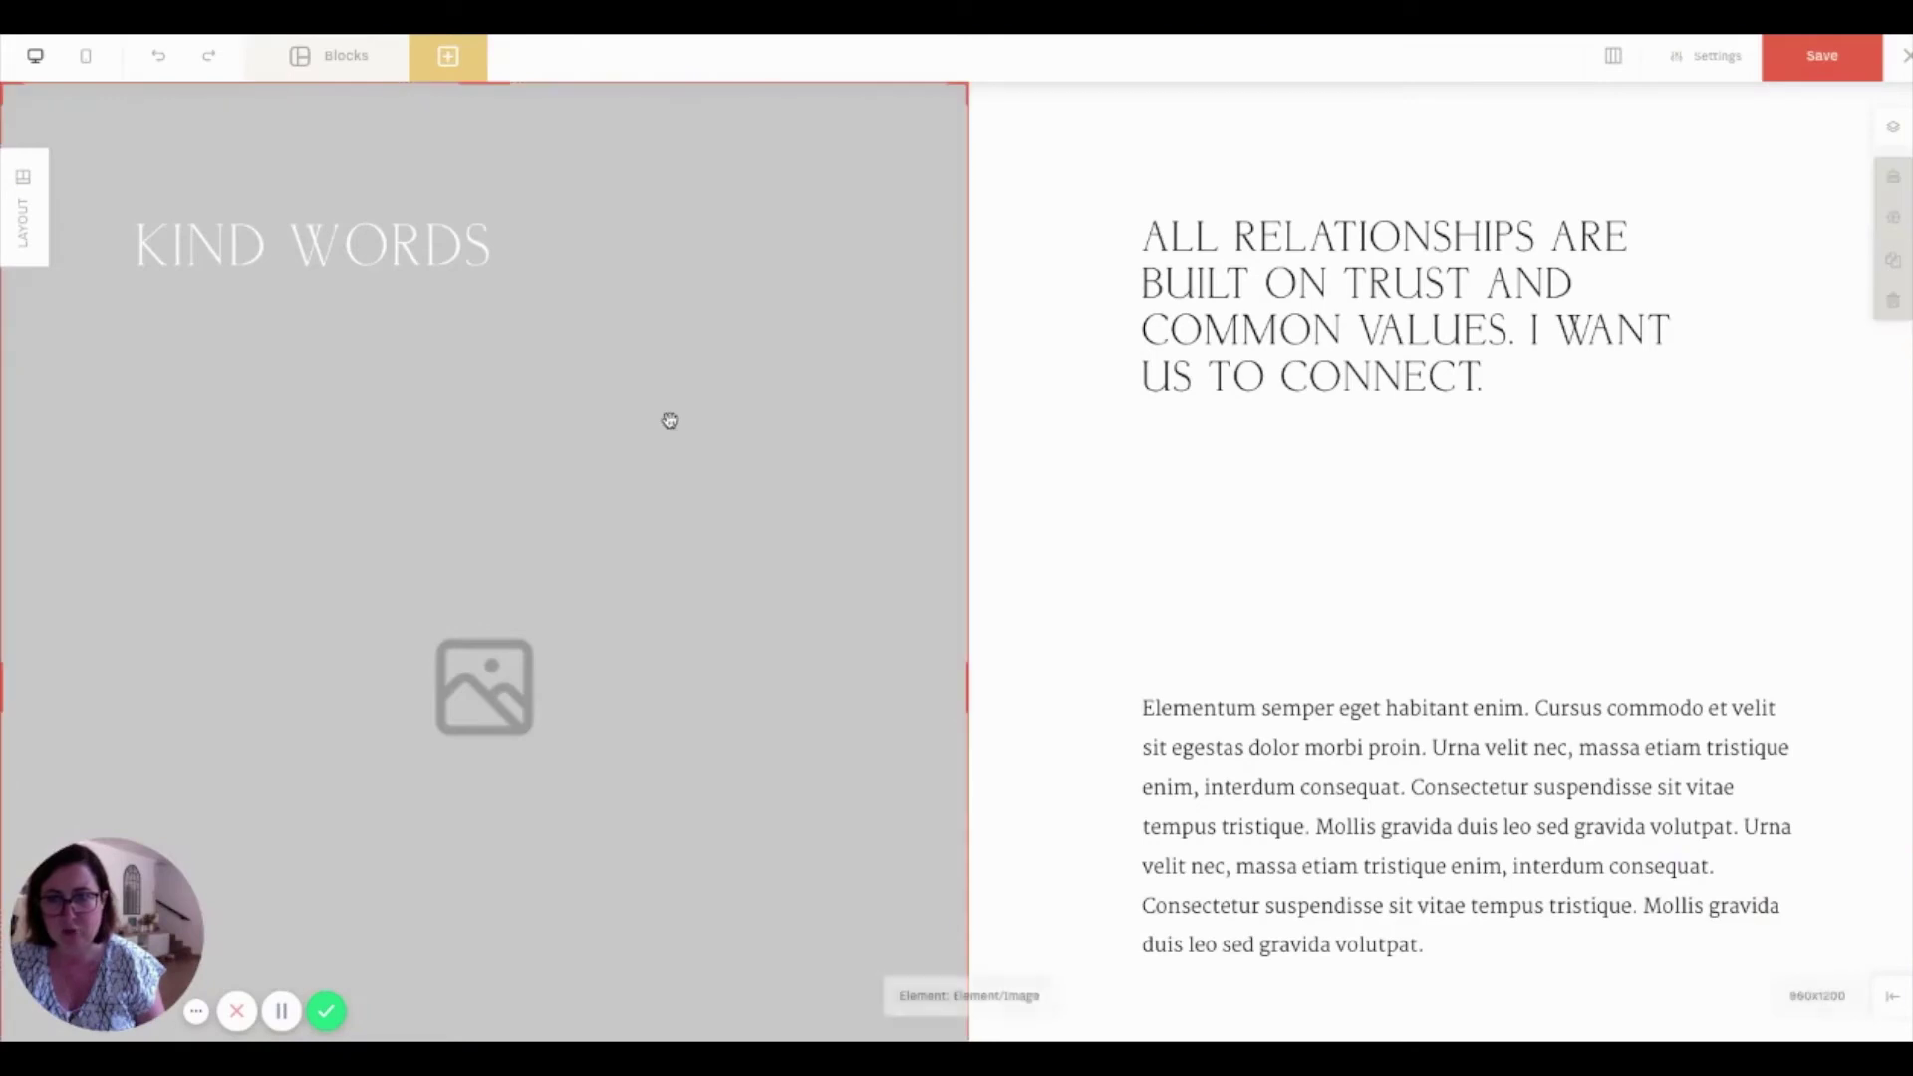
# Fill the full-height image with the black-and-white photo of a mother kissing her child, and shift its crop to centre the child.
pyautogui.click(1698, 577)
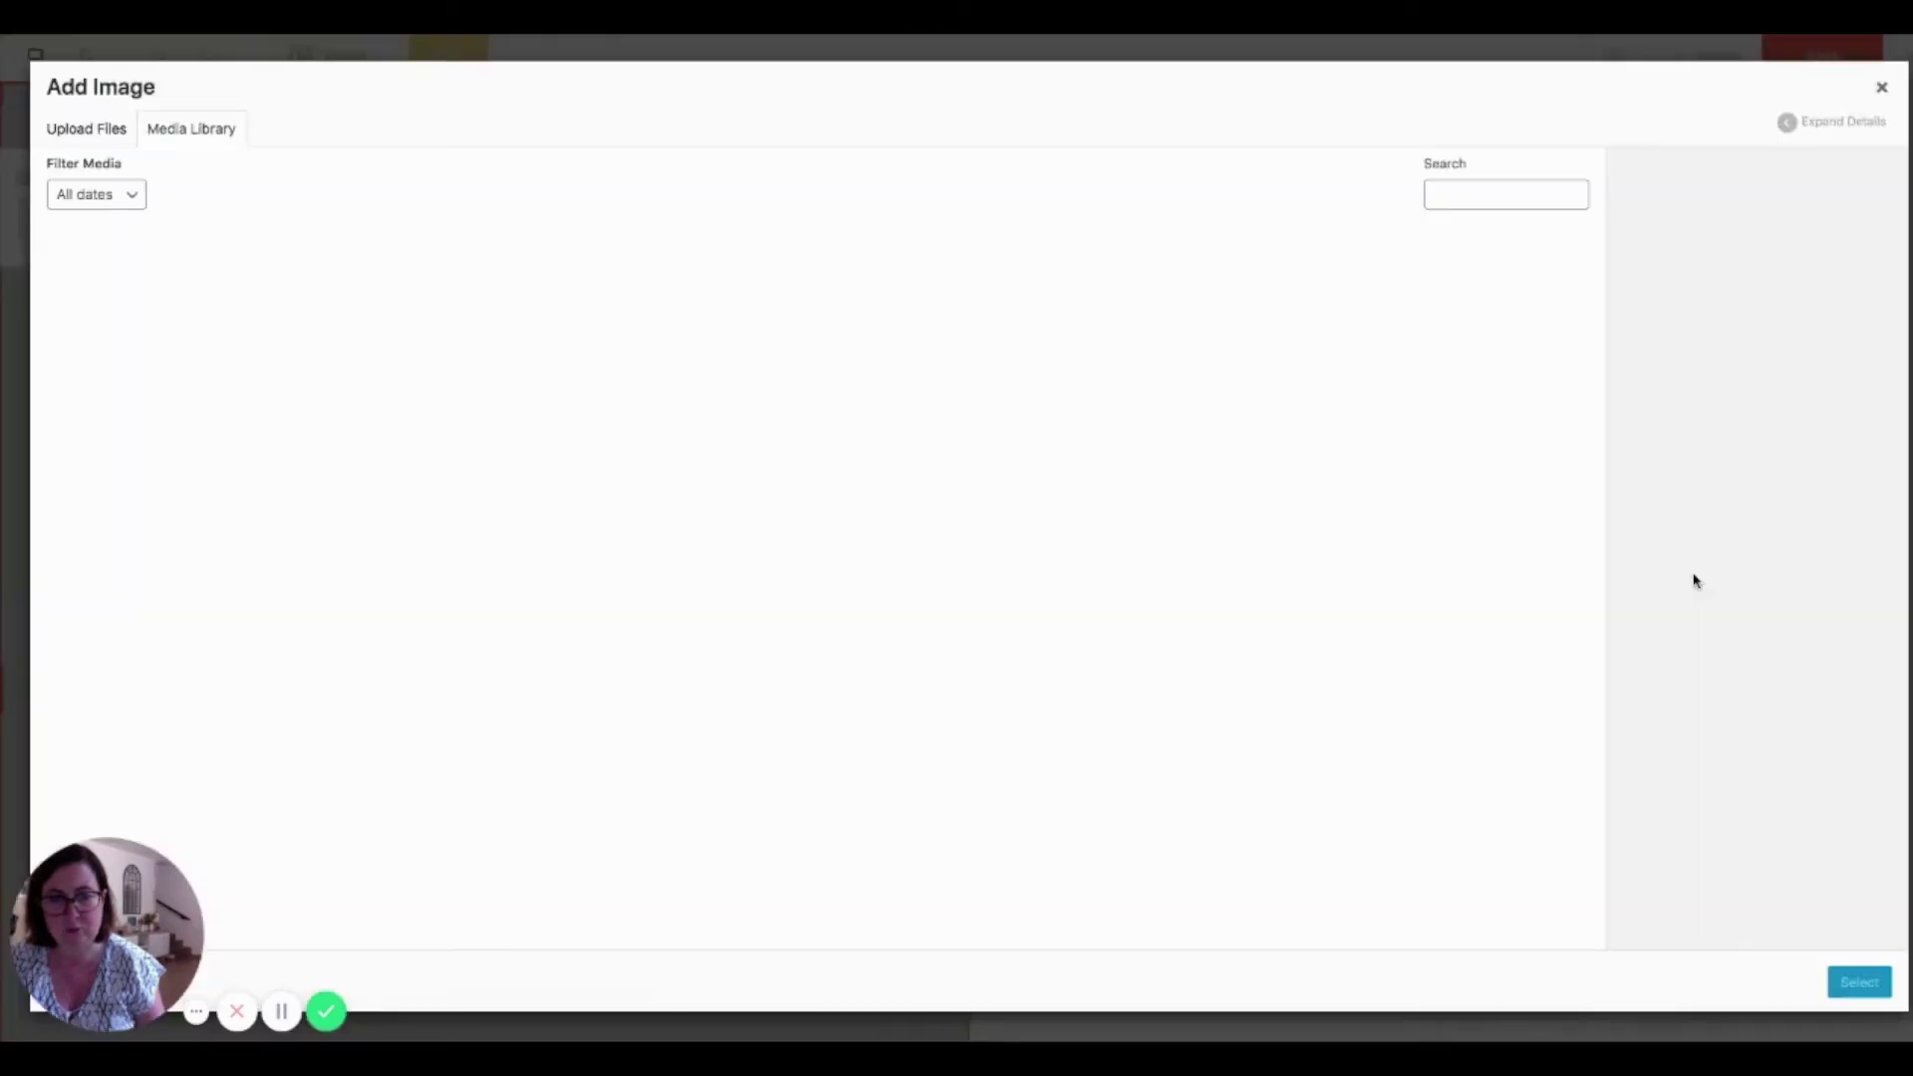
pyautogui.click(412, 305)
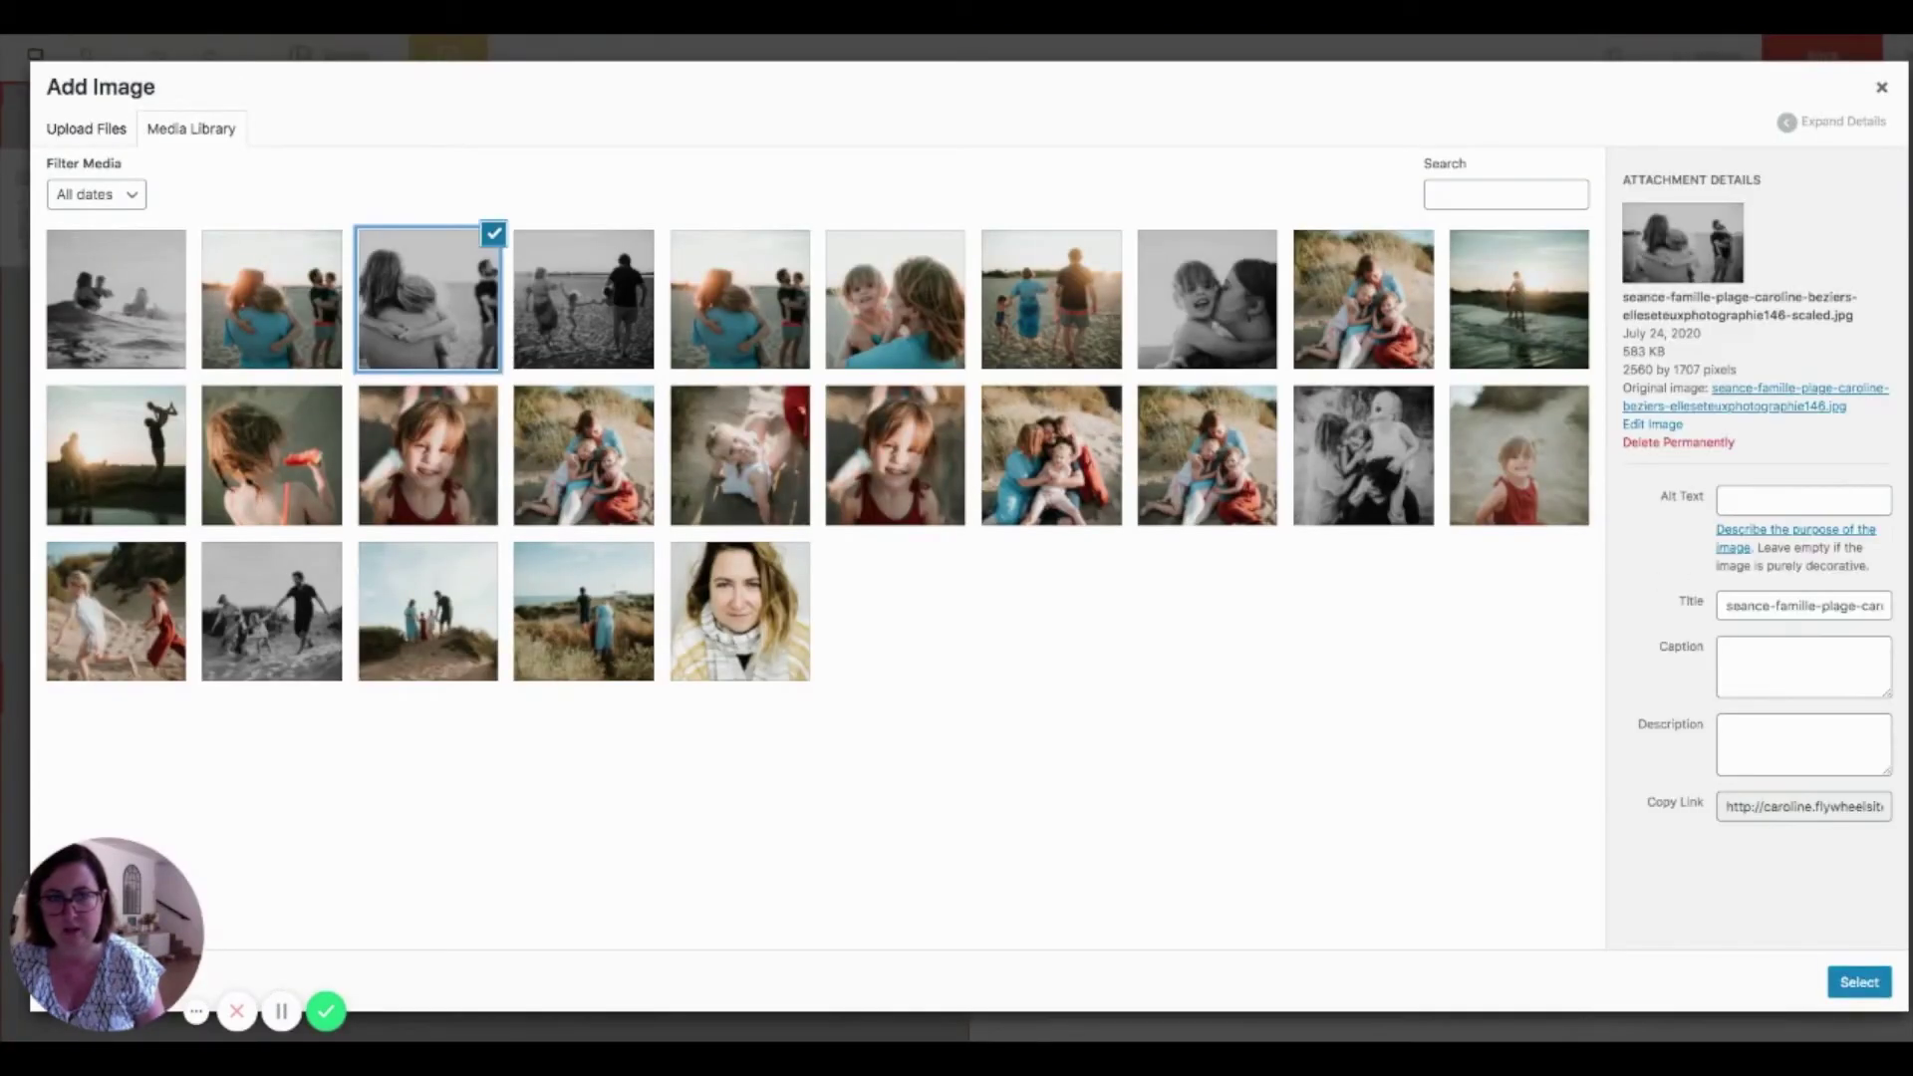
pyautogui.click(1241, 284)
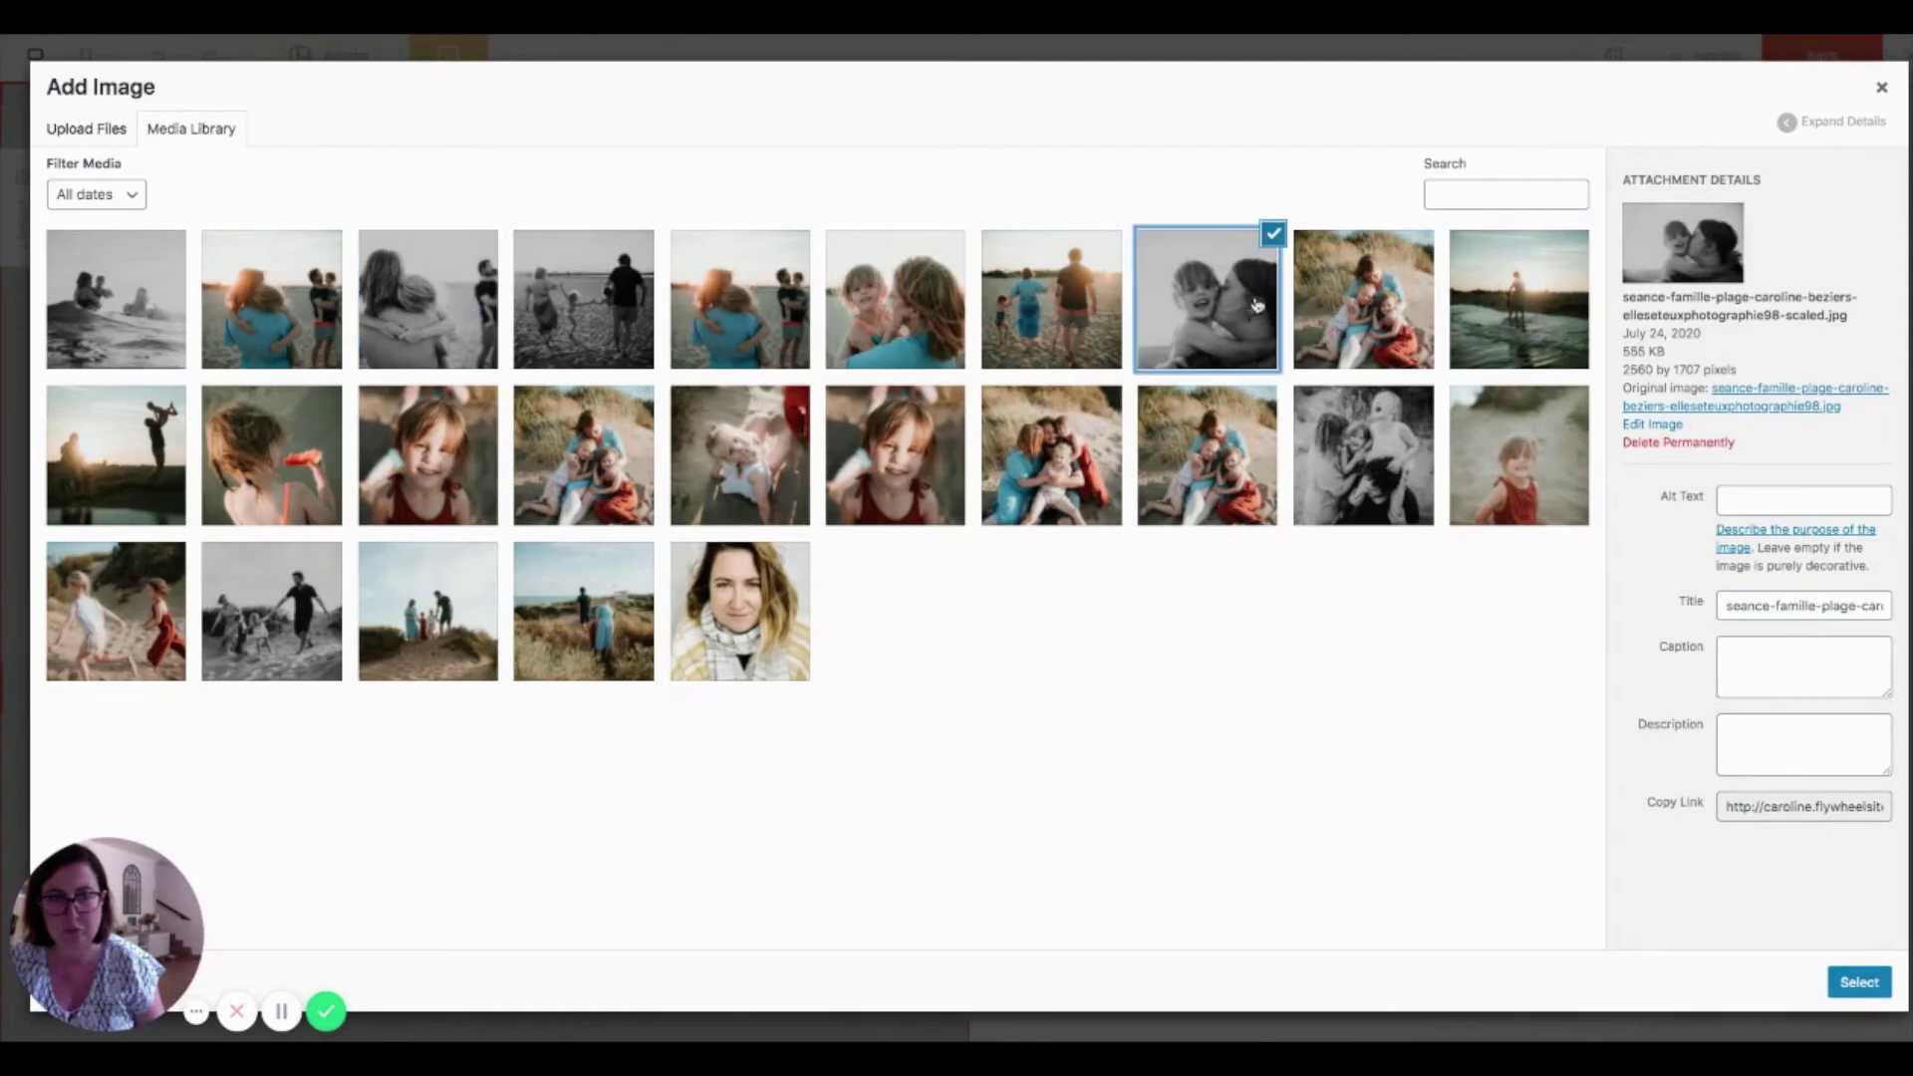
pyautogui.click(1860, 983)
pyautogui.scroll(-5, 1140, 684)
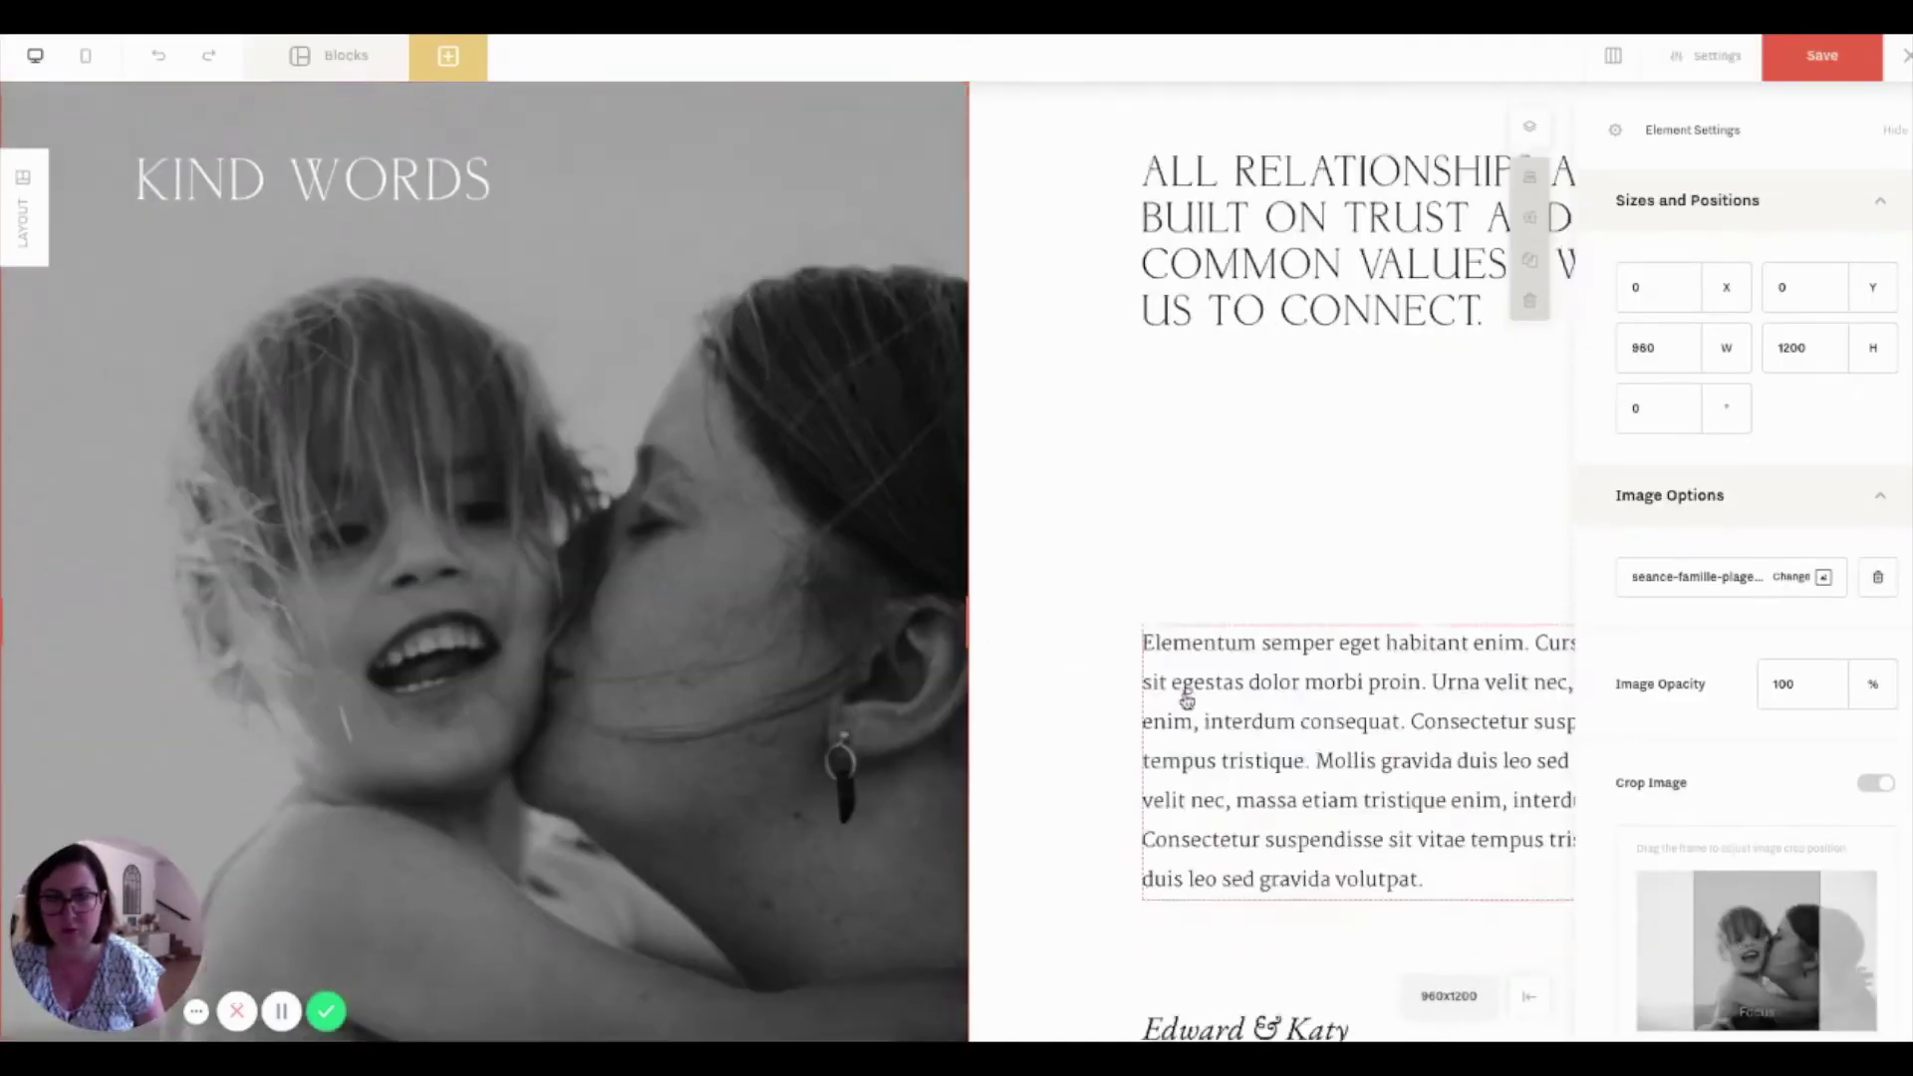
pyautogui.moveTo(1699, 940)
pyautogui.mouseDown()
pyautogui.moveTo(1679, 936)
pyautogui.moveTo(1789, 932)
pyautogui.moveTo(1735, 933)
pyautogui.mouseUp()
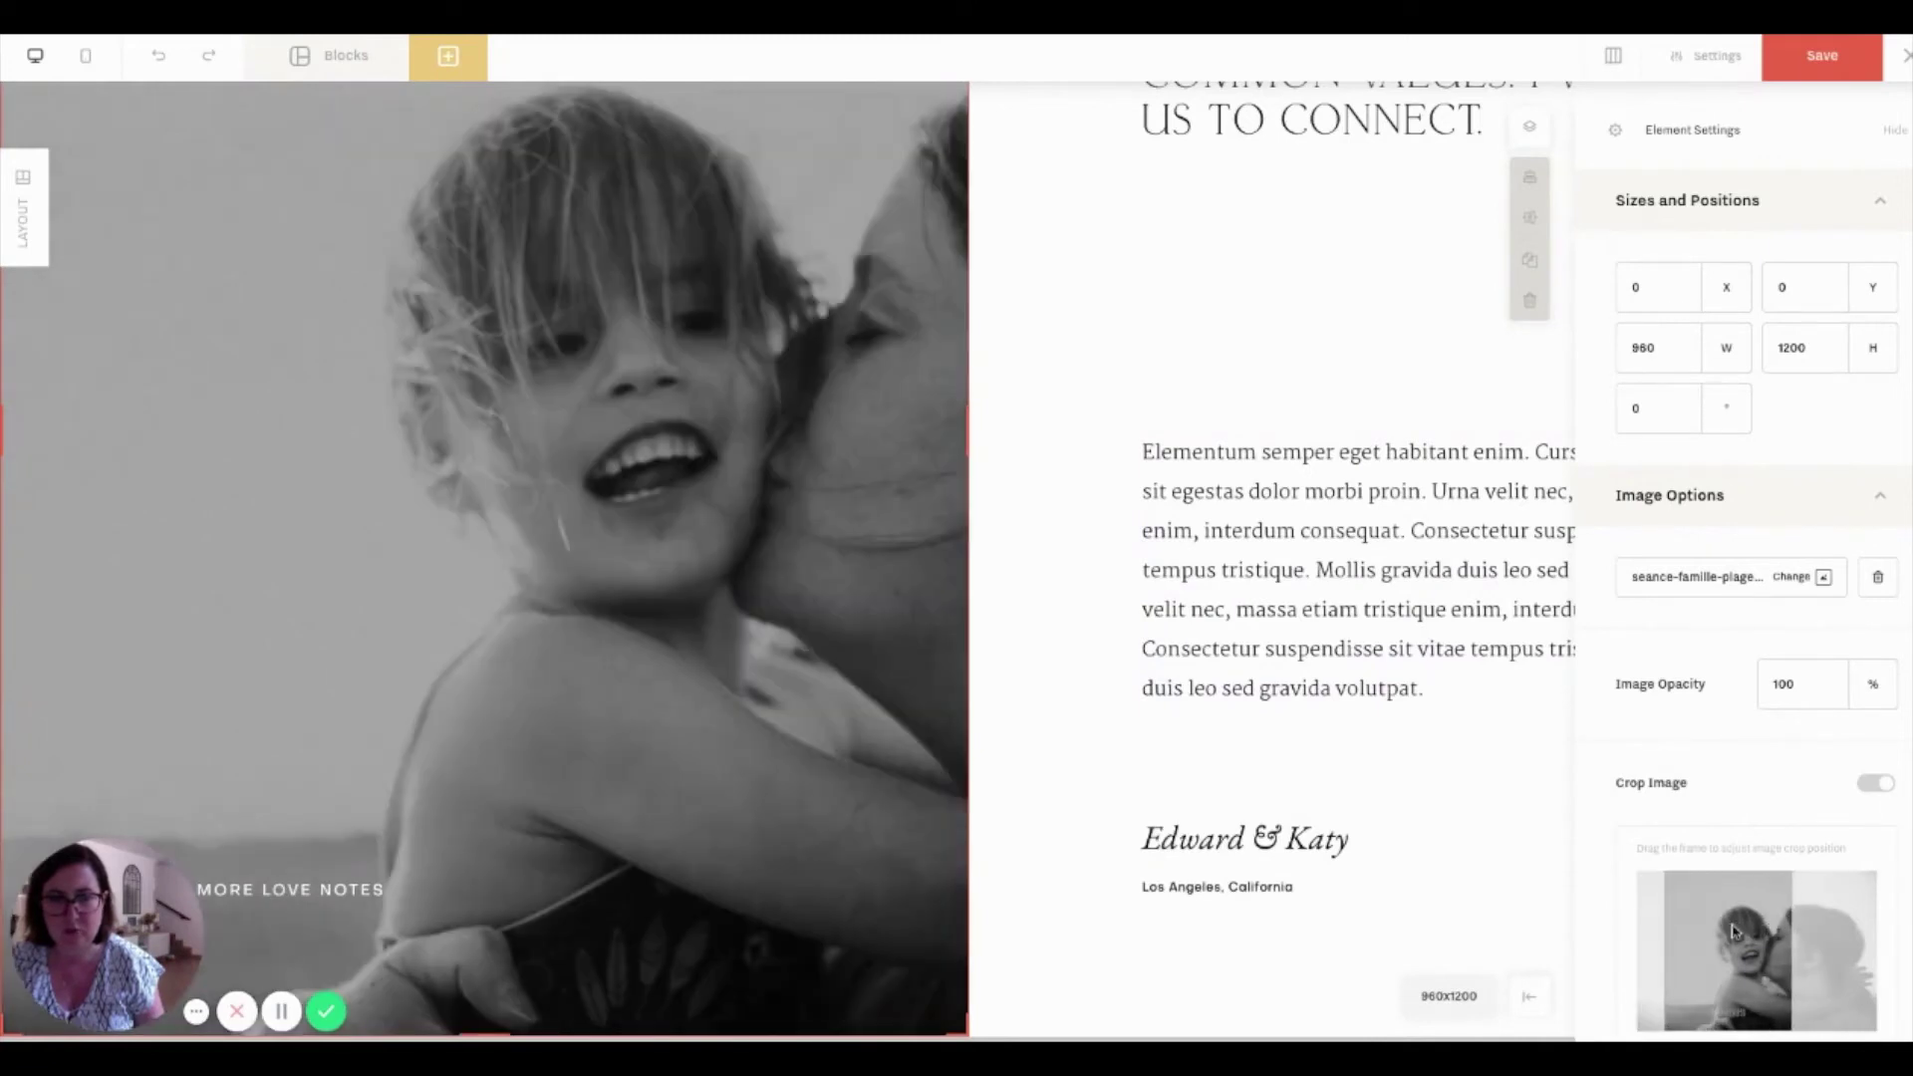
pyautogui.scroll(3, 1298, 321)
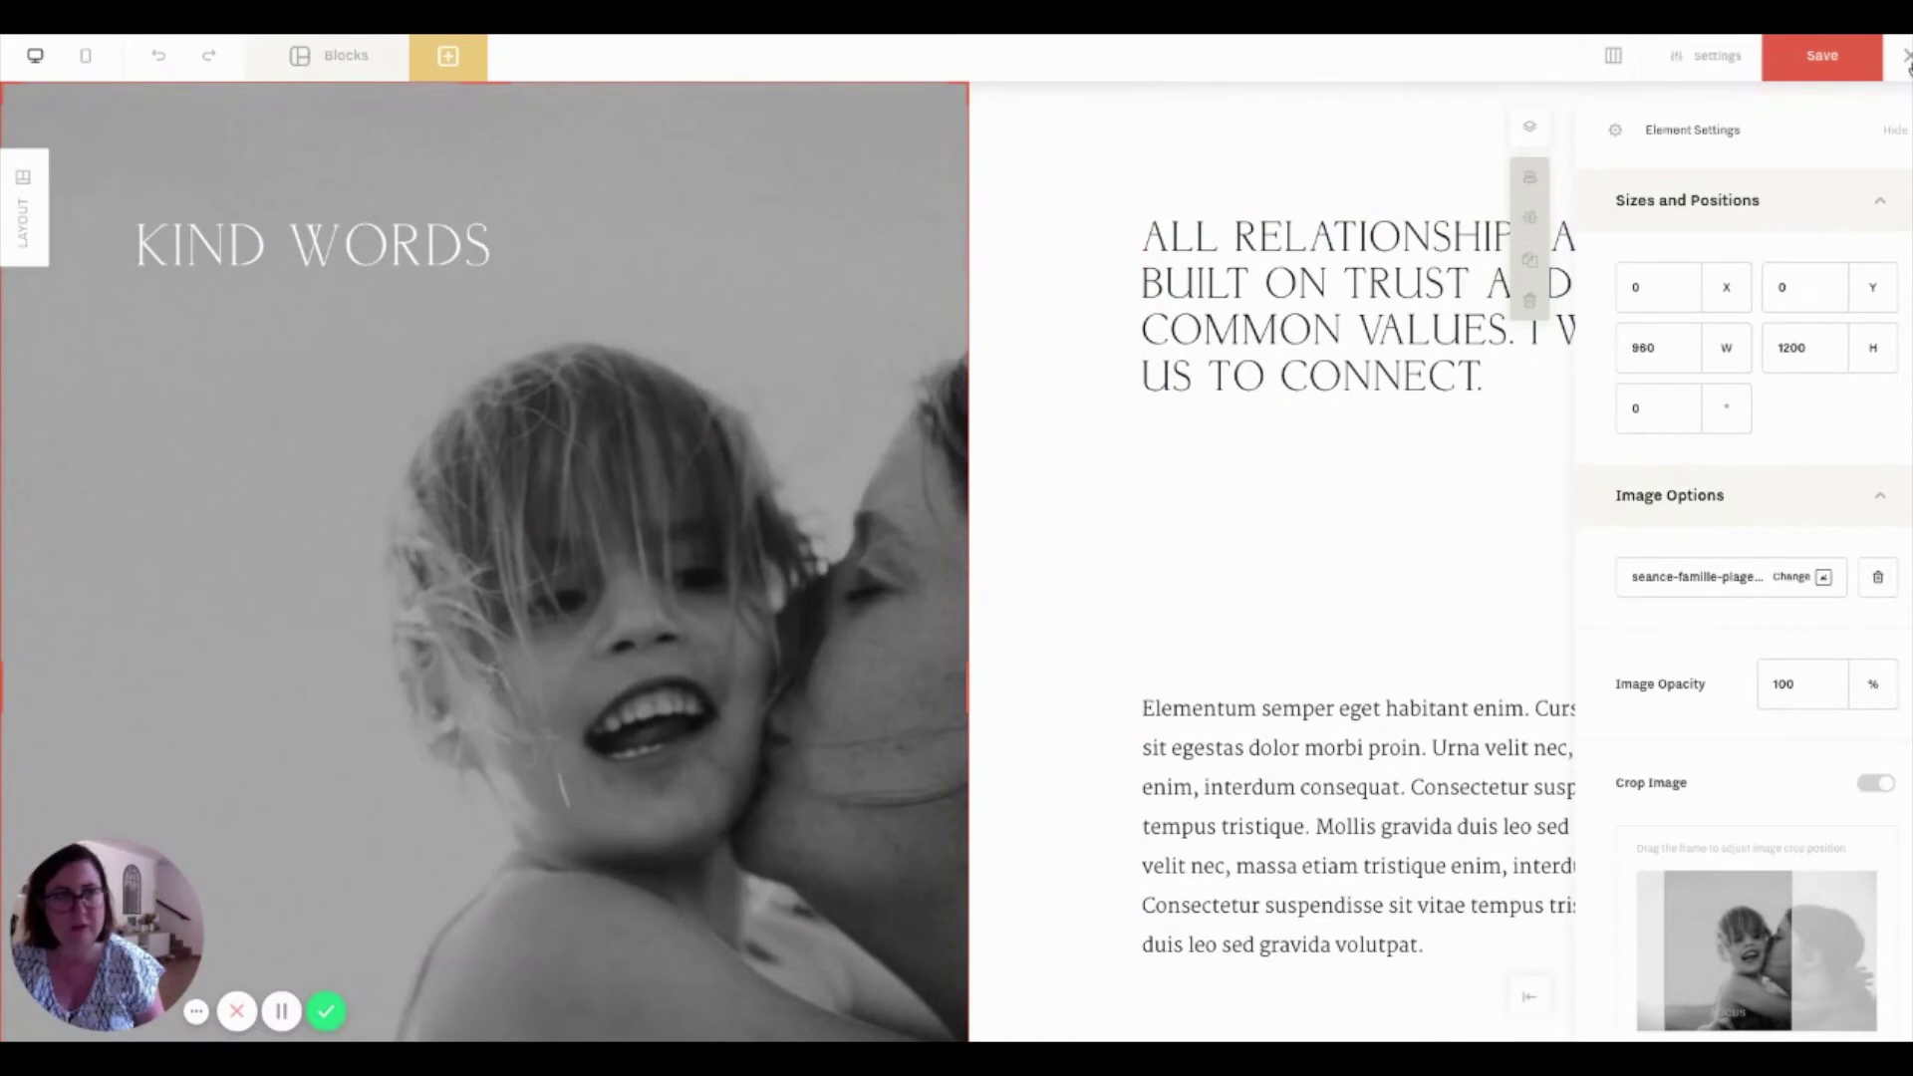
# Leave the builder without saving the applied design and reopen the Témoignage V1 block in the builder.
pyautogui.click(1903, 56)
pyautogui.click(1068, 610)
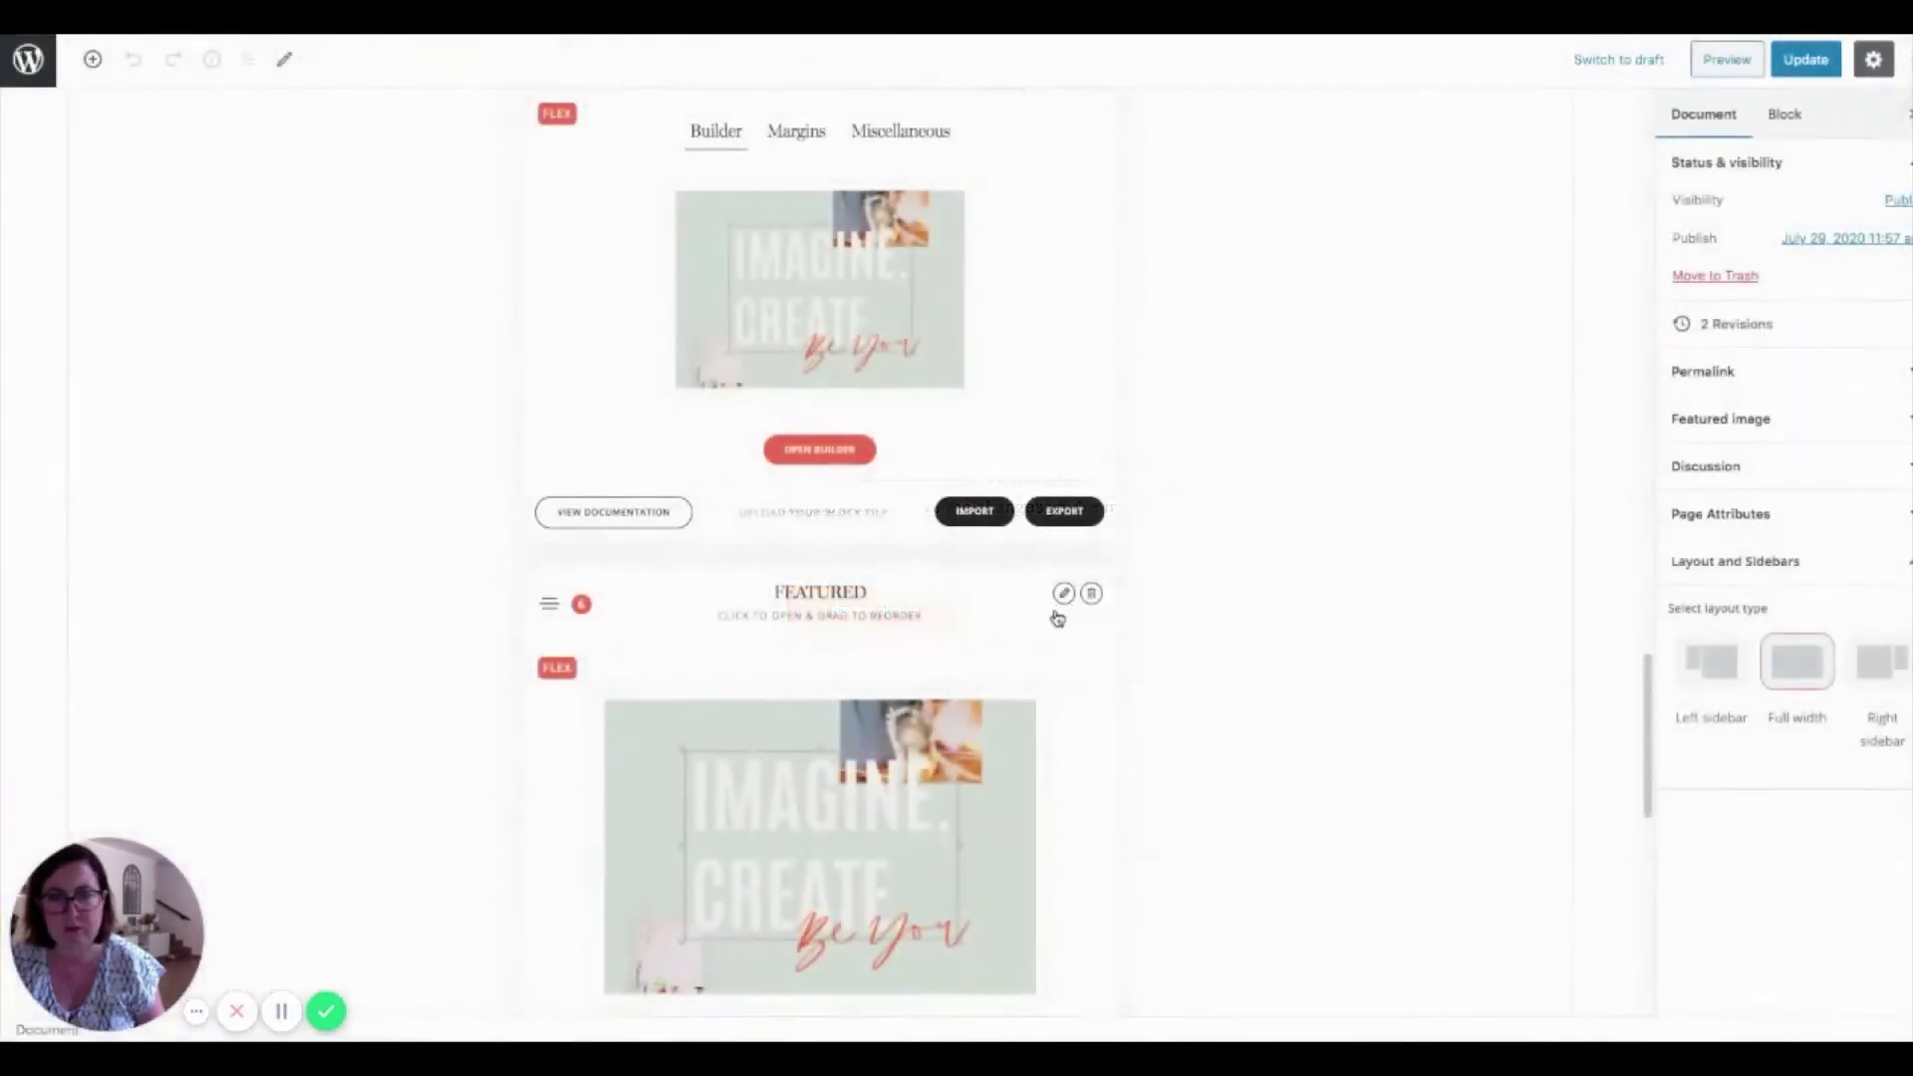
pyautogui.scroll(2, 944, 797)
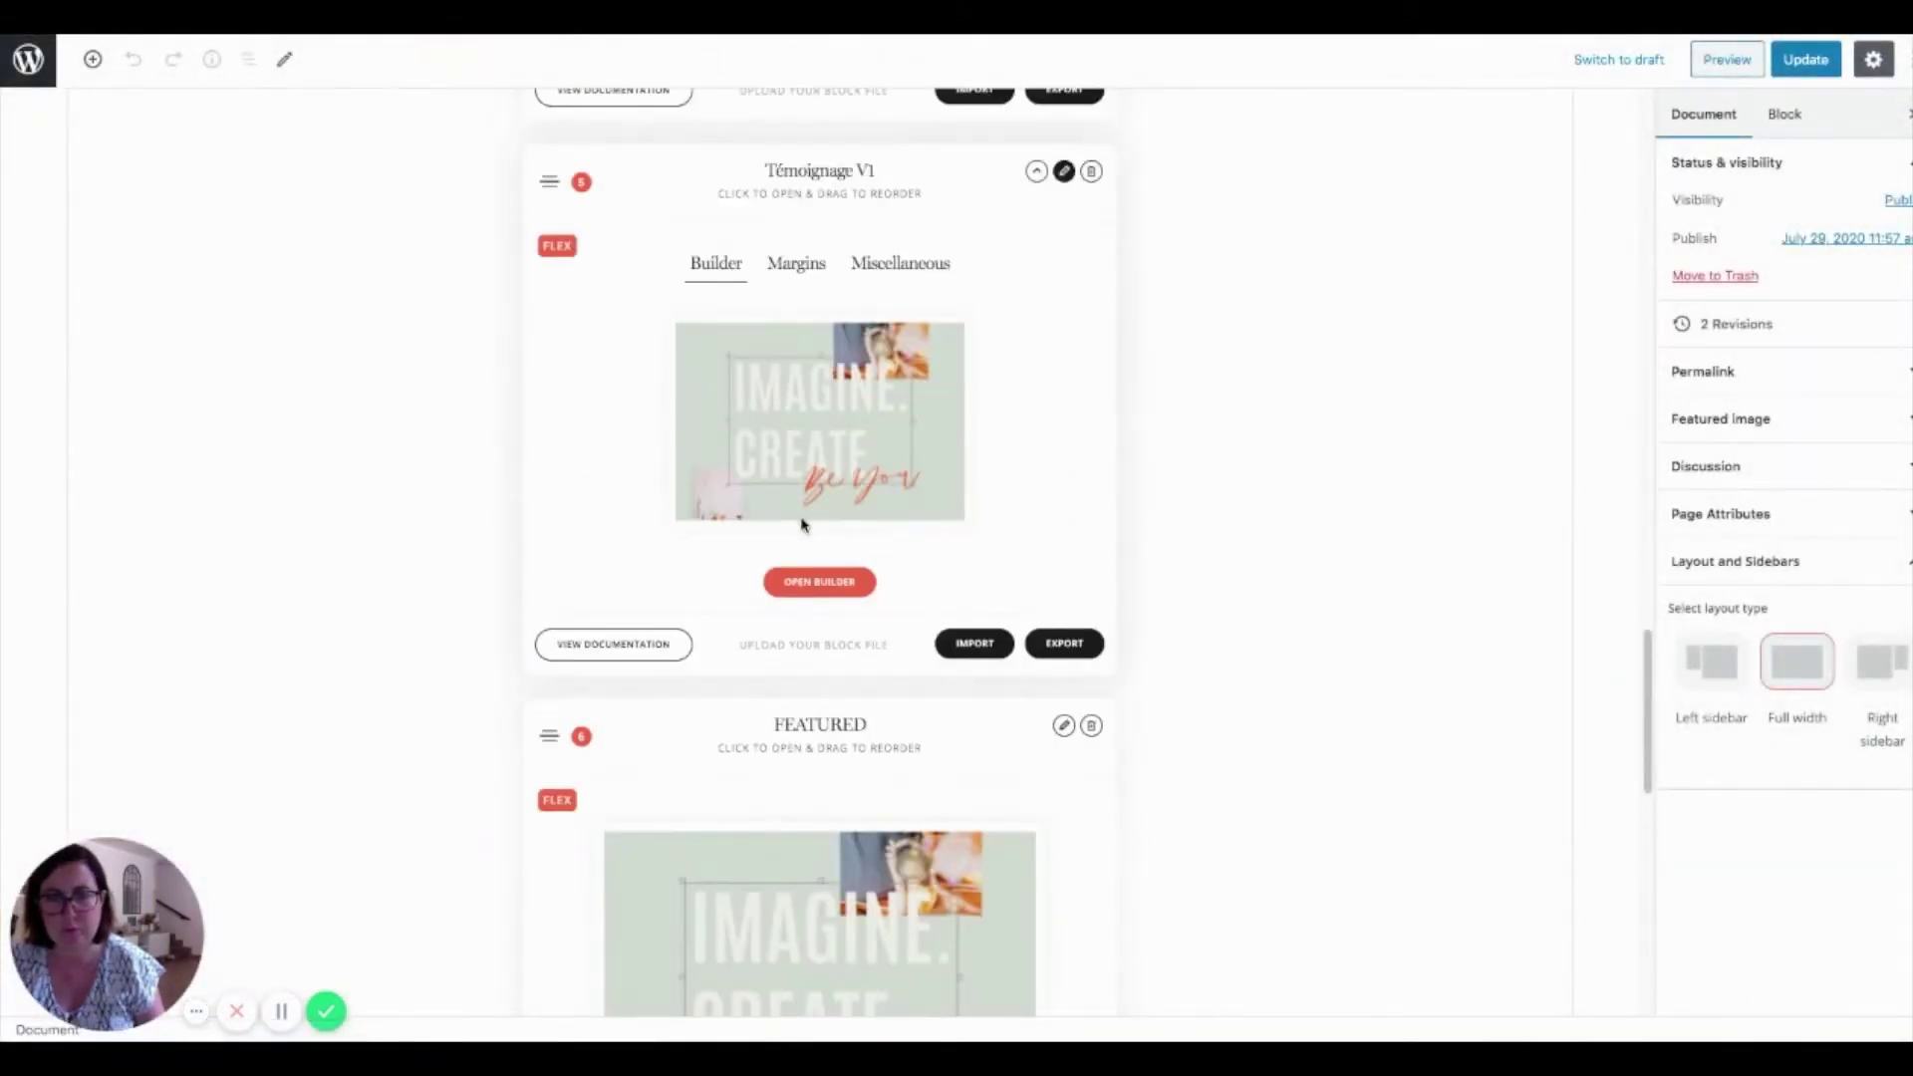
pyautogui.click(819, 583)
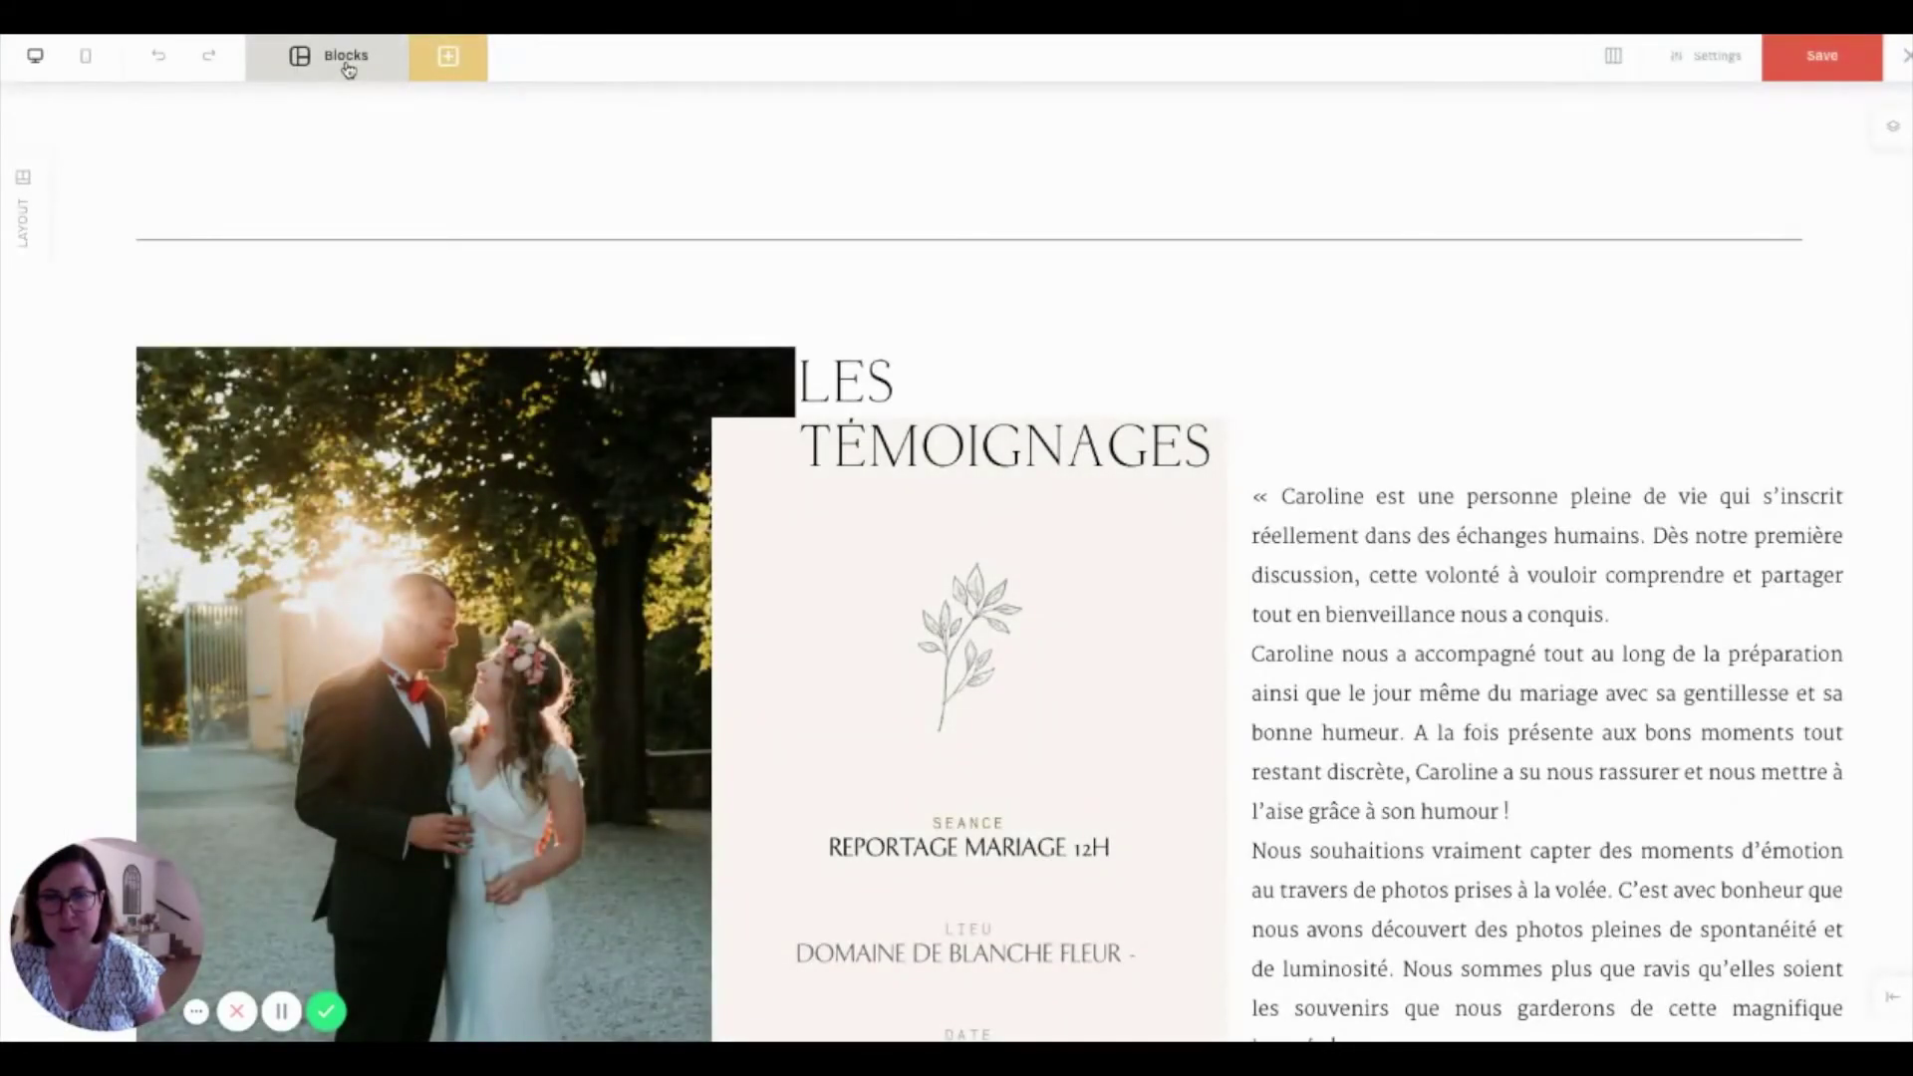
# Apply the Testimonials design "Fullscreen with Paragraph and Quote" from the block library.
pyautogui.click(348, 70)
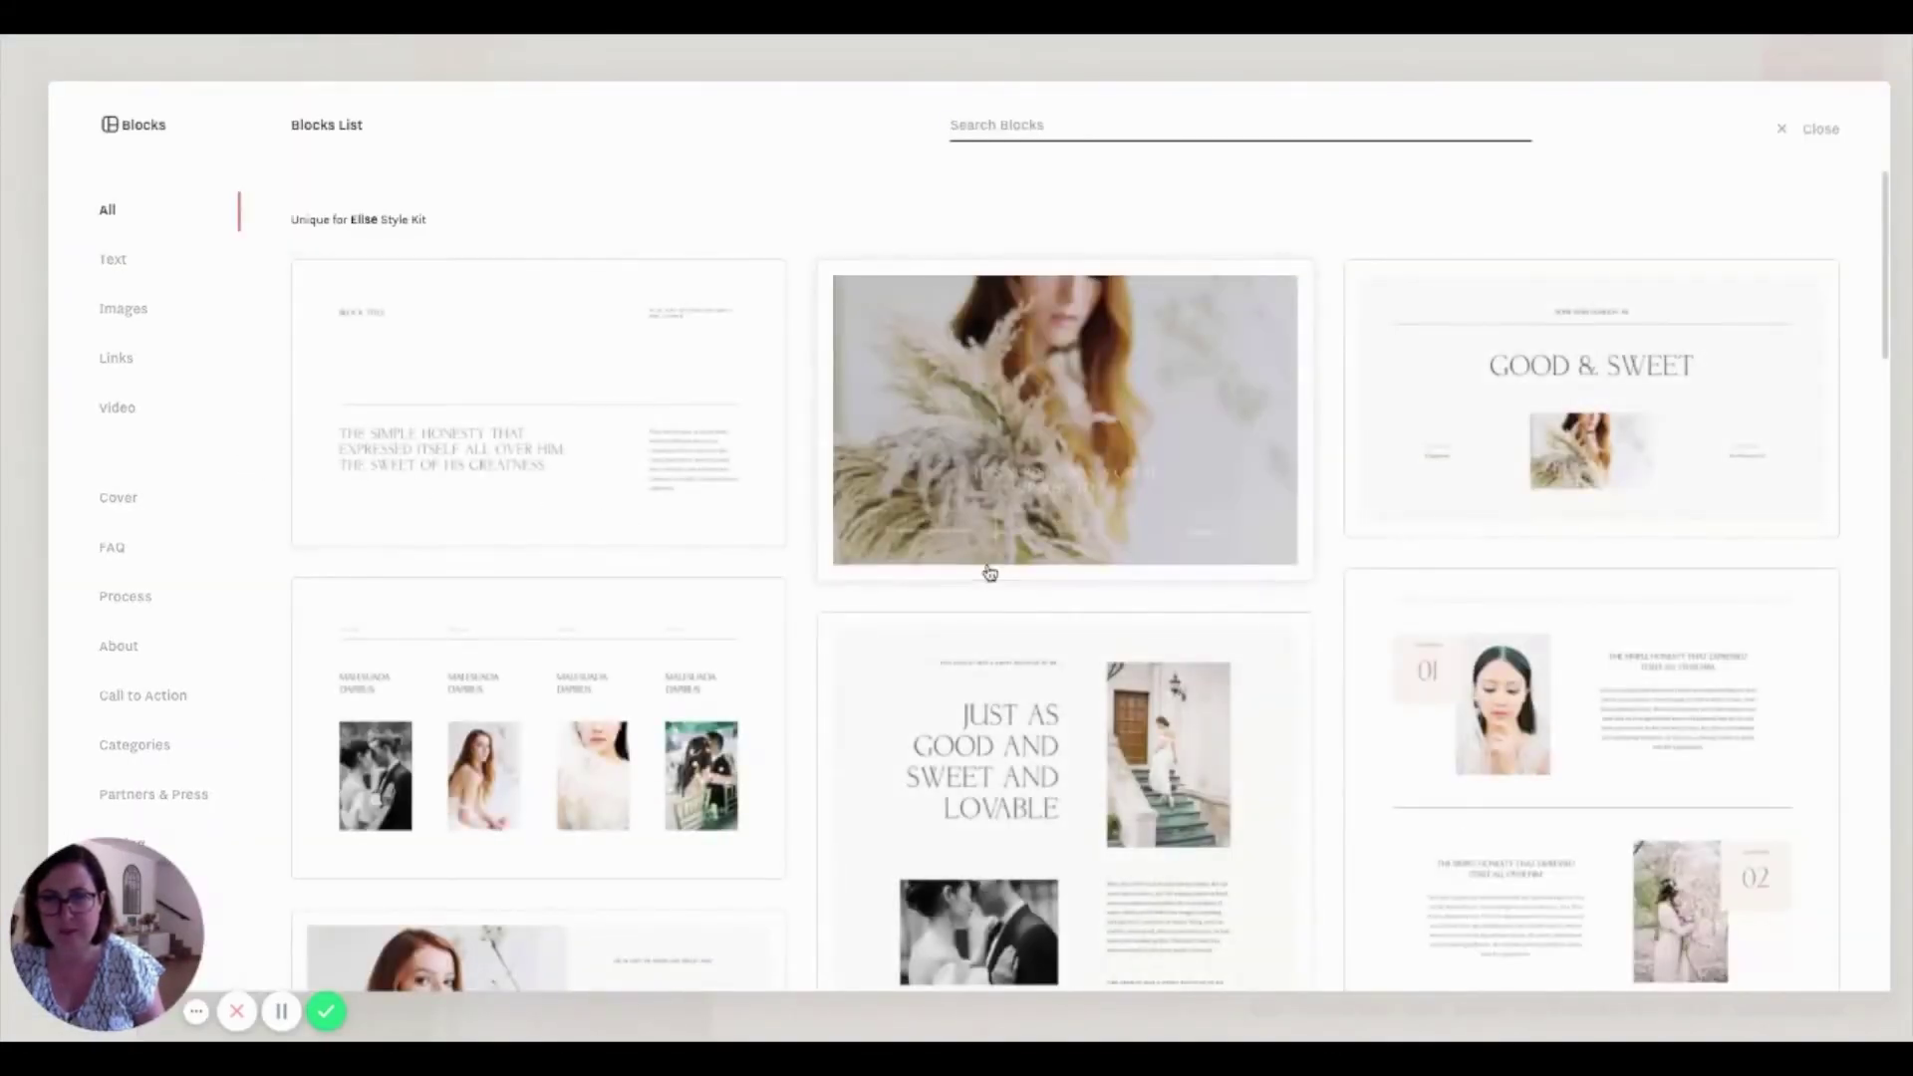
pyautogui.scroll(-3, 165, 803)
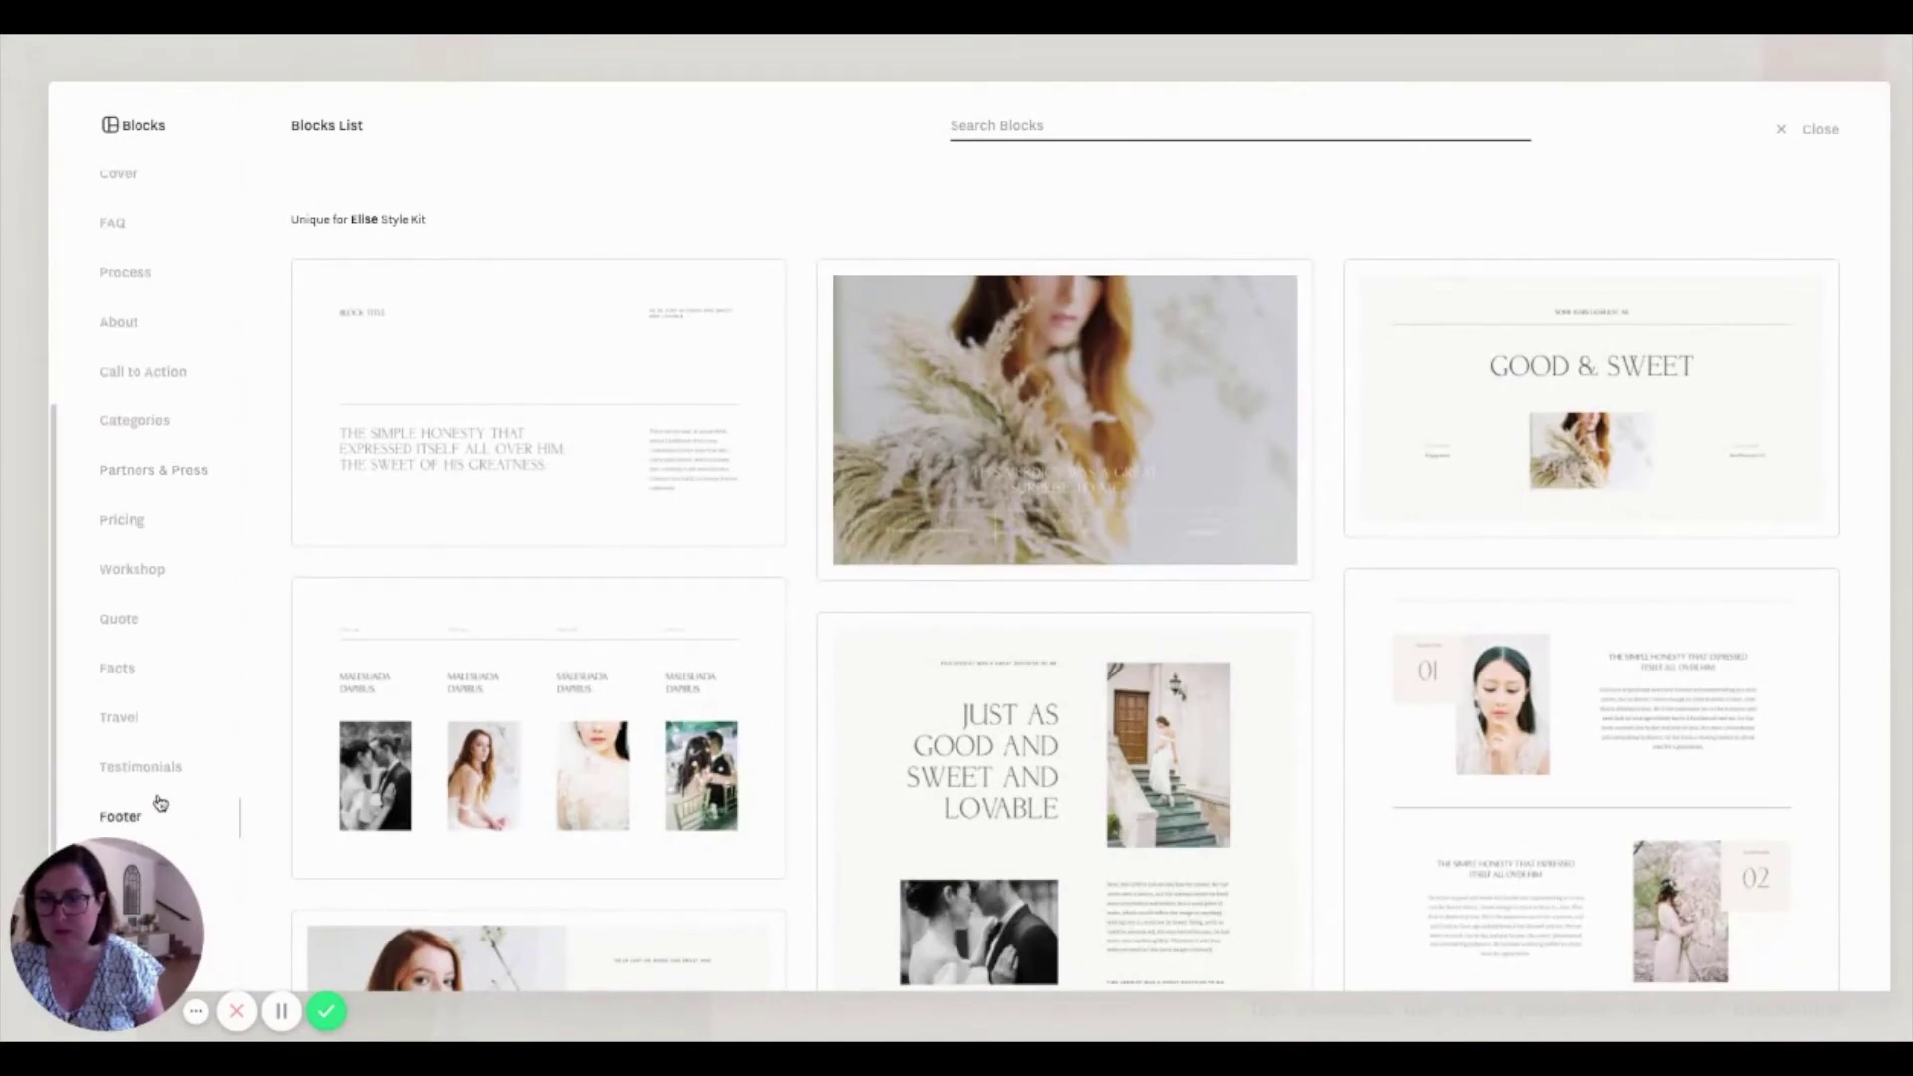
pyautogui.click(165, 771)
pyautogui.scroll(-4, 697, 658)
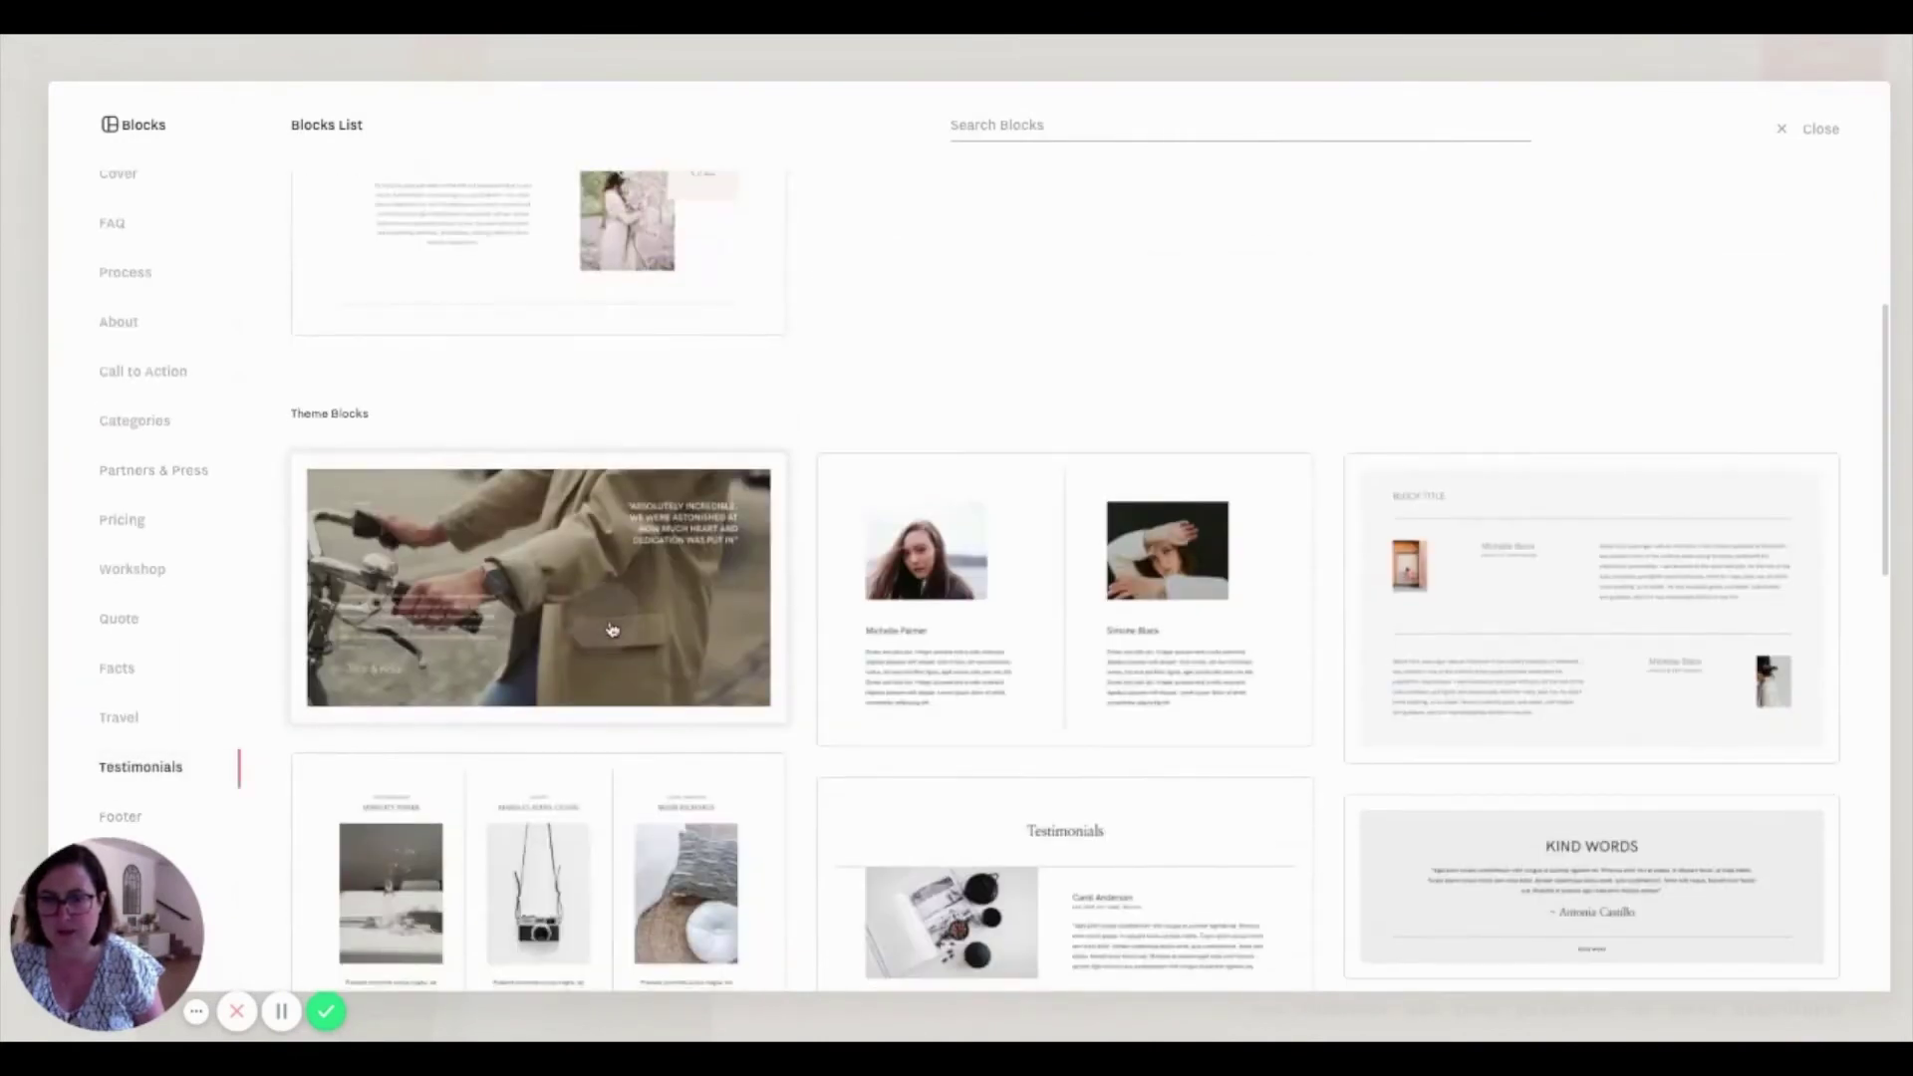
pyautogui.click(612, 629)
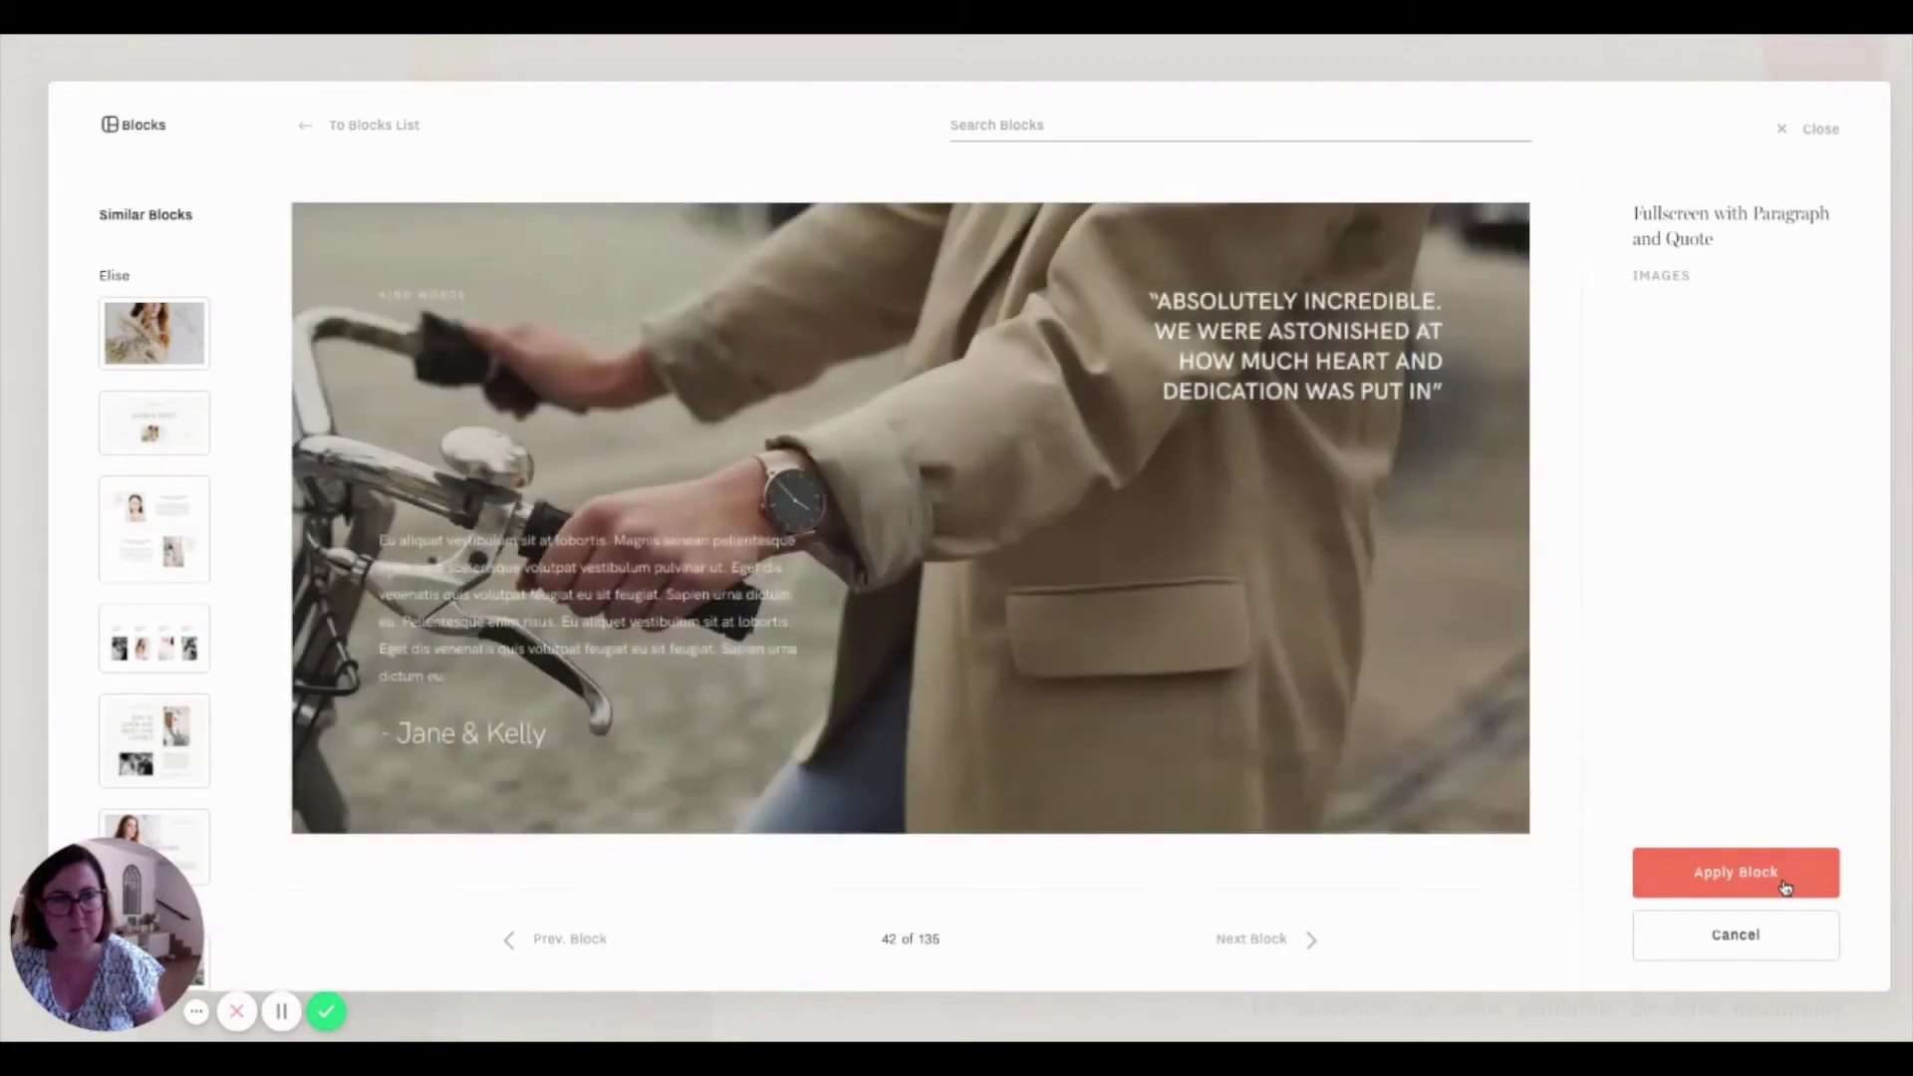
pyautogui.click(1784, 887)
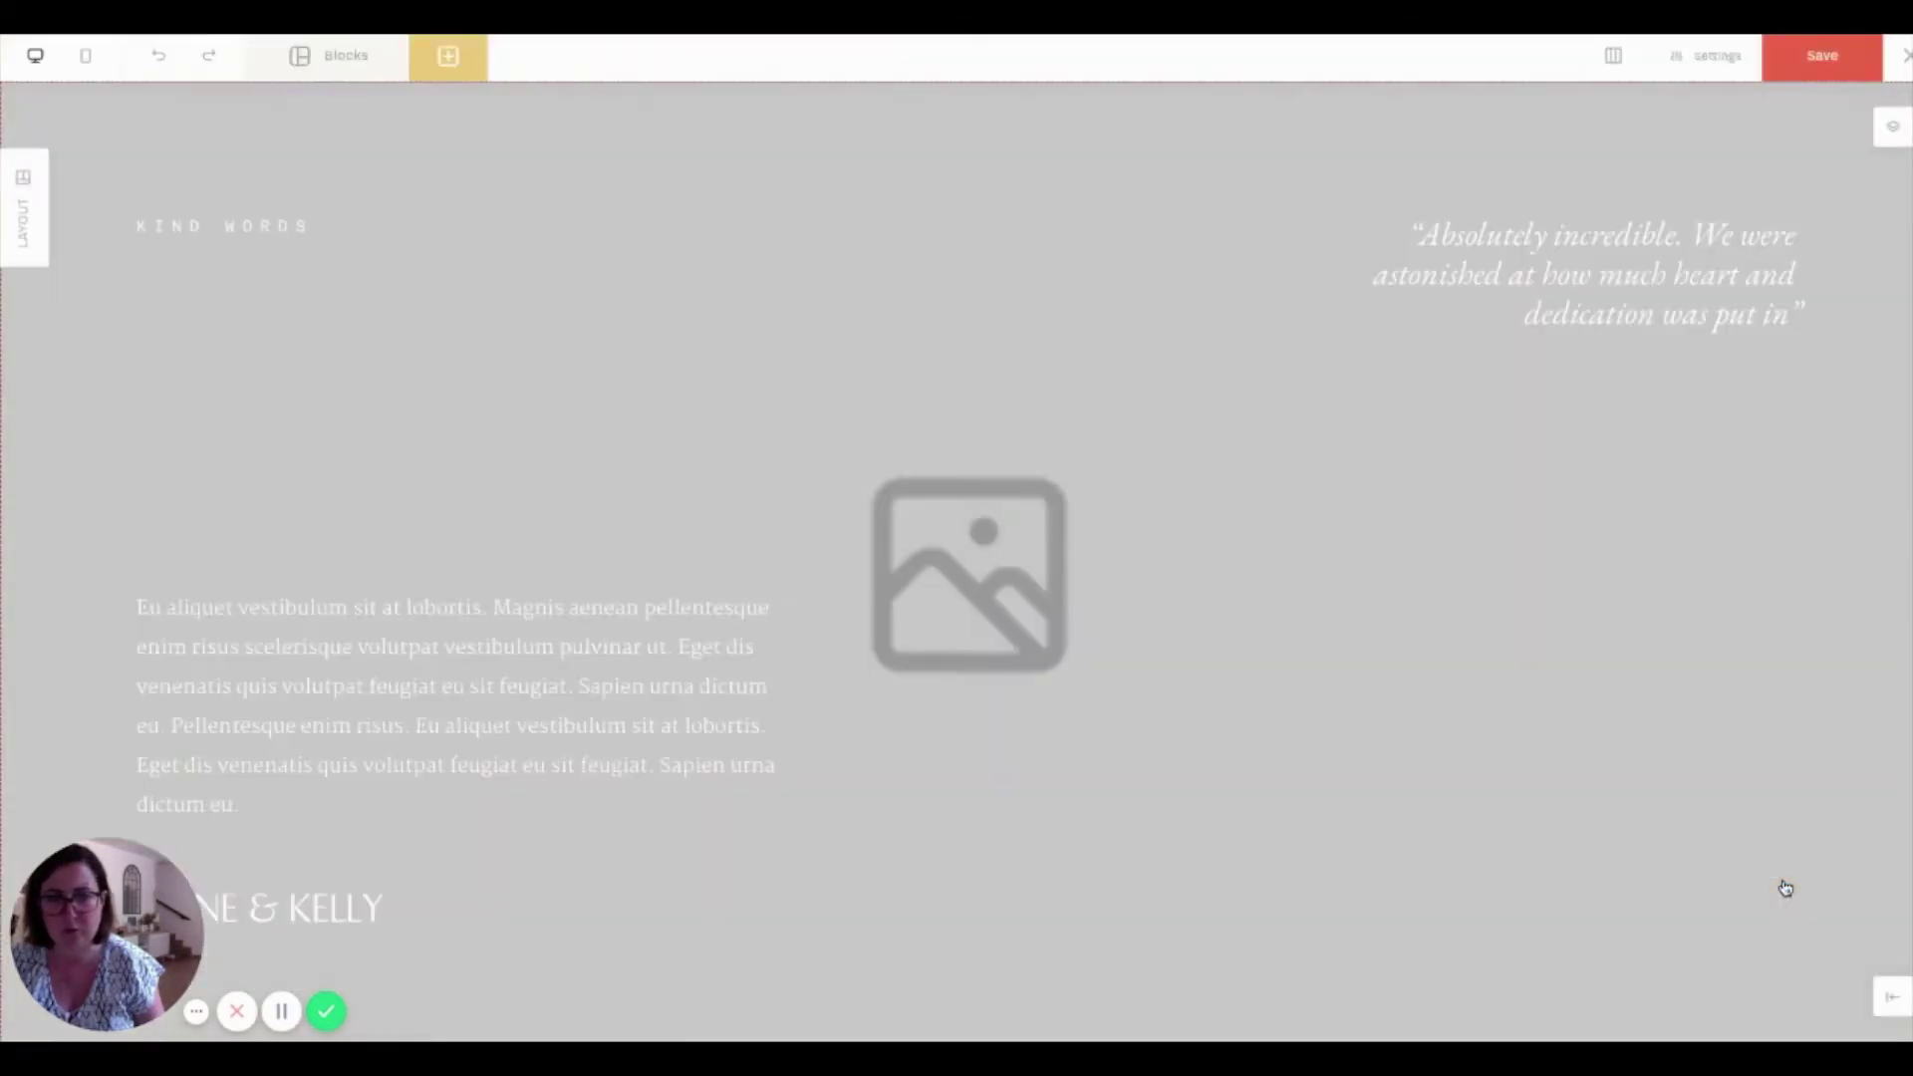
# Fill the fullscreen image placeholder with the black-and-white photo of a mother kissing her child from the media library.
pyautogui.click(1045, 516)
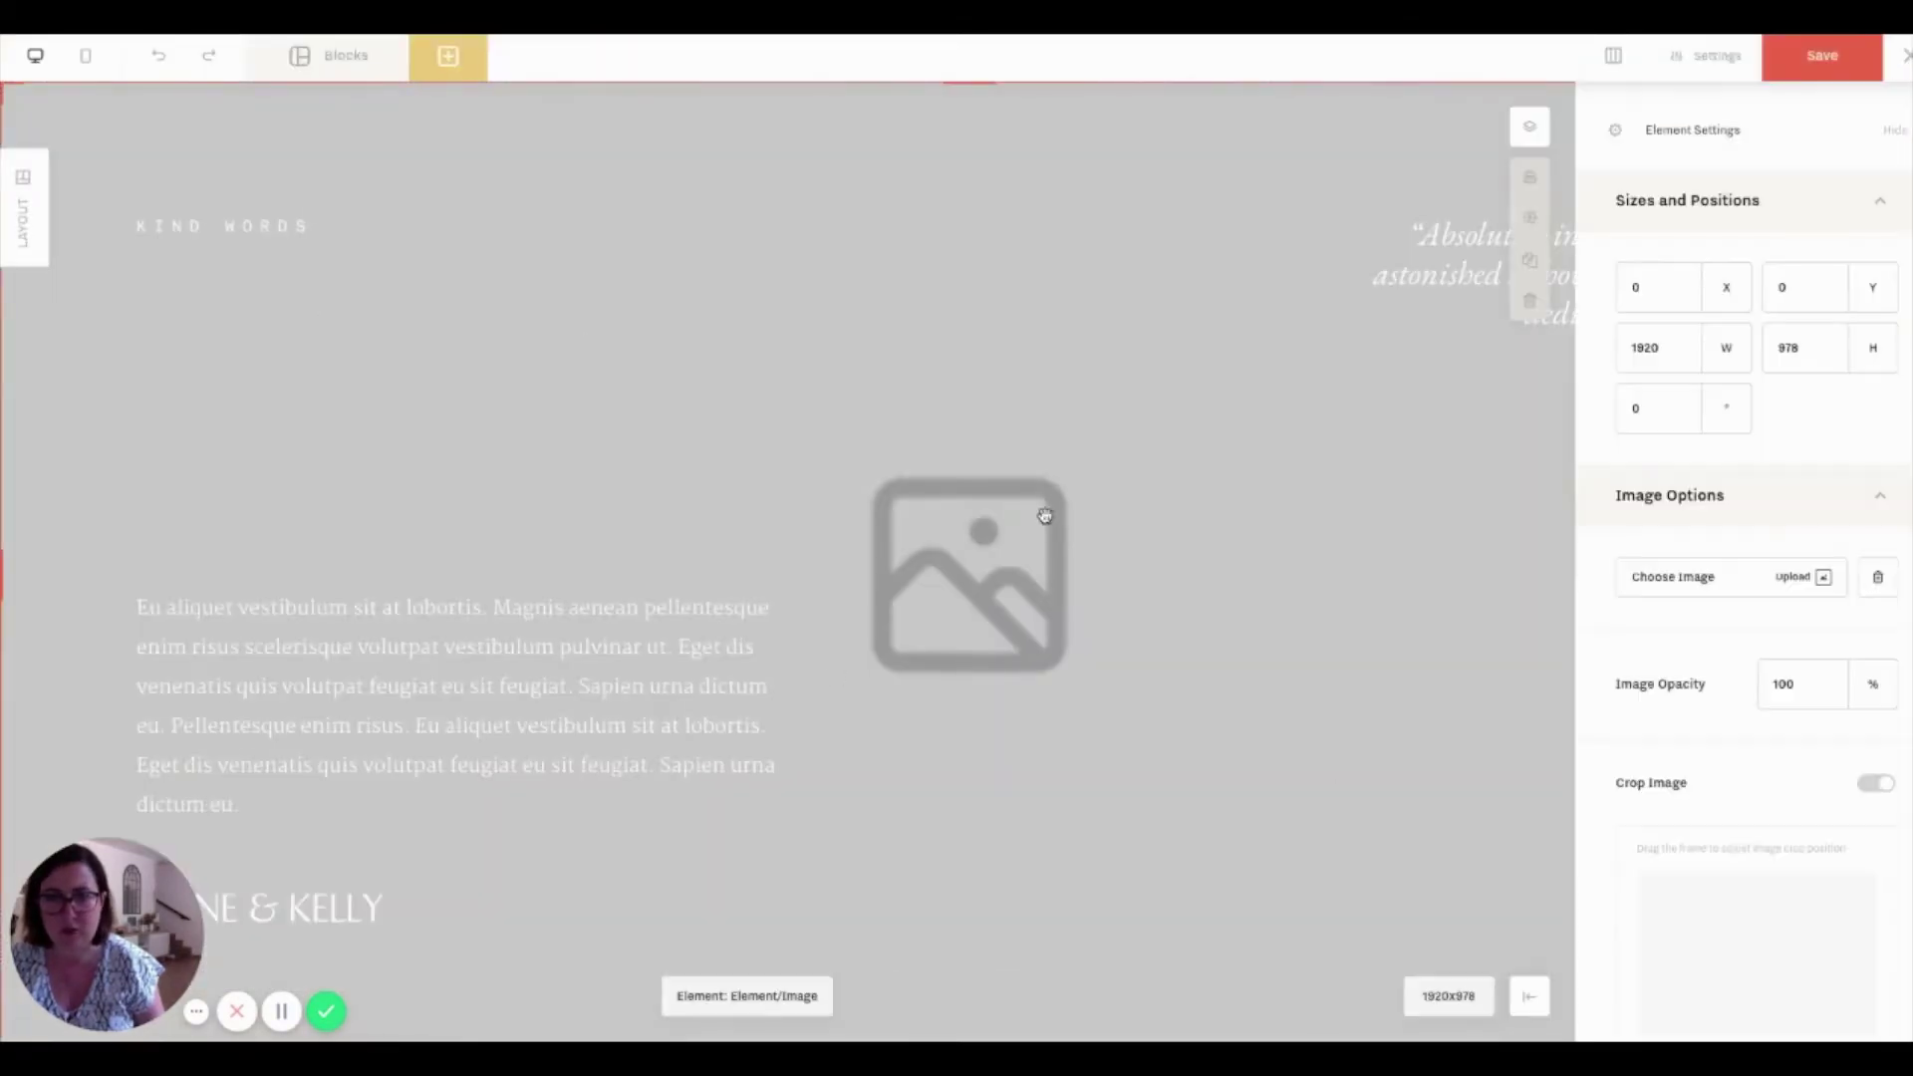
pyautogui.click(1721, 575)
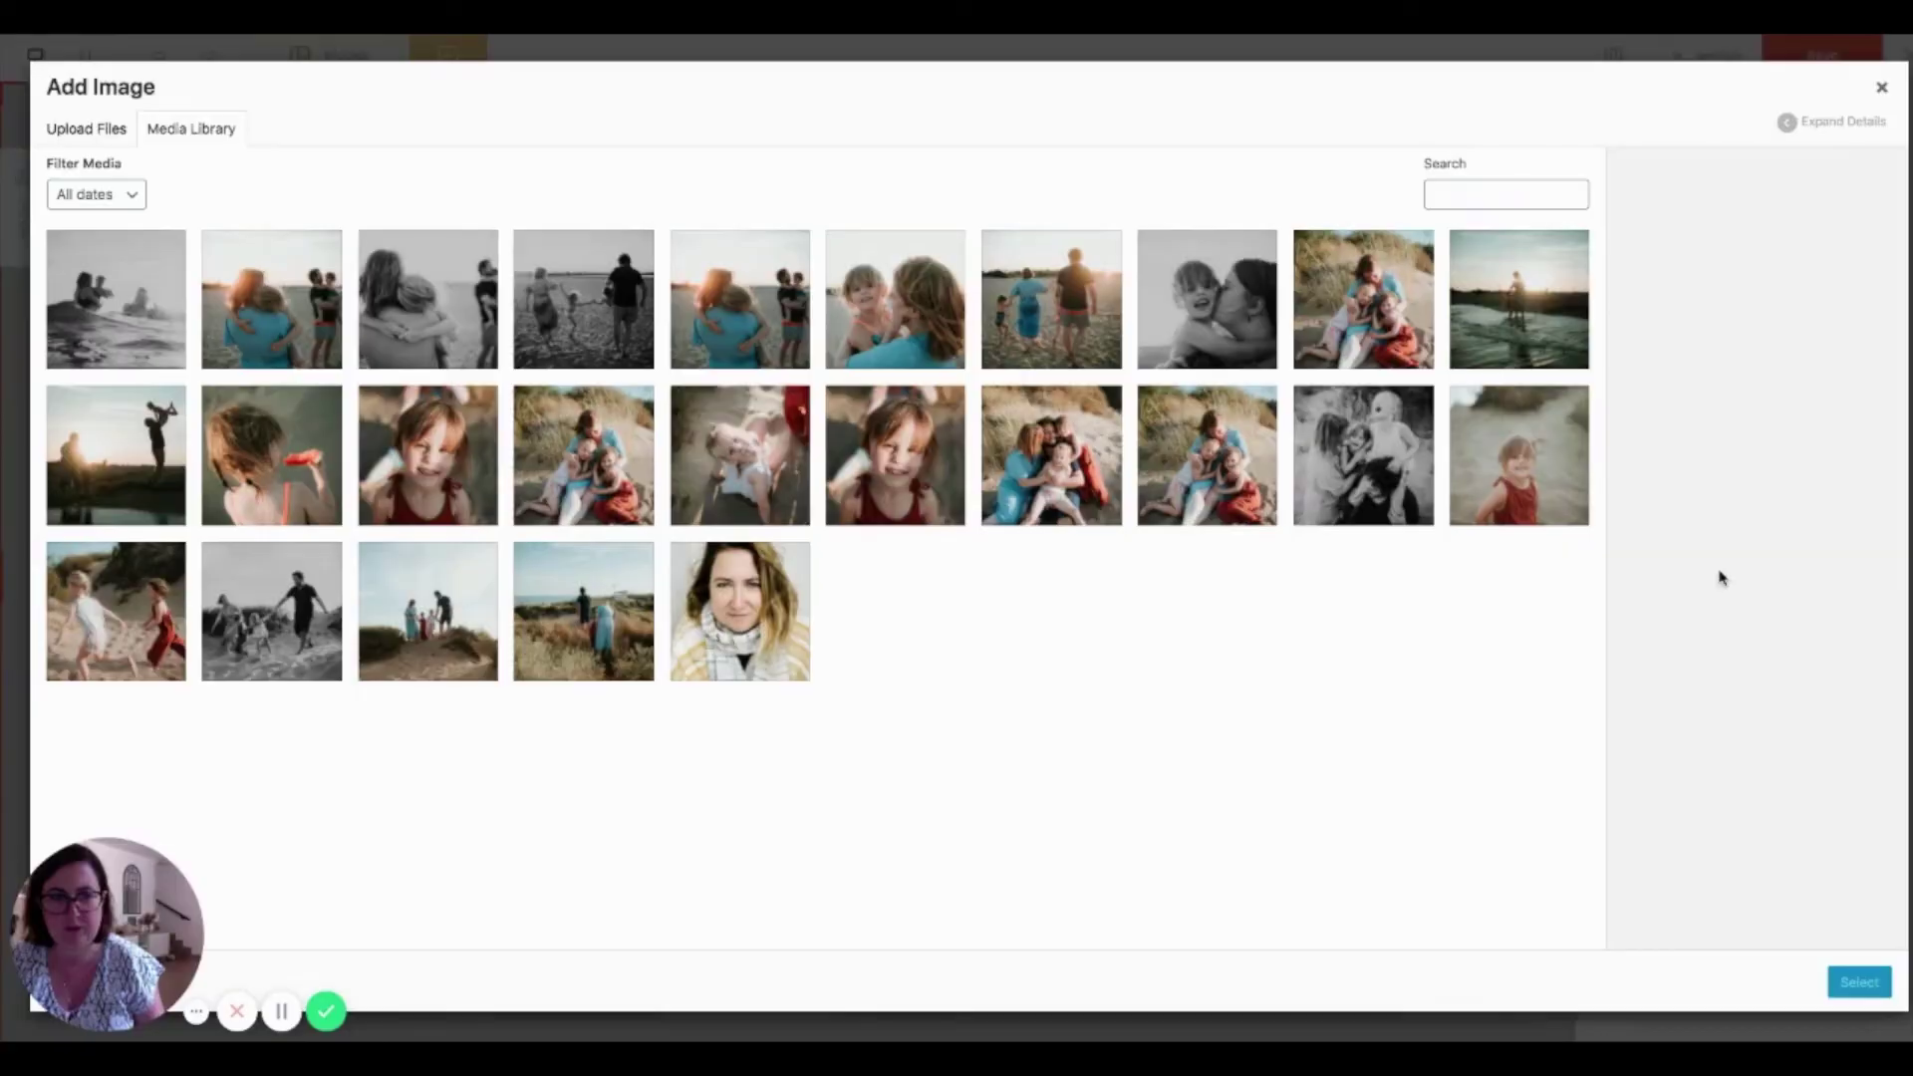
pyautogui.click(1216, 345)
pyautogui.click(1831, 989)
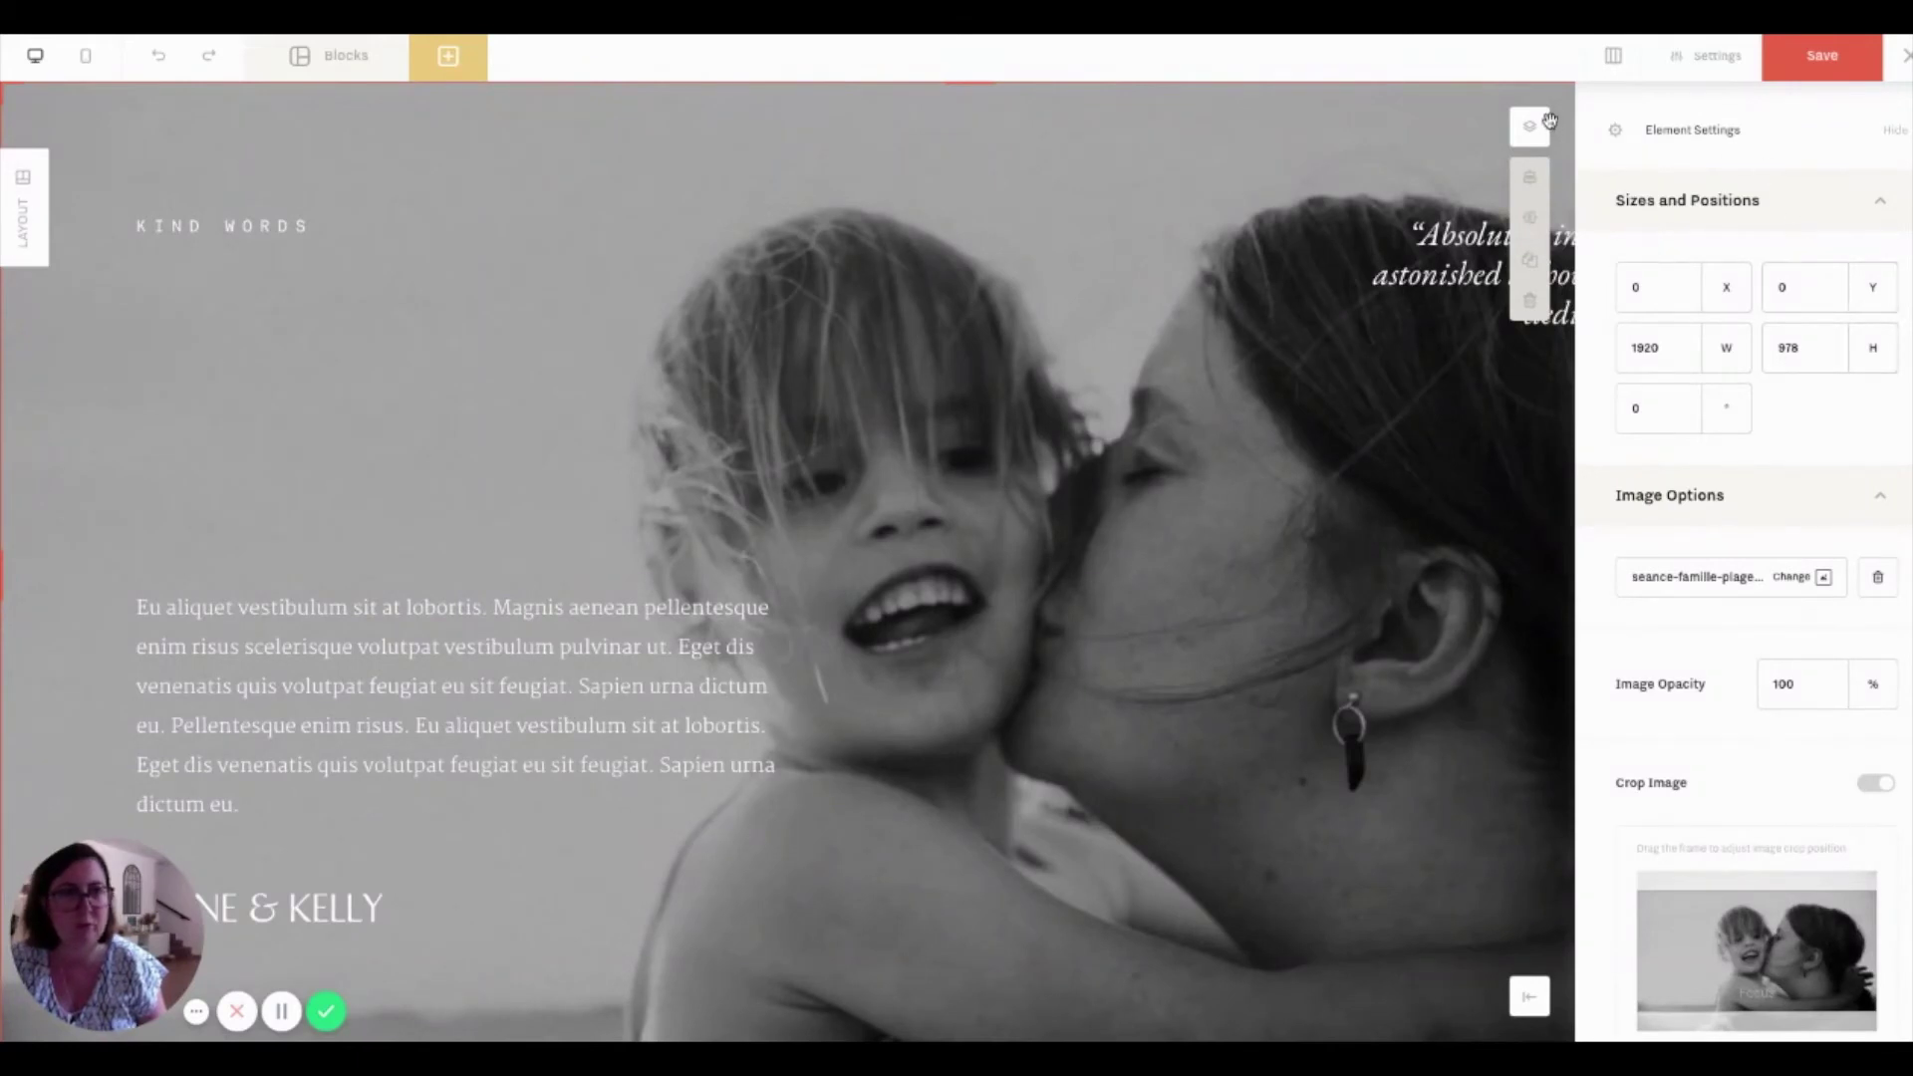
# Replace the "Eu aliquet vestibulum" placeholder paragraph with the copied testimonial text.
pyautogui.click(1530, 126)
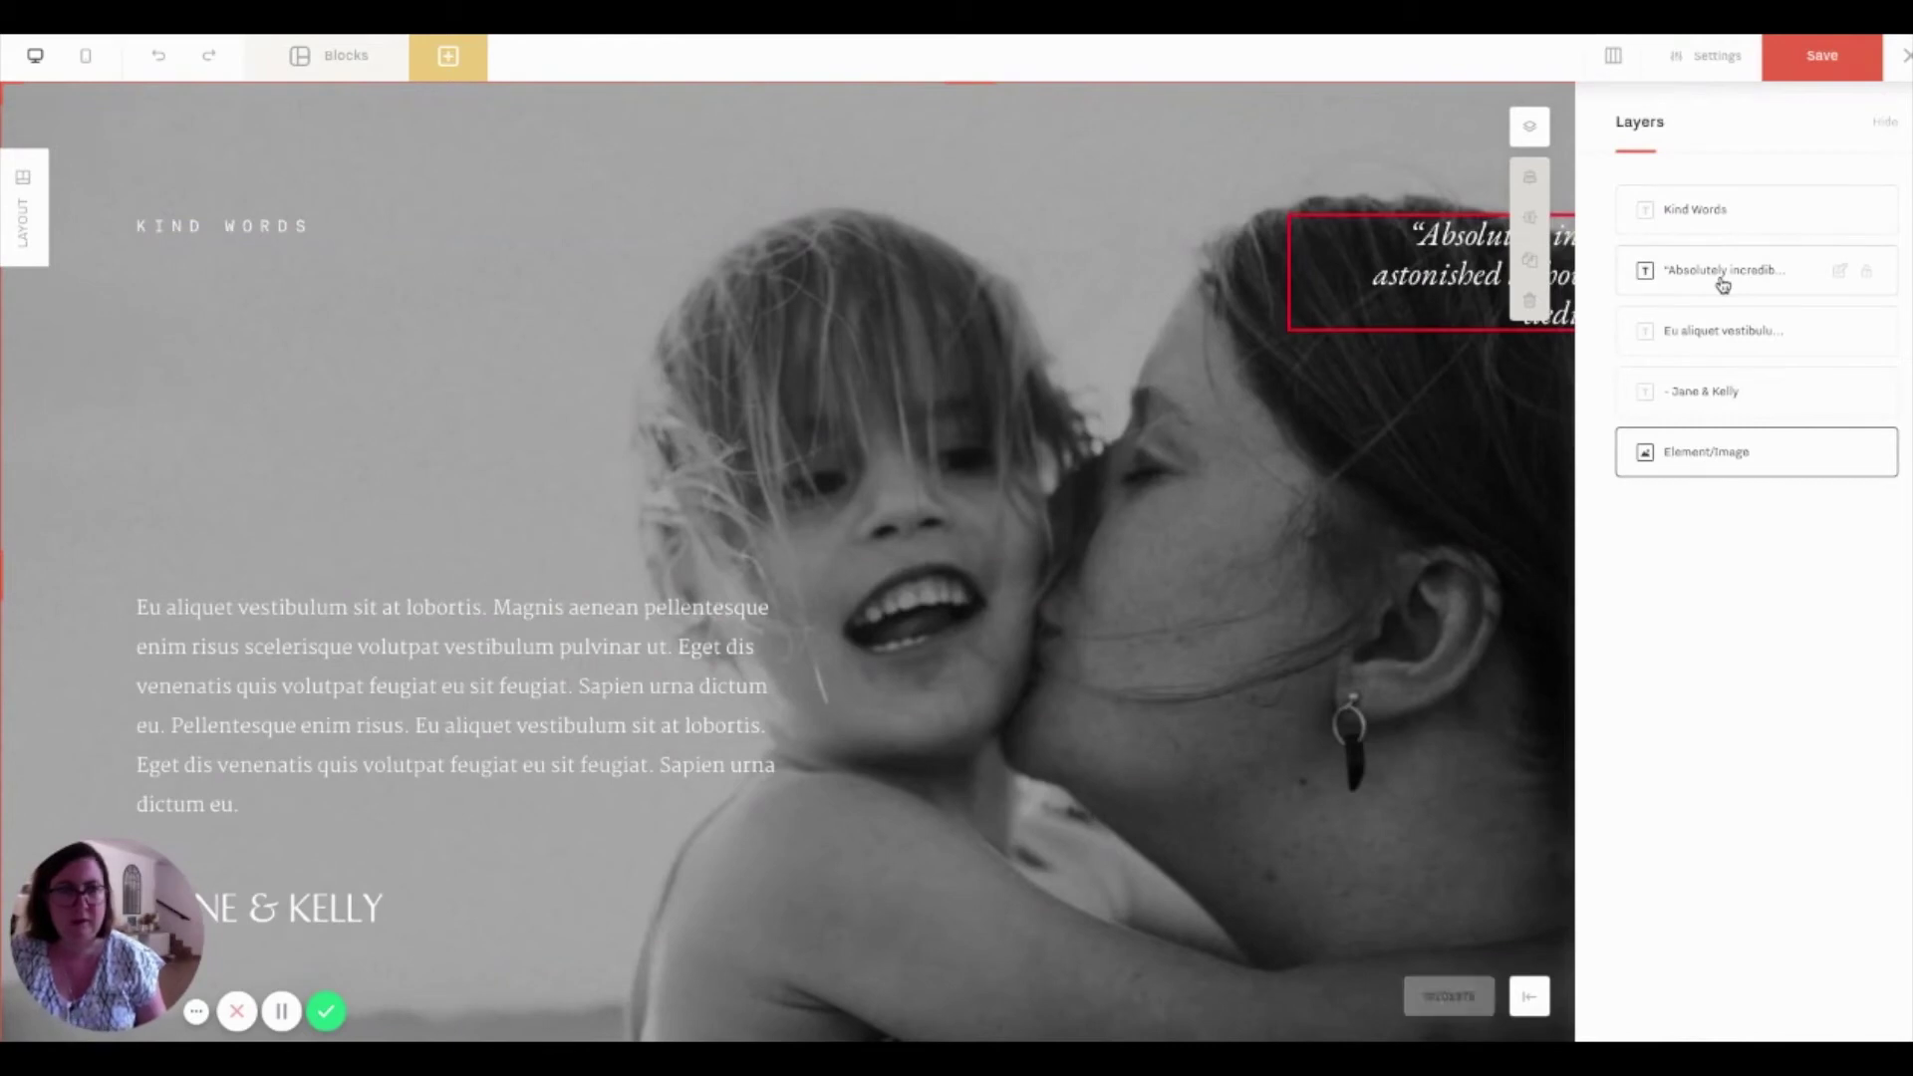
pyautogui.click(1702, 331)
pyautogui.doubleClick(471, 782)
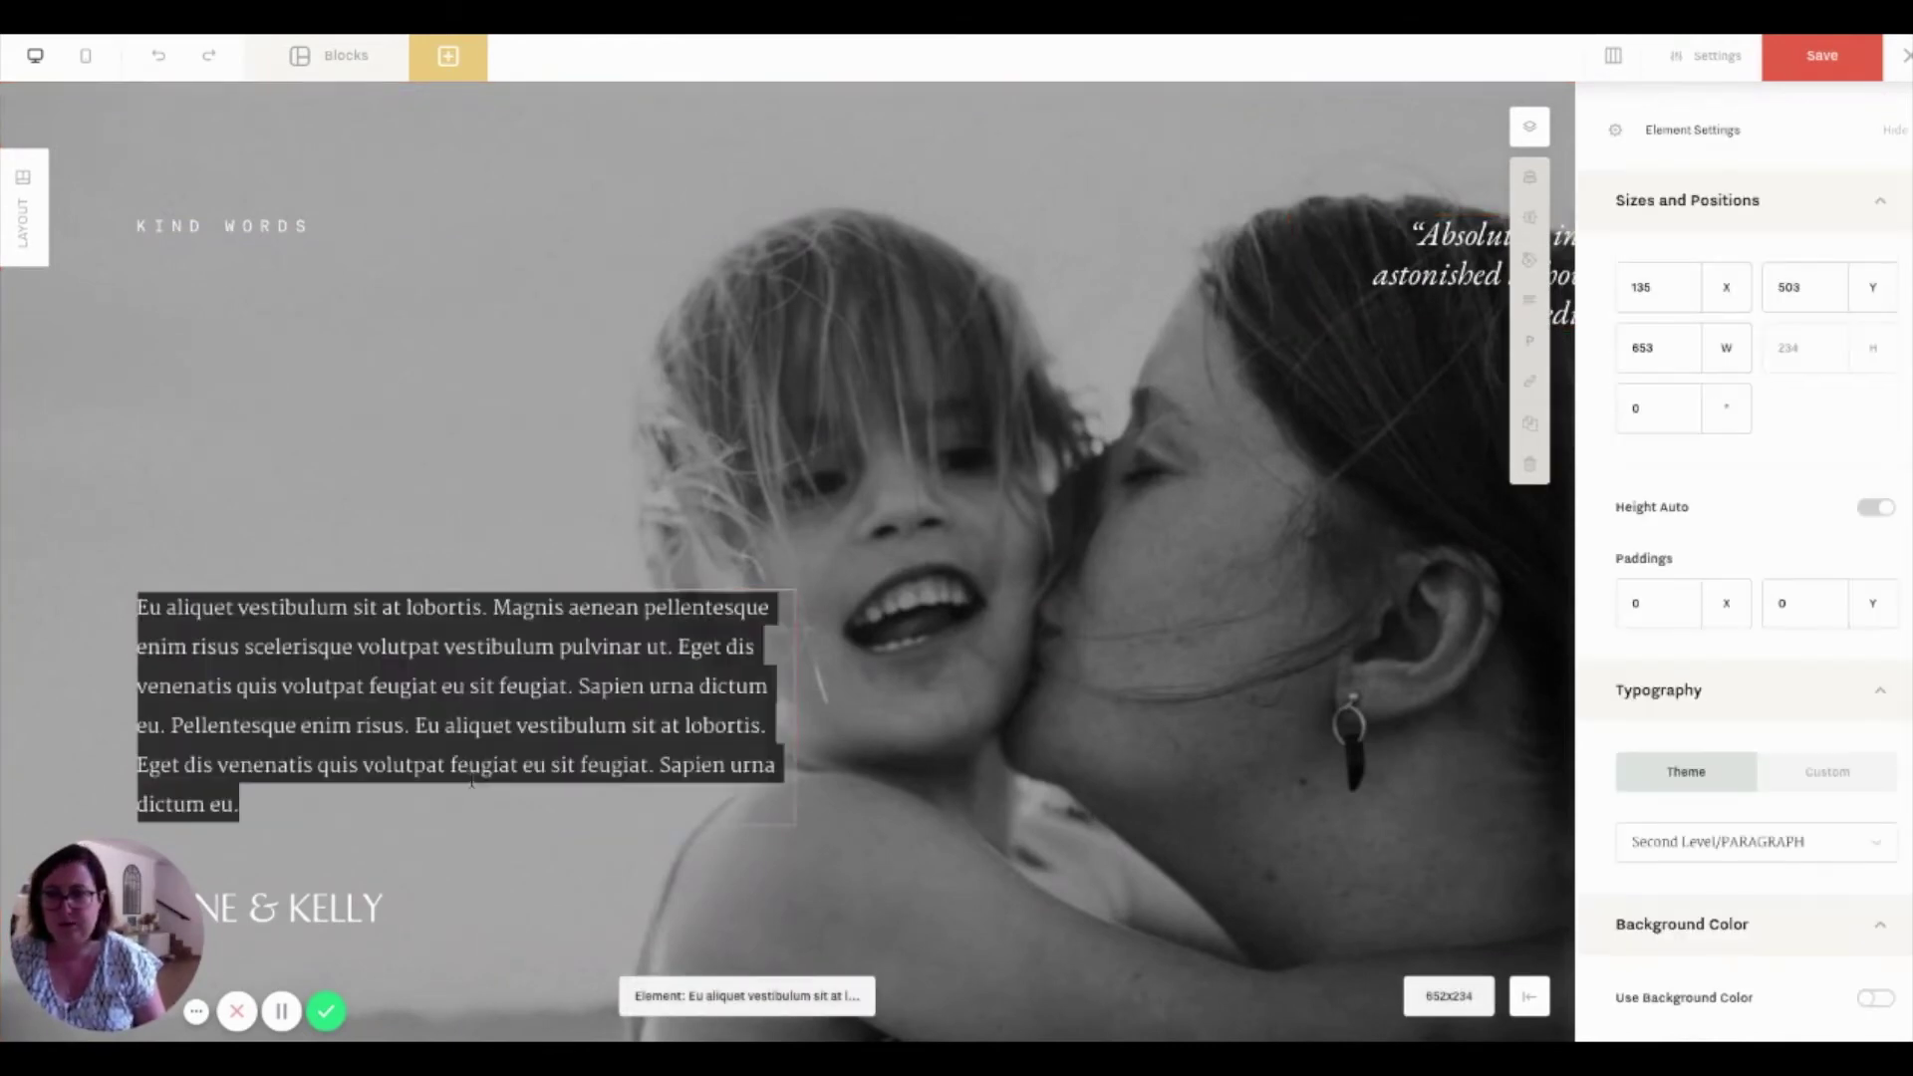
pyautogui.hotkey('ctrl', 'v')
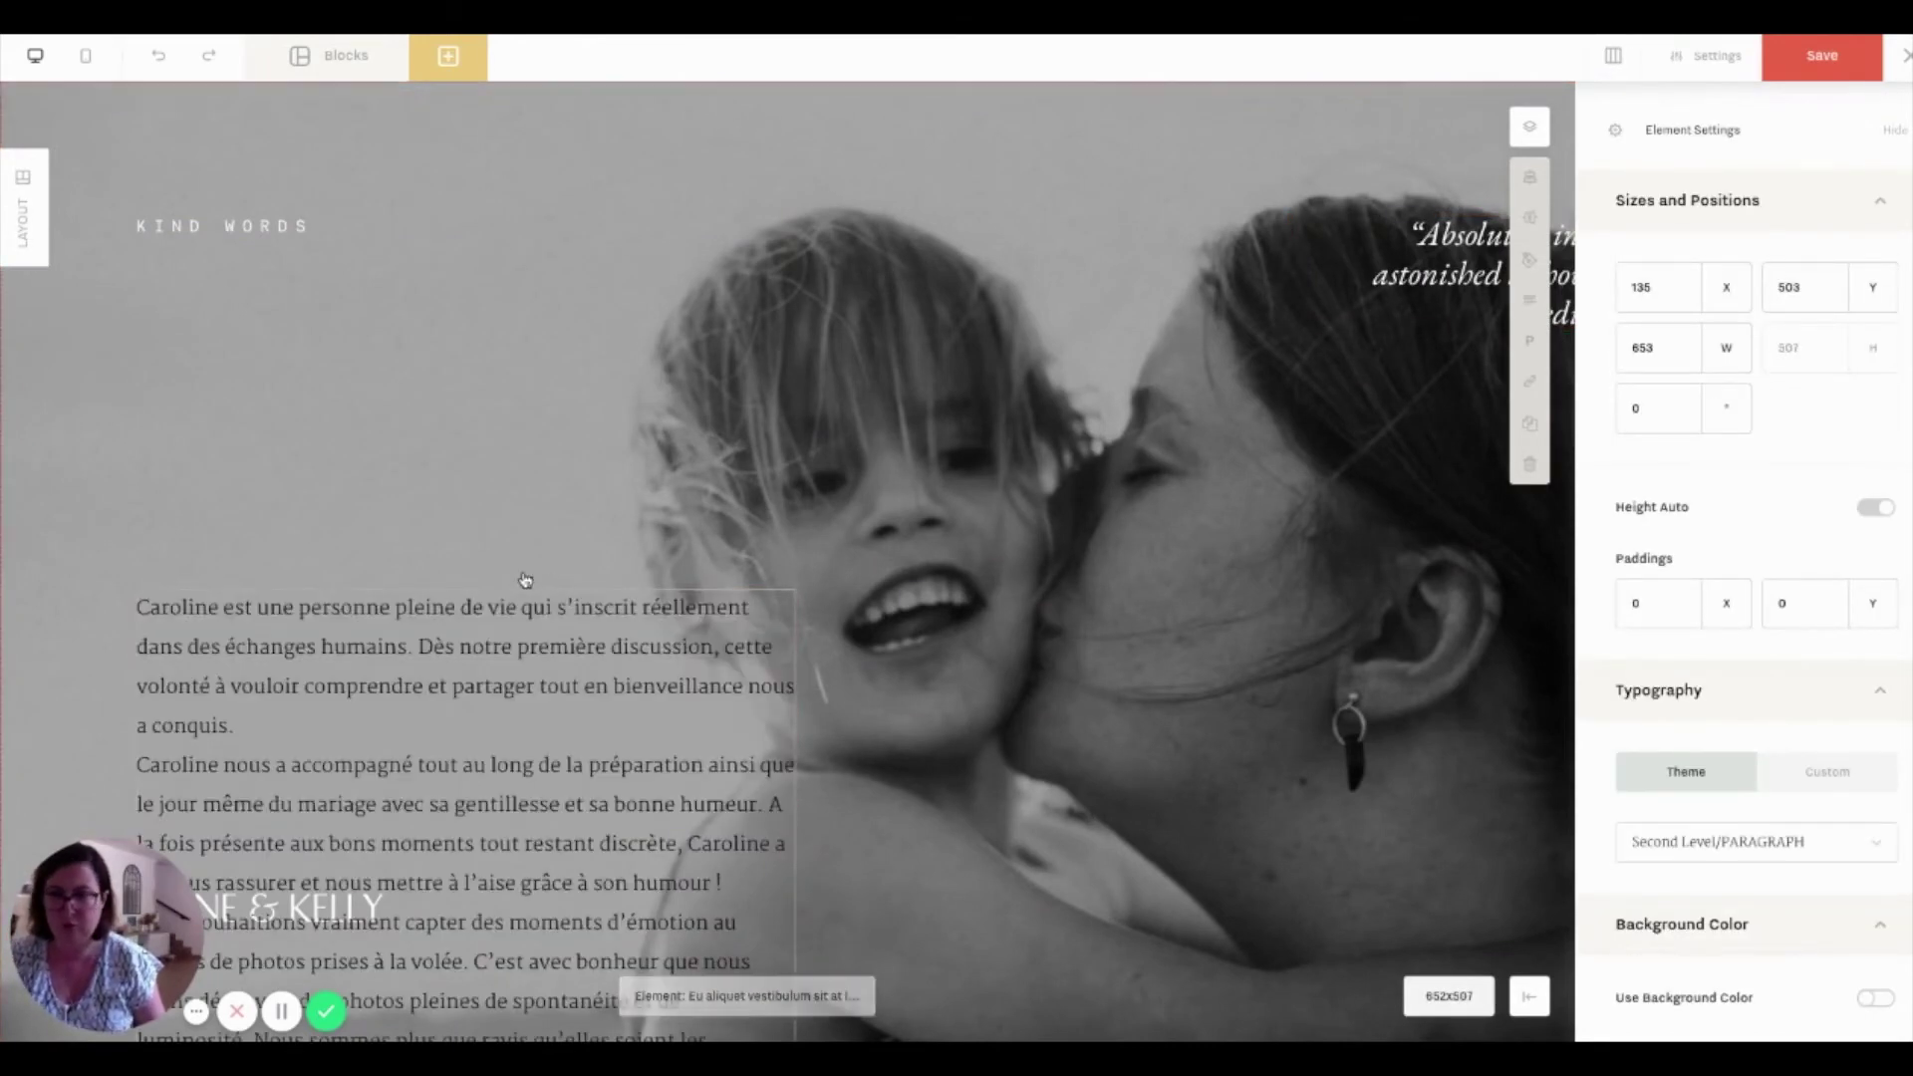
# Select the testimonial paragraph's layer and move the text up and left, between the Kind Words heading and the signature.
pyautogui.click(829, 423)
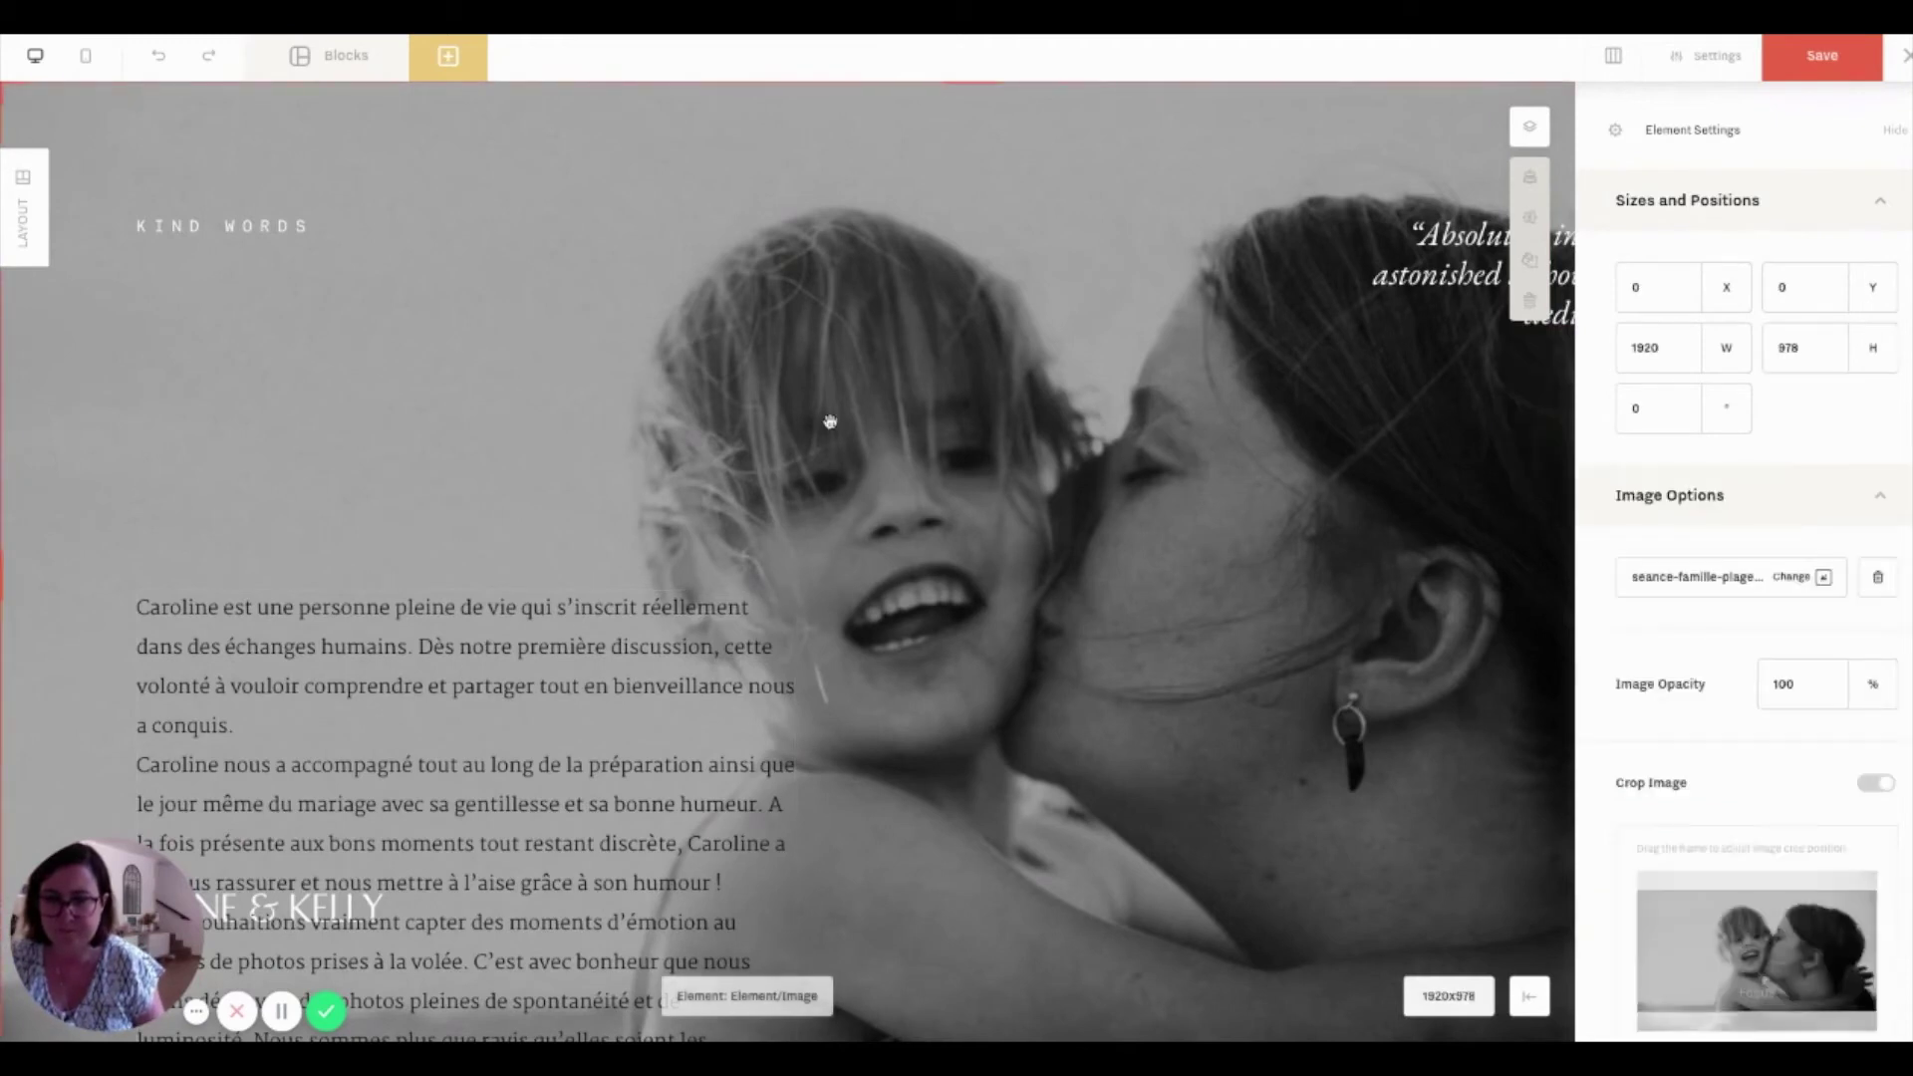
pyautogui.moveTo(553, 668); pyautogui.dragTo(566, 564)
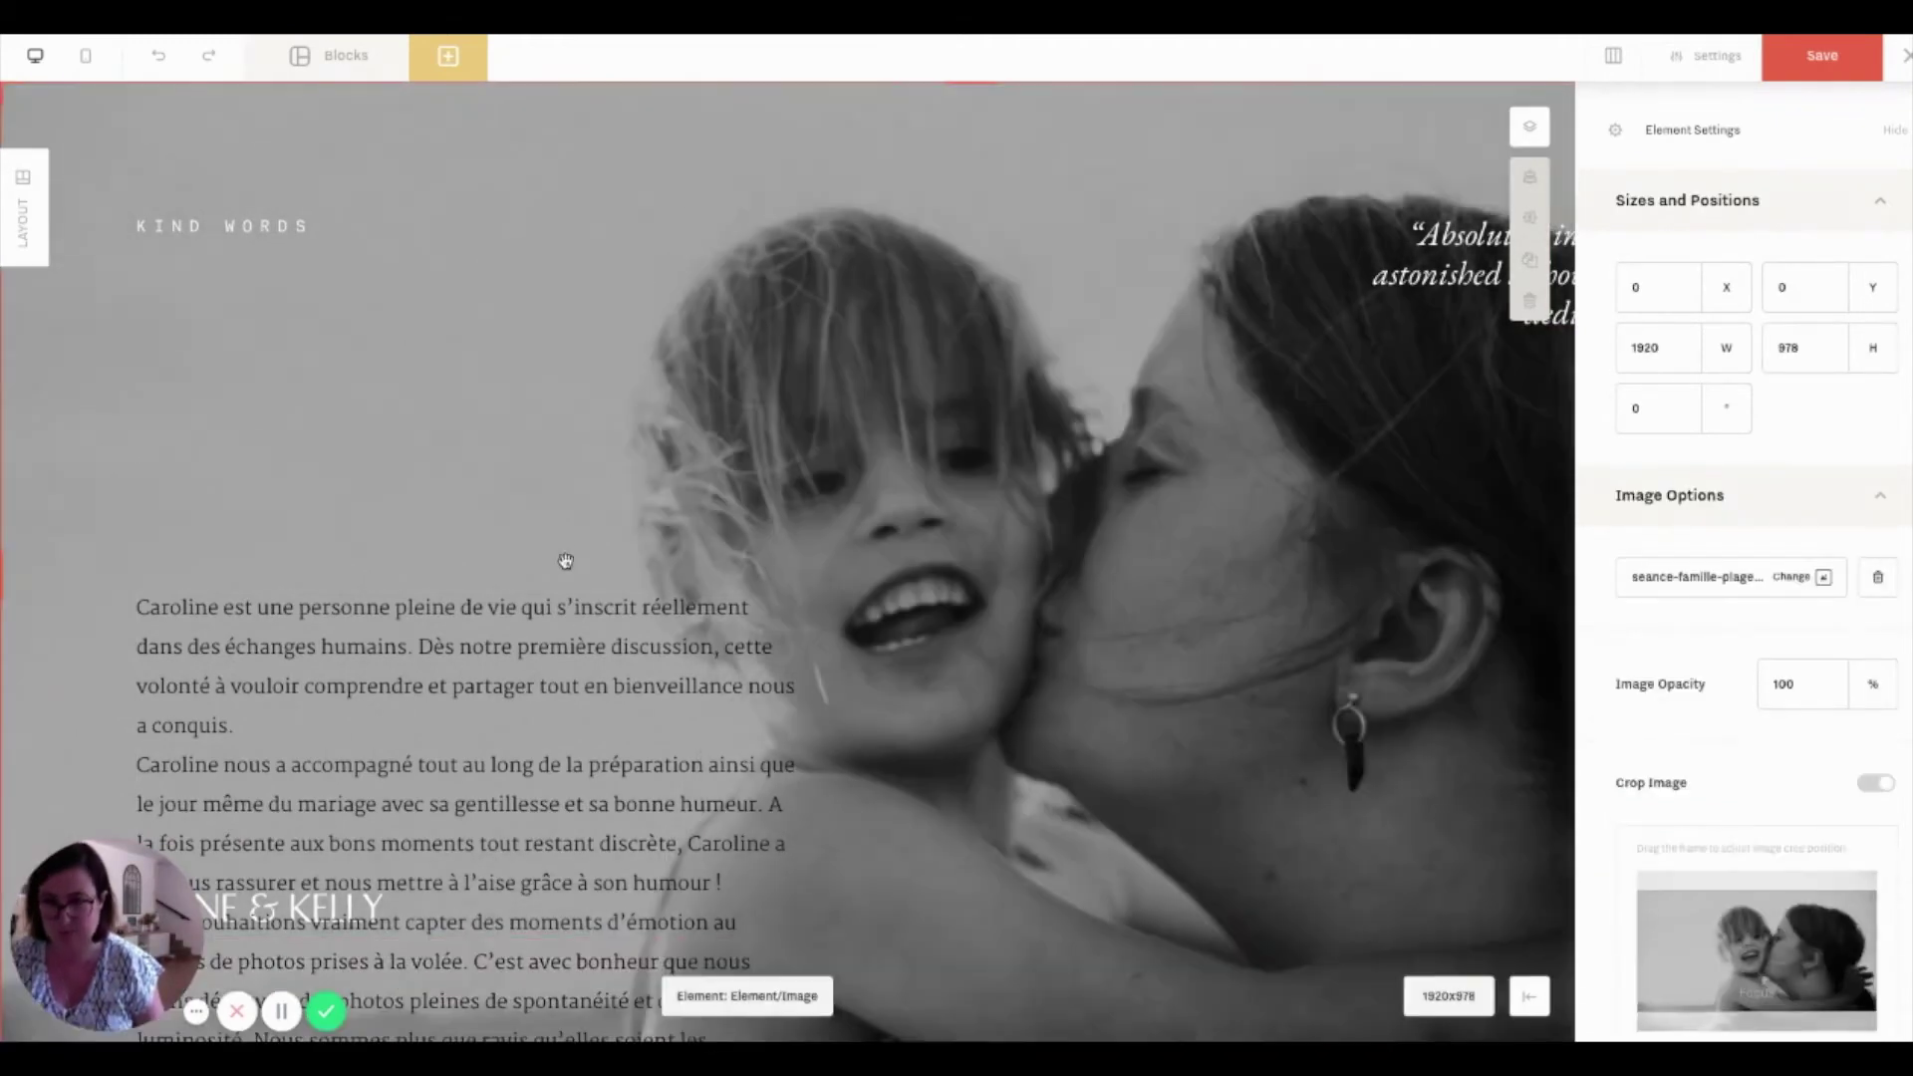
pyautogui.click(1530, 126)
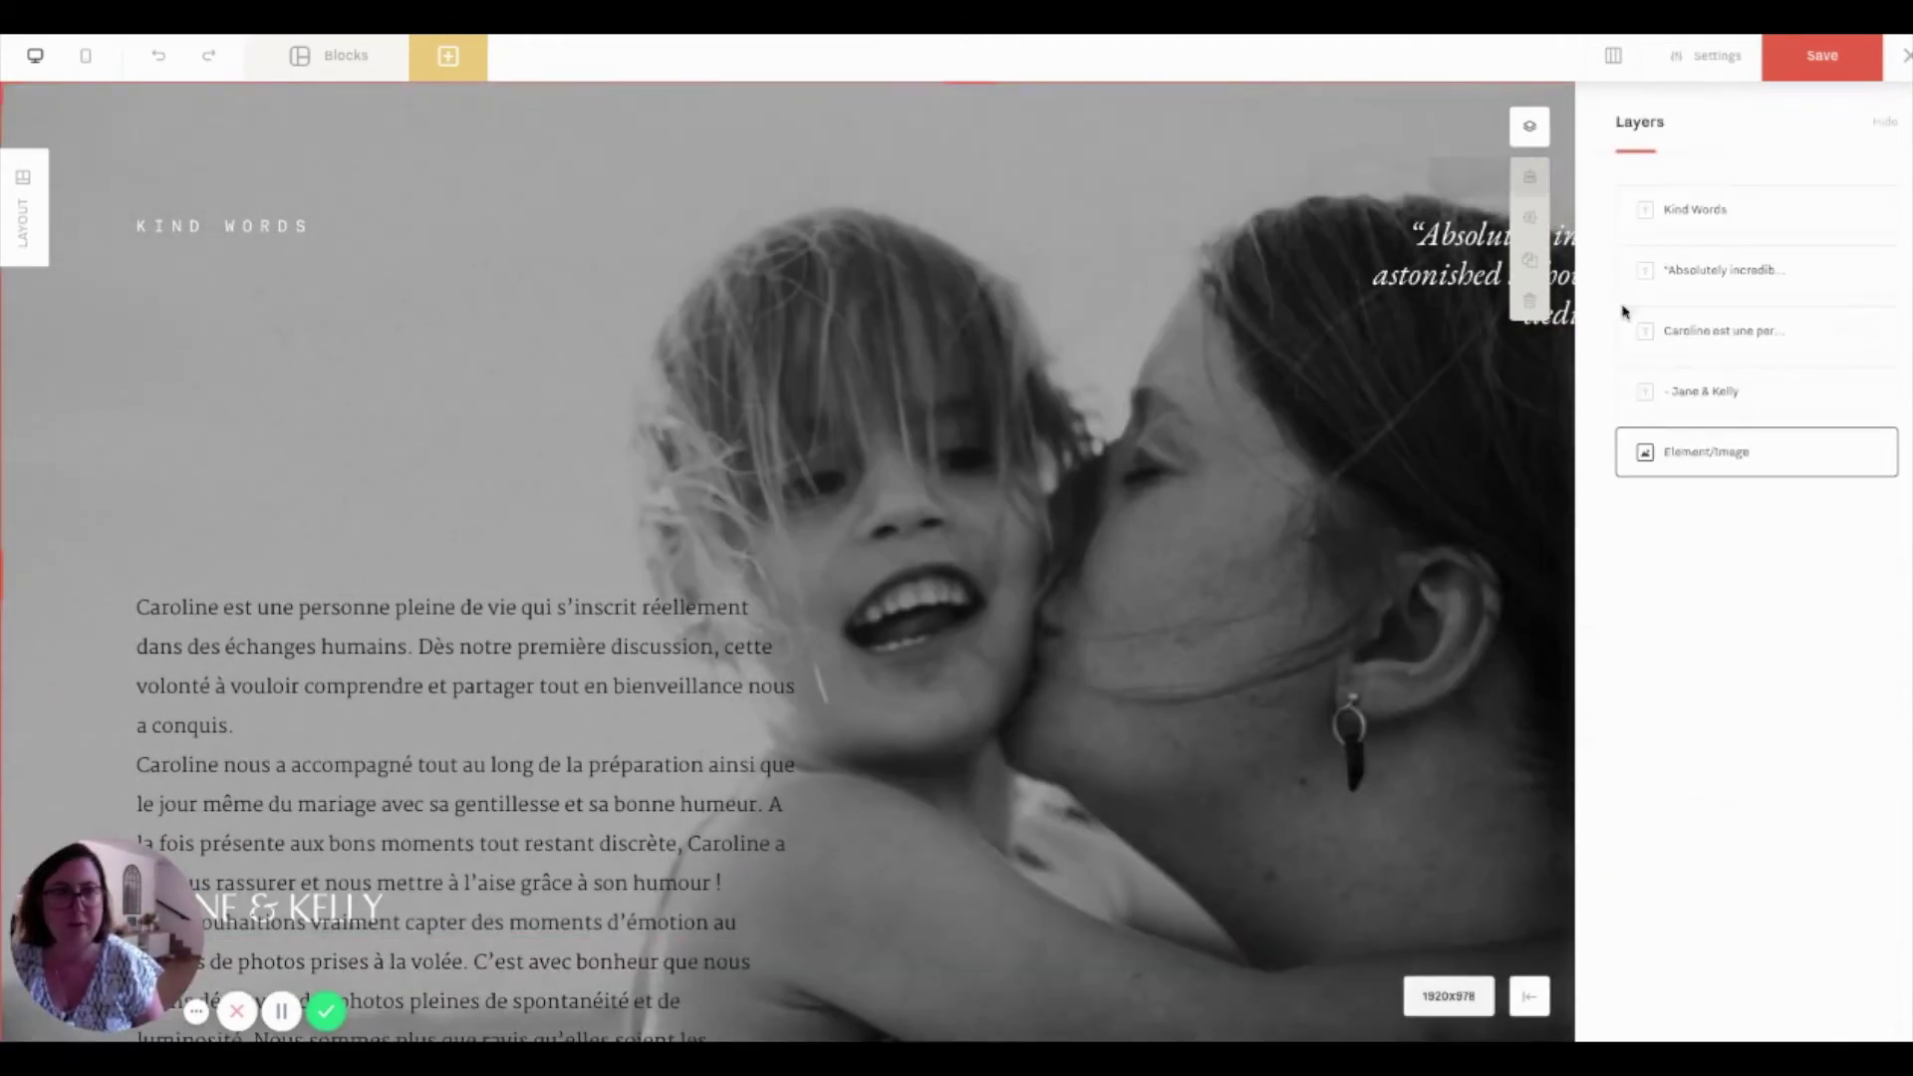
pyautogui.click(1714, 349)
pyautogui.moveTo(464, 847); pyautogui.dragTo(305, 517)
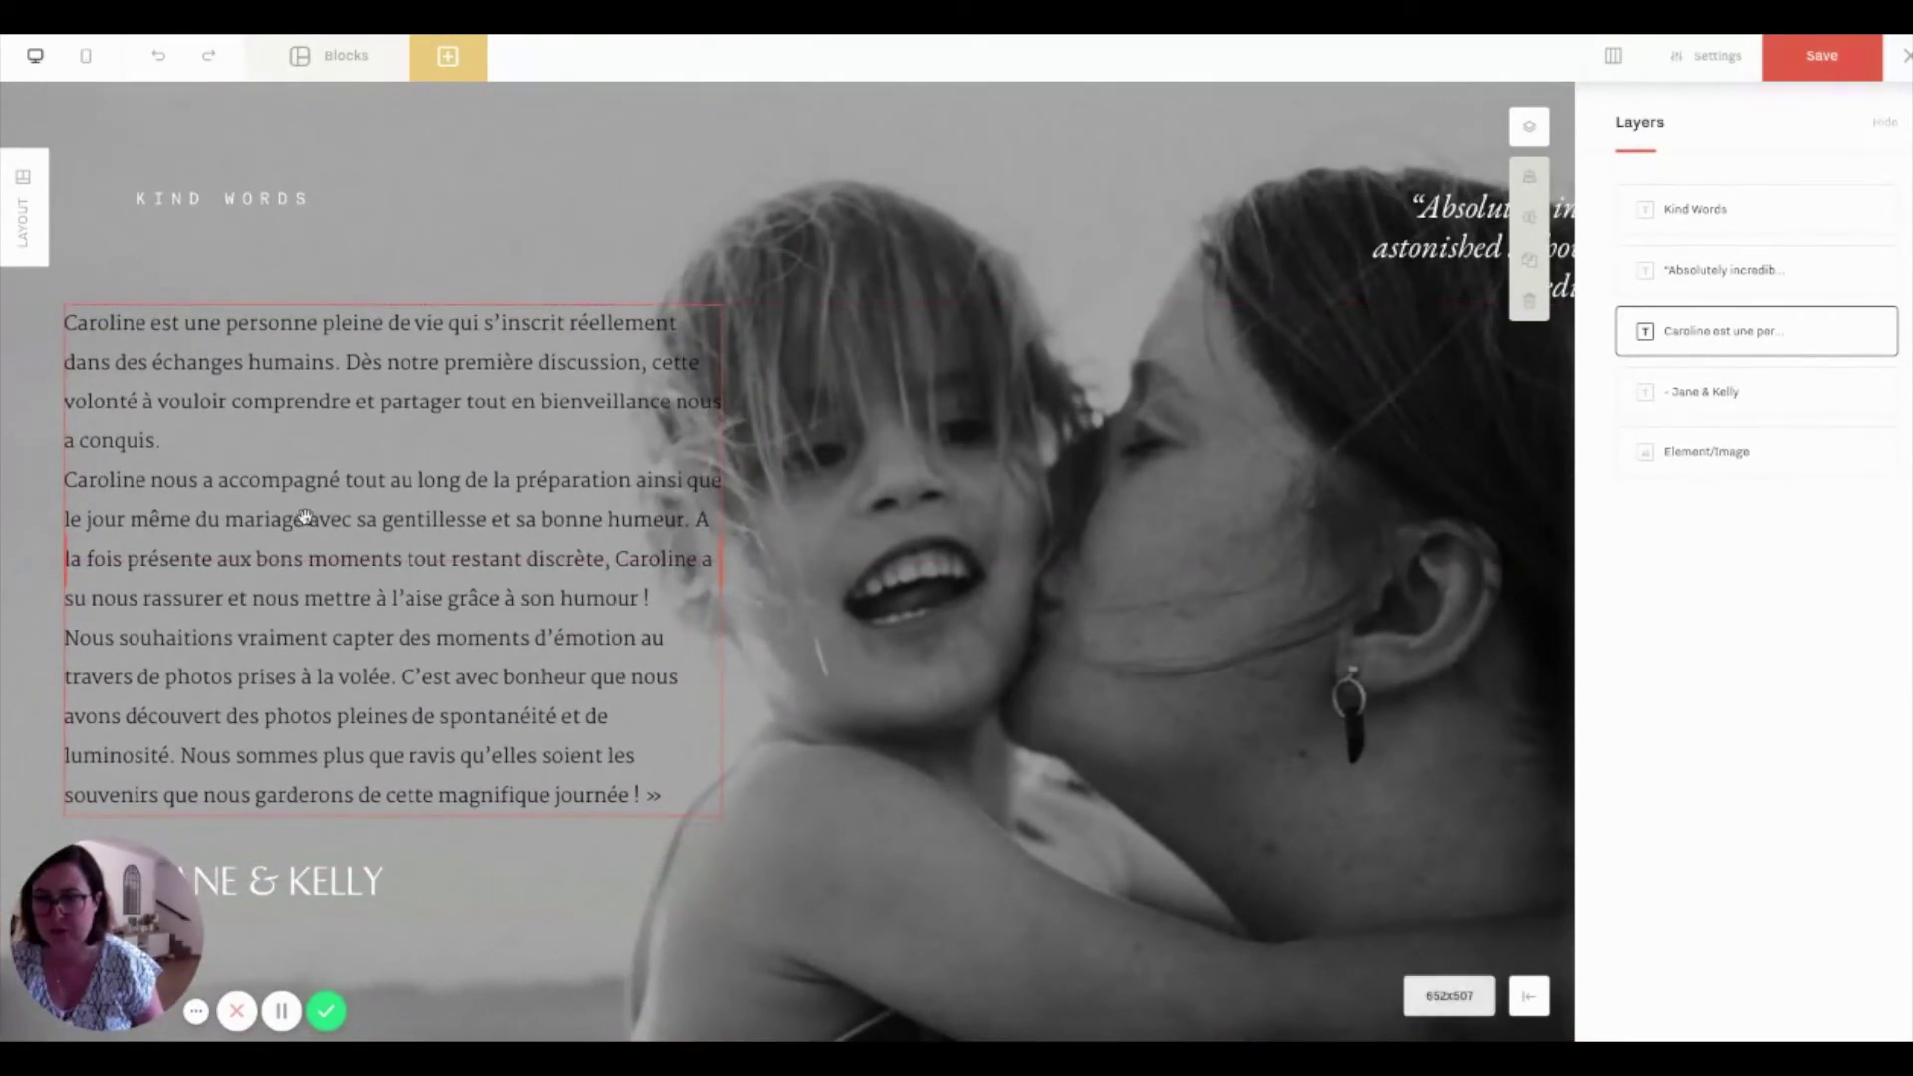
# Recolour the whole testimonial paragraph with a near-white theme colour.
pyautogui.doubleClick(305, 517)
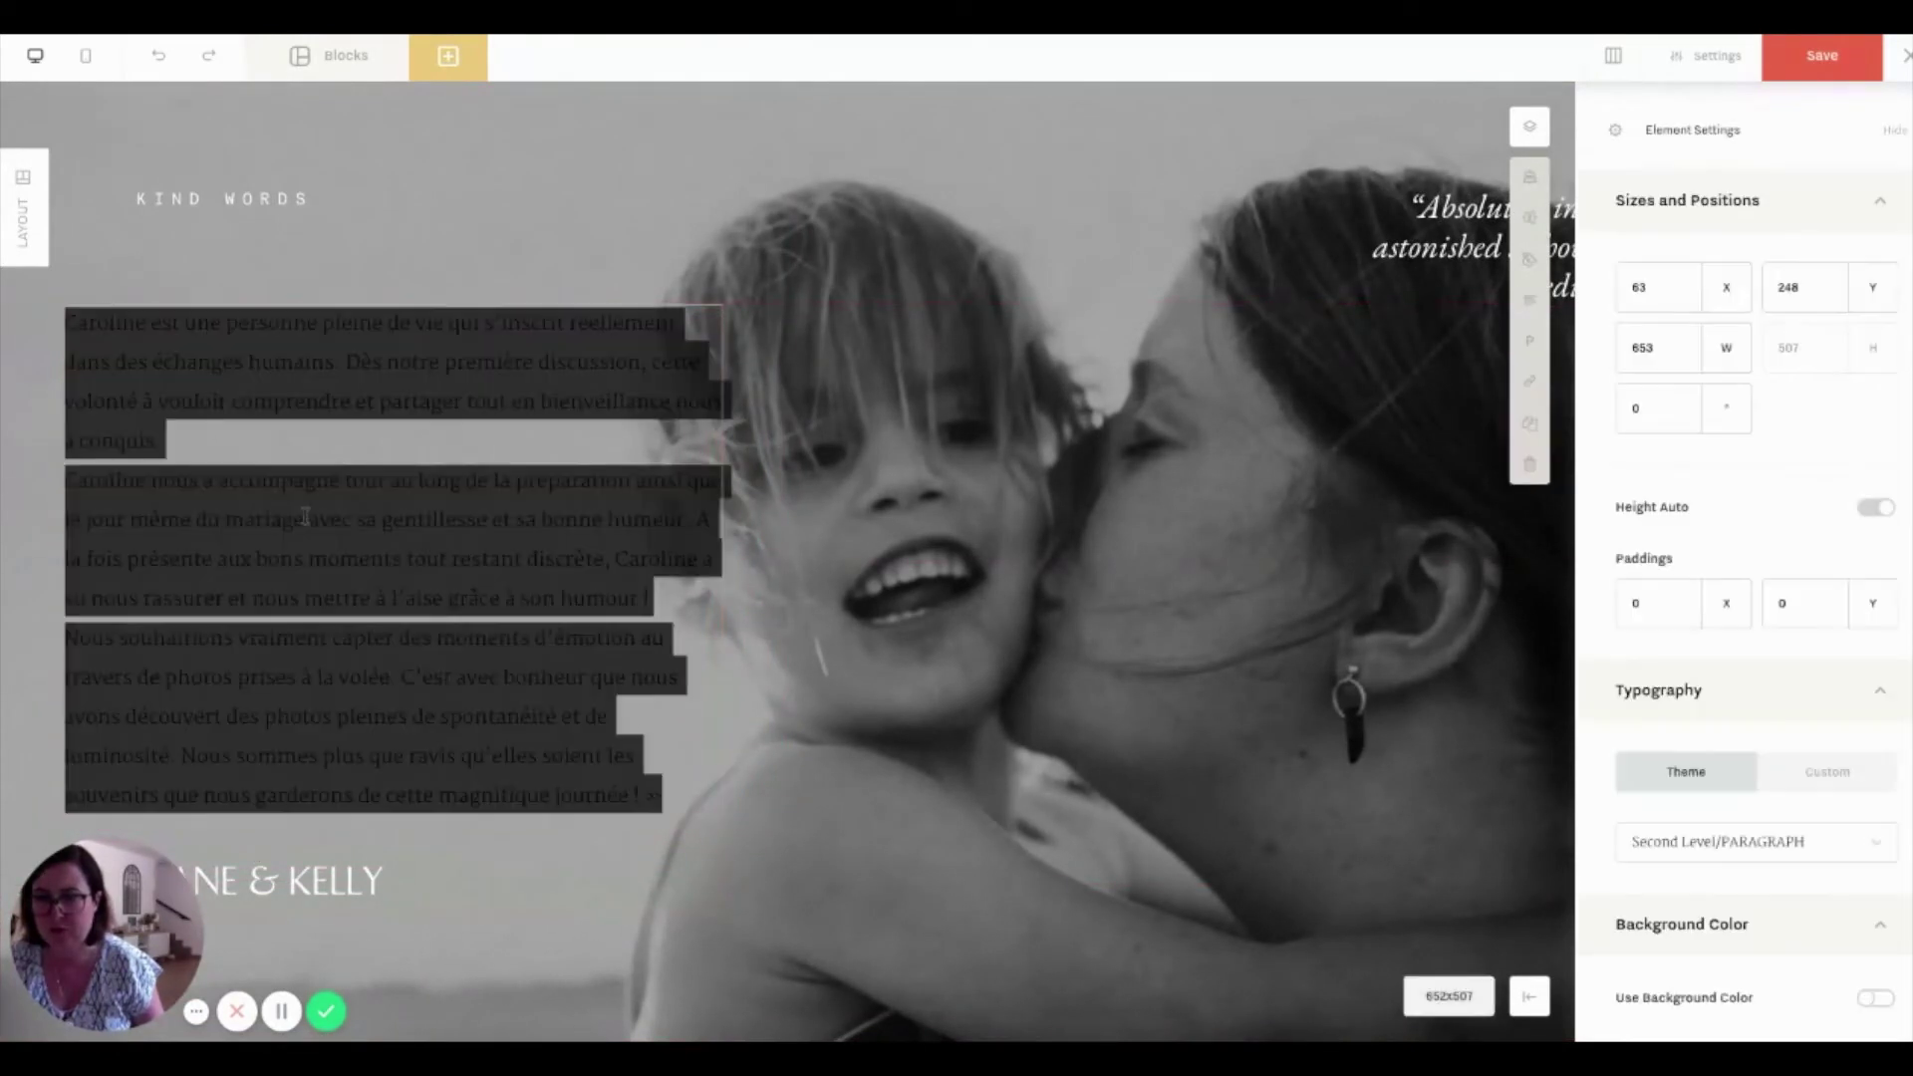
pyautogui.click(1530, 261)
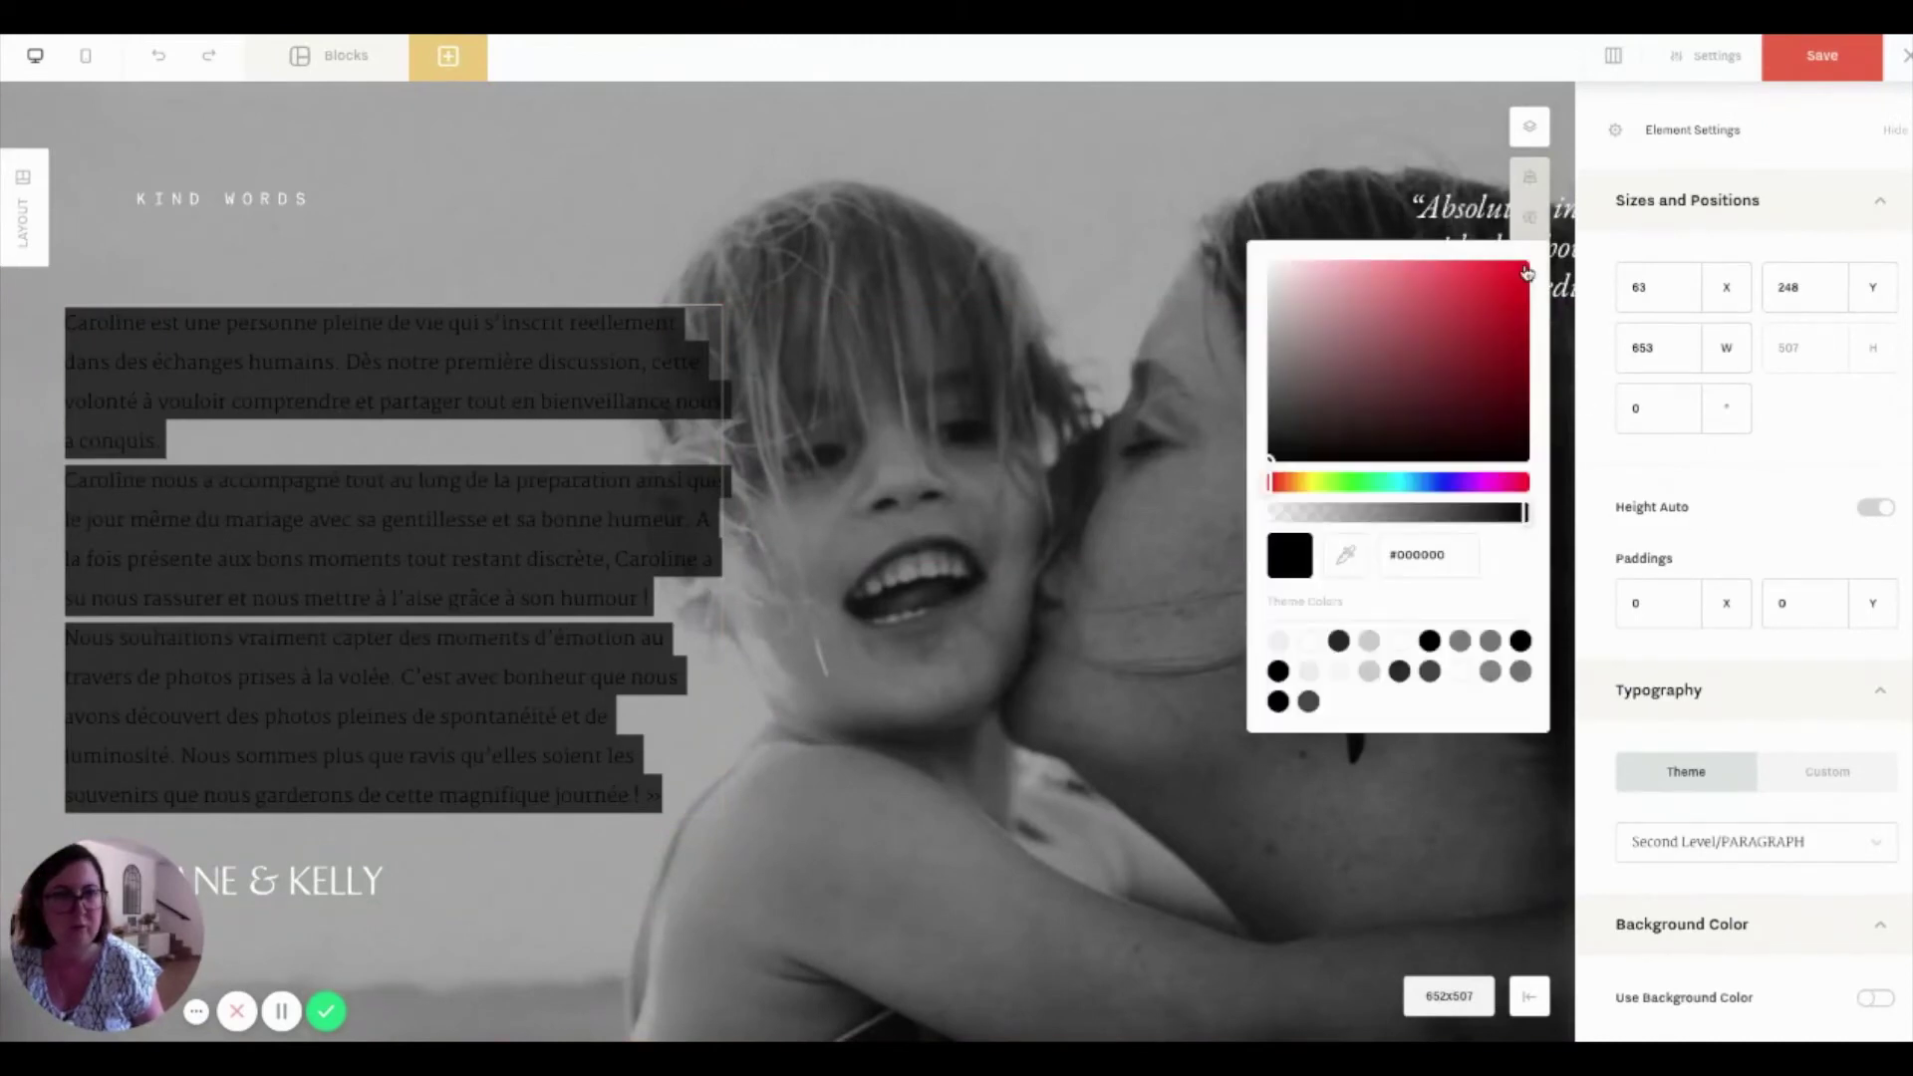
pyautogui.click(1310, 641)
# Replace the Kind Words heading above the testimonial with "LEUR EXPERIENCE".
pyautogui.click(503, 177)
pyautogui.doubleClick(503, 178)
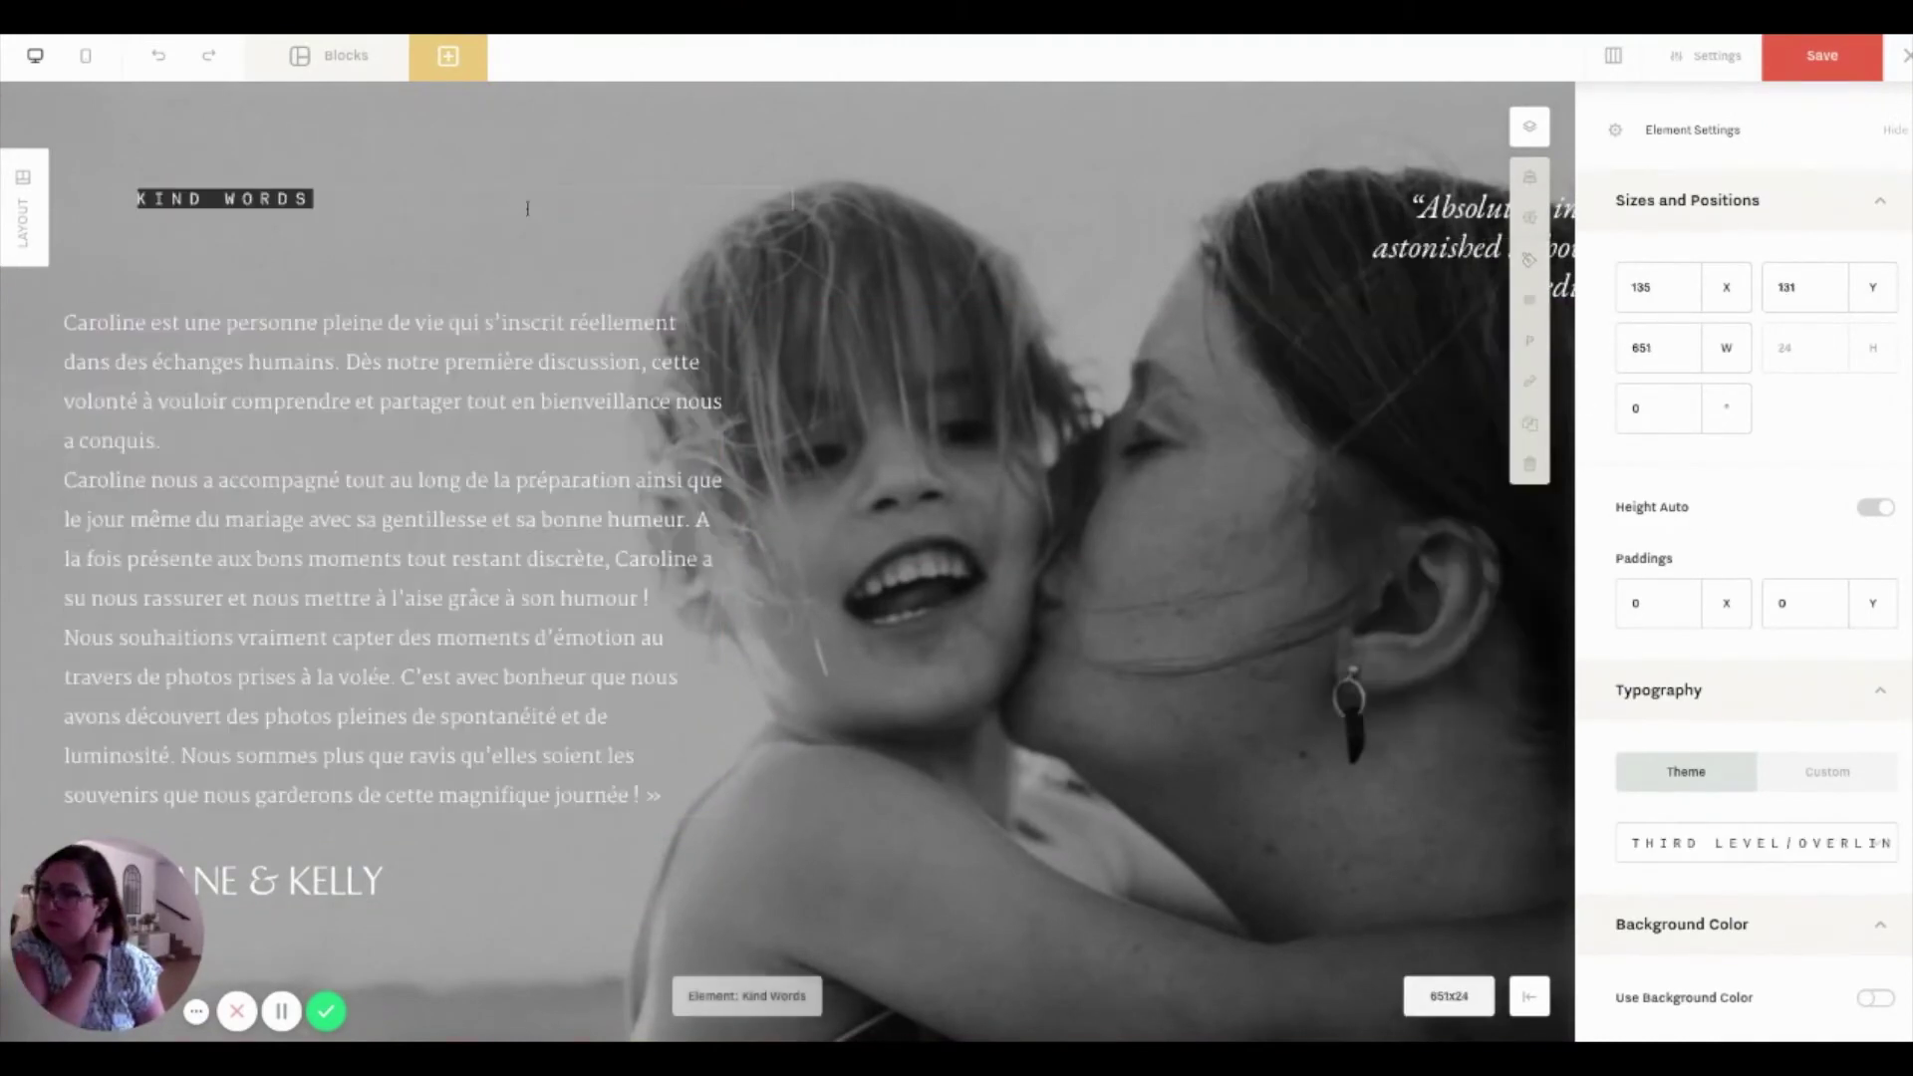
pyautogui.click(313, 195)
pyautogui.moveTo(313, 195); pyautogui.dragTo(90, 208)
pyautogui.write('LEUR EXPERIENCE')
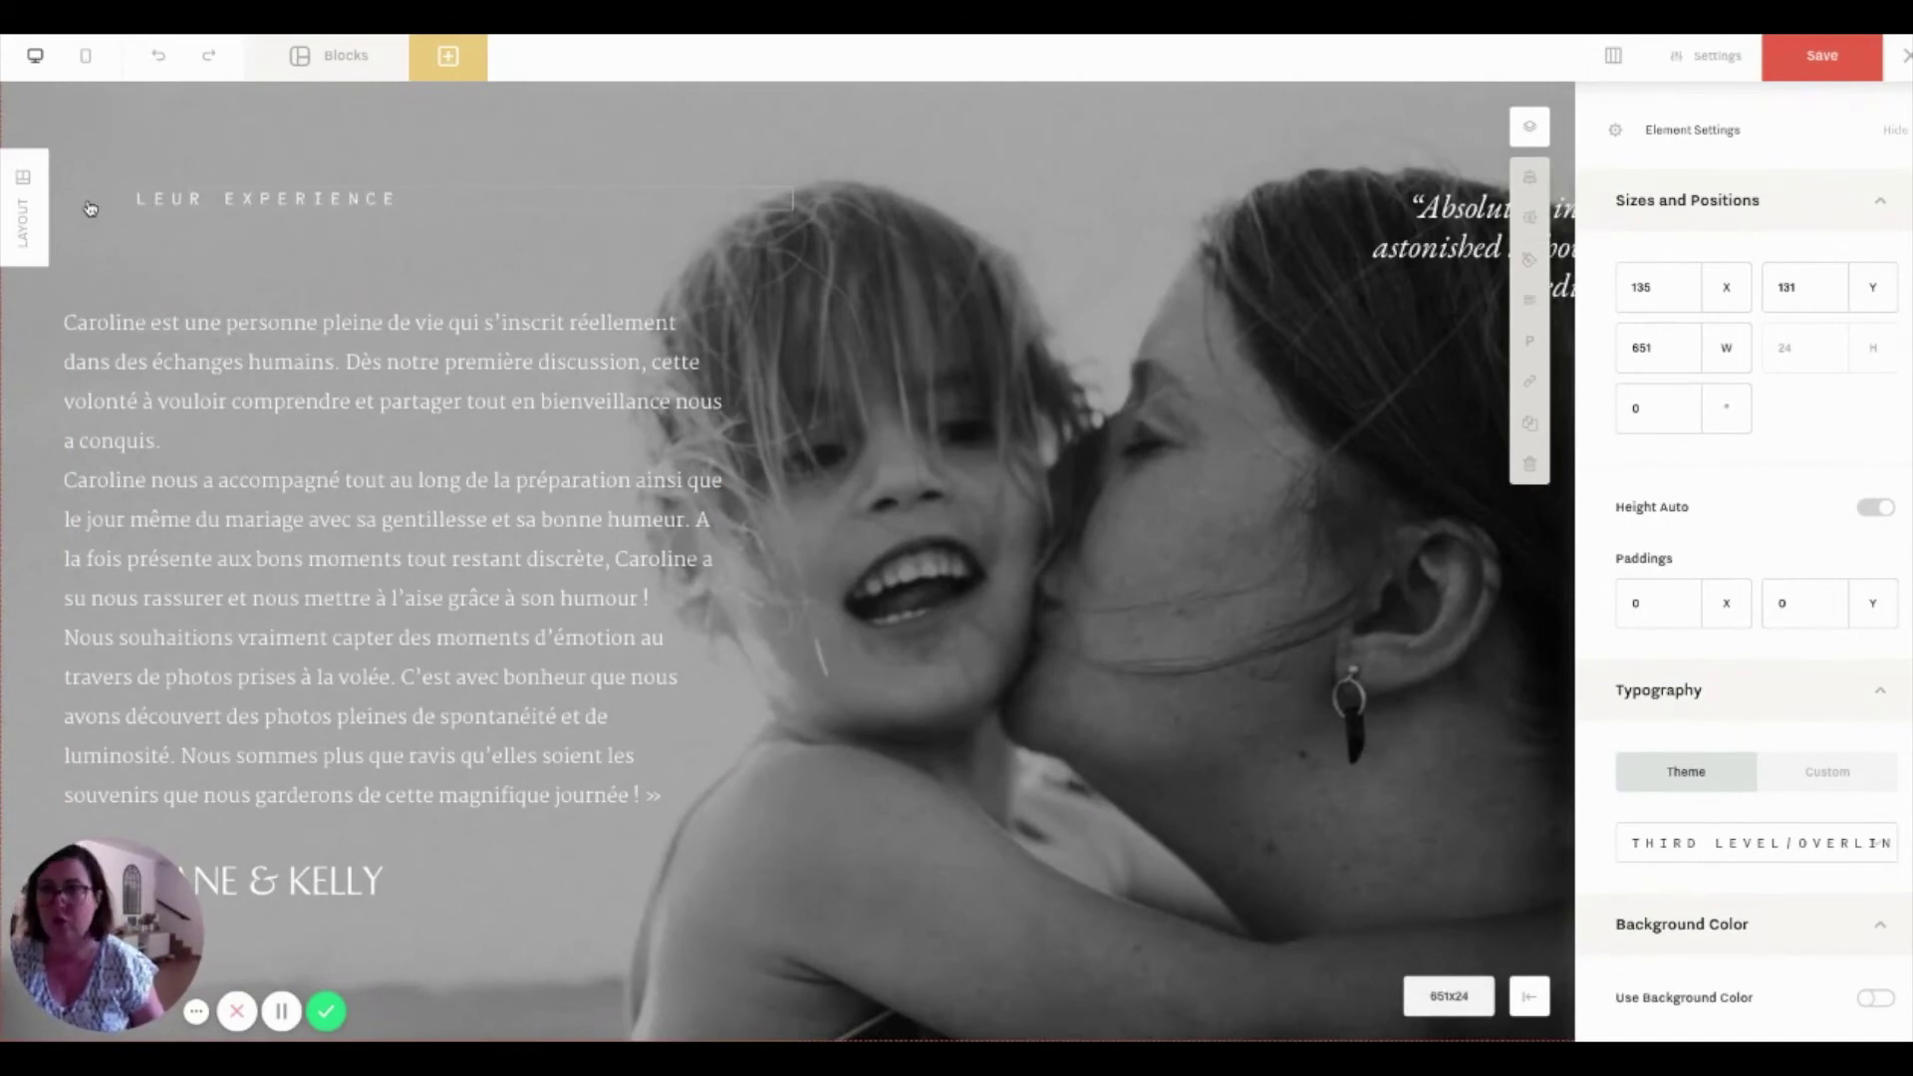
# Clear the placeholder names from the signature line below the testimonial paragraph.
pyautogui.click(299, 881)
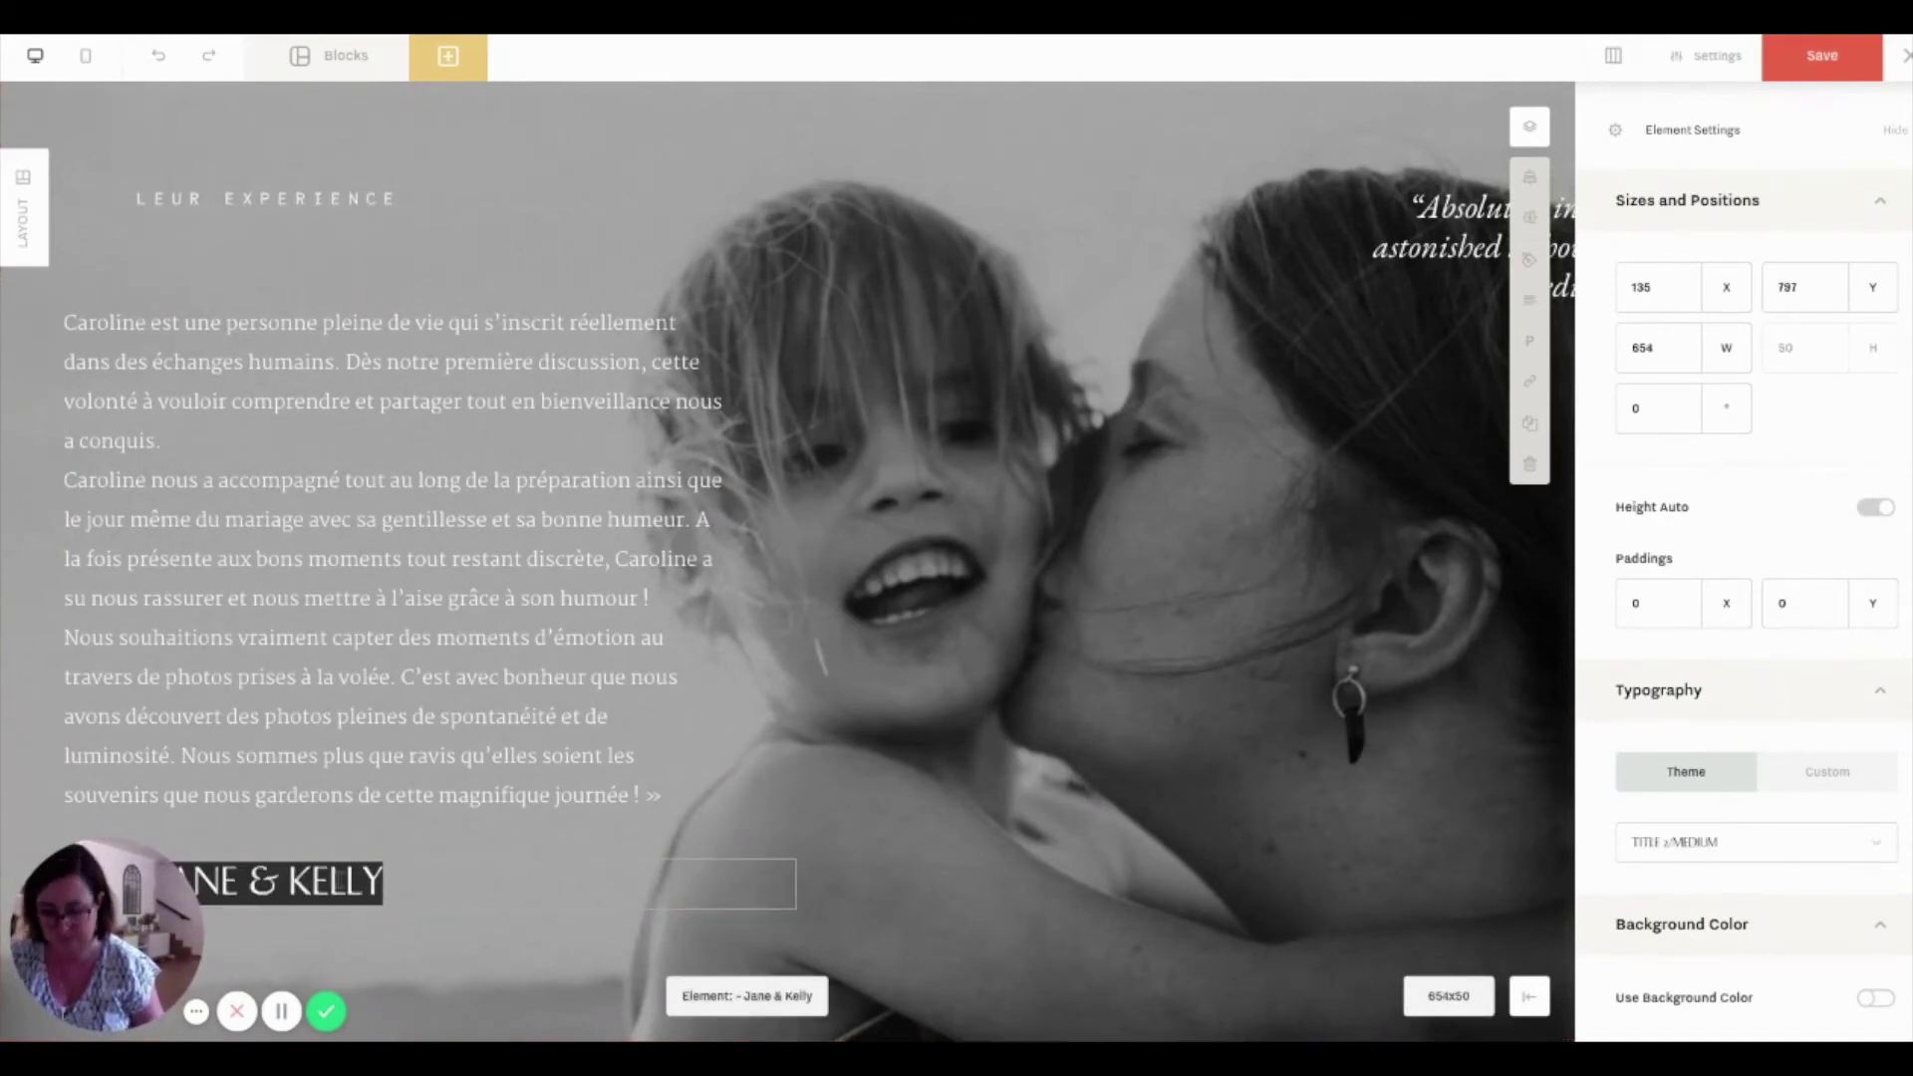
pyautogui.write('CAROLINE')
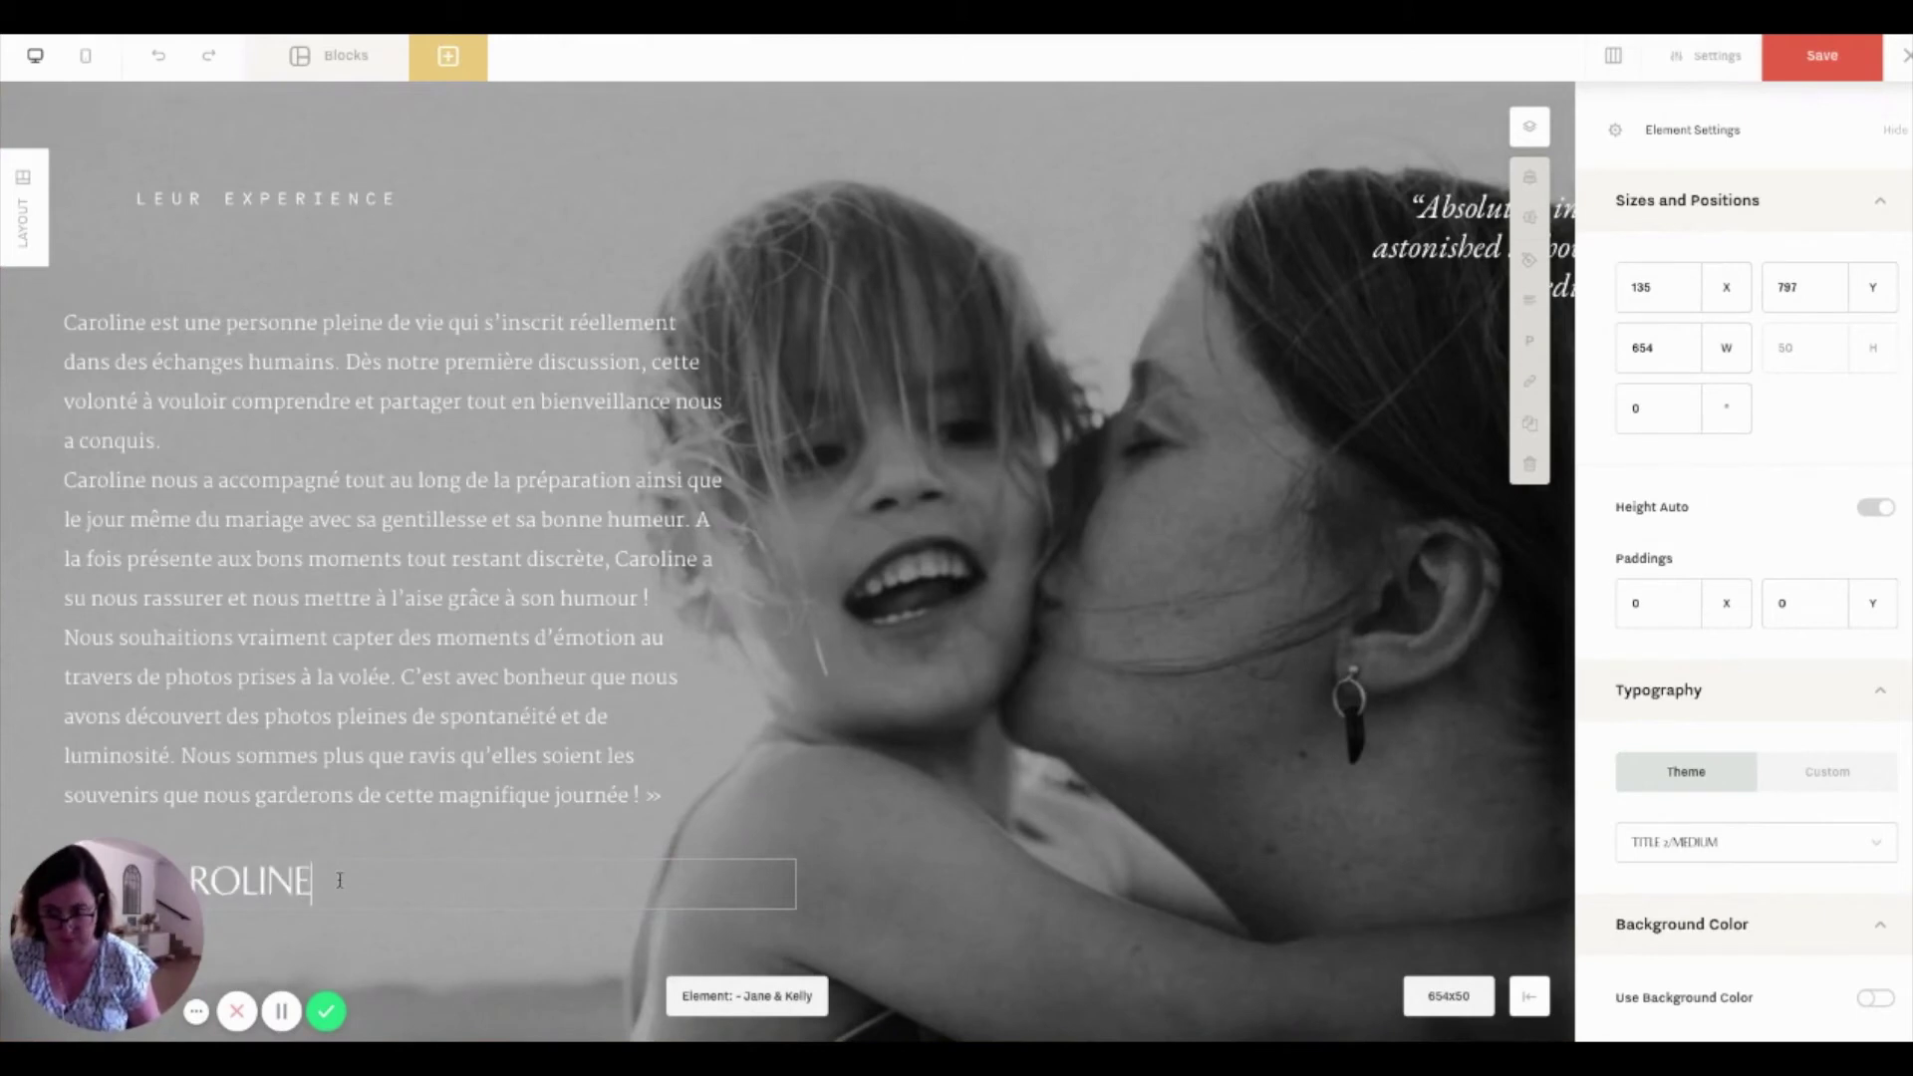
pyautogui.press('BackSpace')
pyautogui.press('BackSpace')
pyautogui.press('BackSpace')
pyautogui.press('BackSpace')
pyautogui.press('BackSpace')
pyautogui.press('BackSpace')
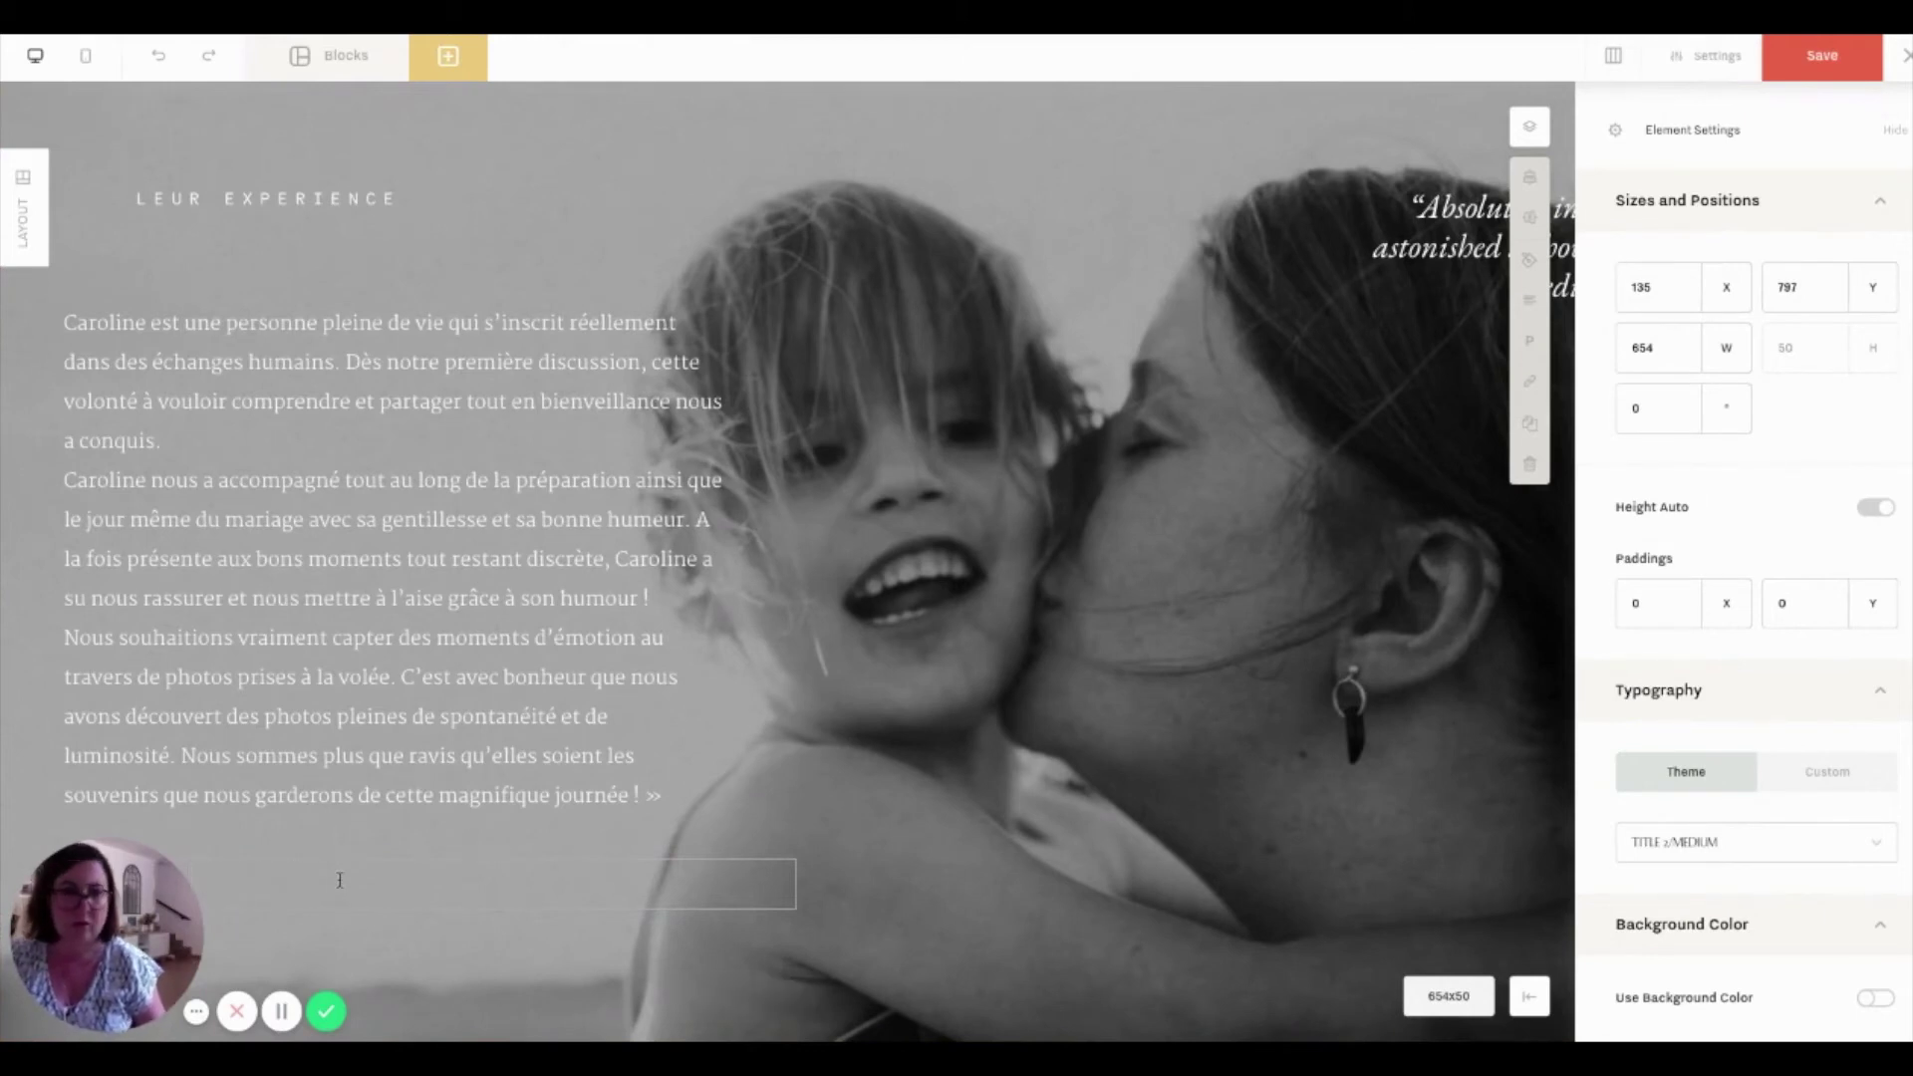
# Style the signature line as Title 3/Large and enter the client's first name followed by "et sa famille".
pyautogui.click(1804, 863)
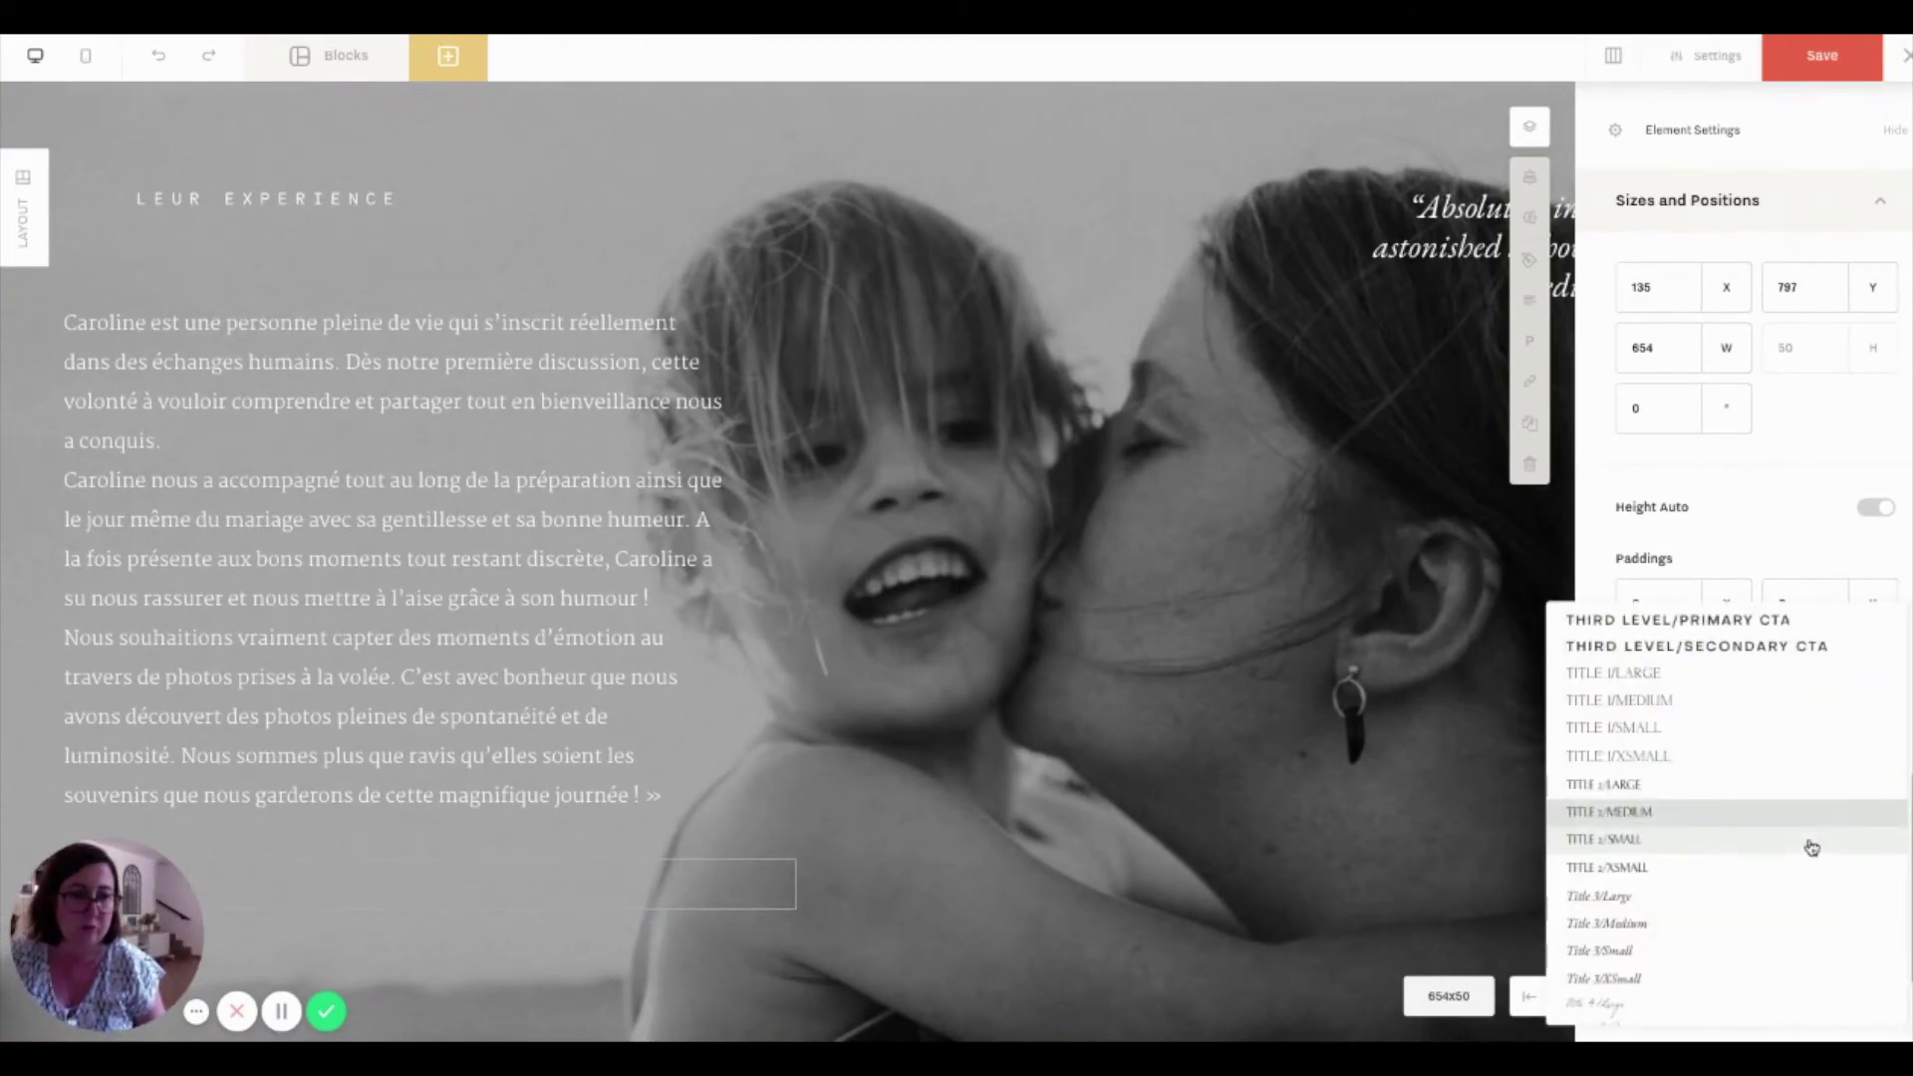
pyautogui.click(1739, 891)
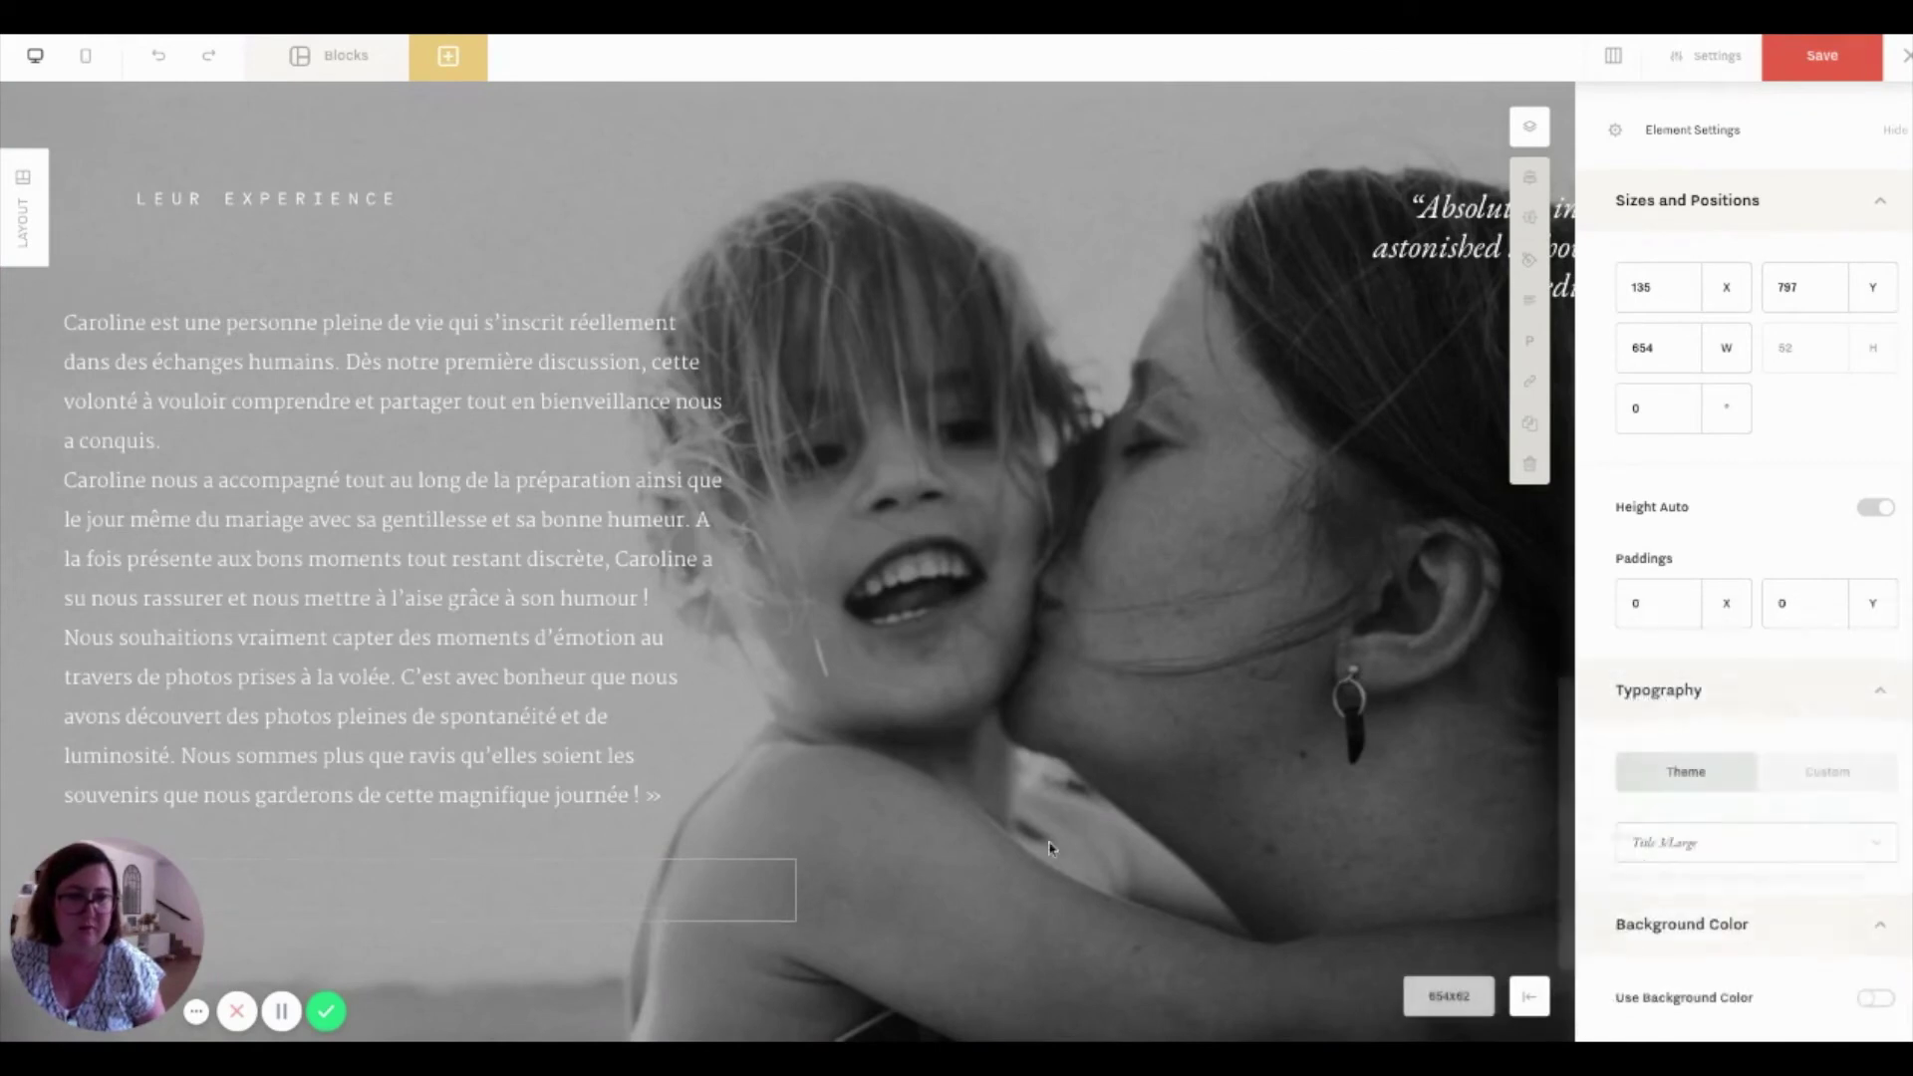
pyautogui.write('C')
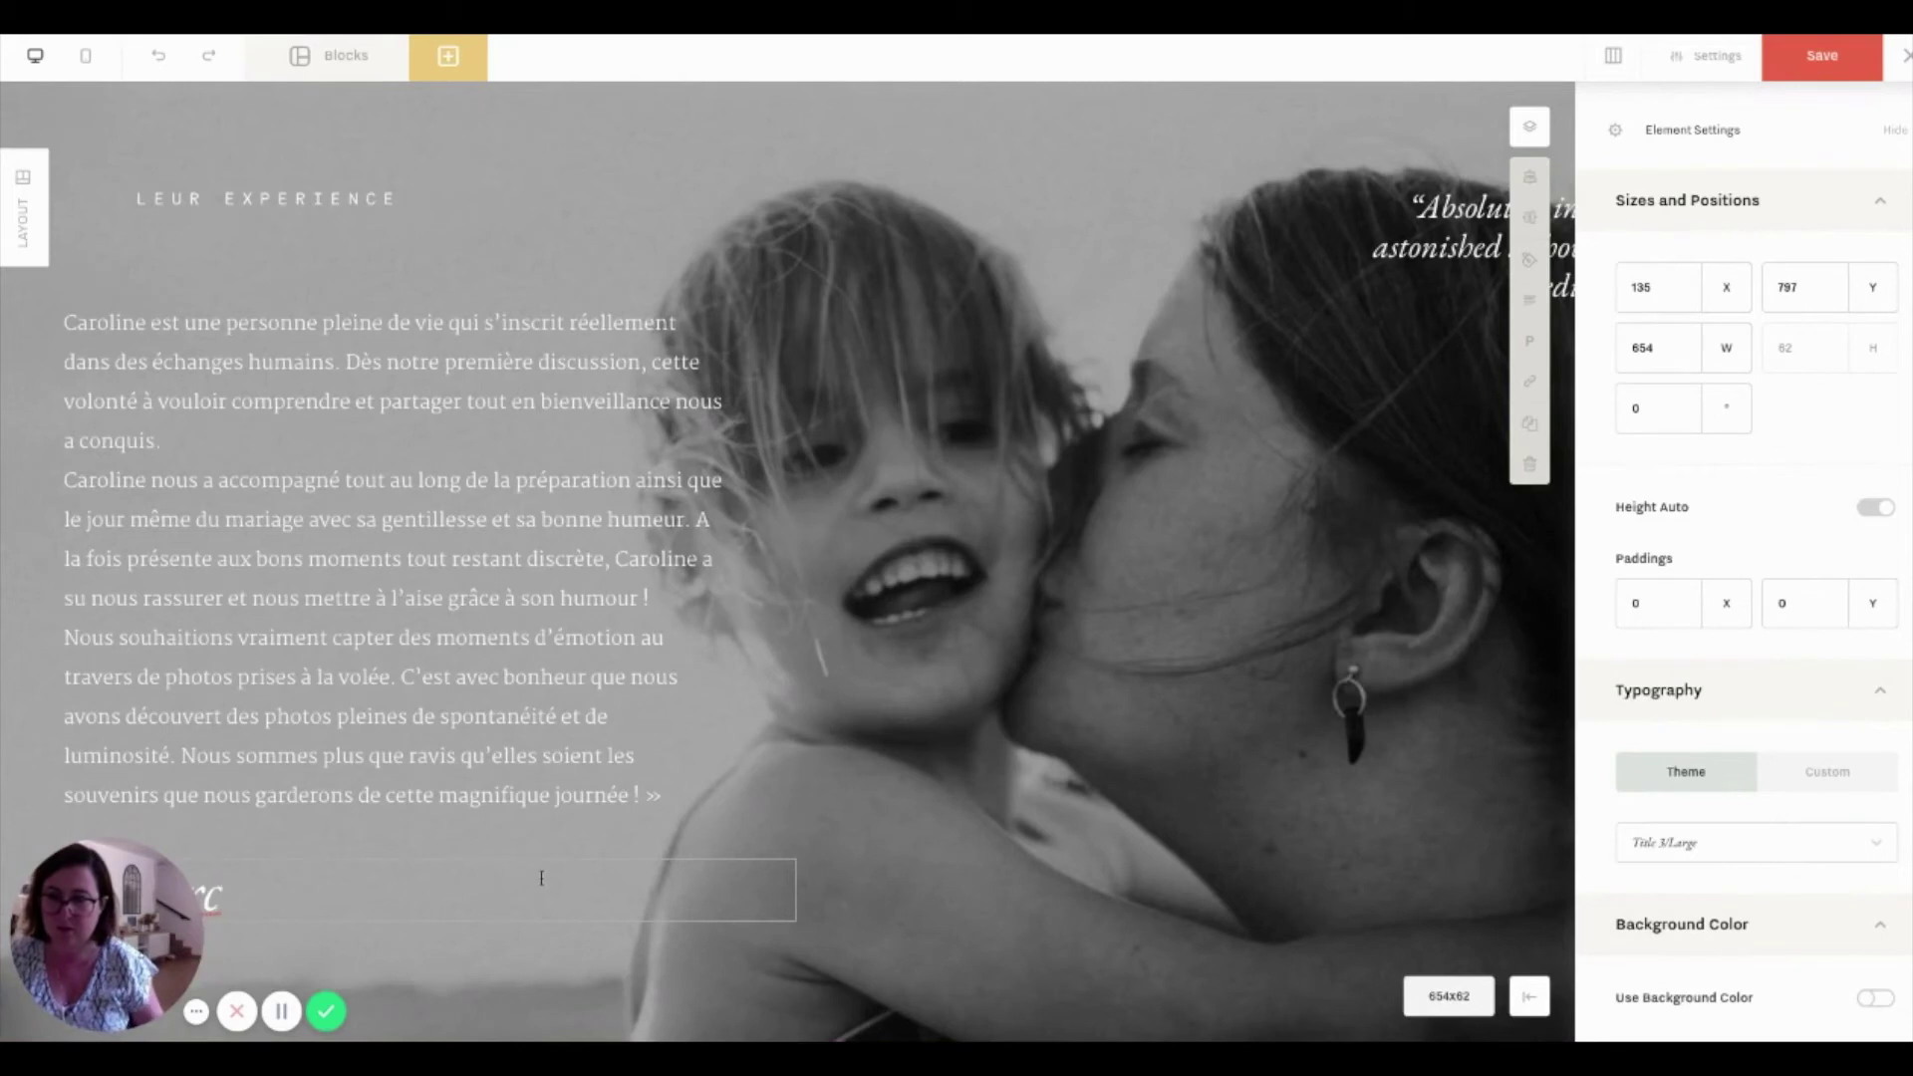
pyautogui.write('ar')
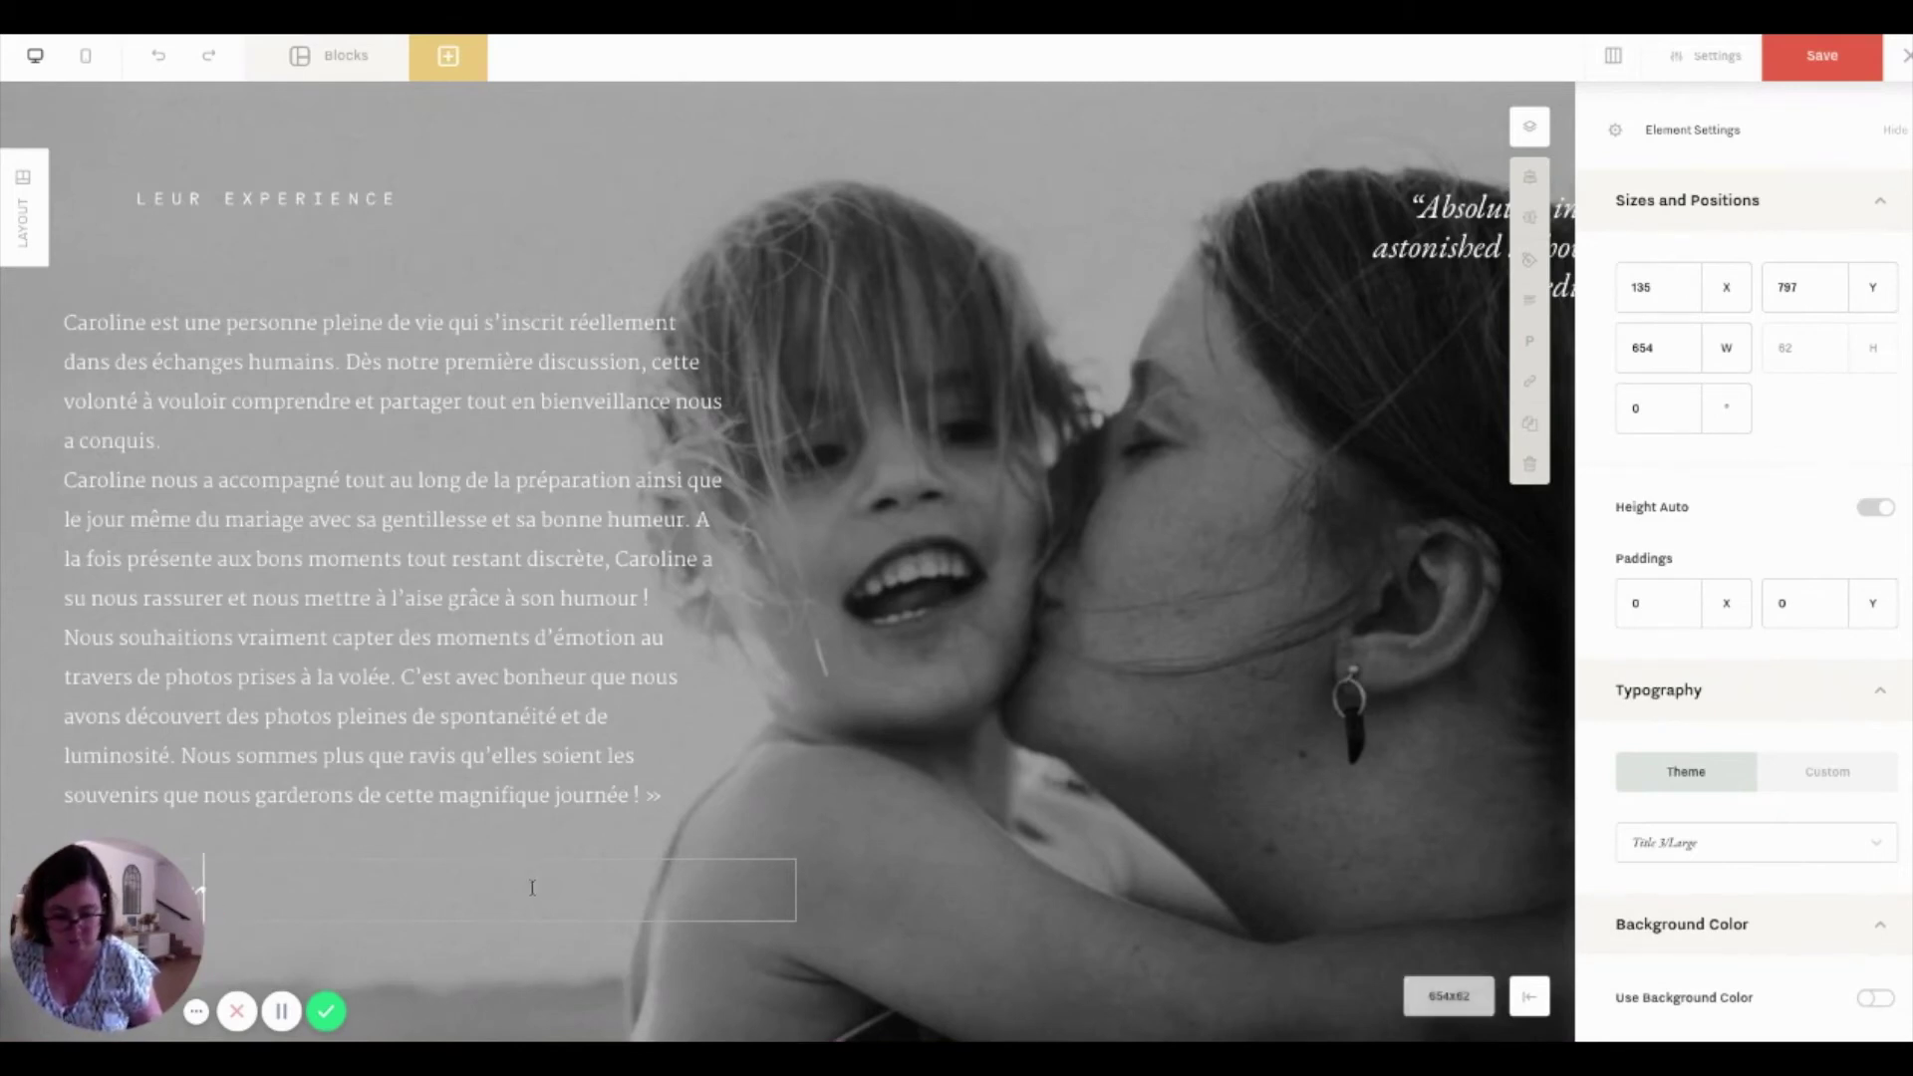
pyautogui.write('oline et sa ')
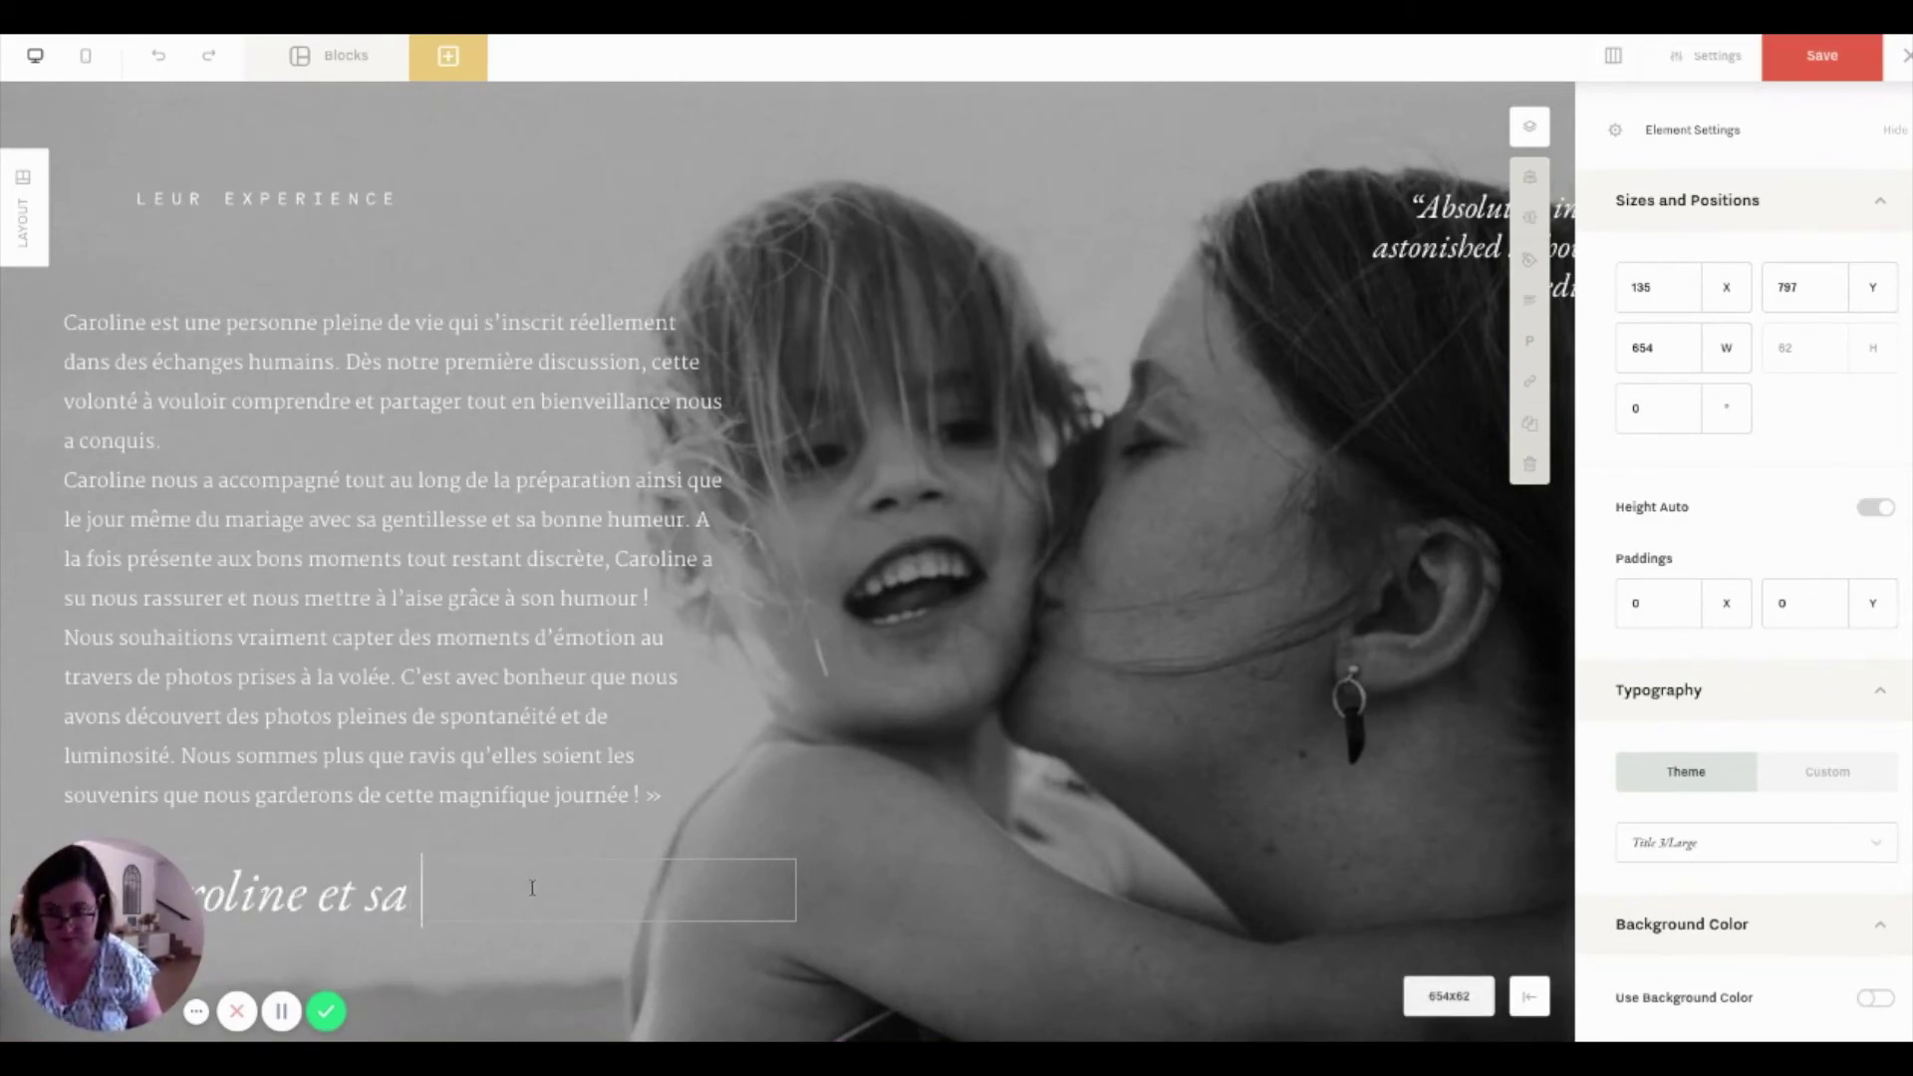
pyautogui.write('famille')
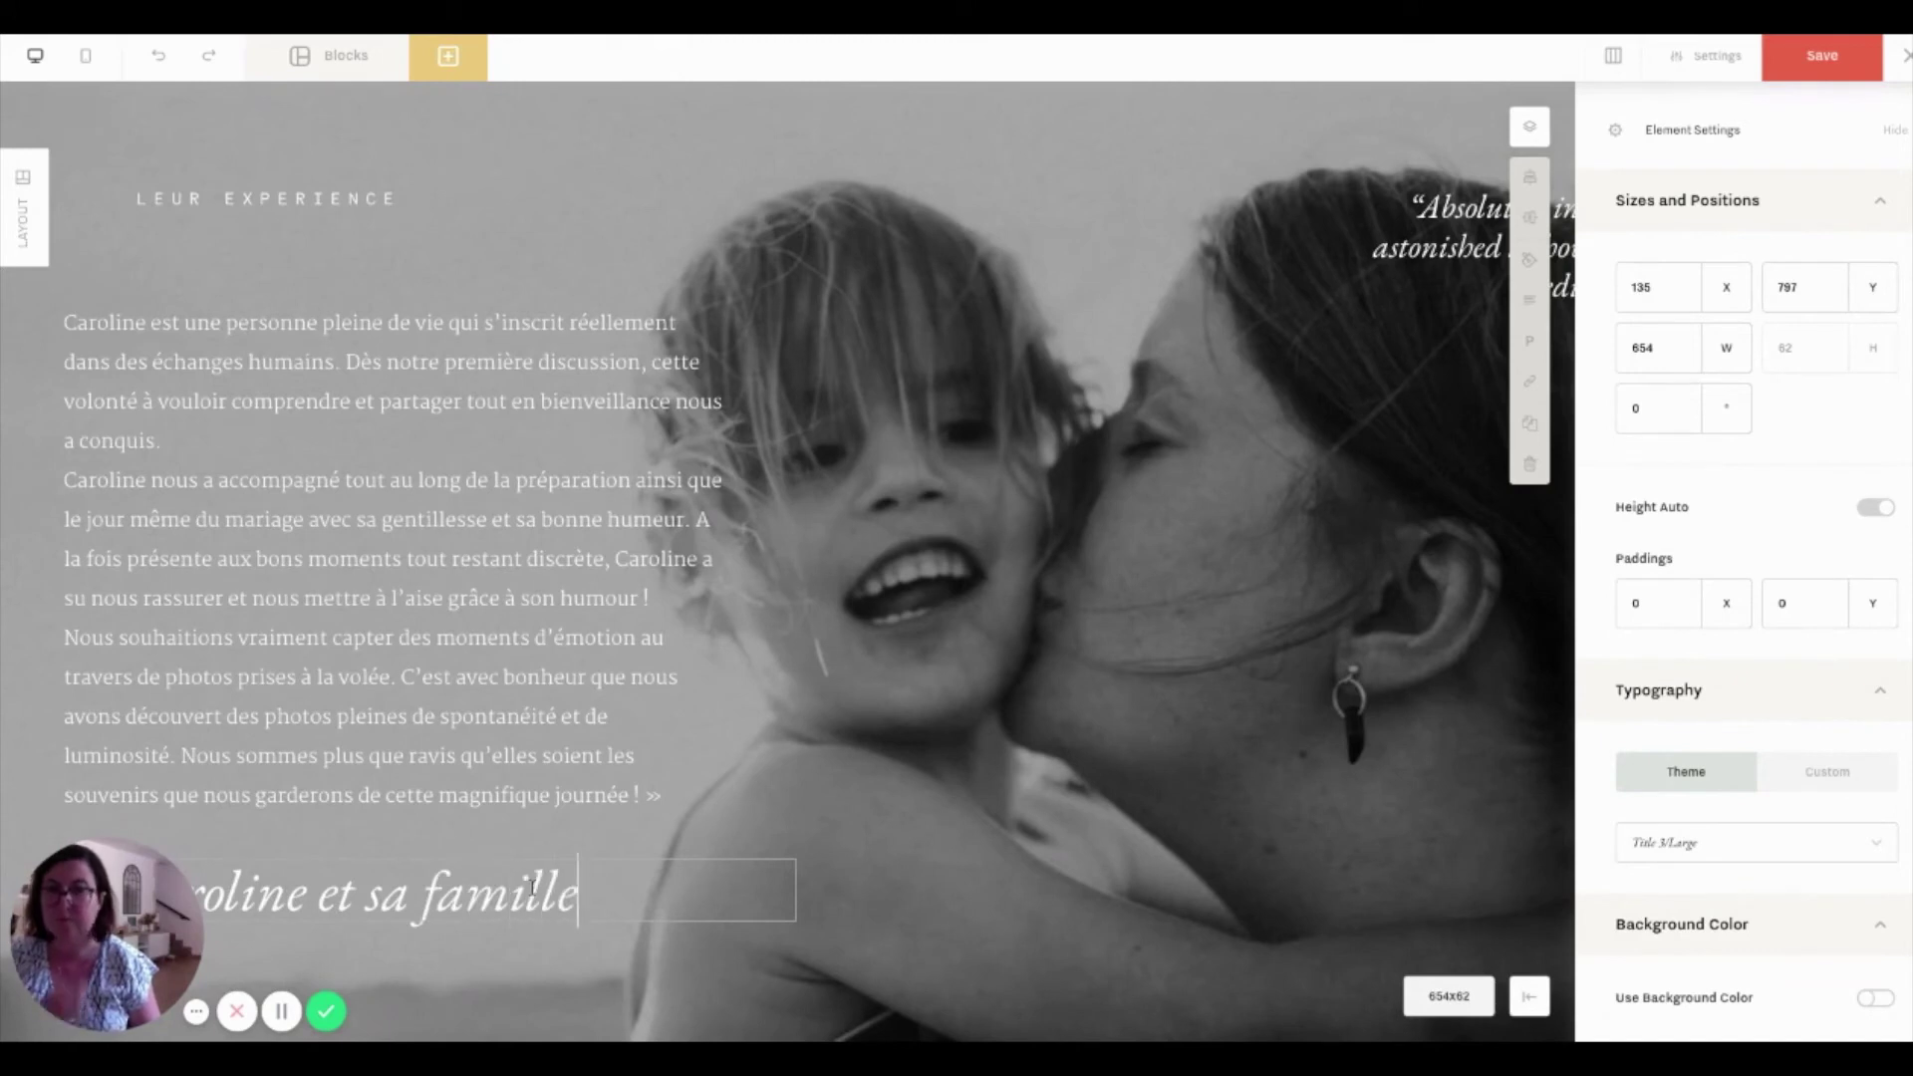
# Select the white italic quote element and save the redesigned testimonial block.
pyautogui.click(1481, 229)
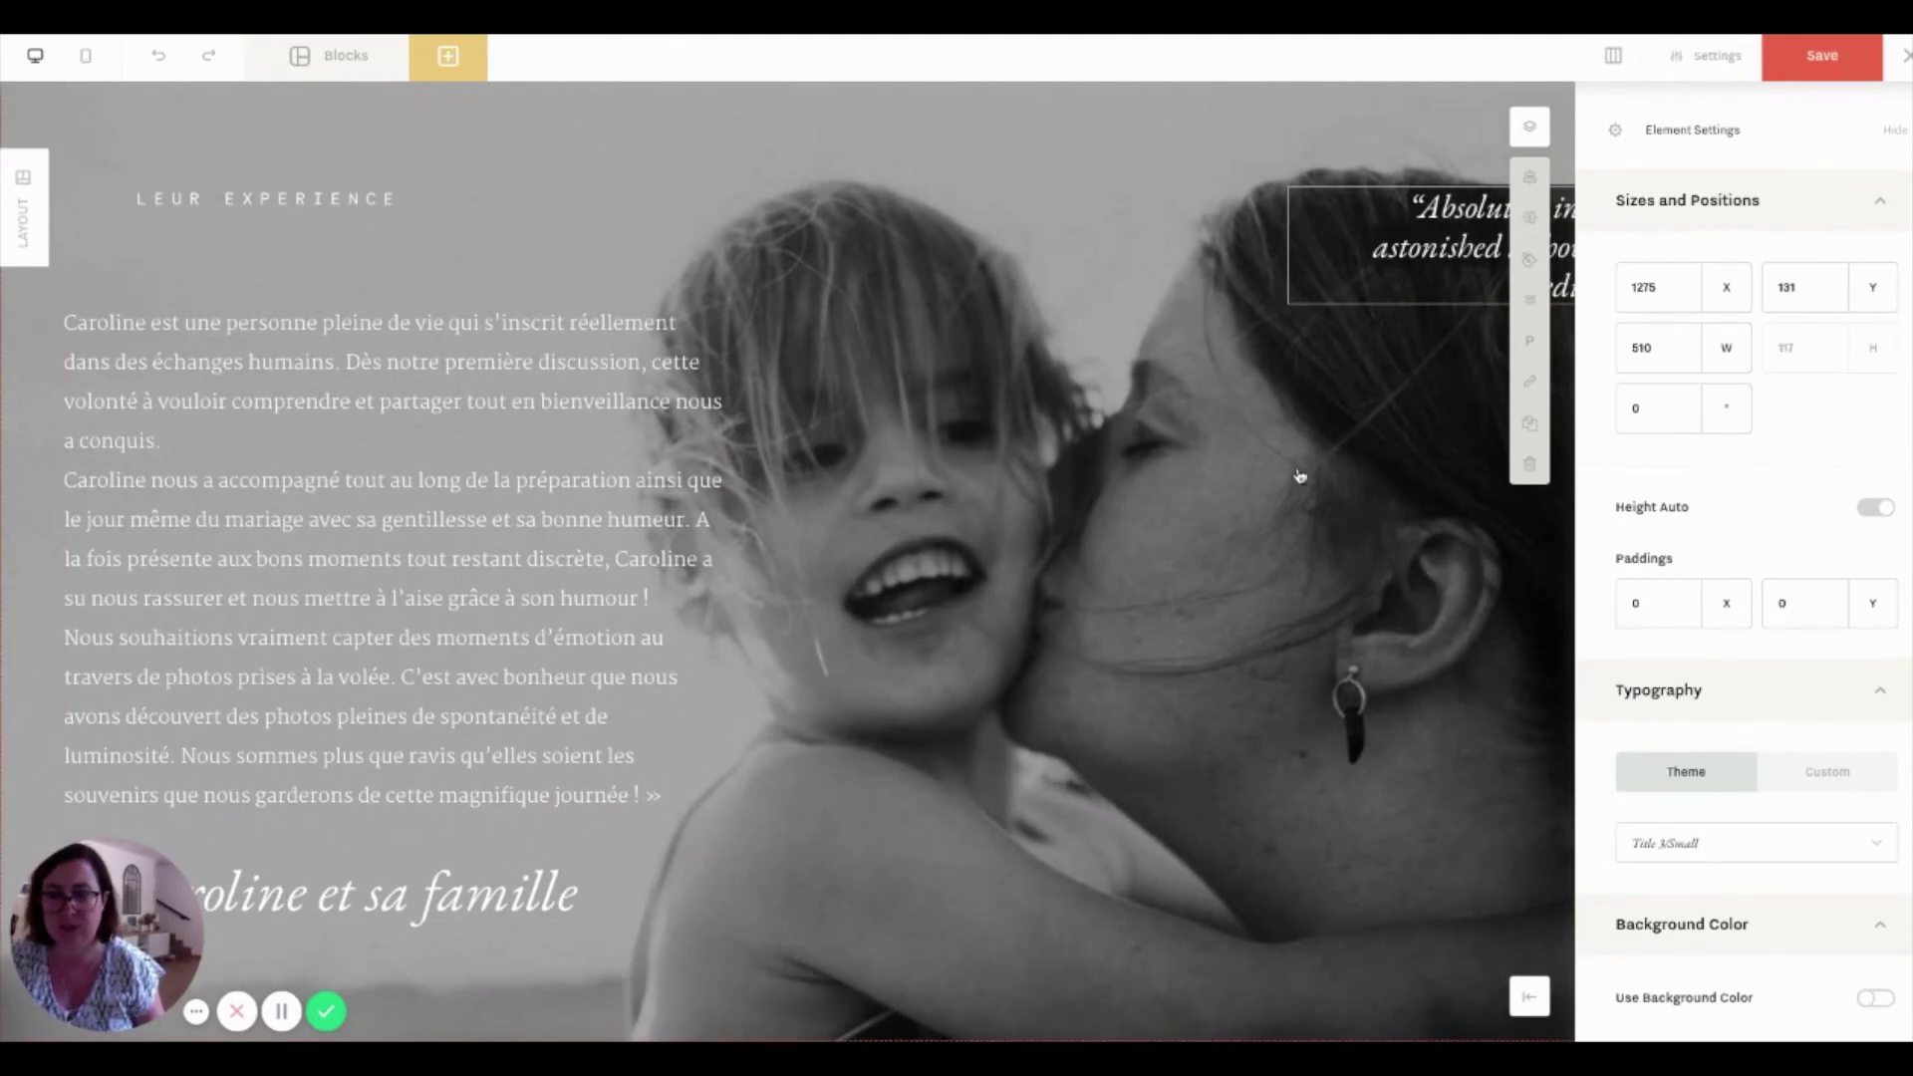
pyautogui.click(1813, 71)
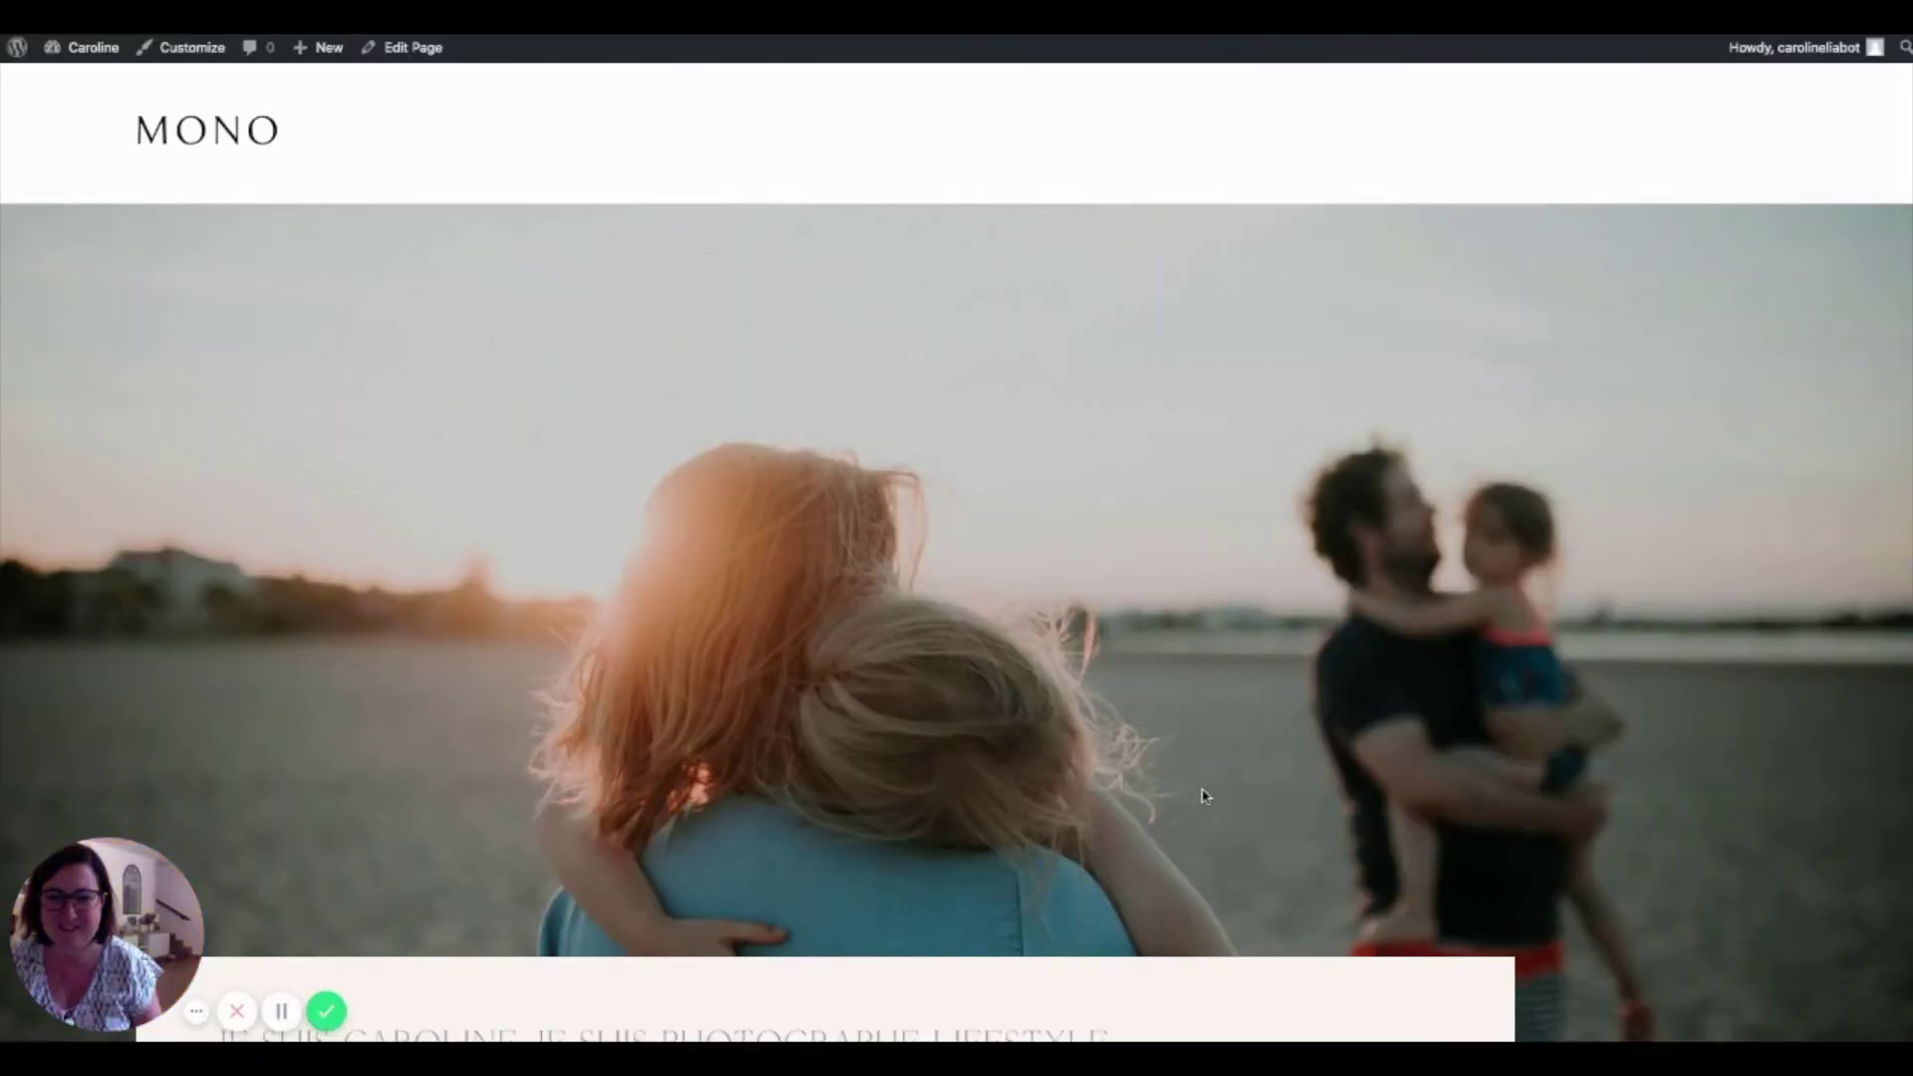
# Review the live page from the cover down to Publications & Recompenses, checking the new testimonial section.
pyautogui.scroll(-4, 1204, 795)
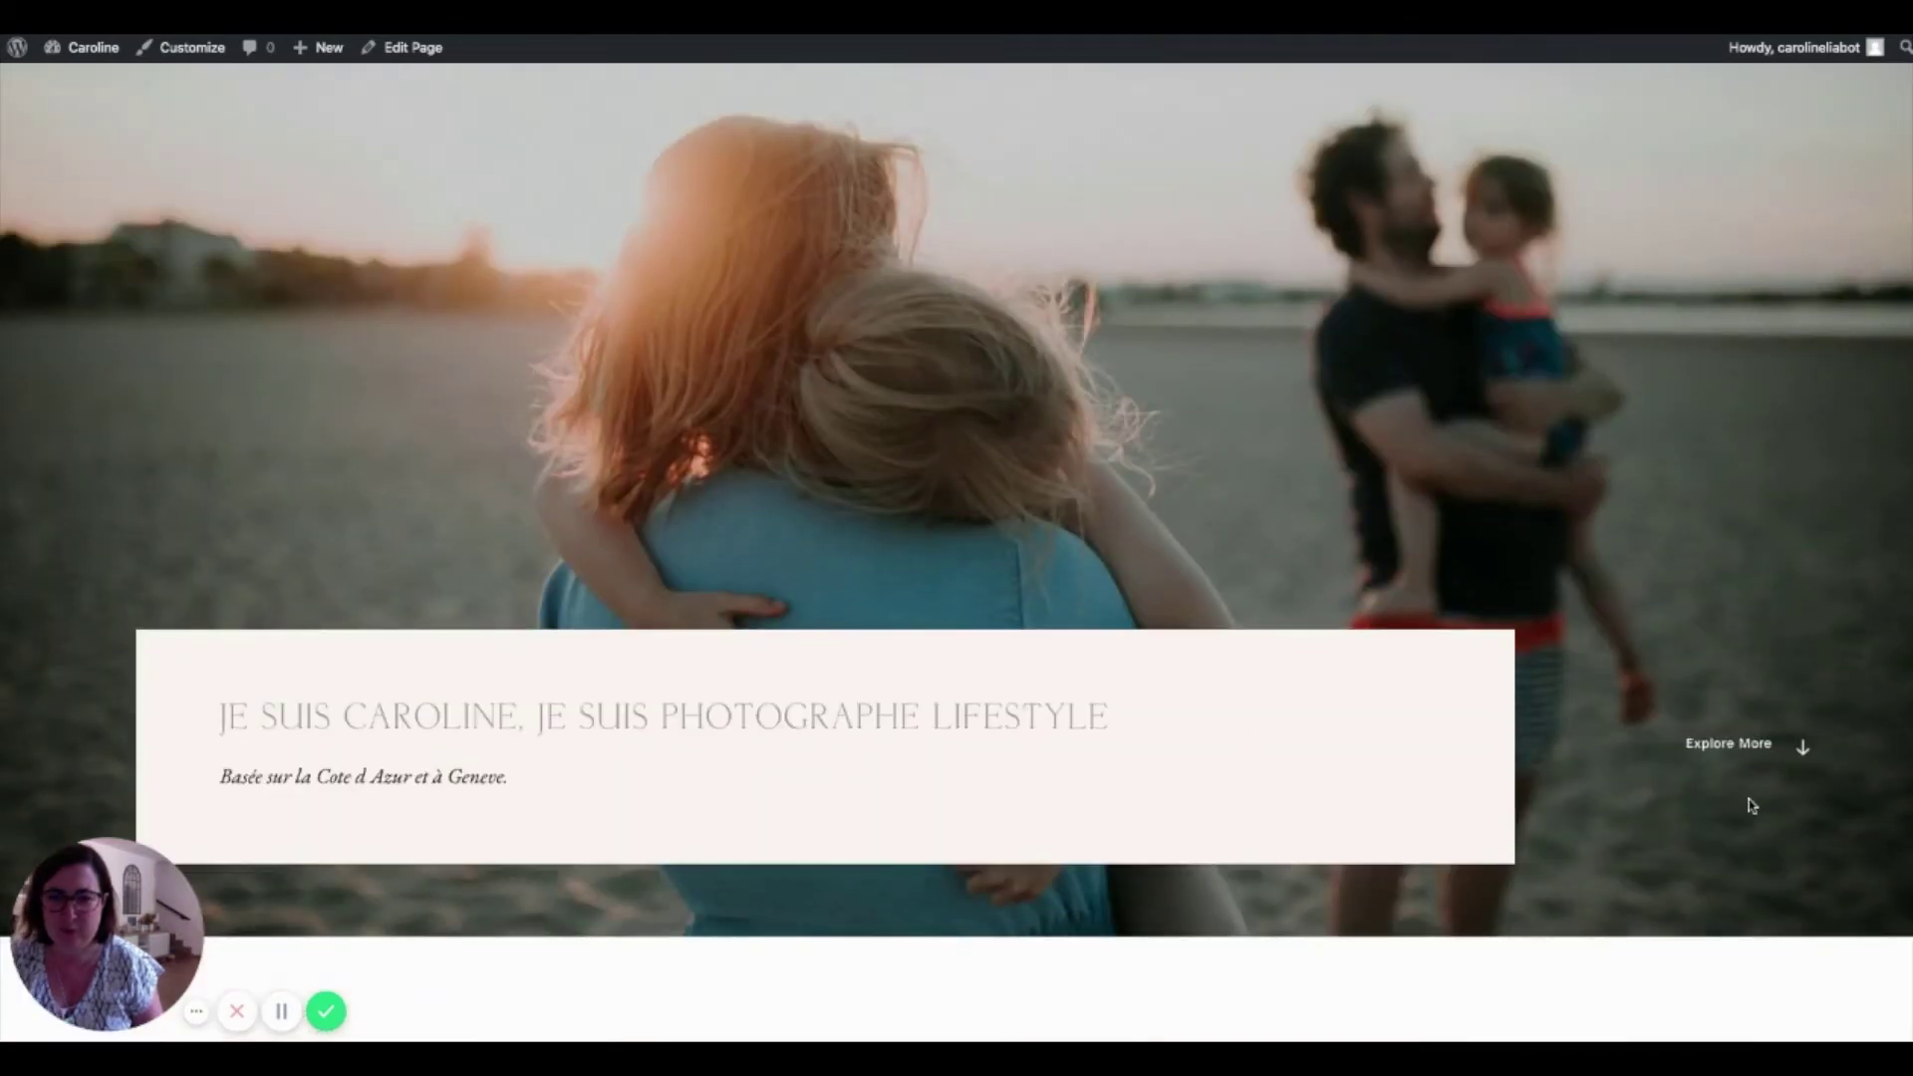
pyautogui.scroll(2, 1753, 806)
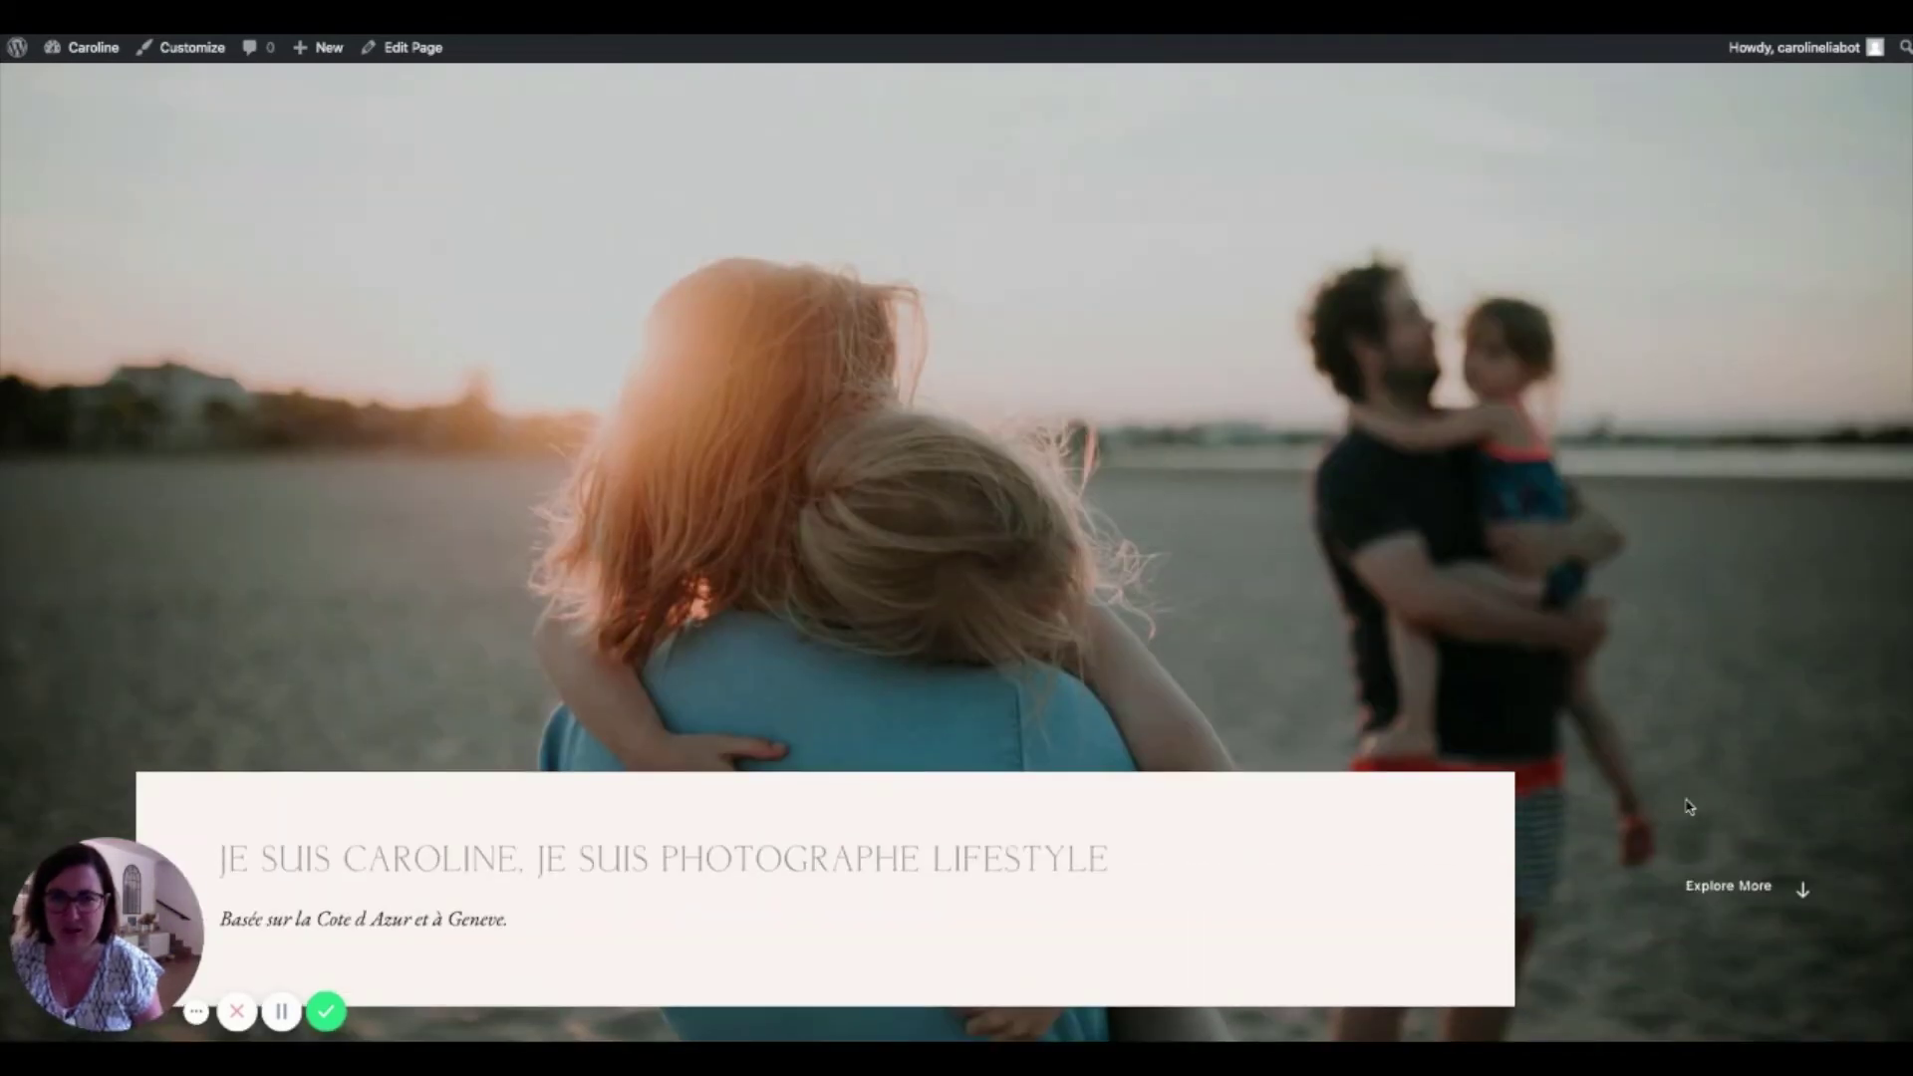
pyautogui.scroll(-5, 1689, 805)
pyautogui.scroll(-8, 1690, 805)
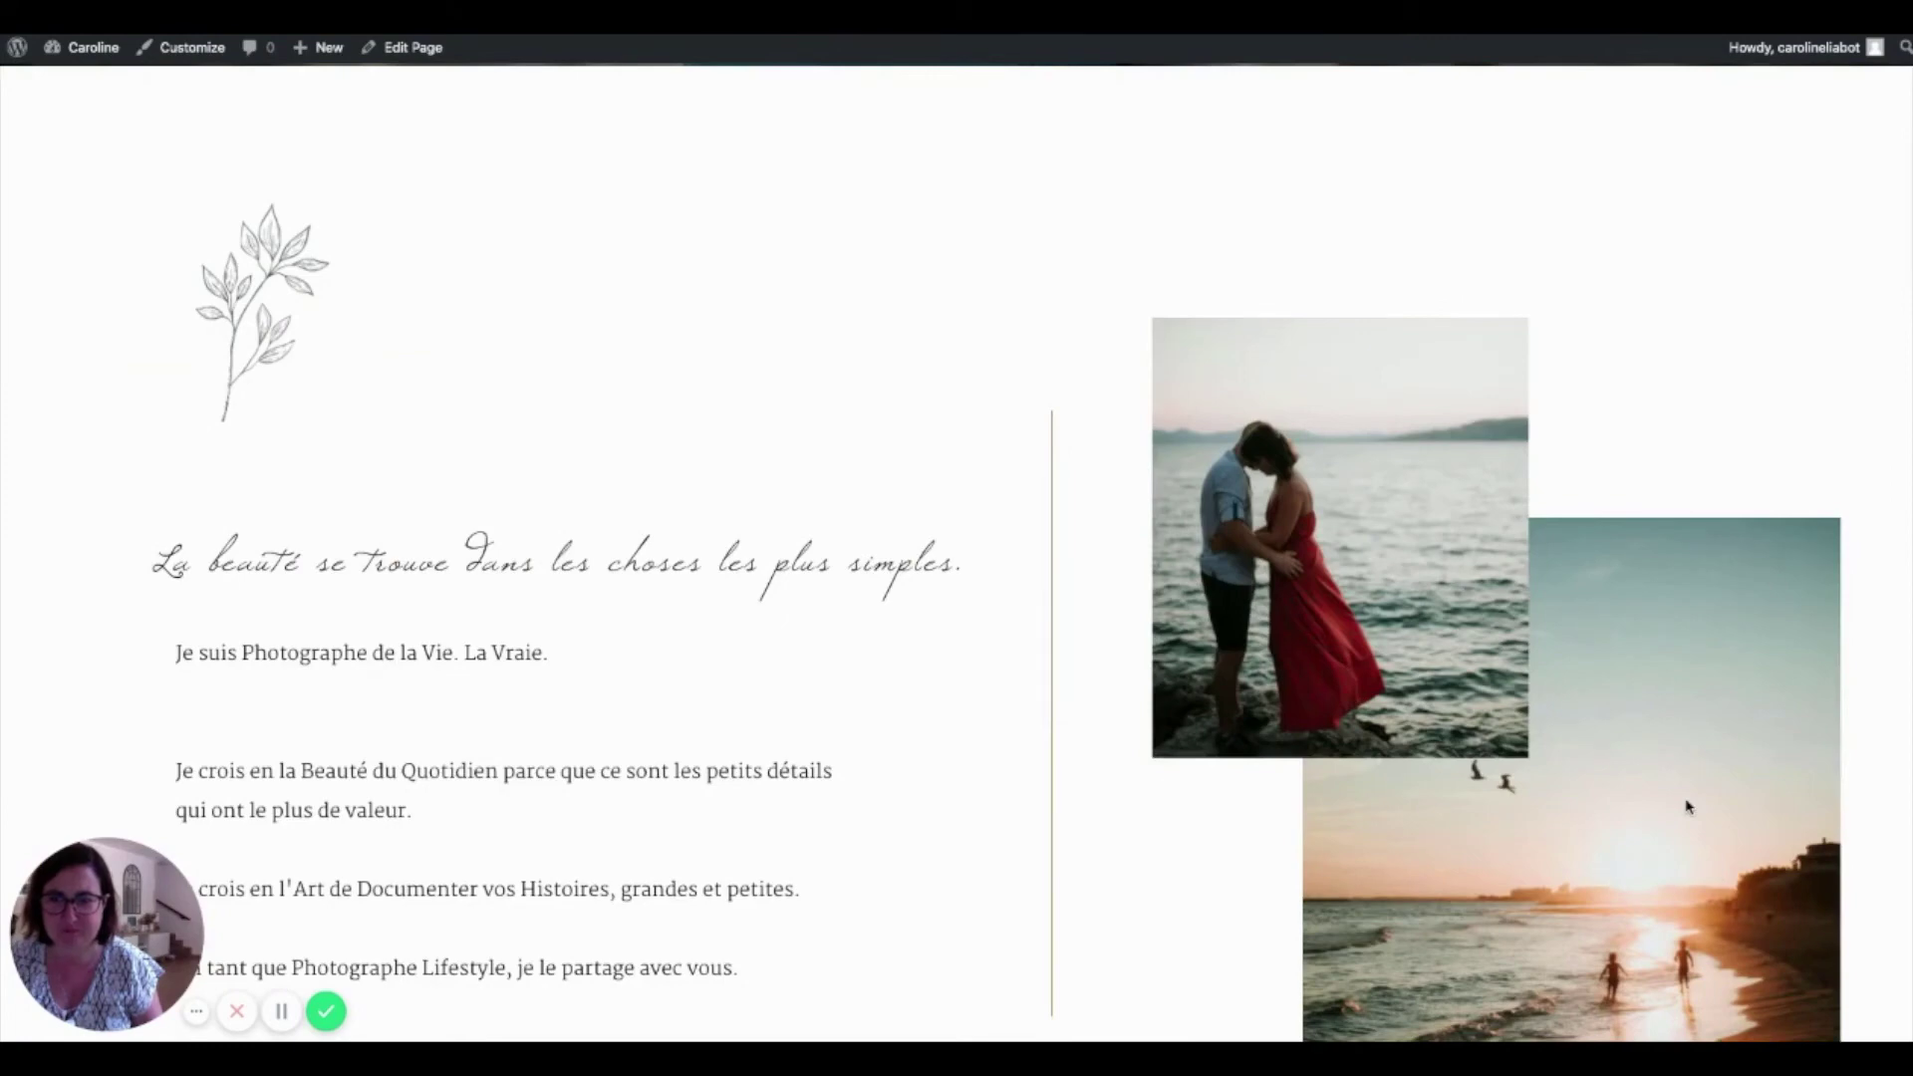
pyautogui.scroll(-10, 1689, 805)
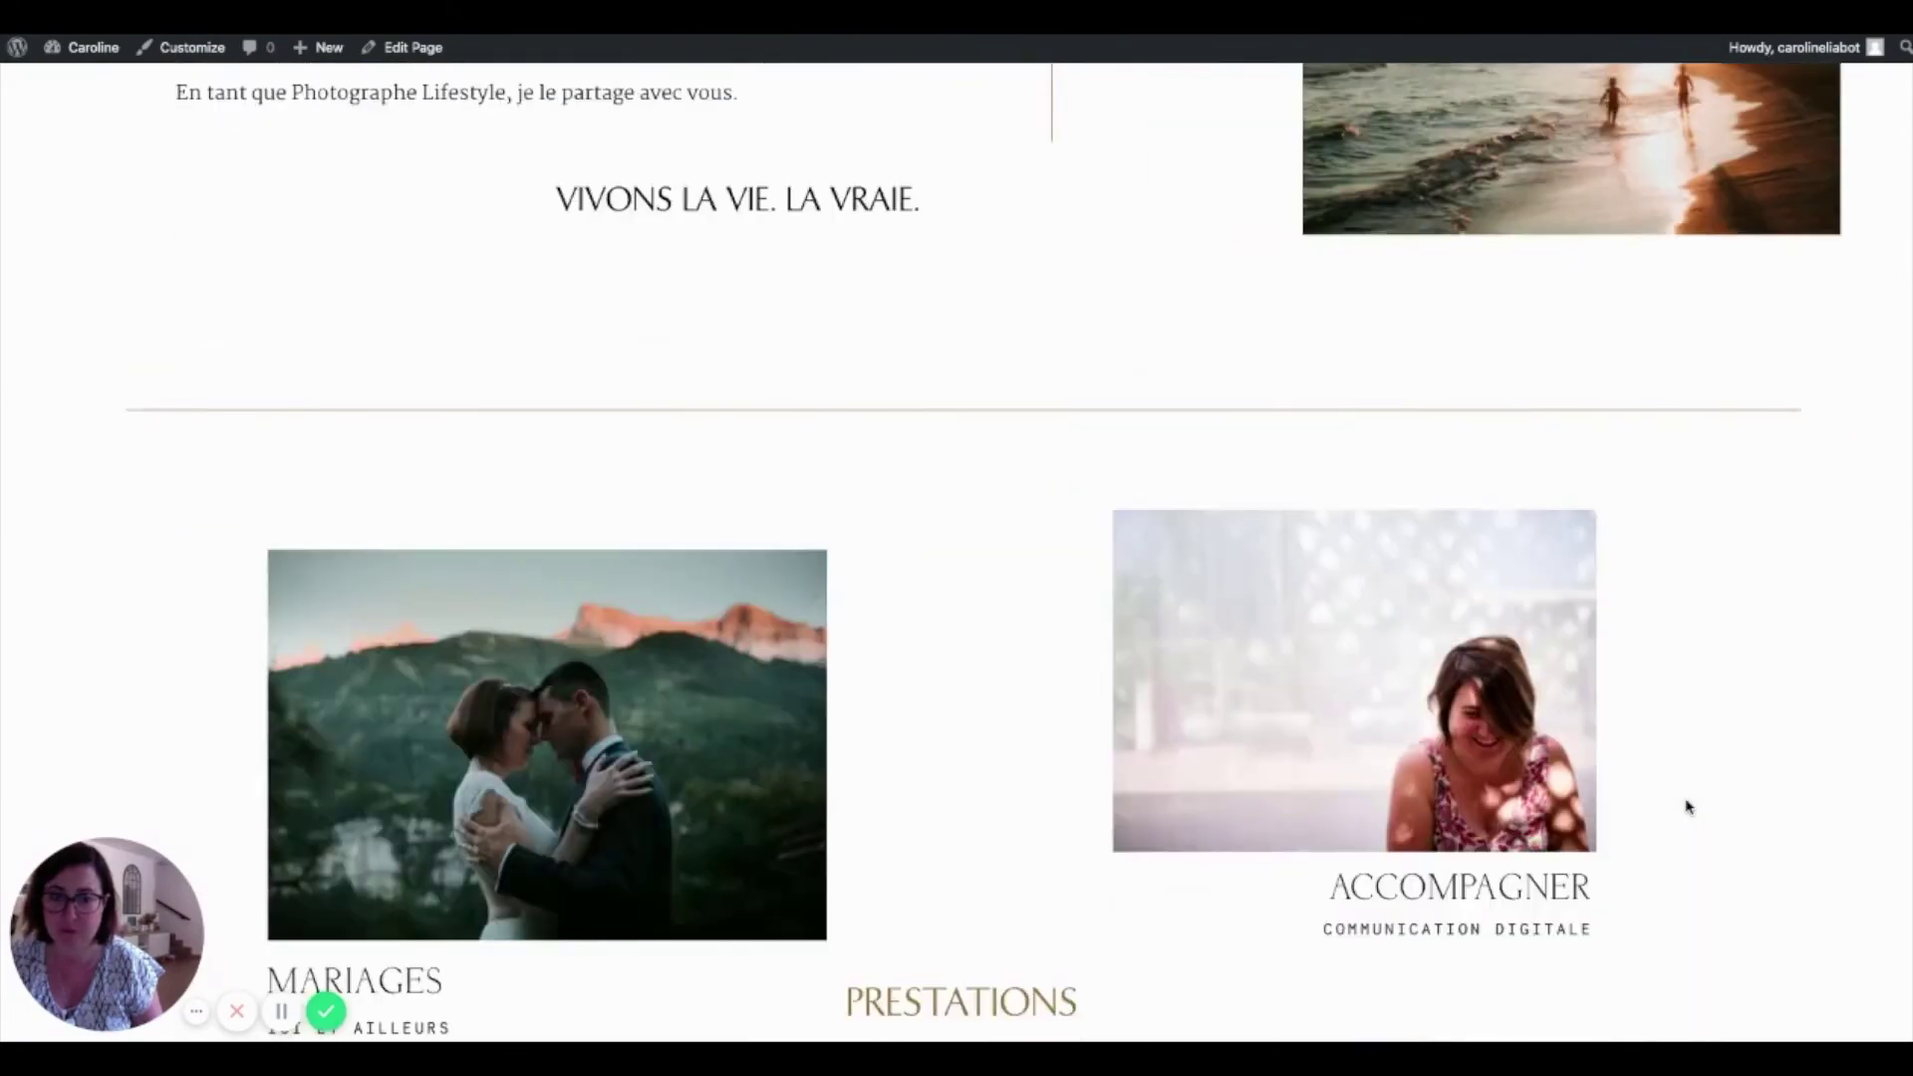
pyautogui.scroll(-10, 1689, 805)
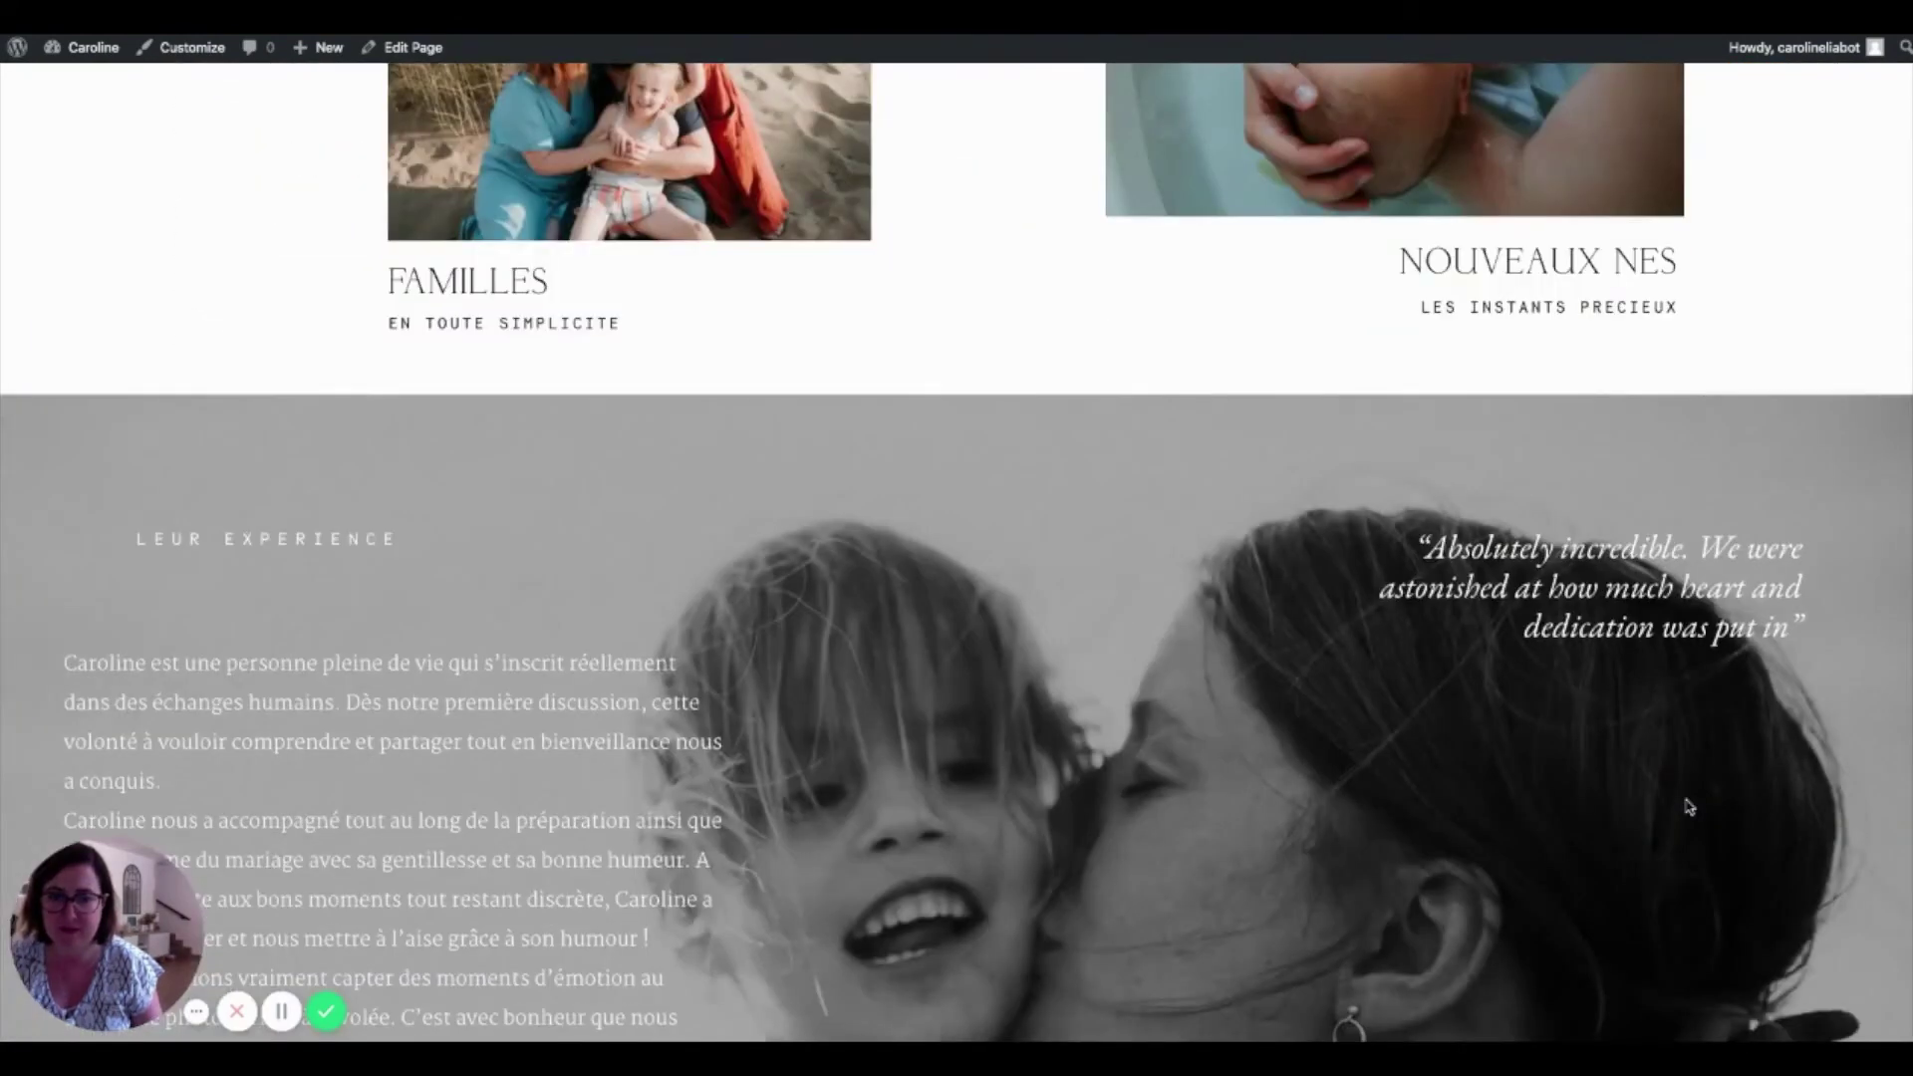
pyautogui.scroll(-3, 1690, 805)
pyautogui.scroll(-2, 1659, 919)
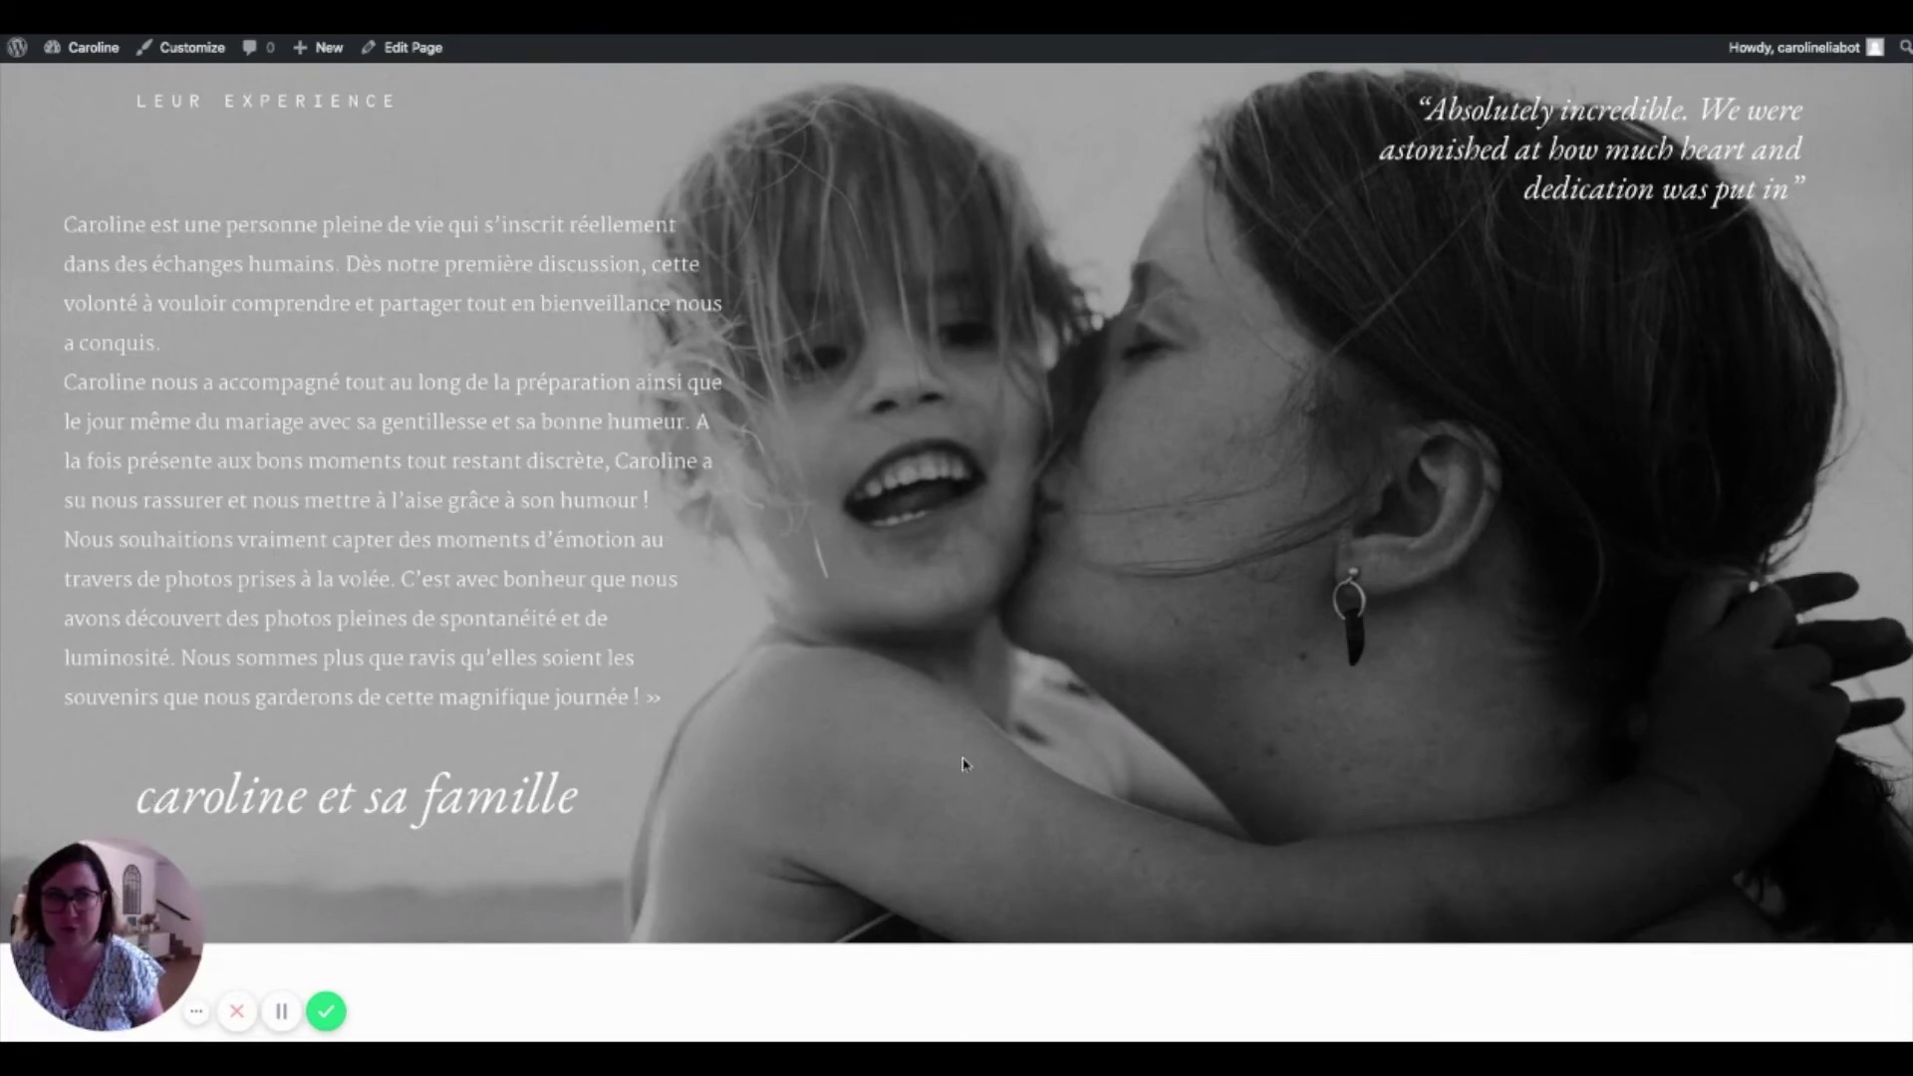
pyautogui.scroll(-10, 963, 764)
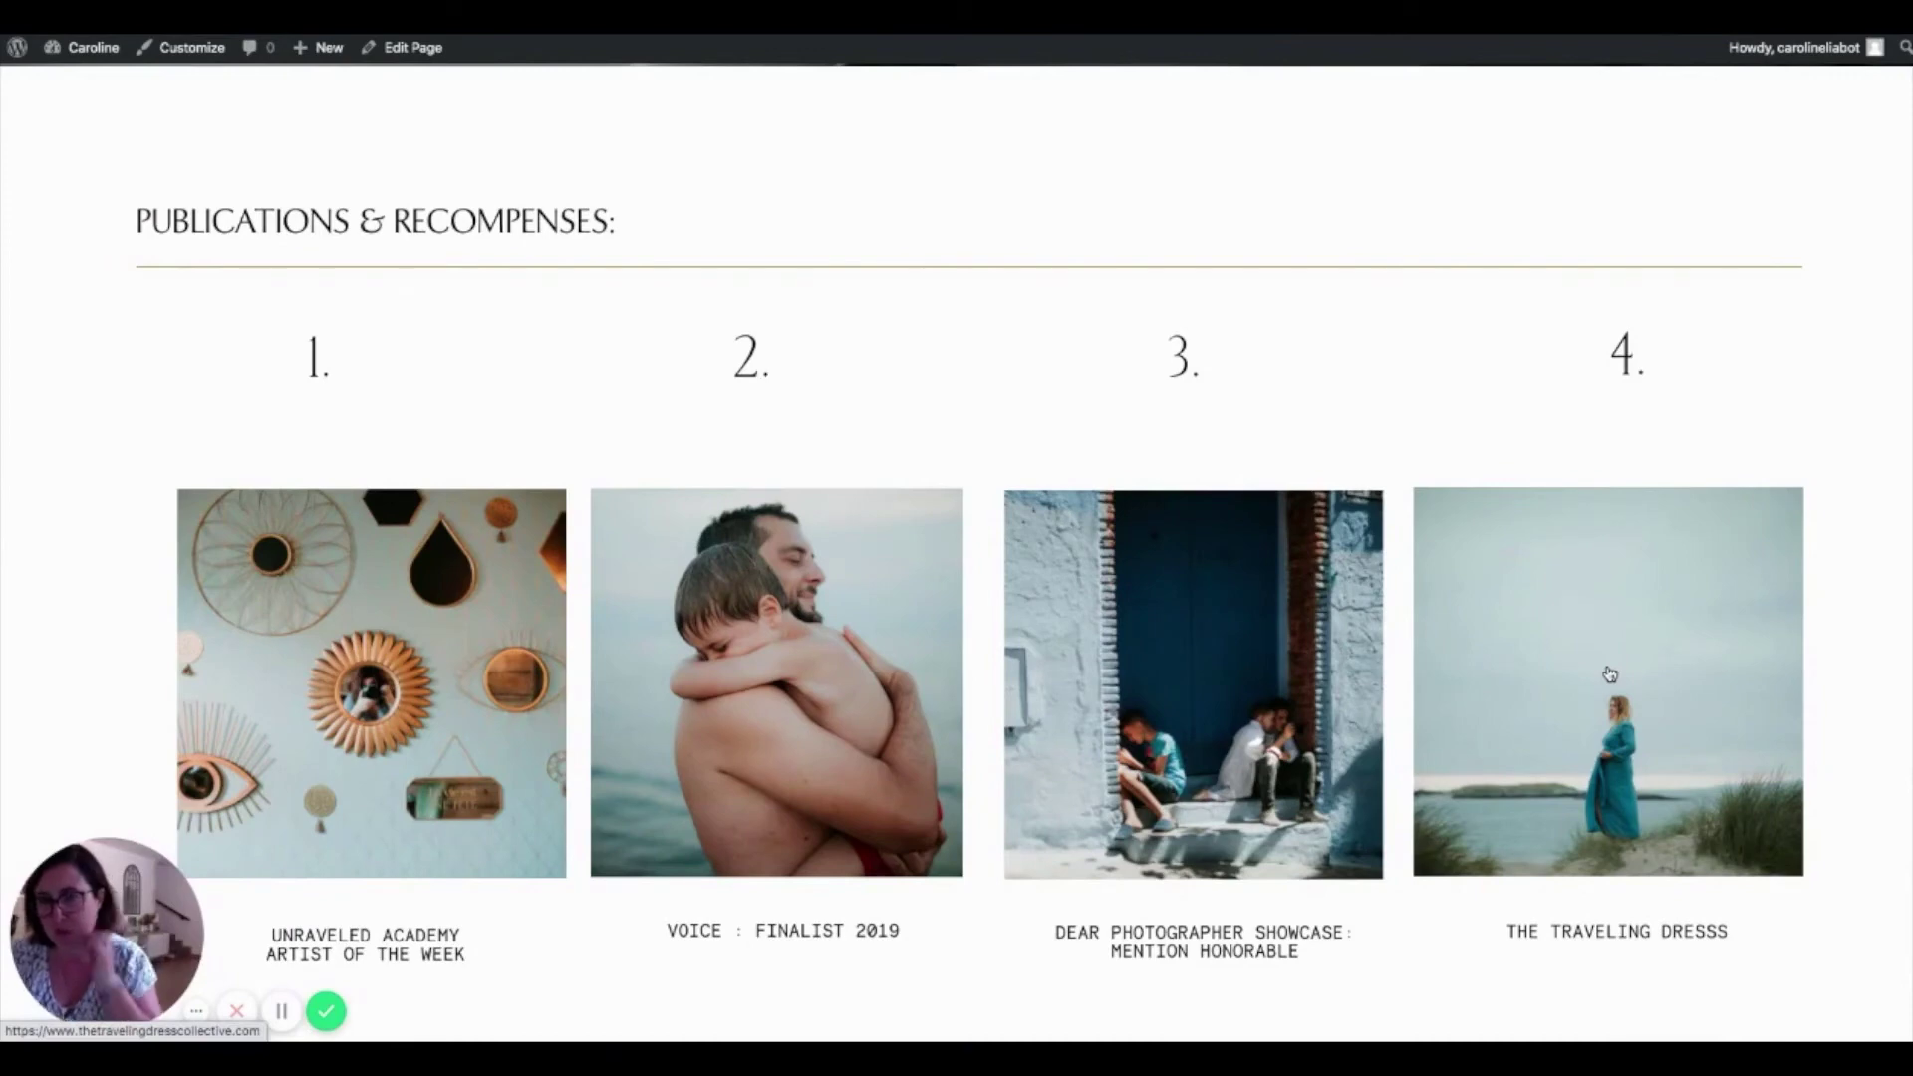
pyautogui.scroll(-2, 1454, 474)
pyautogui.scroll(9, 1422, 453)
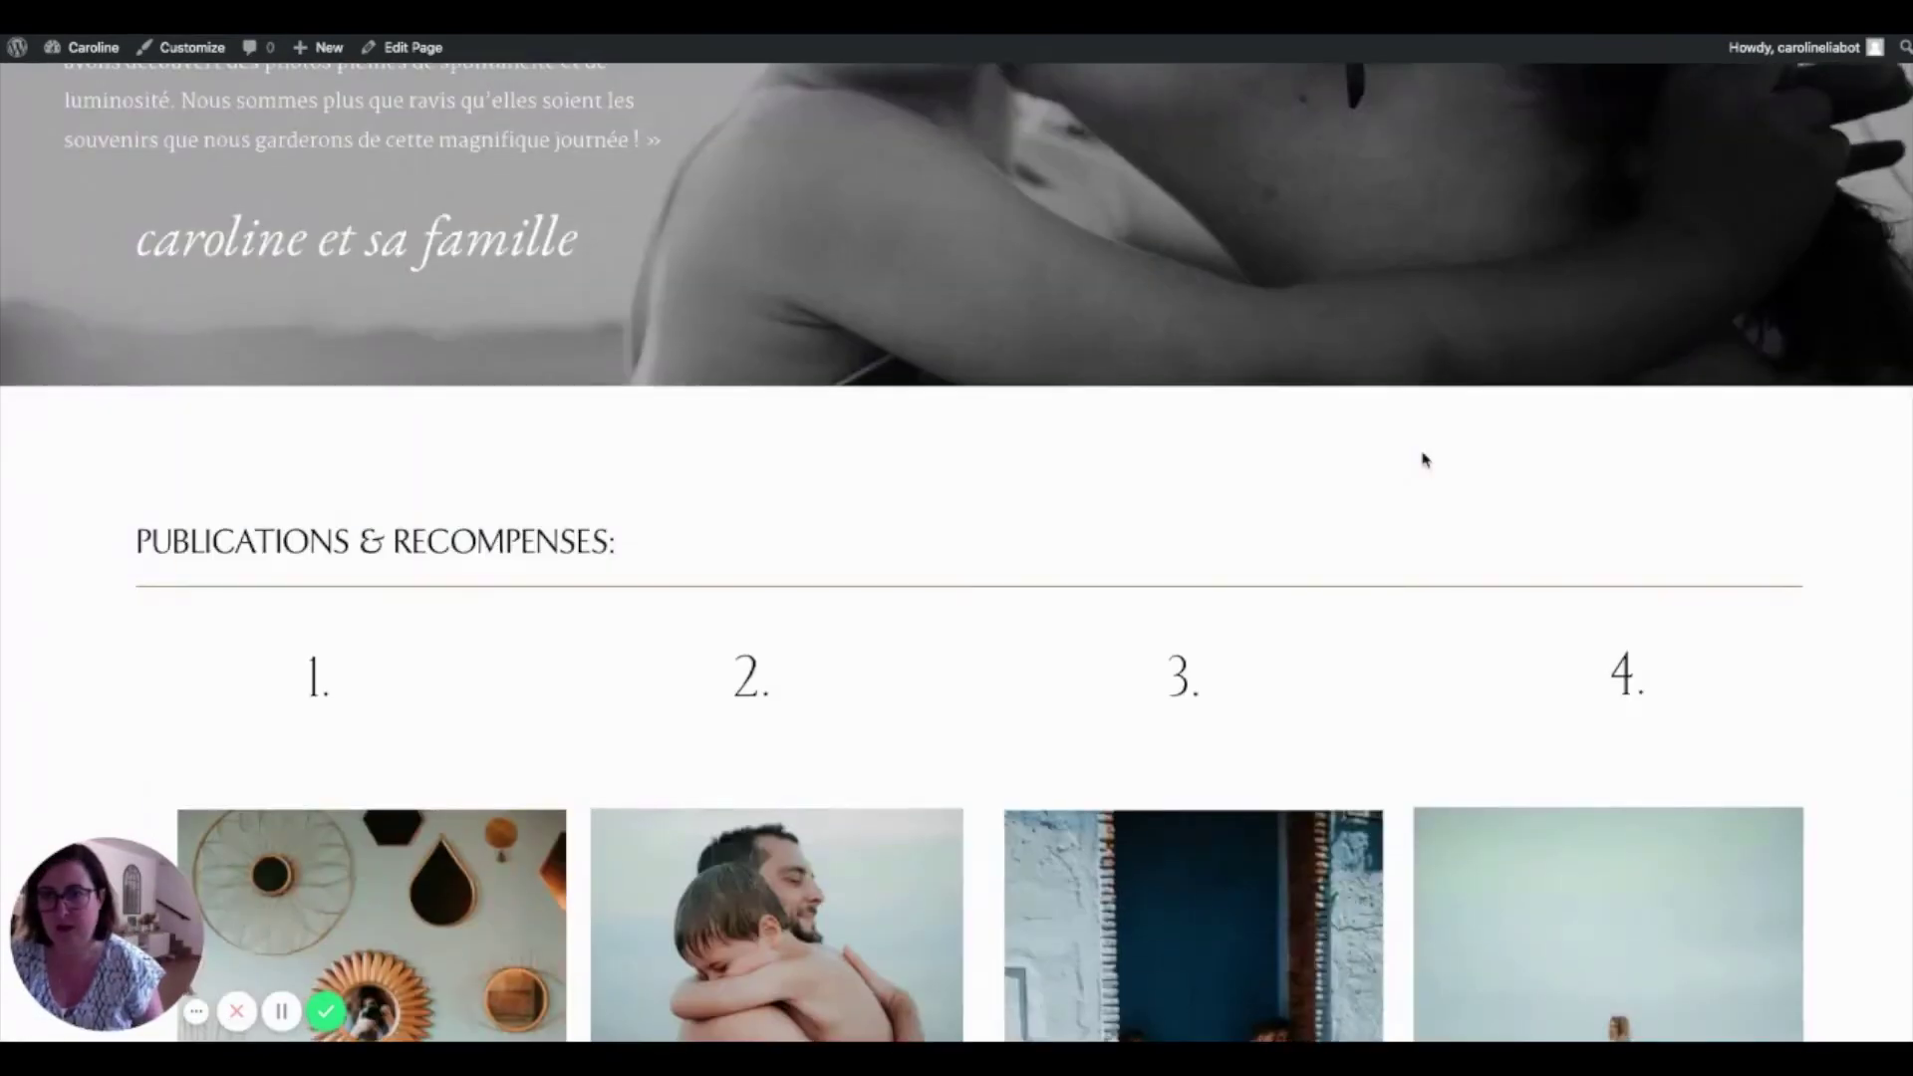
pyautogui.scroll(6, 1425, 458)
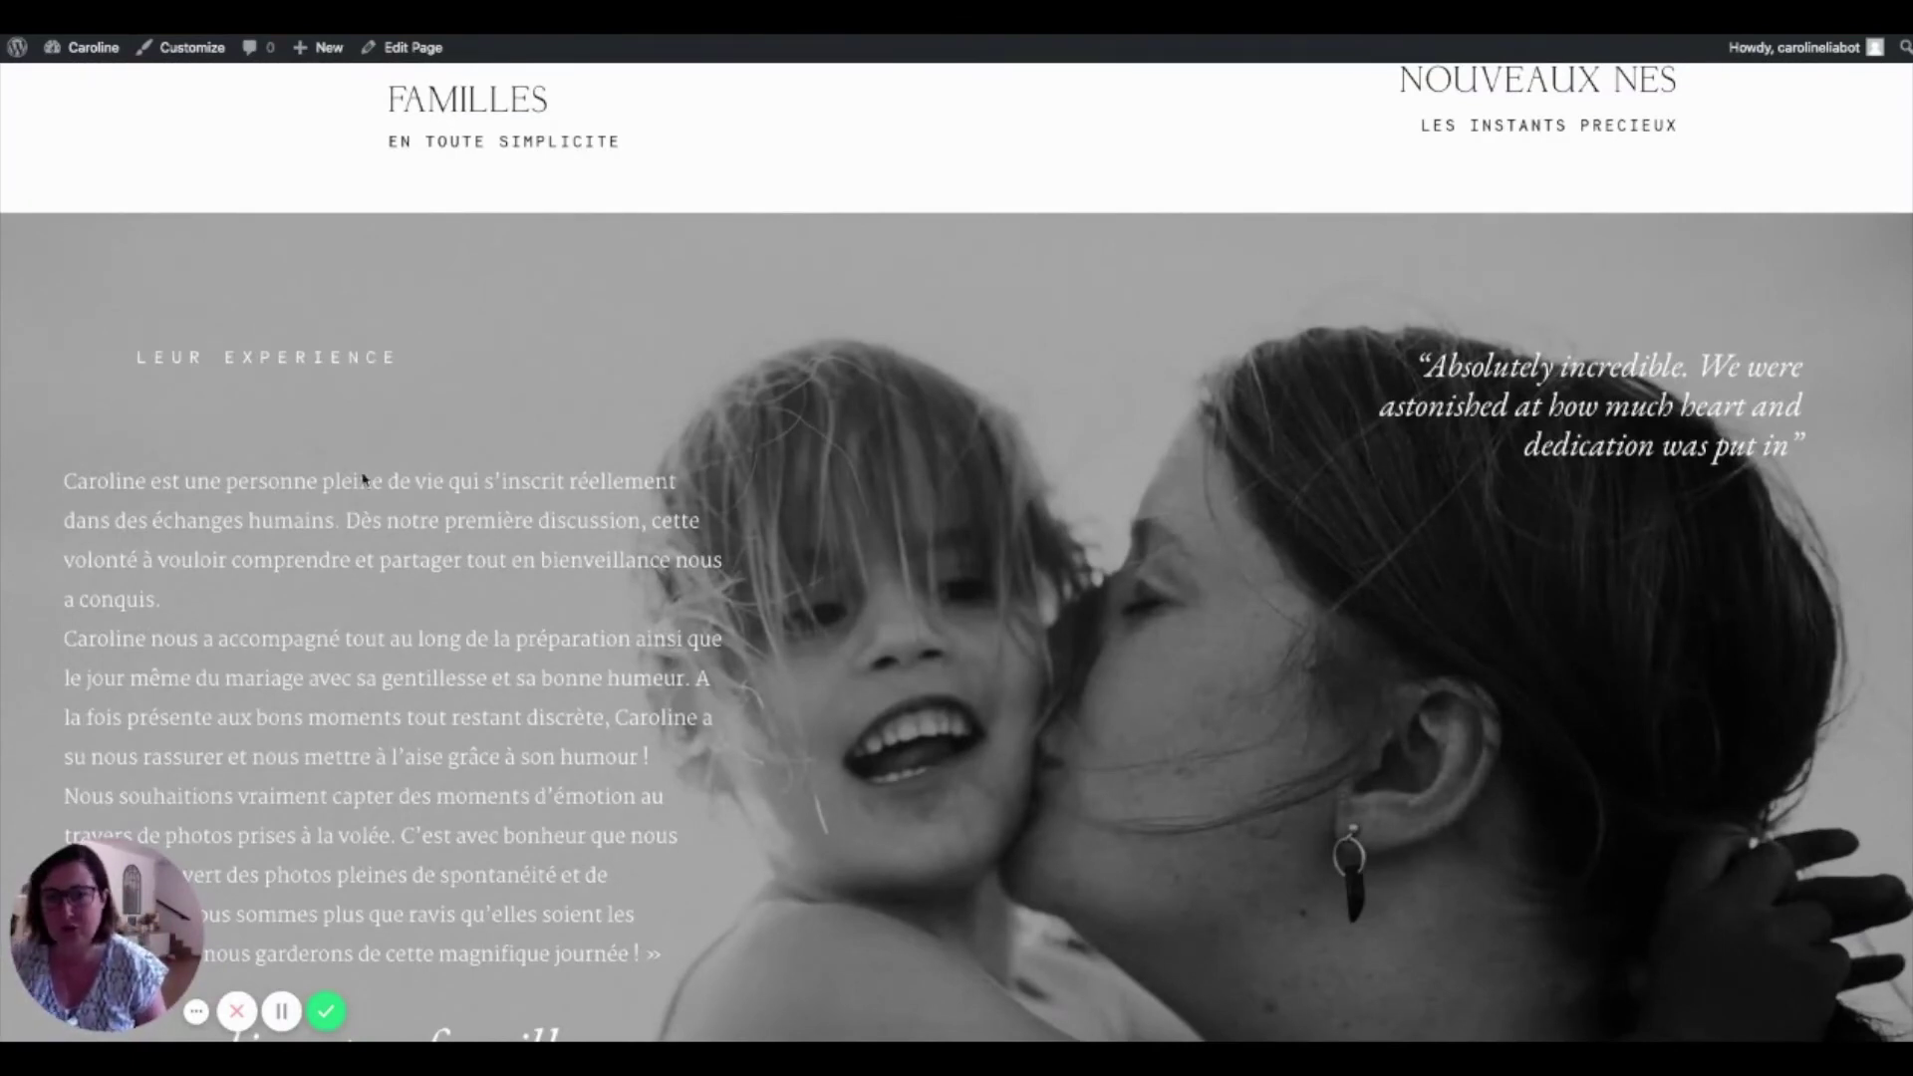
pyautogui.scroll(-1, 446, 670)
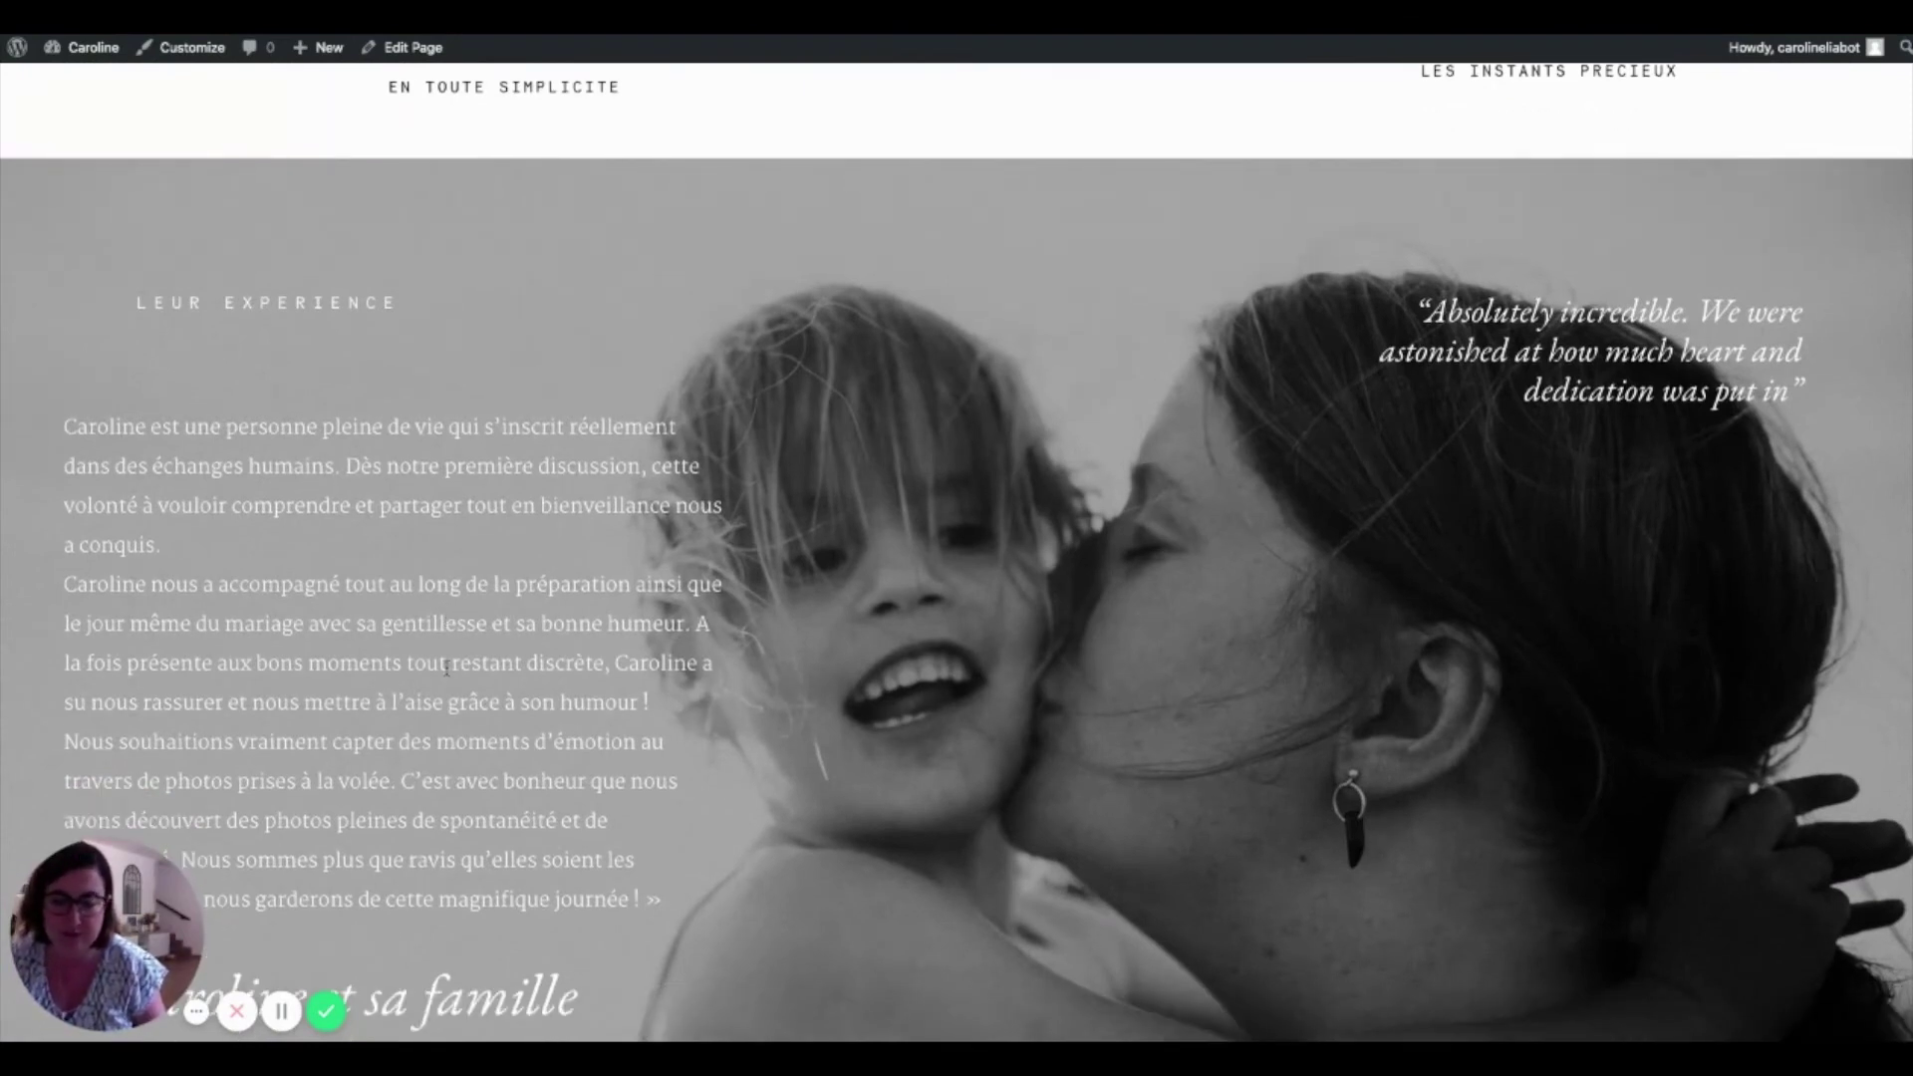
pyautogui.scroll(-4, 483, 740)
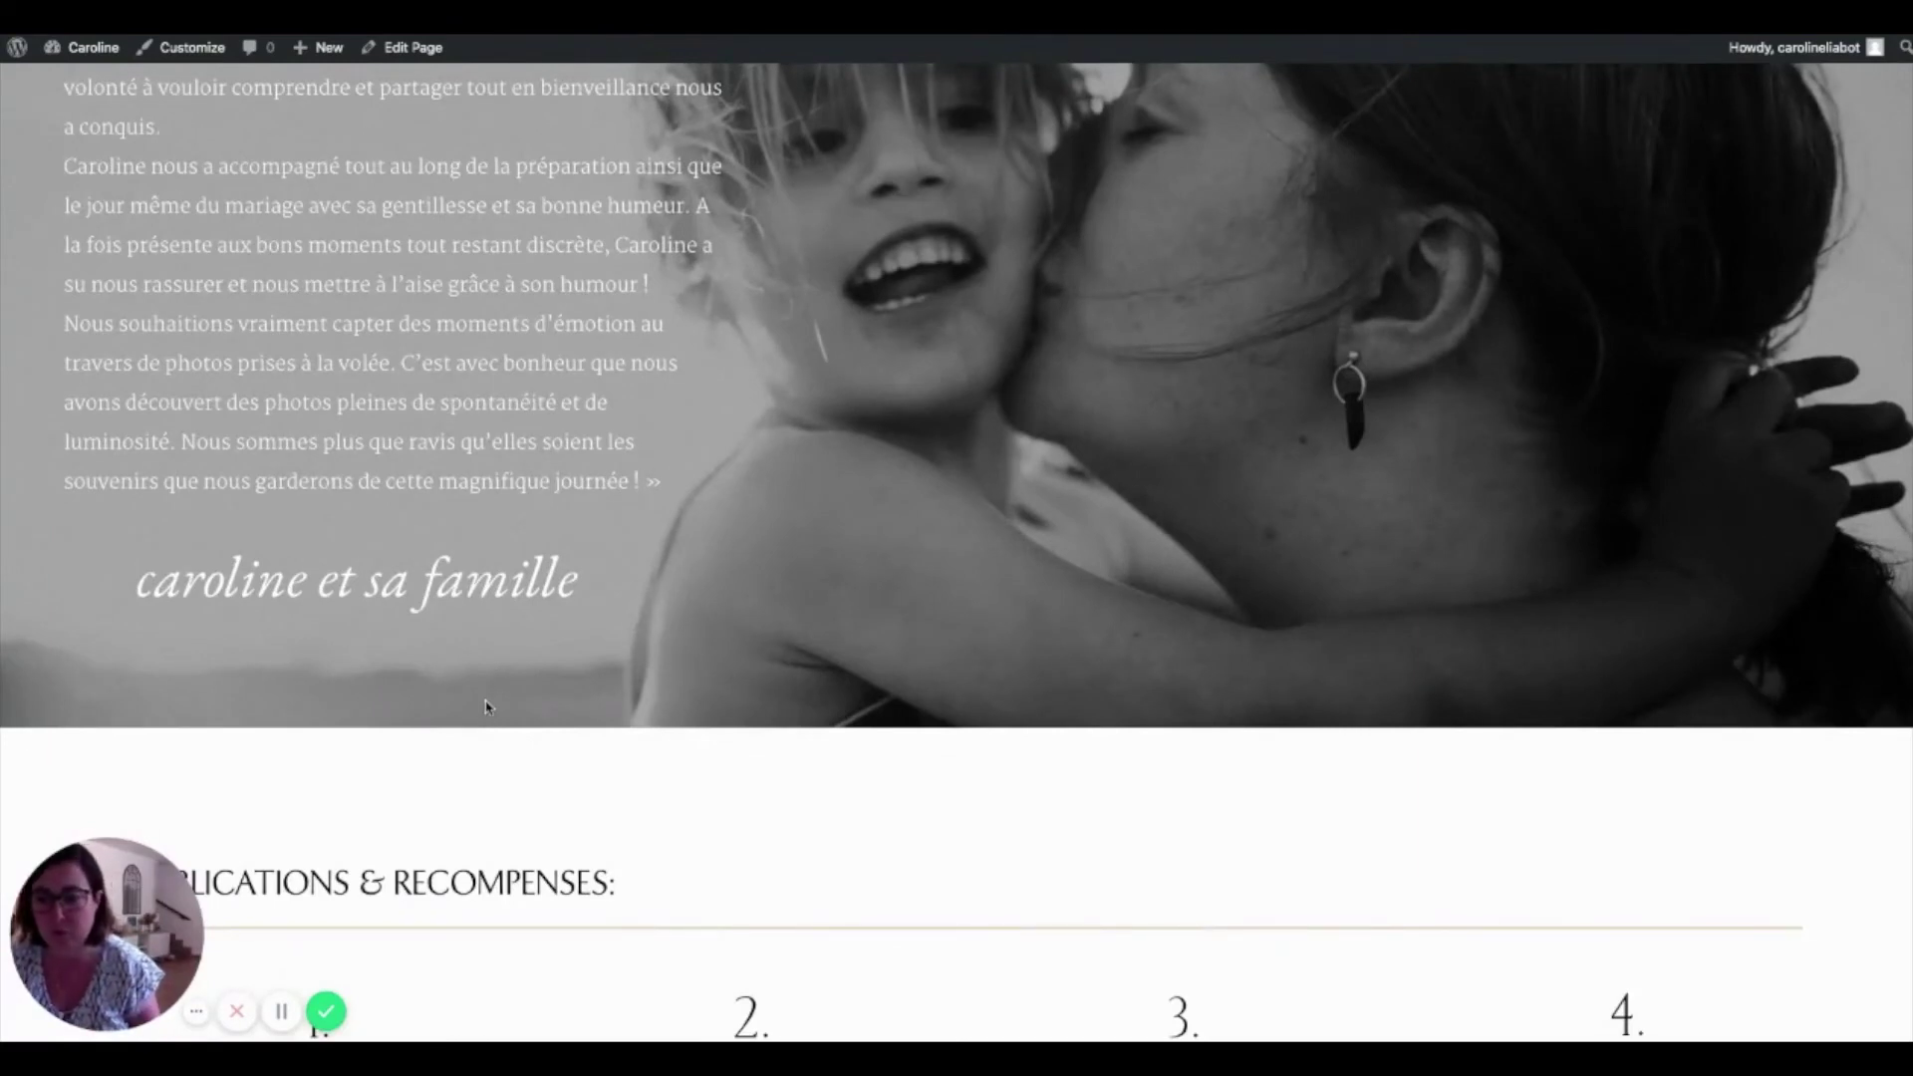
pyautogui.scroll(-3, 484, 705)
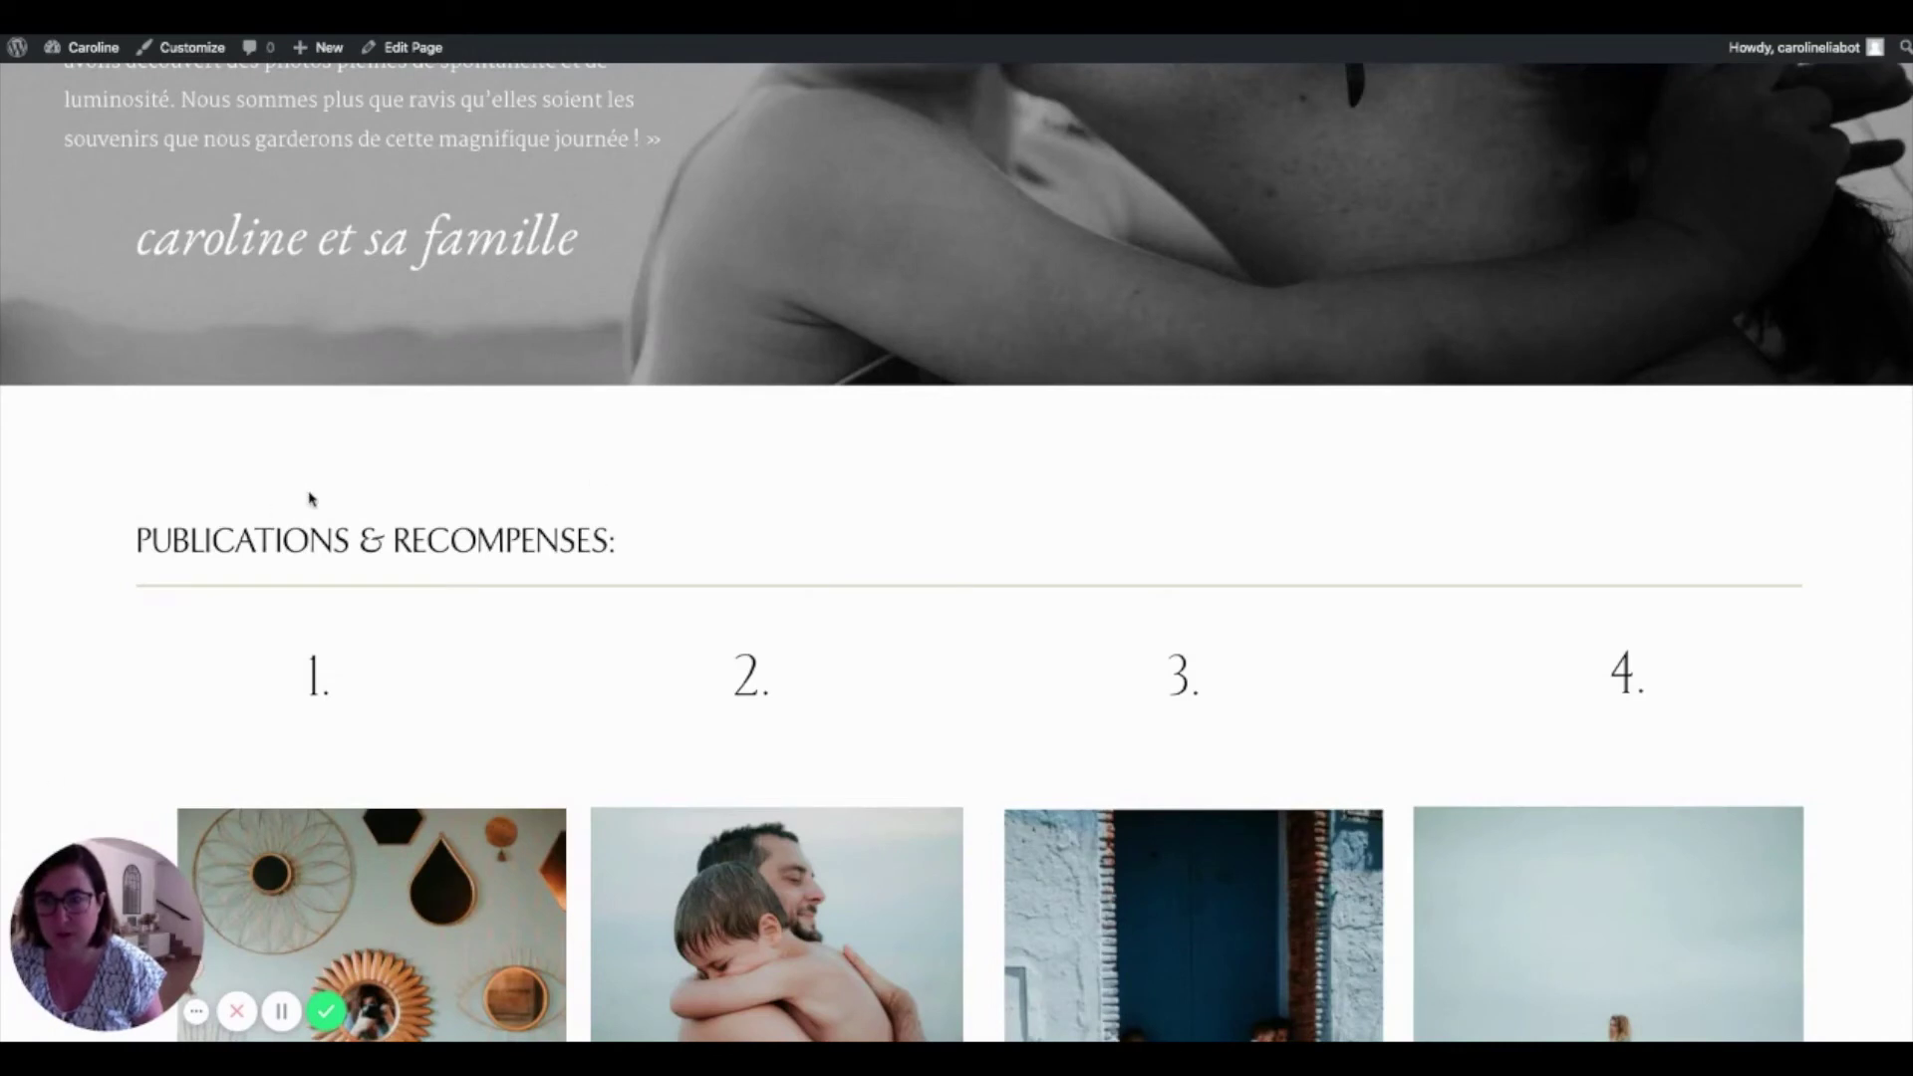
# Return to the testimonial block's builder and exit it, saving the progress.
pyautogui.moveTo(484, 37)
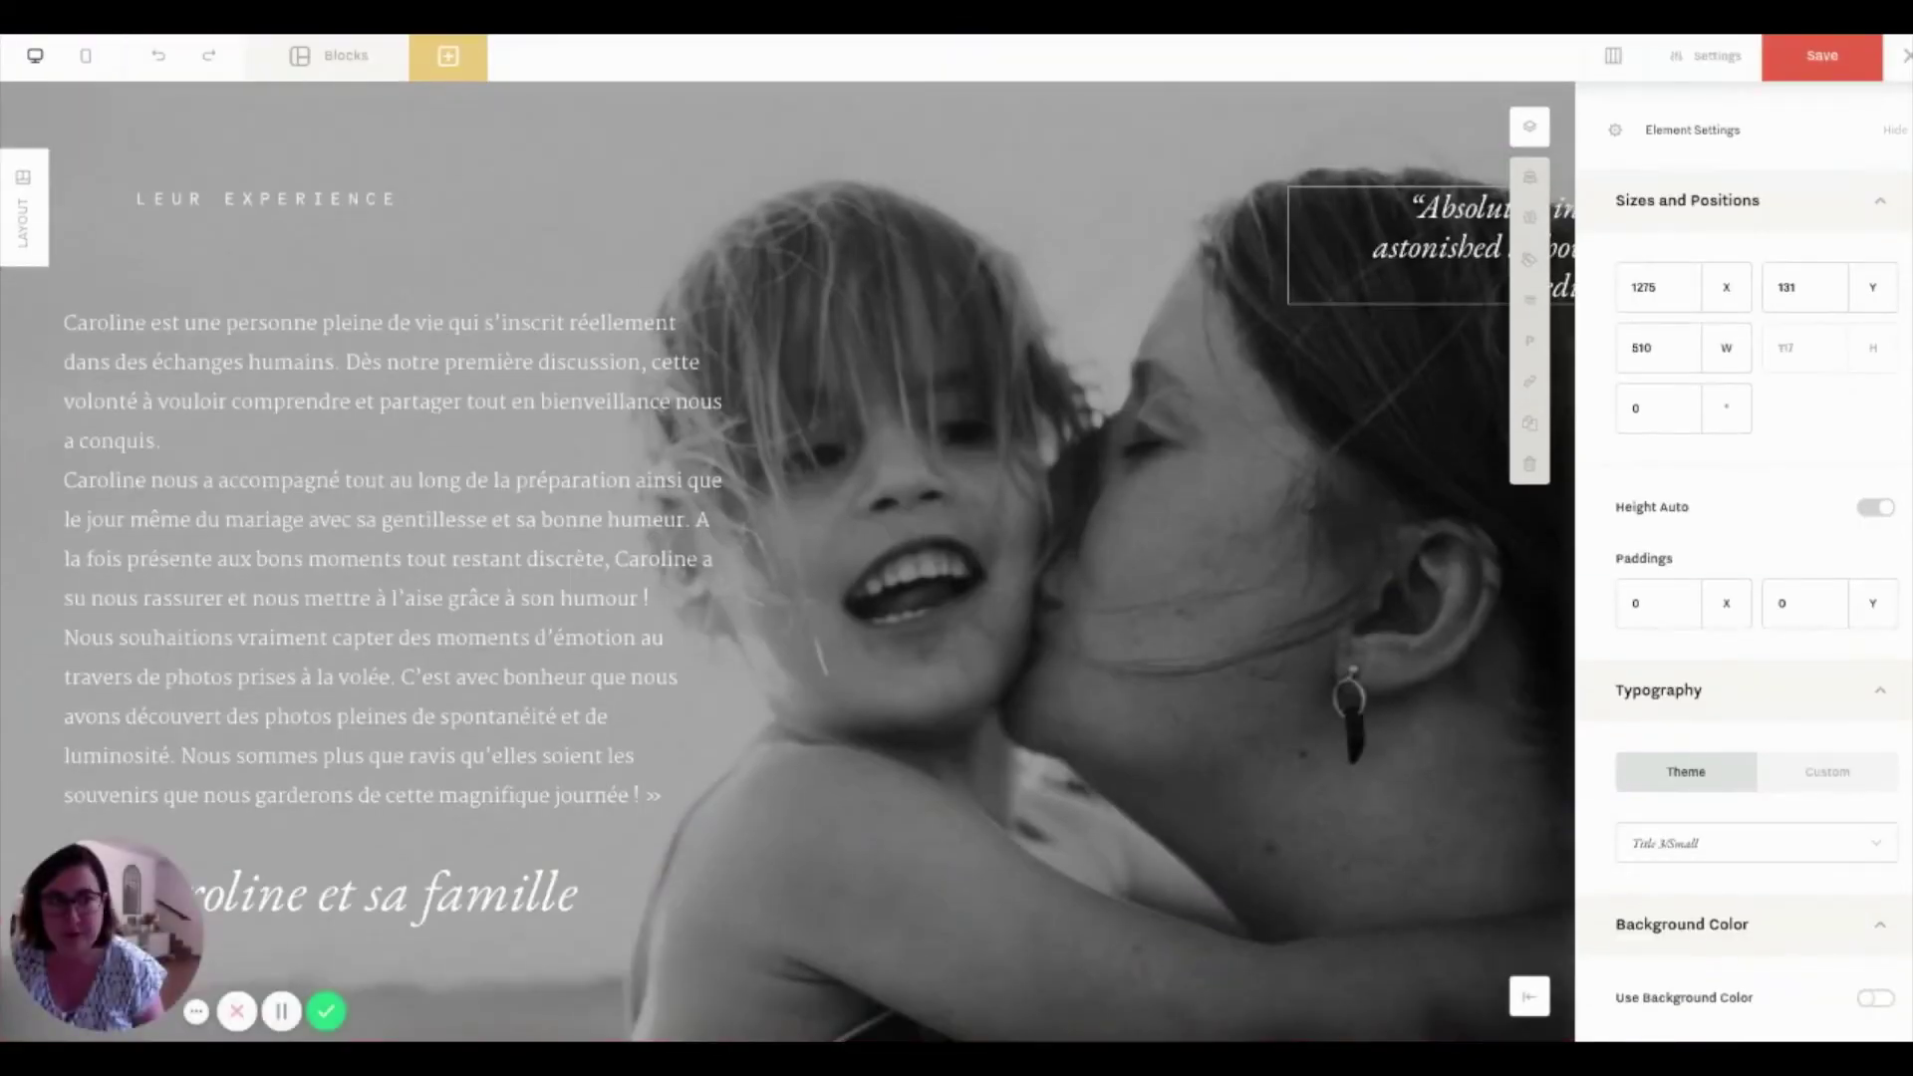
pyautogui.press('Escape')
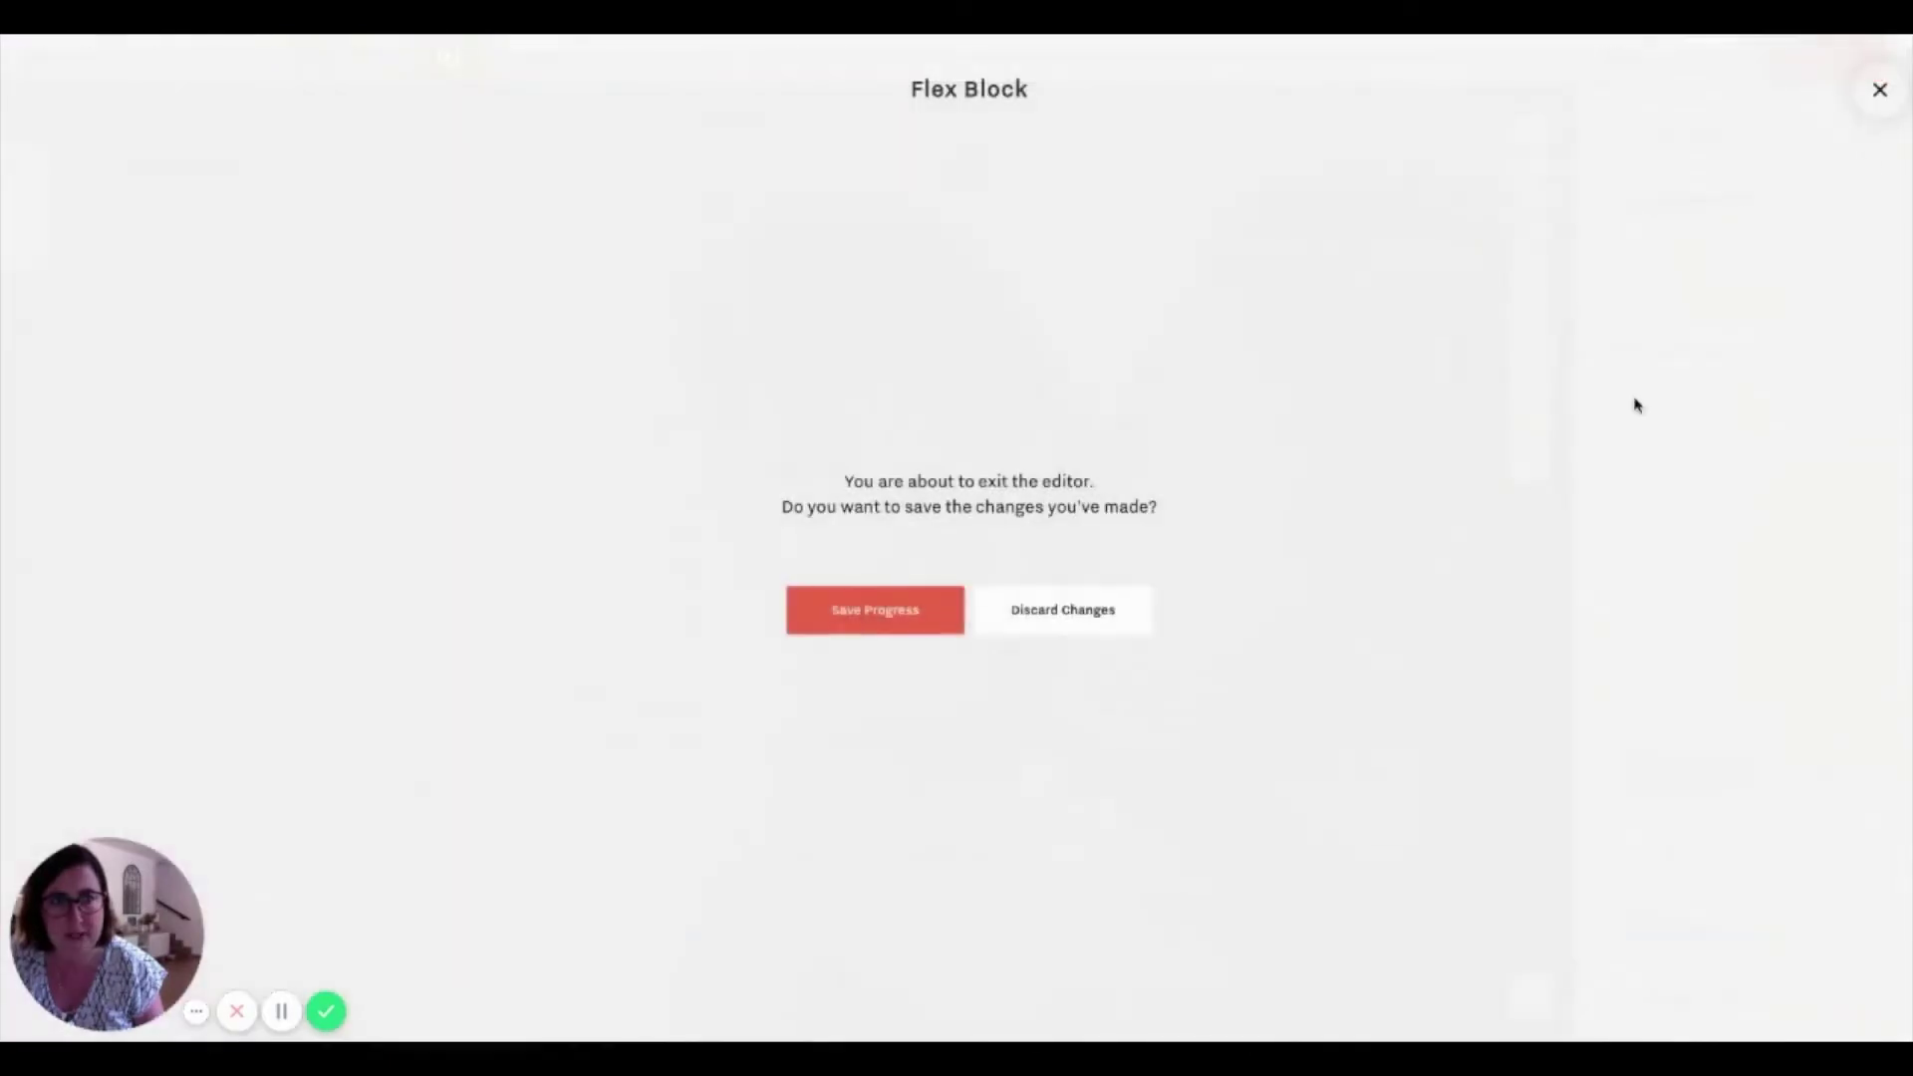
pyautogui.click(937, 624)
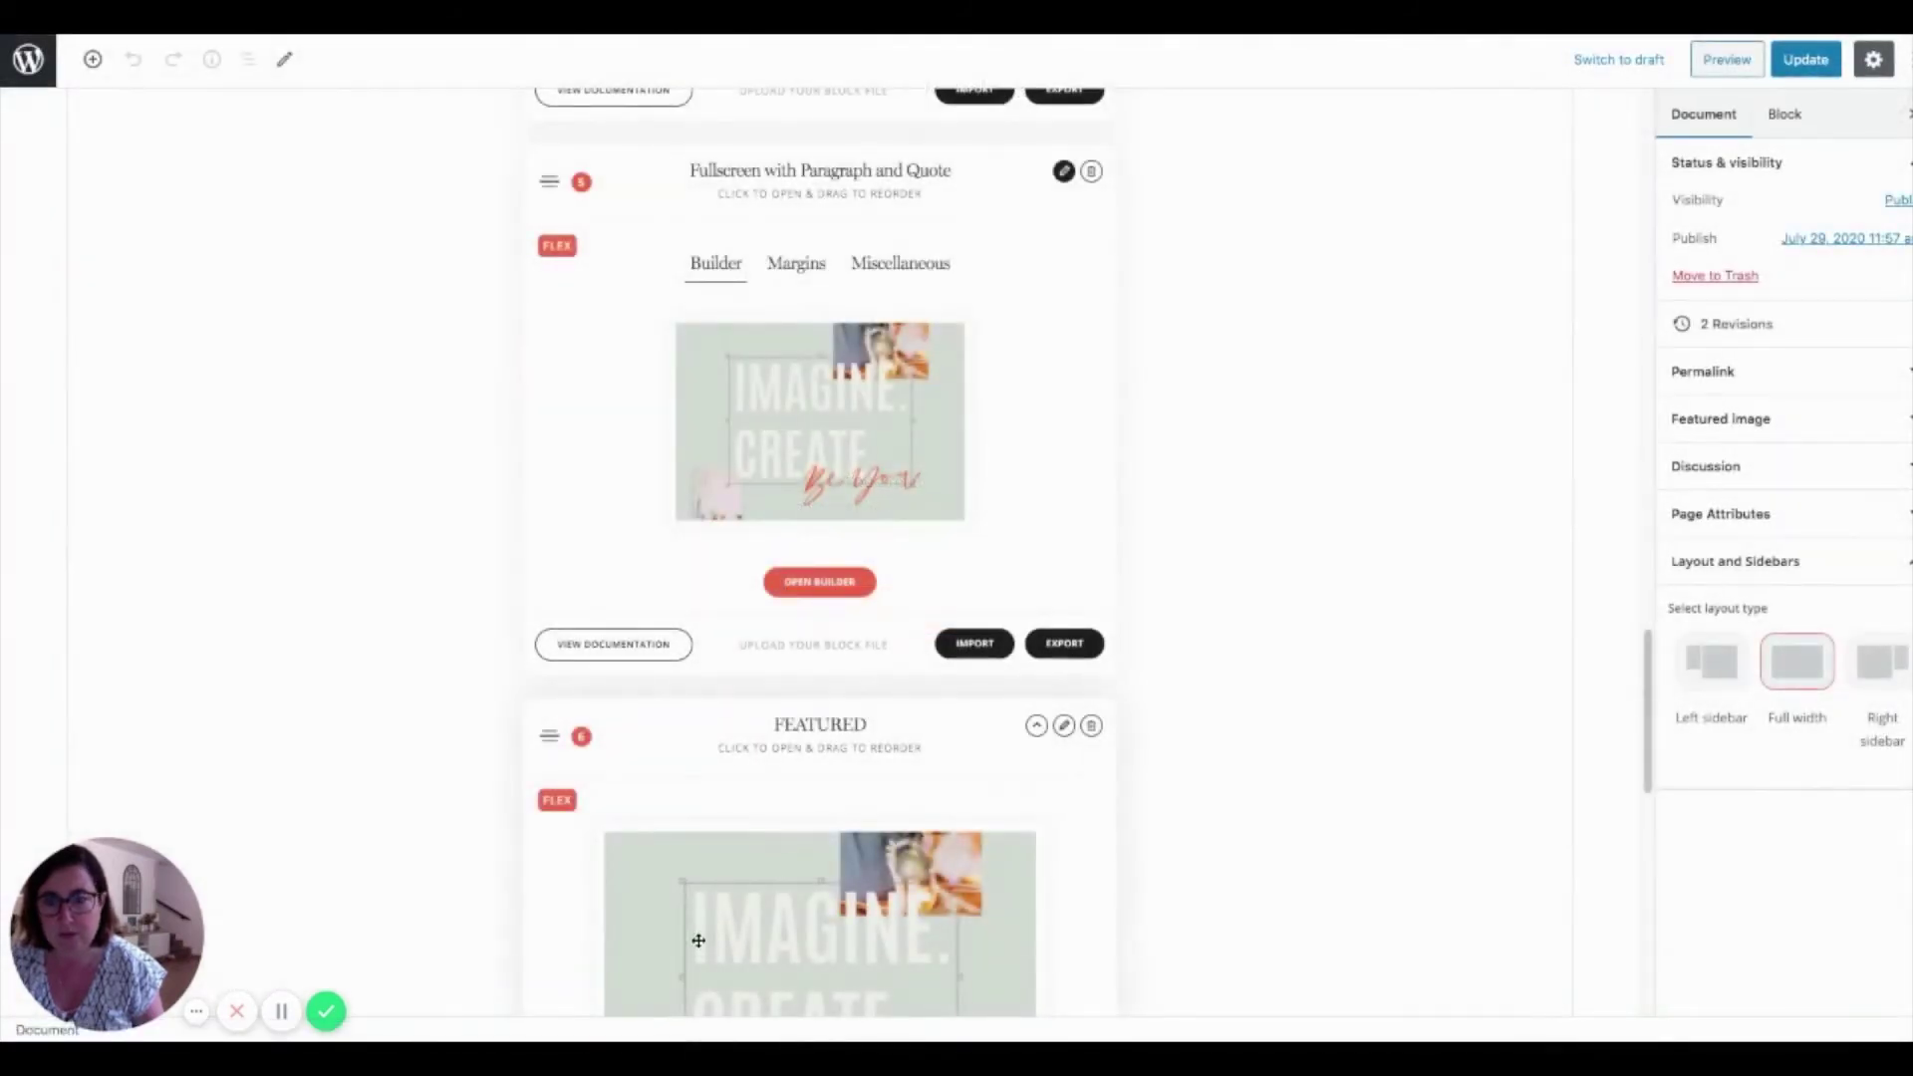
# Expand the FEATURED block in the page editor and open it in the builder.
pyautogui.scroll(-2, 698, 941)
pyautogui.click(1064, 508)
pyautogui.scroll(-2, 825, 797)
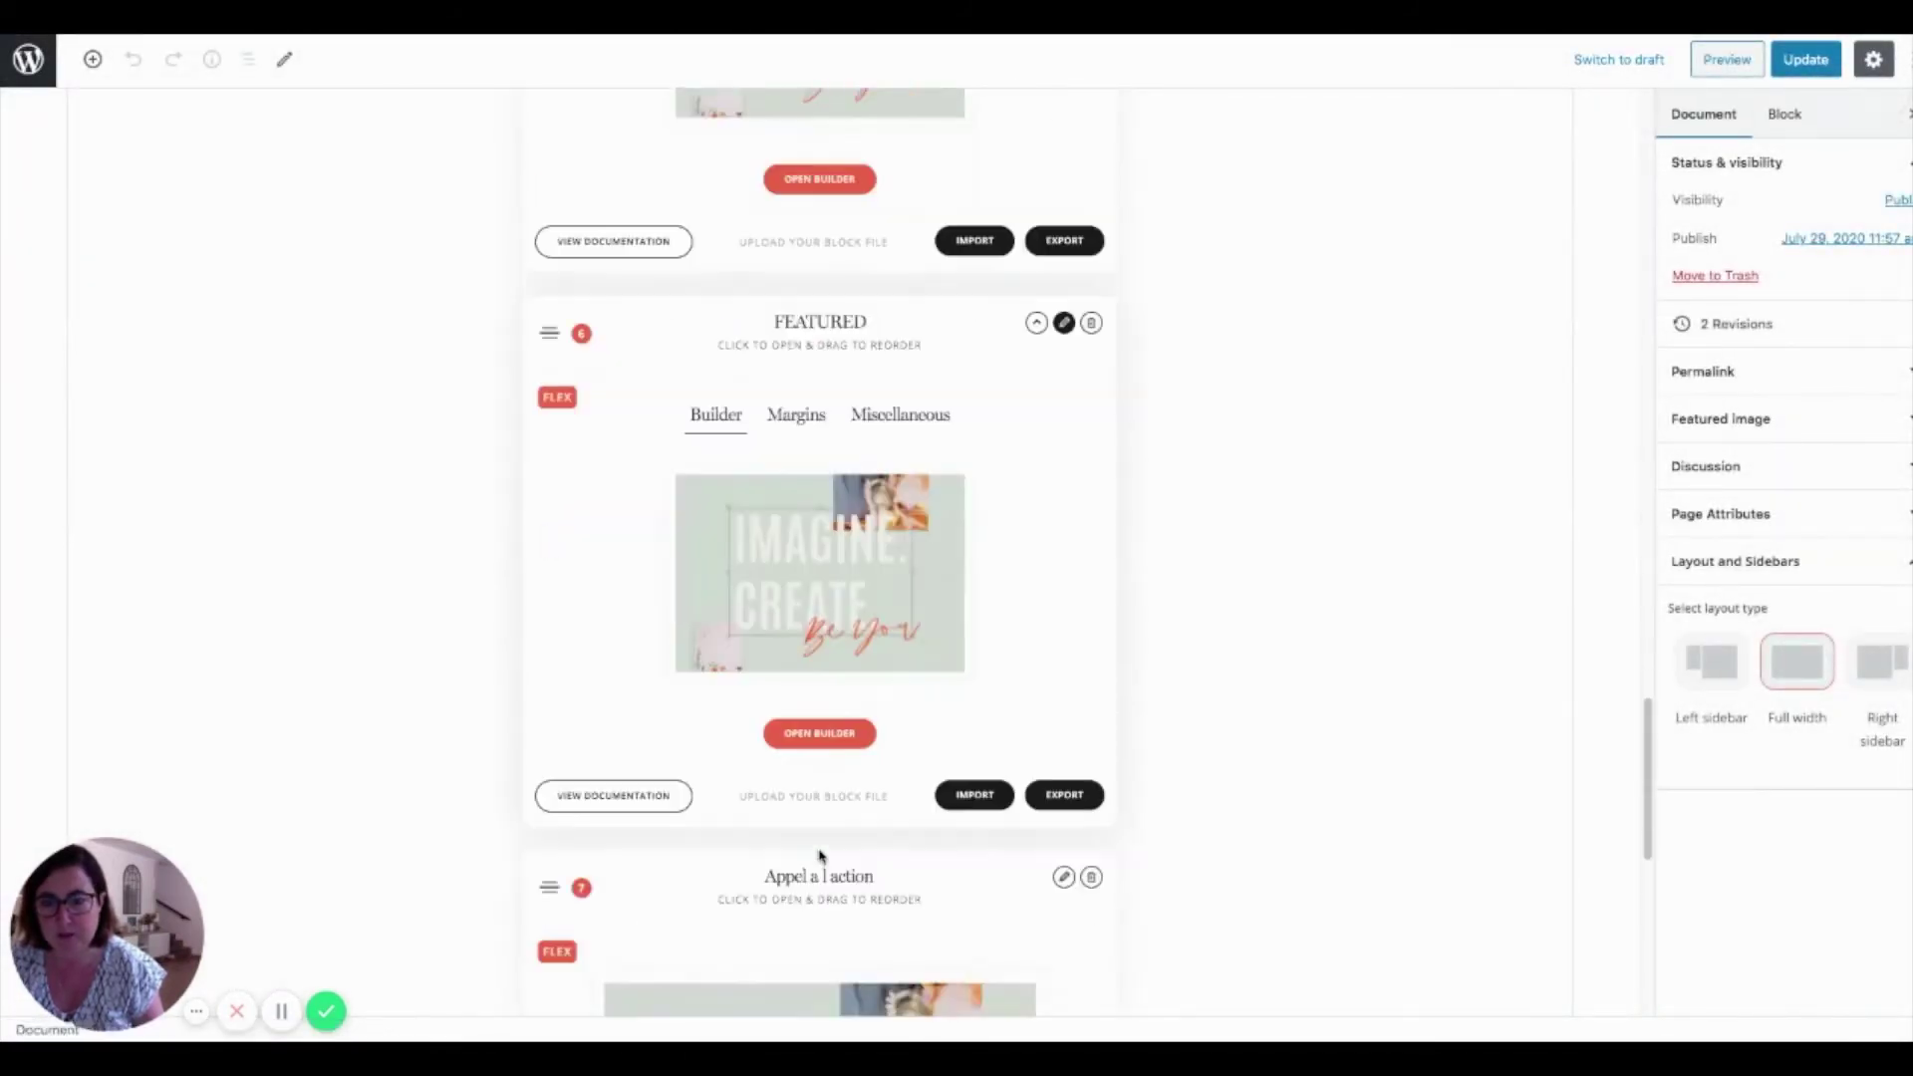
pyautogui.click(815, 737)
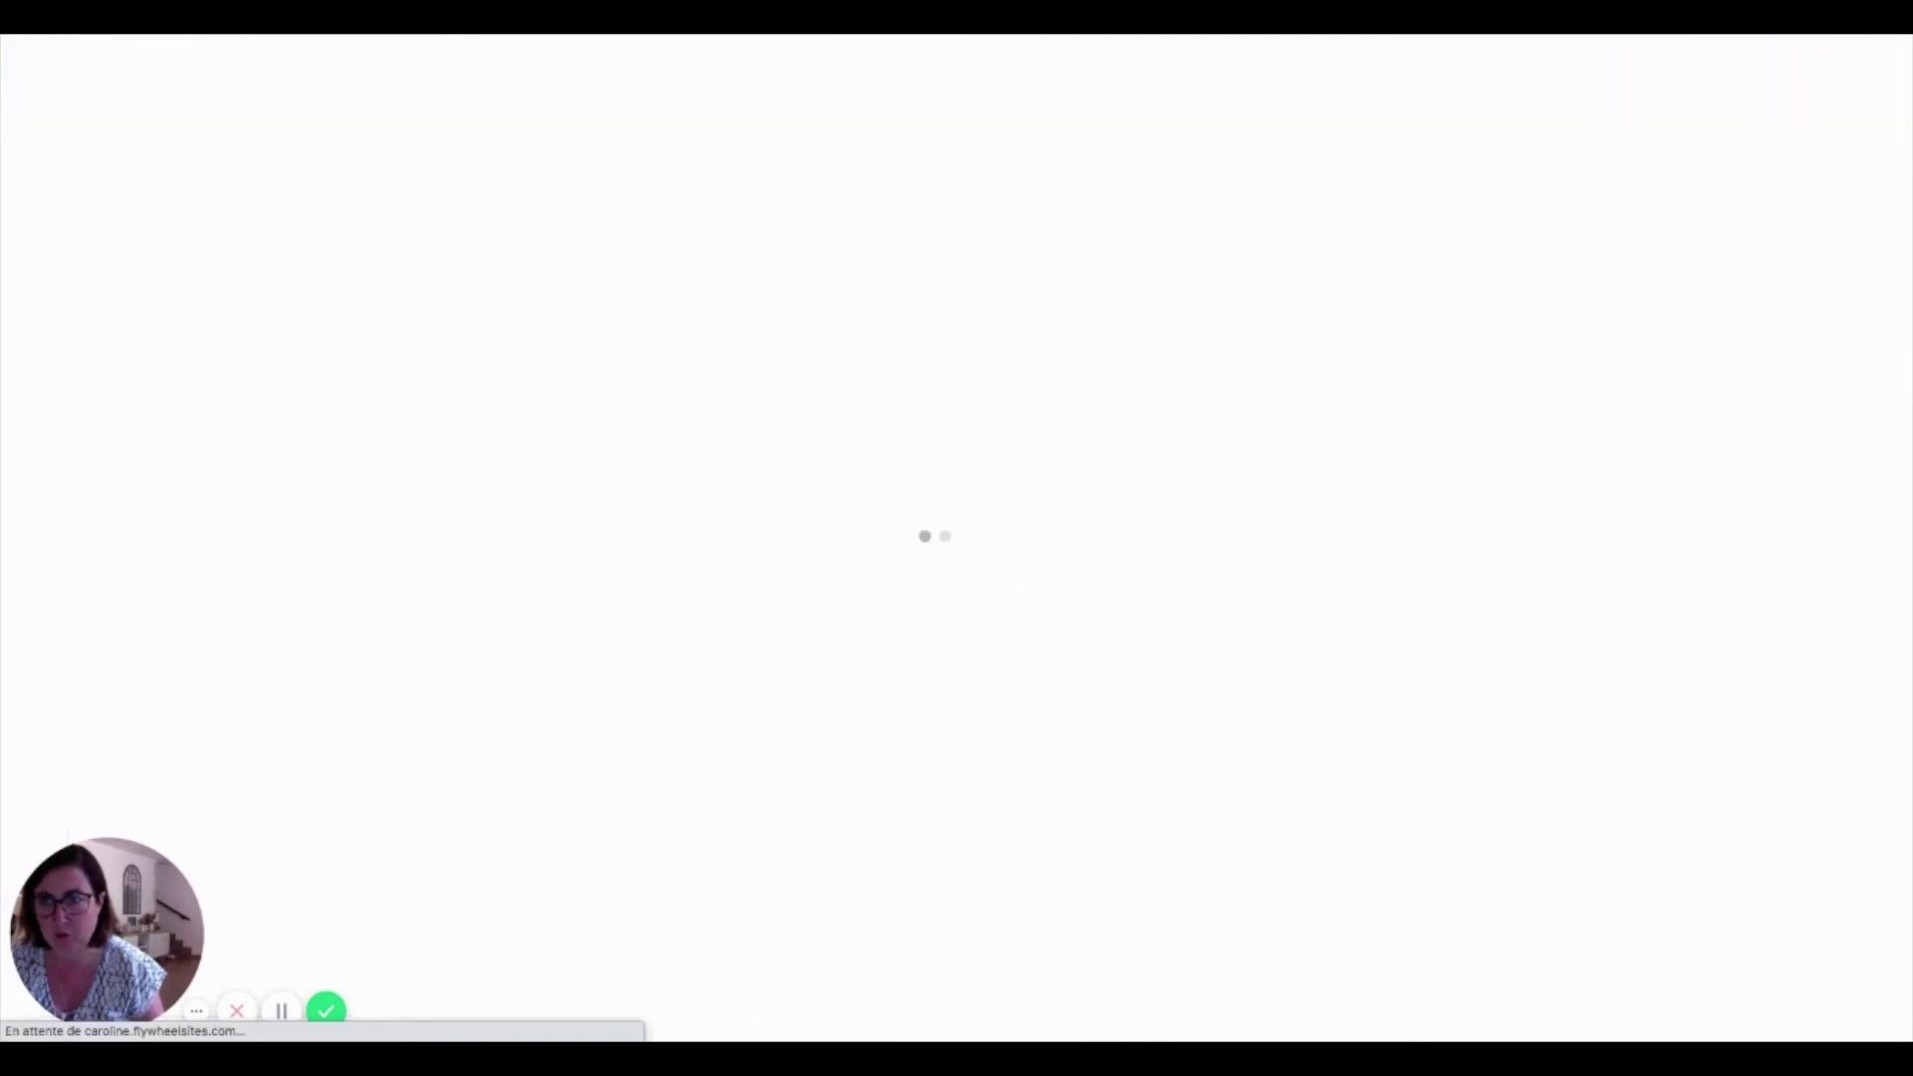
# Browse the Partners & Press designs in the block library and preview the Multiple Links - Title and 5 Image Links design.
pyautogui.click(376, 63)
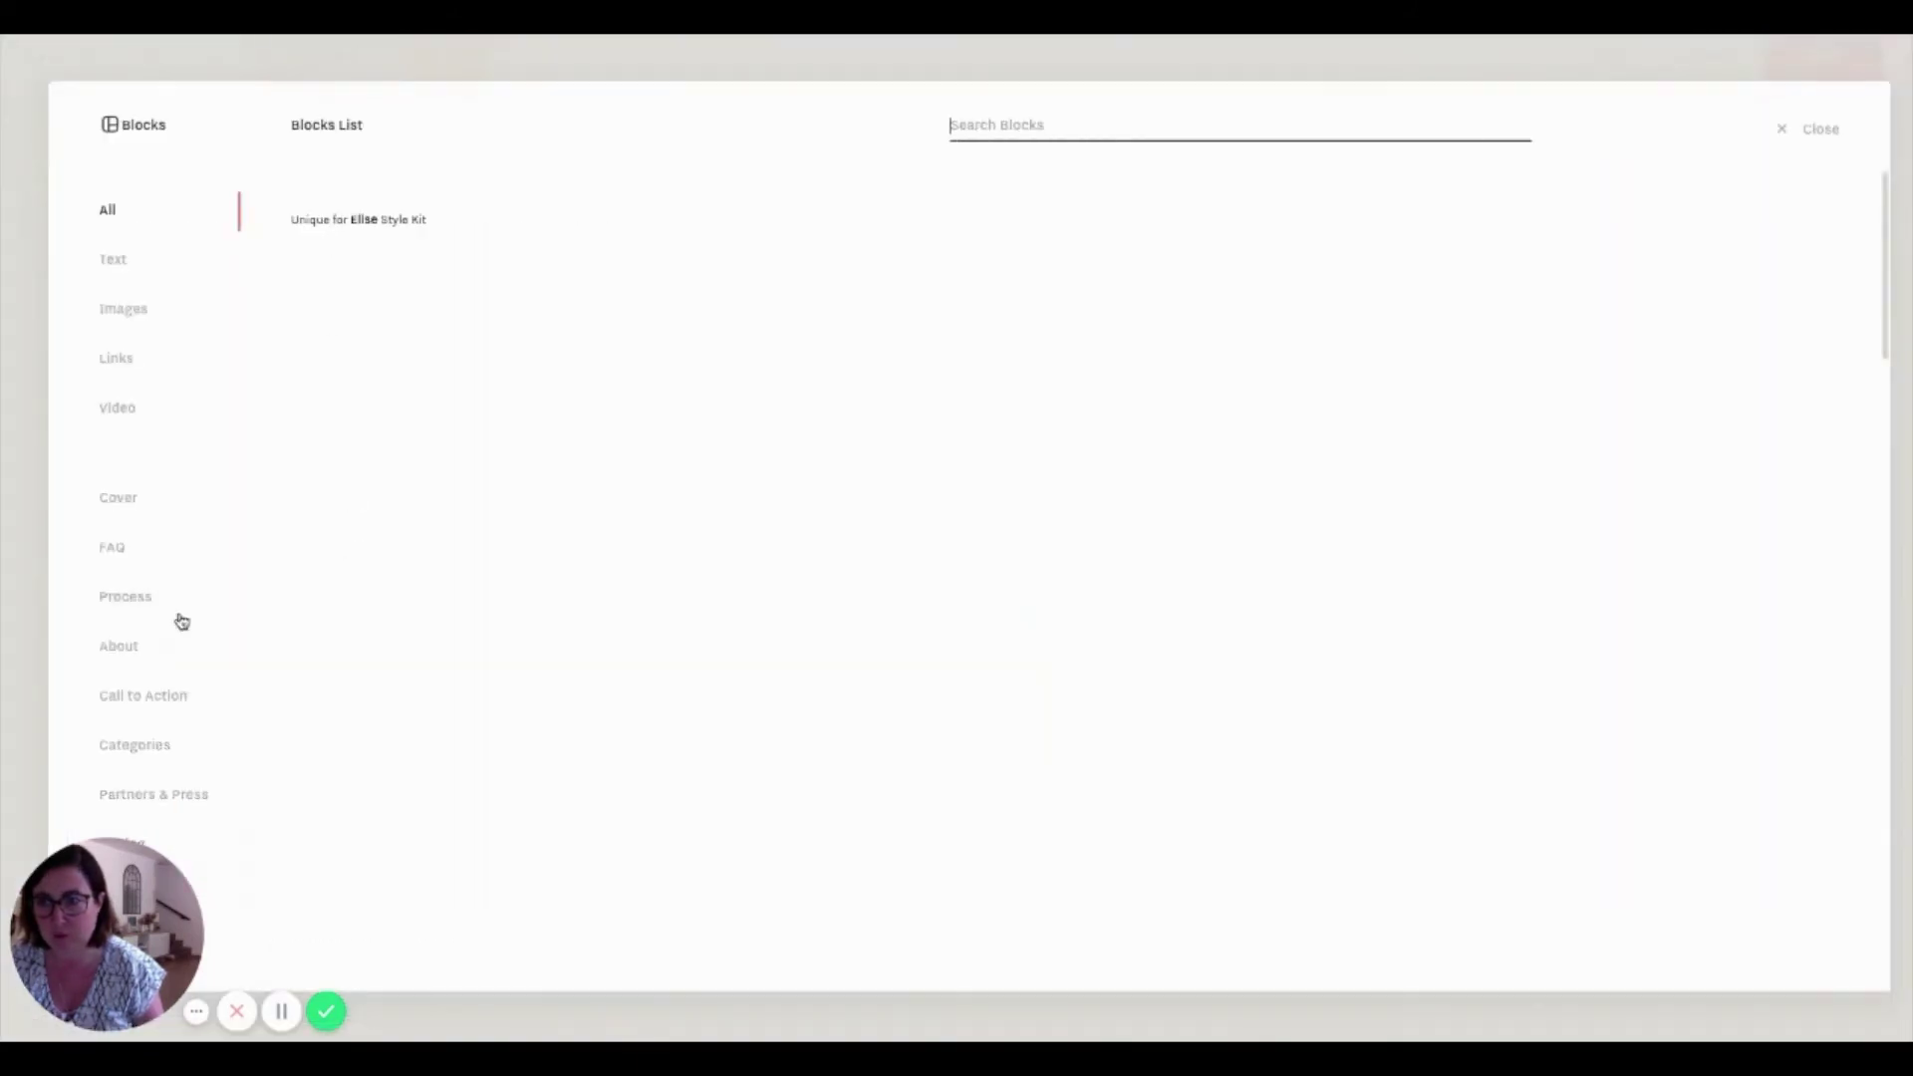
pyautogui.scroll(-3, 158, 760)
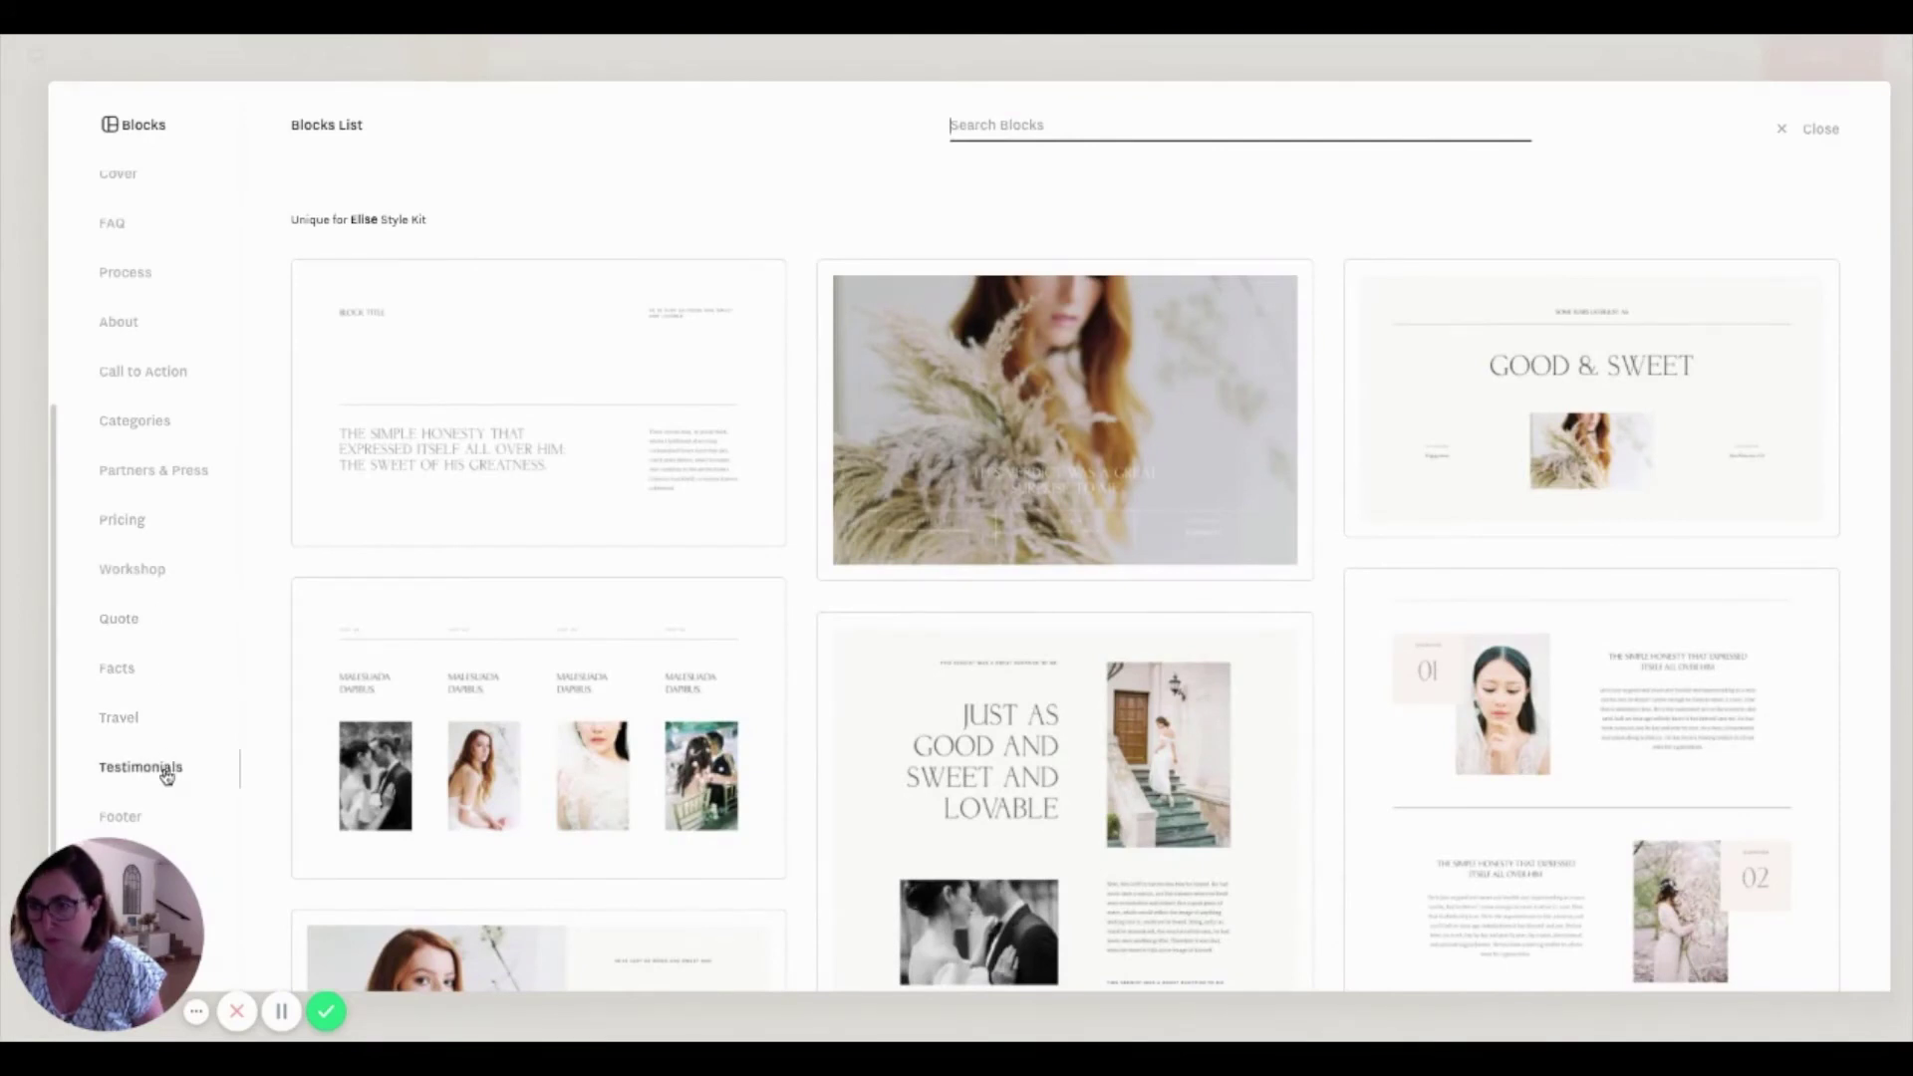
pyautogui.click(163, 478)
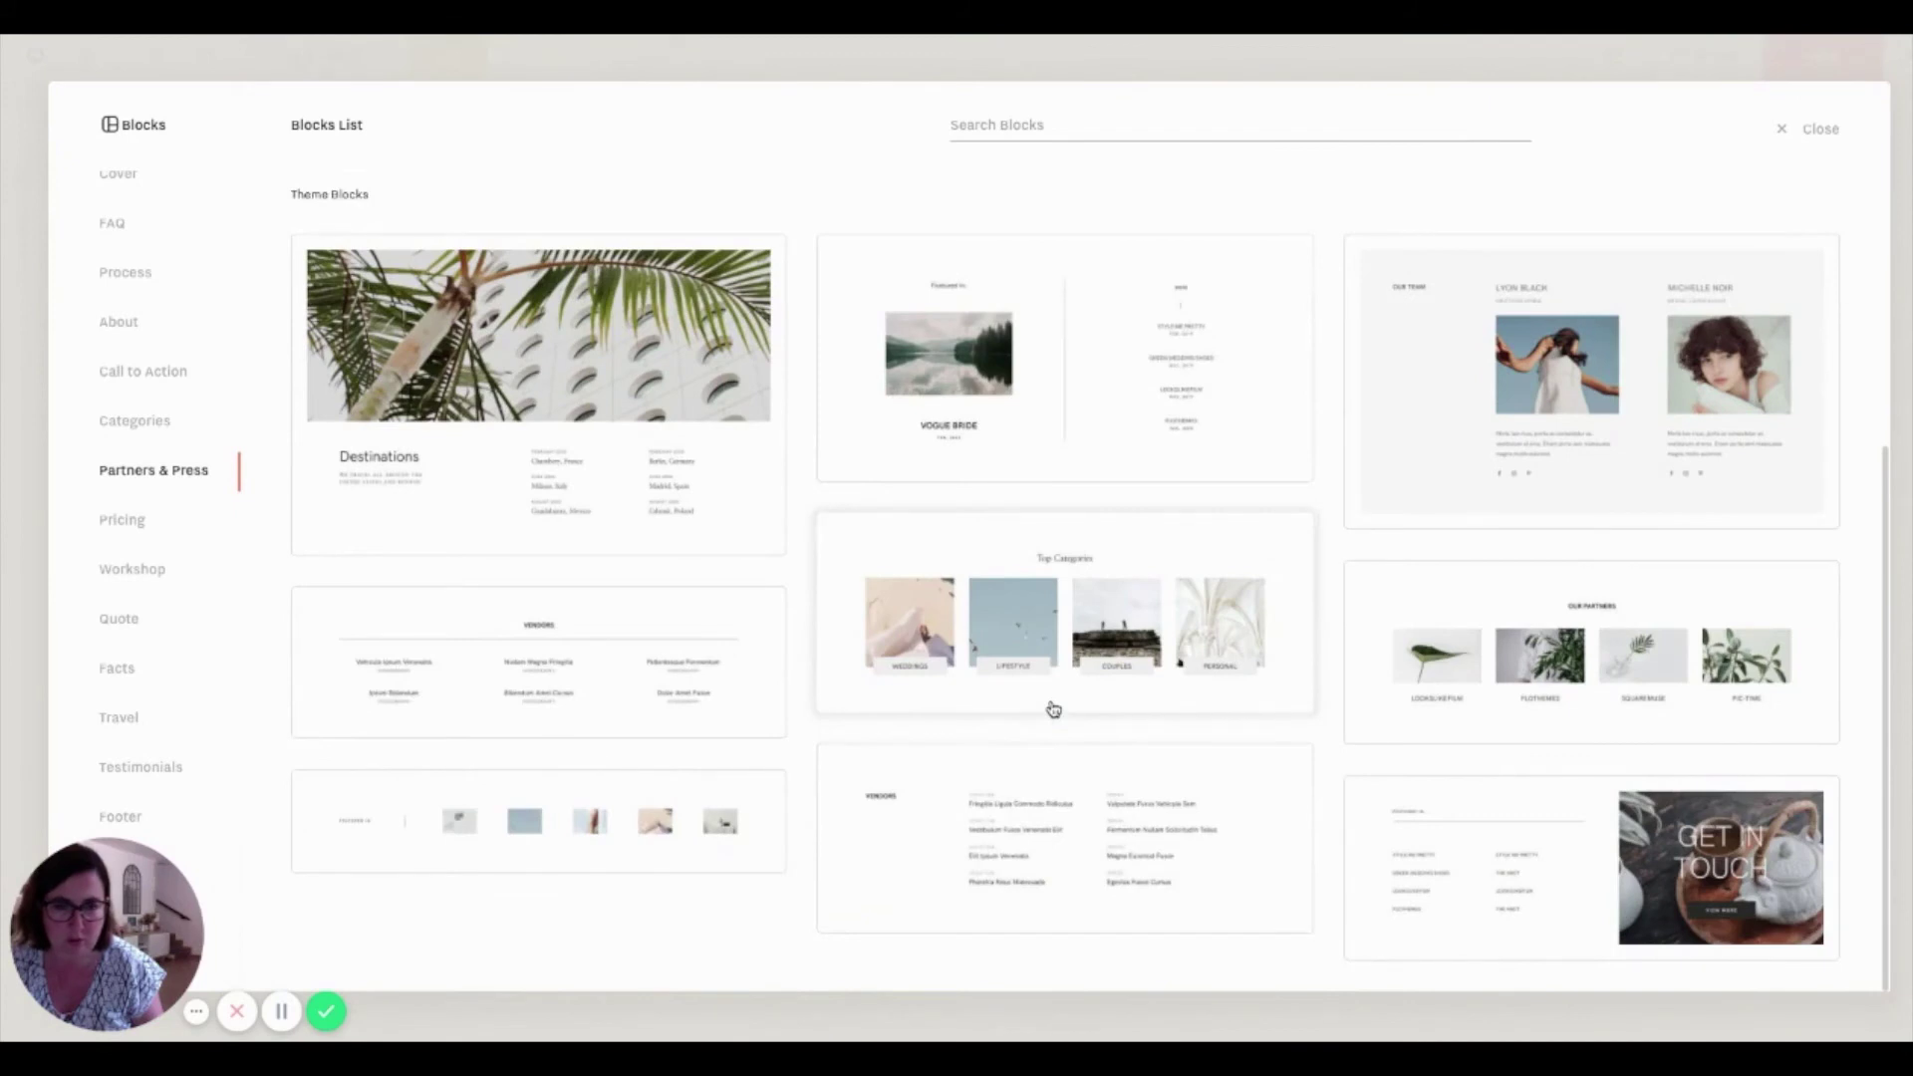
pyautogui.click(356, 834)
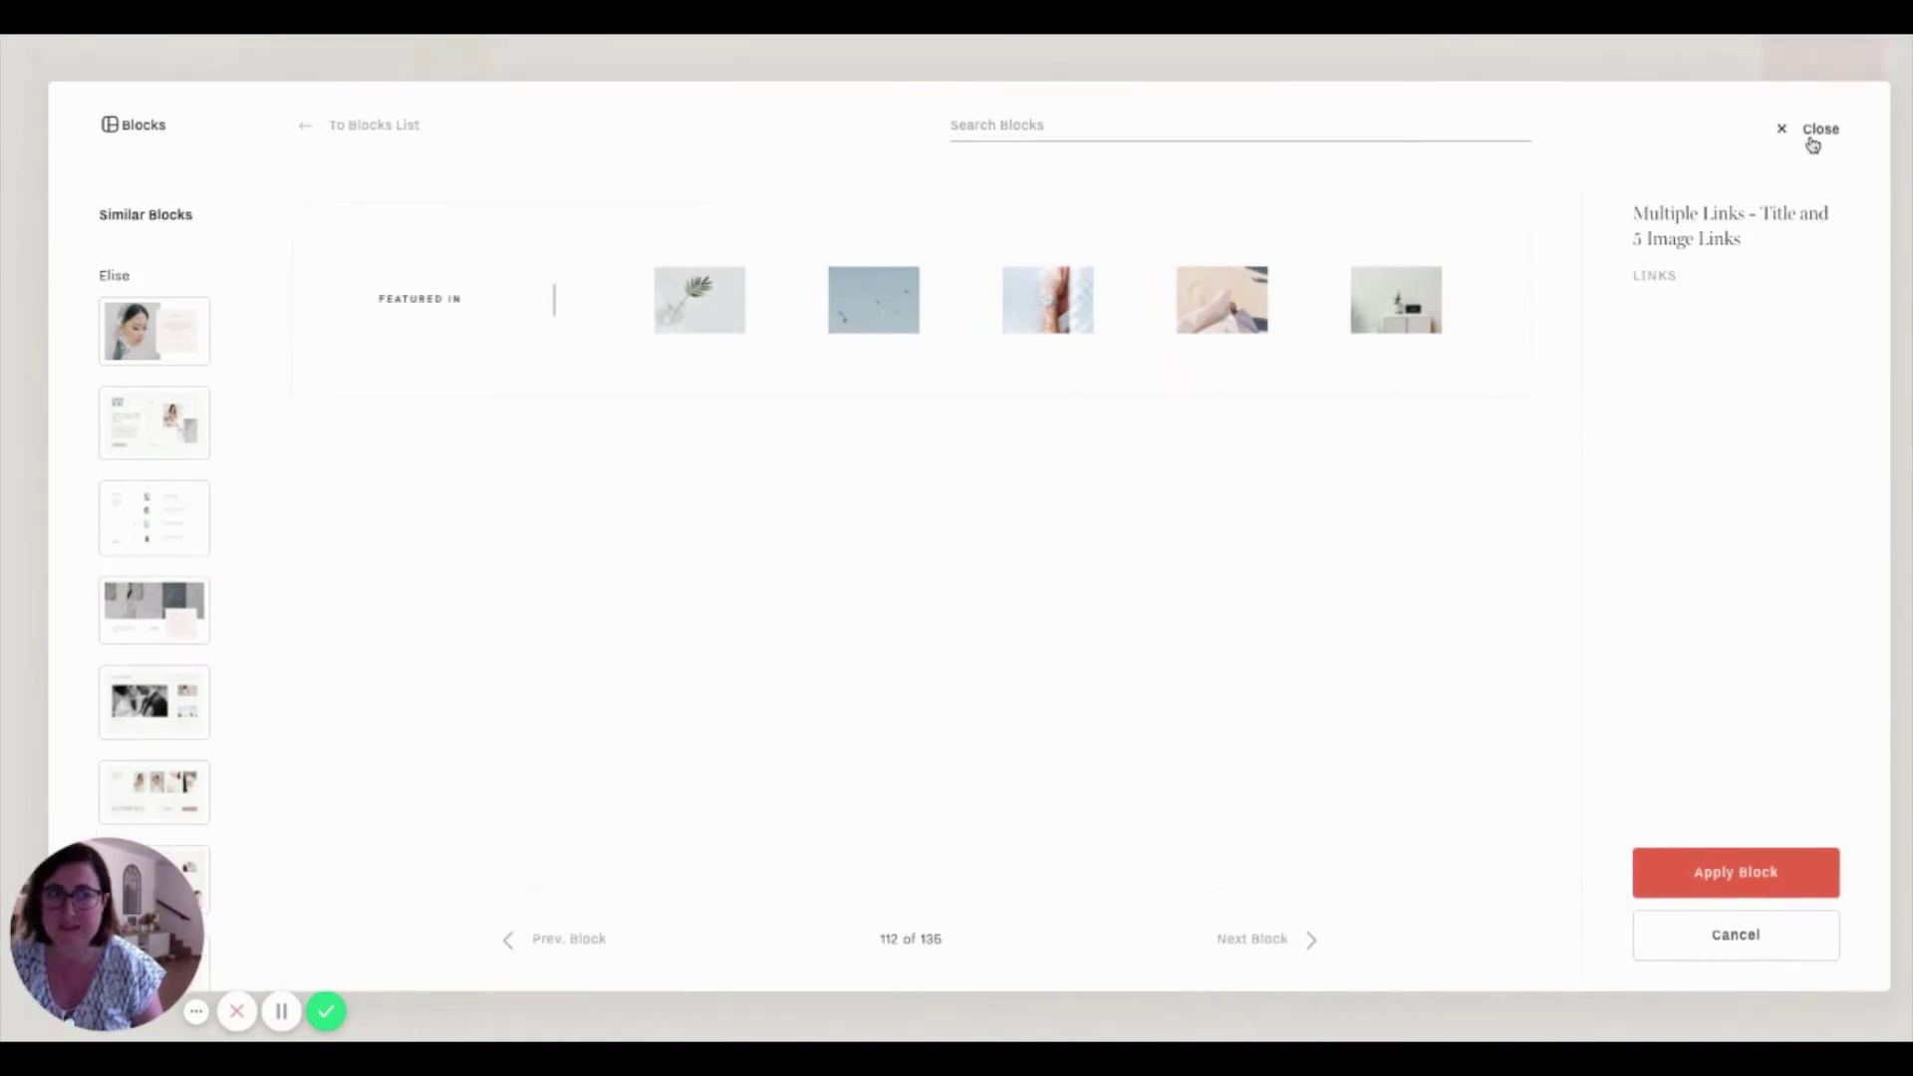
# Close the block library and exit the FEATURED block's builder, discarding the changes.
pyautogui.click(1809, 137)
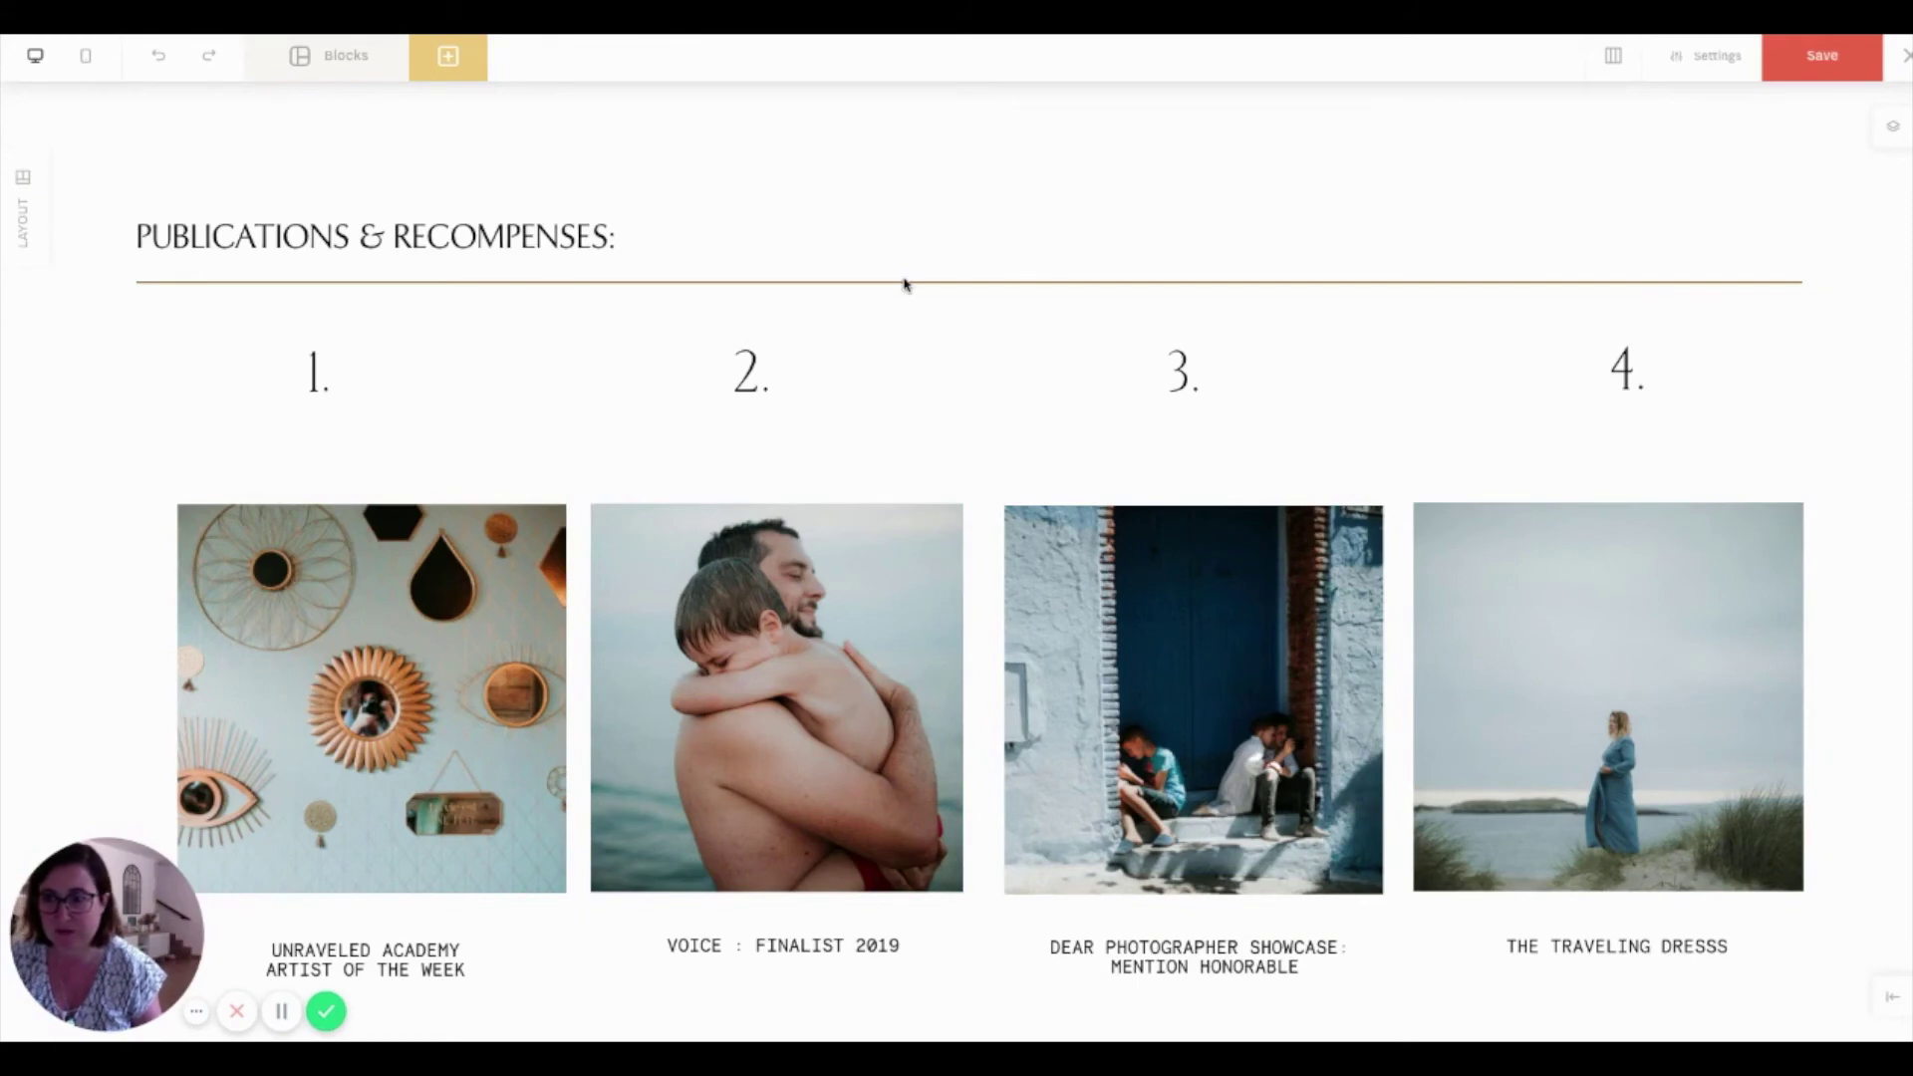
pyautogui.click(1906, 54)
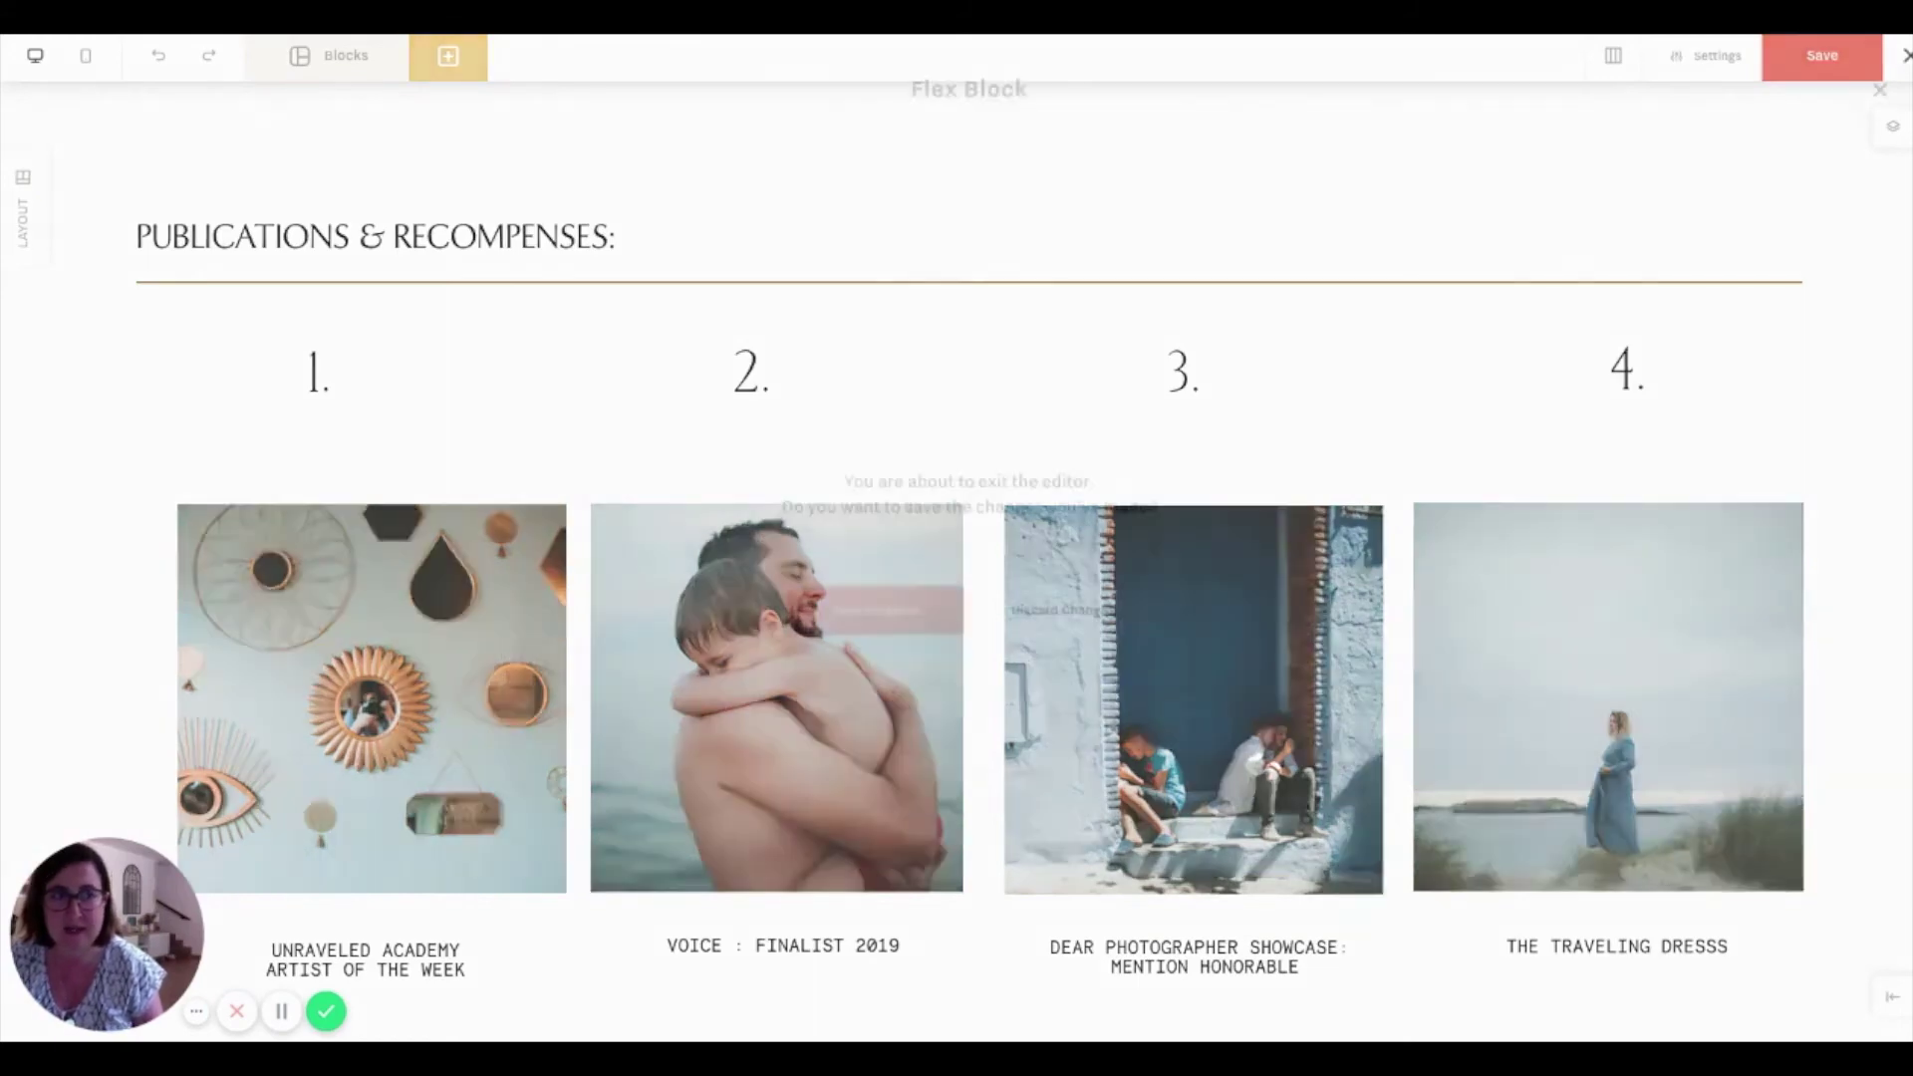
pyautogui.click(1062, 610)
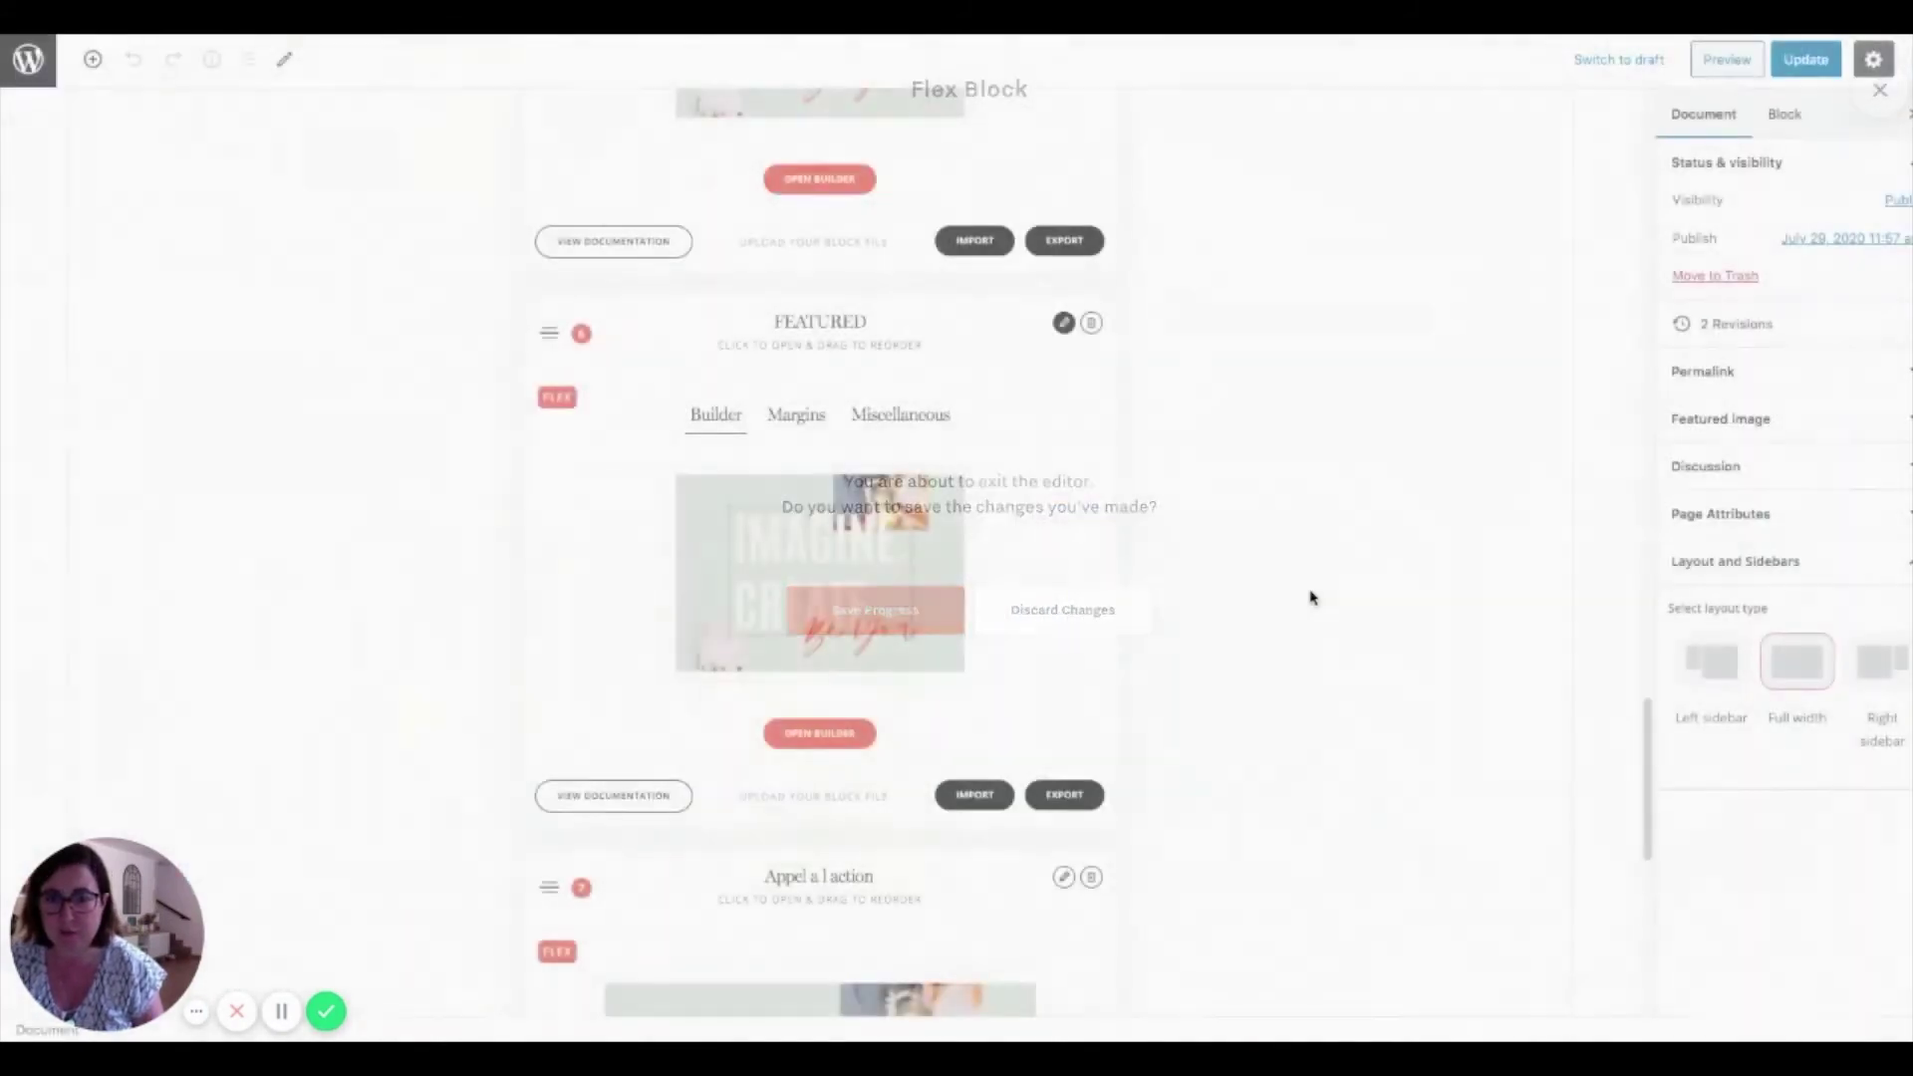
# Review the live page from the Publications & Recompenses section back up to the cover image and its introduction.
pyautogui.scroll(6, 1285, 594)
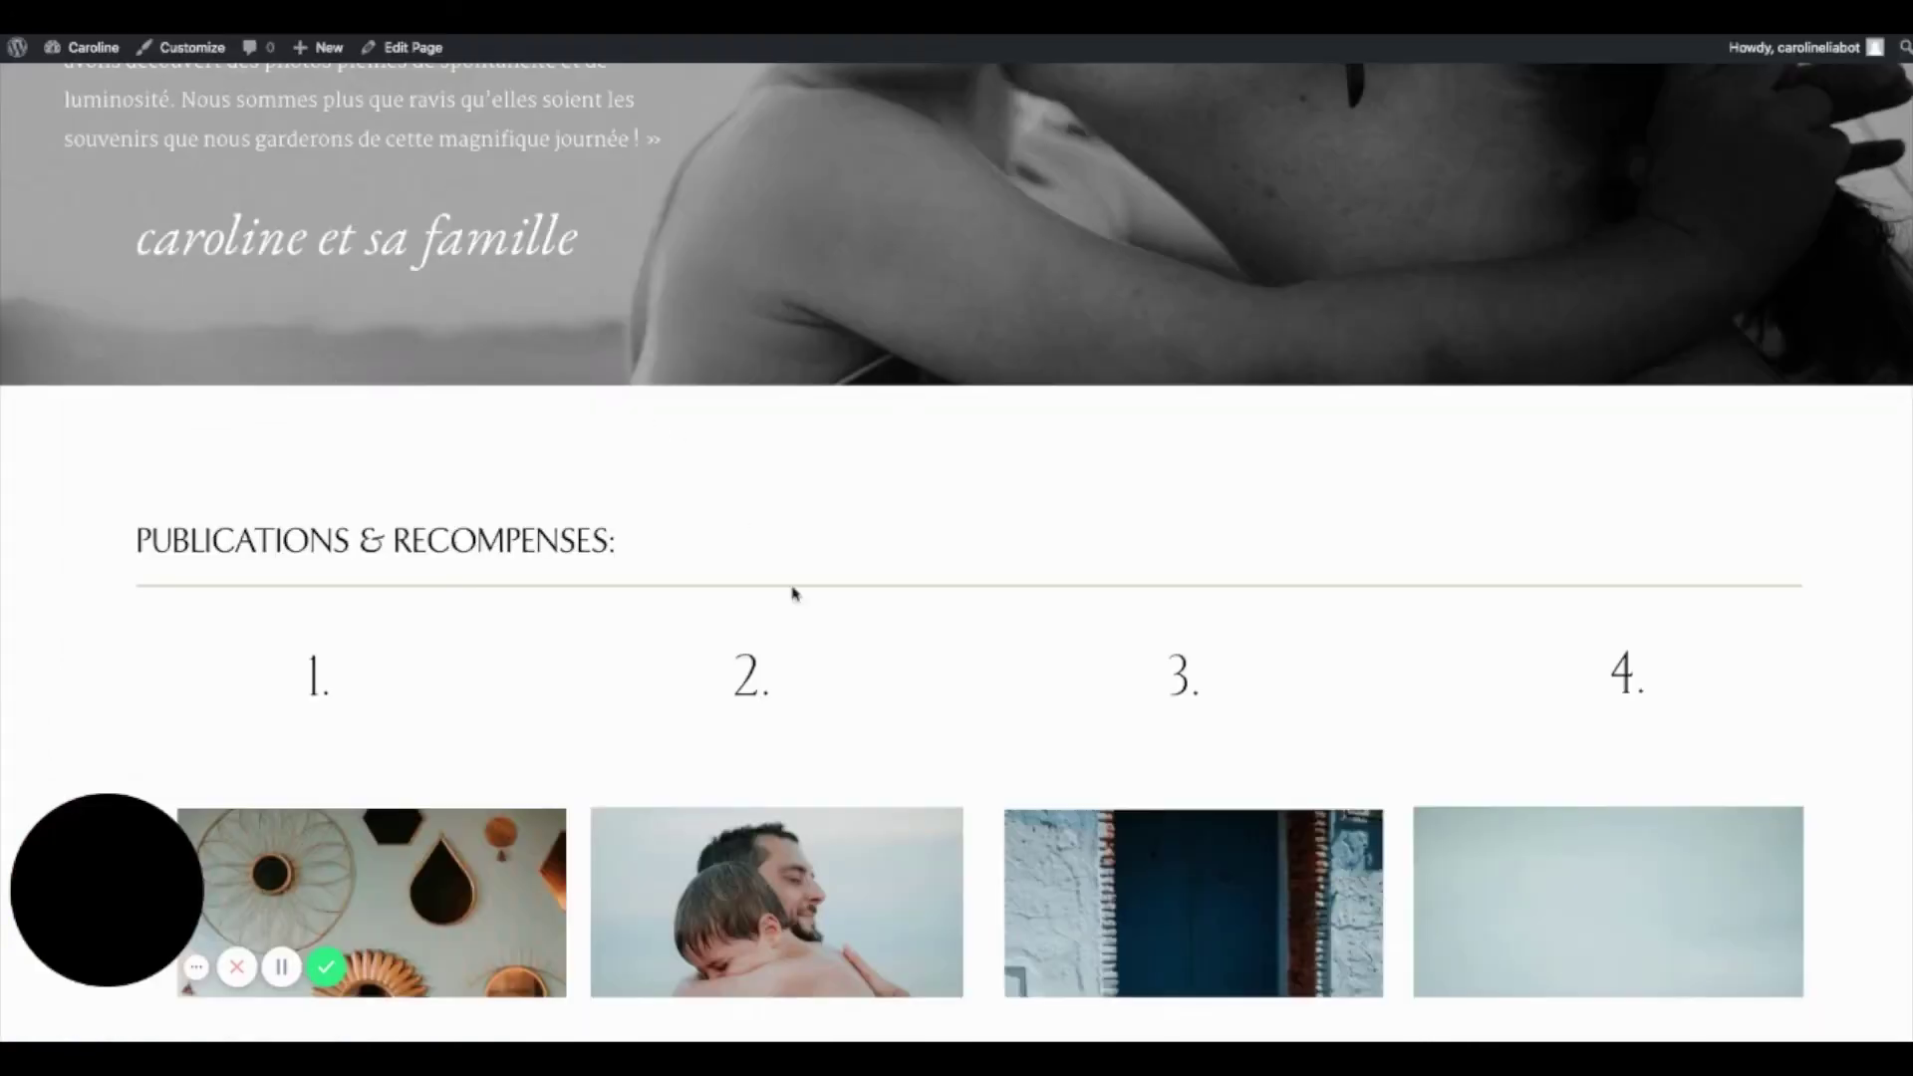
pyautogui.scroll(5, 798, 598)
pyautogui.scroll(-5, 816, 658)
pyautogui.scroll(10, 816, 663)
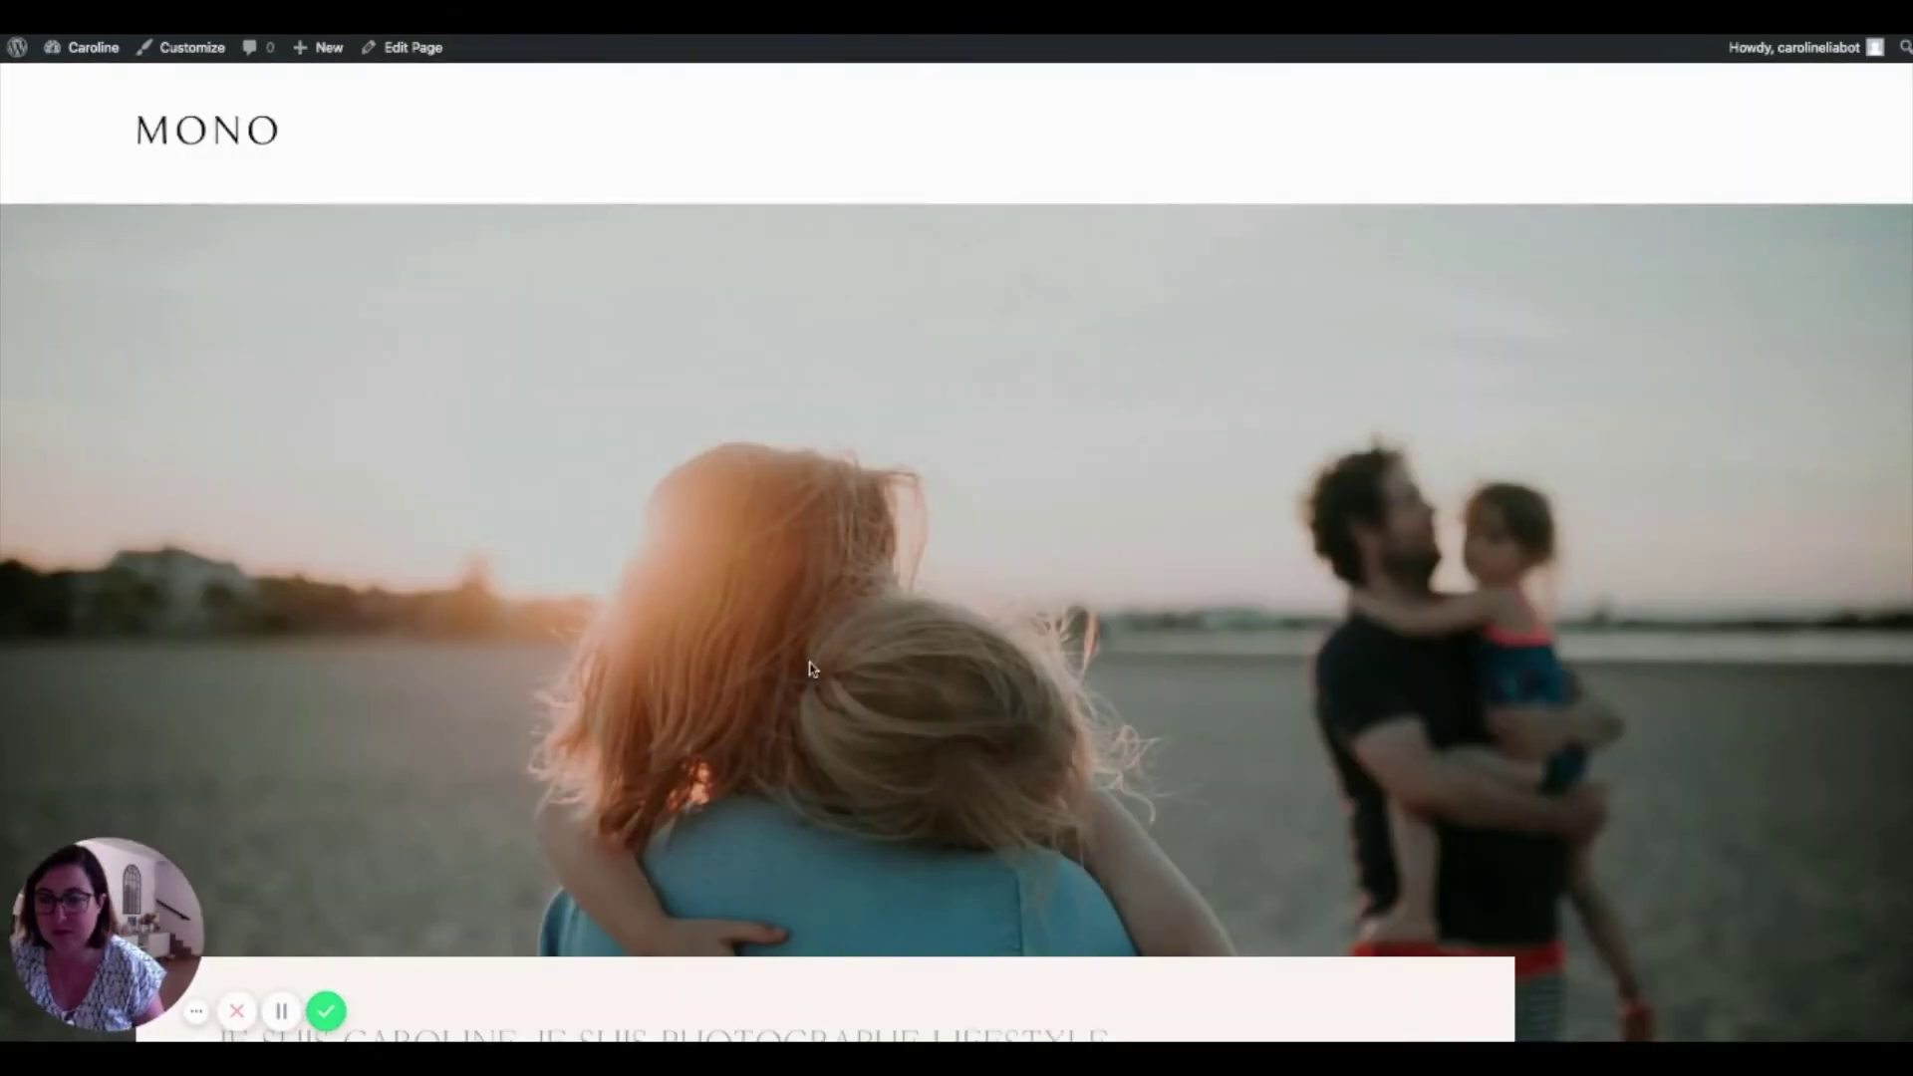
pyautogui.scroll(-5, 812, 663)
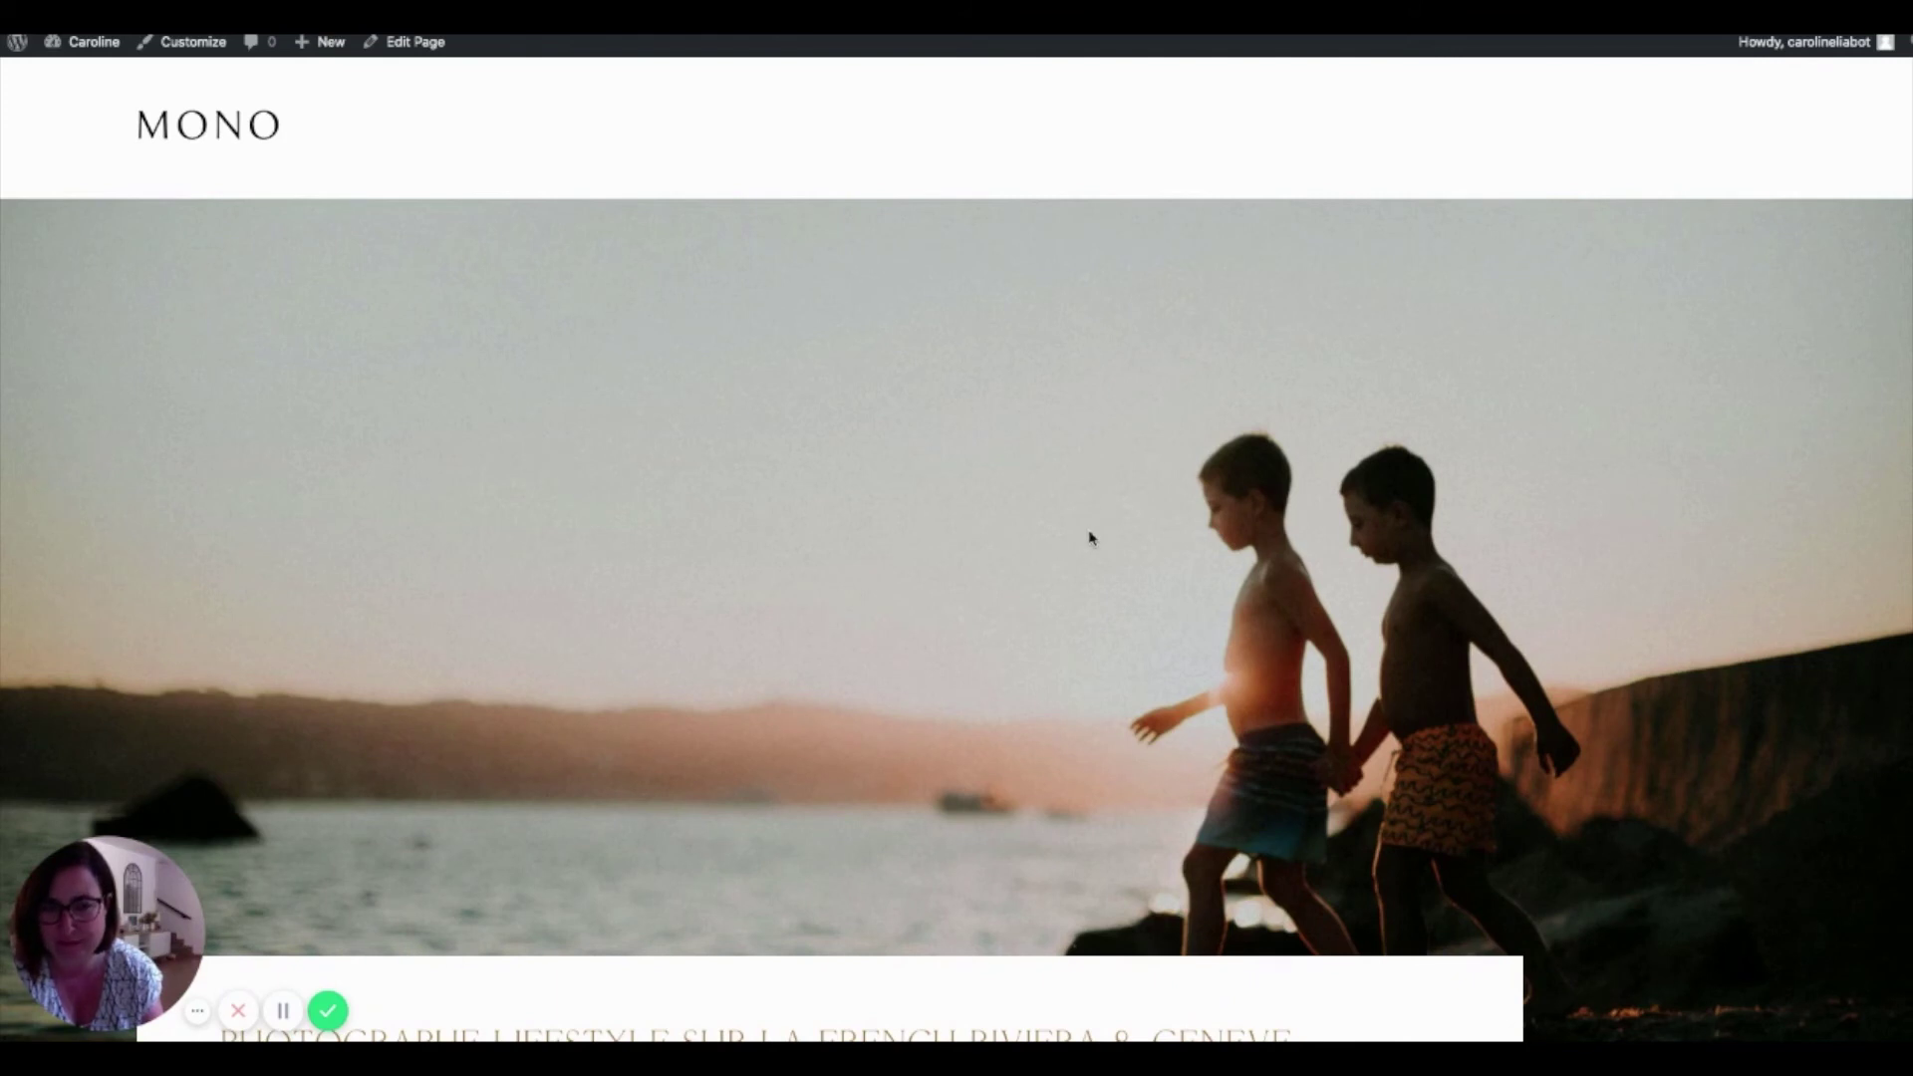
# Examine the French Riviera & Geneve sample homepage from its cover through Behind the Lens to the Outdoor and At Home session links.
pyautogui.scroll(-1, 1090, 538)
pyautogui.scroll(-2, 1090, 538)
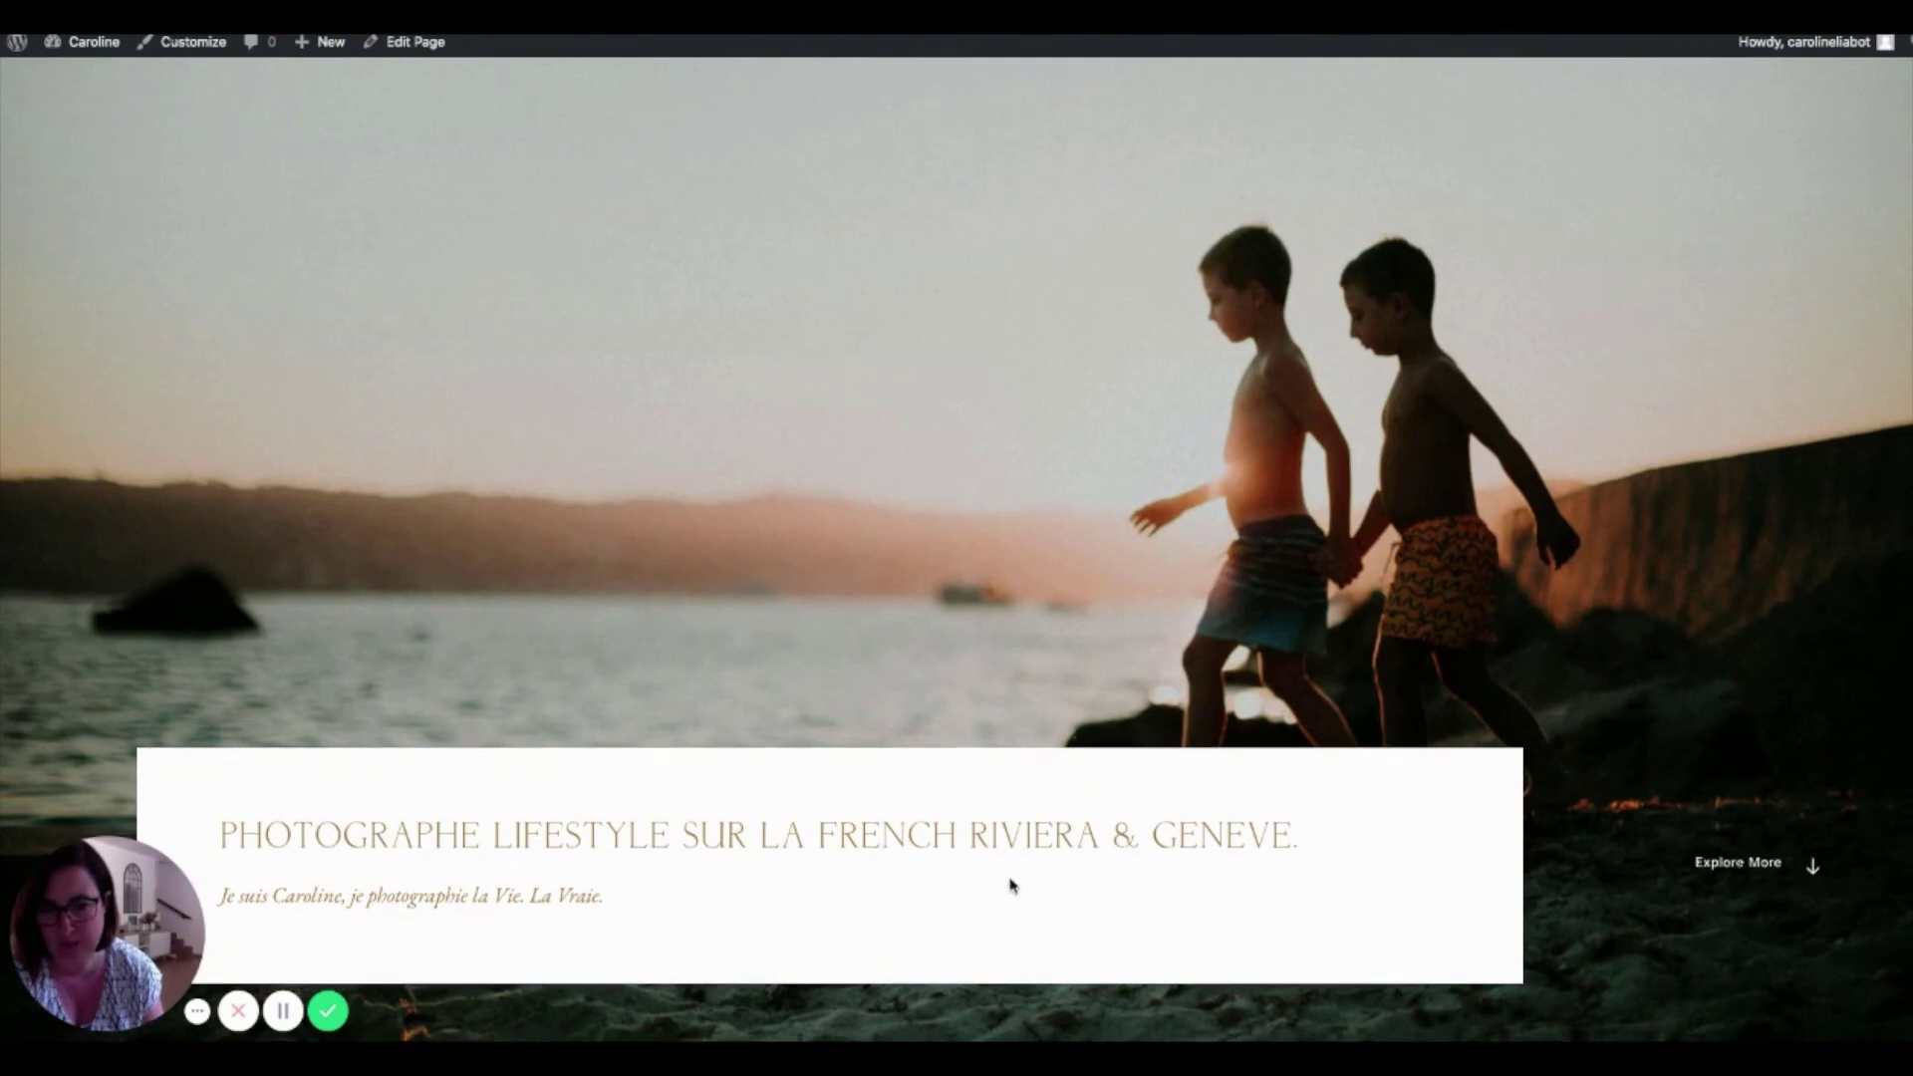
pyautogui.scroll(-7, 1011, 885)
pyautogui.scroll(-3, 1040, 639)
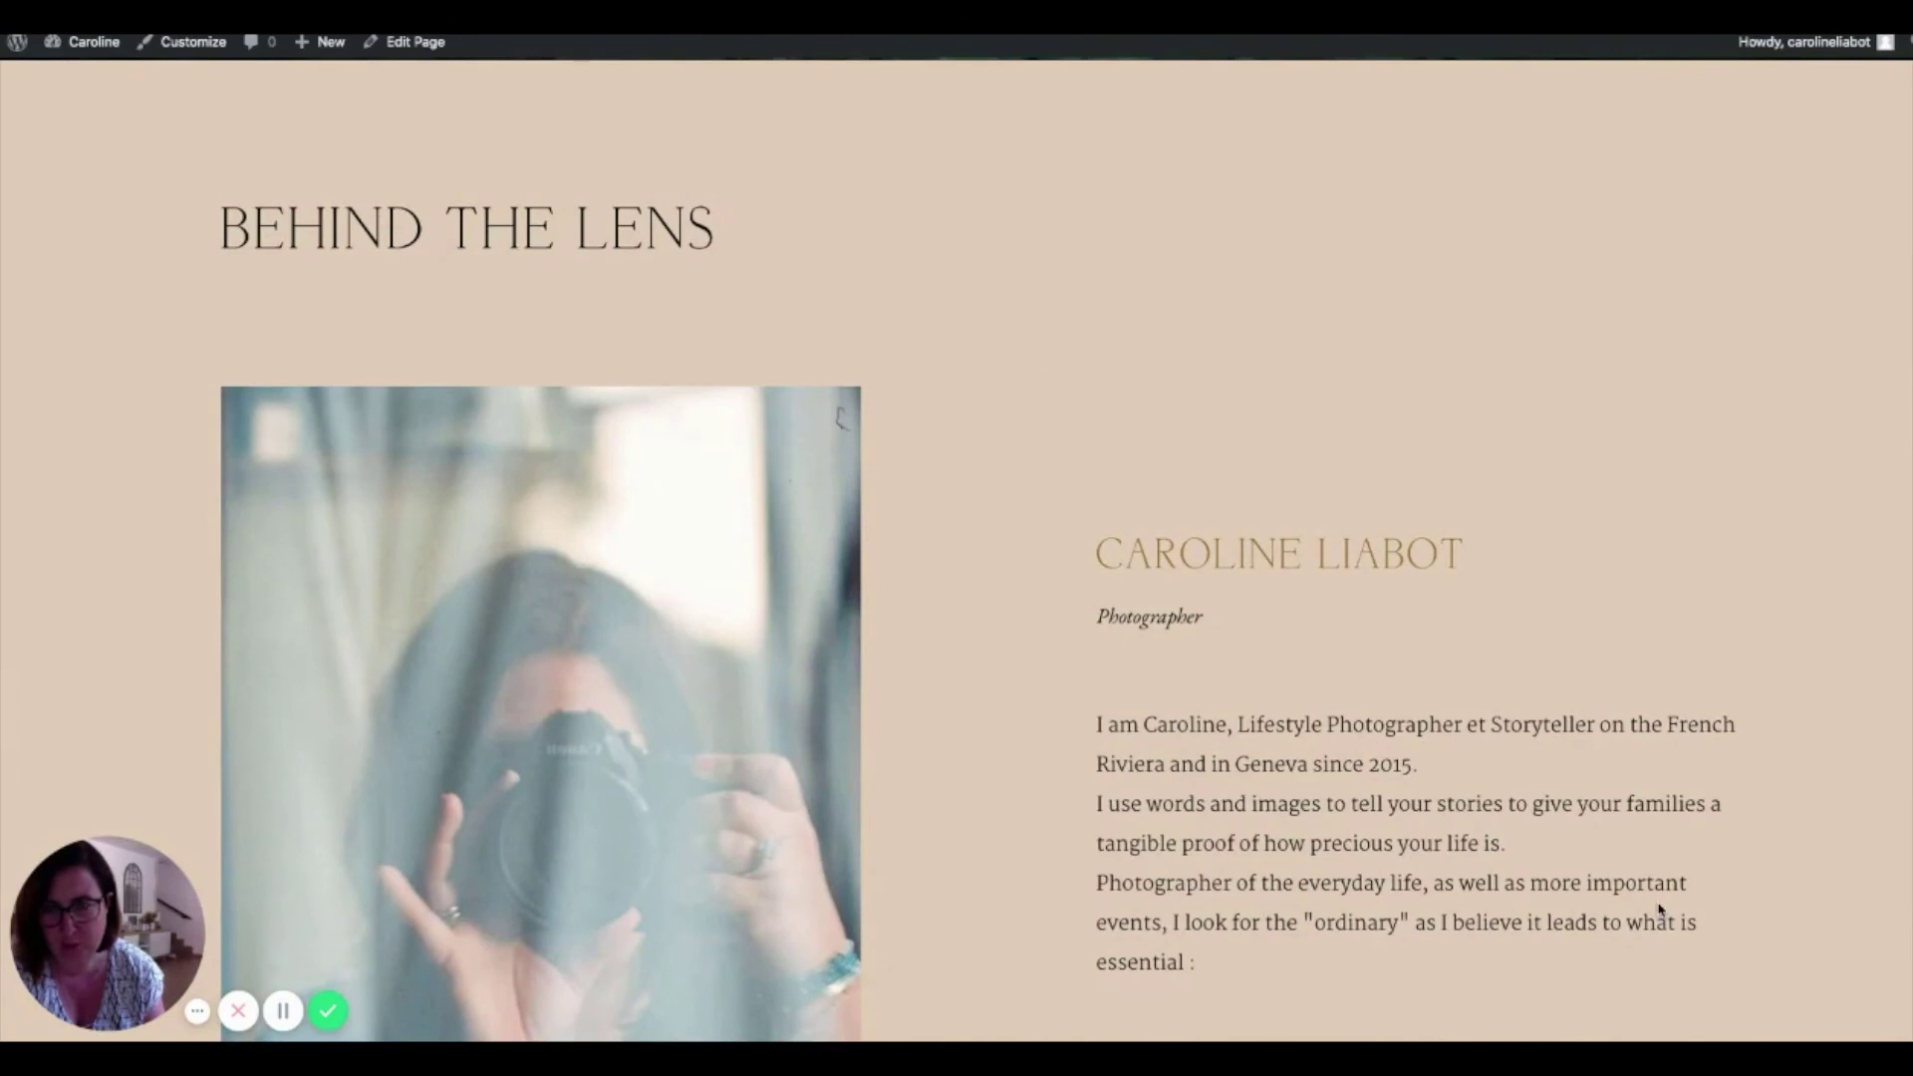
pyautogui.scroll(-4, 1663, 882)
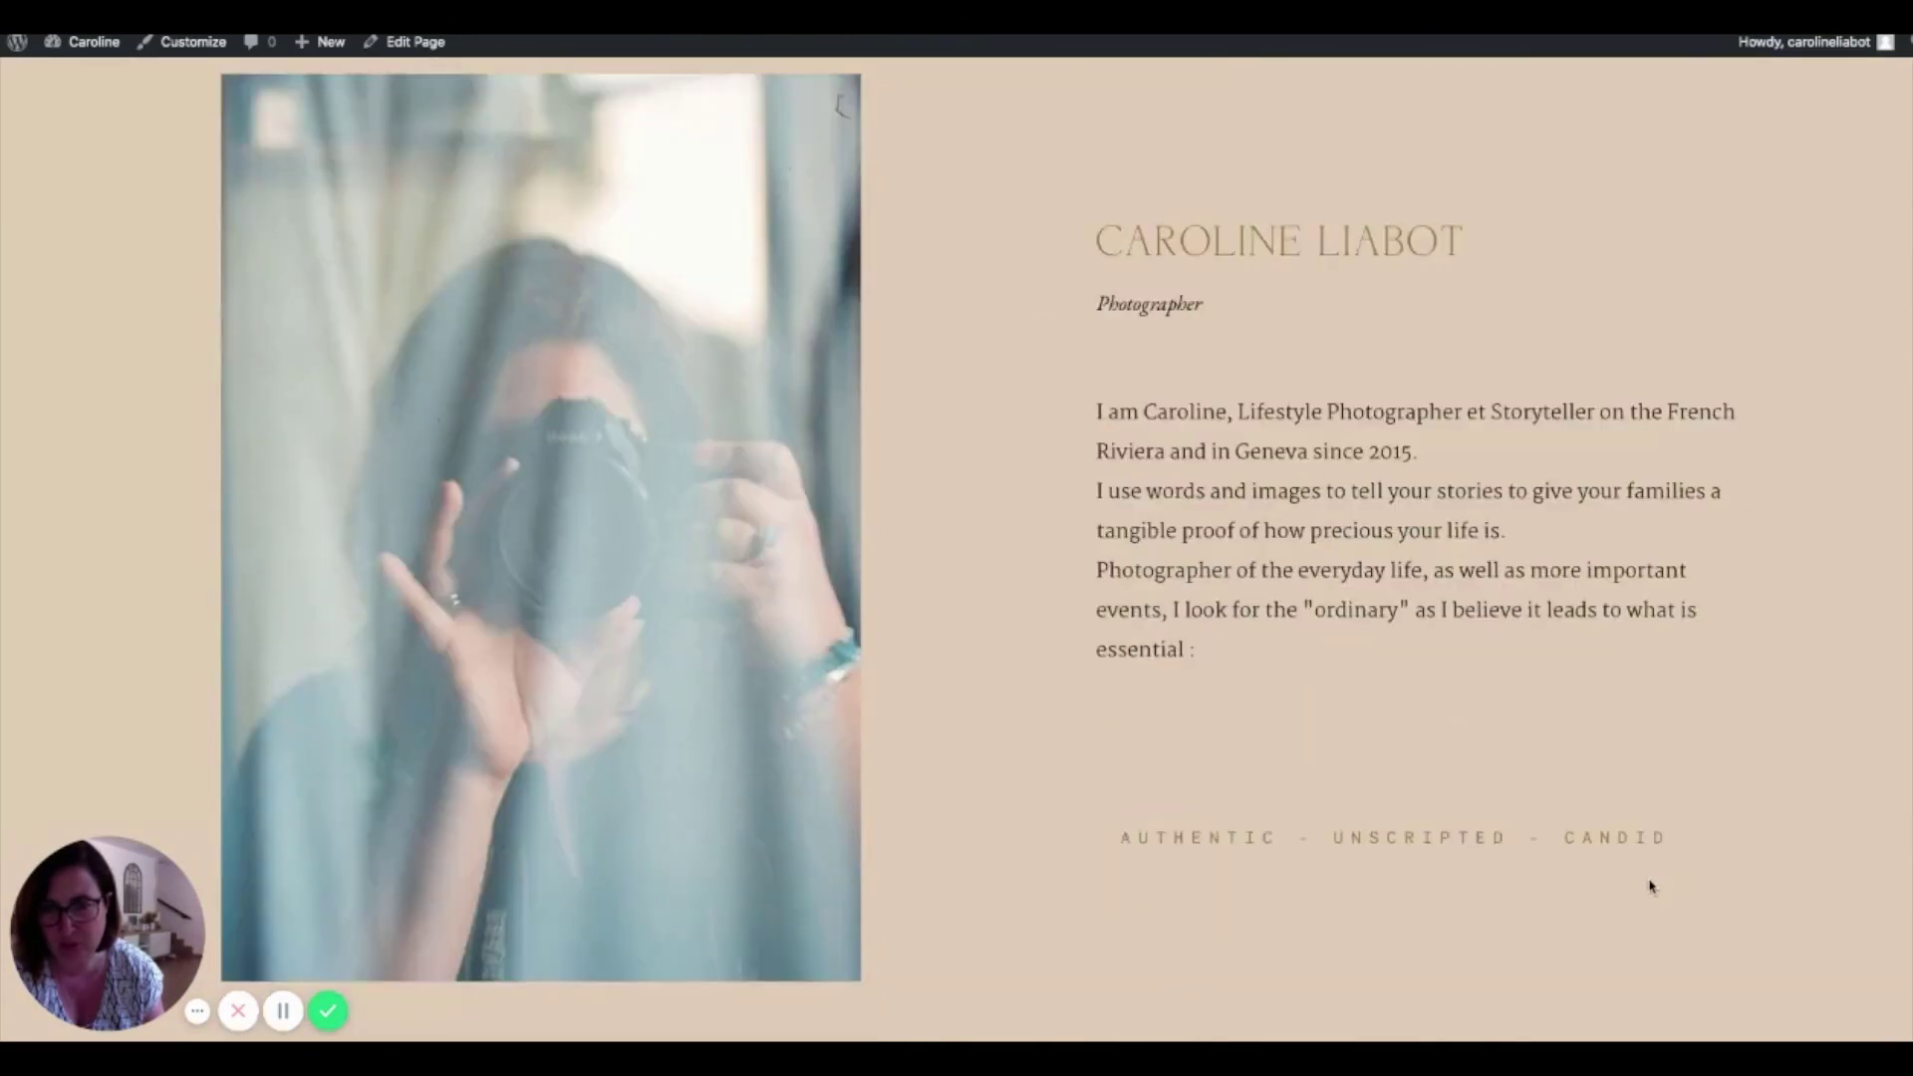
pyautogui.scroll(-9, 1483, 932)
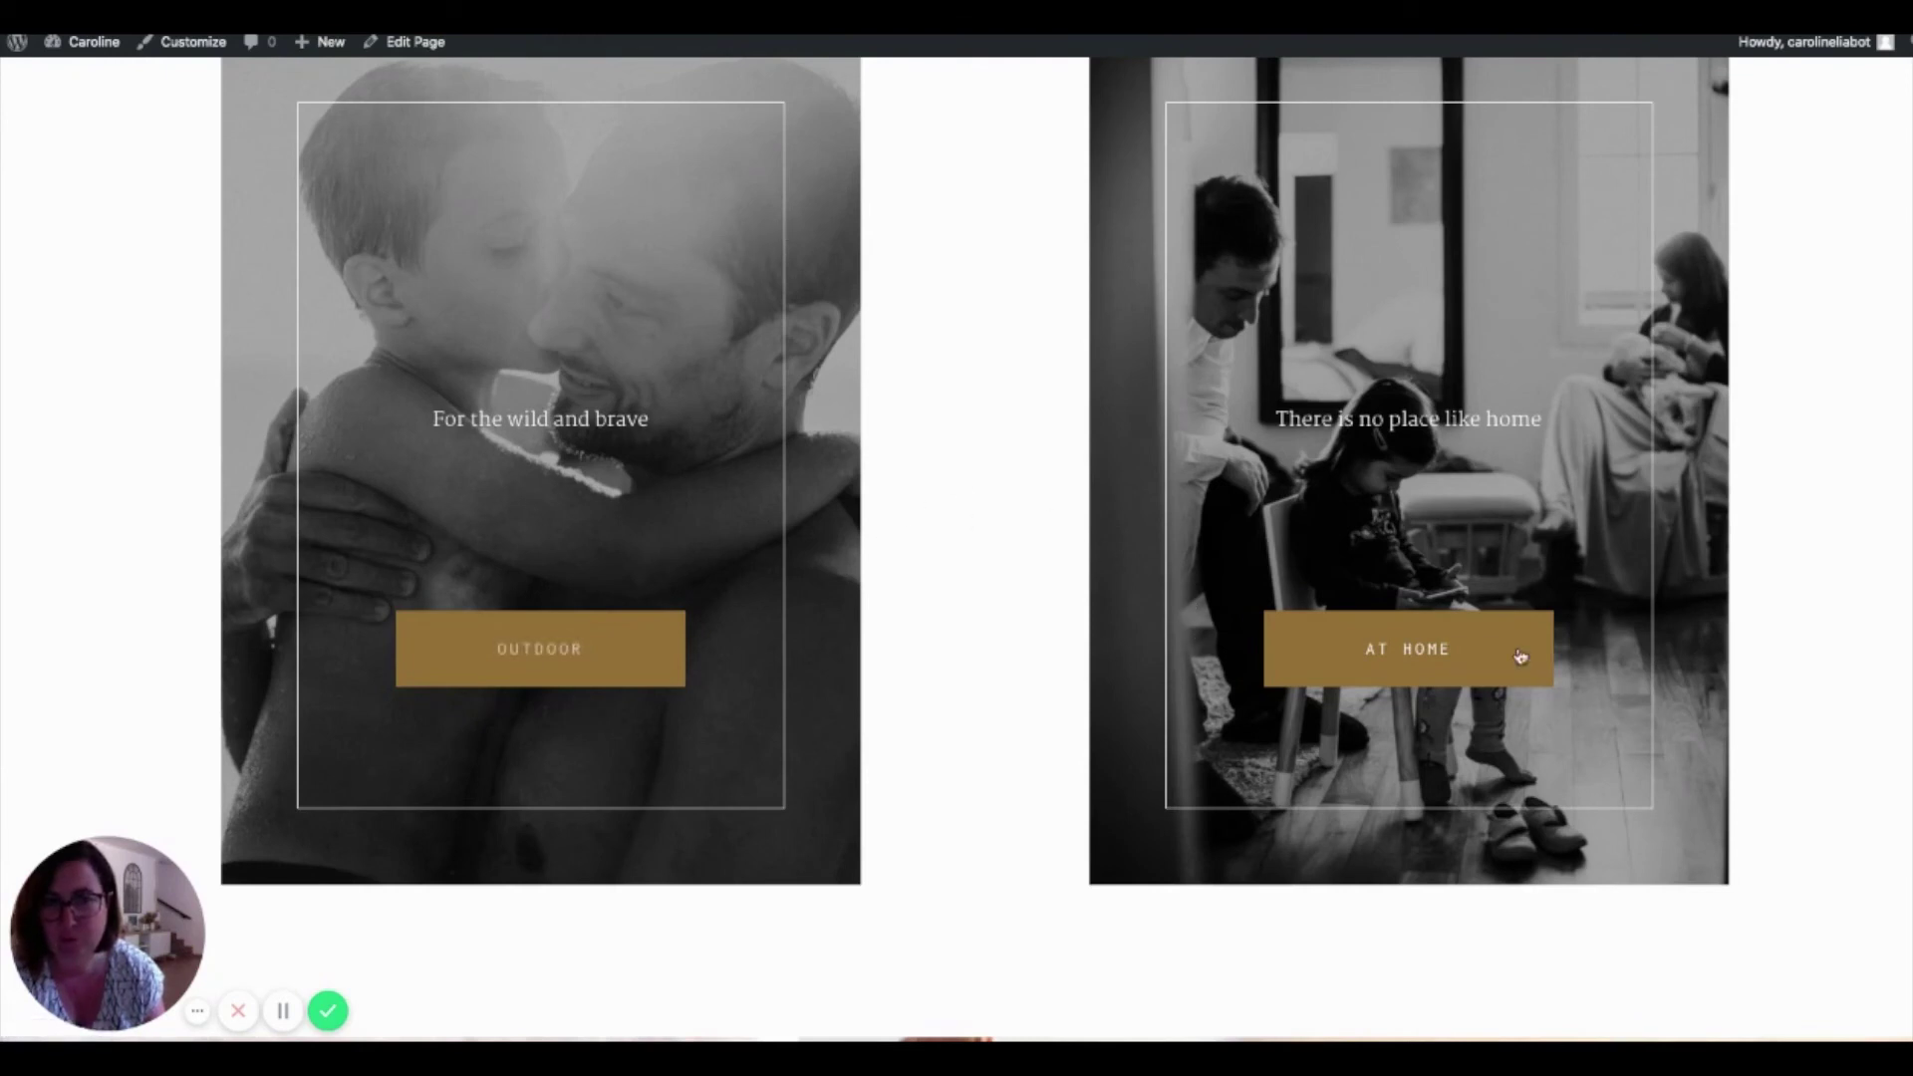
pyautogui.scroll(2, 1413, 498)
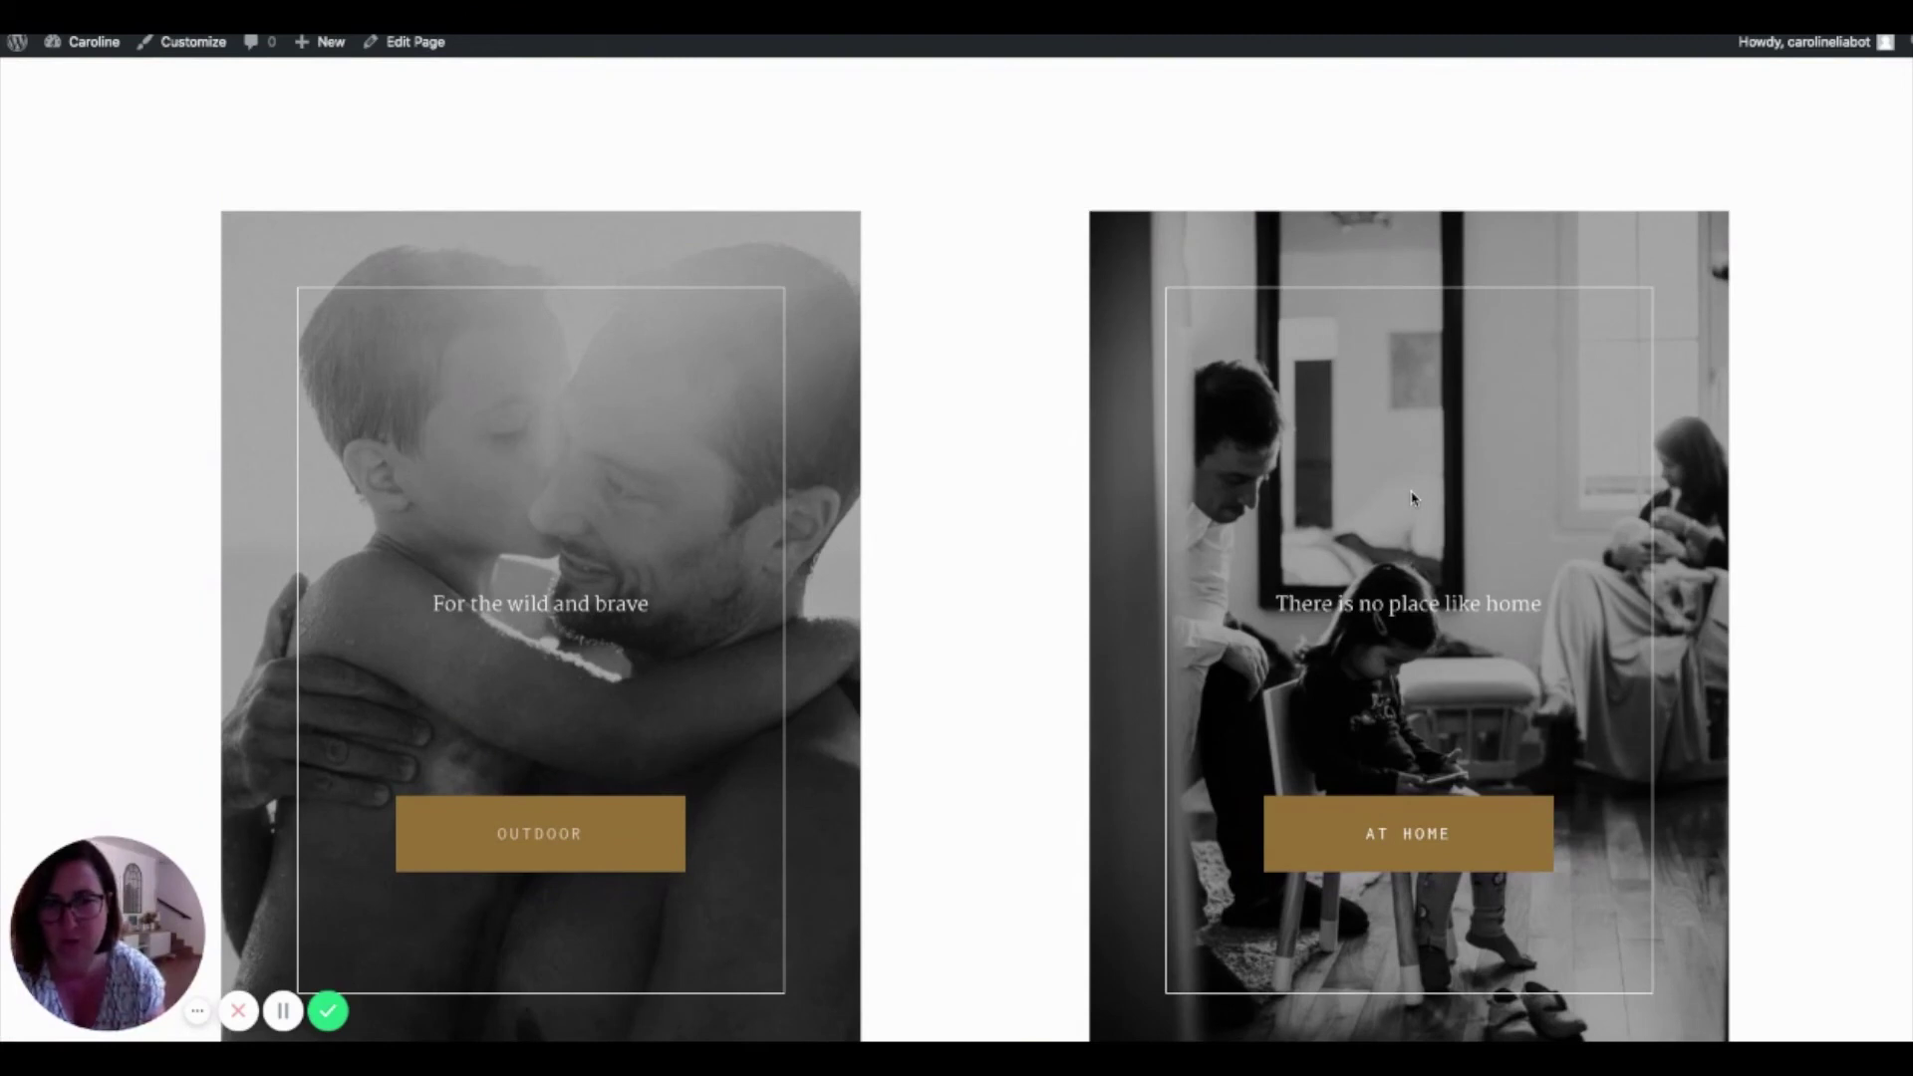
# Examine the rest of that homepage, from the handwritten beauty quote through My Latest Stories and the link banner to Kind Words and the footer.
pyautogui.scroll(-5, 1415, 498)
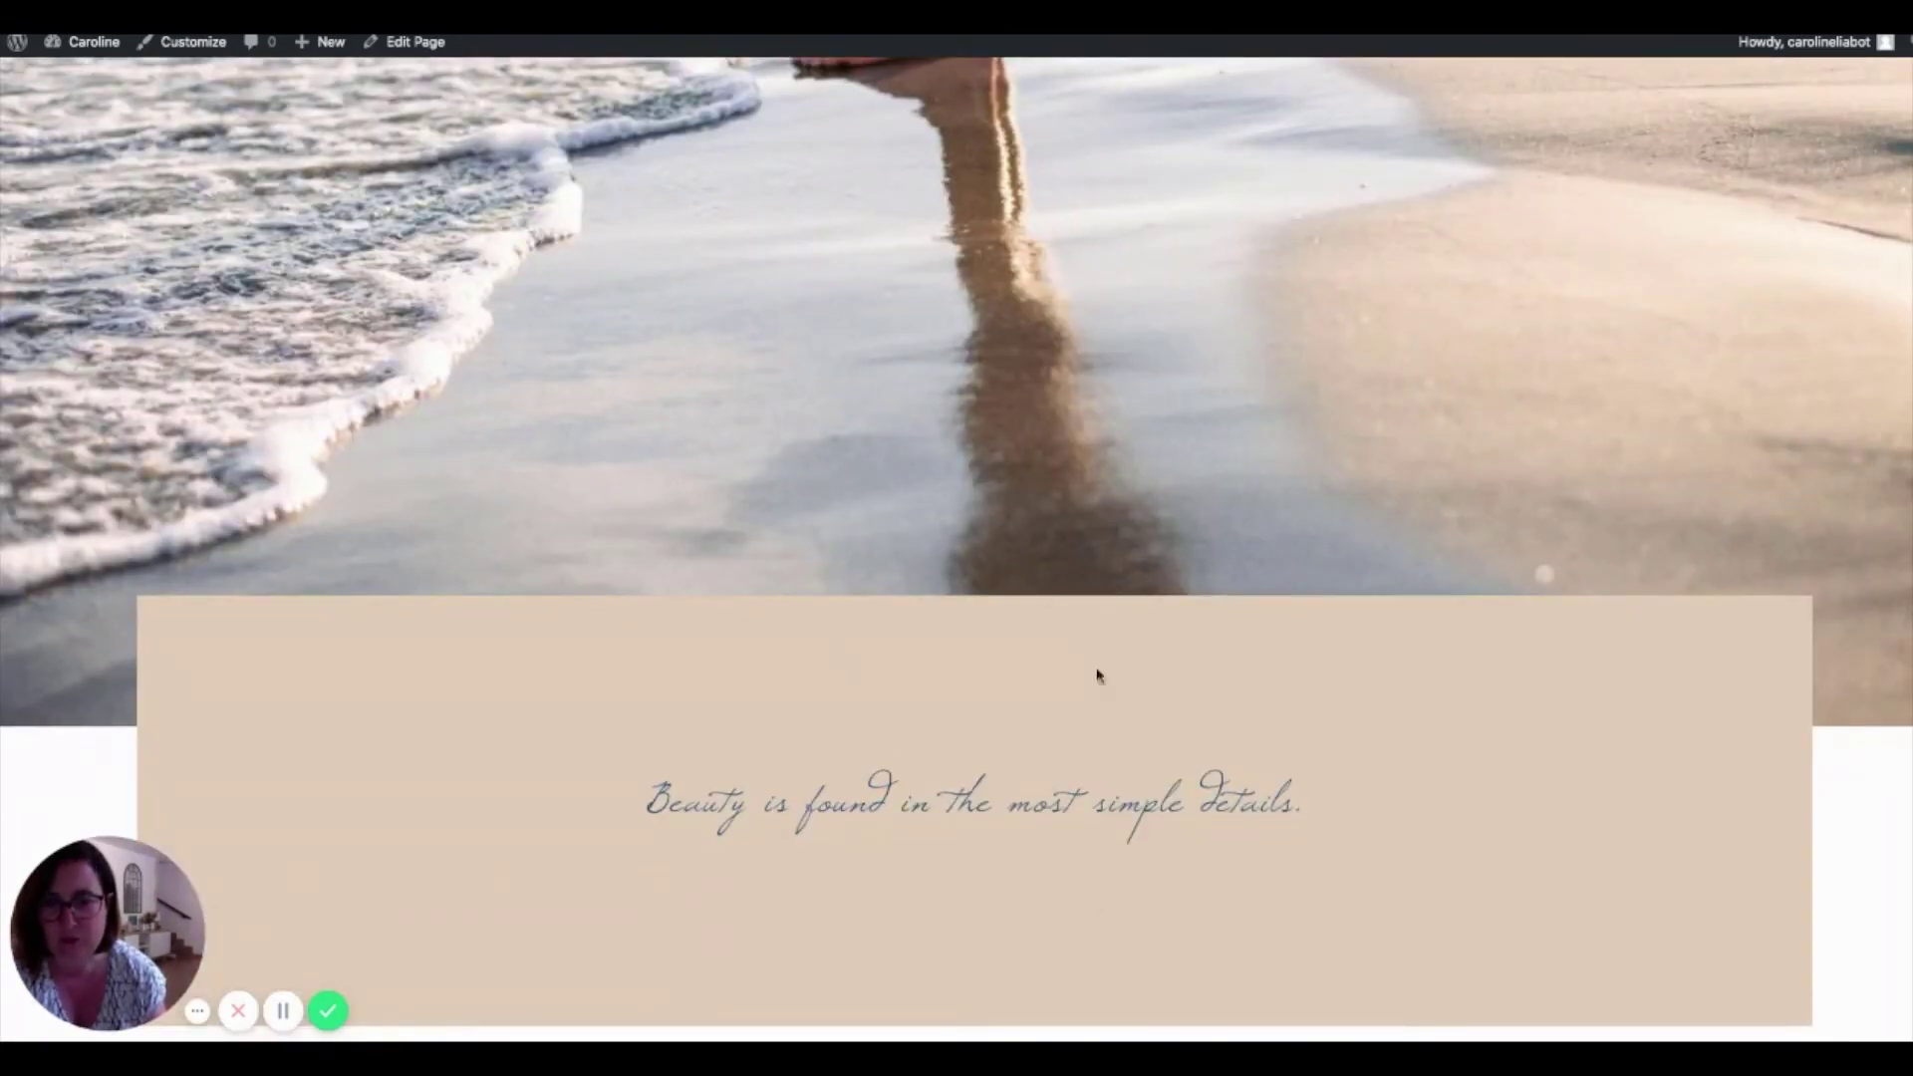
pyautogui.scroll(-9, 767, 618)
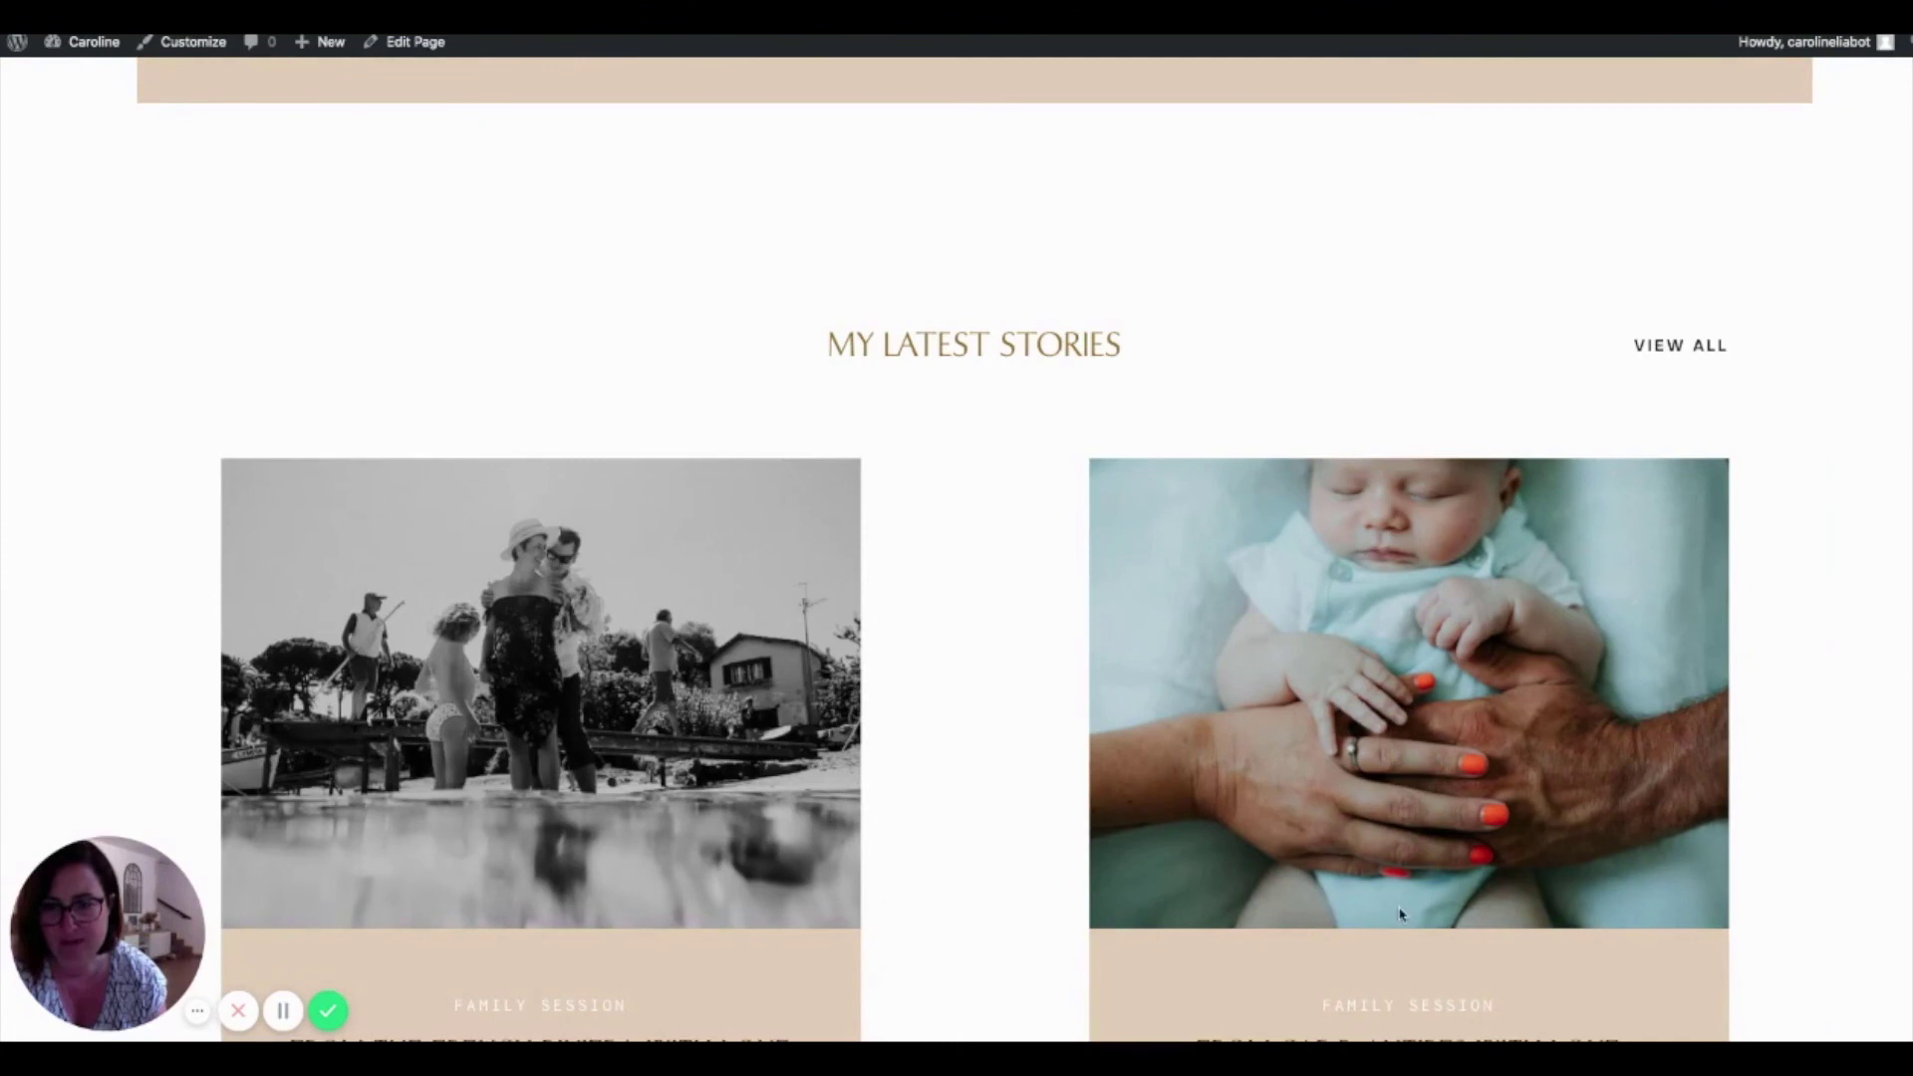
pyautogui.scroll(-4, 1398, 917)
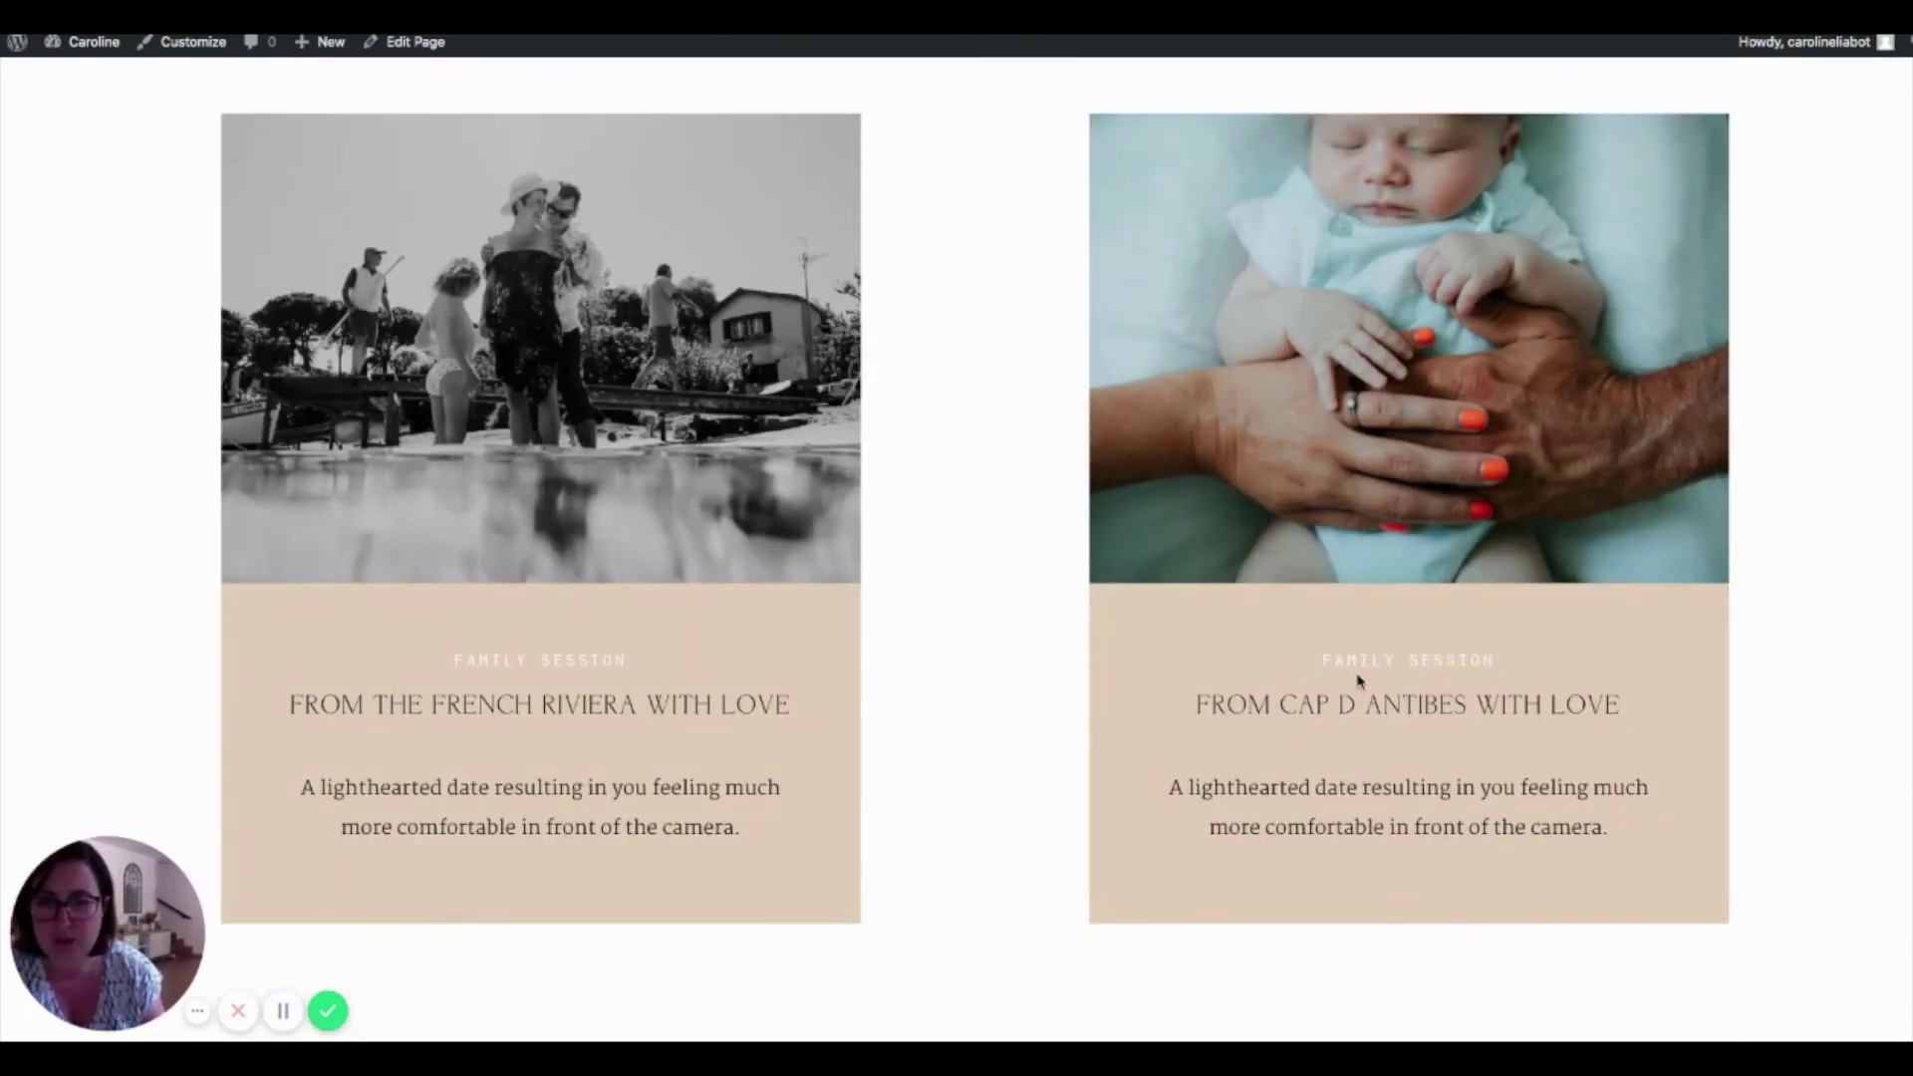
pyautogui.scroll(-3, 1366, 653)
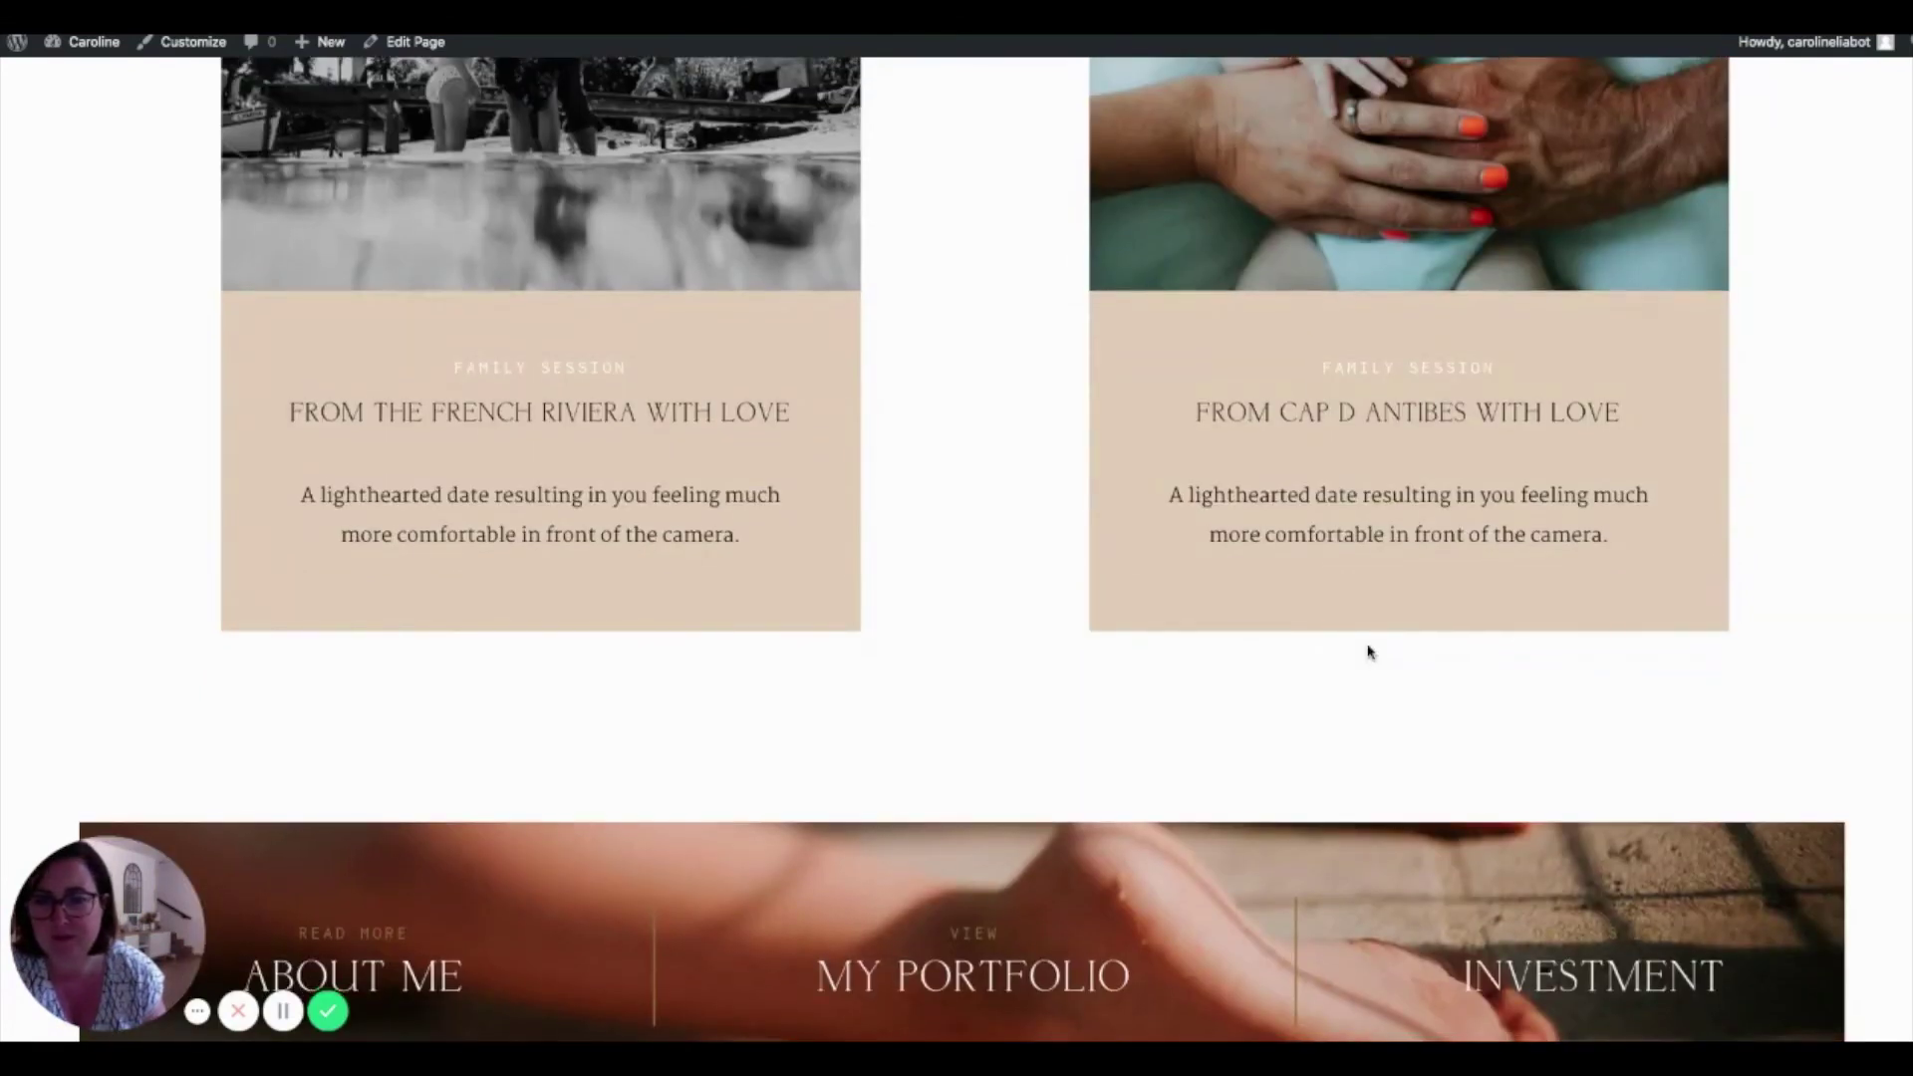
pyautogui.scroll(-5, 1369, 652)
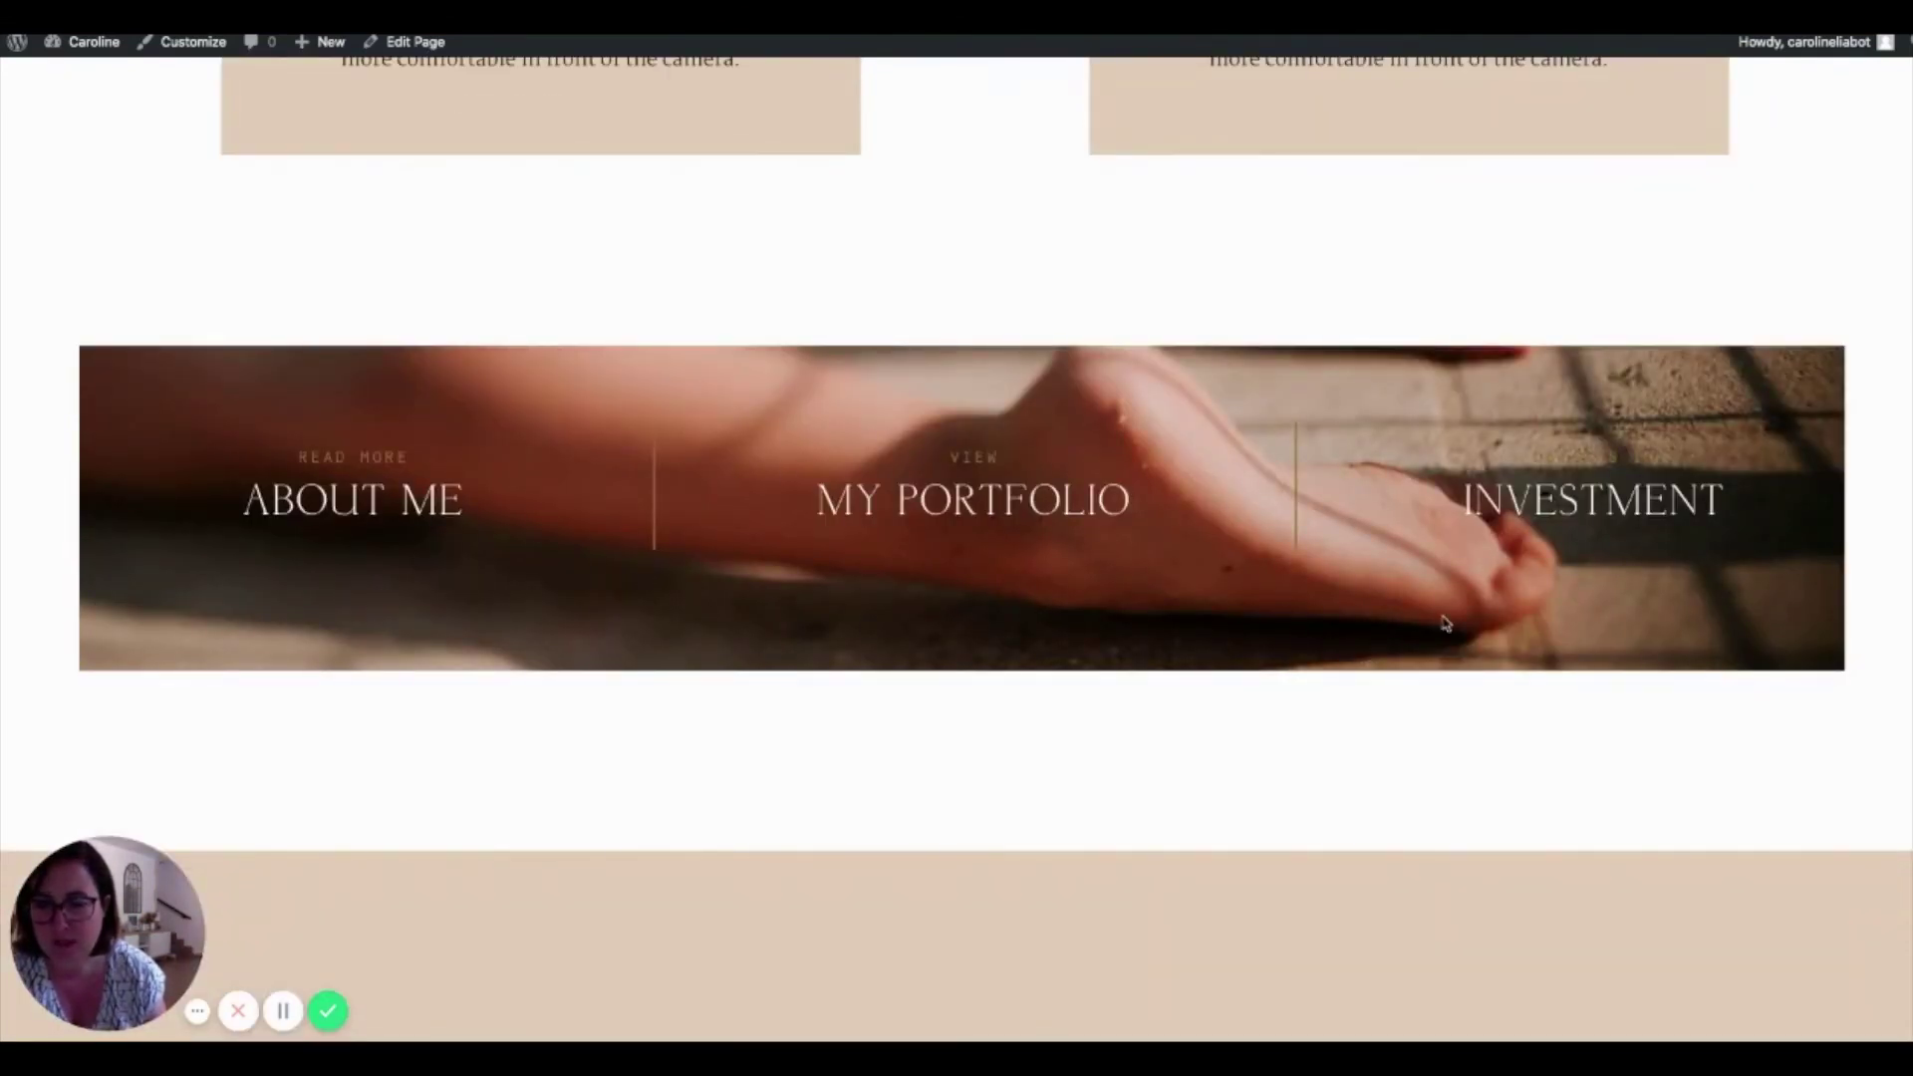
pyautogui.scroll(-9, 1446, 623)
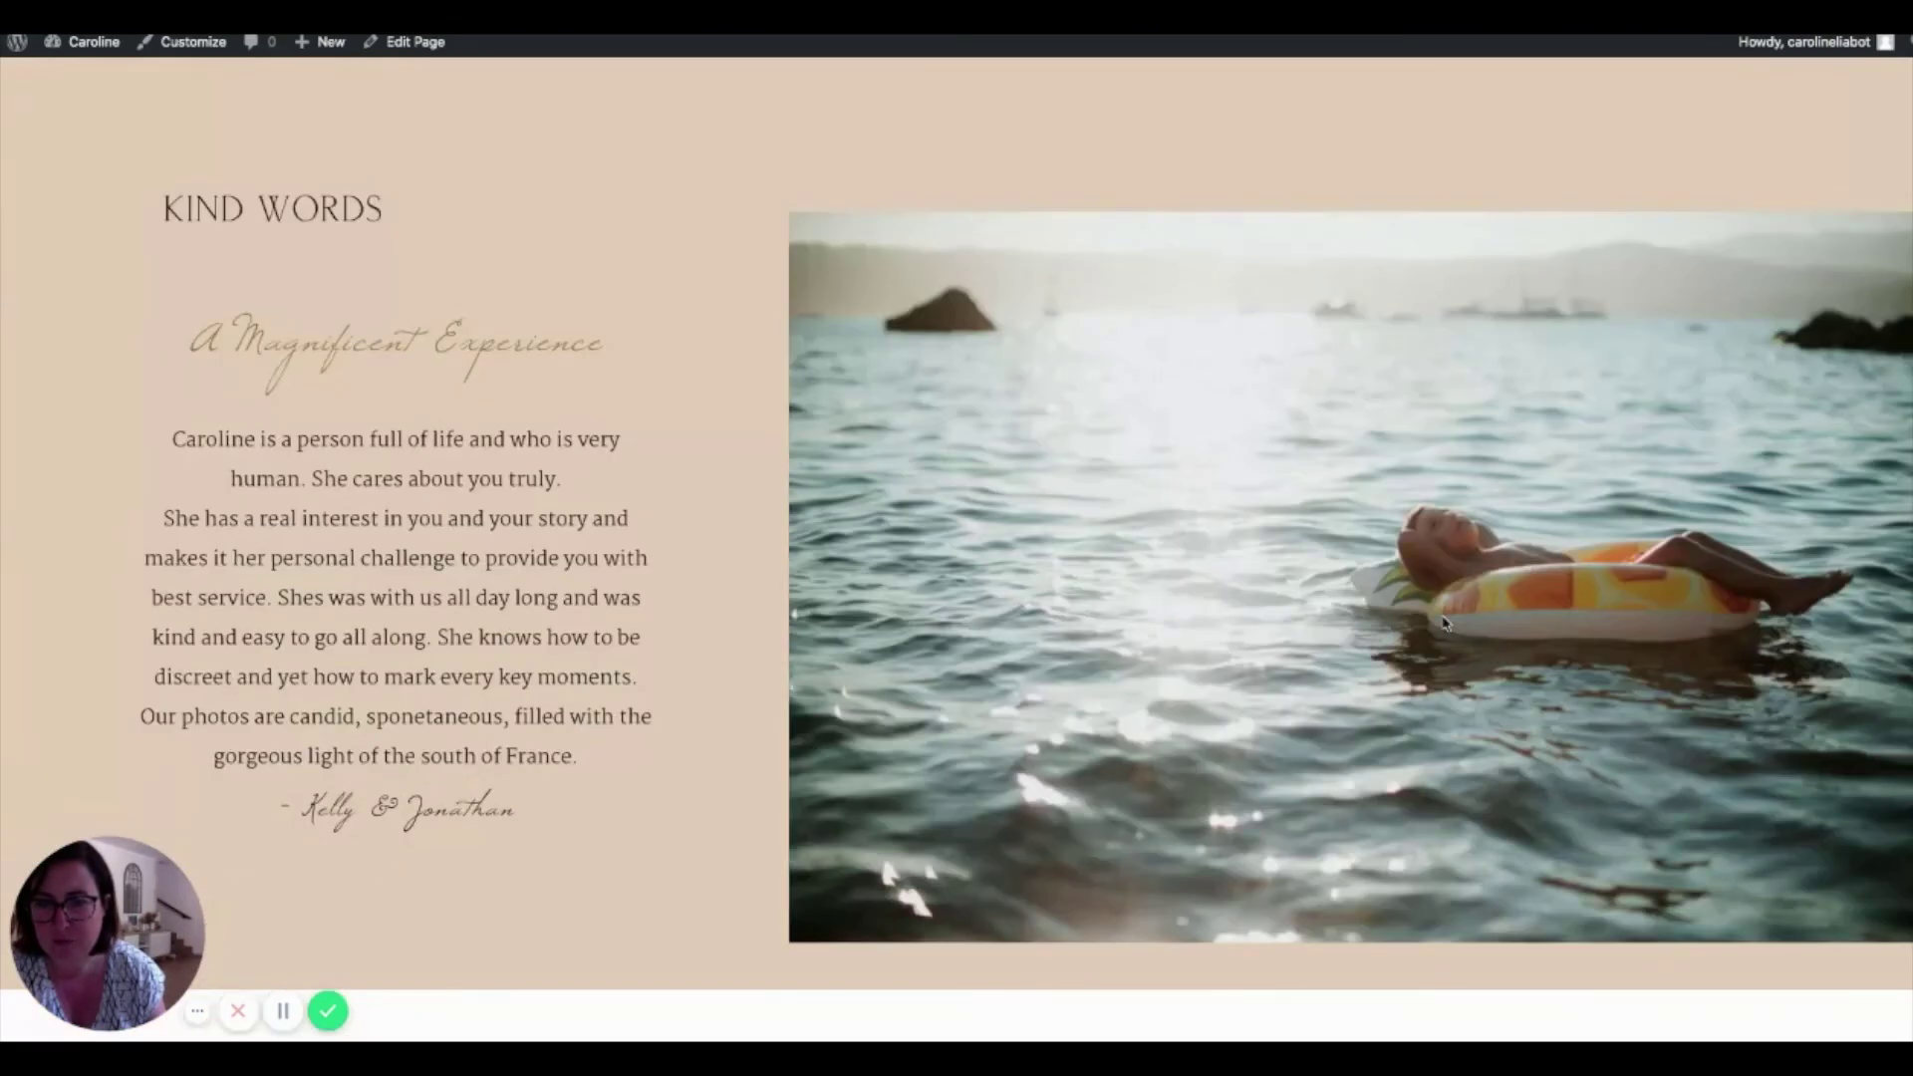
pyautogui.scroll(-3, 1446, 622)
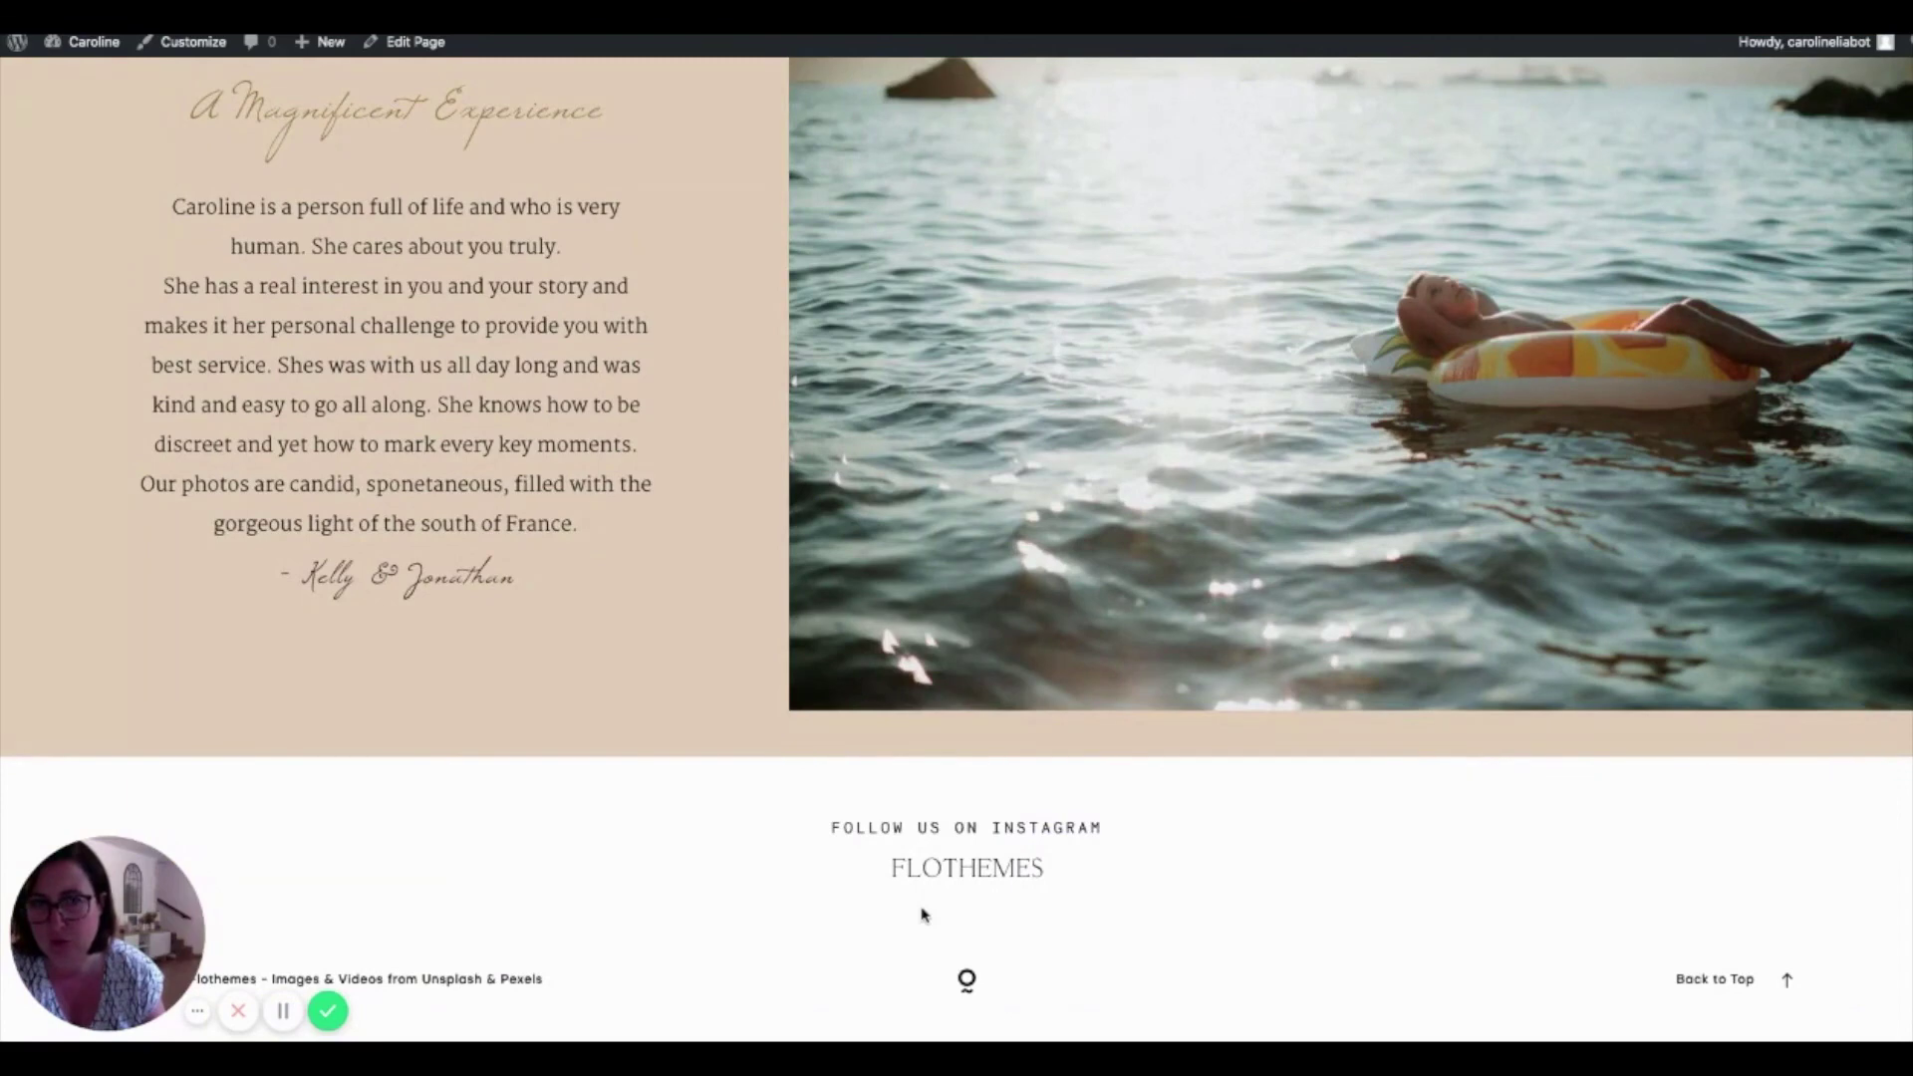
# Examine the Capturing Memories sample homepage from its cover through the photographer's introduction to the journal banner.
pyautogui.scroll(20, 994, 585)
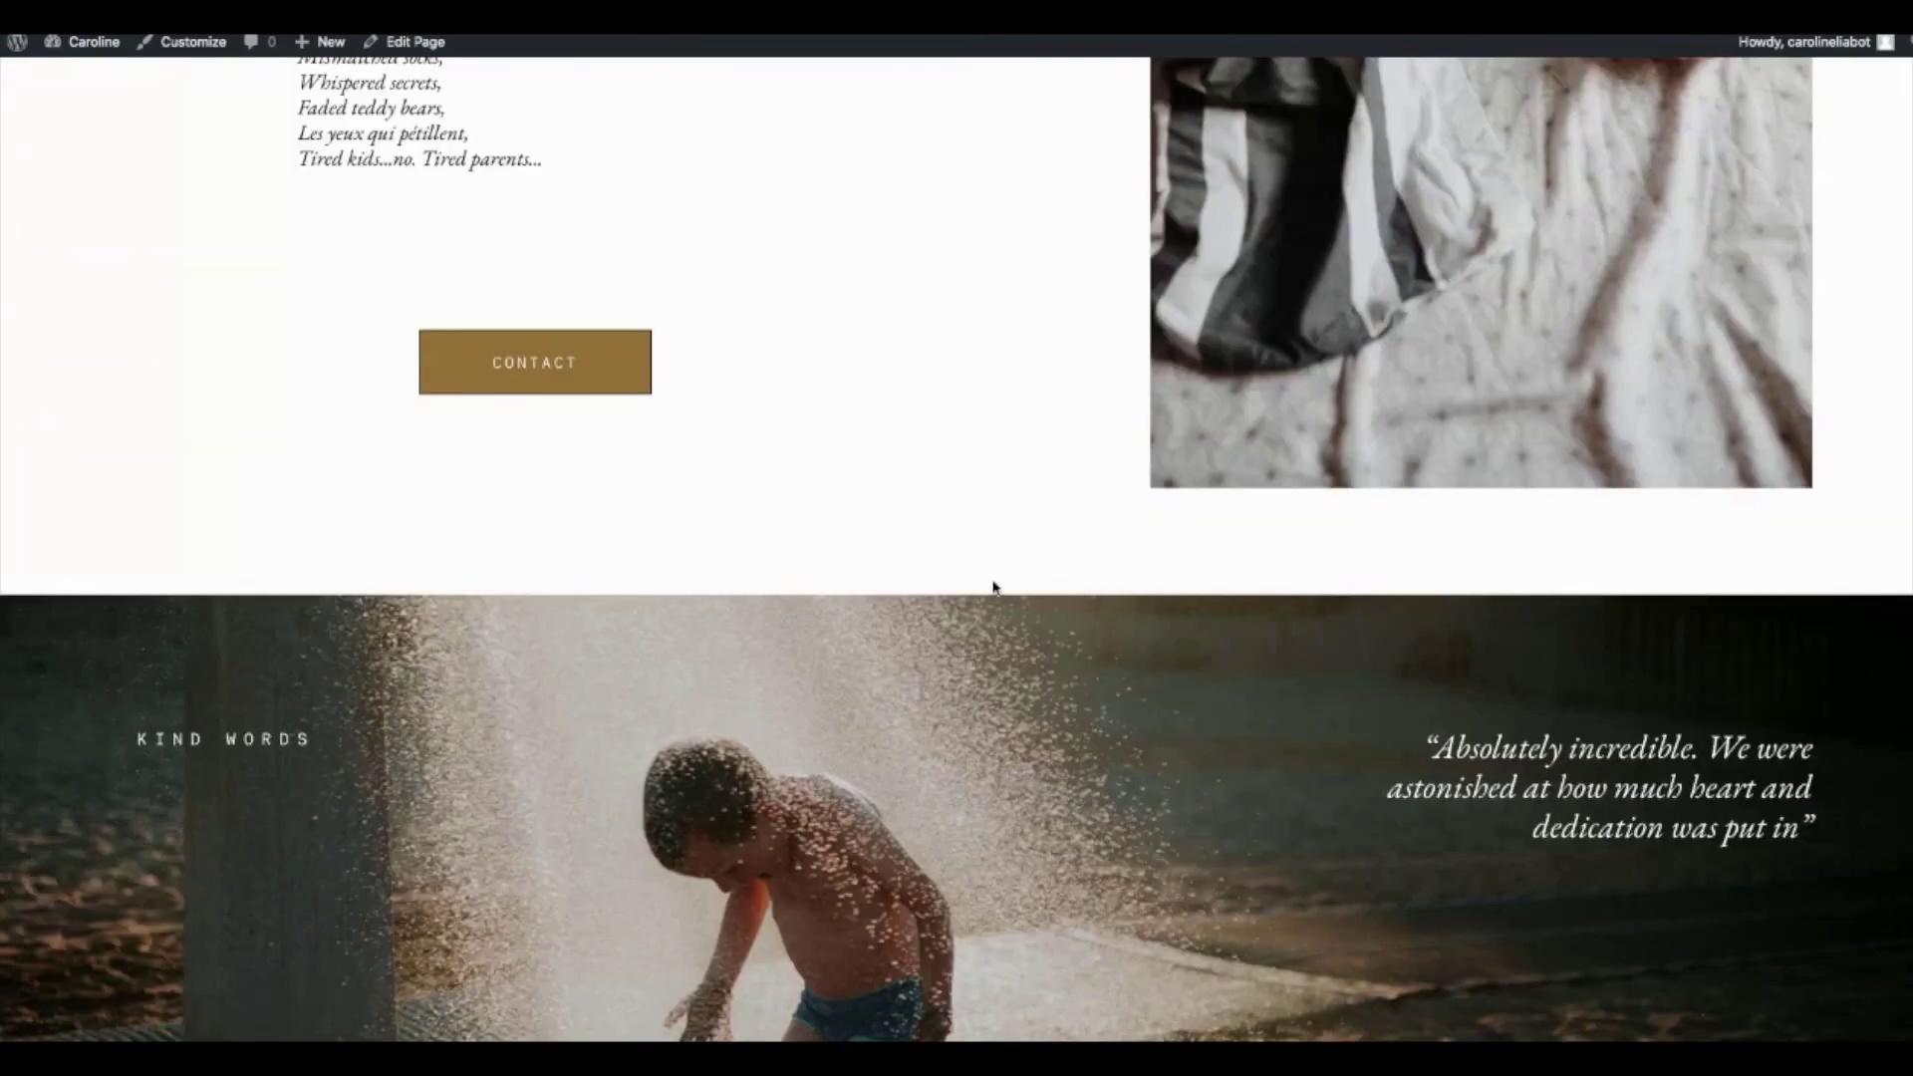
pyautogui.scroll(-2, 993, 625)
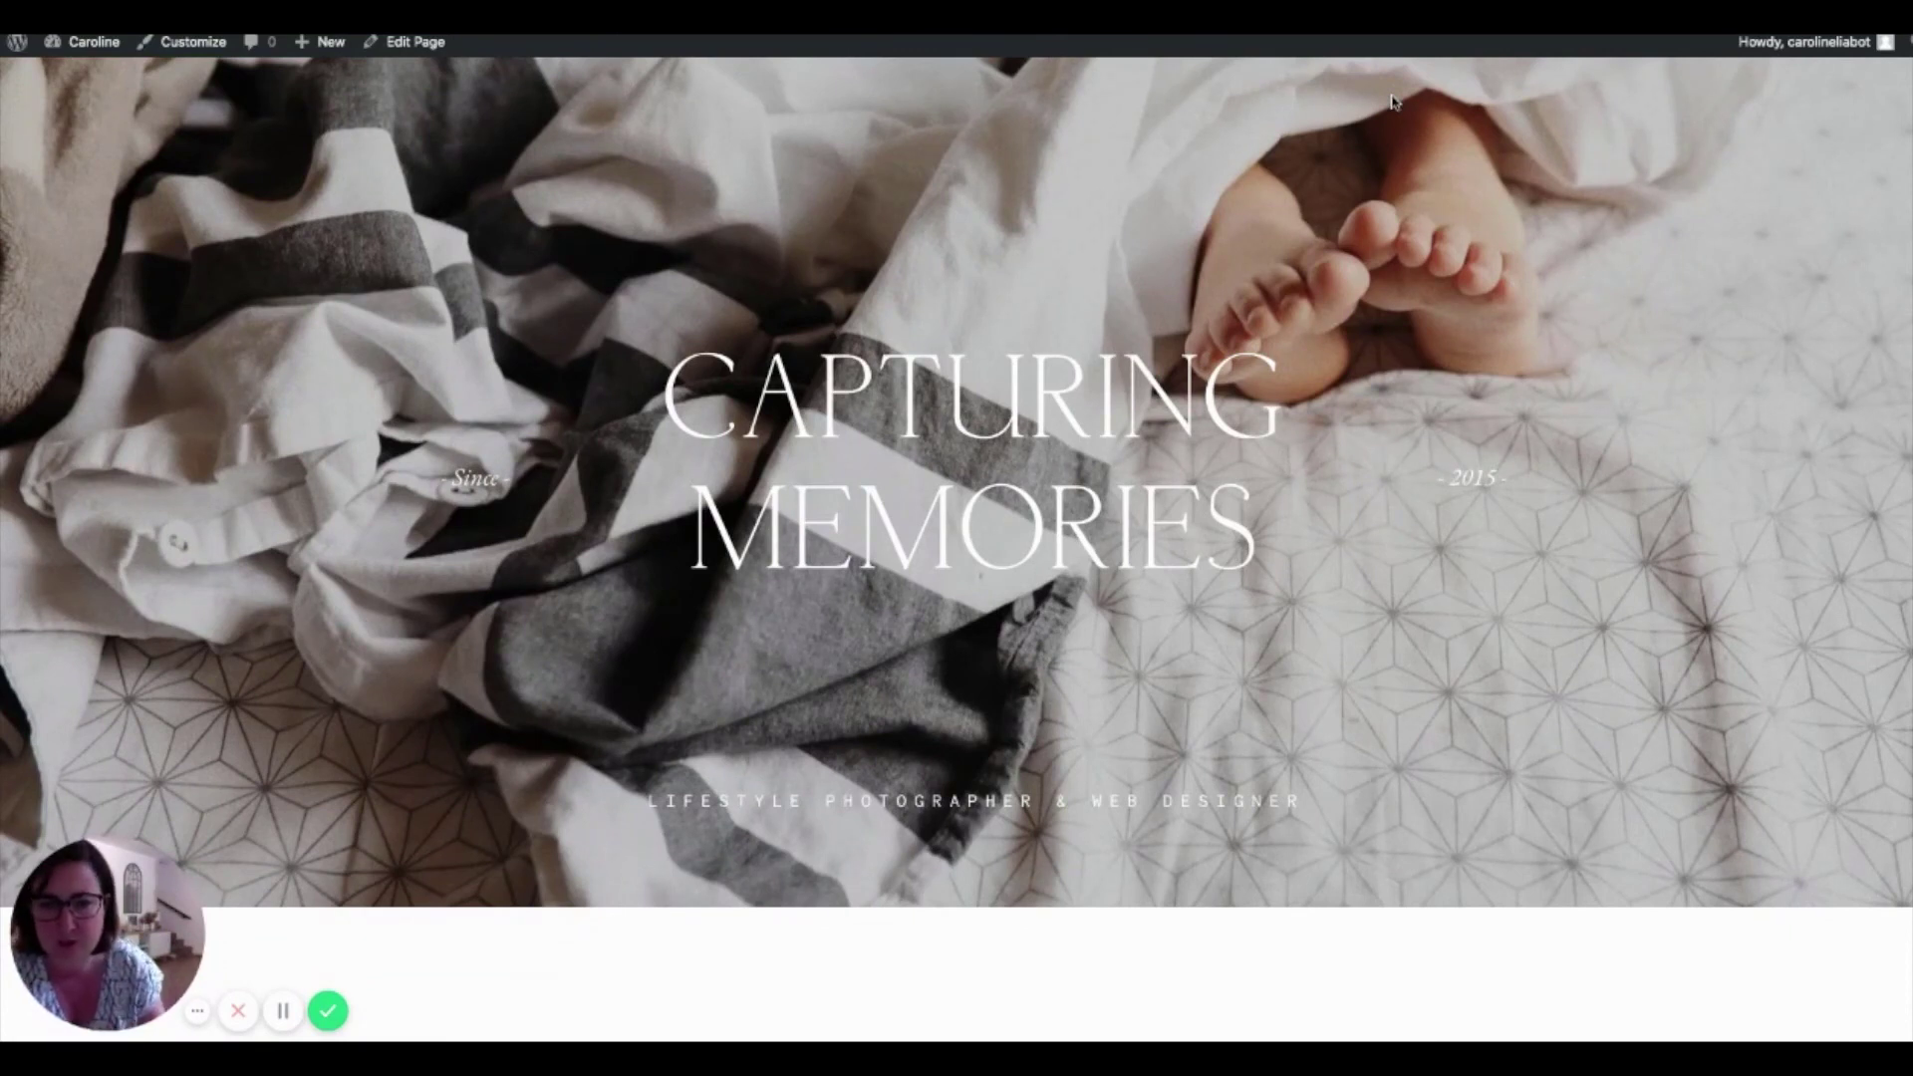
pyautogui.scroll(-1, 1436, 48)
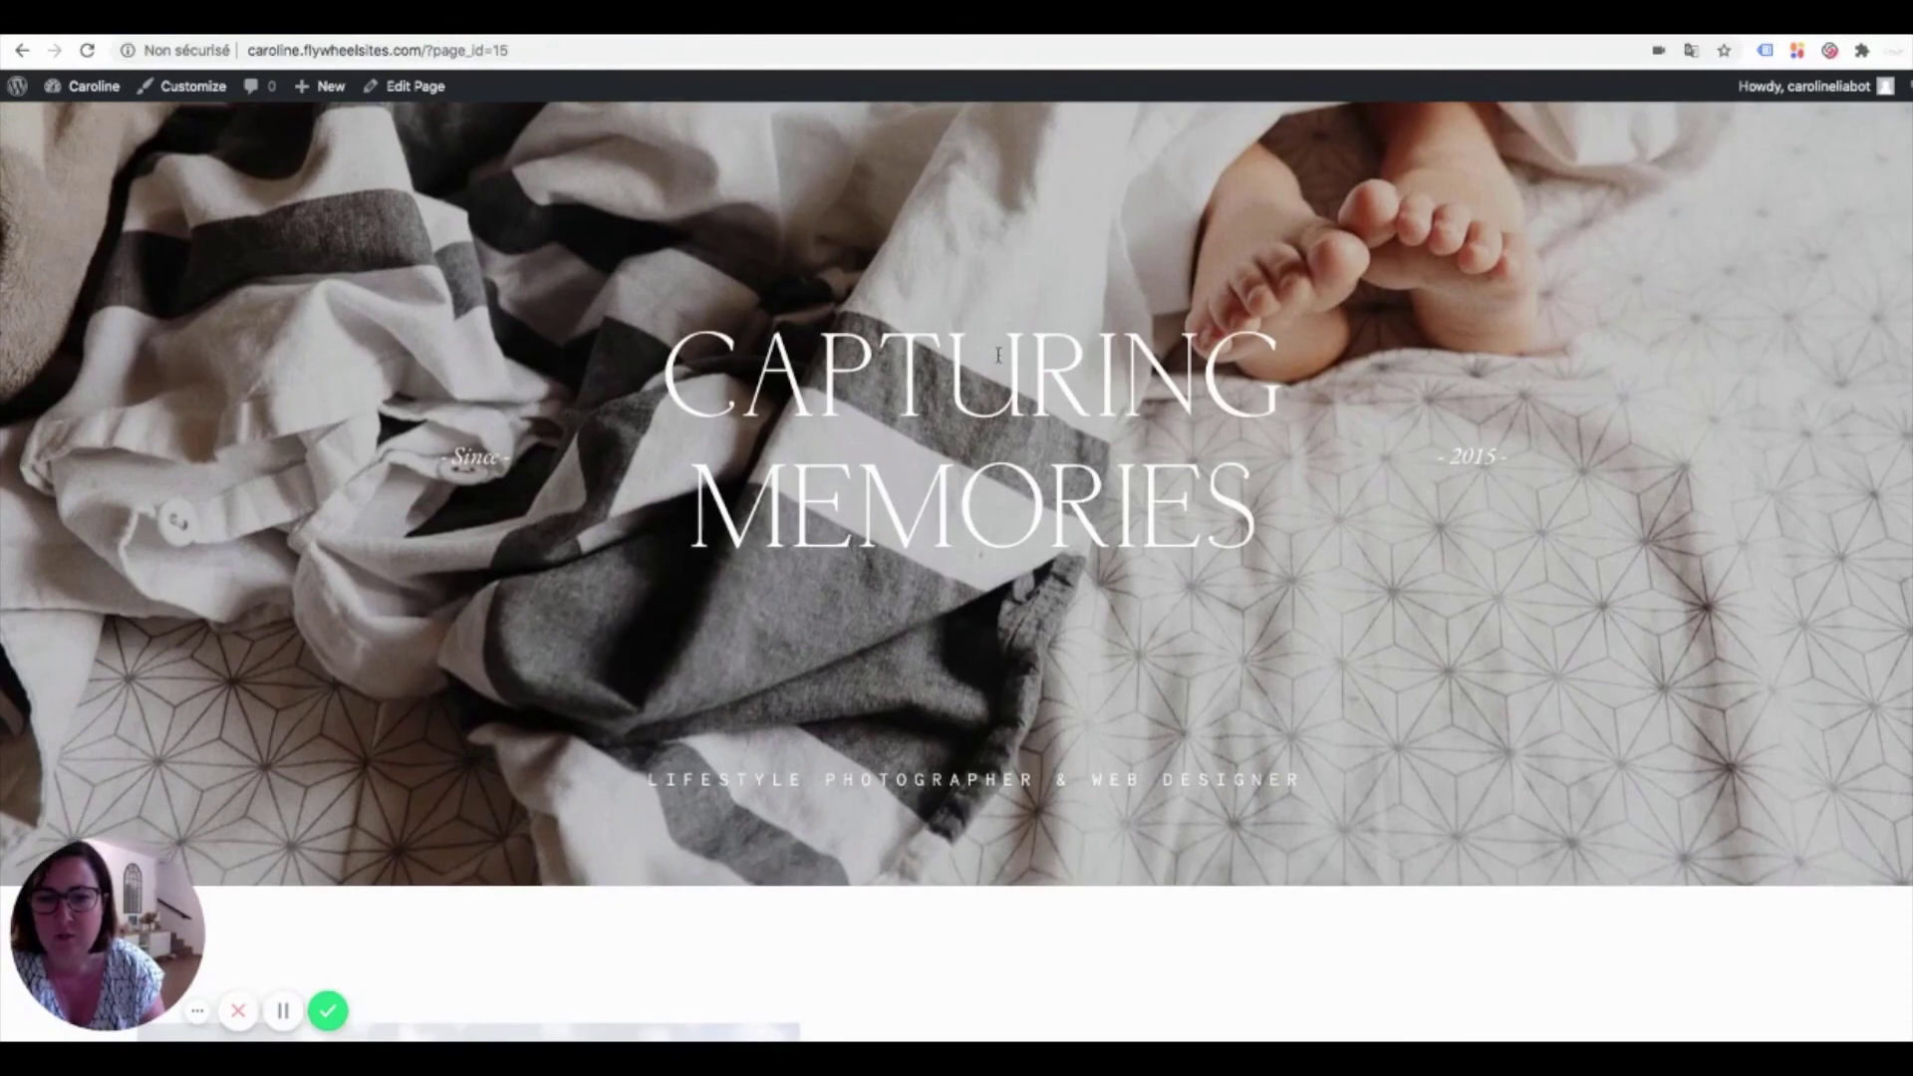
pyautogui.scroll(-7, 997, 355)
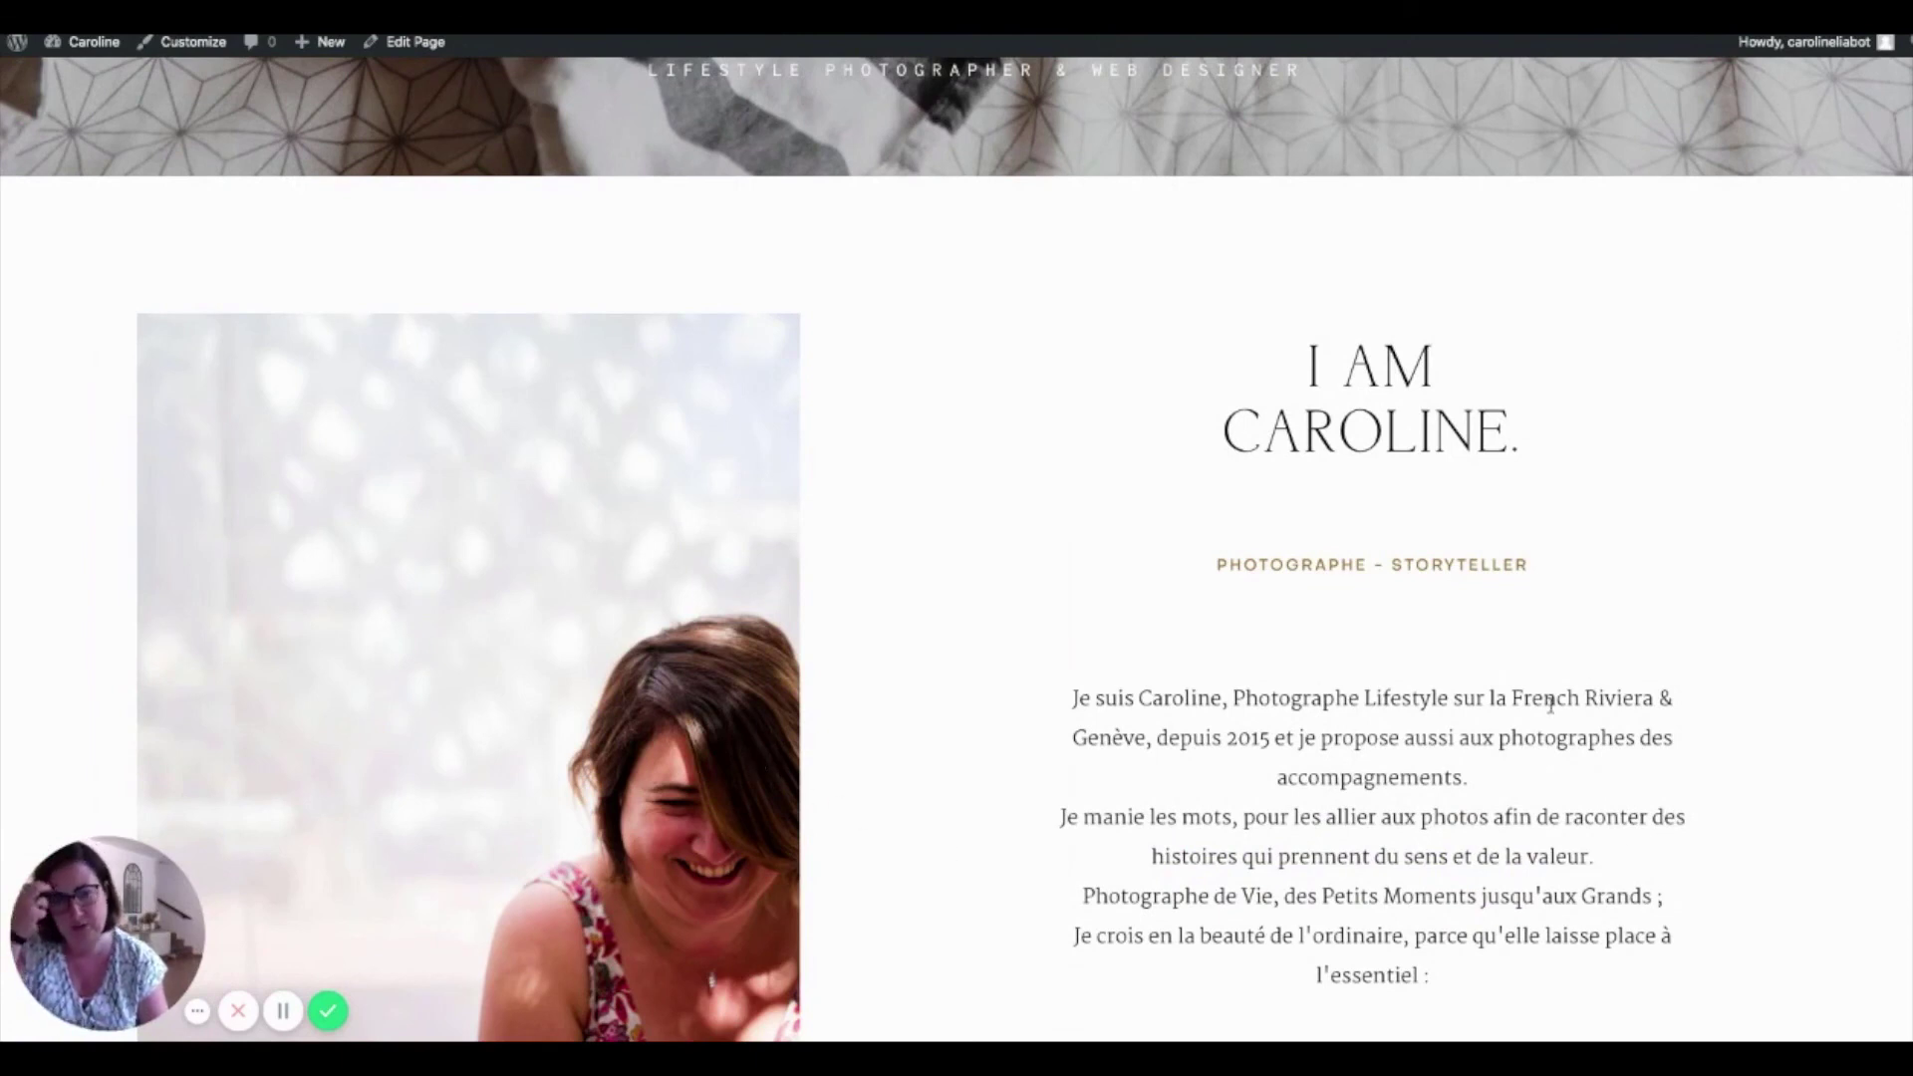
pyautogui.scroll(-5, 1302, 671)
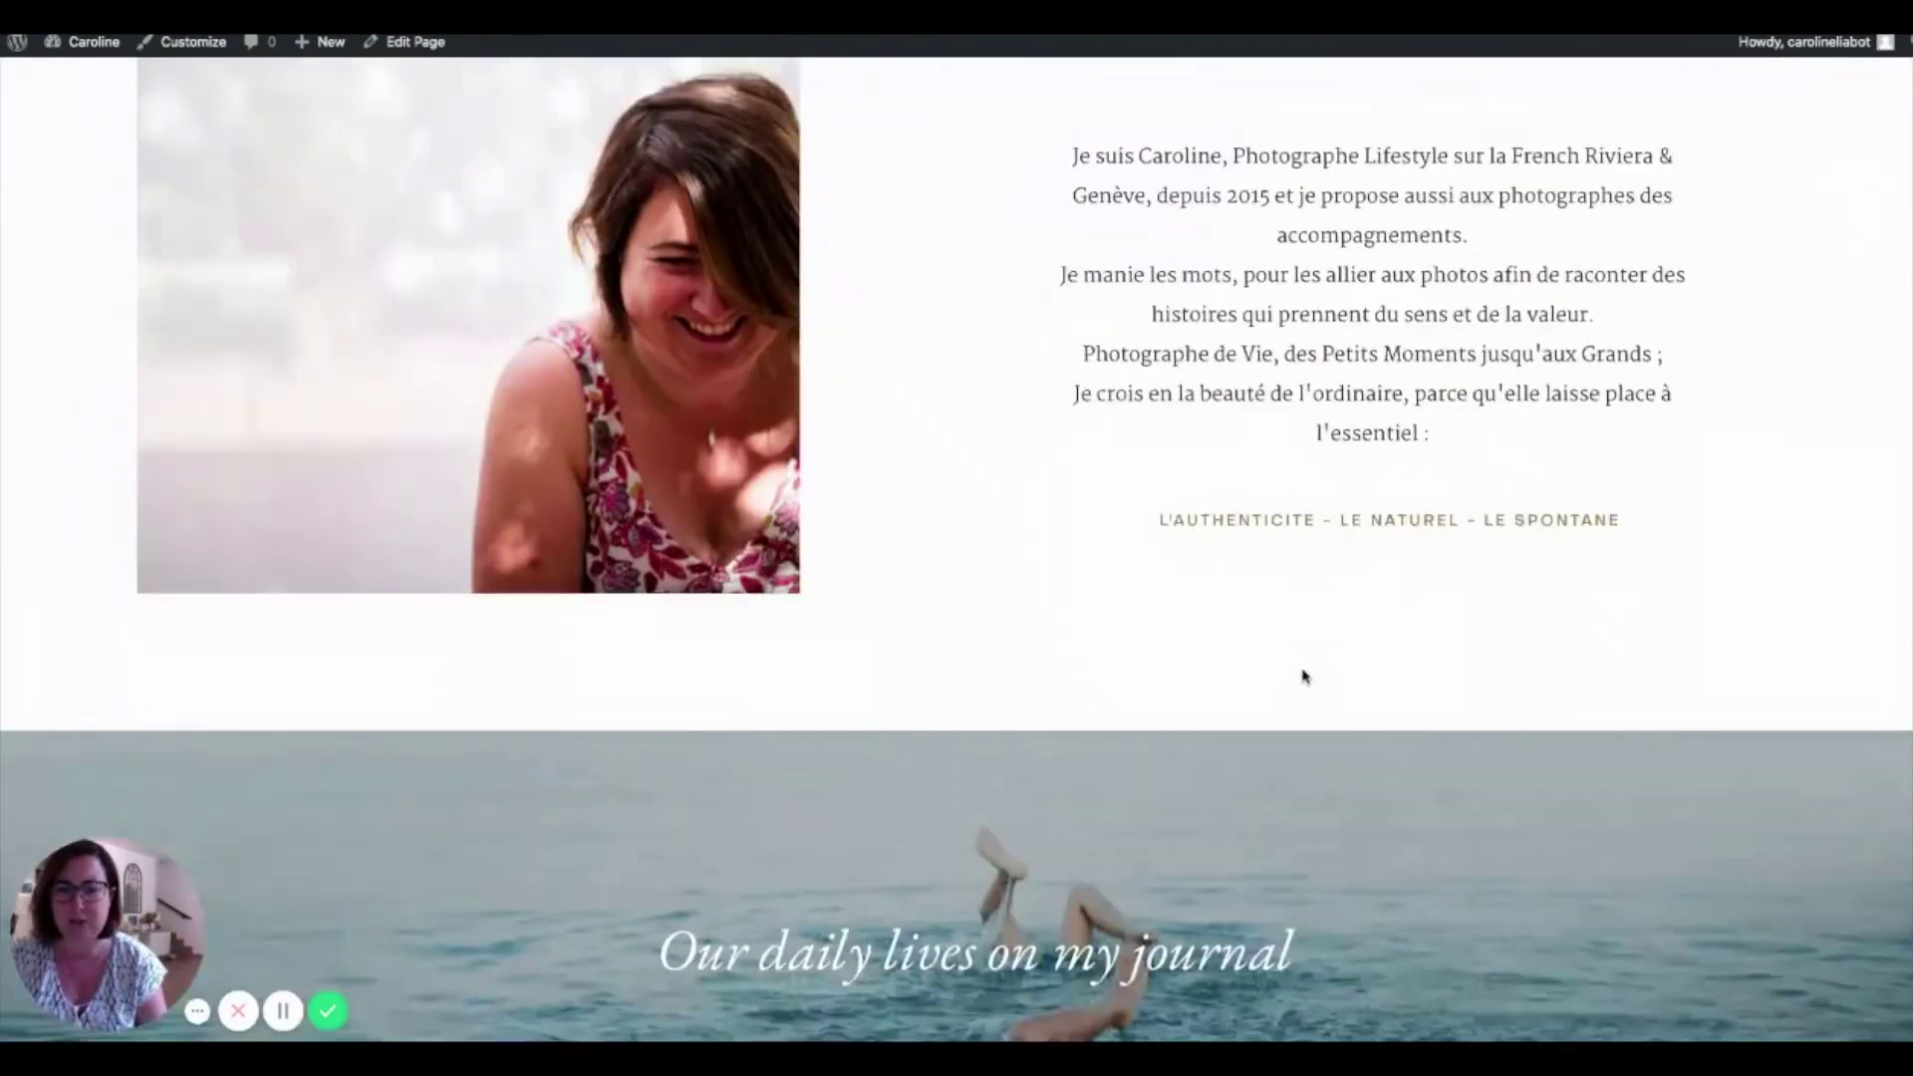
pyautogui.scroll(-2, 1303, 676)
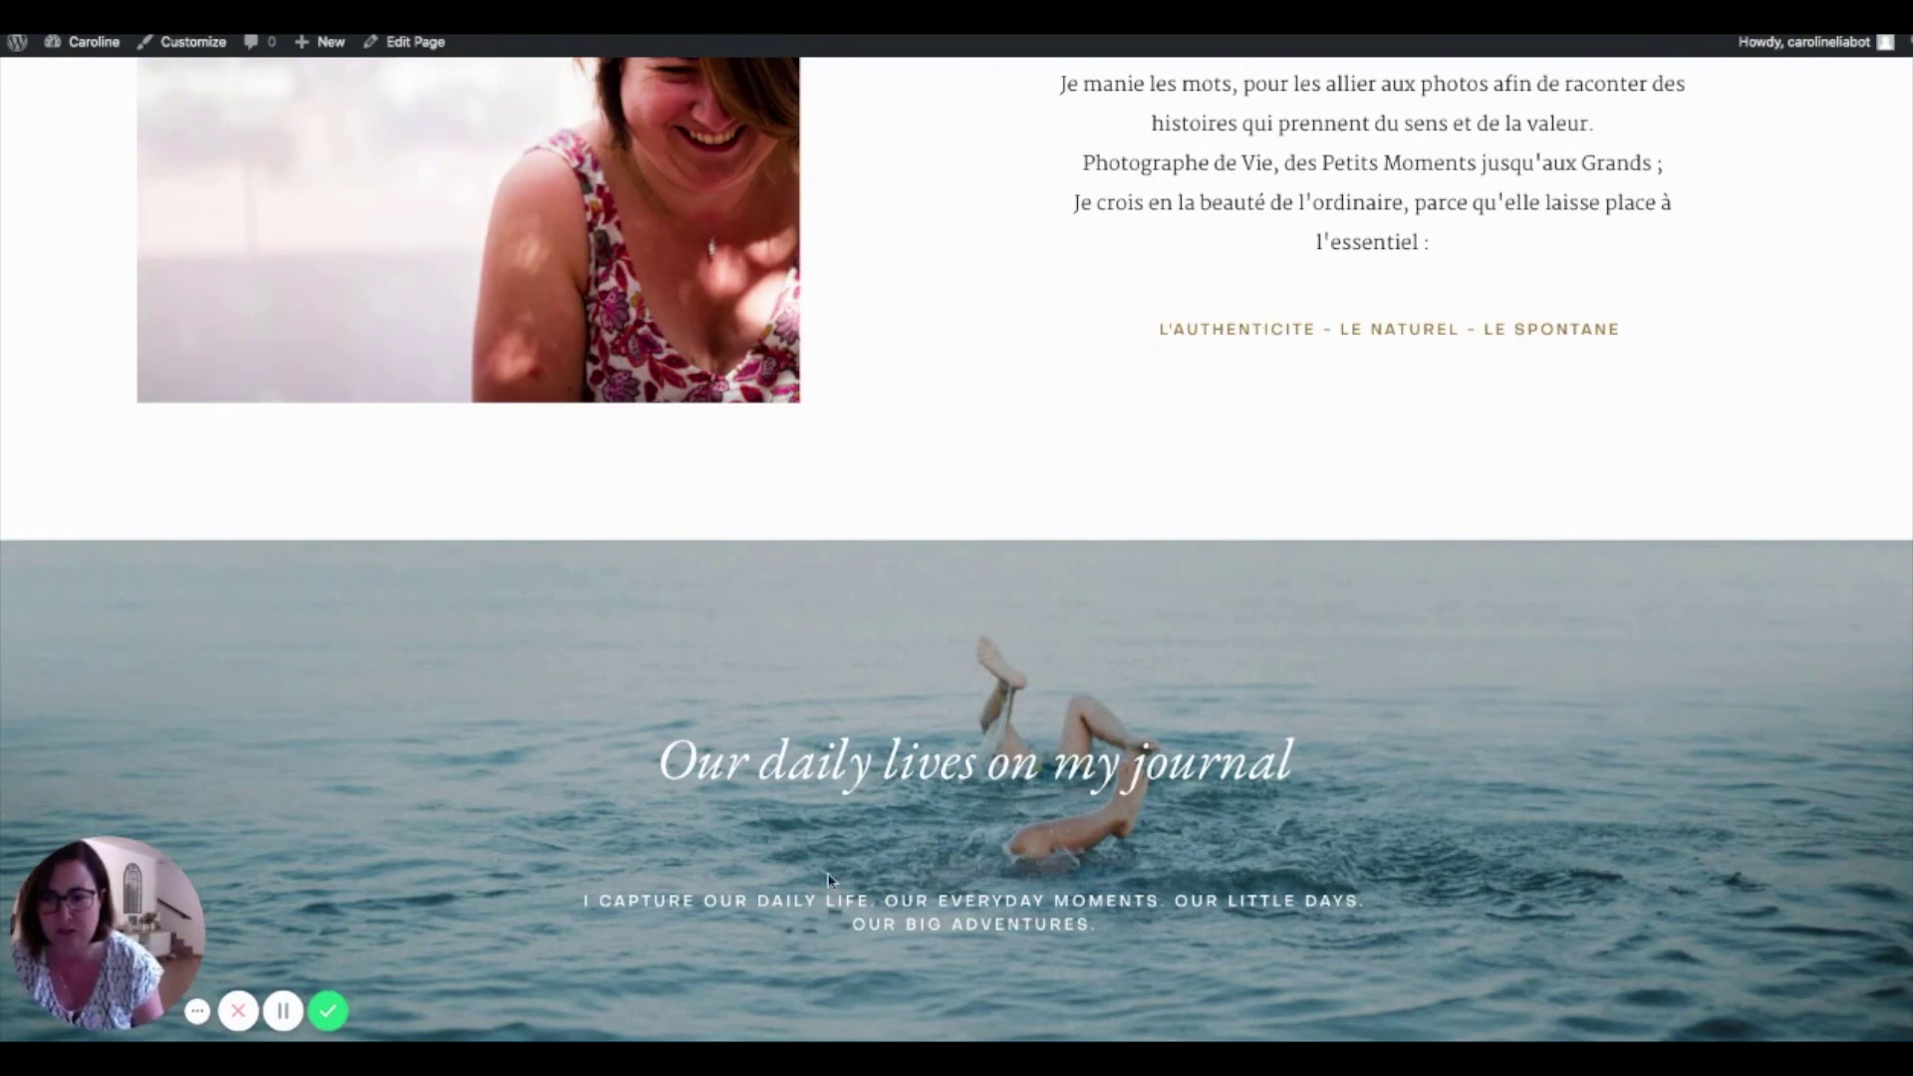
# Examine the View More journal banner, the Life. Real life is ... section with its contact link, and the Kind Words testimonial.
pyautogui.scroll(-4, 972, 709)
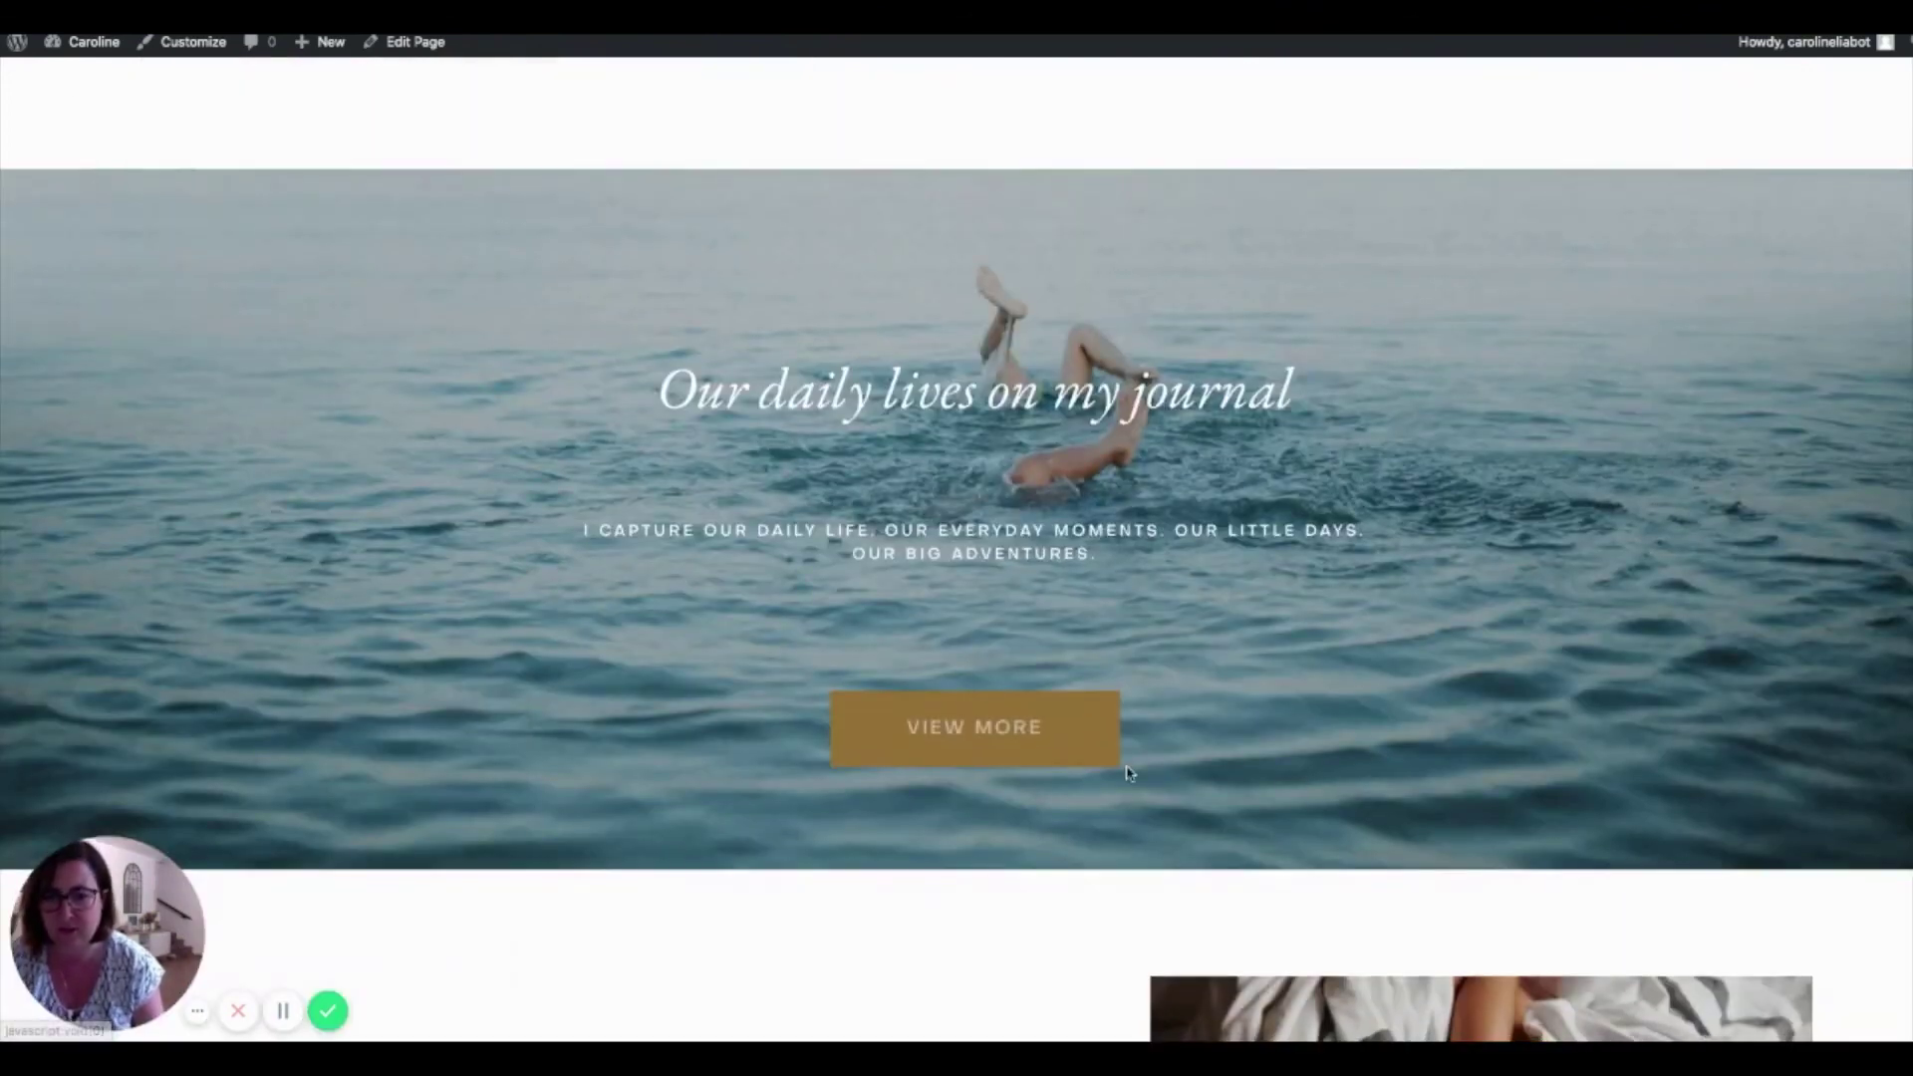
pyautogui.scroll(-3, 1124, 767)
pyautogui.scroll(-4, 1121, 765)
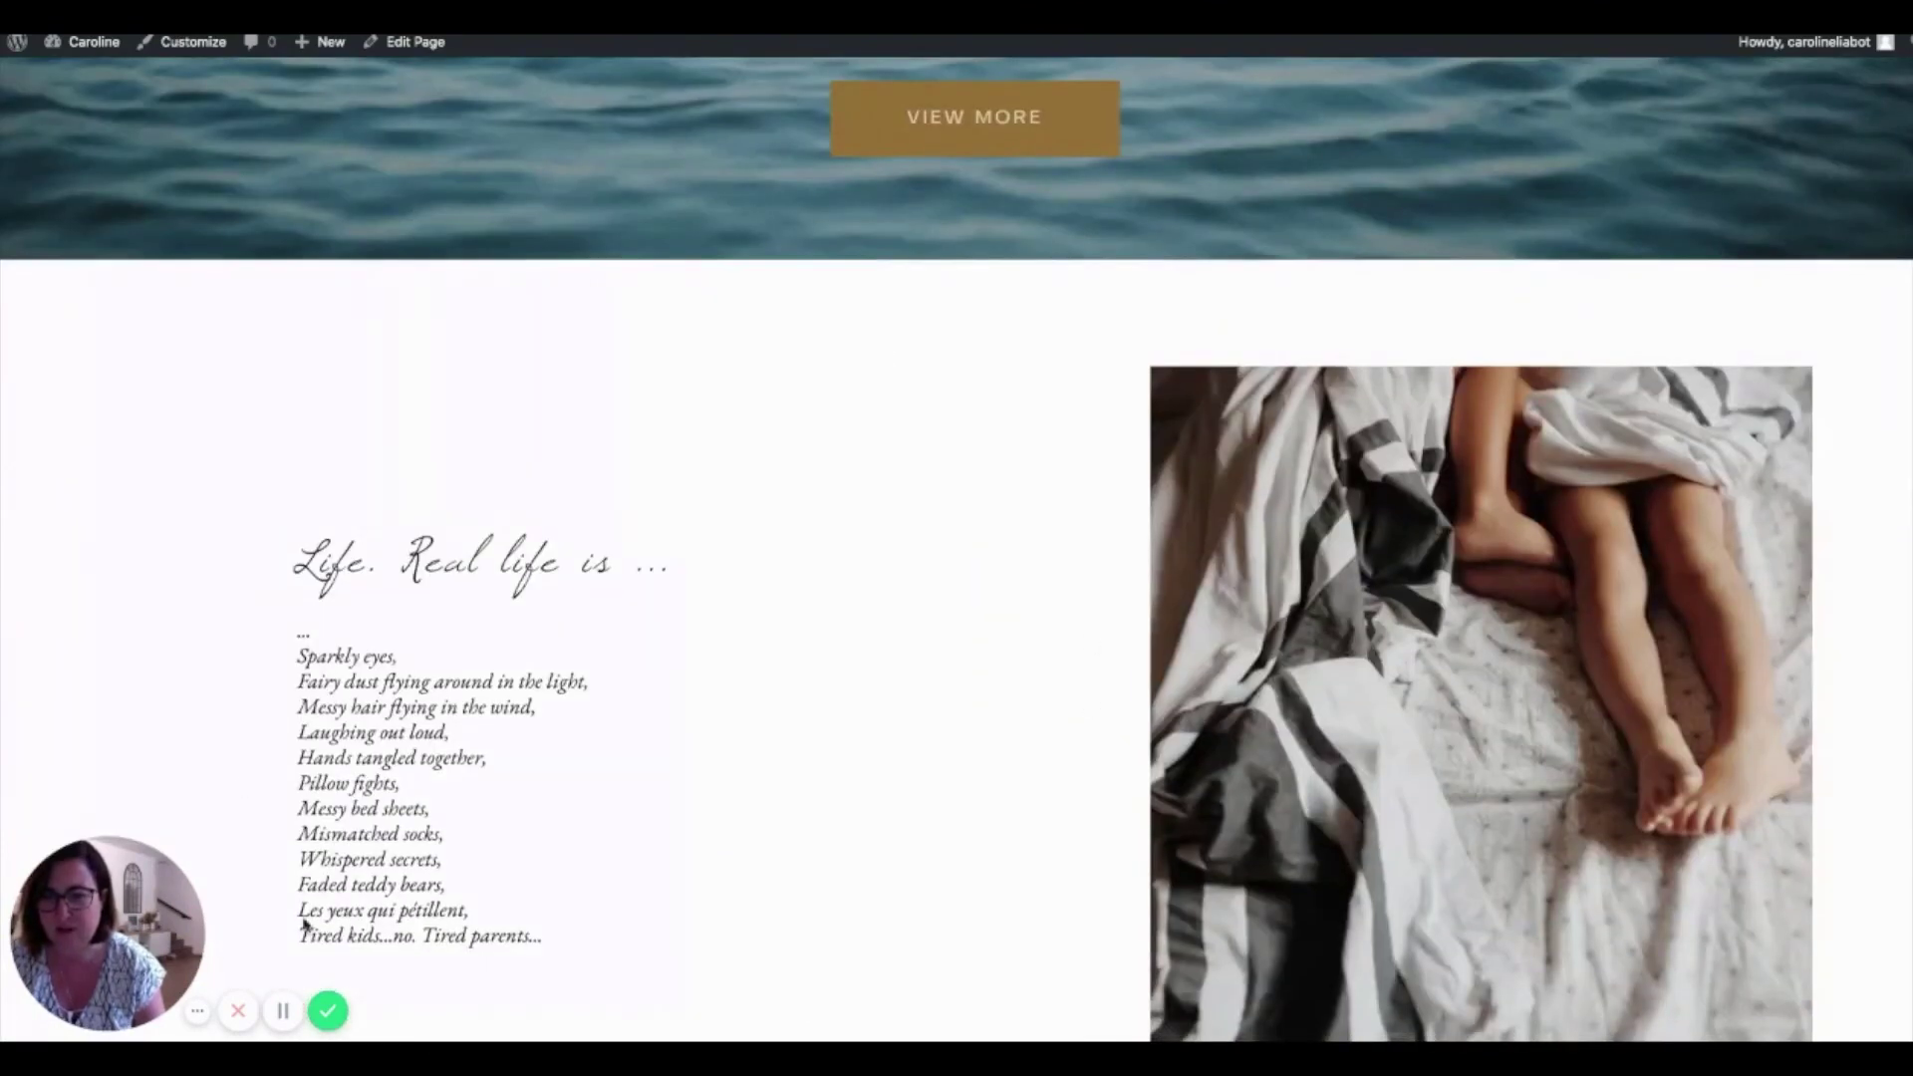
pyautogui.scroll(-3, 1595, 443)
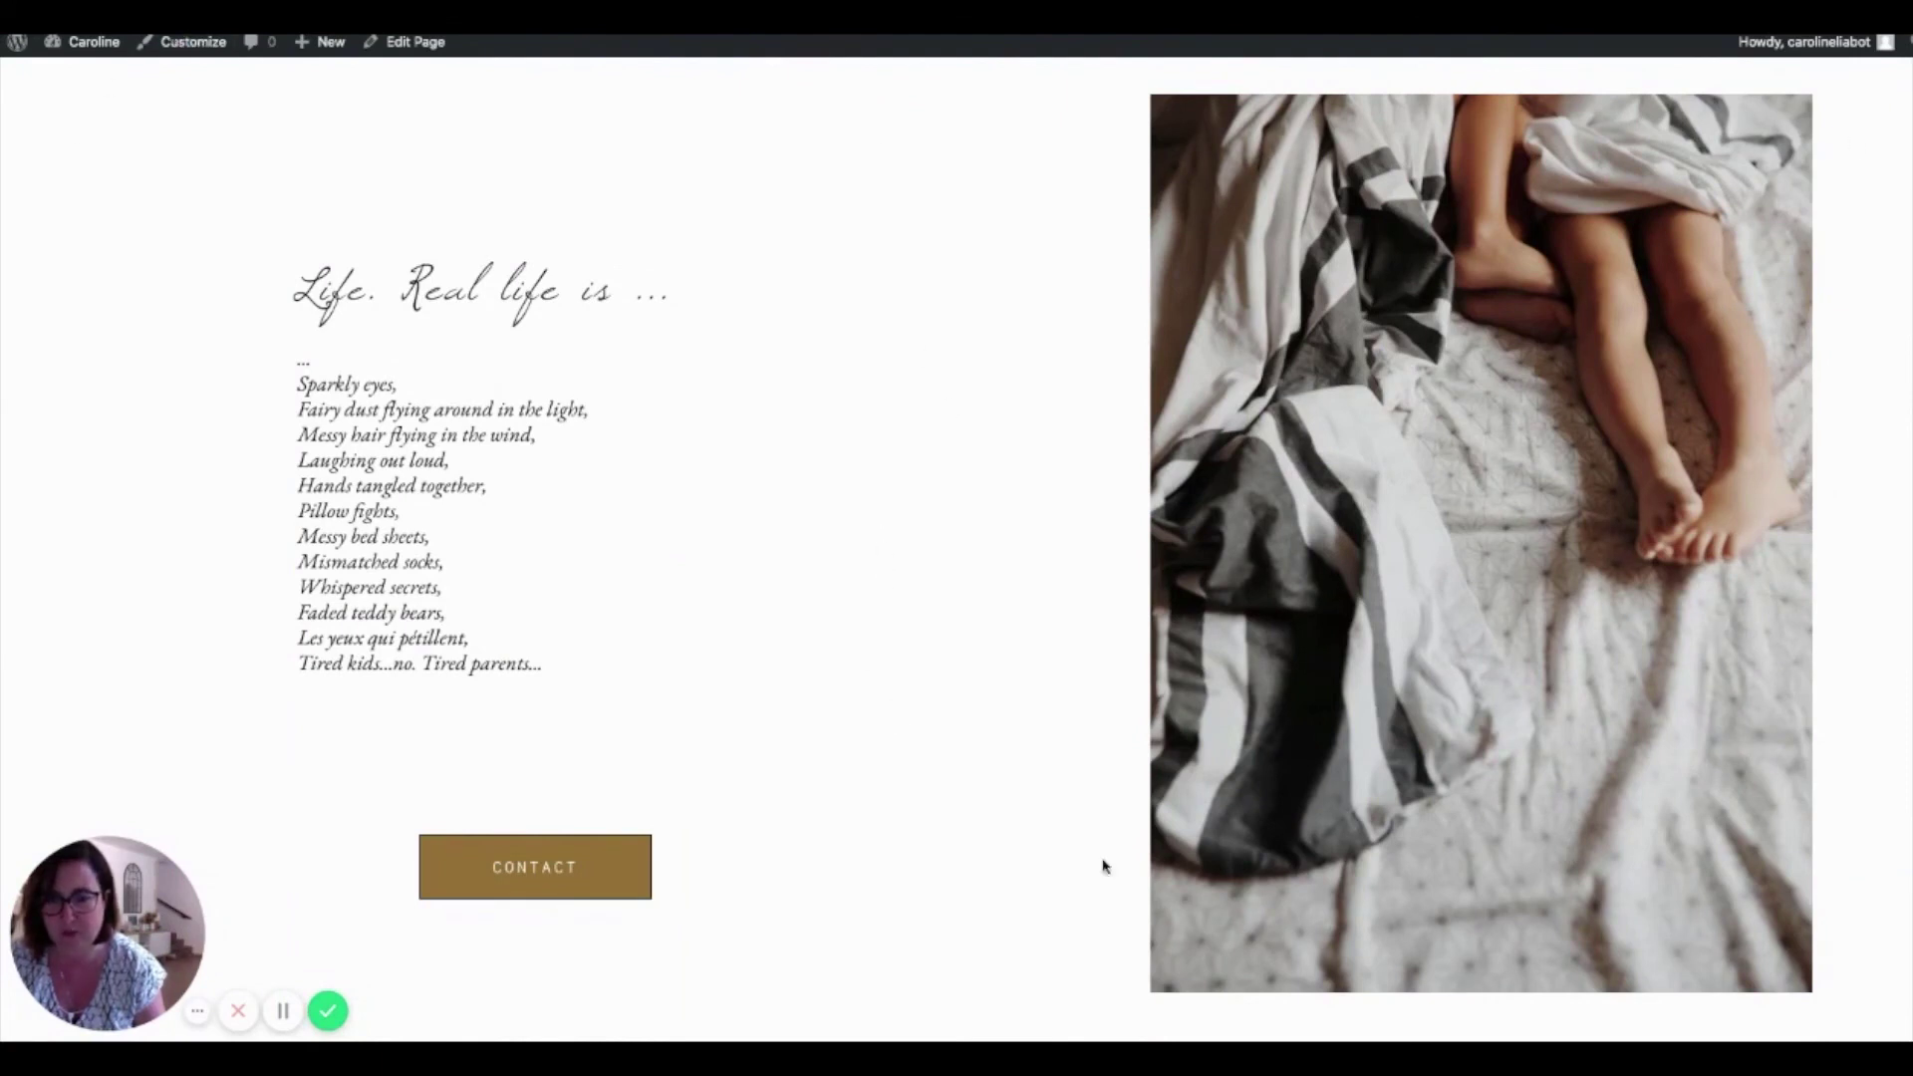
pyautogui.scroll(-6, 739, 922)
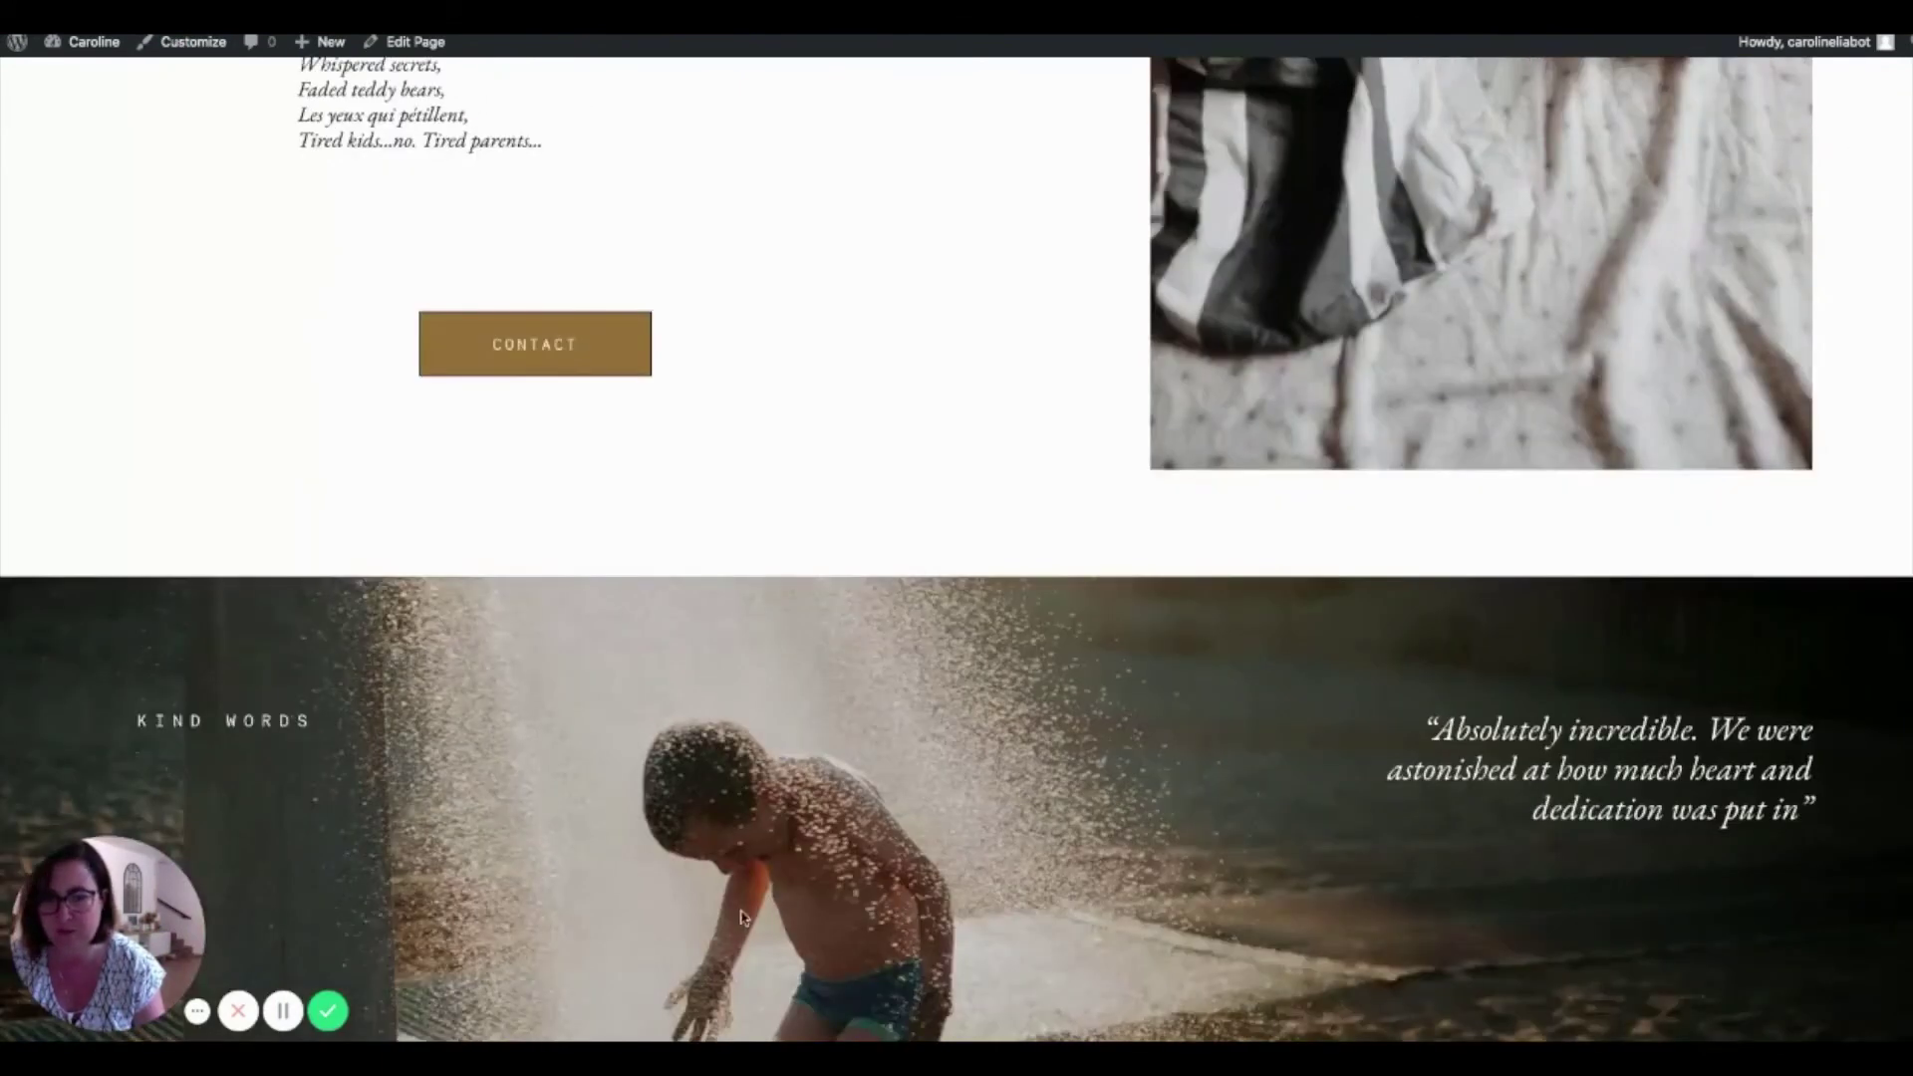
pyautogui.scroll(-5, 742, 917)
pyautogui.scroll(-1, 1762, 723)
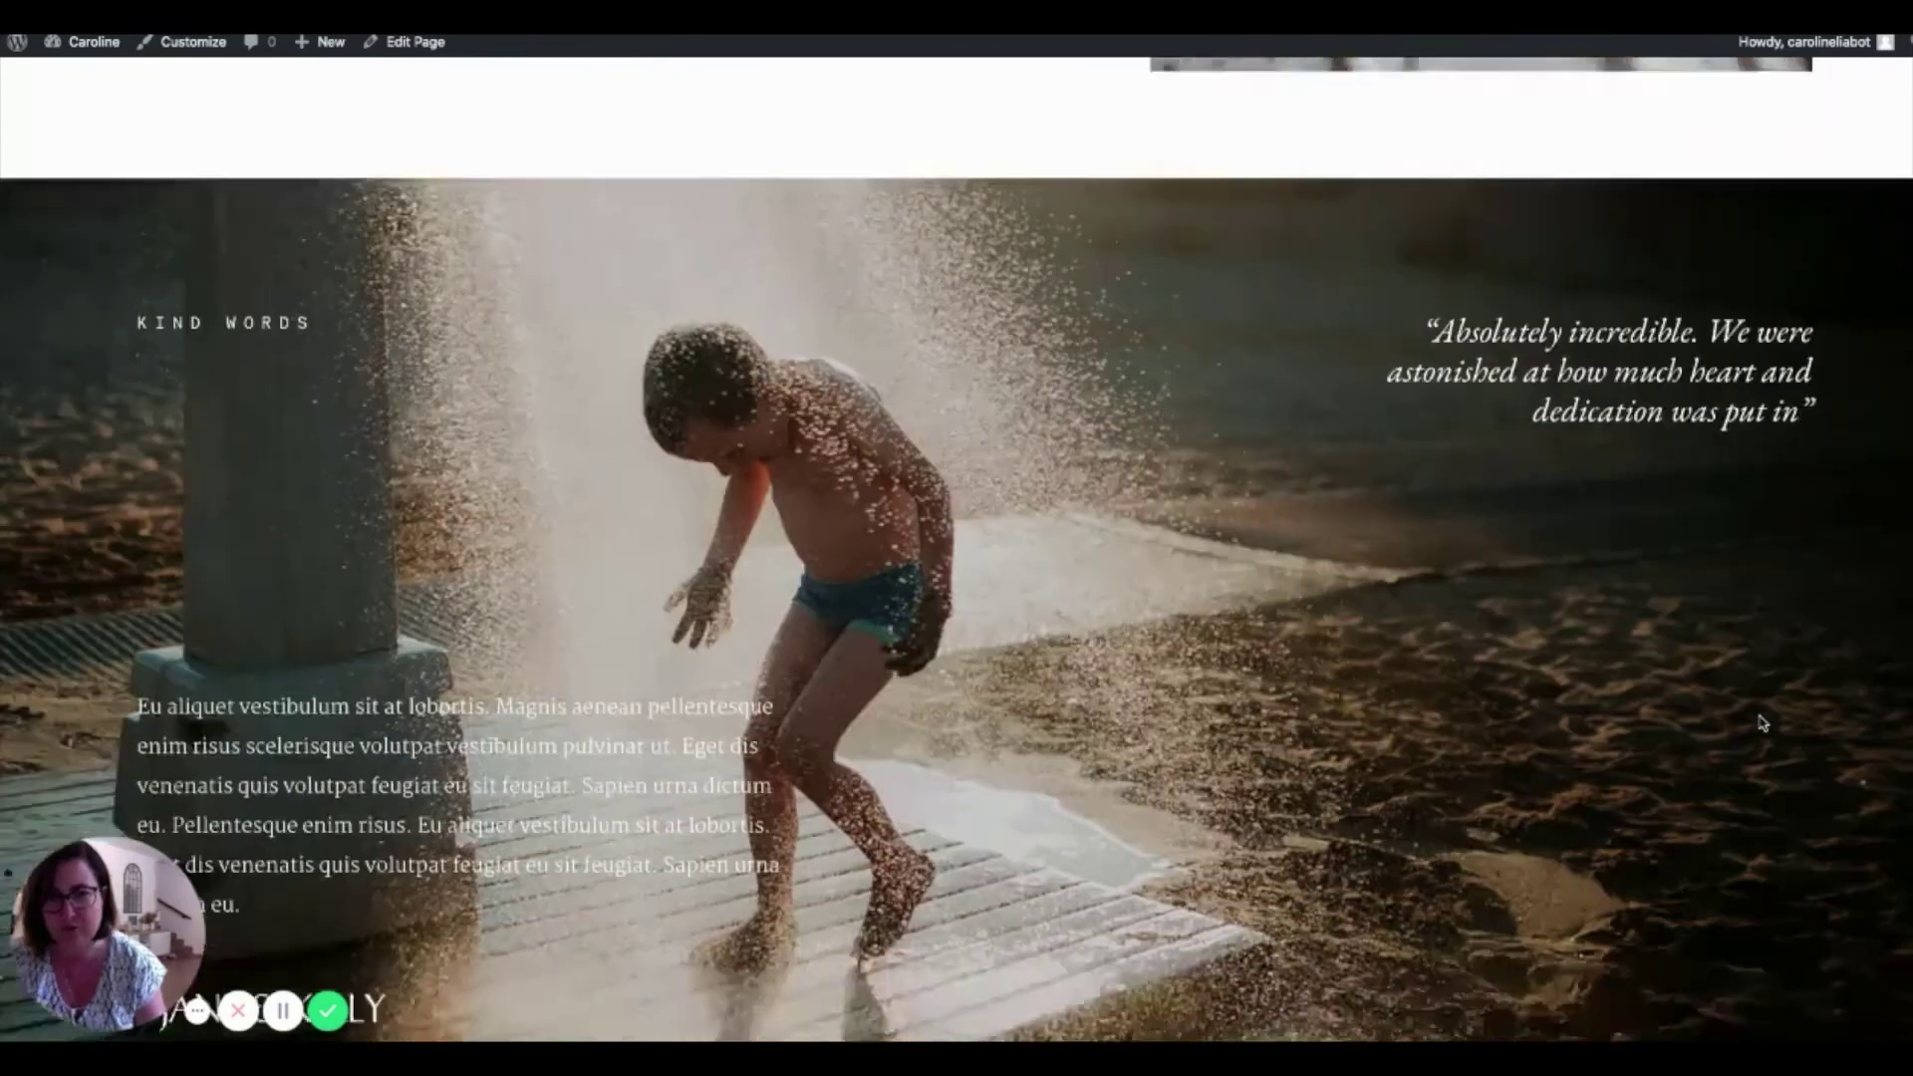
# Examine the Je photographie des familles sample homepage from its cover through the Family Photography introduction to the handwritten Kind Words testimonial.
pyautogui.scroll(-5, 1762, 723)
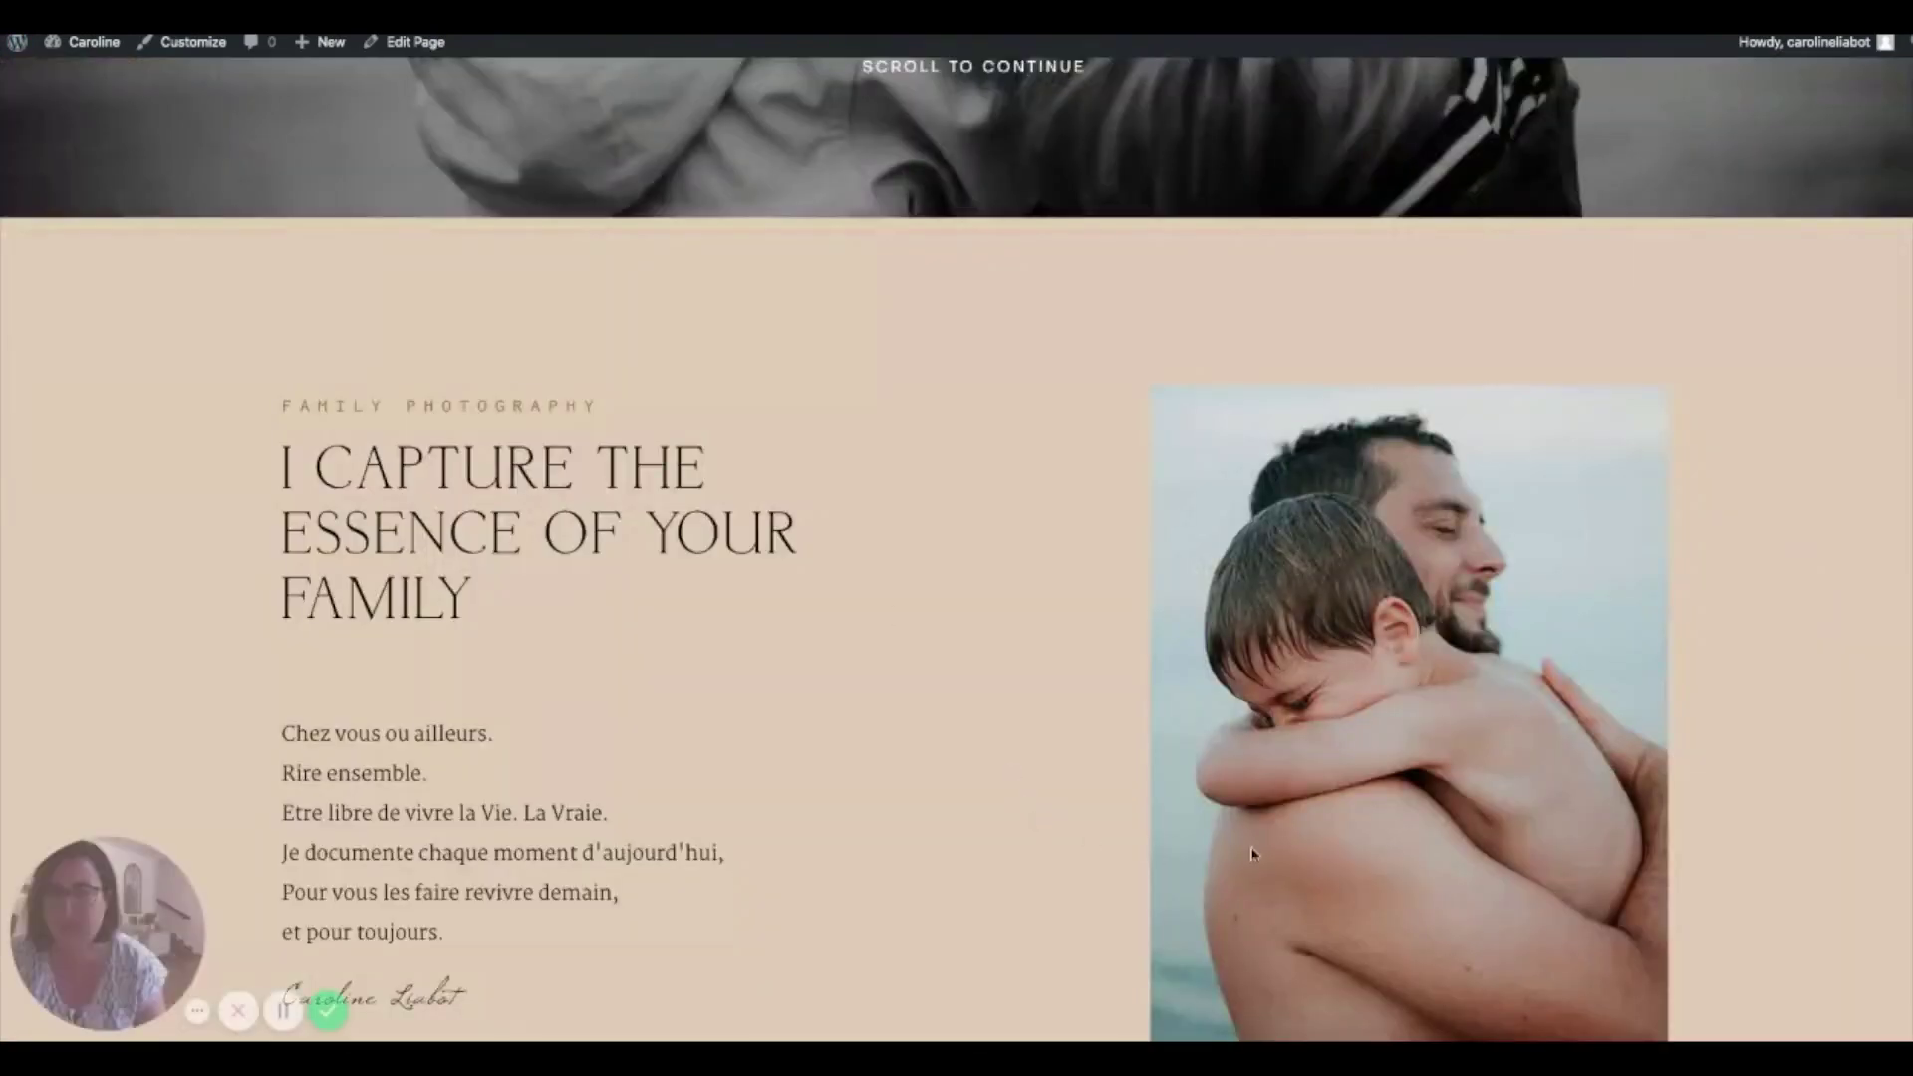
pyautogui.scroll(10, 1253, 854)
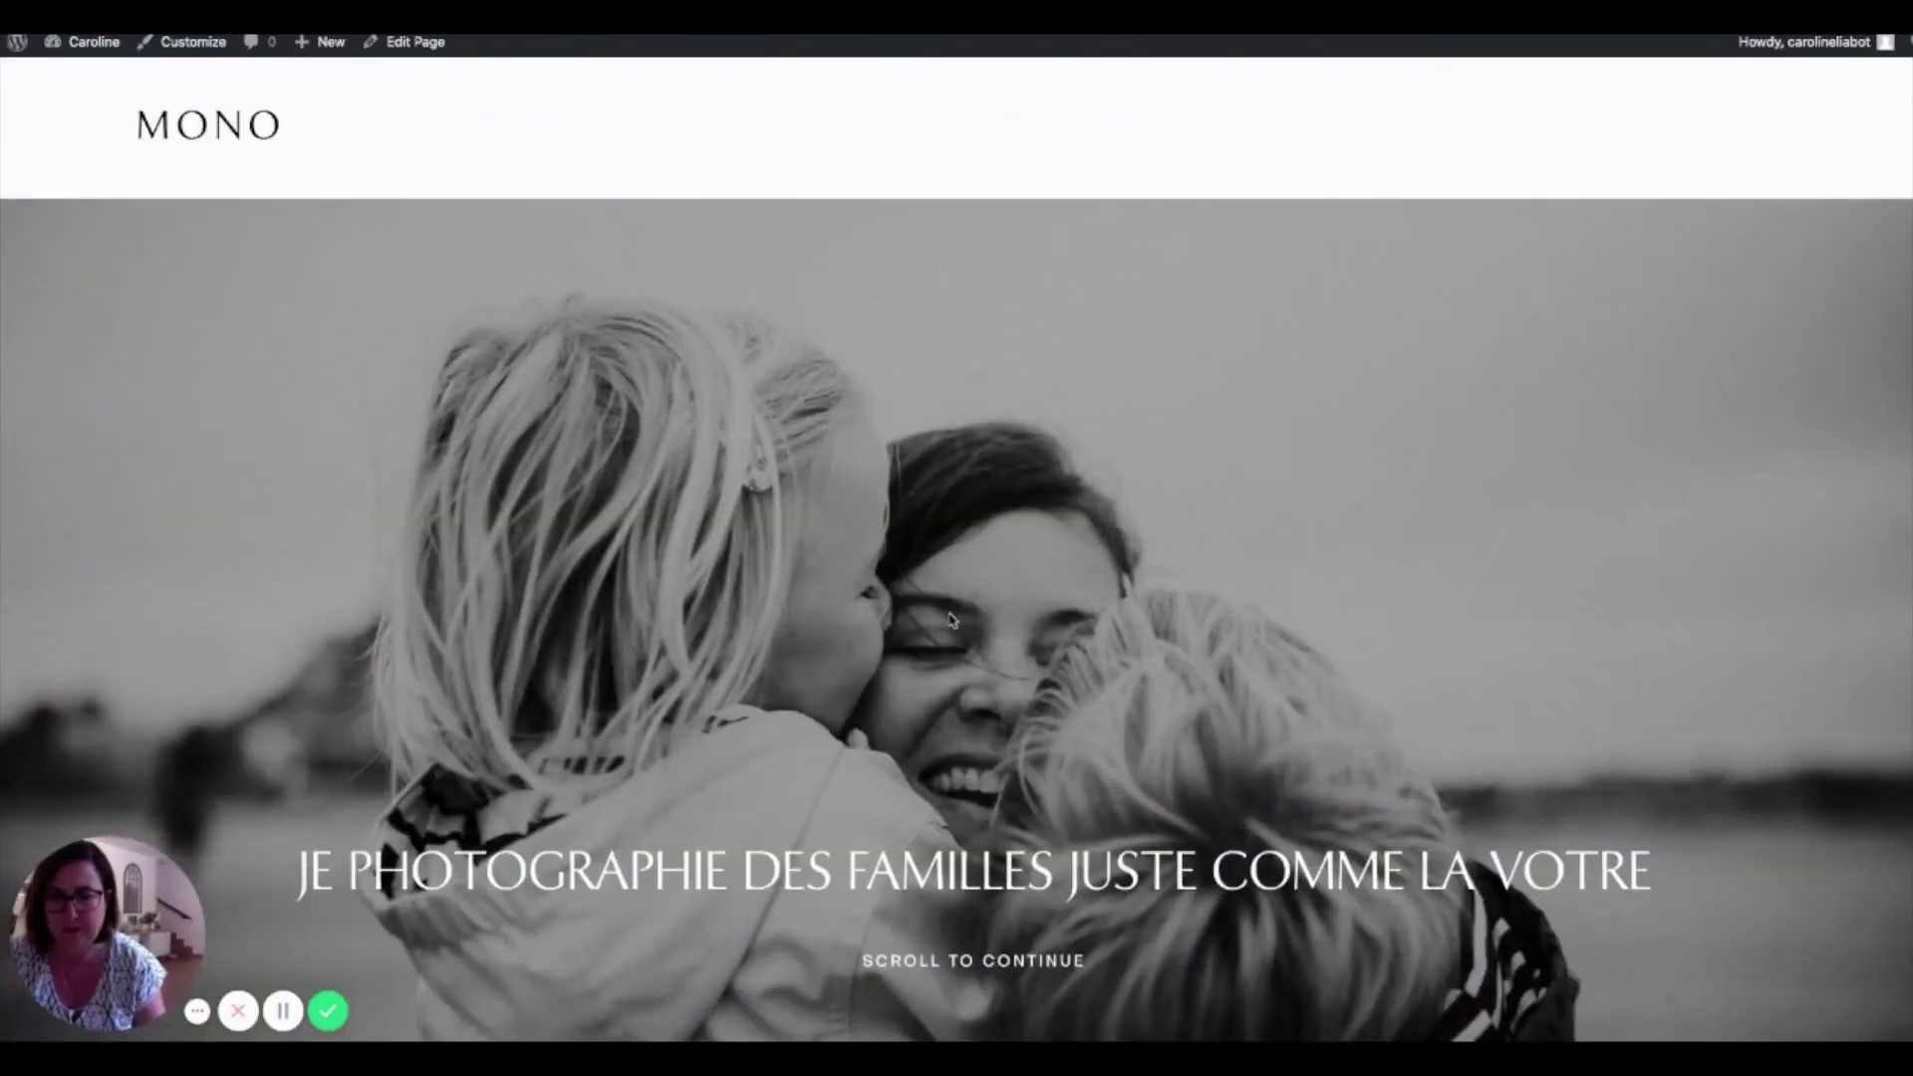
pyautogui.scroll(-3, 926, 619)
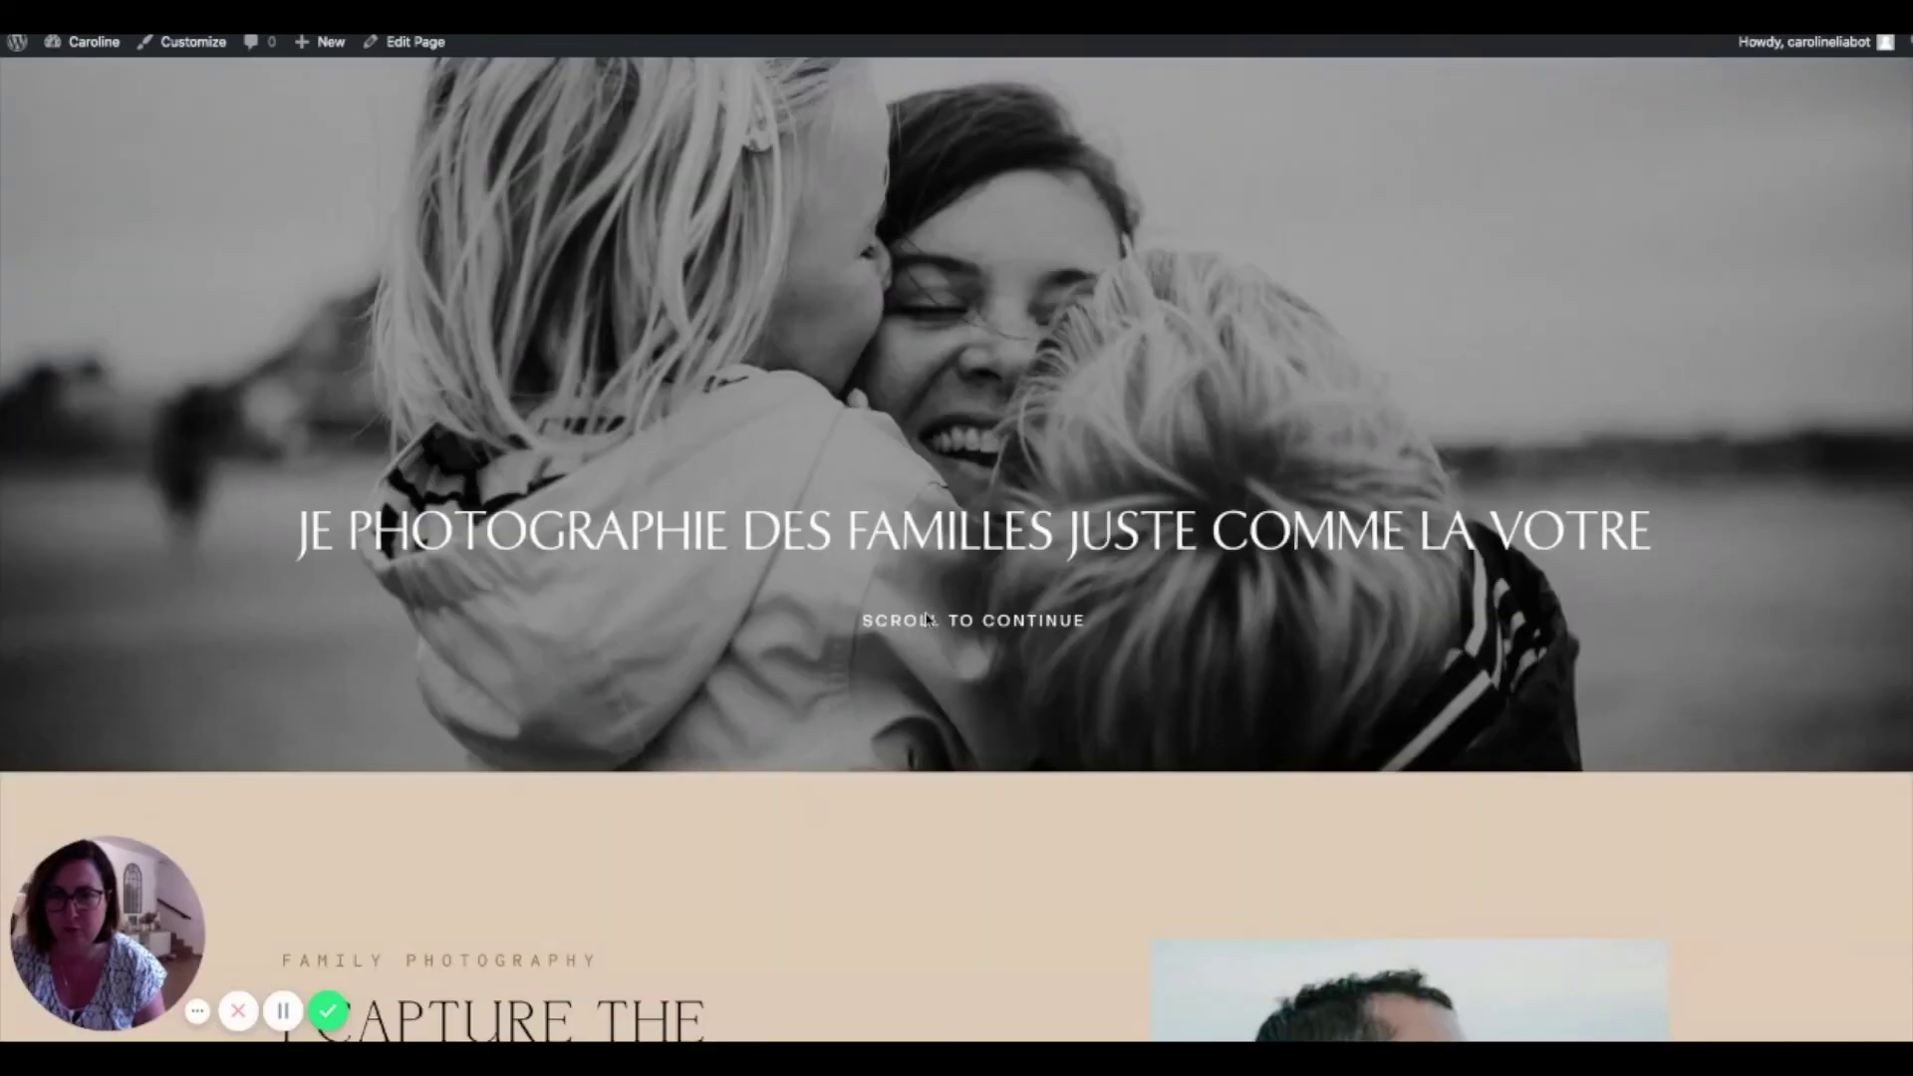
pyautogui.scroll(-3, 743, 568)
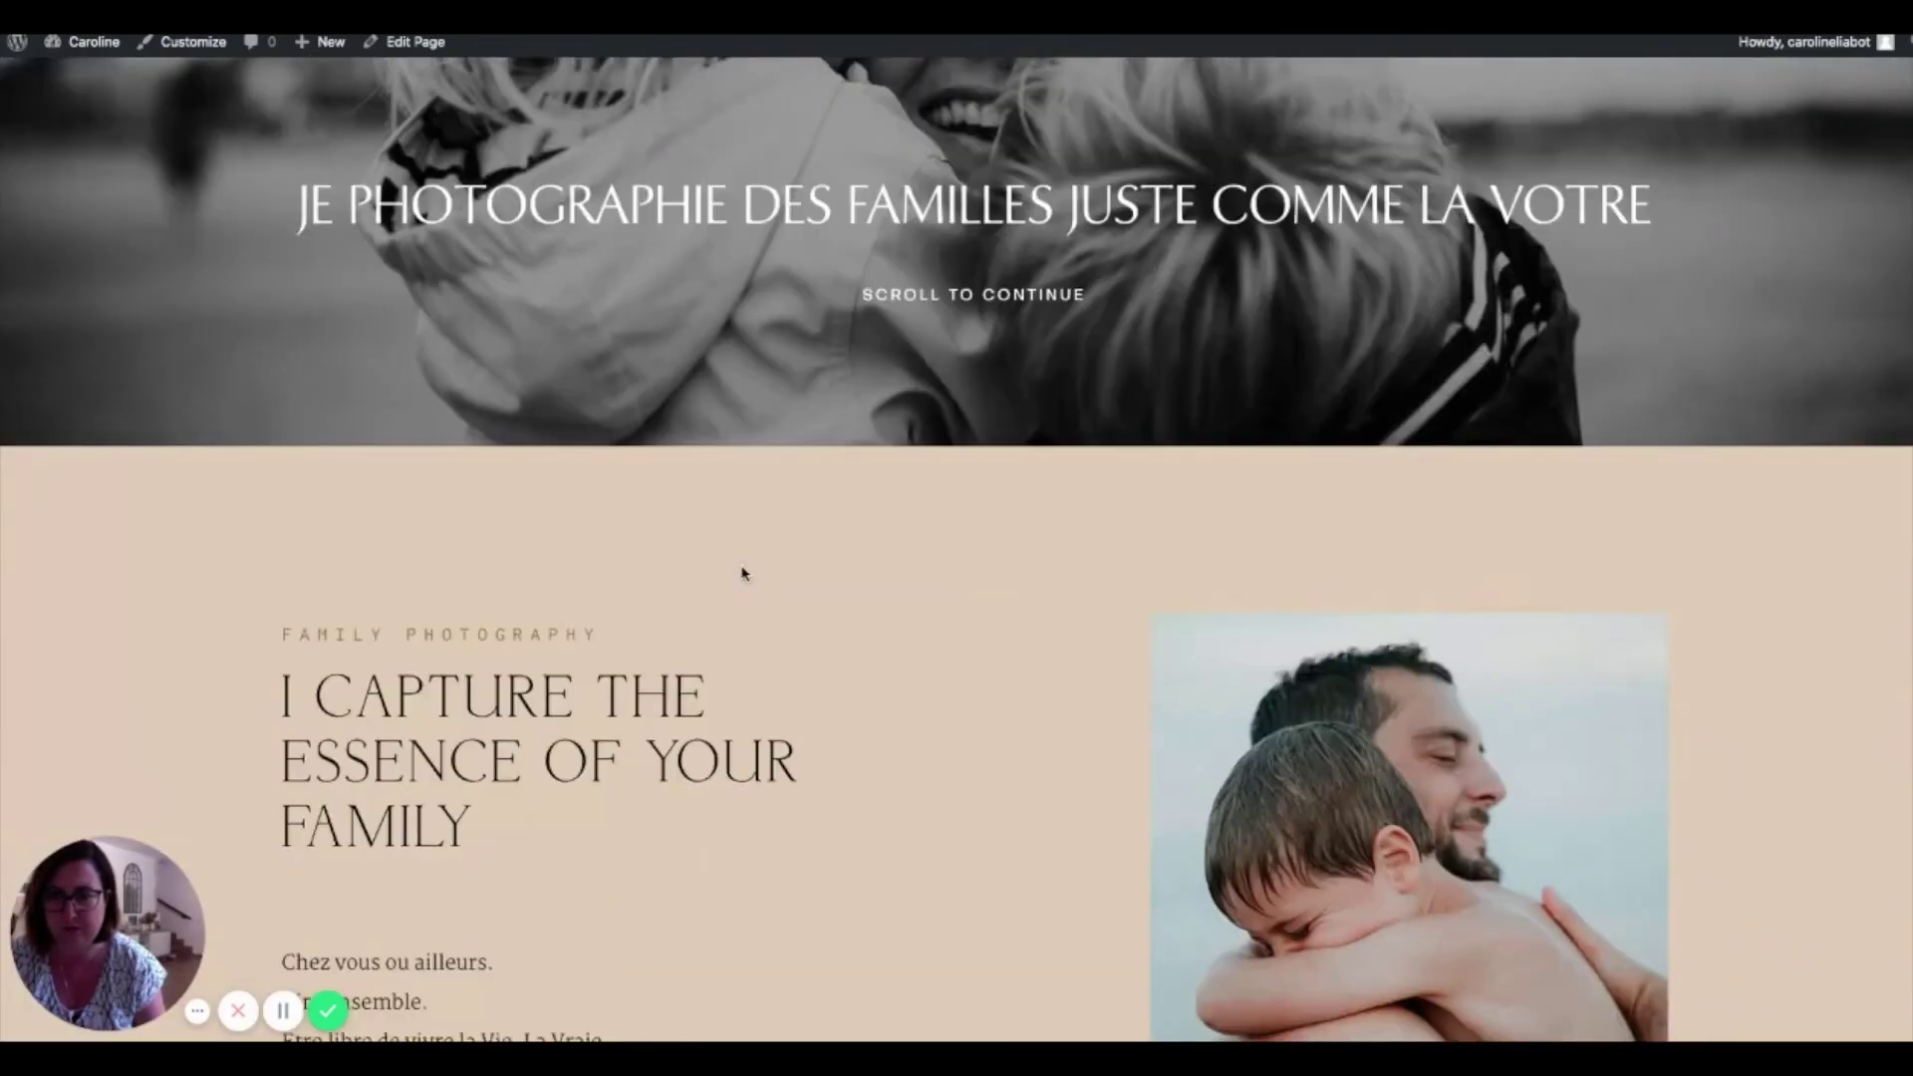
pyautogui.scroll(-4, 854, 858)
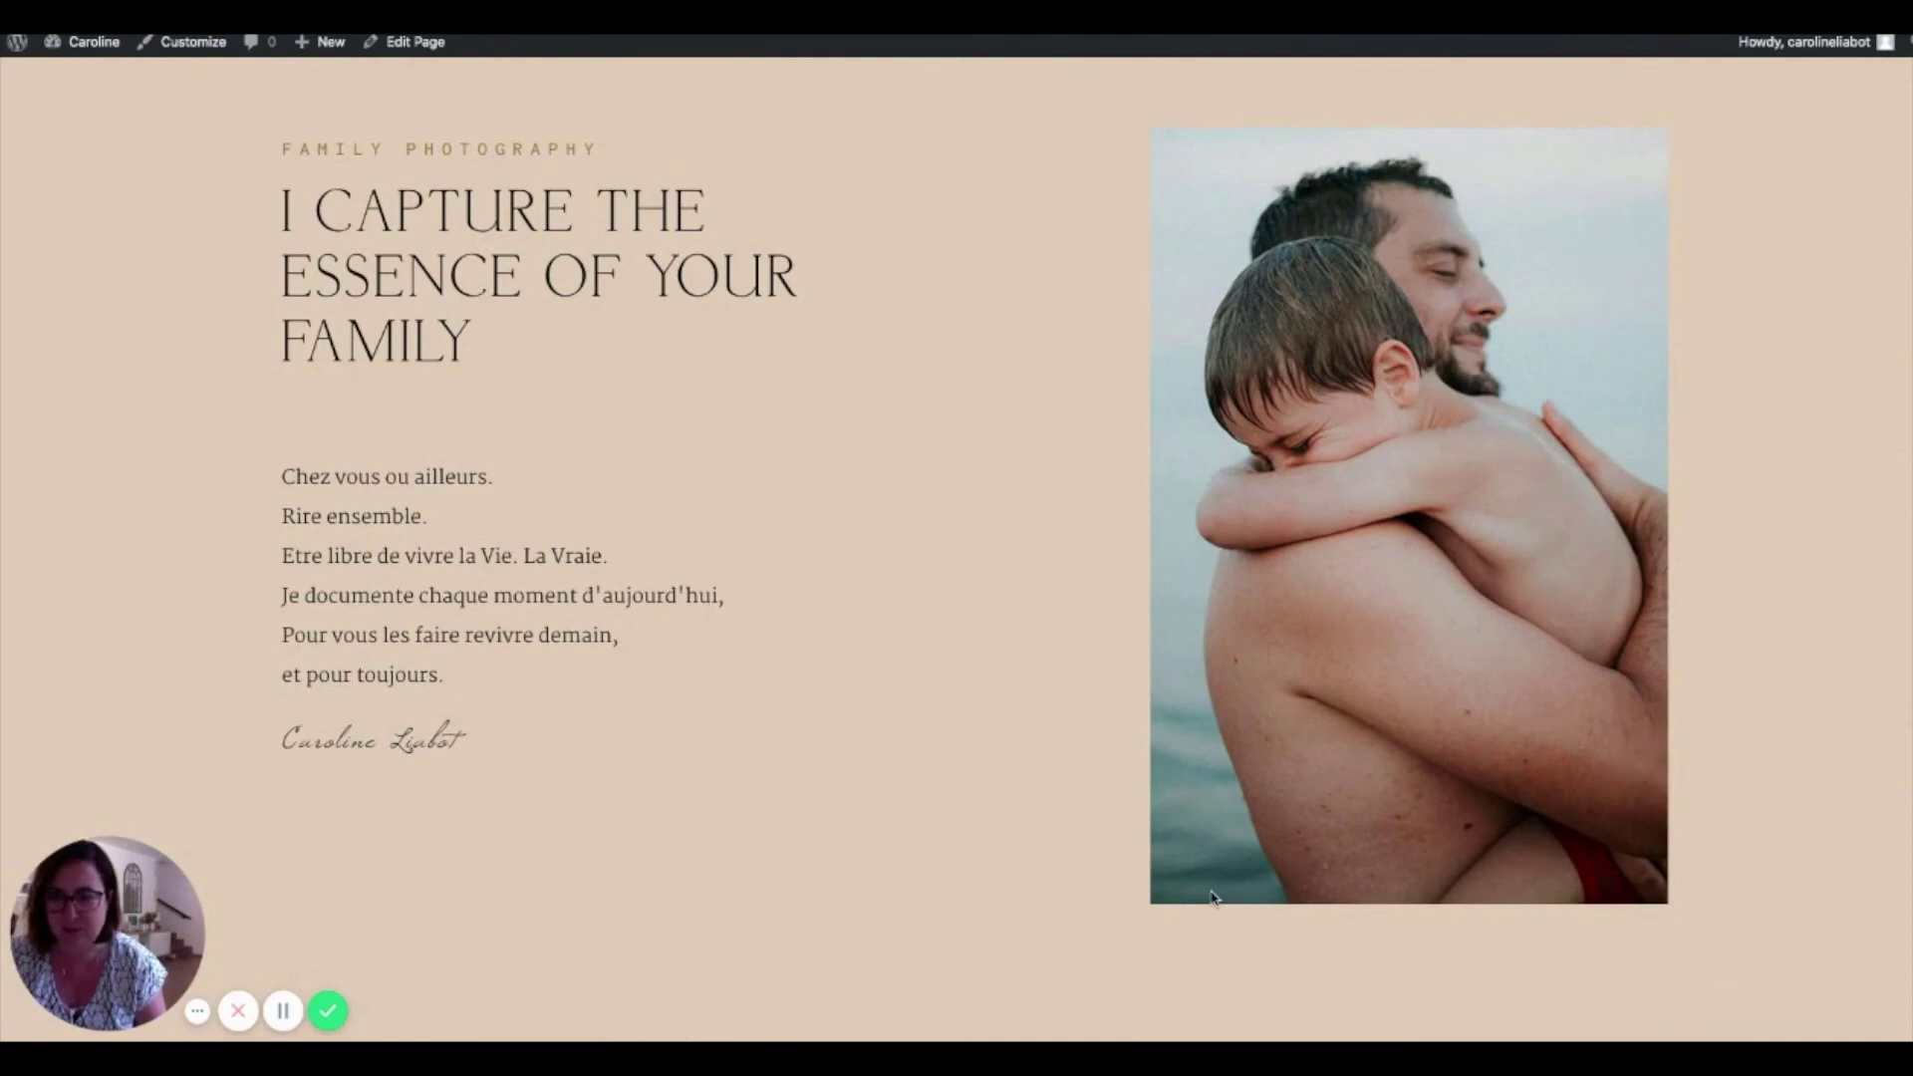
pyautogui.scroll(-3, 1214, 898)
pyautogui.scroll(-4, 1211, 899)
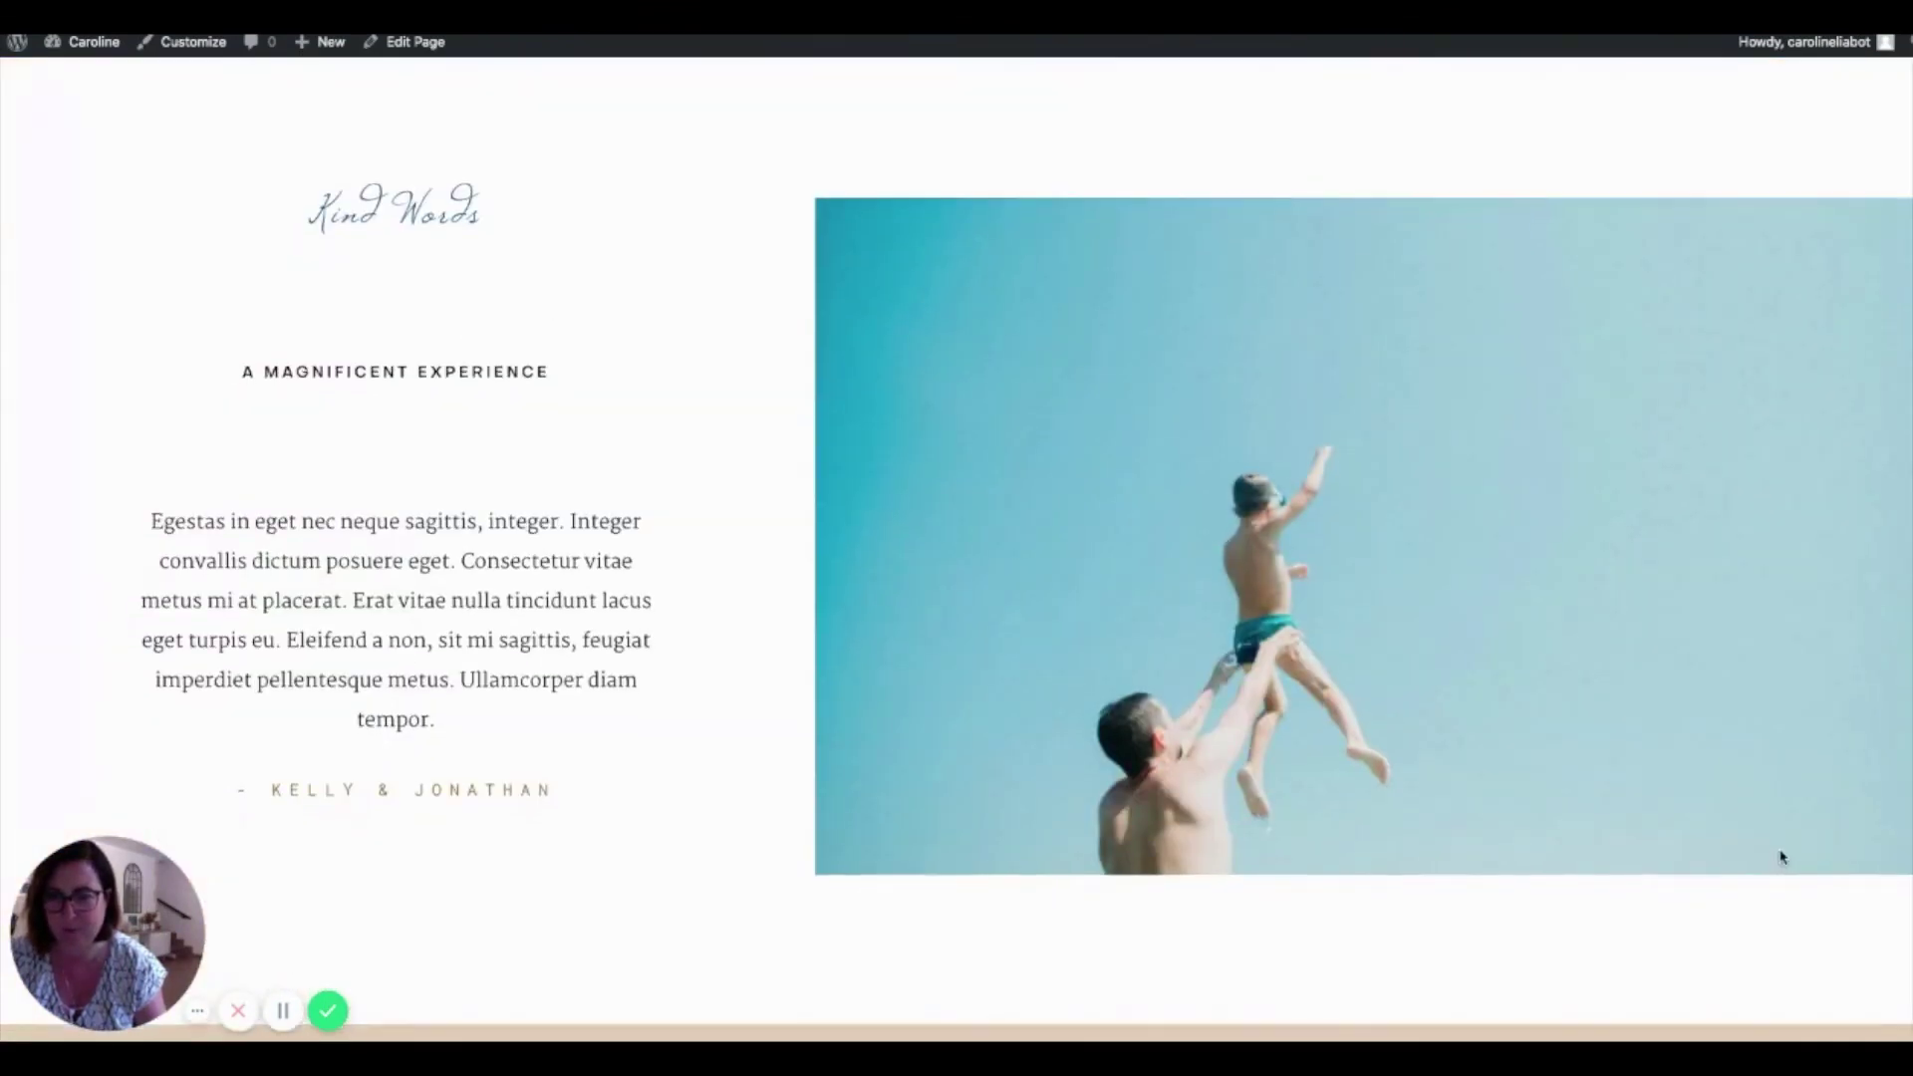
# Examine the rest of that homepage, from the Packages cards and call to action through Travel Dates to the View More banner and Instagram heading.
pyautogui.scroll(-10, 1784, 855)
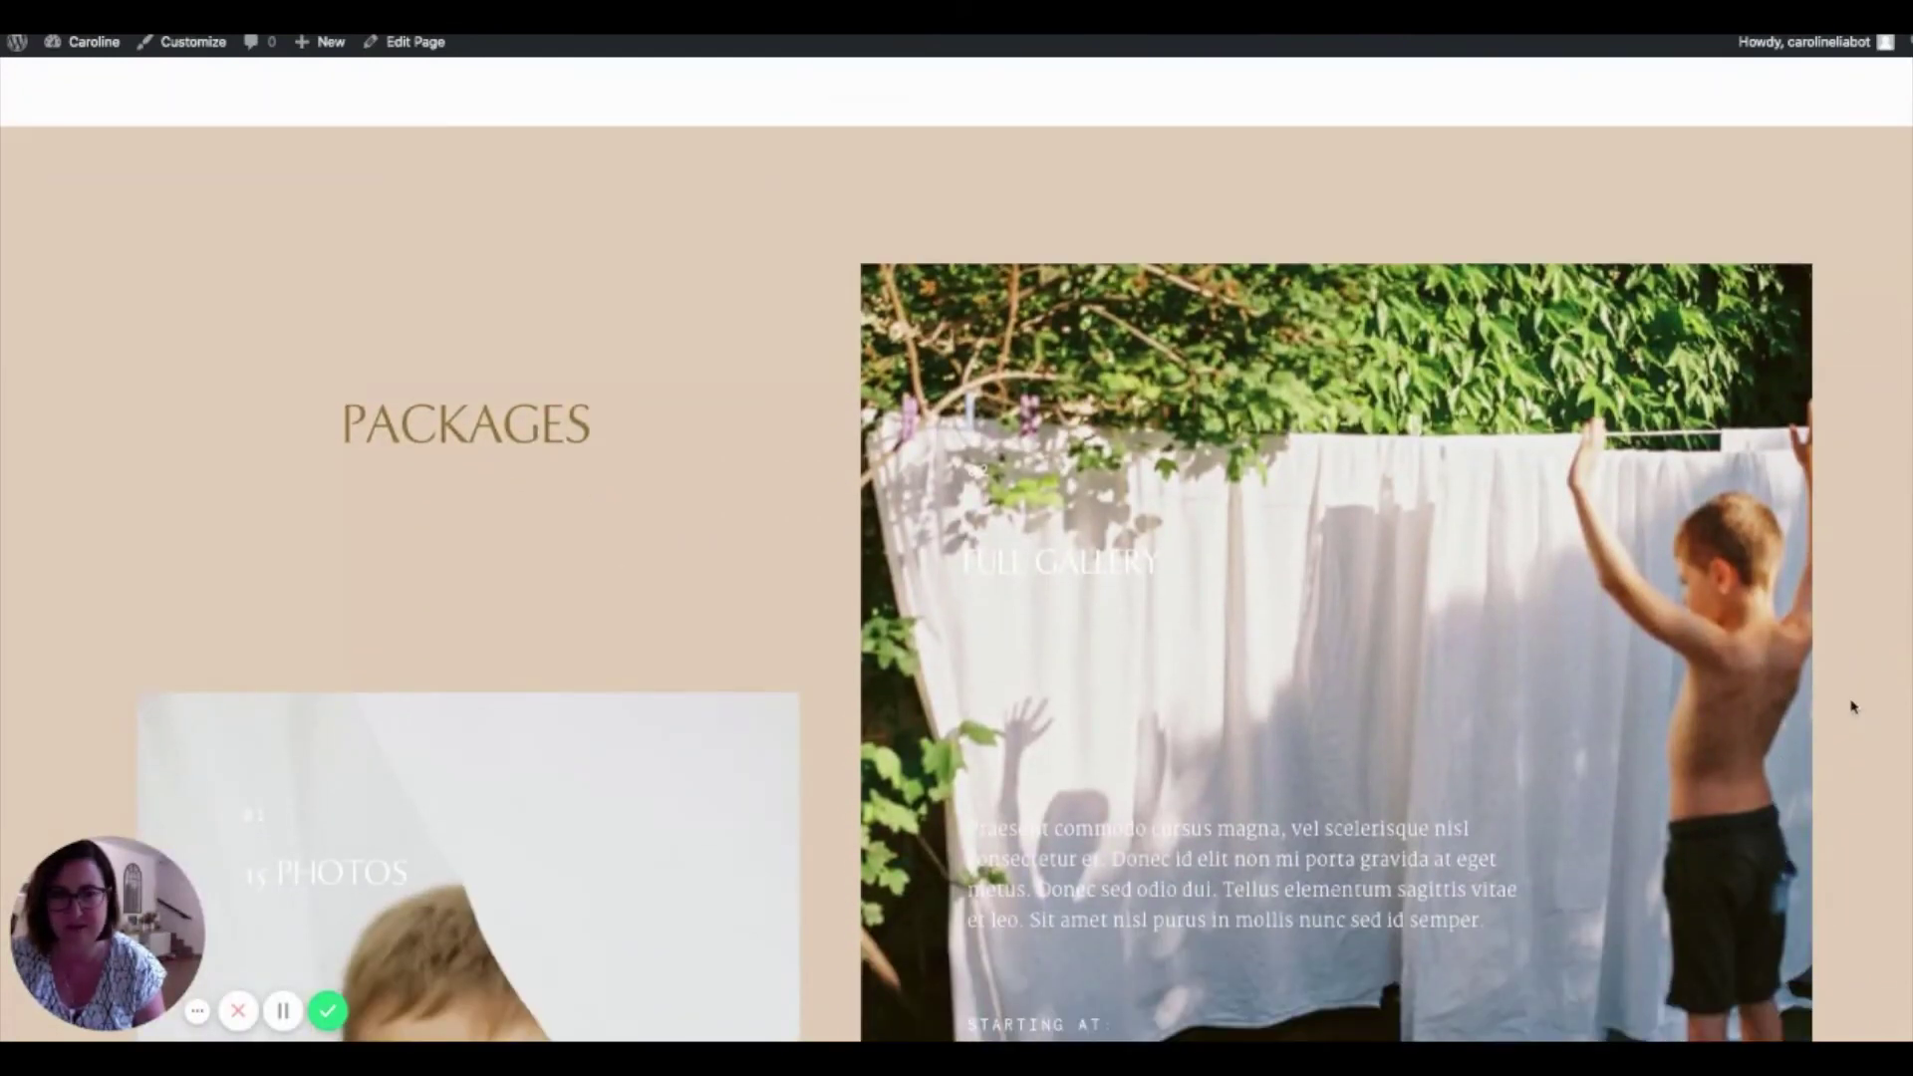
pyautogui.scroll(-3, 1535, 682)
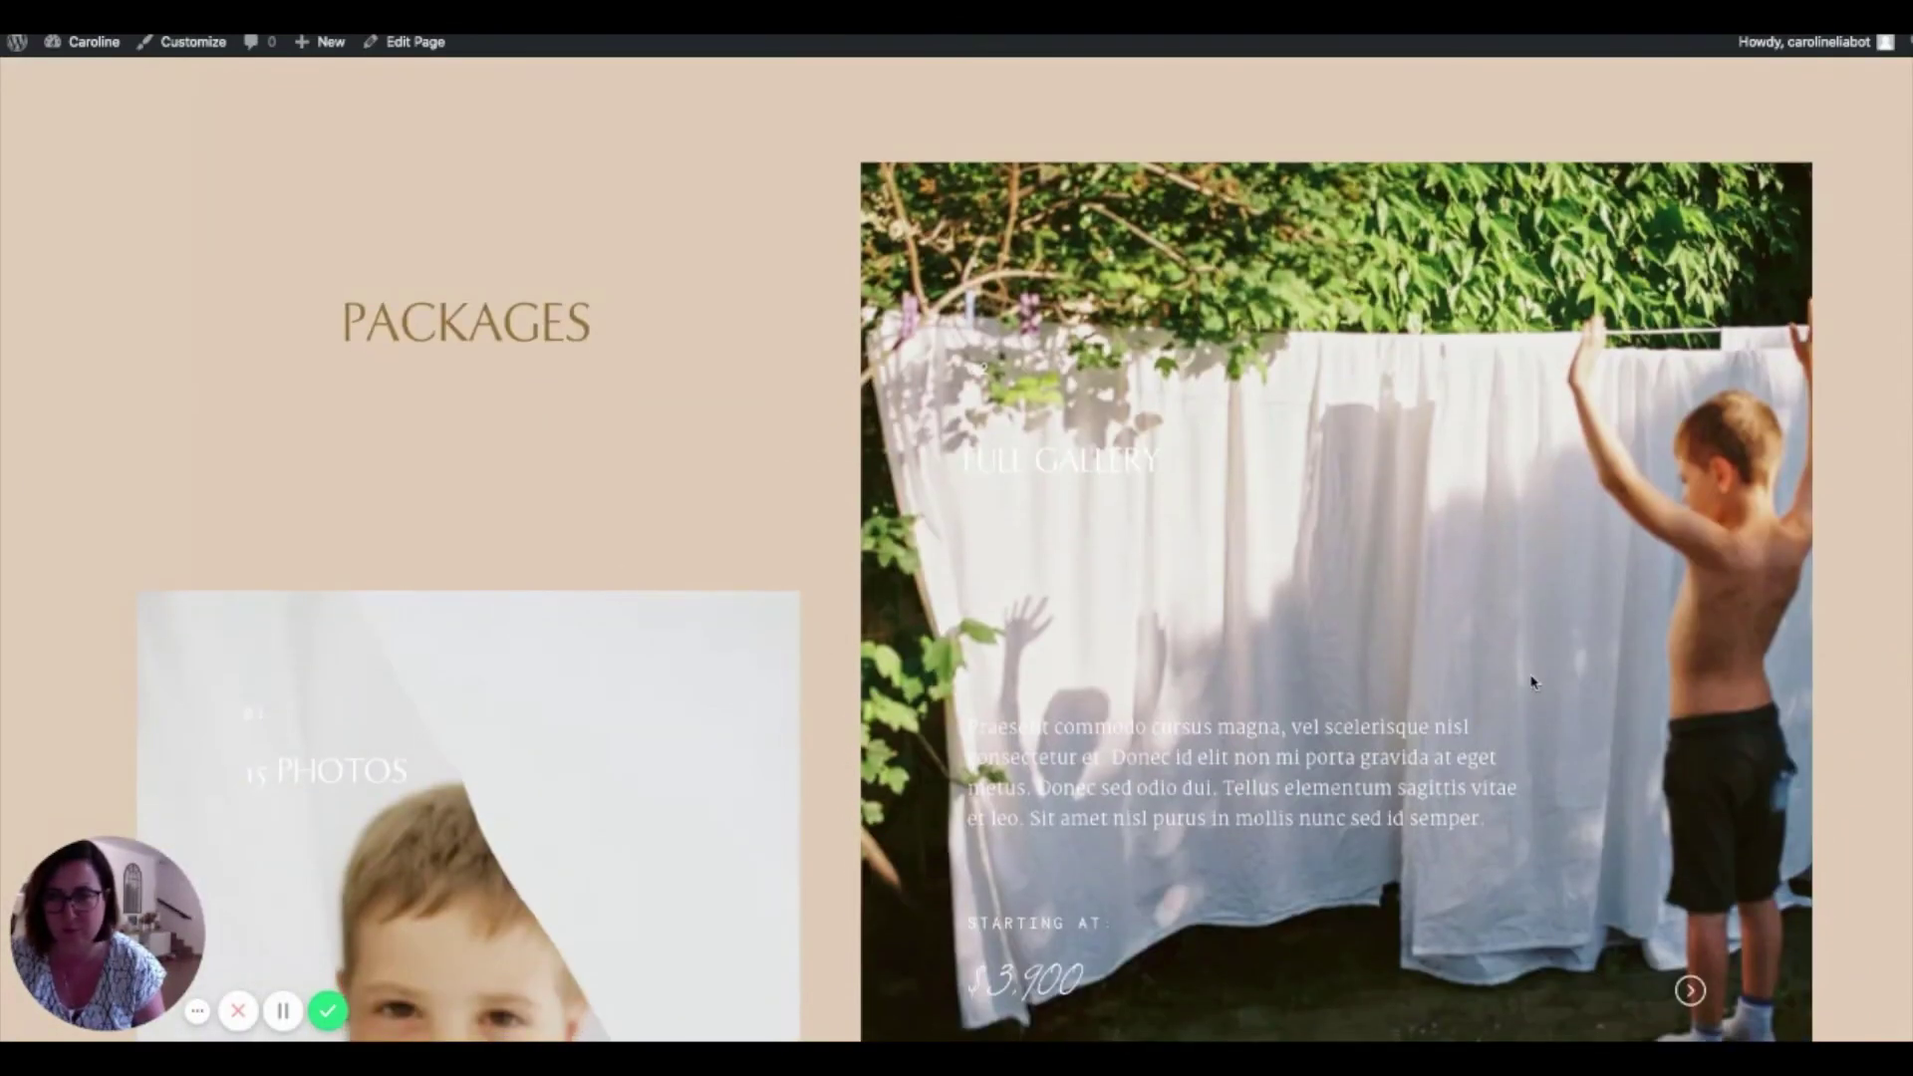
pyautogui.scroll(-3, 1533, 682)
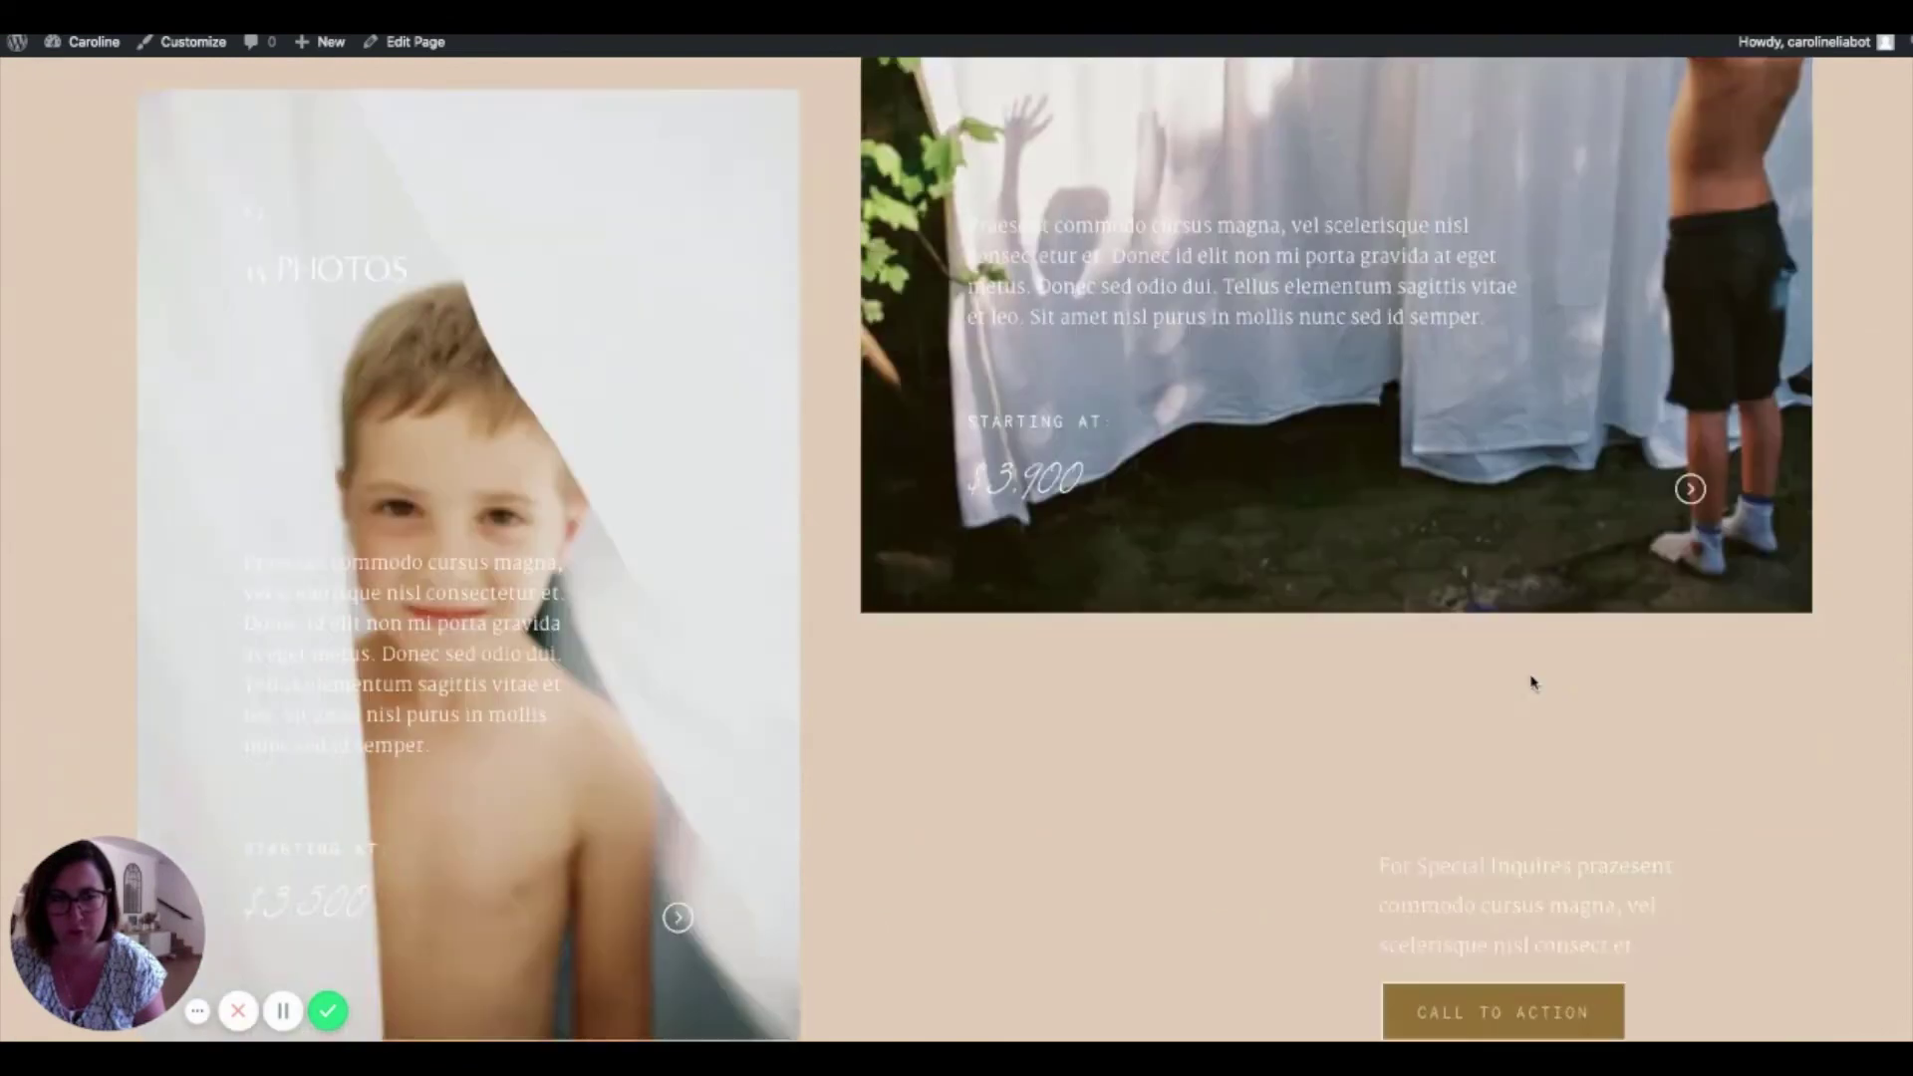
pyautogui.scroll(-3, 1531, 681)
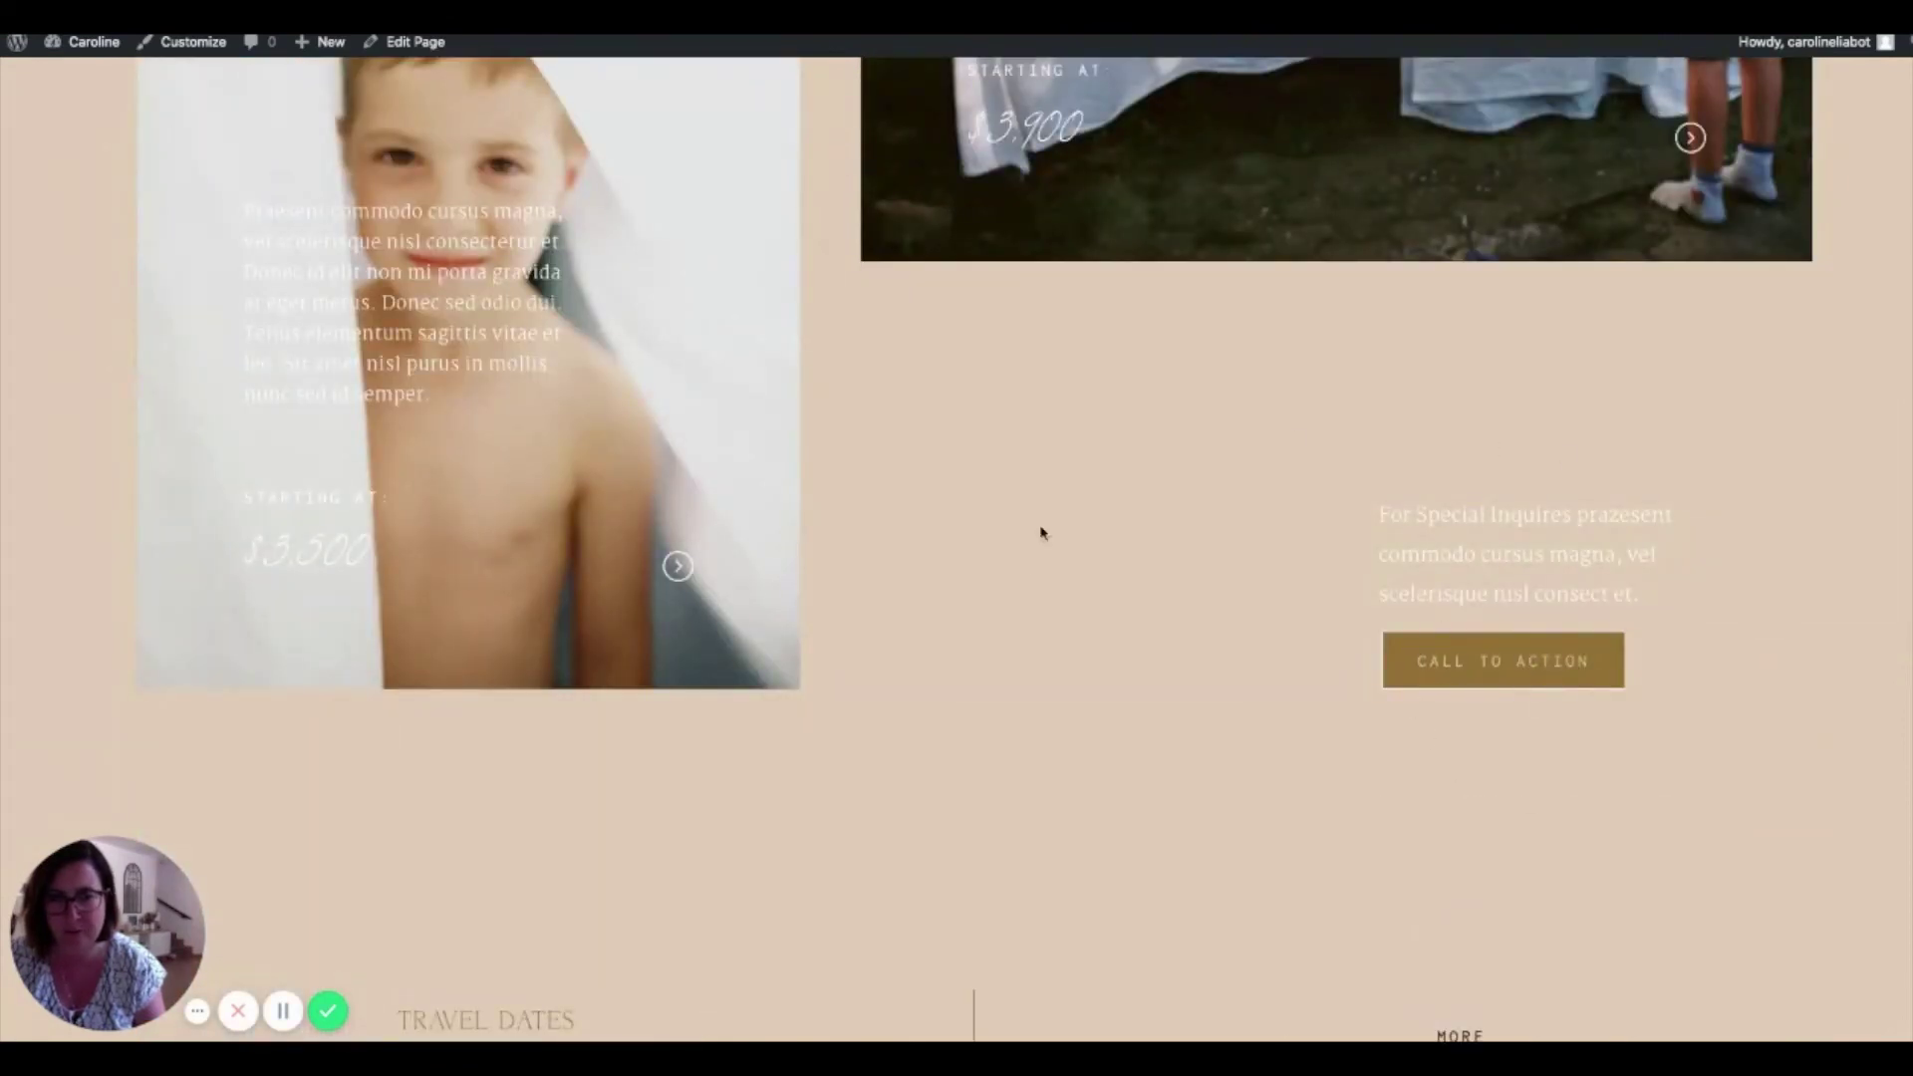
pyautogui.scroll(-7, 1144, 688)
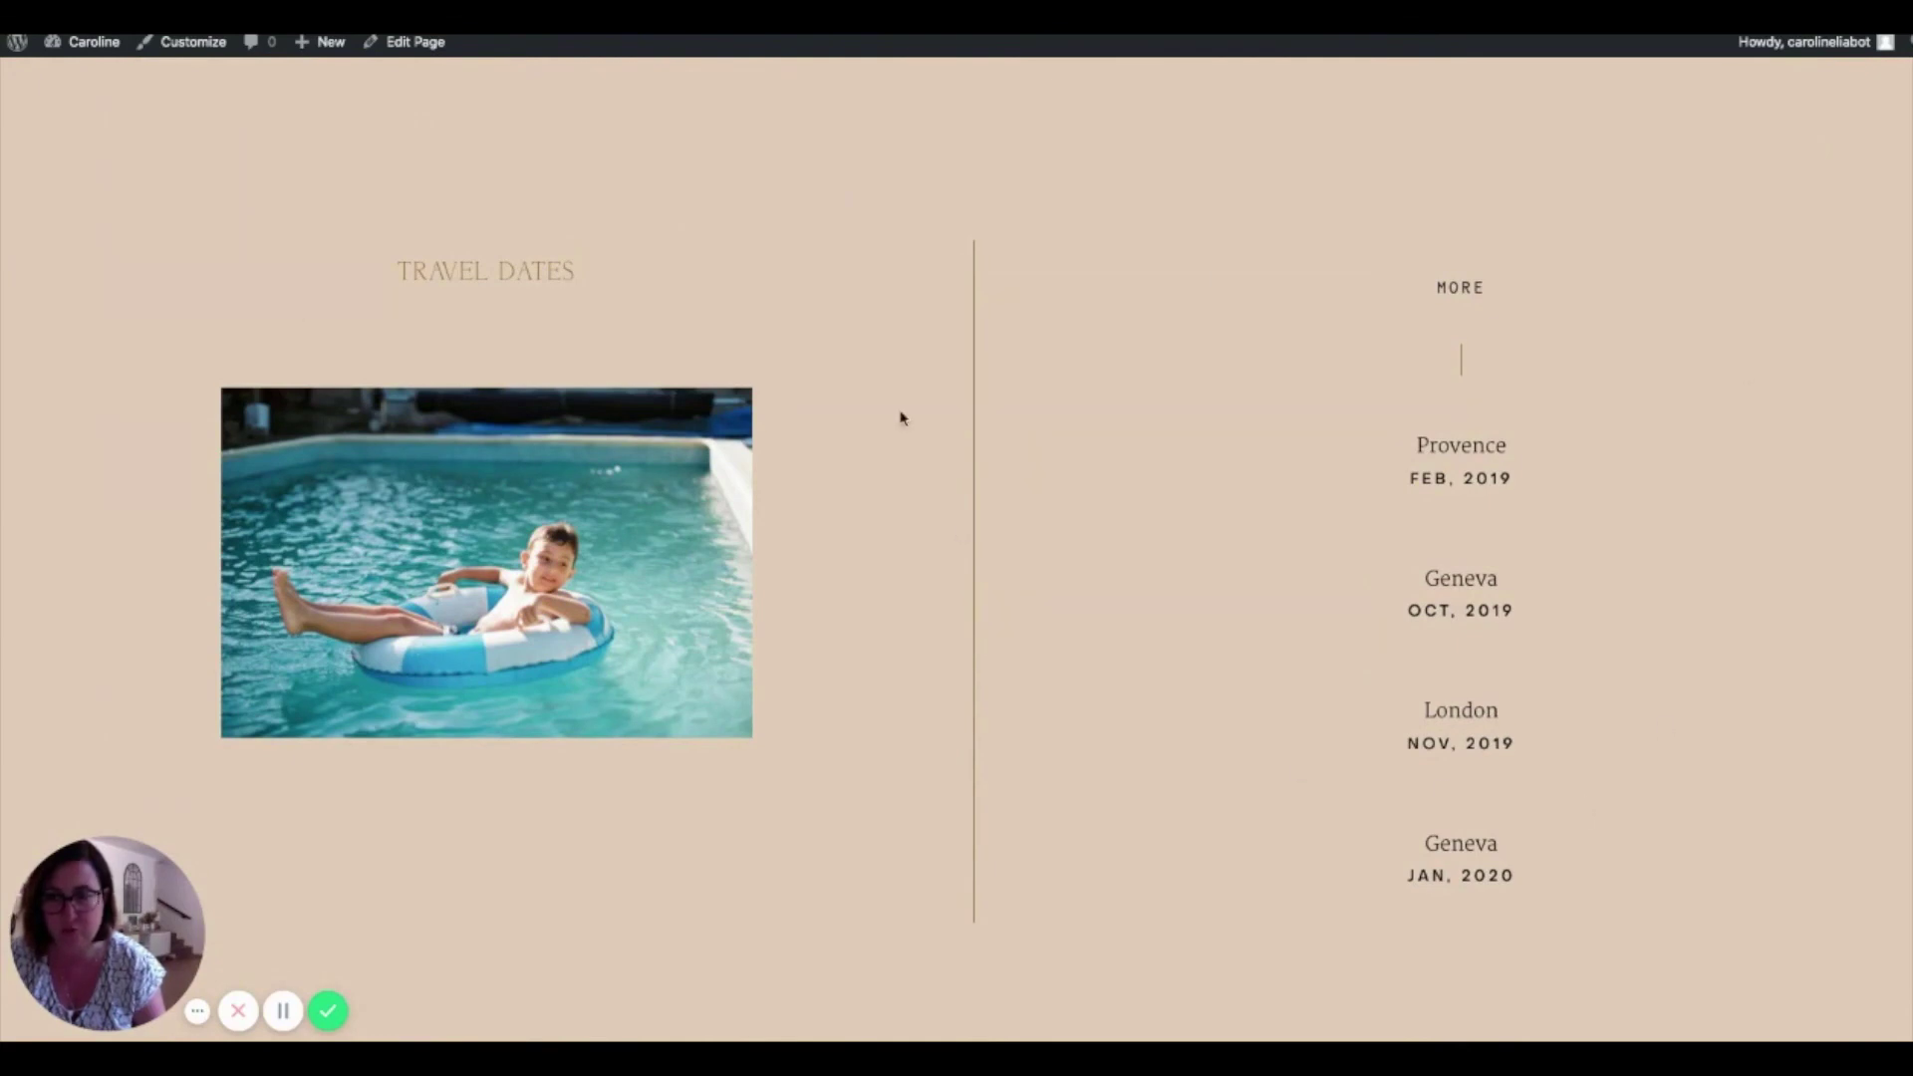
pyautogui.scroll(-6, 957, 661)
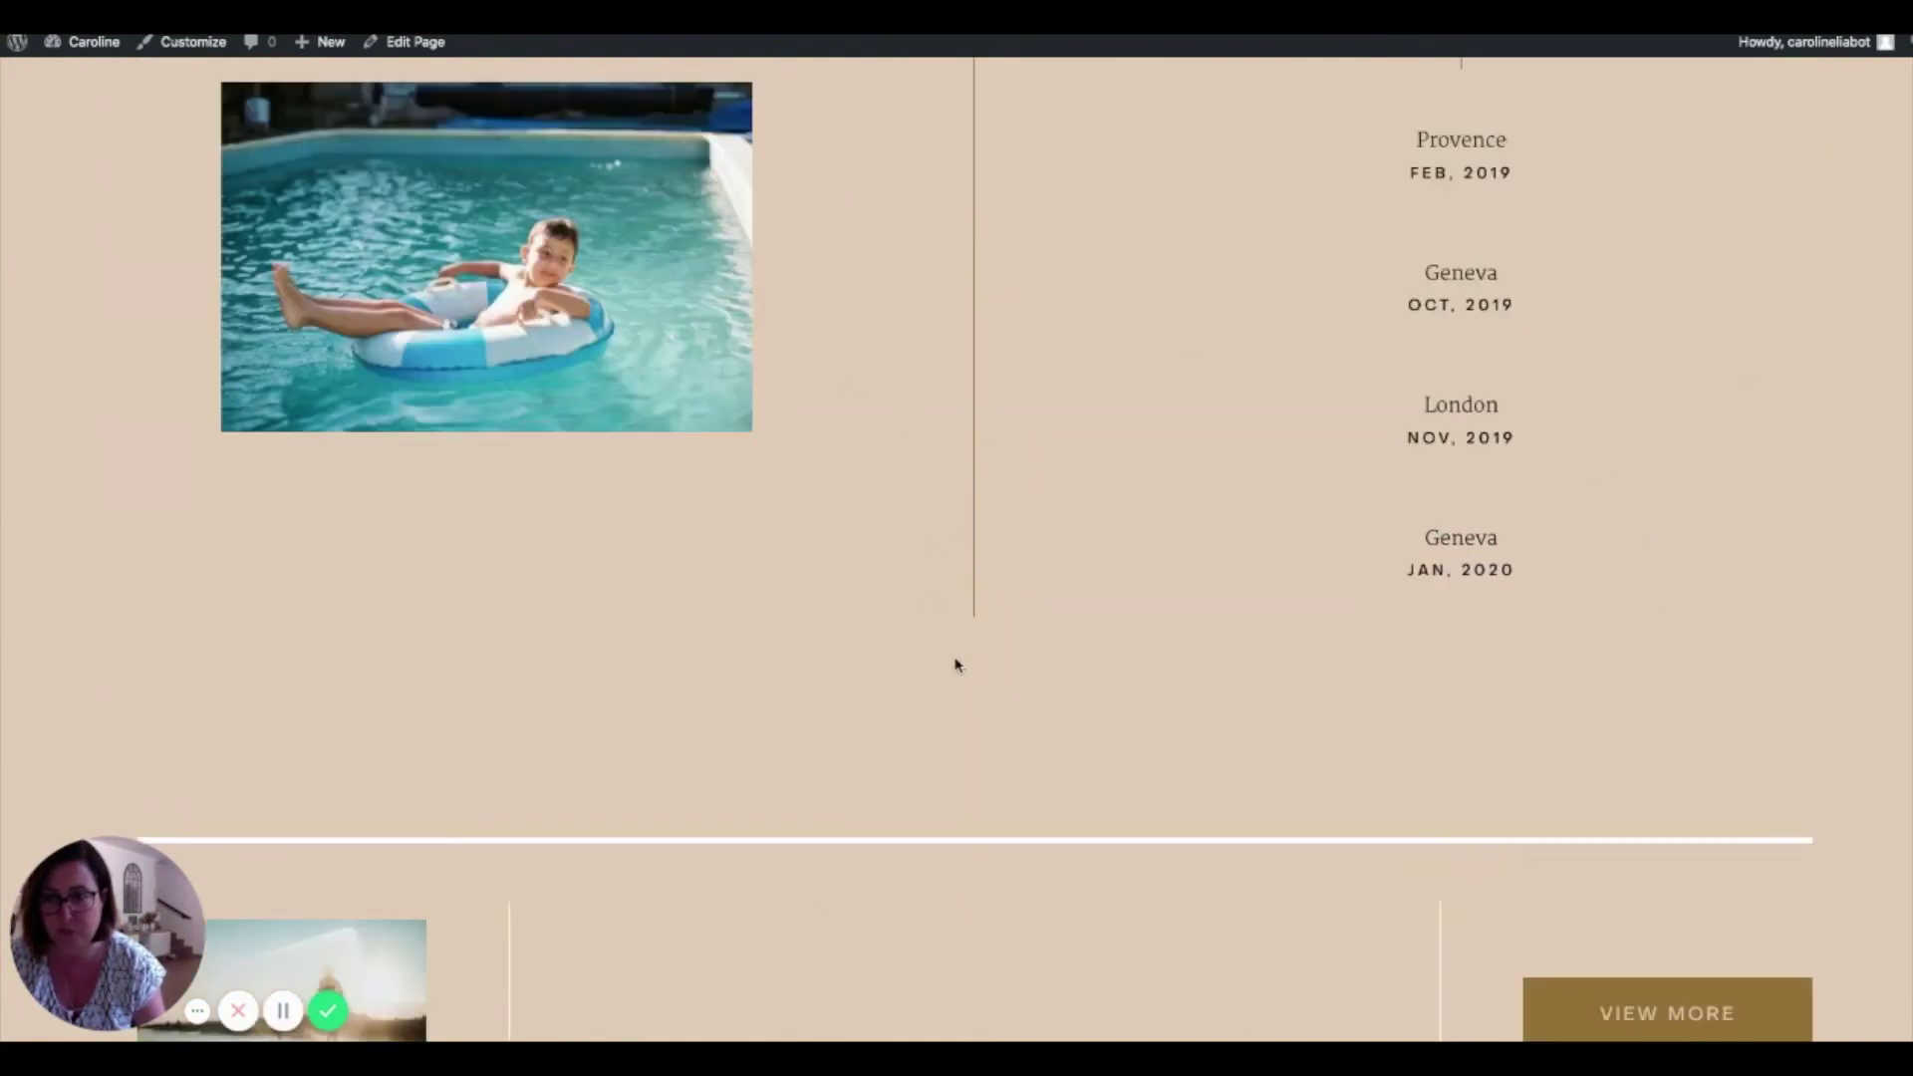
pyautogui.scroll(-1, 974, 759)
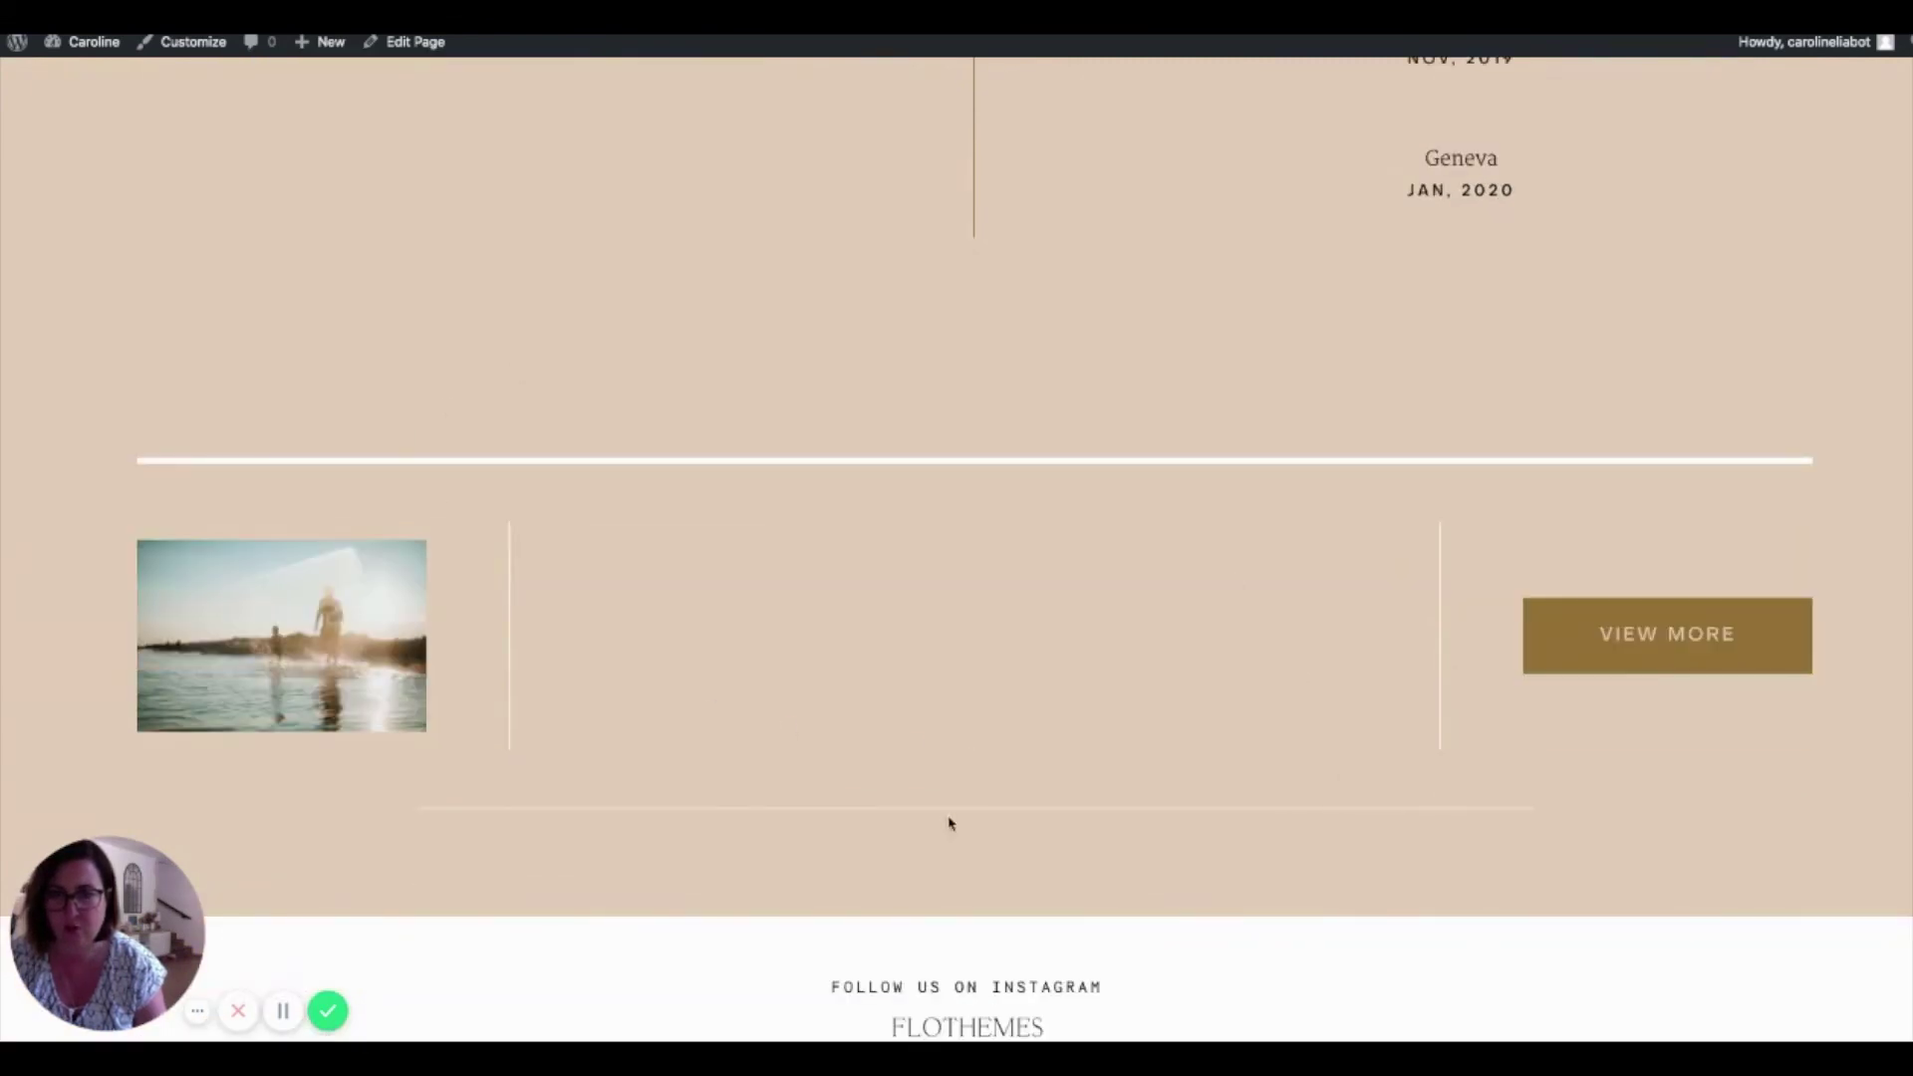